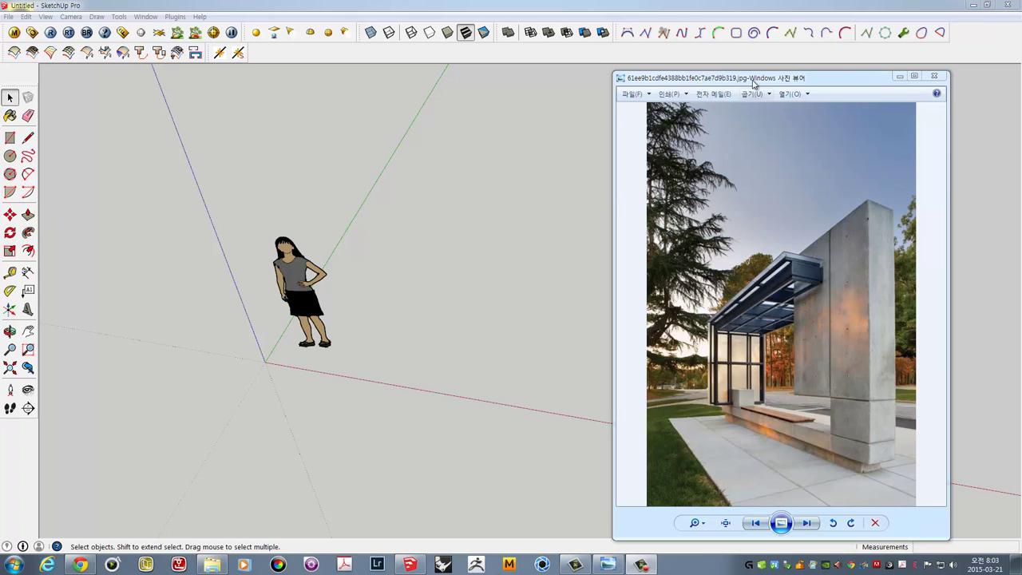
# Step through the bus-shelter photos to the site plan and elevation drawing, then return to SketchUp
pyautogui.moveTo(756, 79); pyautogui.dragTo(738, 70)
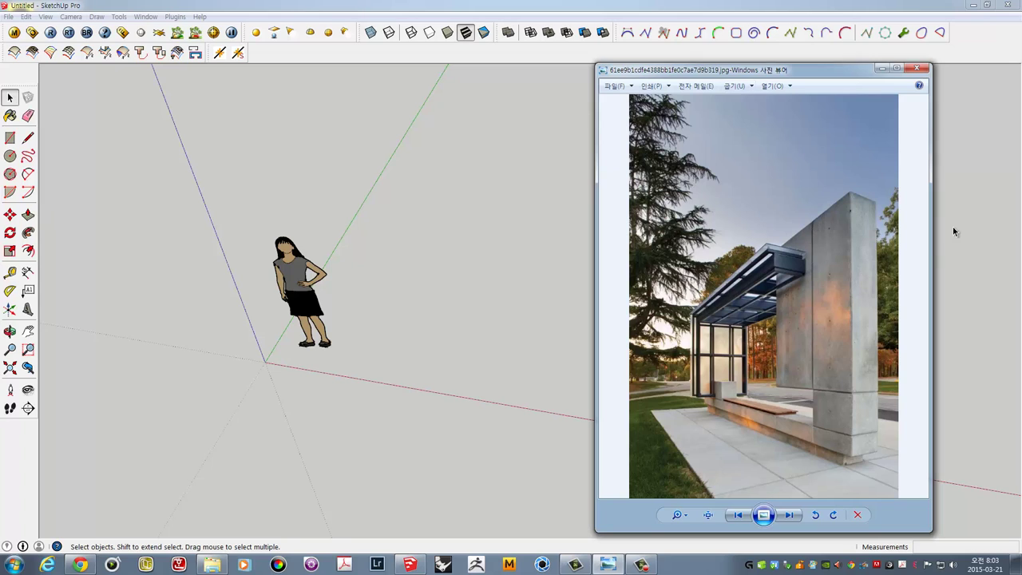
pyautogui.click(791, 514)
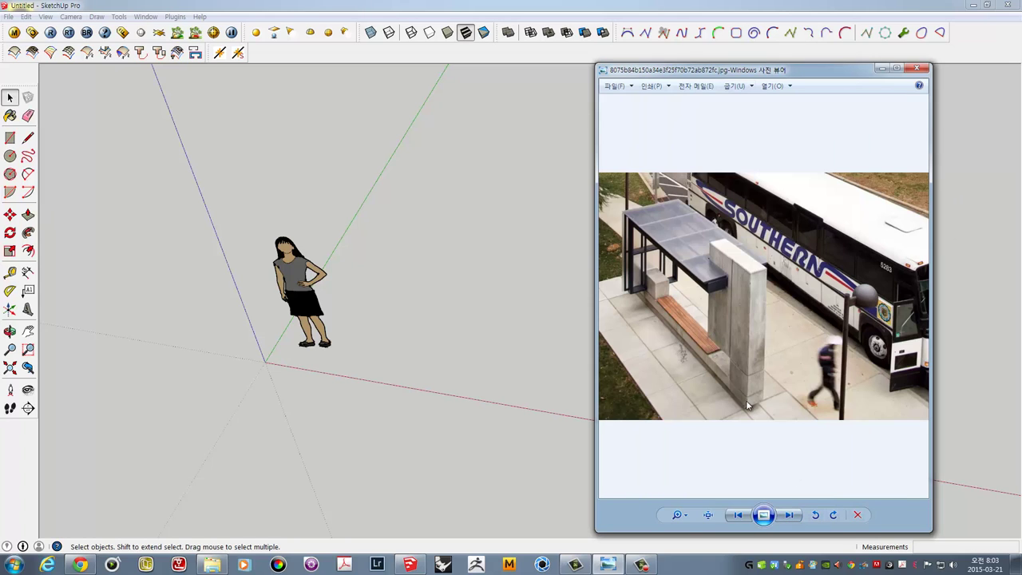
pyautogui.moveTo(599, 416); pyautogui.dragTo(427, 413)
pyautogui.click(707, 516)
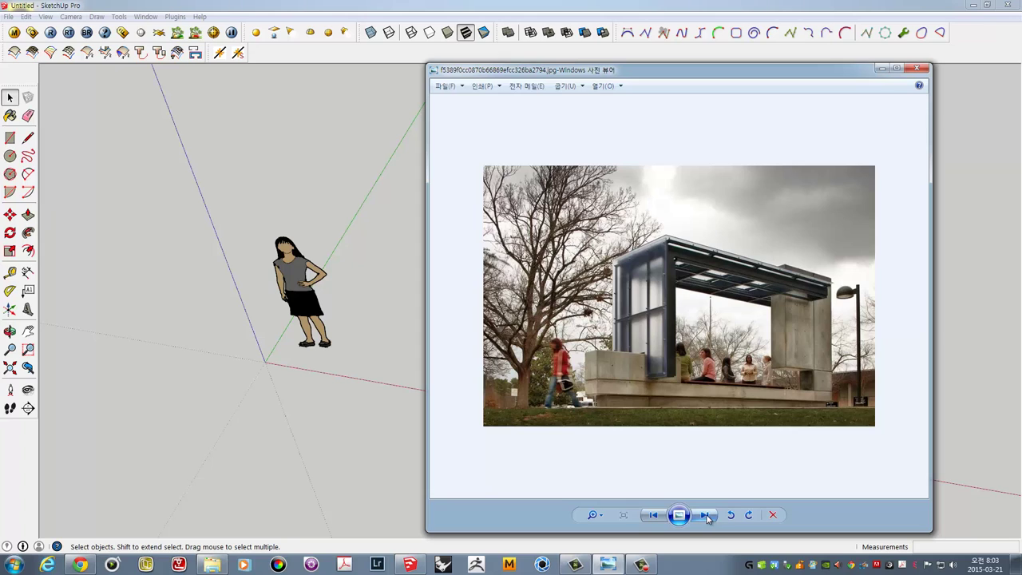
pyautogui.click(710, 515)
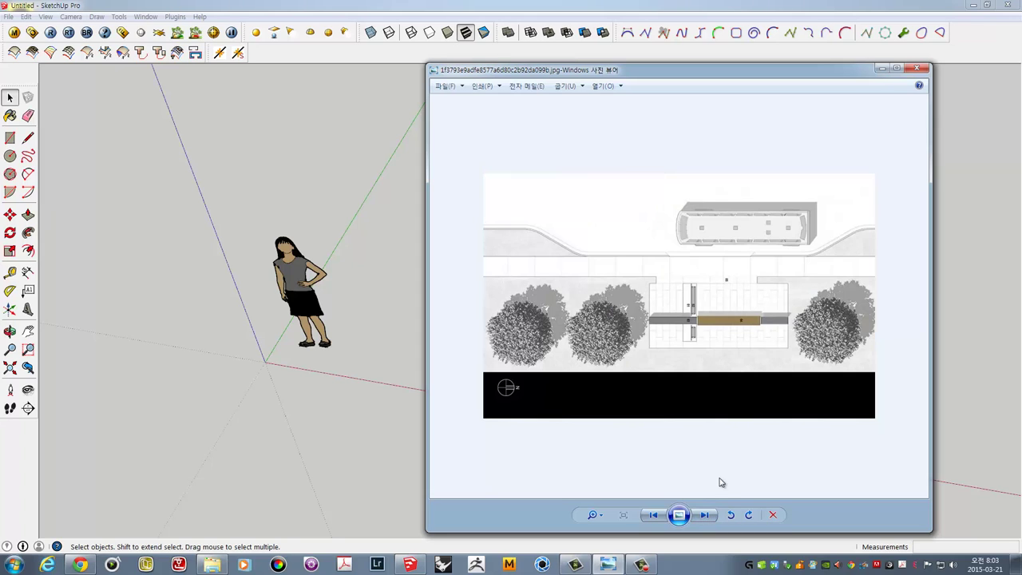
pyautogui.click(710, 515)
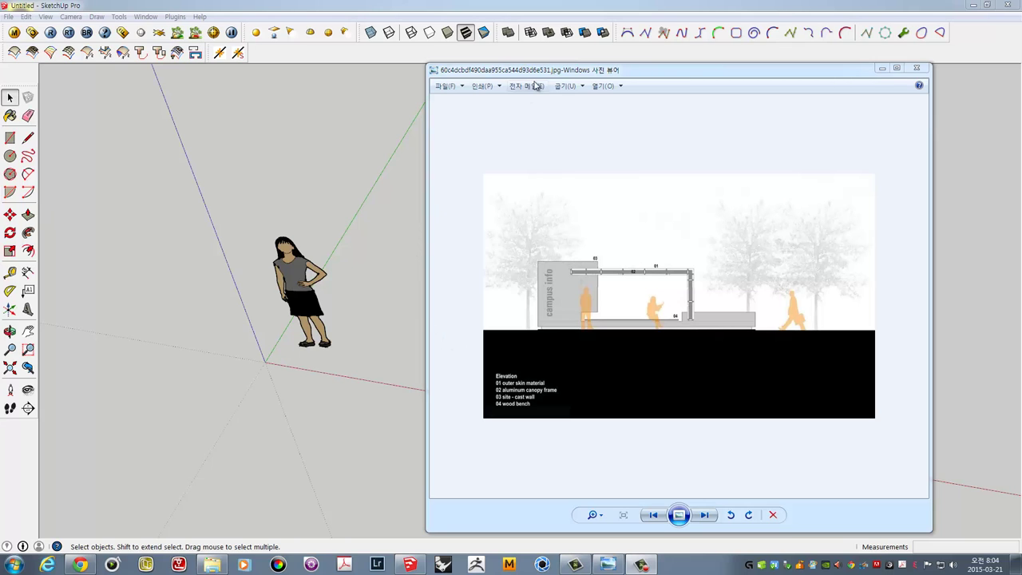
pyautogui.moveTo(572, 76); pyautogui.dragTo(404, 73)
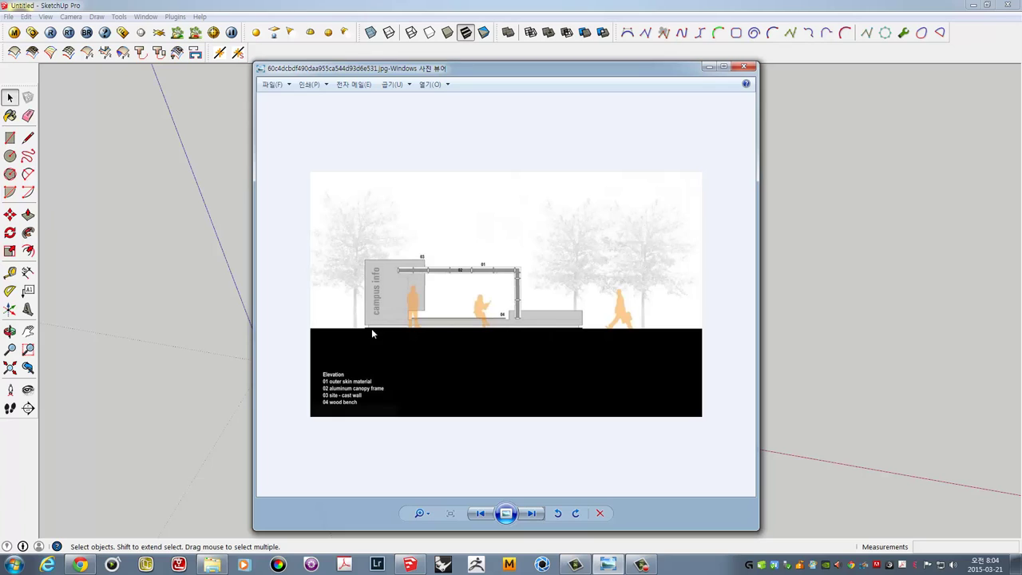
pyautogui.click(204, 189)
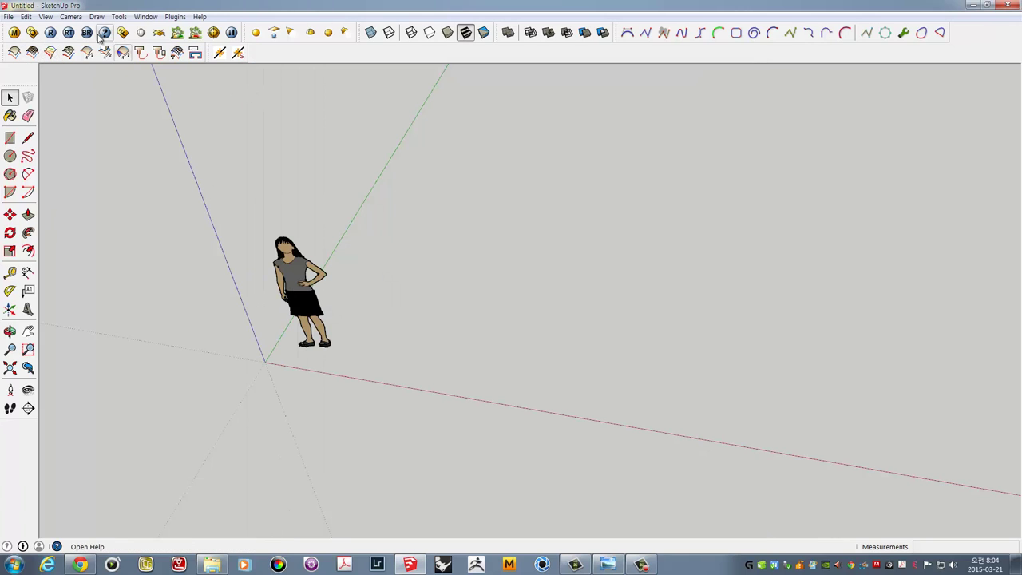
# Start a File > Import and cancel it without choosing a file
pyautogui.click(9, 16)
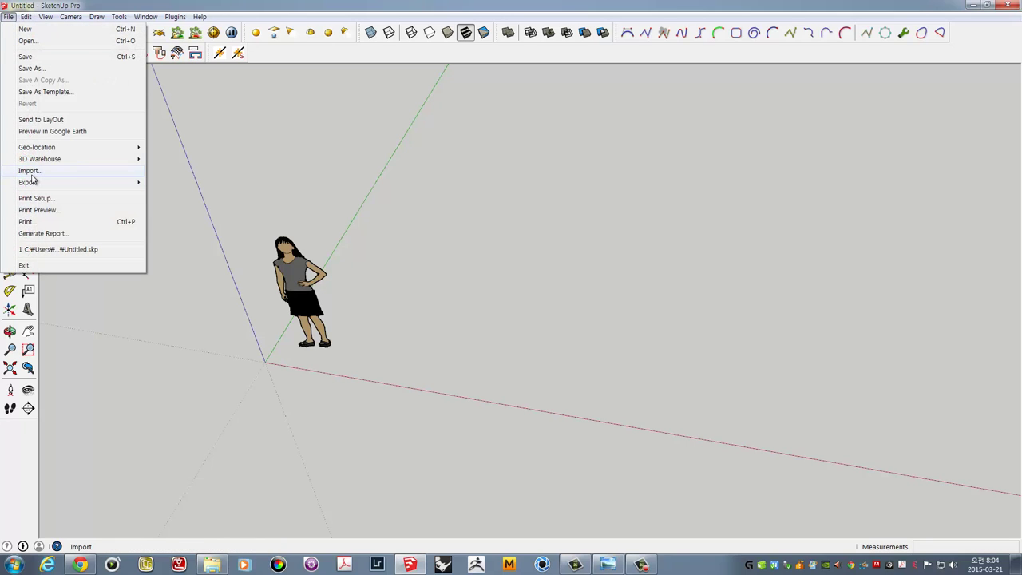
pyautogui.click(29, 171)
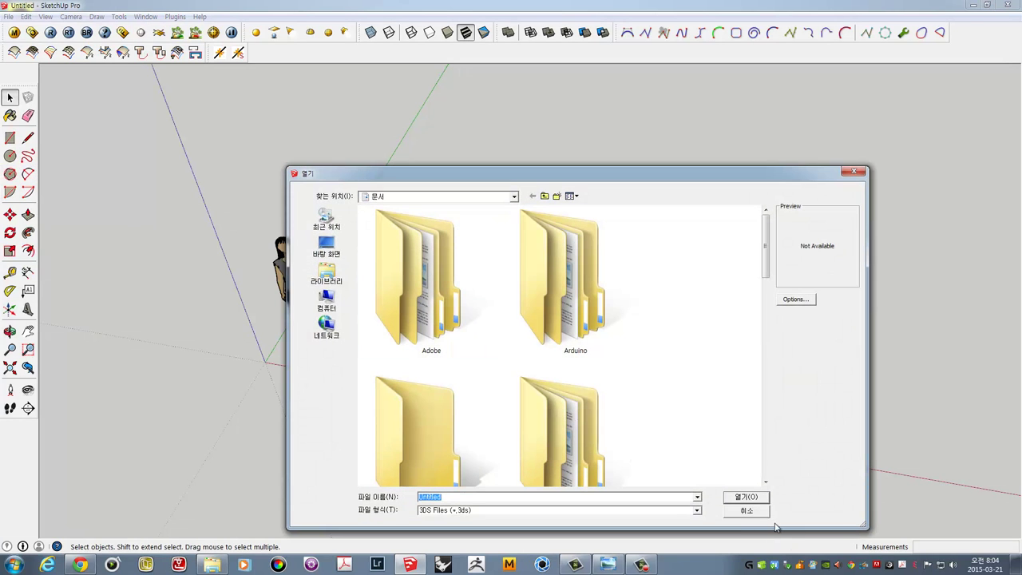
pyautogui.click(745, 510)
# Draw a large rectangular face on the ground plane
pyautogui.moveTo(452, 269); pyautogui.dragTo(335, 244, button='middle')
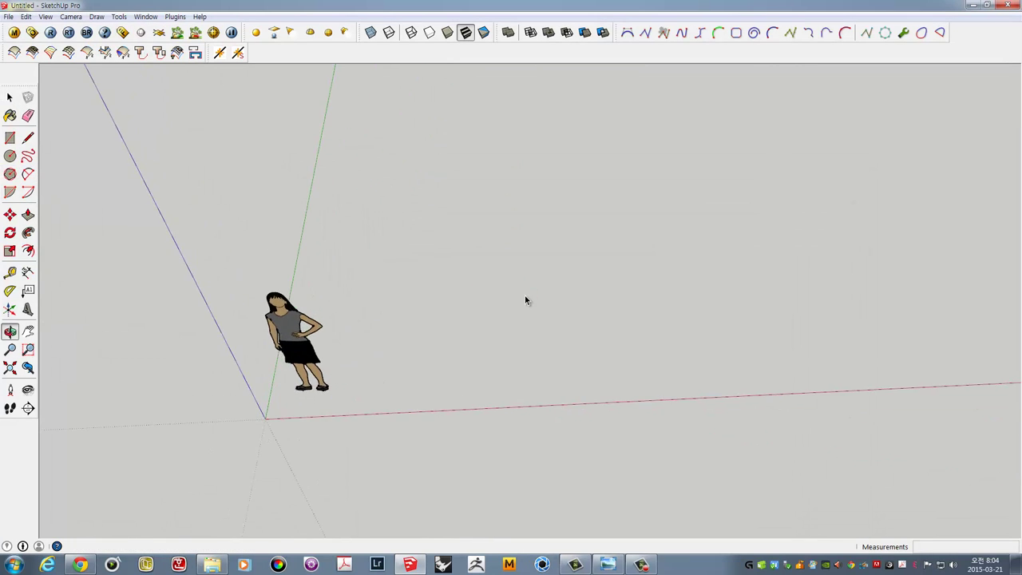
pyautogui.click(11, 138)
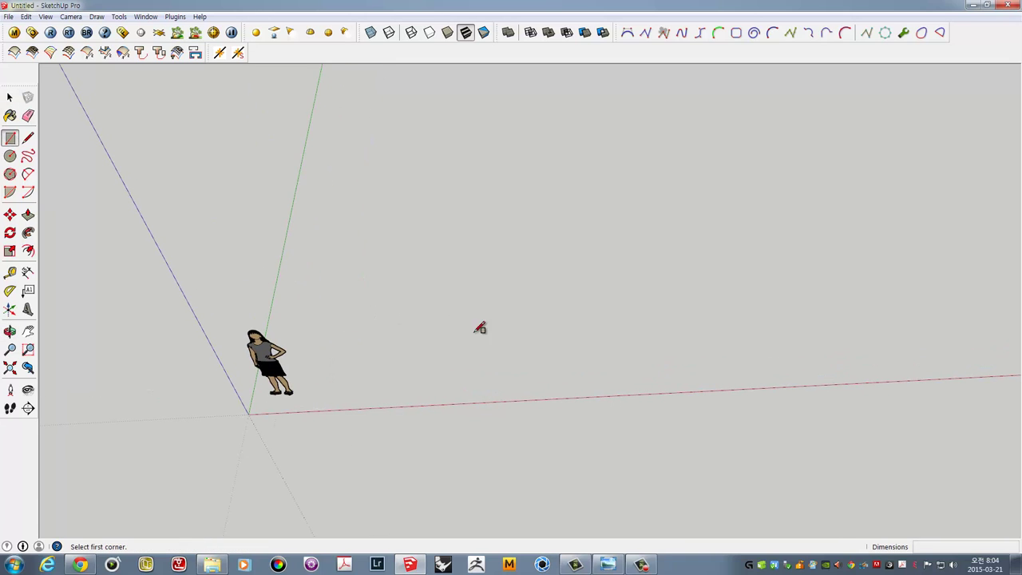
pyautogui.moveTo(365, 241)
pyautogui.mouseDown(button='middle')
pyautogui.moveTo(356, 322)
pyautogui.moveTo(318, 235)
pyautogui.mouseUp(button='middle')
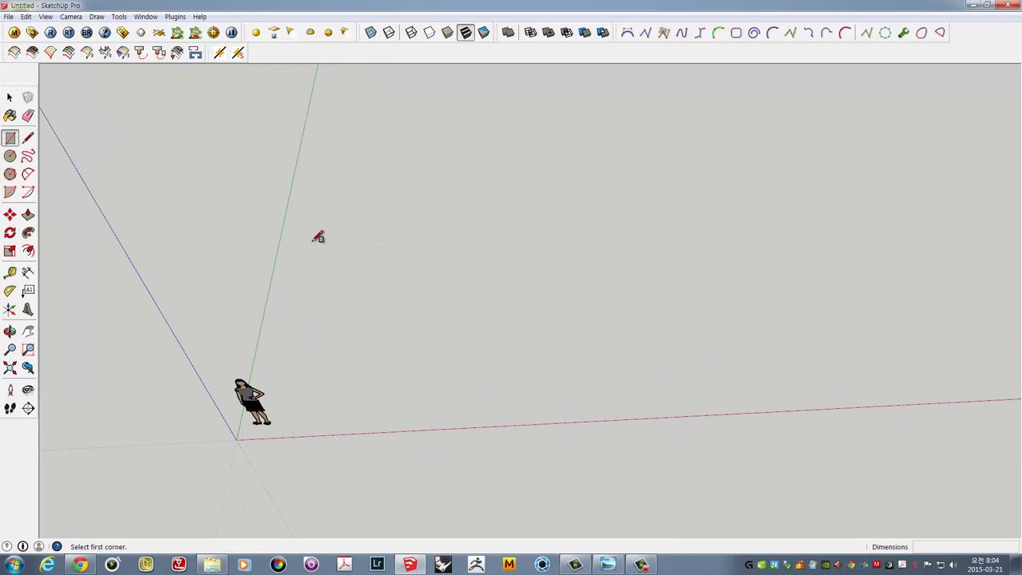
pyautogui.click(318, 235)
pyautogui.click(913, 470)
pyautogui.moveTo(913, 470)
pyautogui.mouseDown(button='middle')
pyautogui.moveTo(570, 369)
pyautogui.moveTo(548, 429)
pyautogui.mouseUp(button='middle')
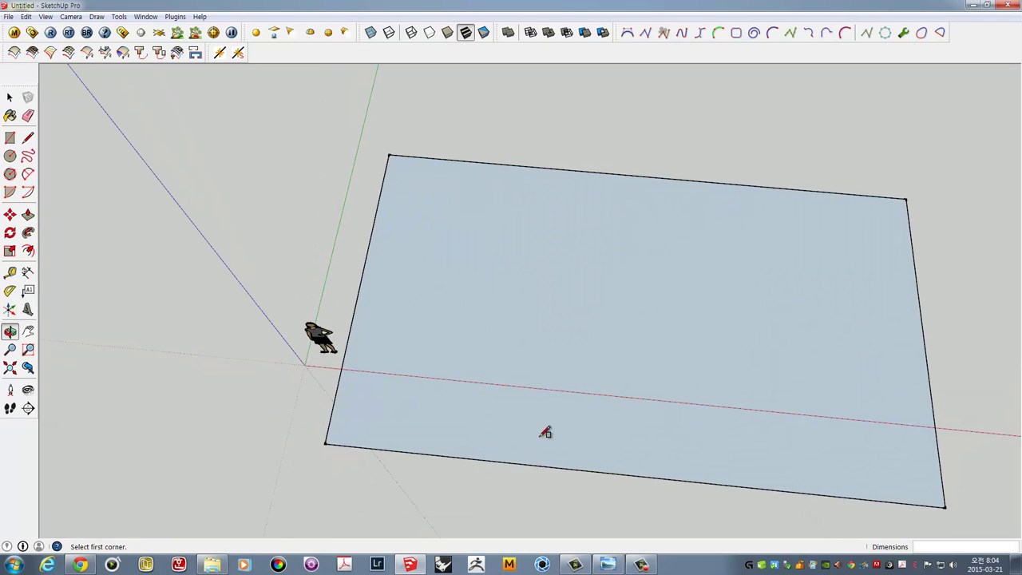
# Select the rectangle and use Reverse Faces so its white front side faces up
pyautogui.press('space')
pyautogui.doubleClick(606, 321)
pyautogui.moveTo(591, 334)
pyautogui.mouseDown(button='middle')
pyautogui.moveTo(425, 366)
pyautogui.moveTo(449, 410)
pyautogui.mouseUp(button='middle')
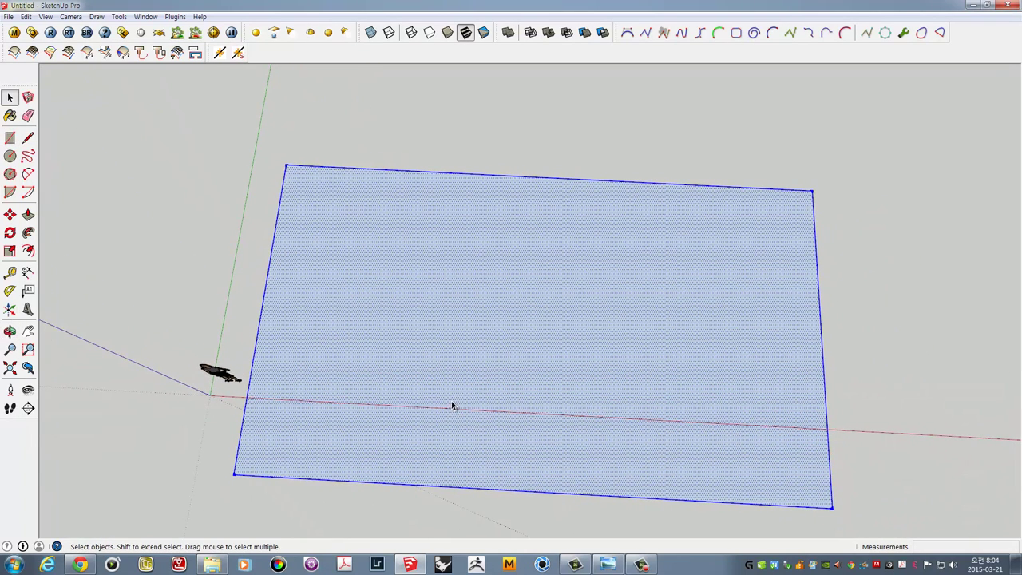
pyautogui.rightClick(410, 265)
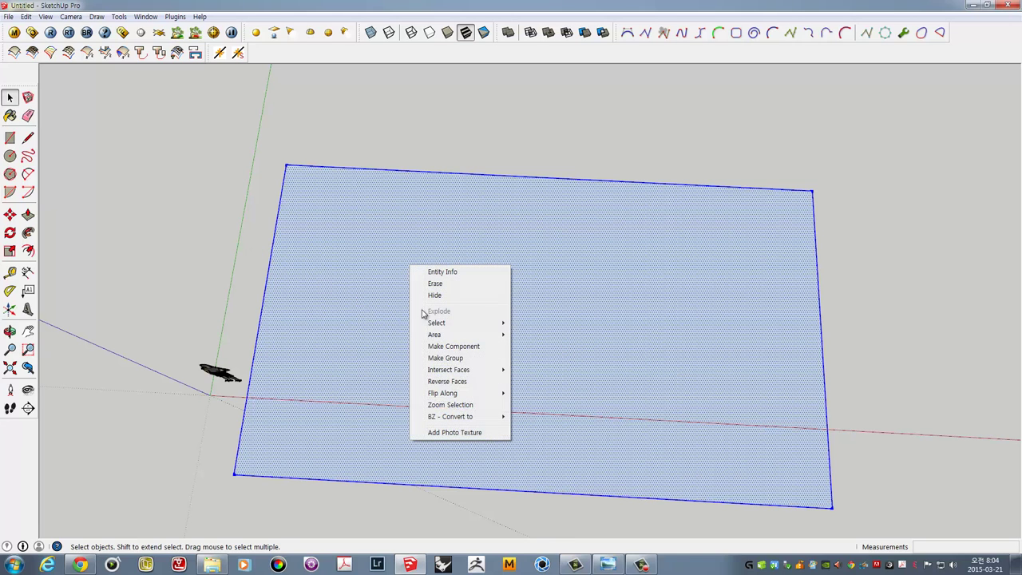
pyautogui.click(445, 381)
pyautogui.moveTo(445, 383)
pyautogui.mouseDown(button='middle')
pyautogui.moveTo(424, 333)
pyautogui.moveTo(303, 360)
pyautogui.moveTo(354, 288)
pyautogui.mouseUp(button='middle')
pyautogui.click(354, 287)
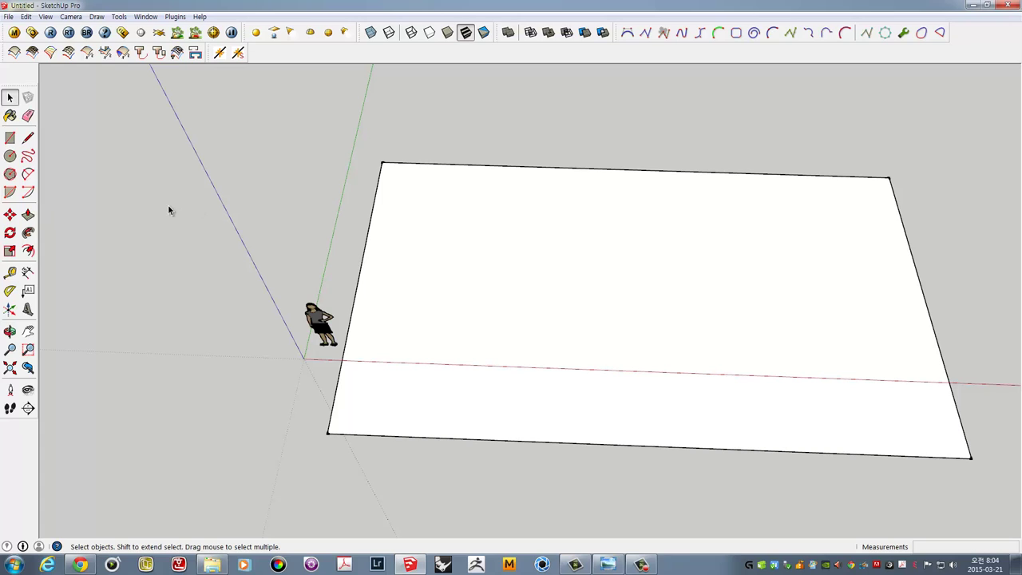
# Paint the rectangle face with the light grey Color_001 material
pyautogui.click(11, 117)
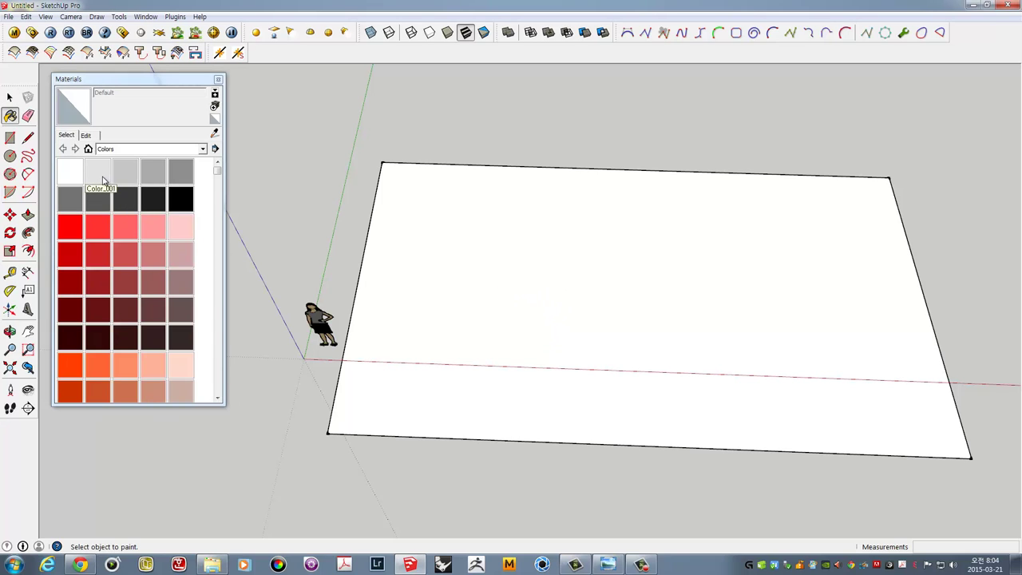
pyautogui.click(101, 176)
pyautogui.click(640, 269)
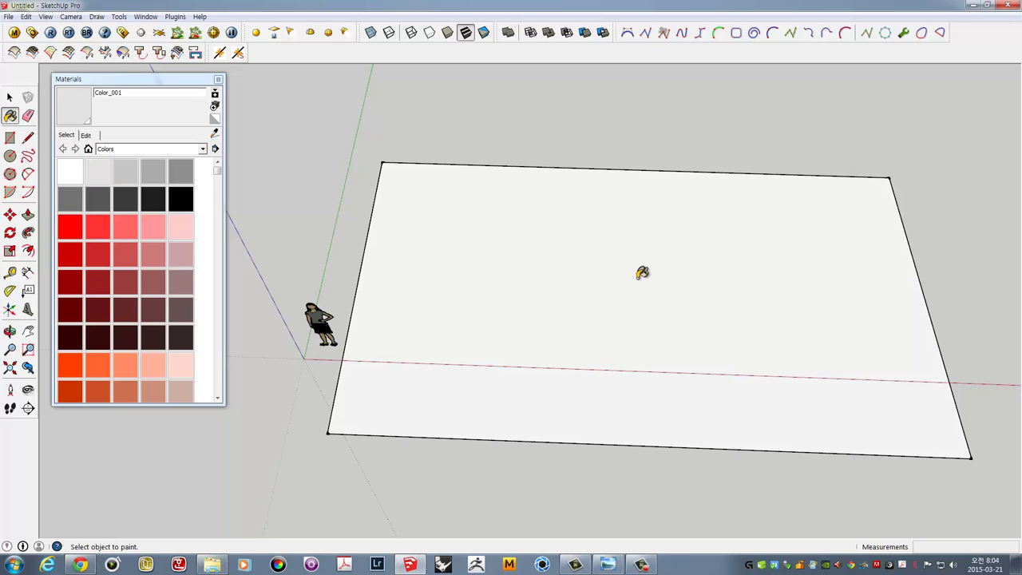
pyautogui.click(218, 79)
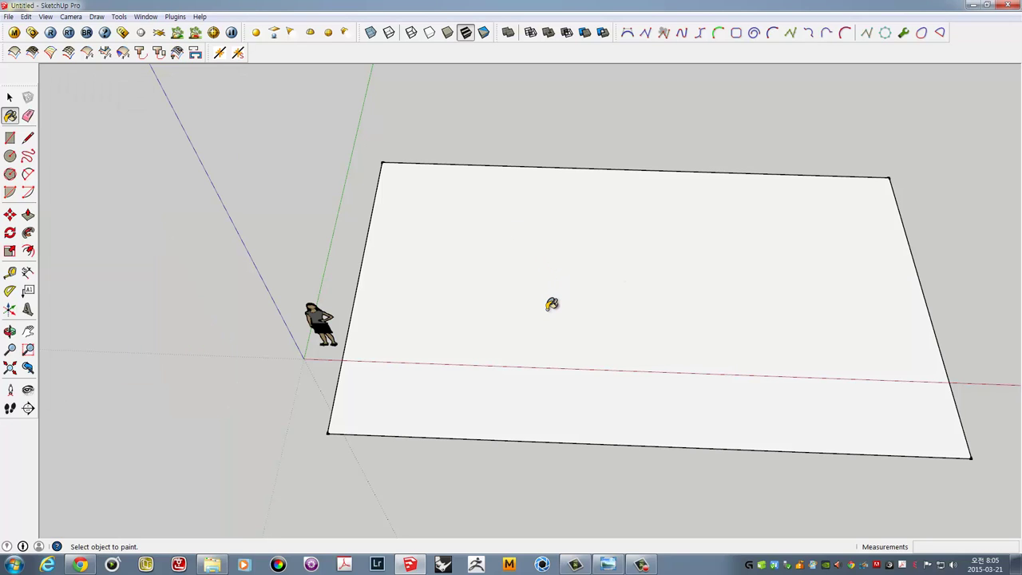
# Select the rectangle face and repaint it with the bright red Color_A02 material
pyautogui.press('space')
pyautogui.moveTo(551, 304); pyautogui.dragTo(549, 288, button='middle')
pyautogui.click(543, 282)
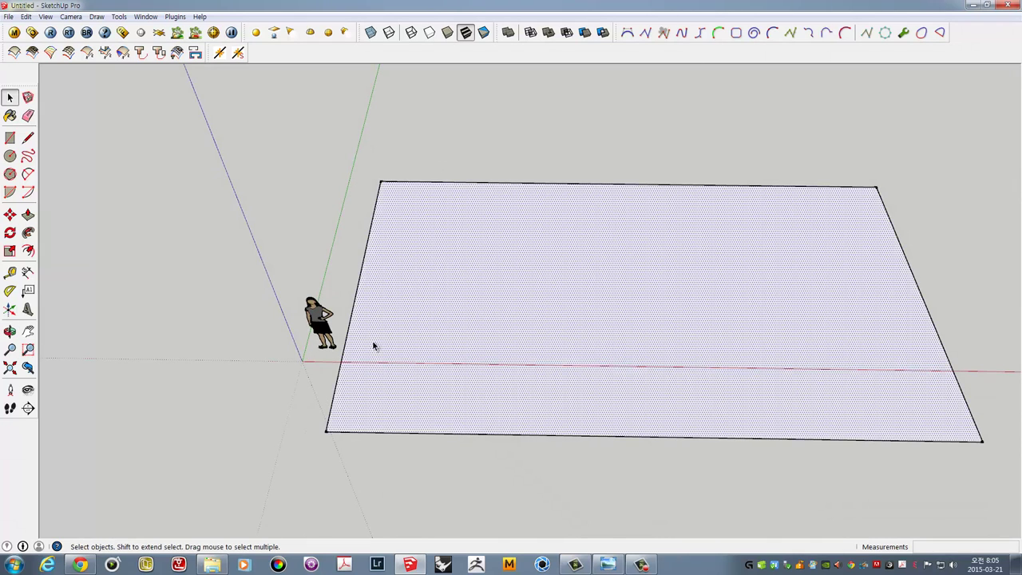
pyautogui.moveTo(372, 345); pyautogui.dragTo(286, 295, button='middle')
pyautogui.click(9, 115)
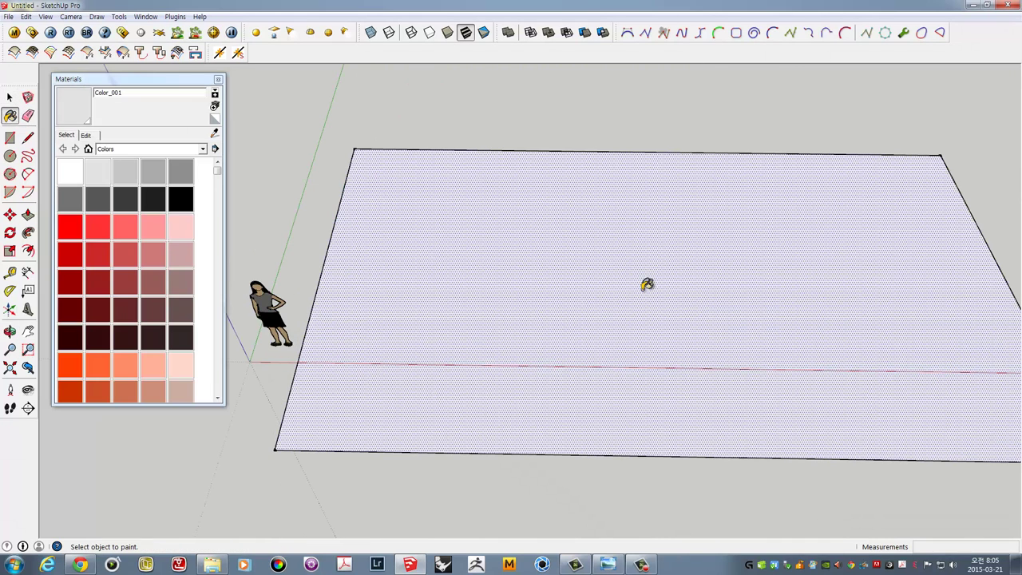
pyautogui.click(97, 226)
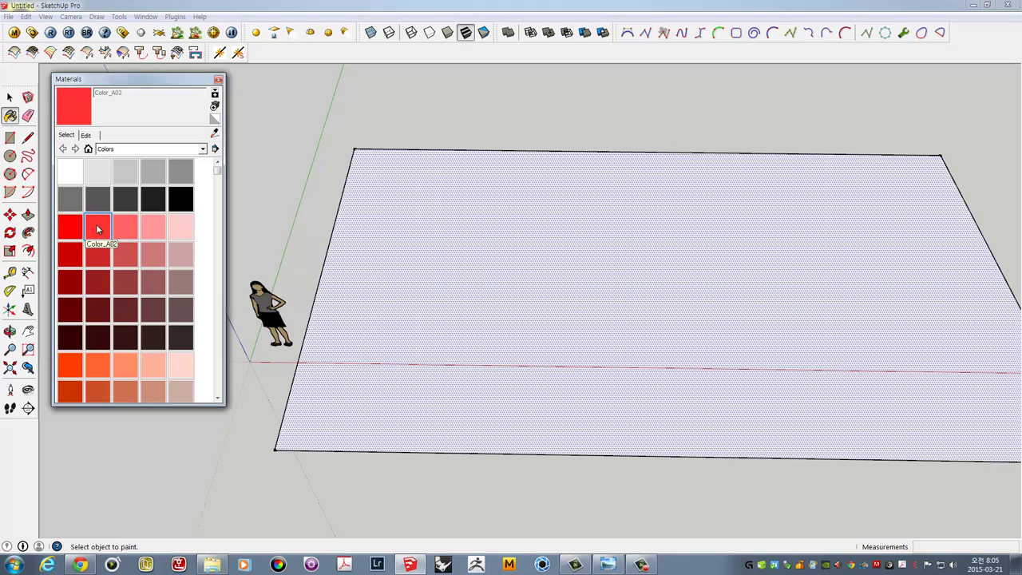
pyautogui.click(655, 260)
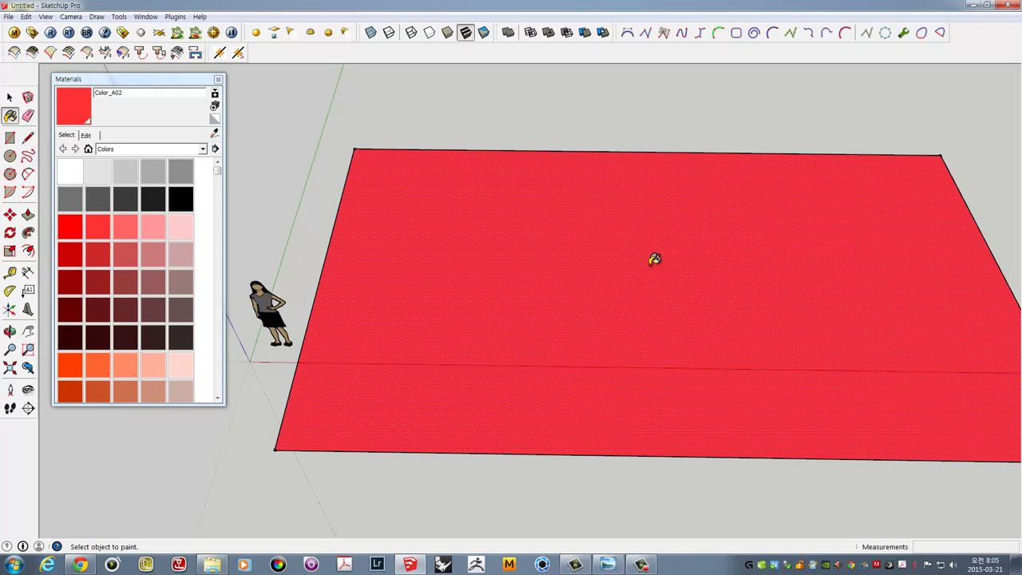
pyautogui.click(218, 81)
# Reopen the Paint Bucket with the Materials panel and move the panel aside
pyautogui.moveTo(406, 242)
pyautogui.mouseDown(button='middle')
pyautogui.moveTo(458, 261)
pyautogui.moveTo(458, 240)
pyautogui.mouseUp(button='middle')
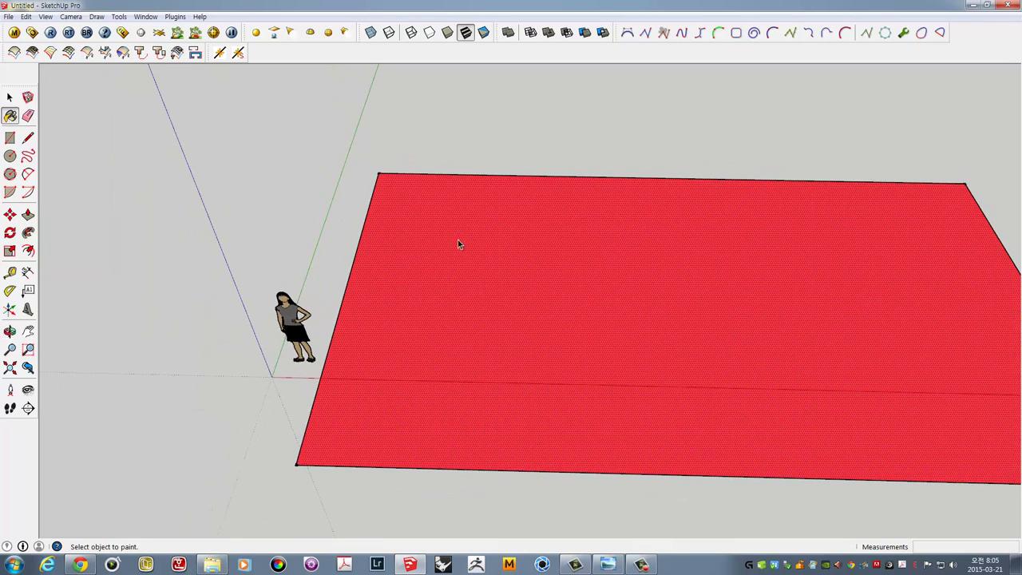
pyautogui.click(9, 96)
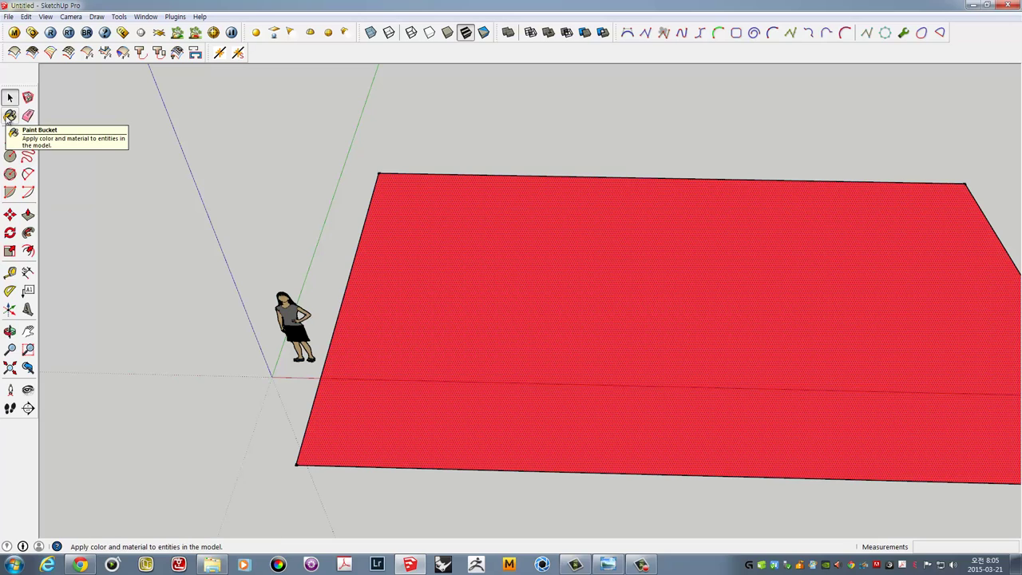
pyautogui.click(10, 117)
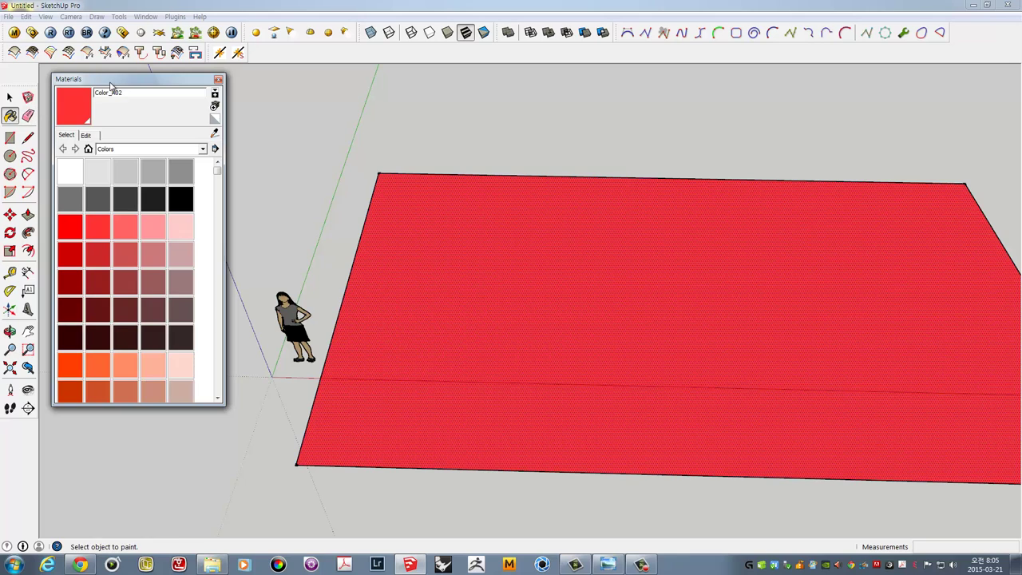
pyautogui.moveTo(110, 85); pyautogui.dragTo(198, 91)
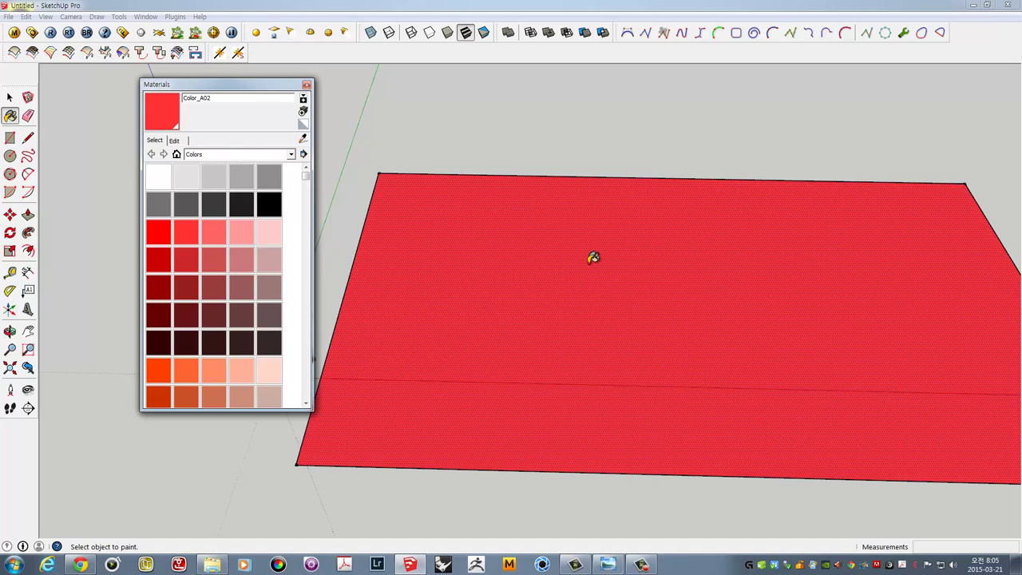
# Switch the library list to In Model and open the Edit settings for Color_A02
pyautogui.click(287, 157)
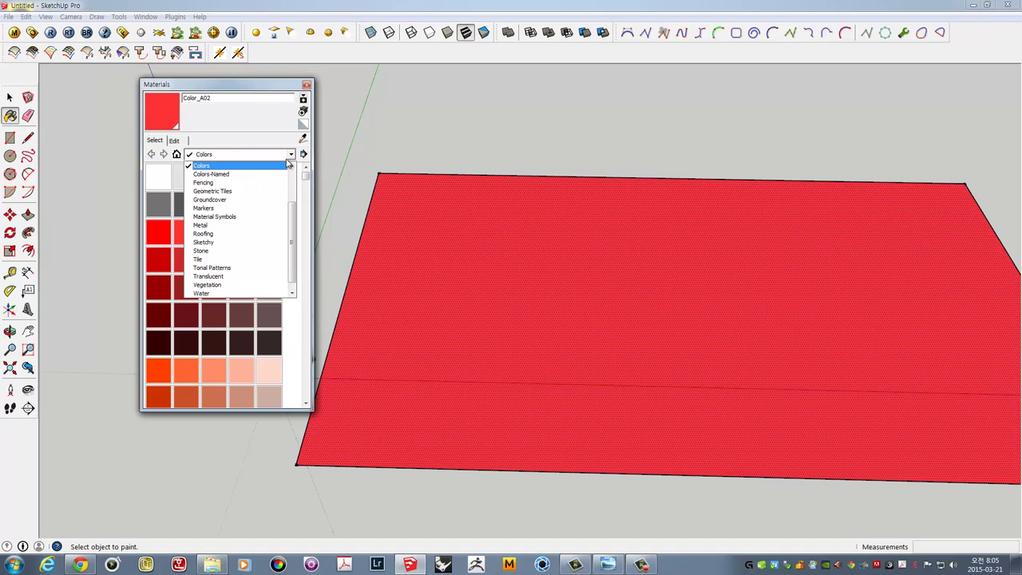
pyautogui.scroll(2, 297, 182)
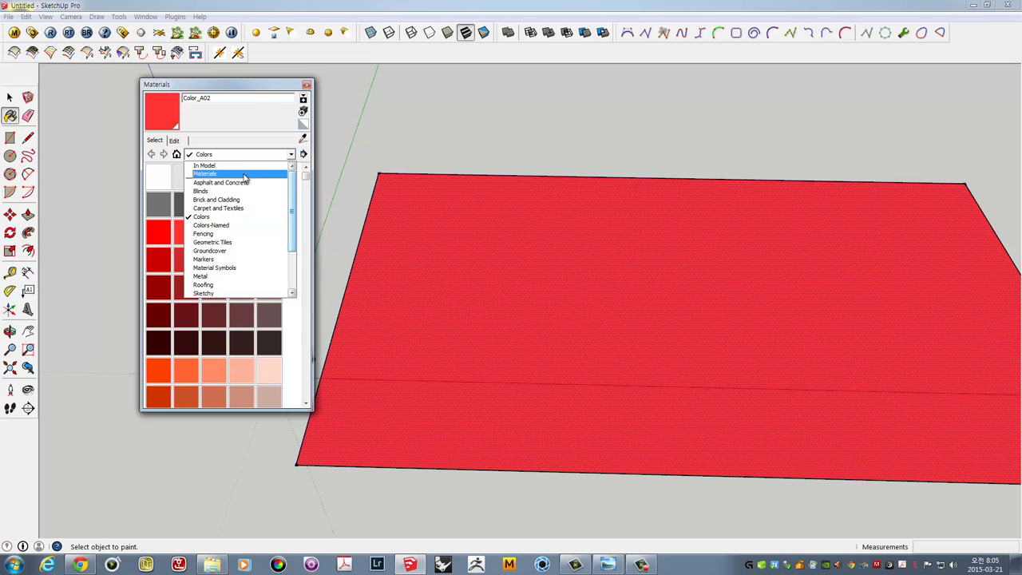
pyautogui.click(211, 166)
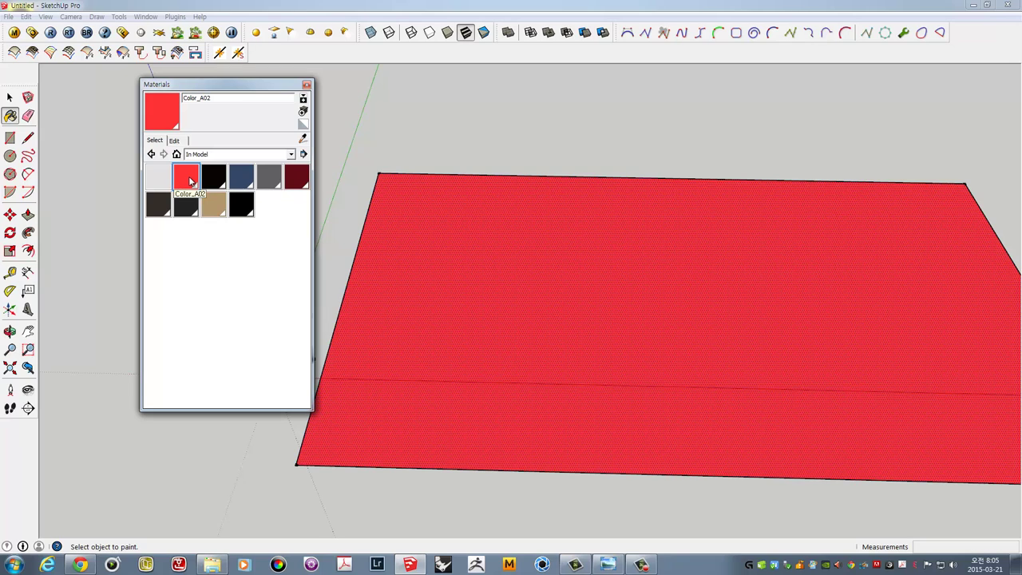
pyautogui.click(204, 156)
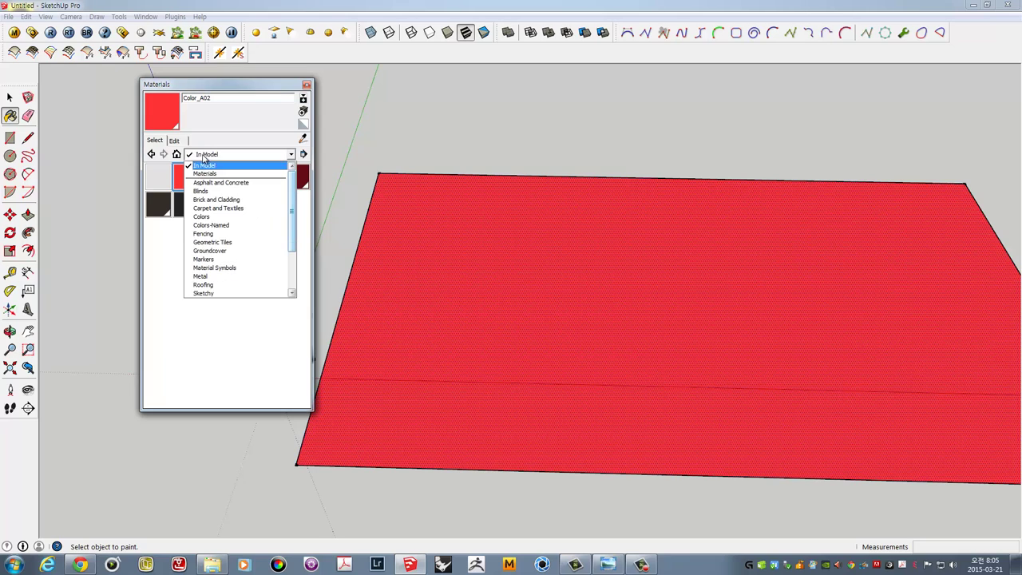
pyautogui.click(201, 165)
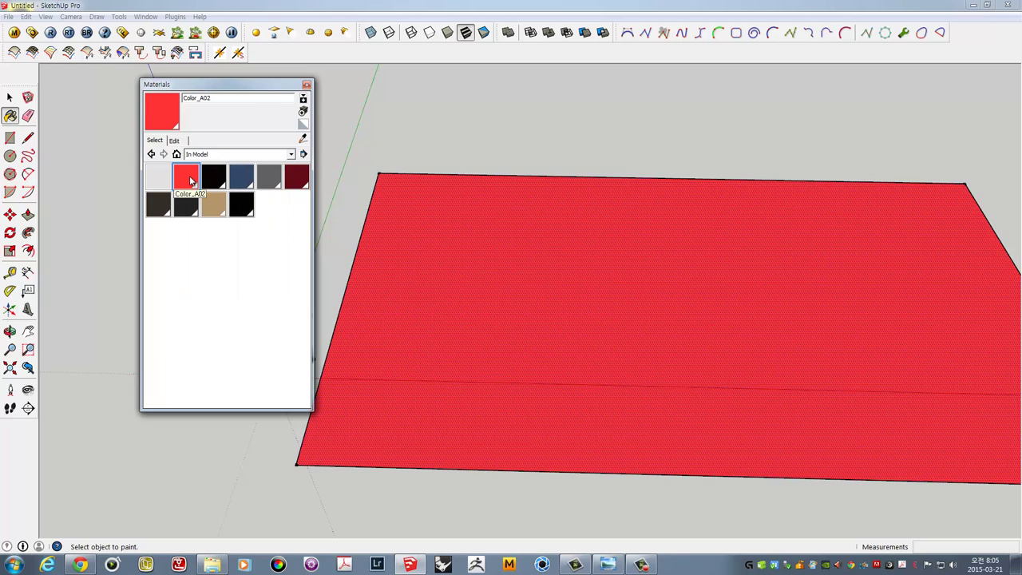
pyautogui.click(182, 141)
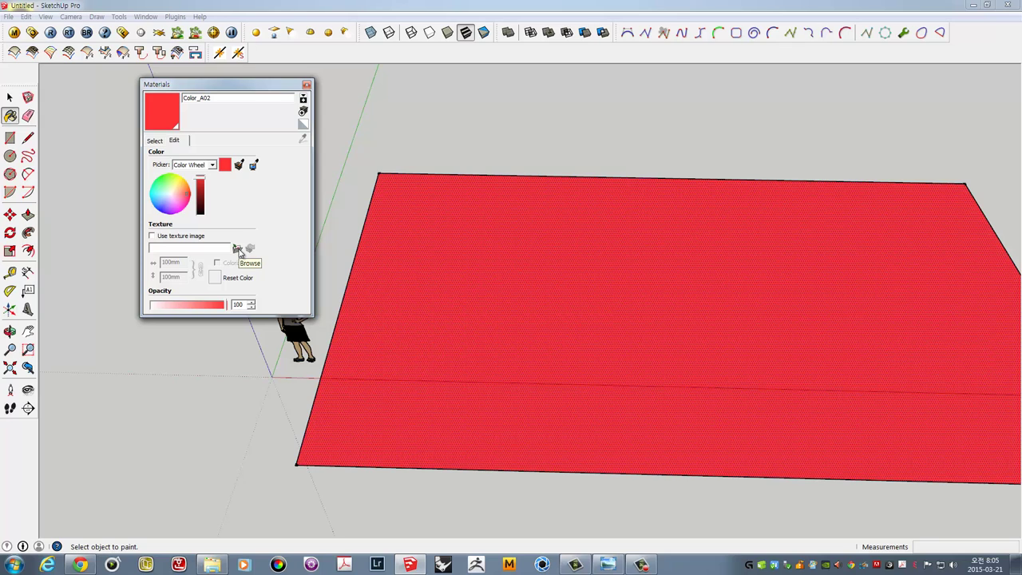
# Load the second image from Desktop > busstop as the material's texture
pyautogui.click(238, 249)
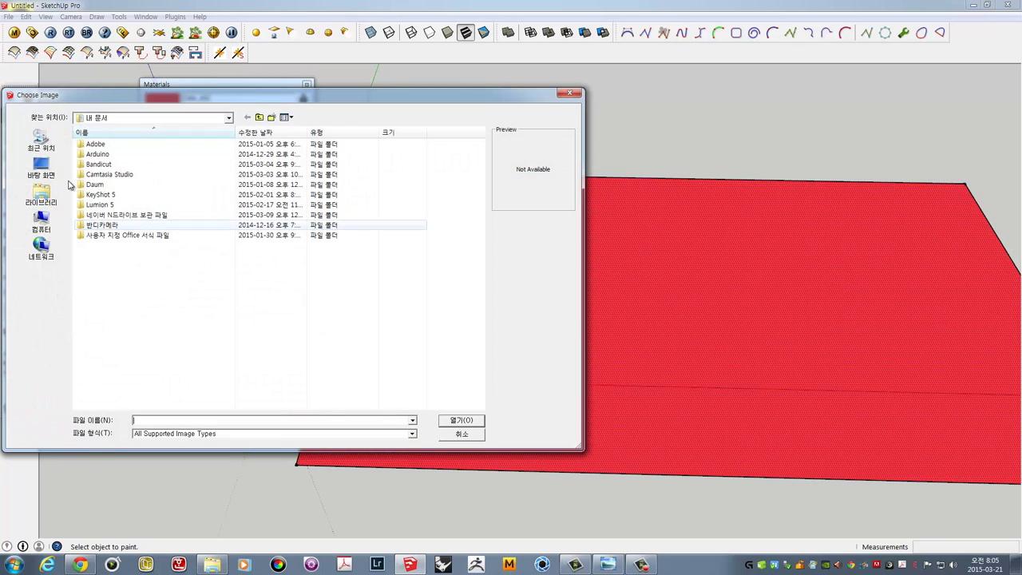
pyautogui.click(42, 169)
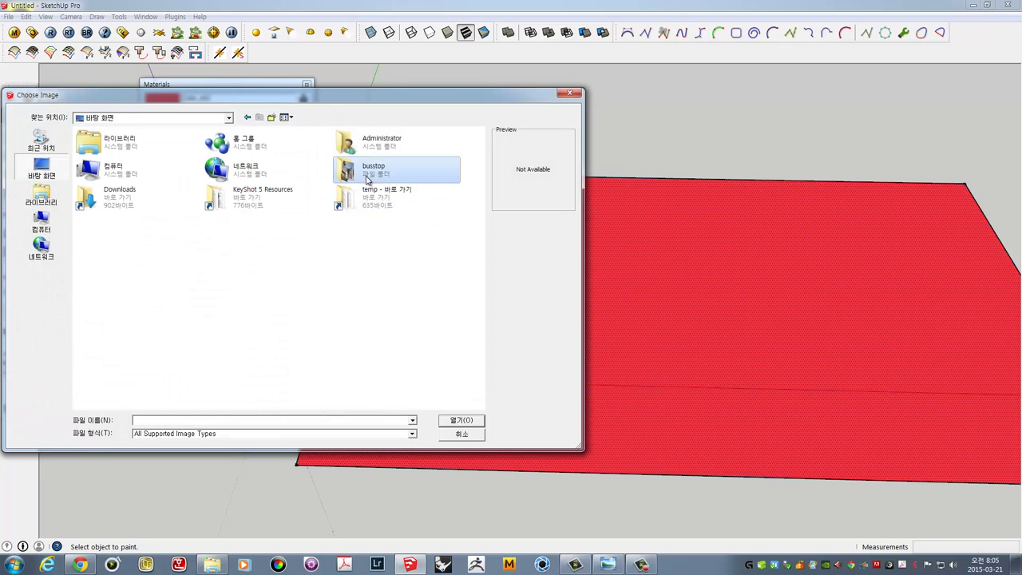
pyautogui.doubleClick(367, 178)
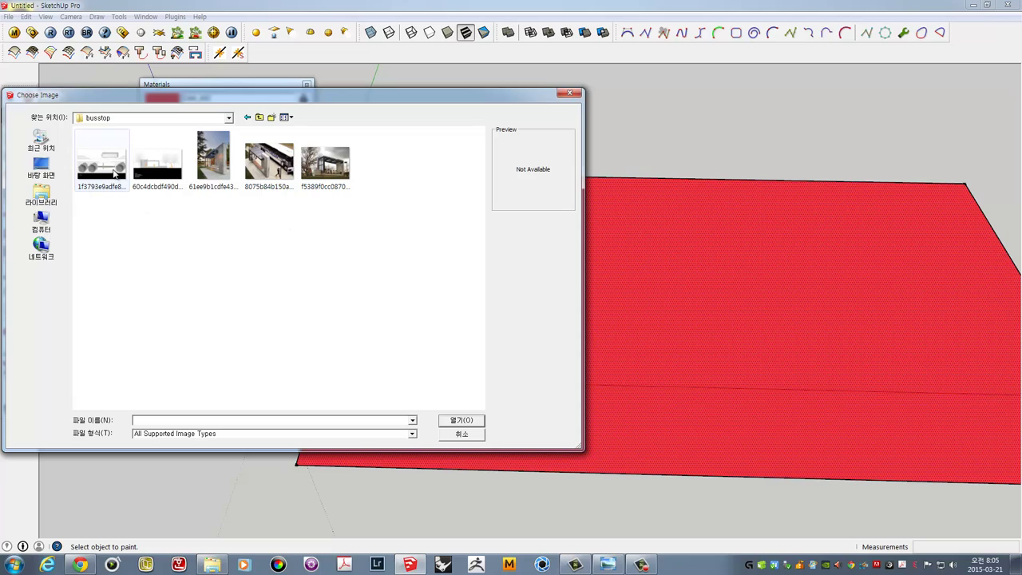
pyautogui.click(179, 203)
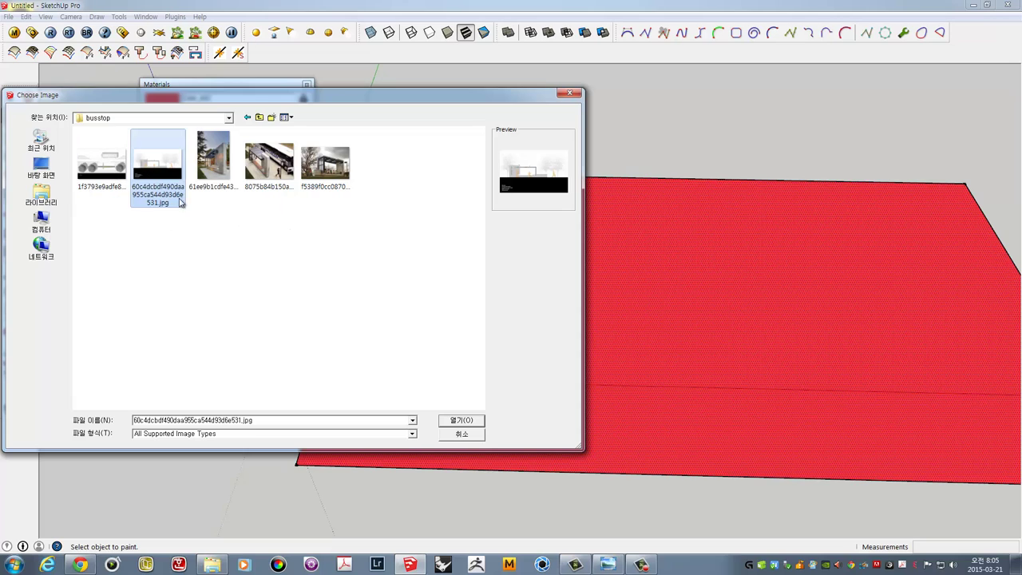
pyautogui.click(460, 420)
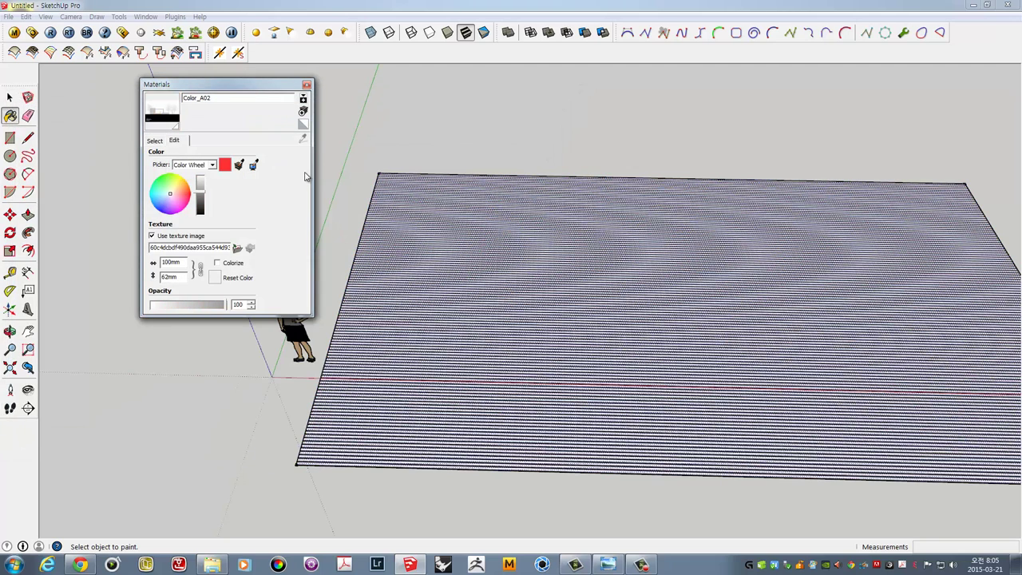
pyautogui.middleClick(507, 252)
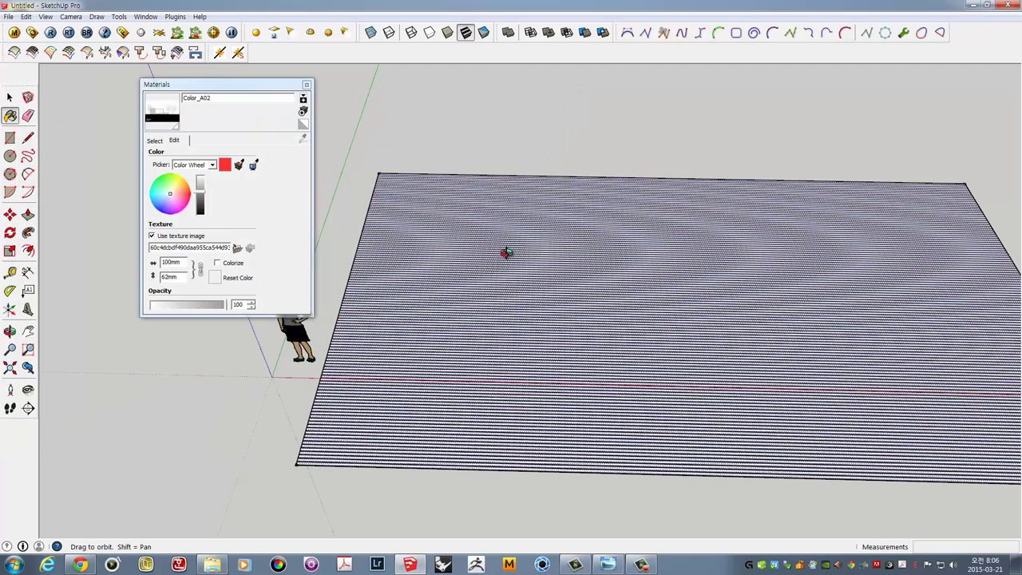
pyautogui.moveTo(506, 252); pyautogui.dragTo(479, 427, button='middle')
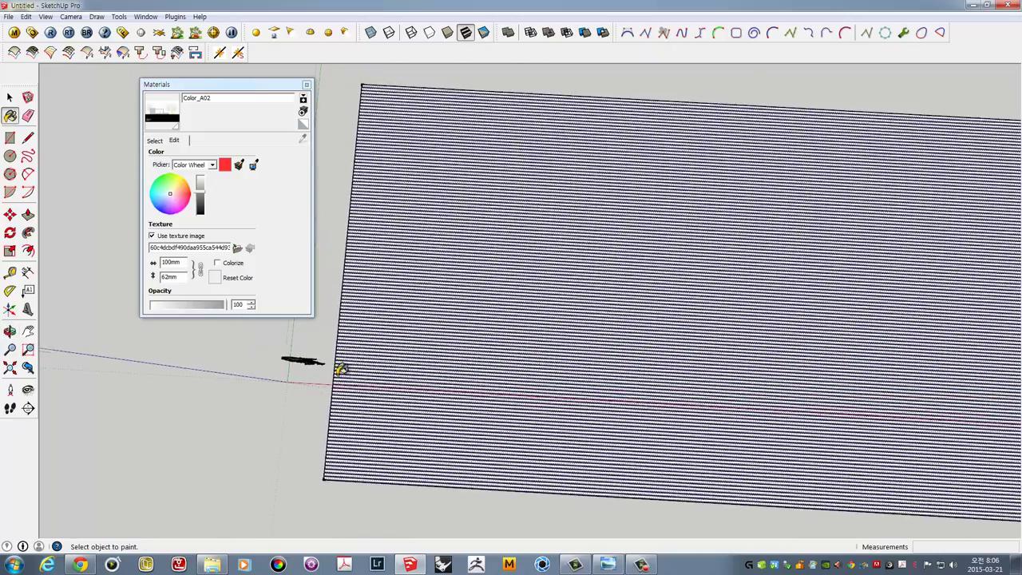
# Set the texture width to 10000mm so the elevation image covers the rectangle
pyautogui.scroll(1, 341, 368)
pyautogui.scroll(2, 363, 320)
pyautogui.scroll(2, 356, 304)
pyautogui.scroll(2, 376, 303)
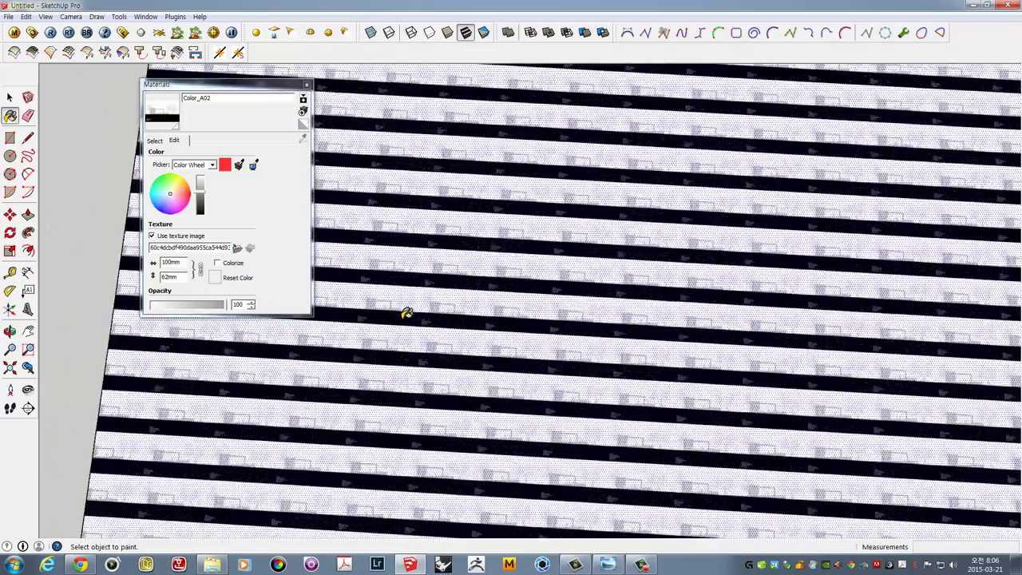
pyautogui.scroll(2, 407, 313)
pyautogui.scroll(2, 406, 313)
pyautogui.scroll(2, 407, 313)
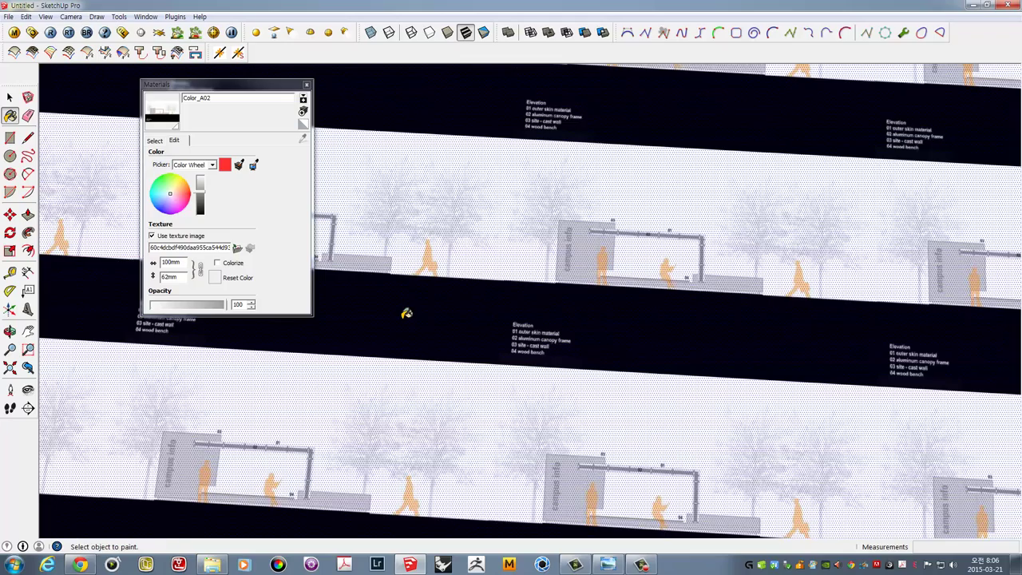
pyautogui.scroll(-2, 406, 313)
pyautogui.scroll(-2, 406, 313)
pyautogui.scroll(-2, 406, 313)
pyautogui.scroll(-2, 407, 315)
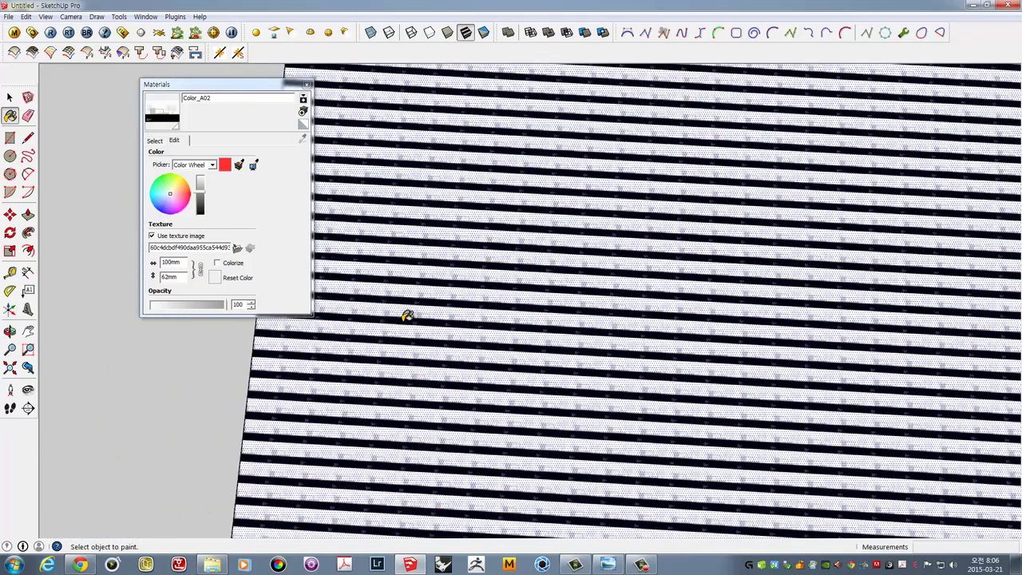
pyautogui.scroll(-2, 407, 315)
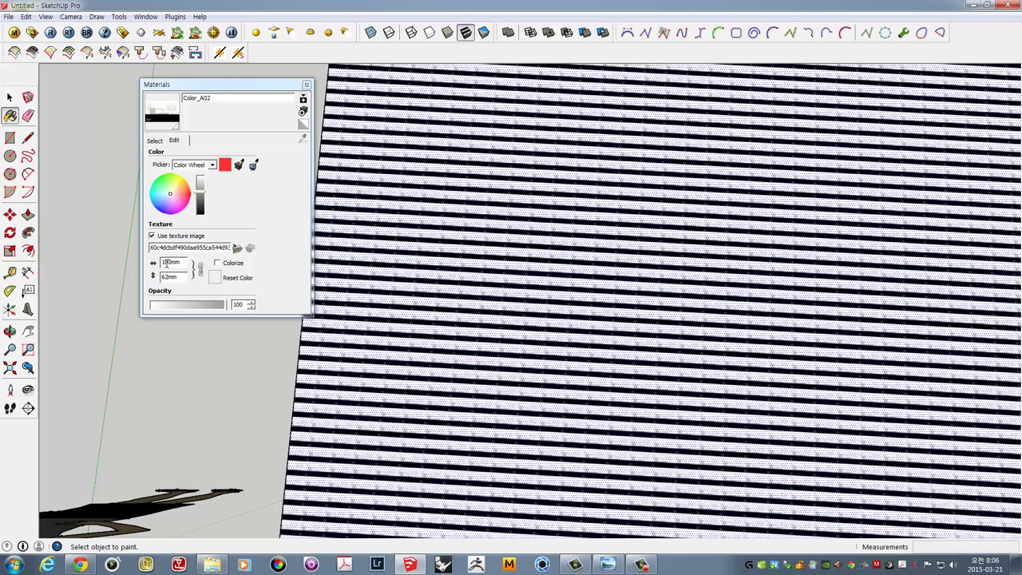
pyautogui.click(166, 263)
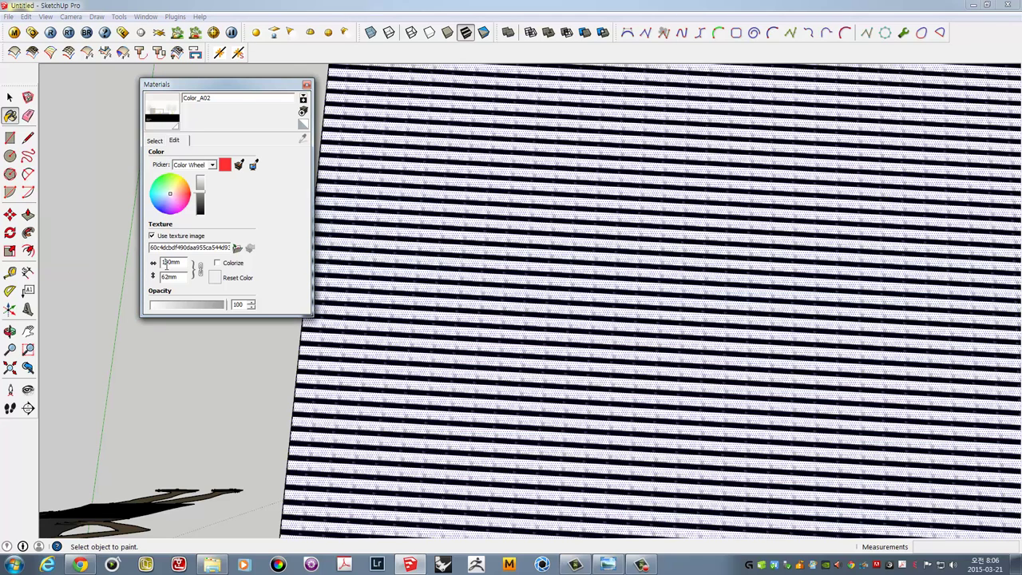
pyautogui.write('00')
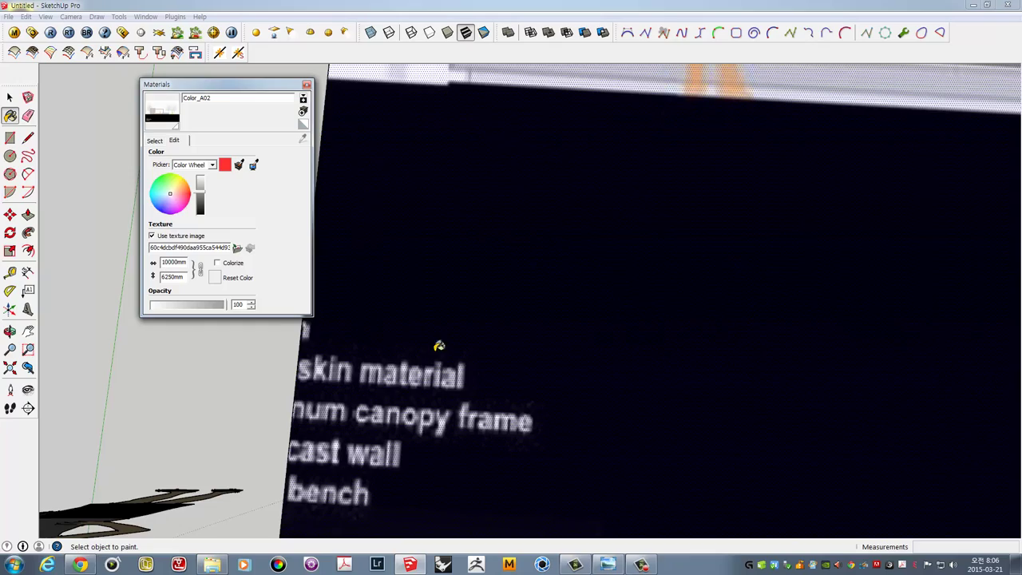
pyautogui.moveTo(439, 347)
pyautogui.mouseDown(button='middle')
pyautogui.moveTo(471, 295)
pyautogui.moveTo(494, 307)
pyautogui.moveTo(474, 423)
pyautogui.moveTo(495, 319)
pyautogui.moveTo(472, 283)
pyautogui.mouseUp(button='middle')
pyautogui.scroll(-3, 471, 295)
pyautogui.scroll(-3, 479, 295)
pyautogui.scroll(-3, 477, 423)
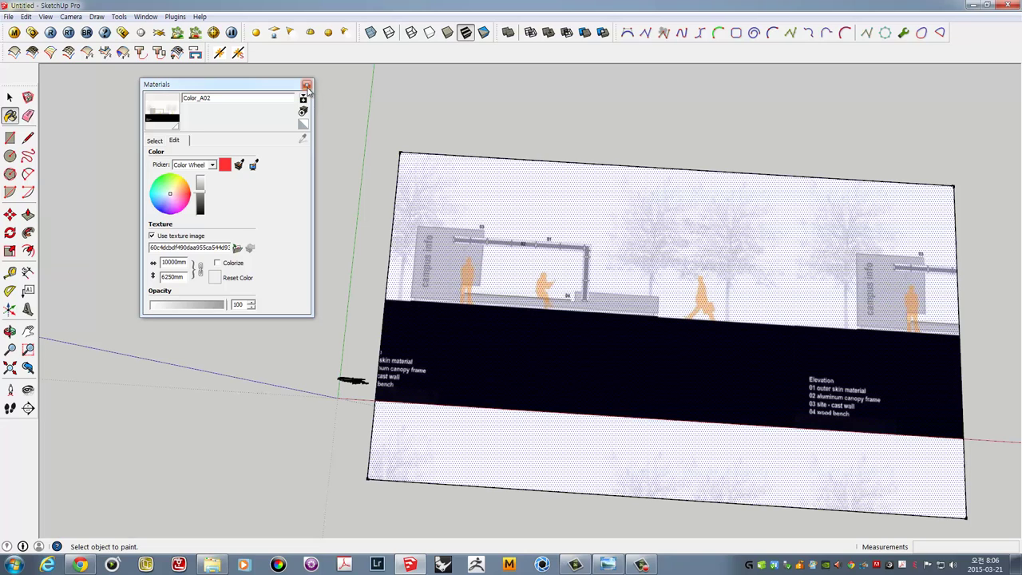
# Close the Materials panel and group the textured elevation plane with its edges
pyautogui.click(306, 86)
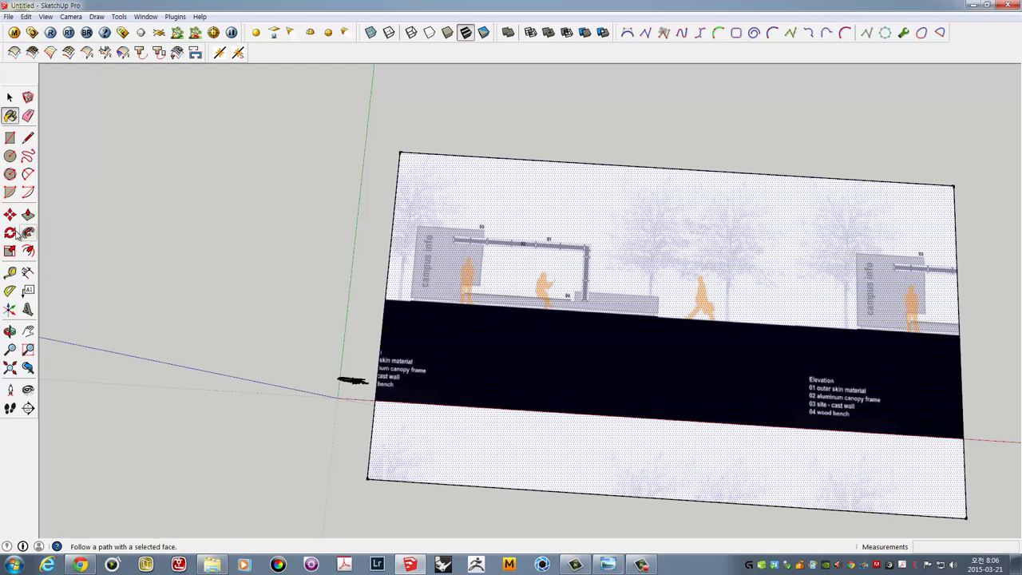
pyautogui.click(10, 214)
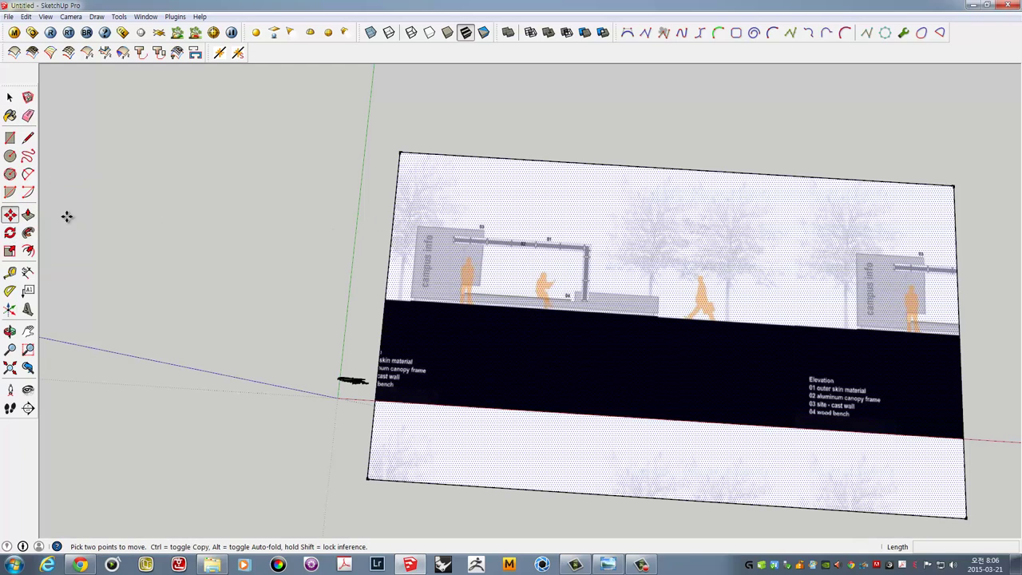
pyautogui.click(10, 97)
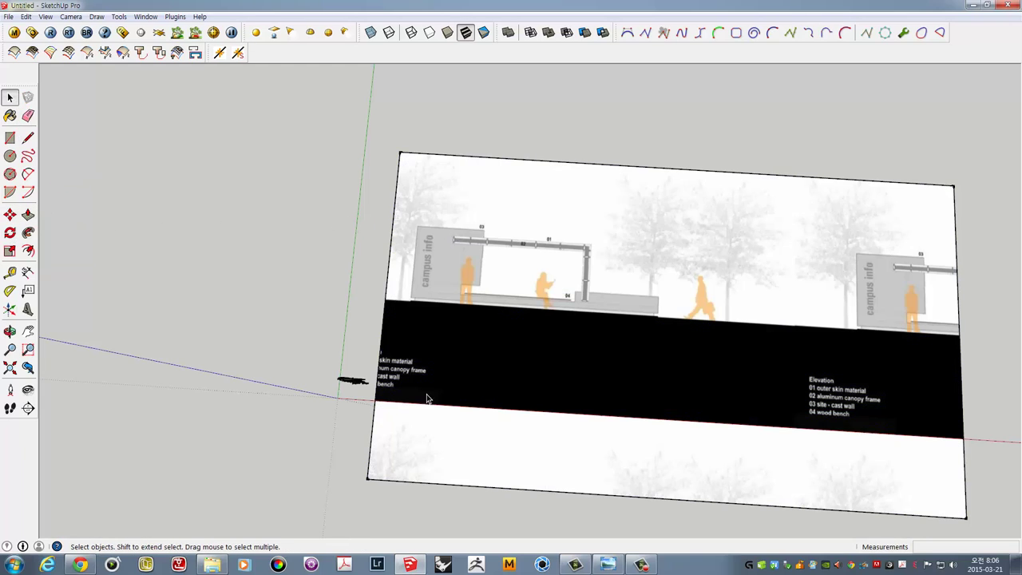
pyautogui.moveTo(426, 398)
pyautogui.mouseDown(button='middle')
pyautogui.moveTo(486, 269)
pyautogui.moveTo(515, 305)
pyautogui.moveTo(439, 246)
pyautogui.mouseUp(button='middle')
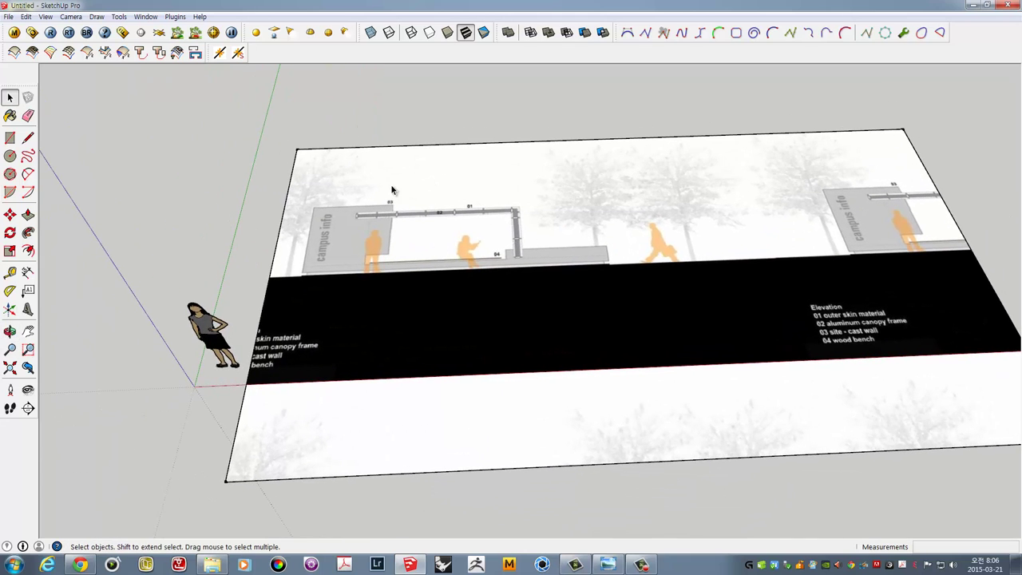
pyautogui.click(371, 179)
pyautogui.doubleClick(376, 190)
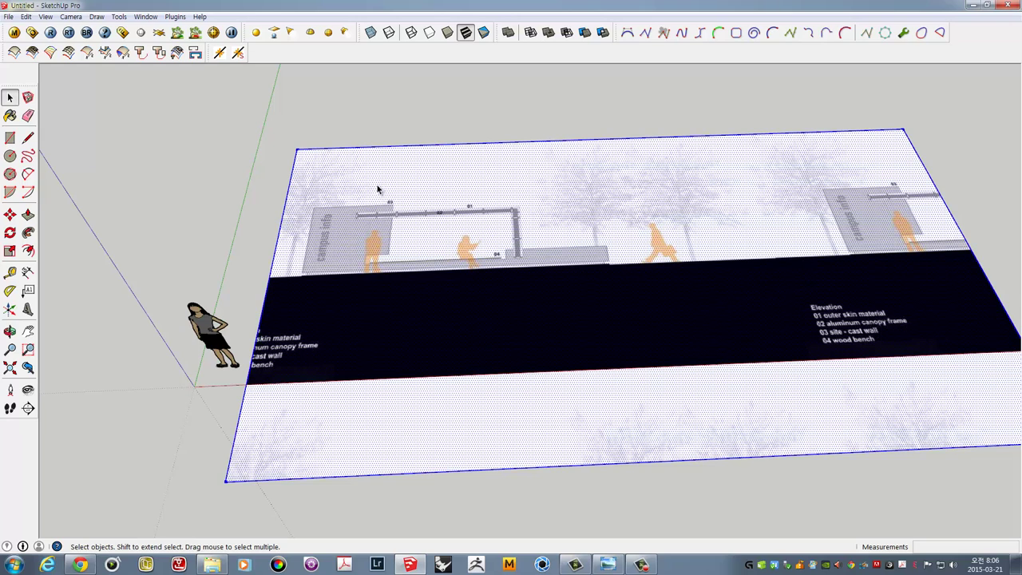
pyautogui.rightClick(376, 183)
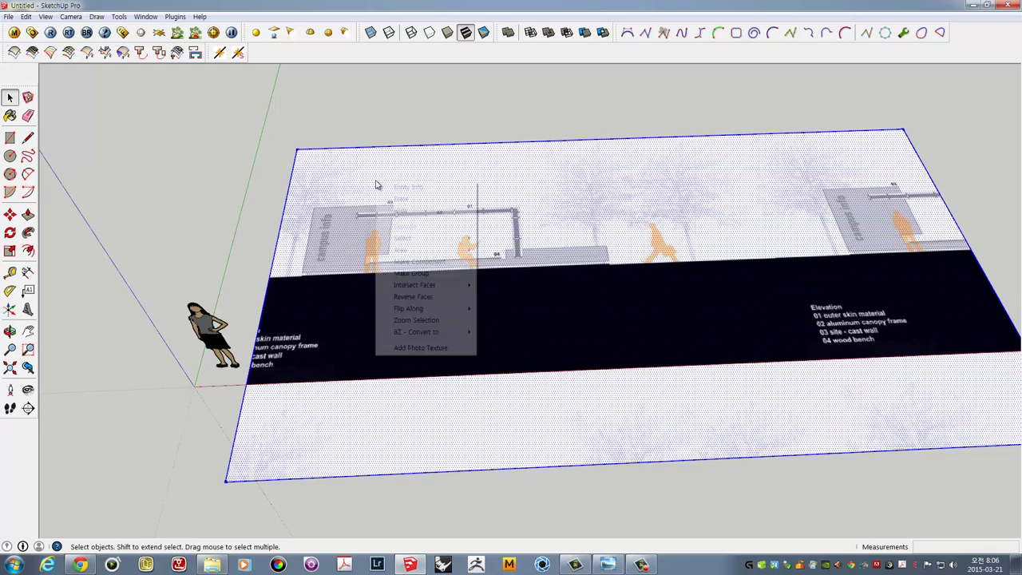
pyautogui.click(411, 274)
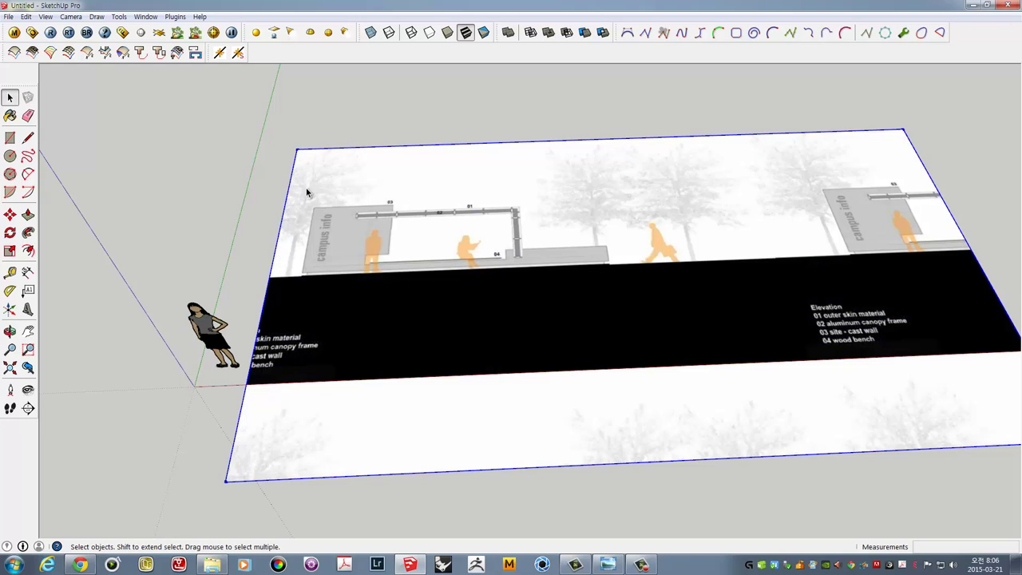
pyautogui.scroll(-3, 357, 238)
pyautogui.scroll(-2, 357, 238)
# Draw a rectangle in front of the elevation plane and push it up into a box
pyautogui.keyDown('shift'); pyautogui.moveTo(357, 238); pyautogui.dragTo(391, 163, button='middle'); pyautogui.keyUp('shift')
pyautogui.click(9, 138)
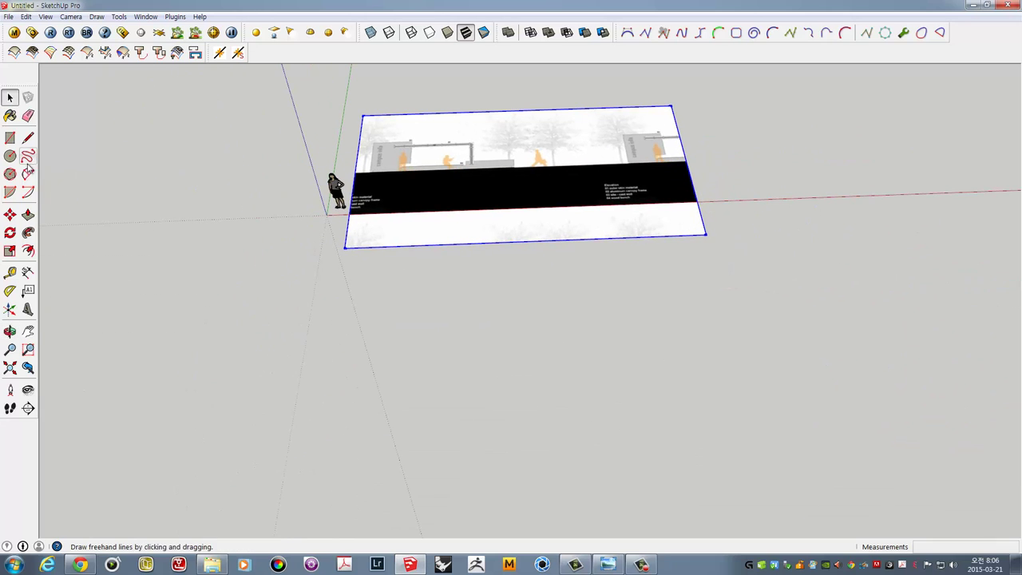
pyautogui.click(376, 285)
pyautogui.click(554, 404)
pyautogui.moveTo(554, 404); pyautogui.dragTo(515, 358, button='middle')
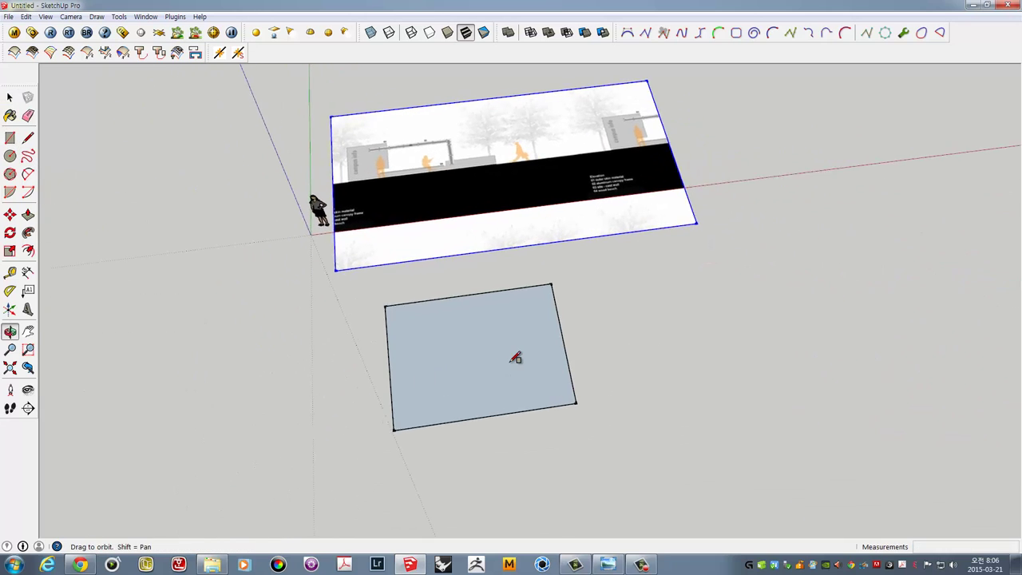
pyautogui.press('p')
pyautogui.moveTo(493, 342); pyautogui.dragTo(490, 303)
# Group the whole box and bring up the Paint Bucket with the elevation material
pyautogui.press('space')
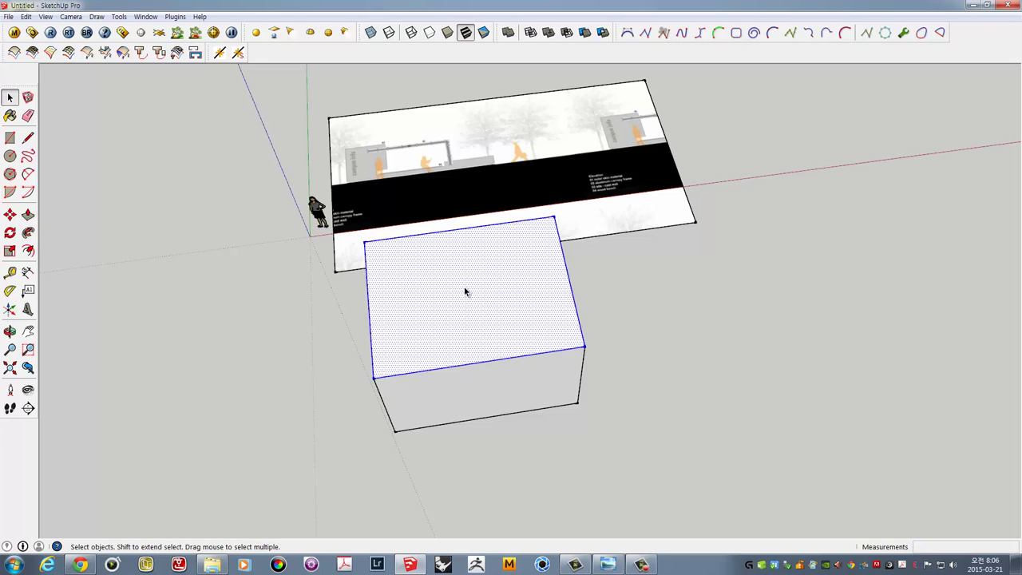
pyautogui.tripleClick(464, 287)
pyautogui.rightClick(466, 291)
pyautogui.click(501, 378)
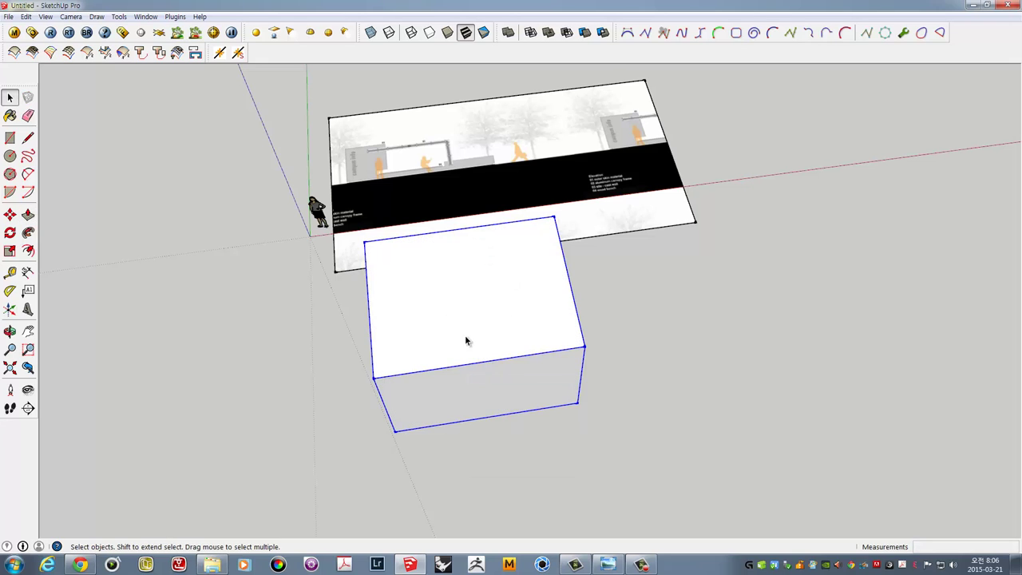
pyautogui.moveTo(468, 343); pyautogui.dragTo(470, 285, button='middle')
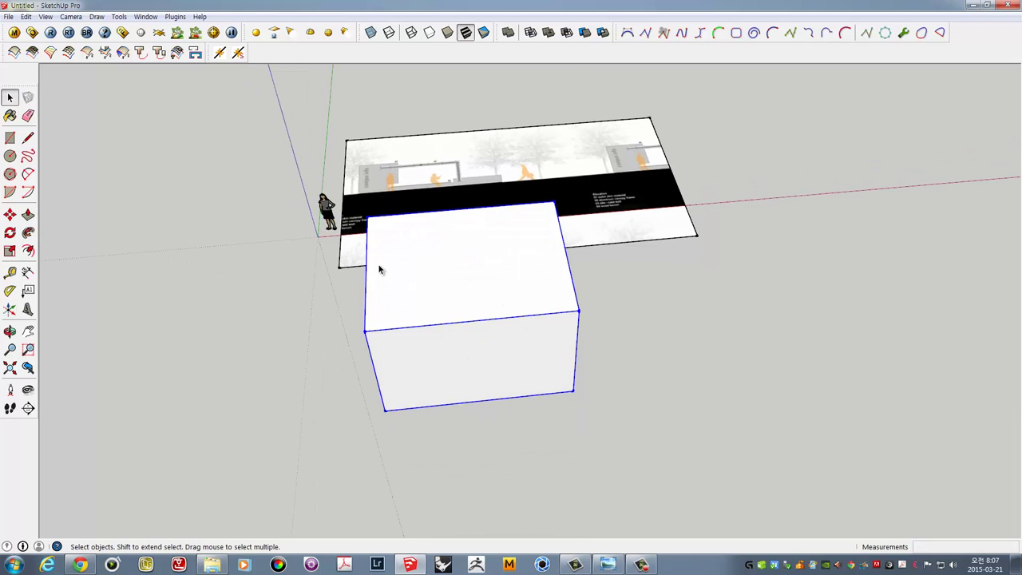
pyautogui.scroll(1, 478, 284)
pyautogui.scroll(1, 478, 287)
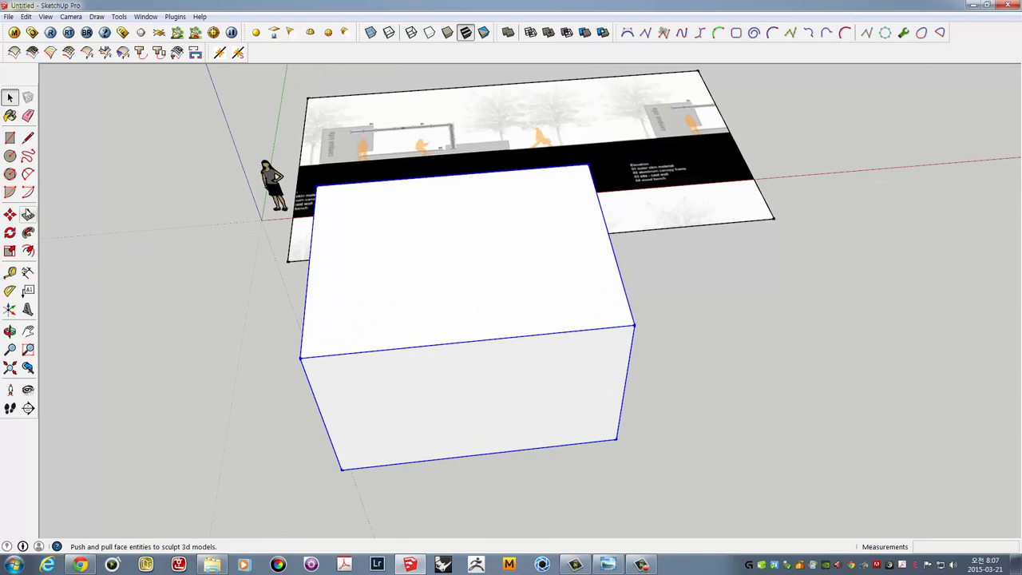
pyautogui.click(10, 116)
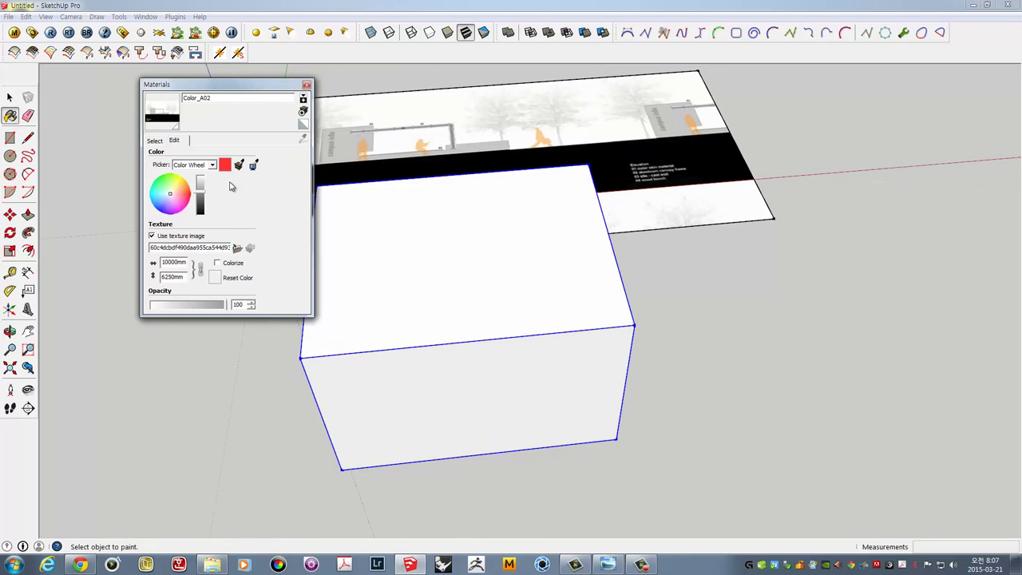
# Paint the grouped box's faces with the elevation photo material
pyautogui.click(502, 267)
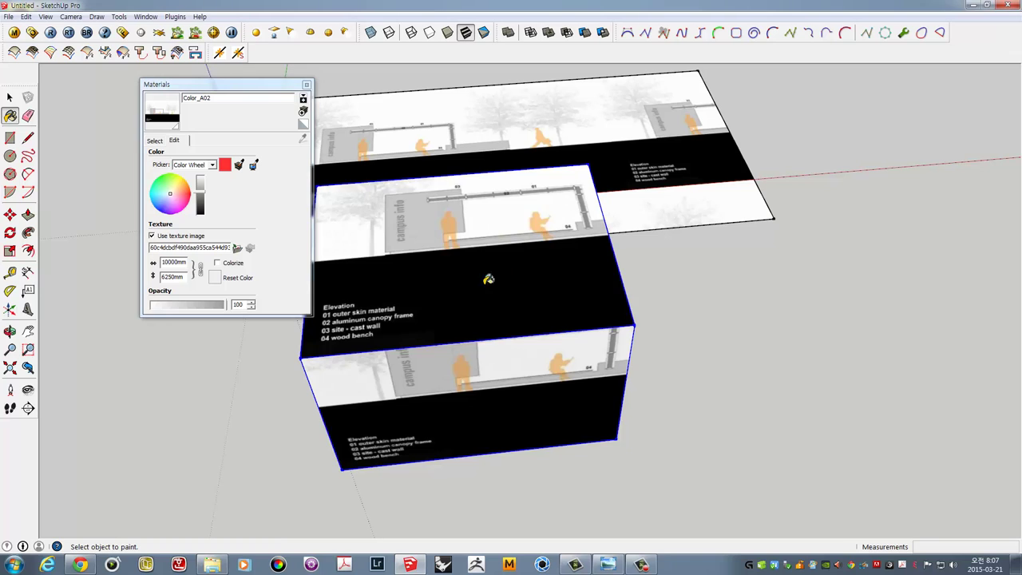
pyautogui.moveTo(486, 278)
pyautogui.mouseDown(button='middle')
pyautogui.moveTo(548, 319)
pyautogui.moveTo(564, 400)
pyautogui.moveTo(571, 286)
pyautogui.mouseUp(button='middle')
pyautogui.press('space')
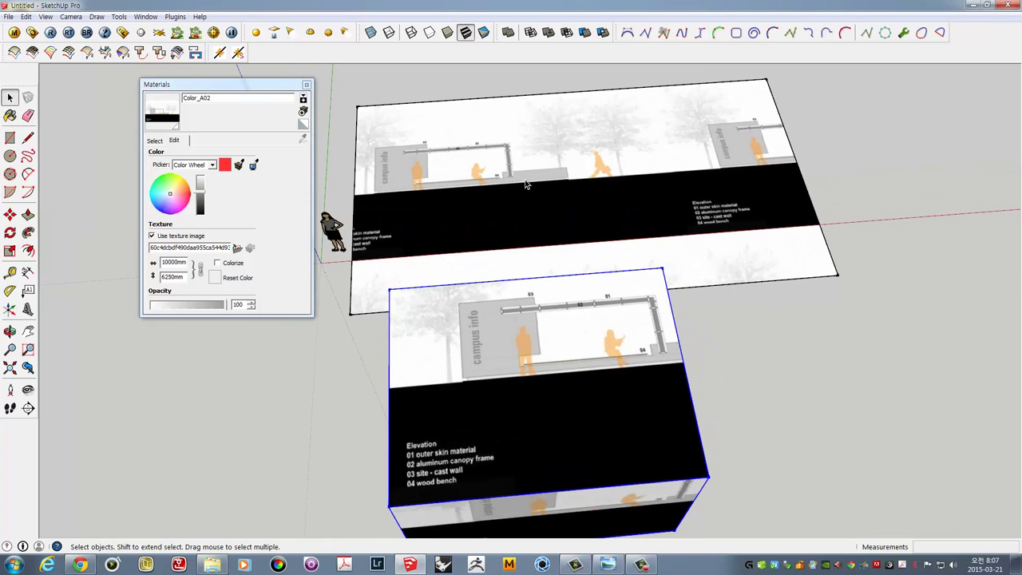
# Select the reference board face and repaint it with the same elevation material
pyautogui.click(519, 184)
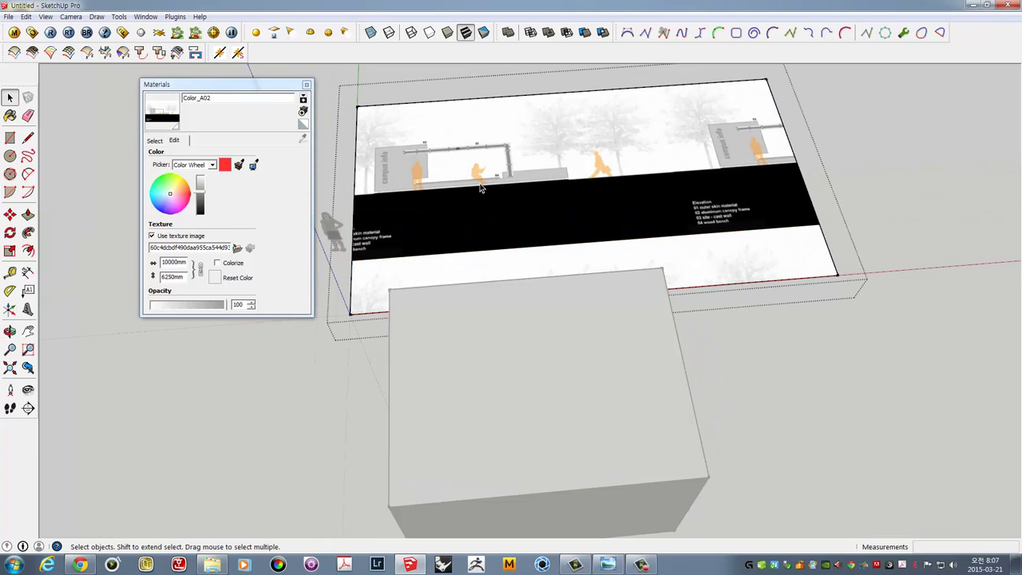
pyautogui.moveTo(480, 186); pyautogui.dragTo(493, 226, button='middle')
pyautogui.scroll(2, 493, 226)
pyautogui.scroll(2, 493, 225)
pyautogui.scroll(1, 494, 227)
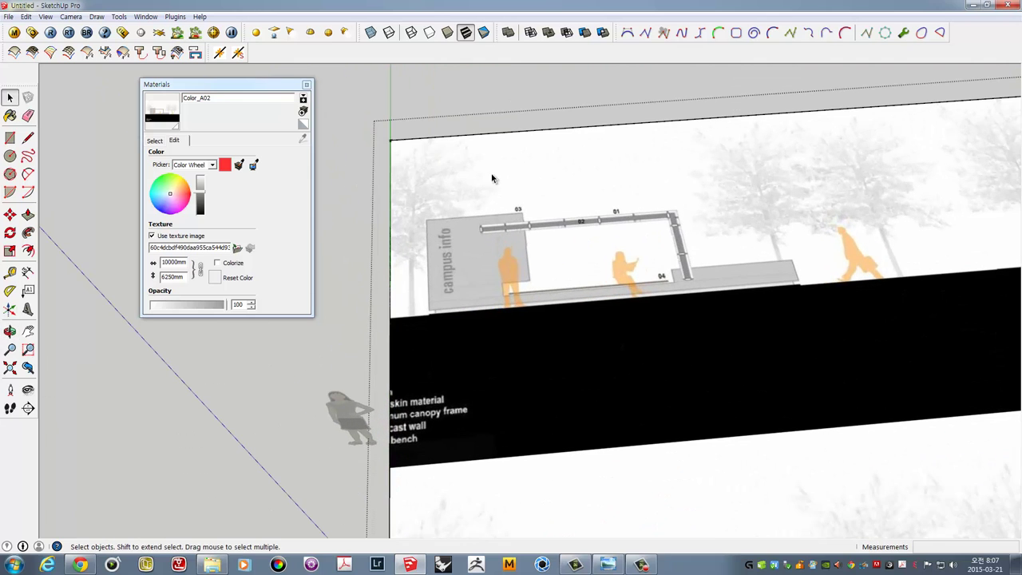
pyautogui.click(532, 204)
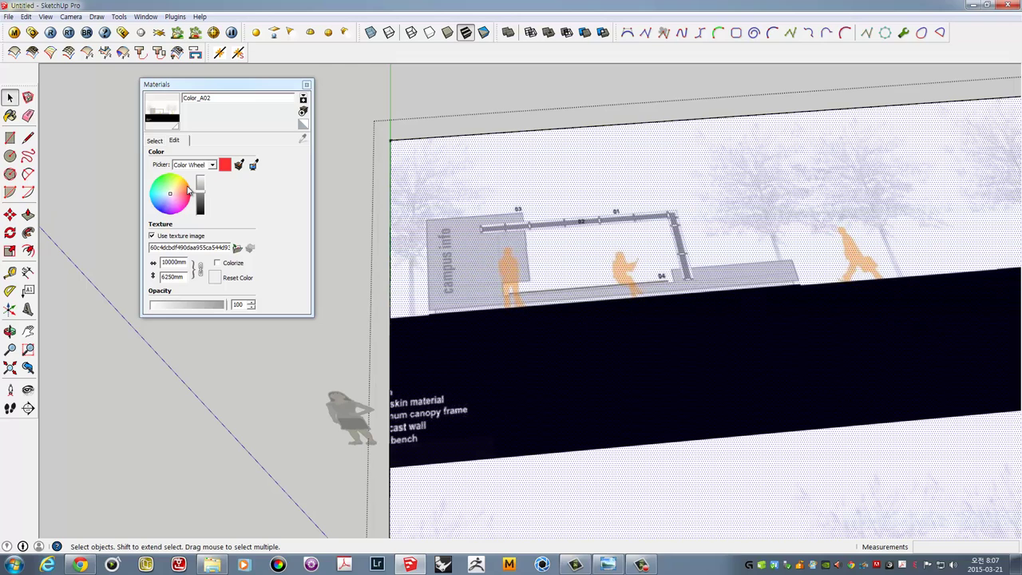
pyautogui.press('b')
pyautogui.click(550, 266)
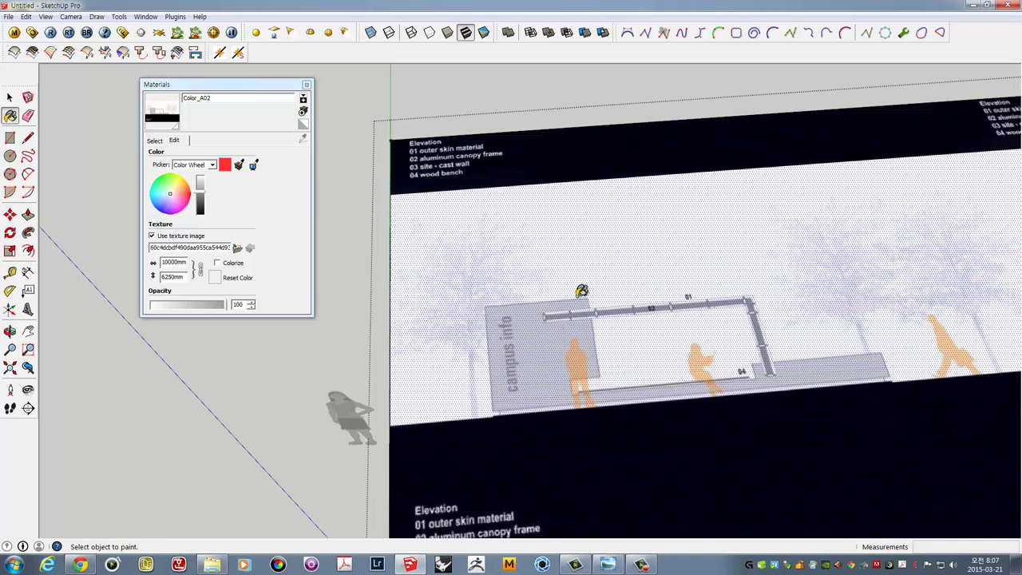
pyautogui.scroll(-1, 581, 283)
pyautogui.scroll(-2, 580, 281)
pyautogui.scroll(-2, 580, 280)
pyautogui.scroll(-2, 580, 281)
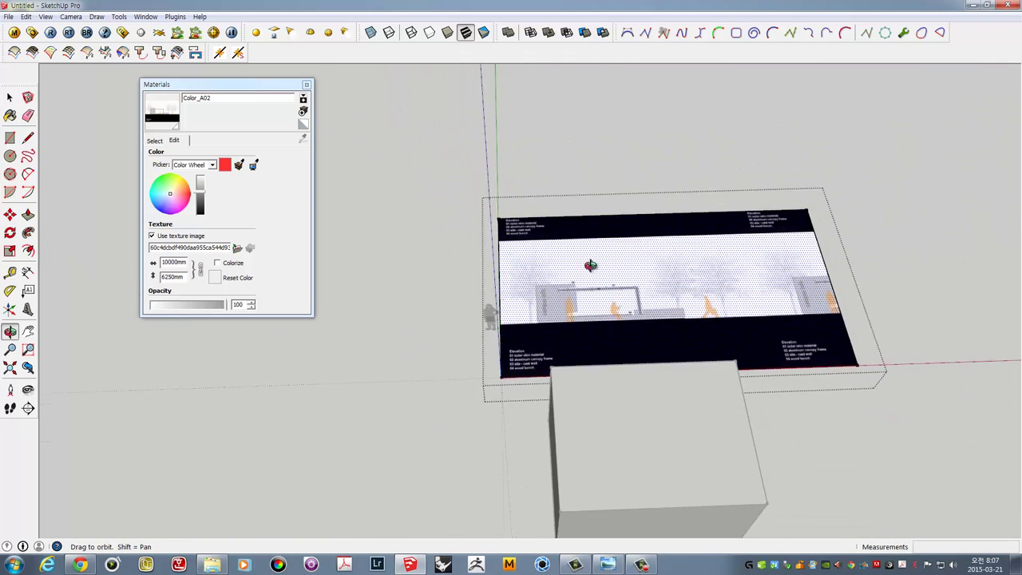
# Select the textured box and zoom in from a higher angle
pyautogui.press('space')
pyautogui.click(584, 406)
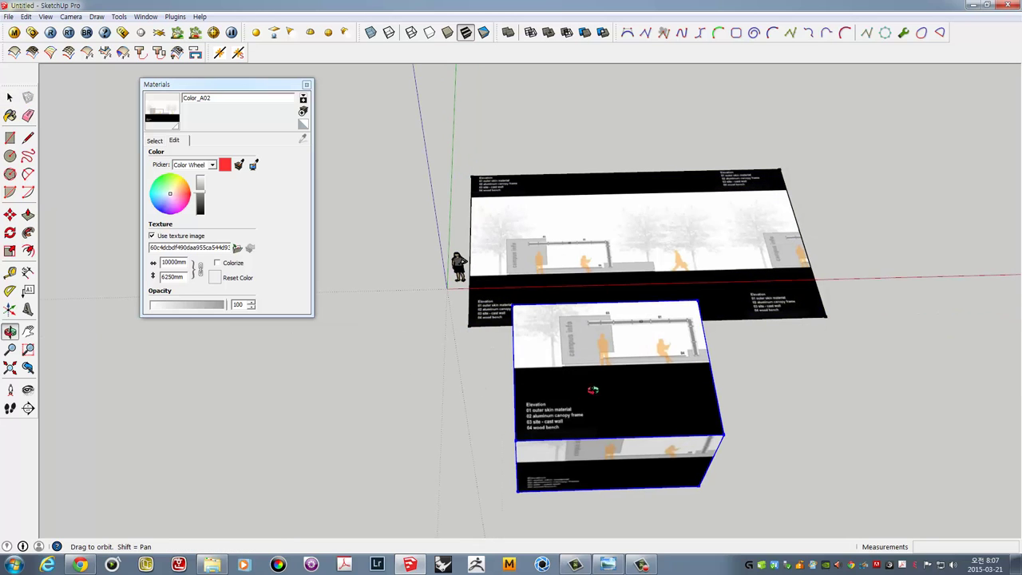
pyautogui.moveTo(583, 406); pyautogui.dragTo(562, 312, button='middle')
pyautogui.scroll(2, 561, 302)
pyautogui.scroll(2, 523, 303)
# Check the box top face's options, dismiss them, and select the reference board
pyautogui.click(523, 300)
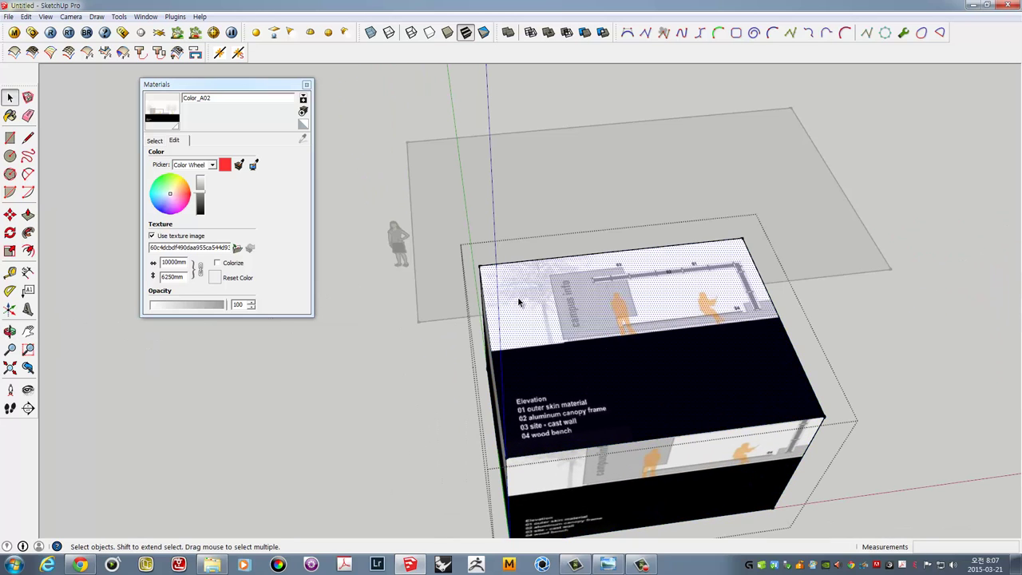
pyautogui.rightClick(517, 295)
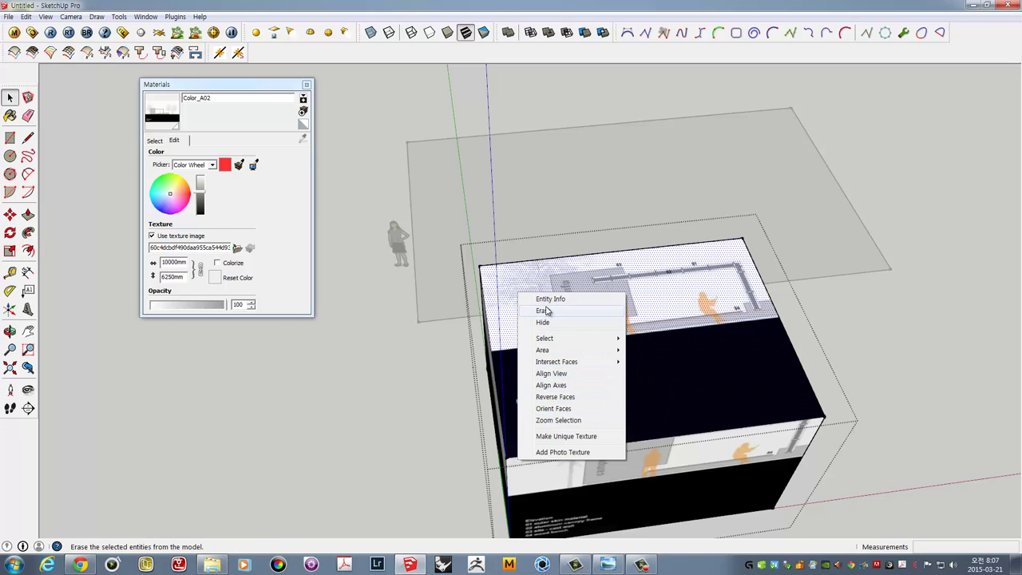
pyautogui.click(542, 452)
pyautogui.moveTo(472, 377); pyautogui.dragTo(616, 321, button='middle')
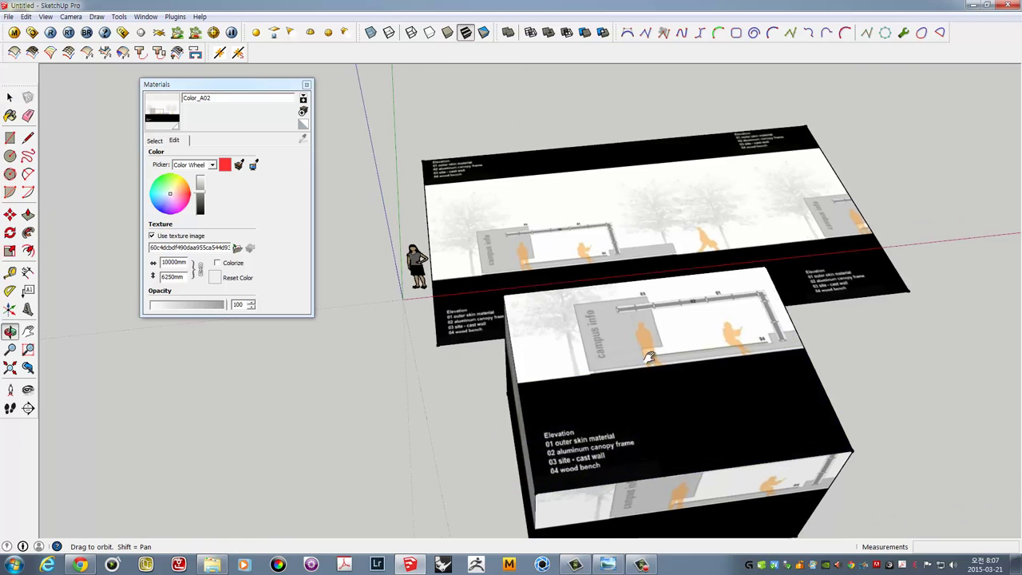
pyautogui.click(558, 319)
pyautogui.scroll(2, 546, 308)
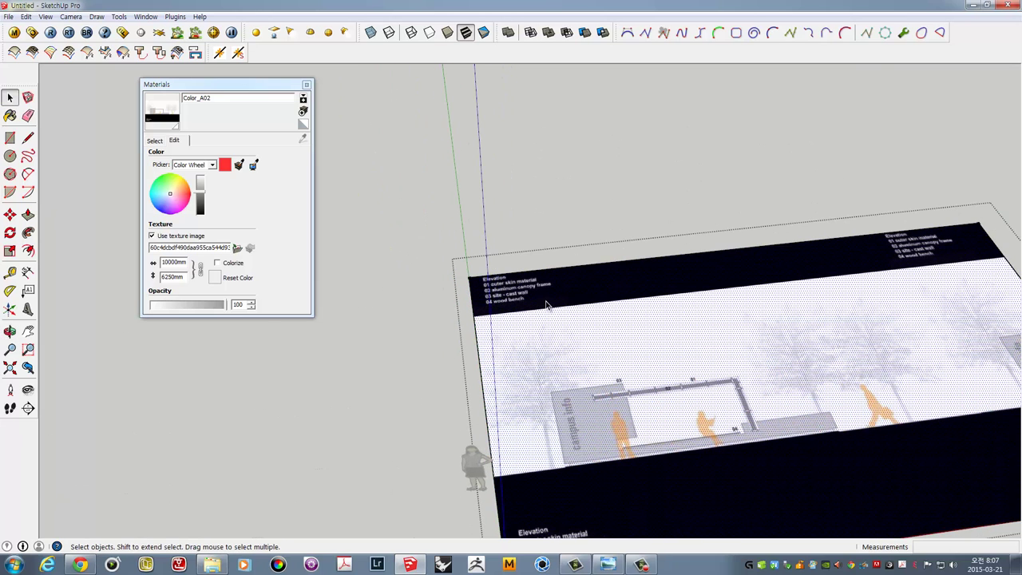
# Use Texture > Position to move and stretch the elevation image so one copy fills the board
pyautogui.rightClick(559, 304)
pyautogui.moveTo(587, 440)
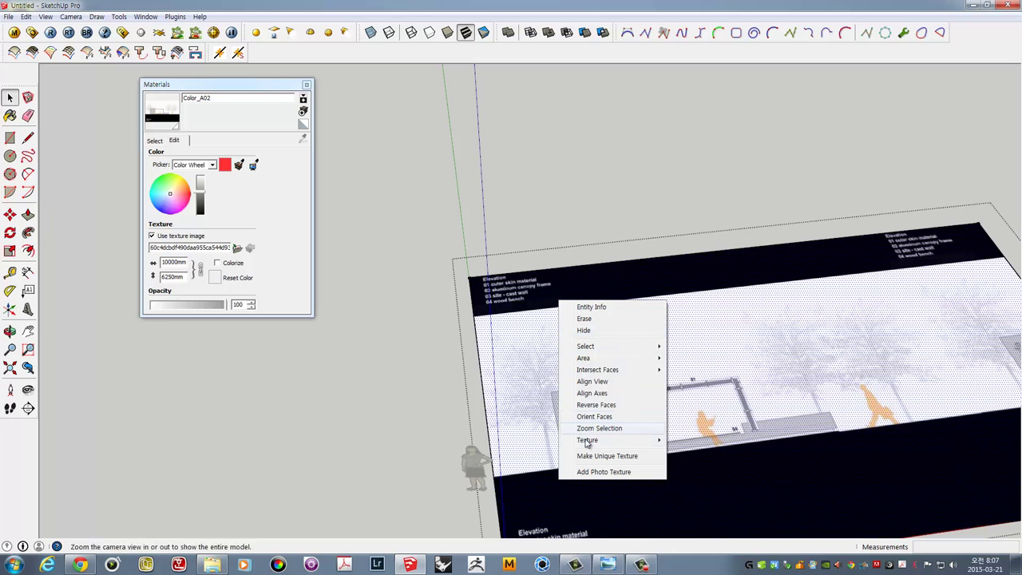
pyautogui.click(514, 445)
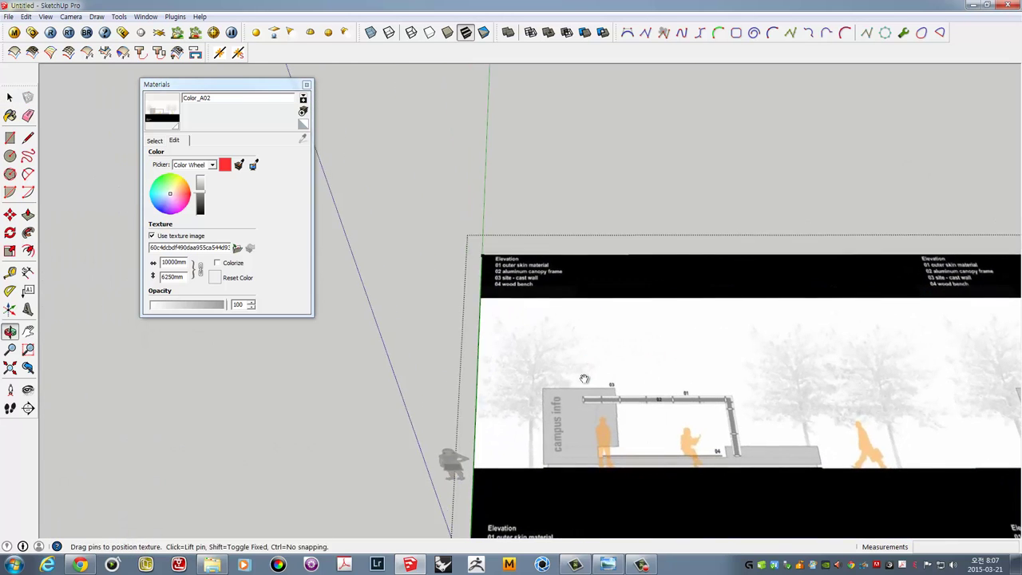
pyautogui.moveTo(627, 331); pyautogui.dragTo(516, 289, button='middle')
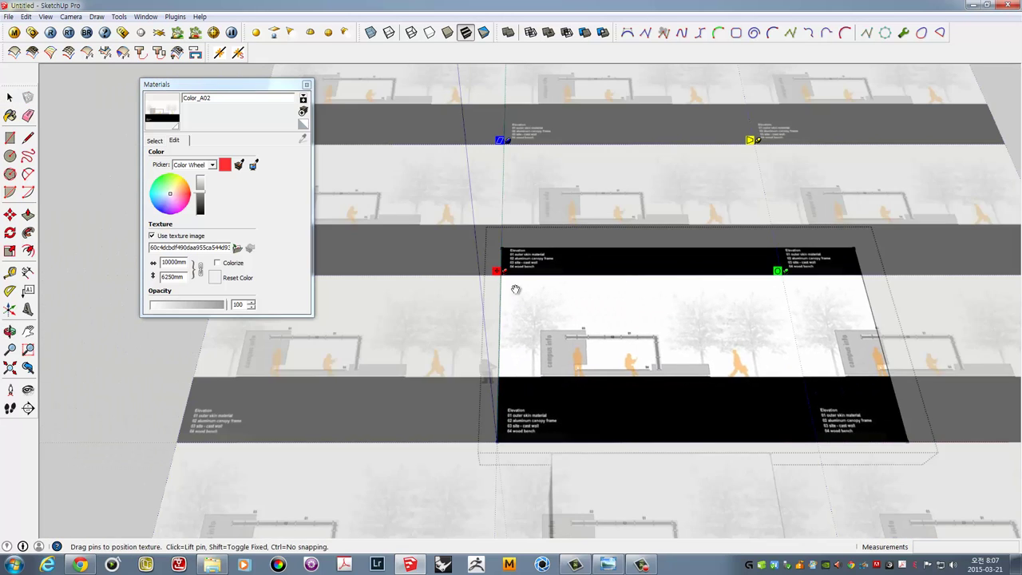
pyautogui.moveTo(496, 273); pyautogui.dragTo(492, 440)
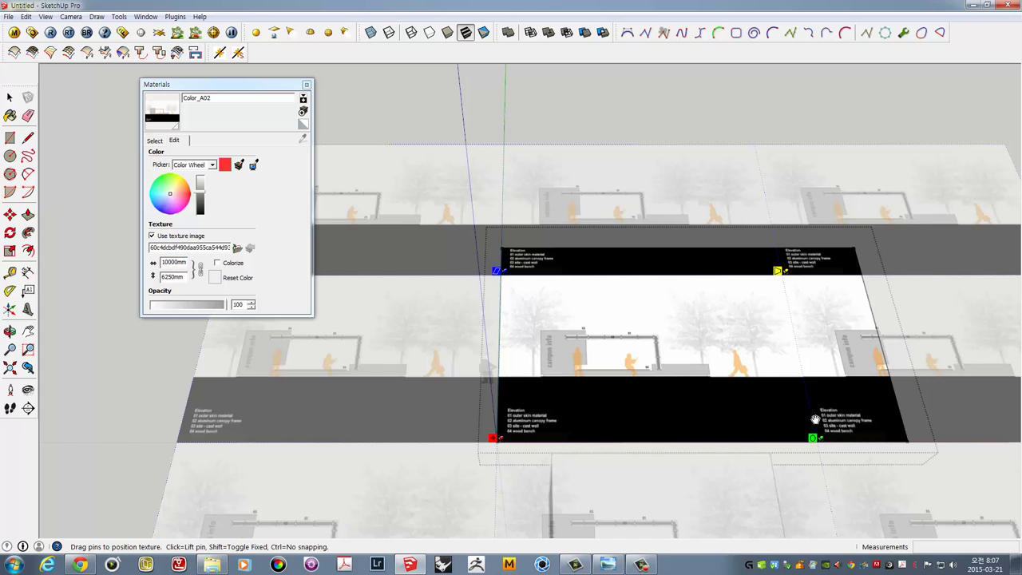
pyautogui.moveTo(823, 442); pyautogui.dragTo(872, 435)
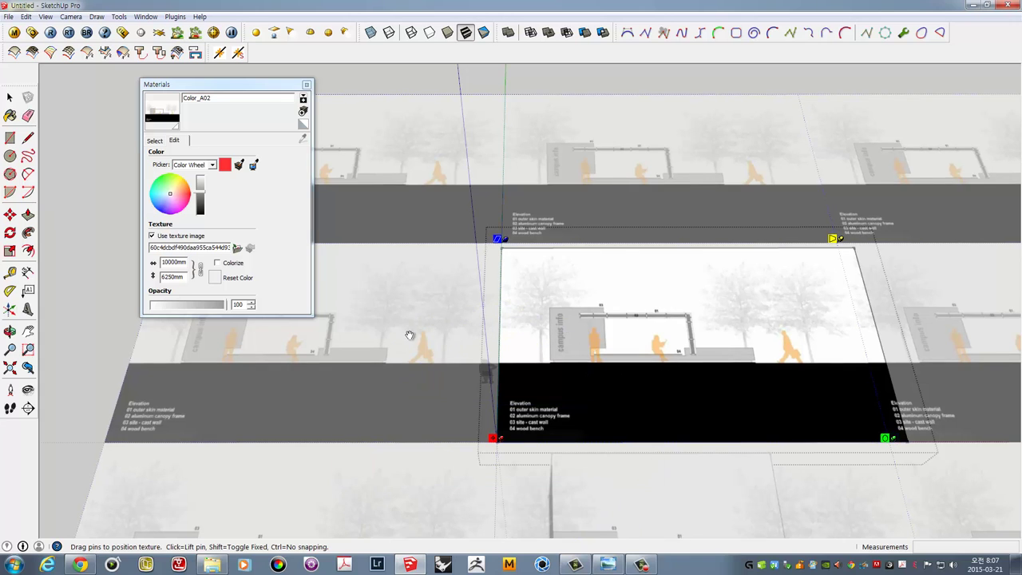
pyautogui.moveTo(409, 336); pyautogui.dragTo(411, 336)
pyautogui.click(10, 96)
pyautogui.scroll(-5, 84, 233)
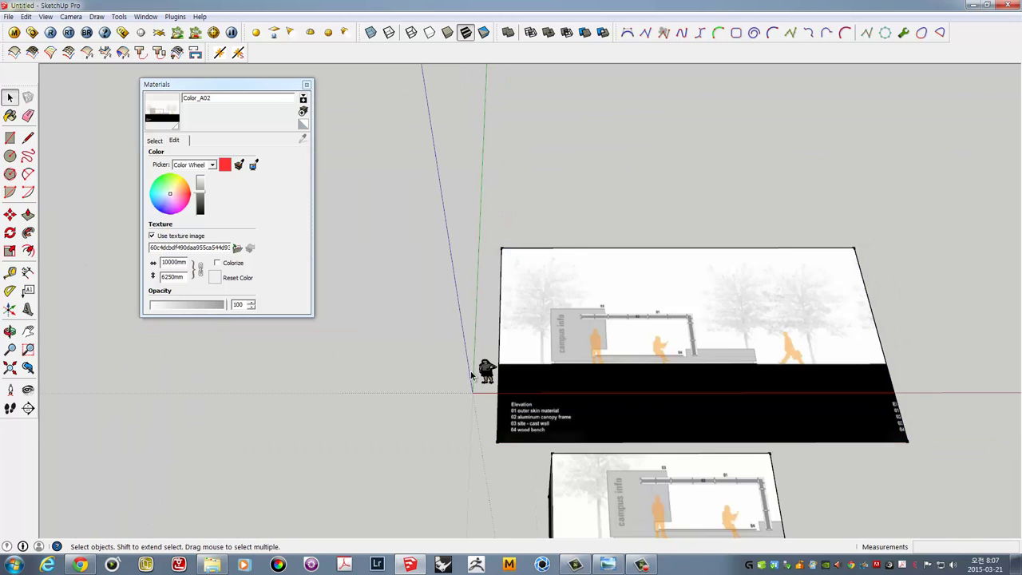
pyautogui.moveTo(543, 376); pyautogui.dragTo(610, 382, button='middle')
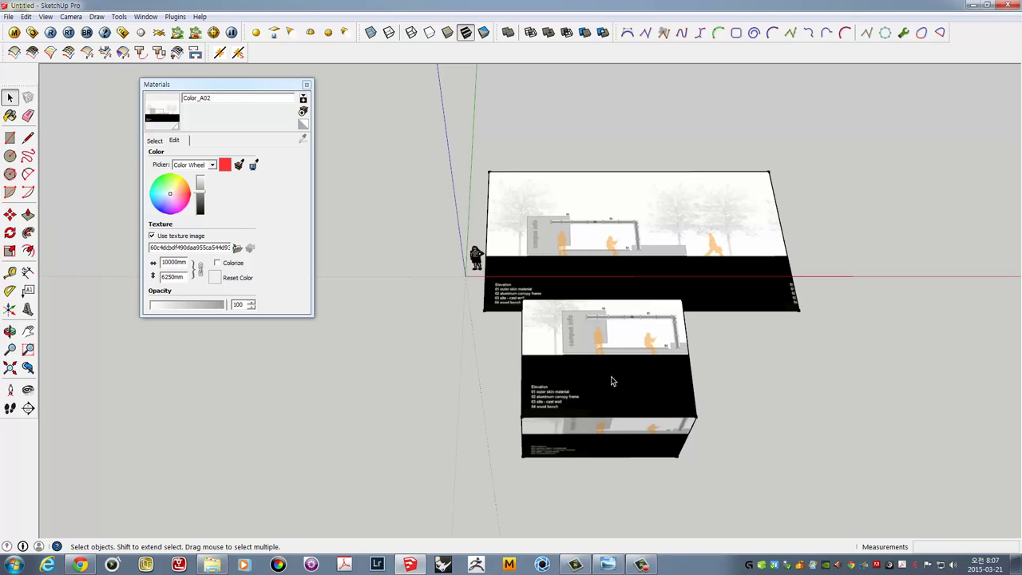
pyautogui.doubleClick(610, 380)
pyautogui.click(598, 348)
pyautogui.rightClick(546, 317)
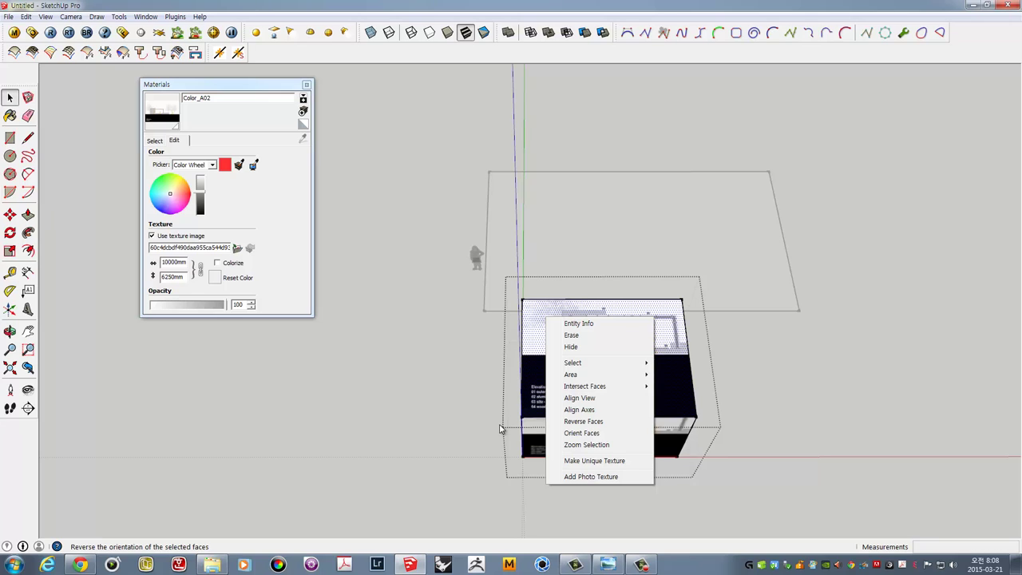
pyautogui.click(457, 407)
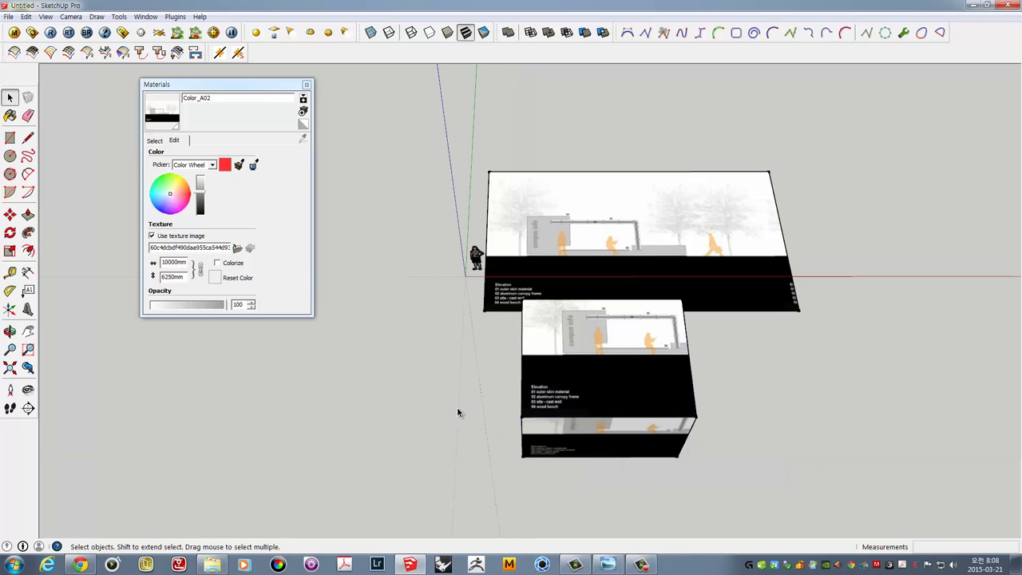
pyautogui.click(596, 404)
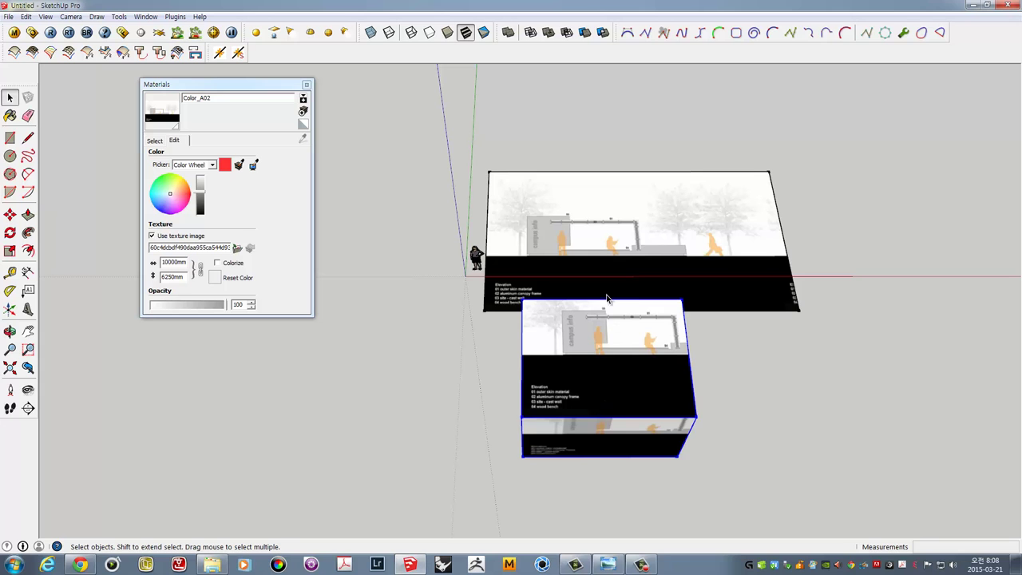
pyautogui.scroll(2, 606, 299)
pyautogui.press('Delete')
pyautogui.doubleClick(501, 179)
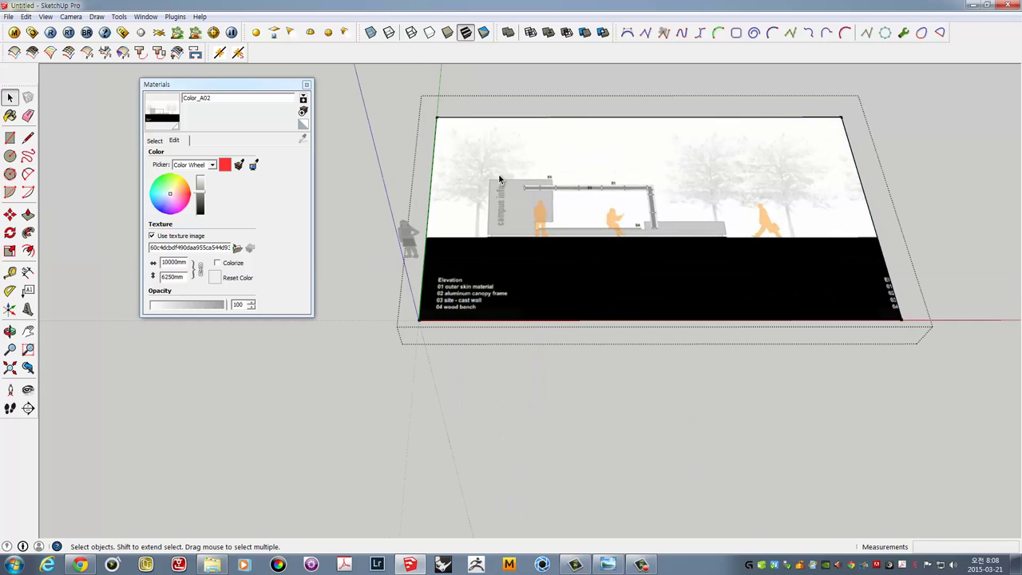
pyautogui.click(498, 173)
pyautogui.moveTo(498, 173)
pyautogui.mouseDown(button='middle')
pyautogui.moveTo(539, 339)
pyautogui.moveTo(598, 354)
pyautogui.moveTo(607, 372)
pyautogui.moveTo(636, 256)
pyautogui.moveTo(687, 255)
pyautogui.moveTo(576, 347)
pyautogui.mouseUp(button='middle')
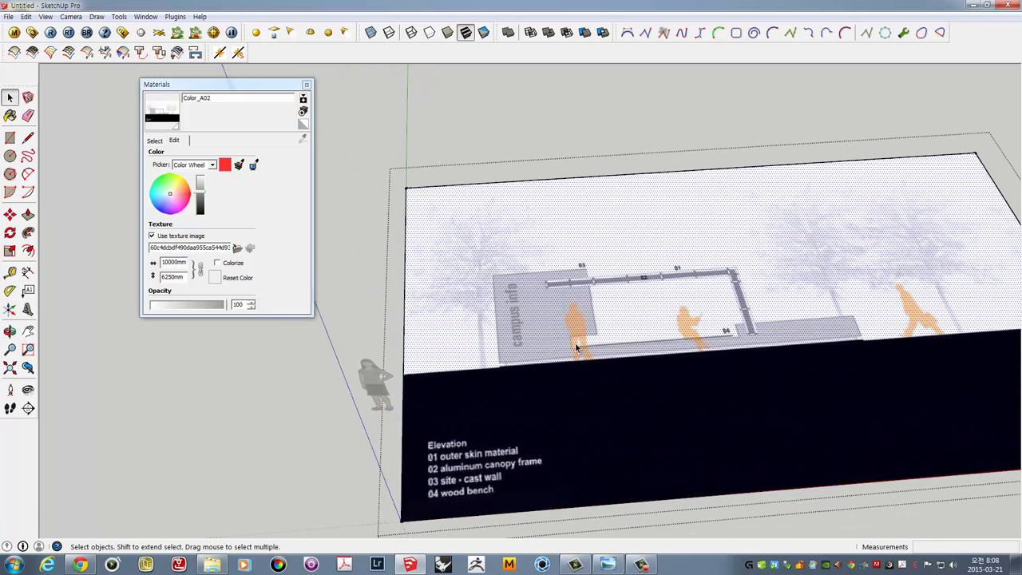
pyautogui.click(372, 303)
pyautogui.moveTo(657, 354)
pyautogui.mouseDown(button='middle')
pyautogui.moveTo(653, 396)
pyautogui.moveTo(693, 357)
pyautogui.moveTo(666, 357)
pyautogui.mouseUp(button='middle')
pyautogui.scroll(1, 666, 340)
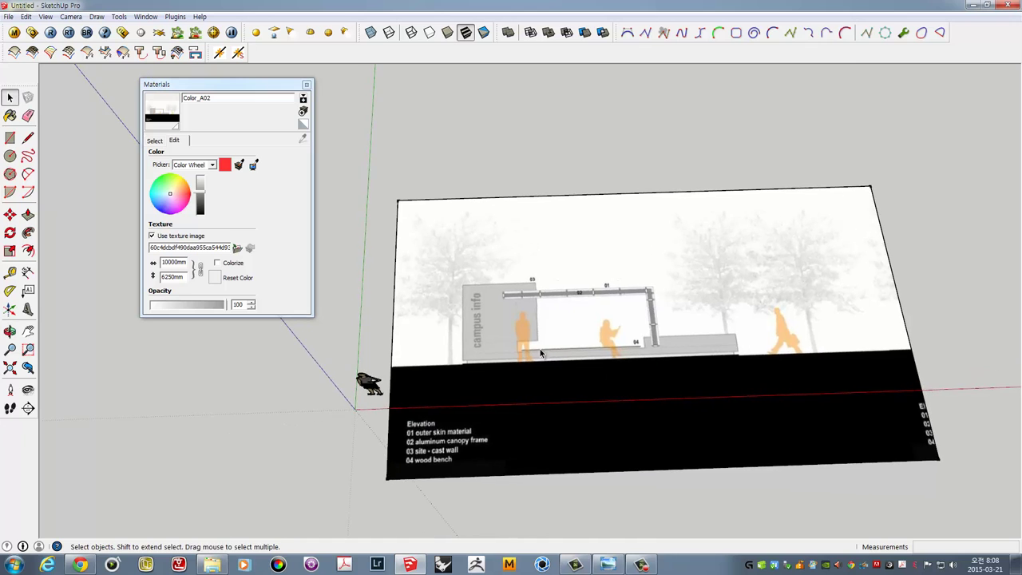
pyautogui.scroll(3, 503, 355)
pyautogui.moveTo(503, 359); pyautogui.dragTo(582, 364, button='middle')
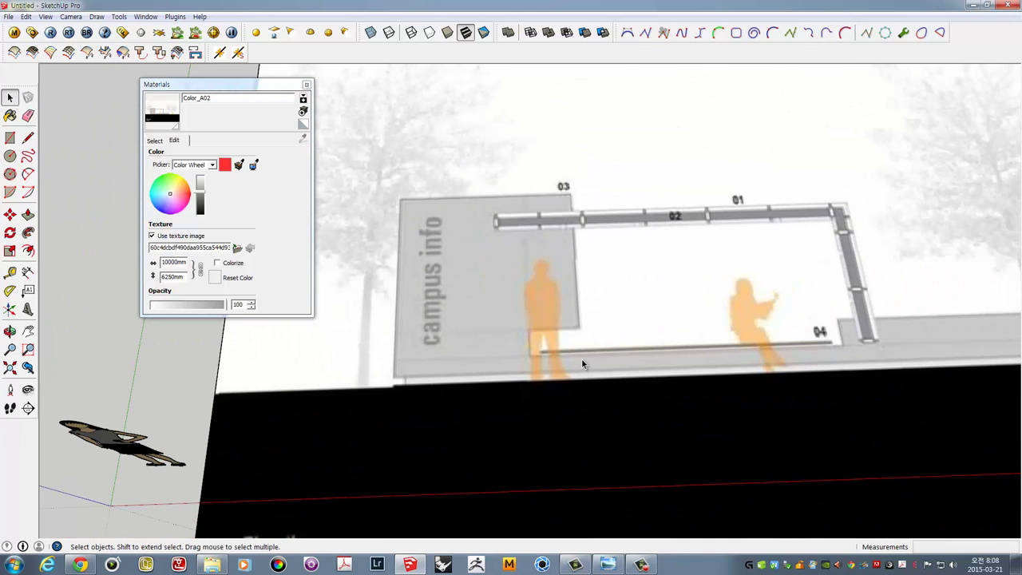
pyautogui.scroll(-3, 586, 349)
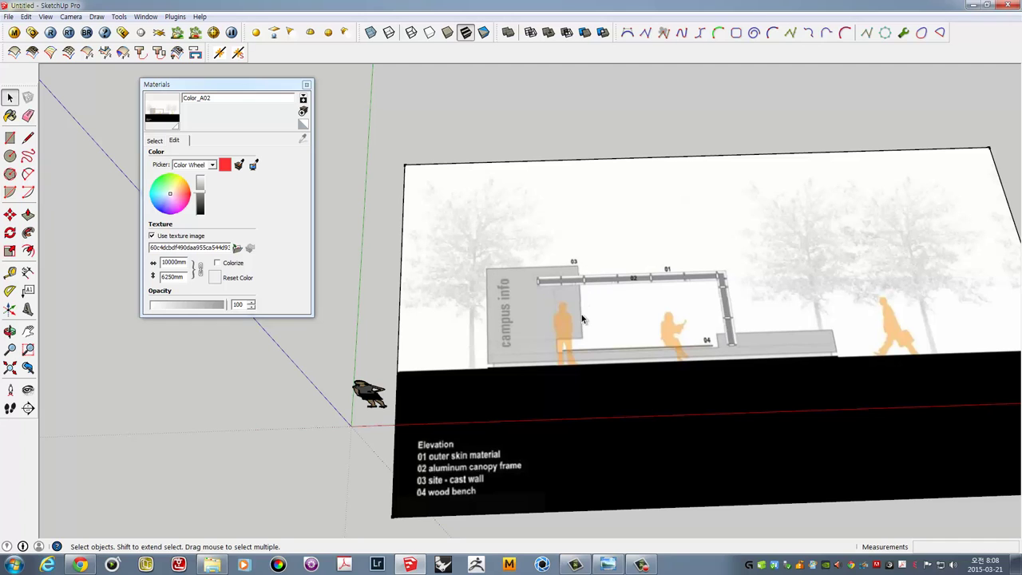
pyautogui.moveTo(594, 316); pyautogui.dragTo(573, 328, button='middle')
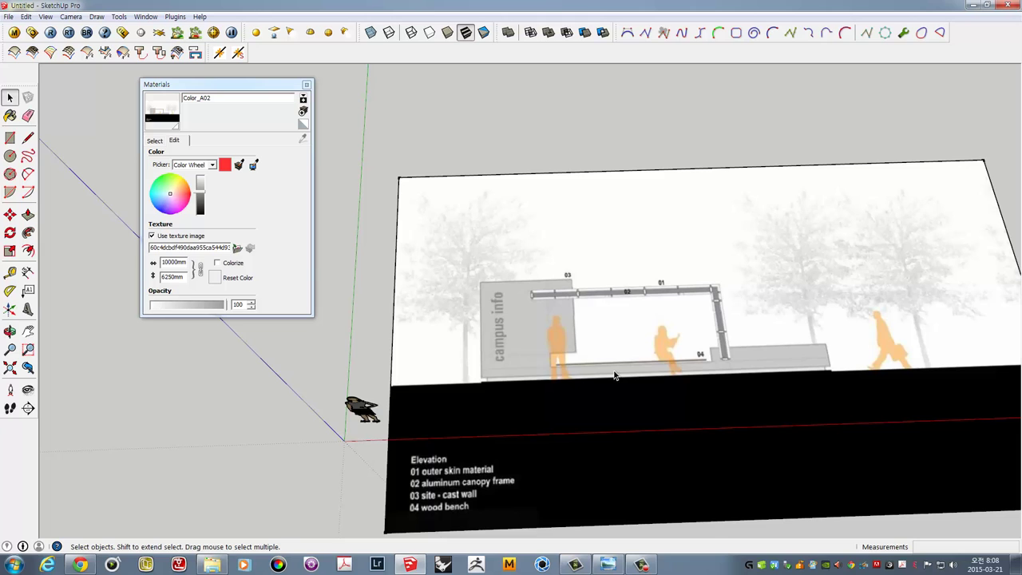
pyautogui.scroll(2, 615, 375)
pyautogui.scroll(2, 482, 366)
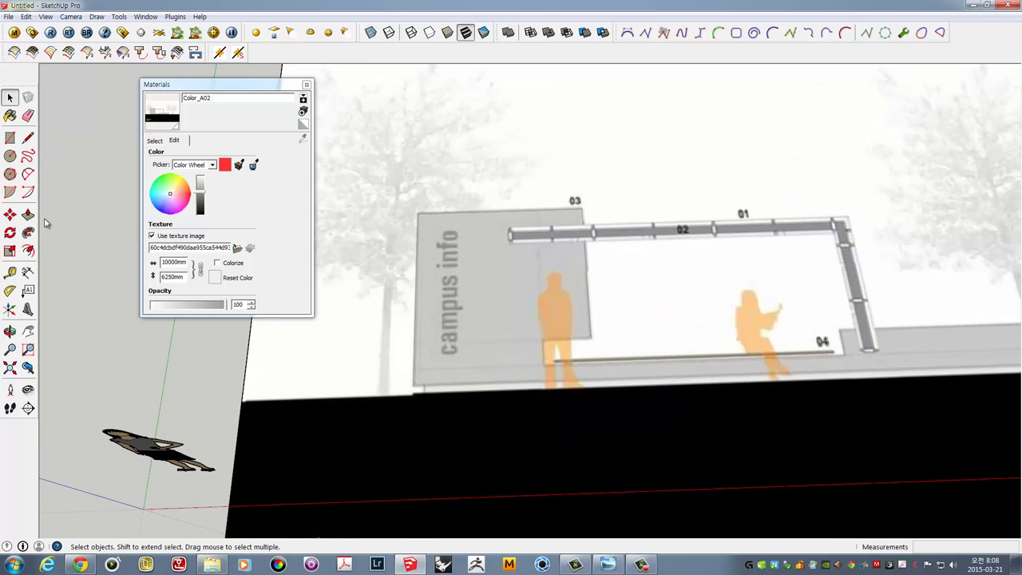
# Start a rectangle at the bench edge, then cancel the unfinished attempt
pyautogui.click(11, 138)
pyautogui.scroll(1, 588, 372)
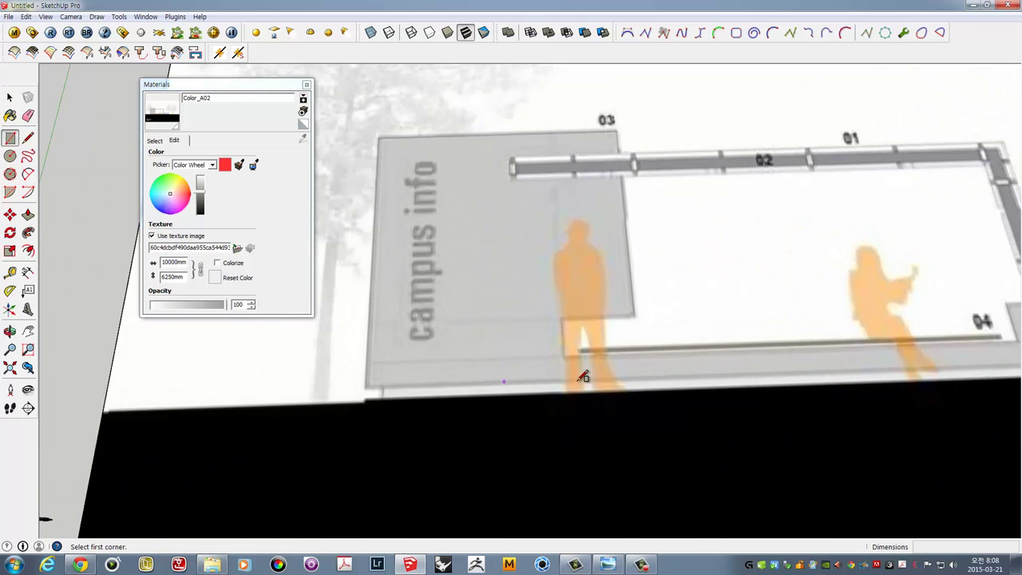
pyautogui.scroll(1, 650, 347)
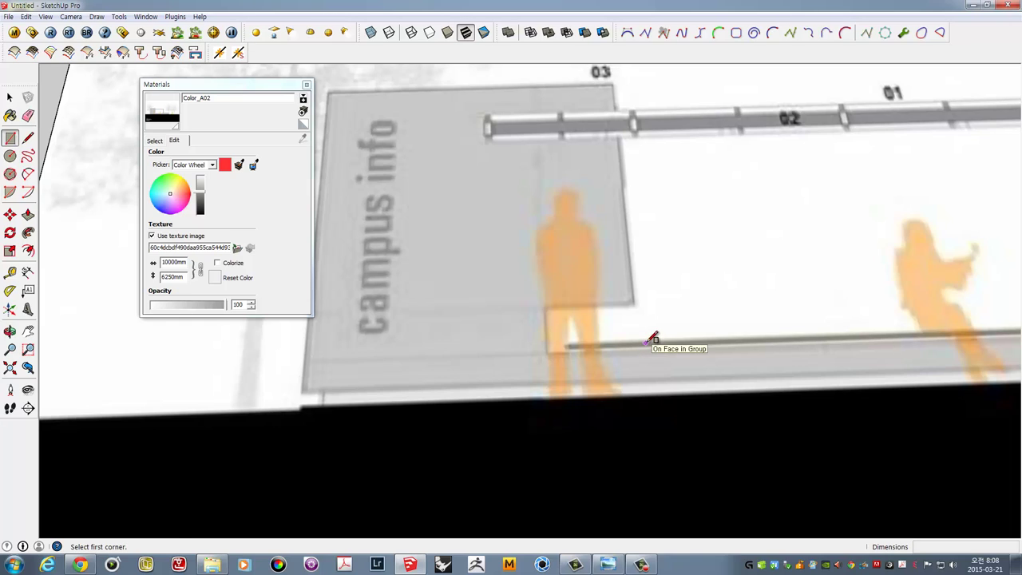
pyautogui.click(646, 343)
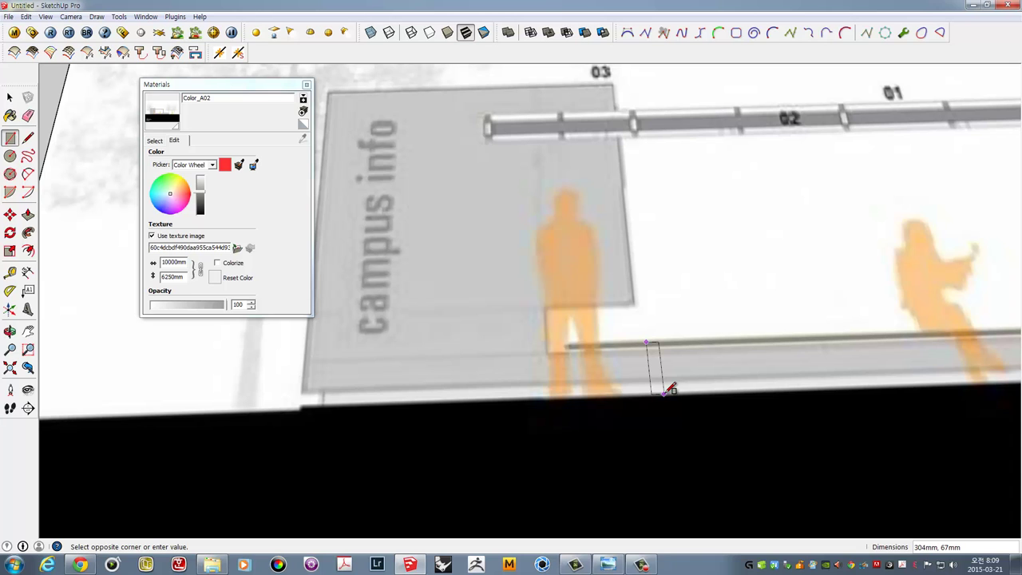
pyautogui.scroll(-2, 669, 389)
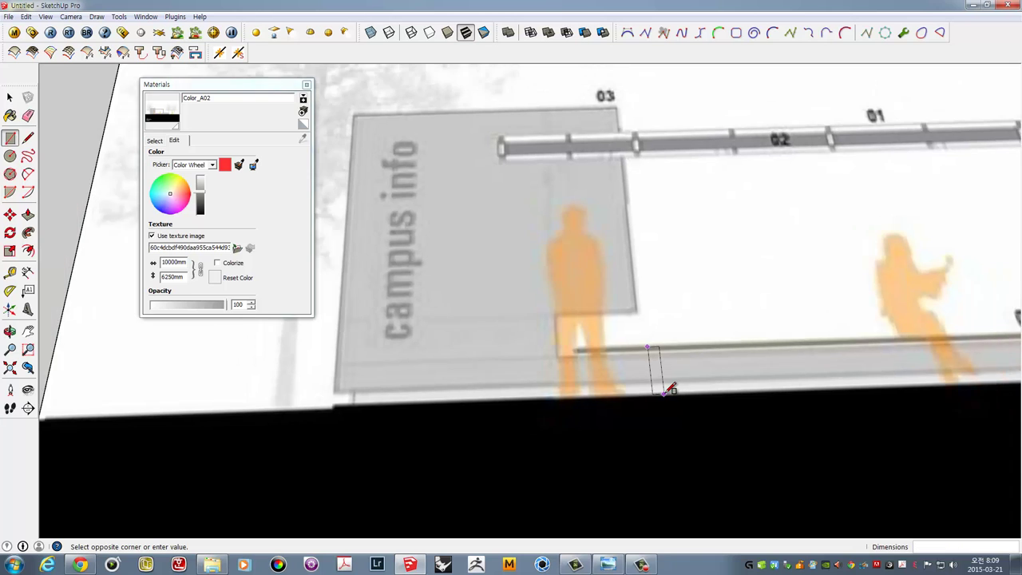
pyautogui.scroll(-2, 668, 389)
pyautogui.scroll(-2, 668, 389)
pyautogui.press('Escape')
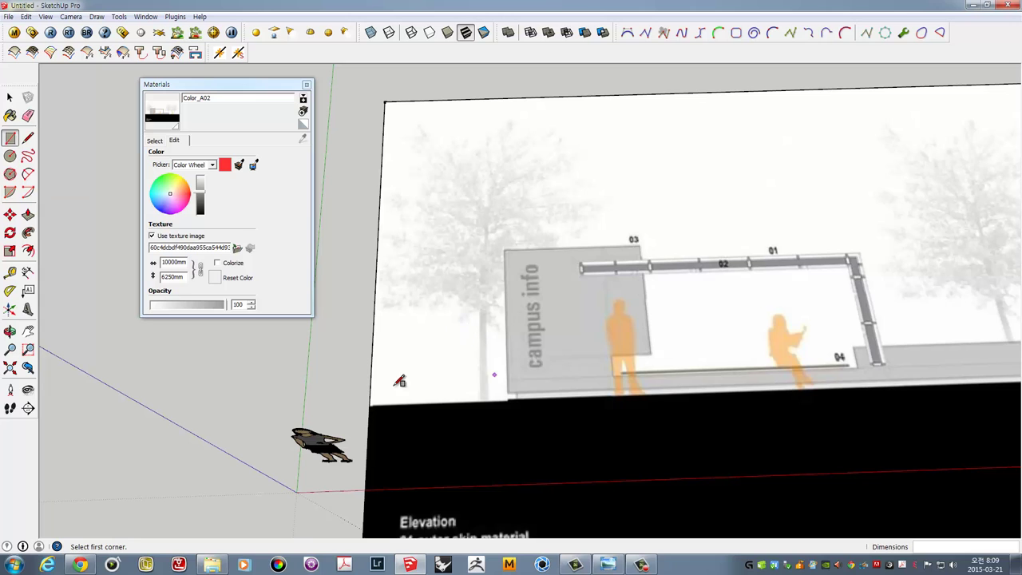
# Draw a 400 by 400 mm square on the elevation board
pyautogui.scroll(5, 360, 381)
pyautogui.click(510, 300)
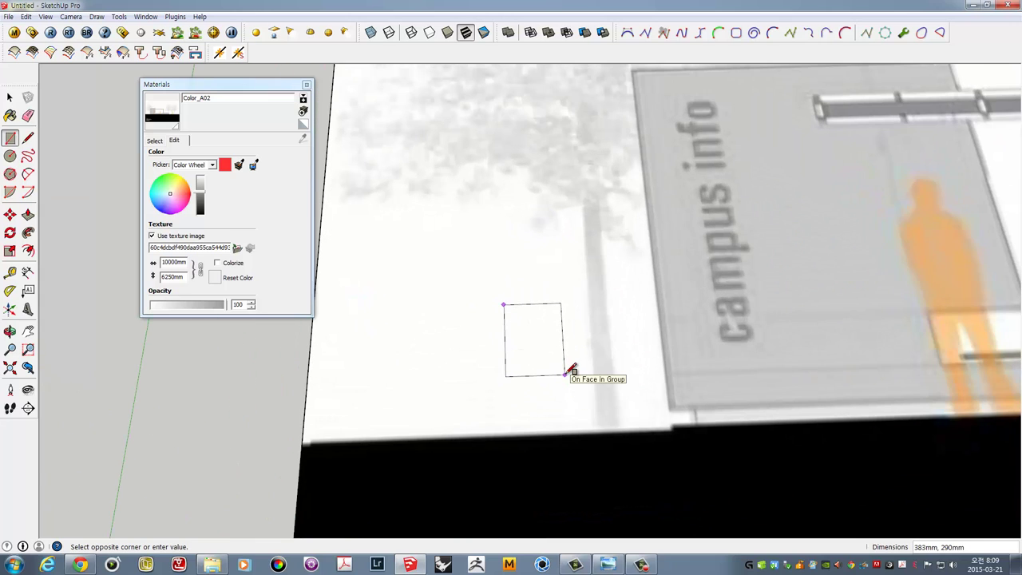
pyautogui.write('400,400')
pyautogui.press('Return')
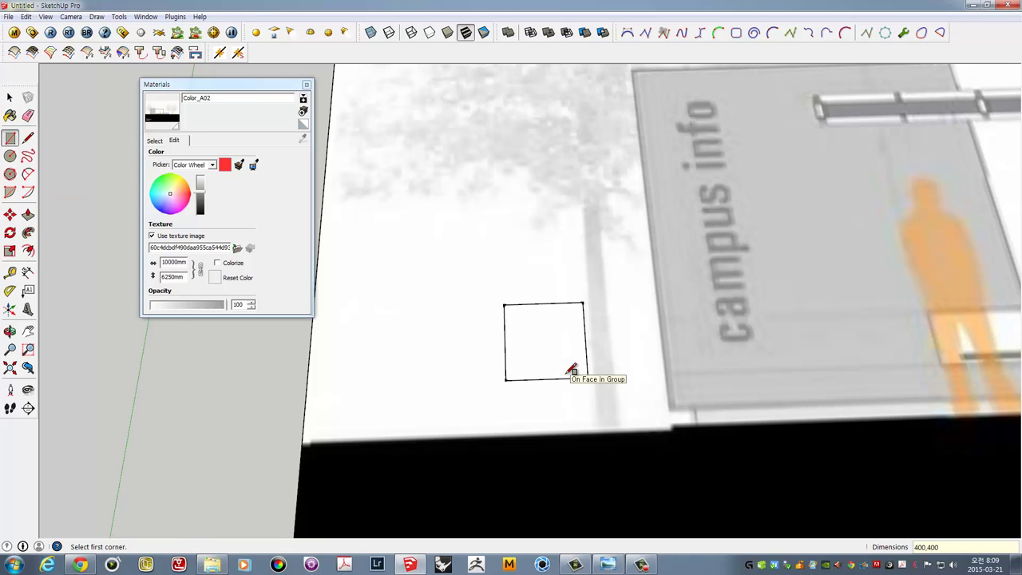
pyautogui.press('space')
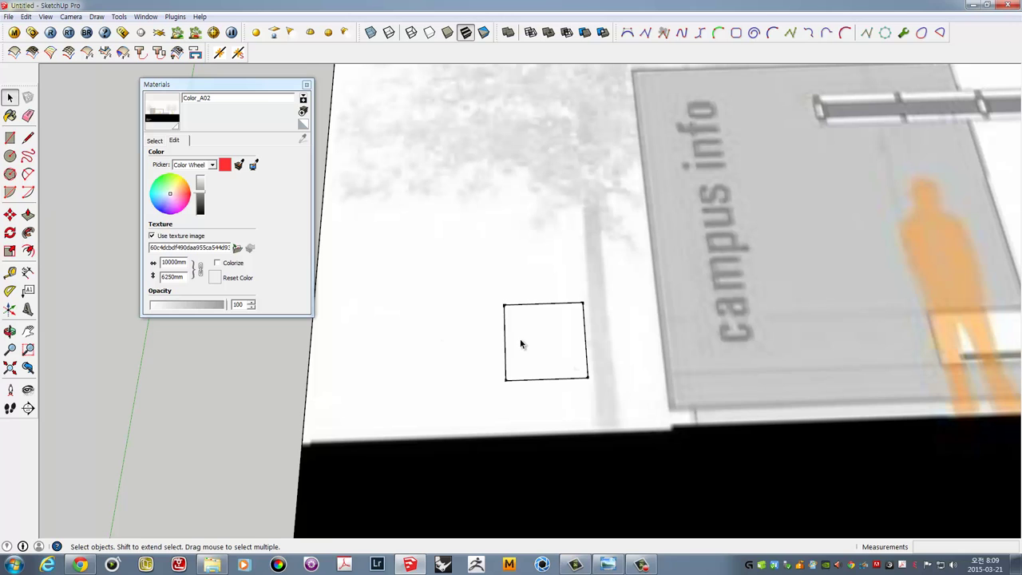
# Move the new 400 mm square onto the bench line
pyautogui.click(521, 344)
pyautogui.press('m')
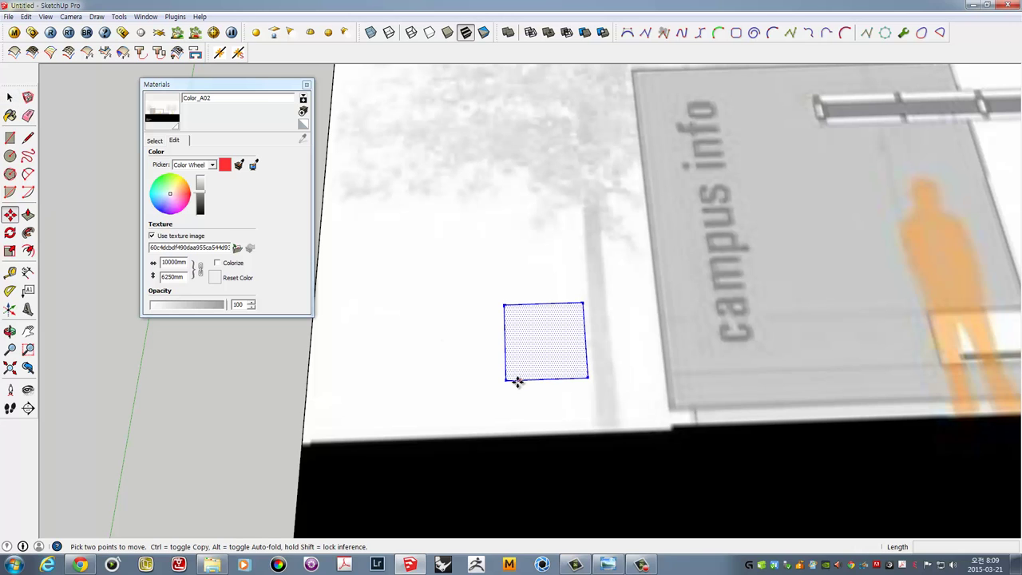
pyautogui.click(504, 380)
pyautogui.scroll(-3, 694, 393)
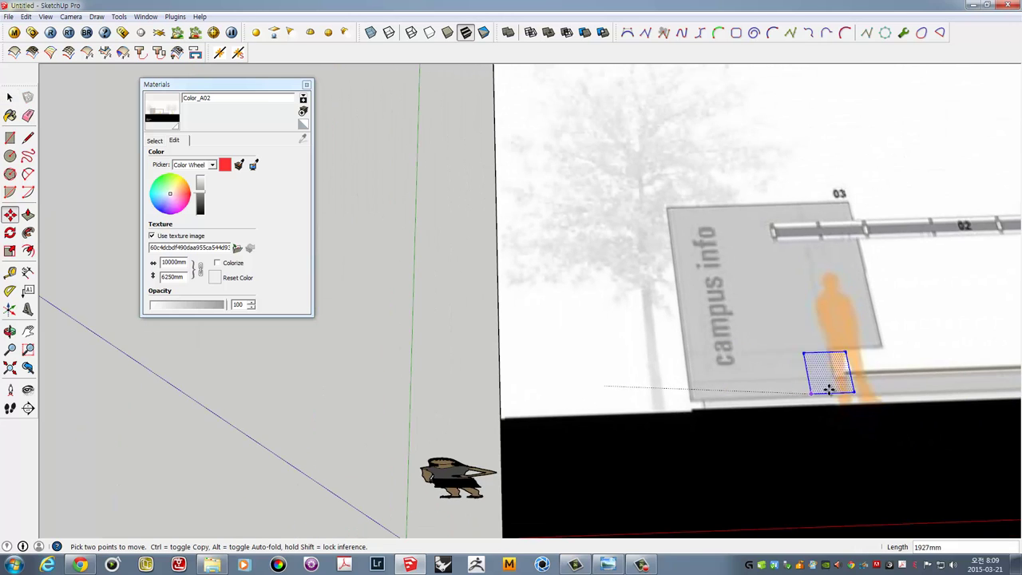
pyautogui.scroll(2, 580, 384)
pyautogui.scroll(2, 613, 393)
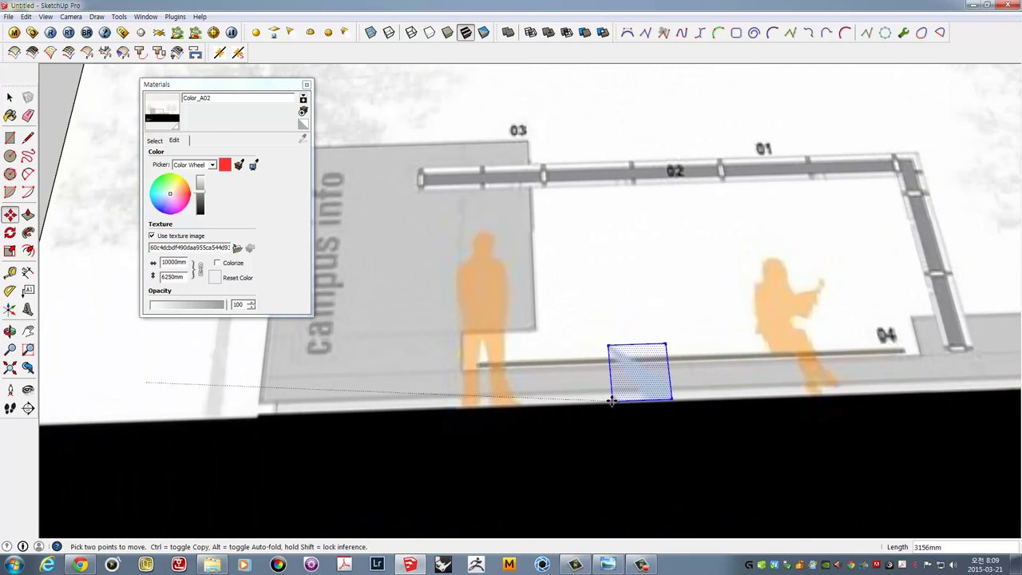
pyautogui.click(611, 402)
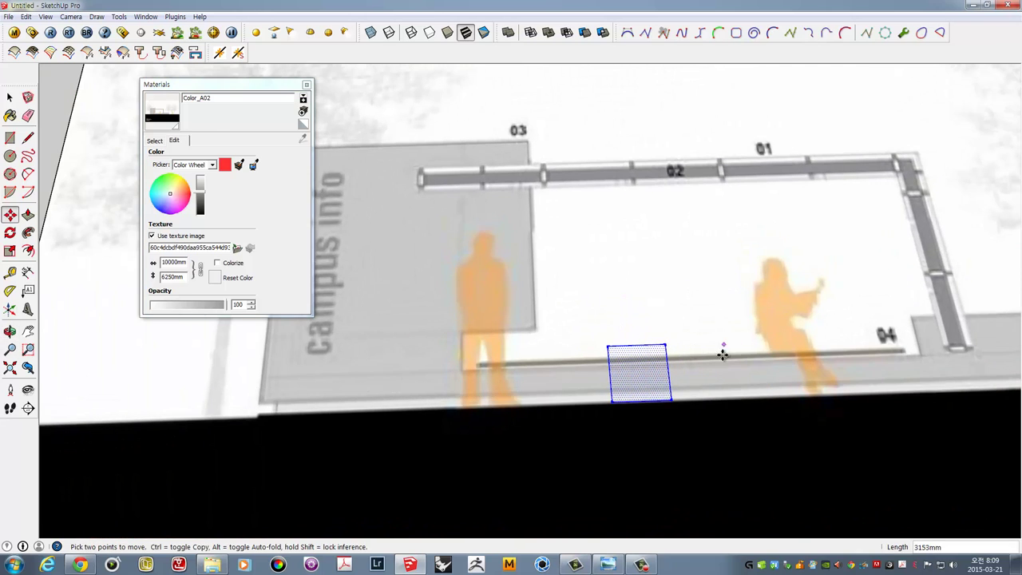
pyautogui.scroll(-2, 692, 345)
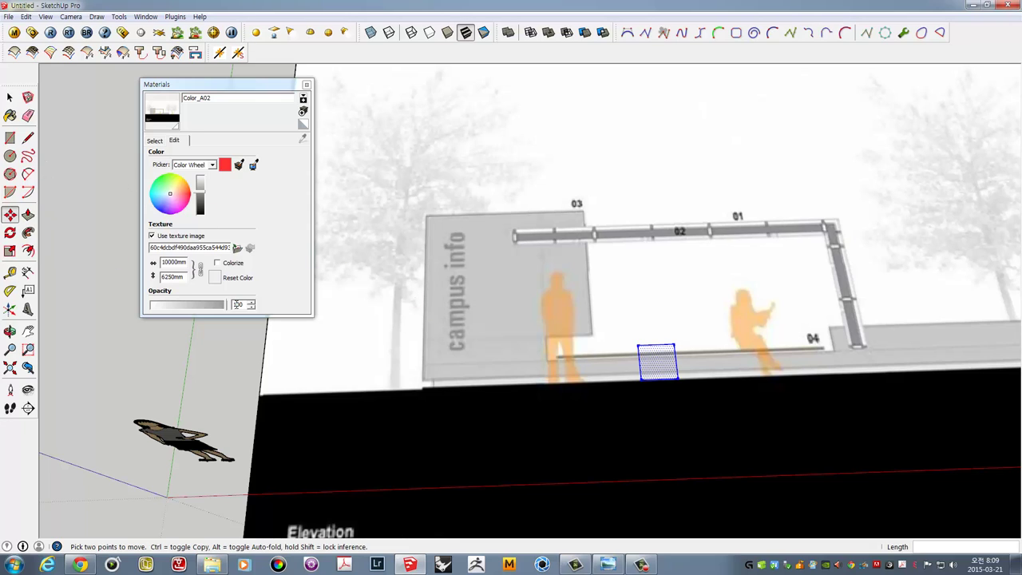
# Reselect the small square and make it a group
pyautogui.click(9, 99)
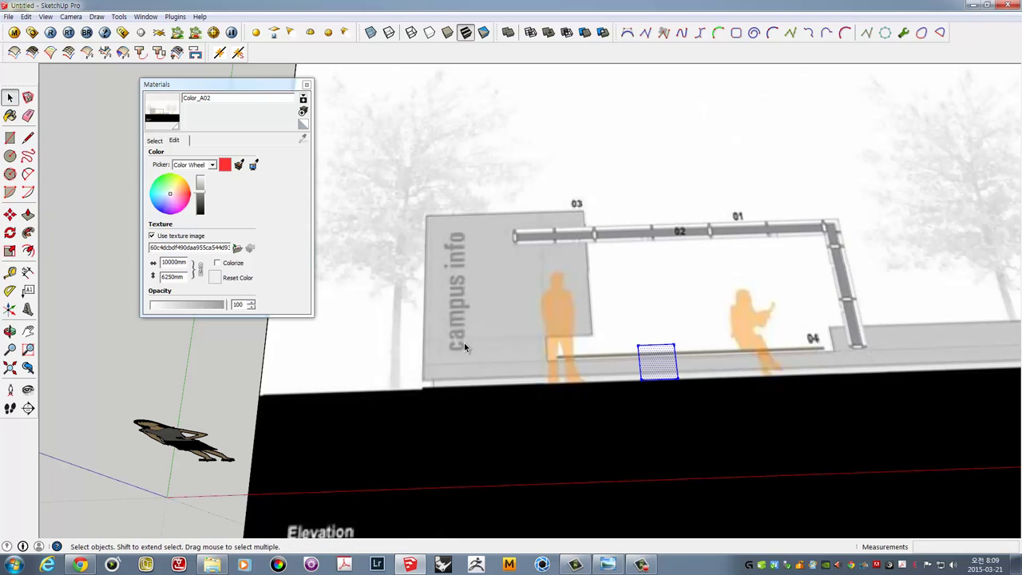
pyautogui.click(490, 282)
pyautogui.click(654, 364)
pyautogui.scroll(-4, 654, 364)
pyautogui.scroll(1, 654, 365)
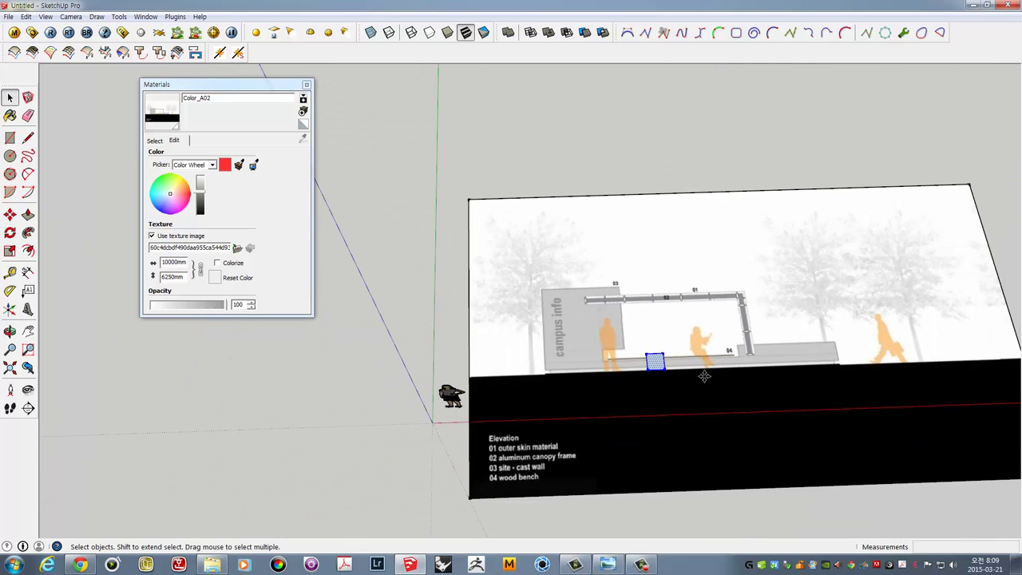
pyautogui.press('m')
pyautogui.press('space')
pyautogui.rightClick(660, 363)
pyautogui.click(692, 452)
# Move the square group left along the red axis, off the elevation board
pyautogui.scroll(2, 679, 389)
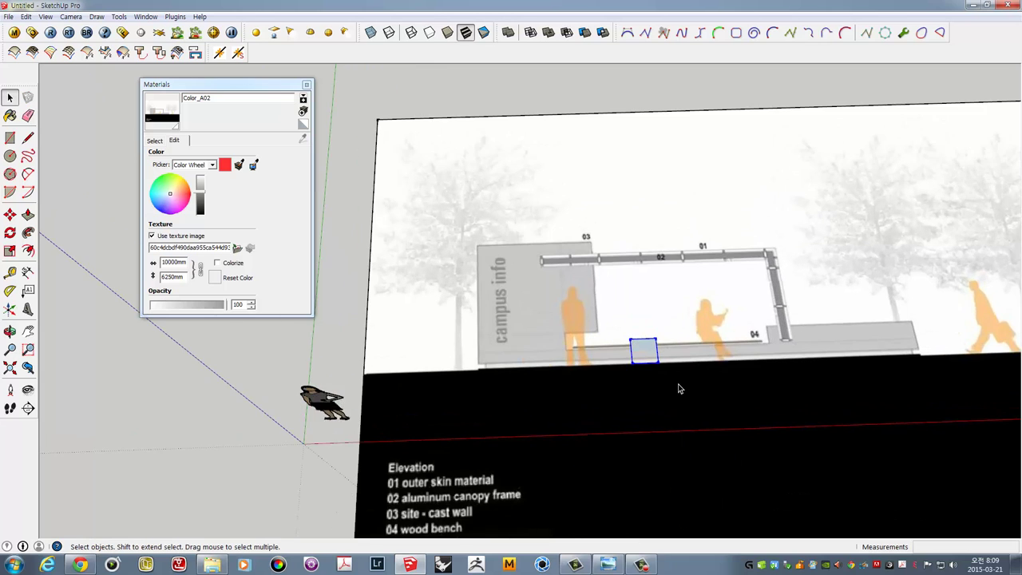
pyautogui.scroll(2, 677, 387)
pyautogui.press('m')
pyautogui.click(747, 369)
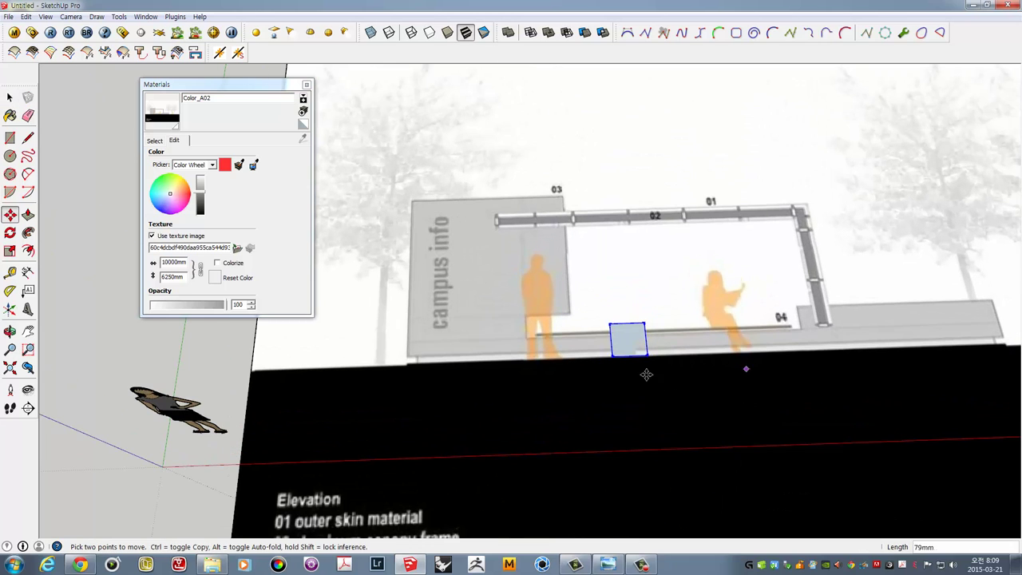
pyautogui.click(276, 384)
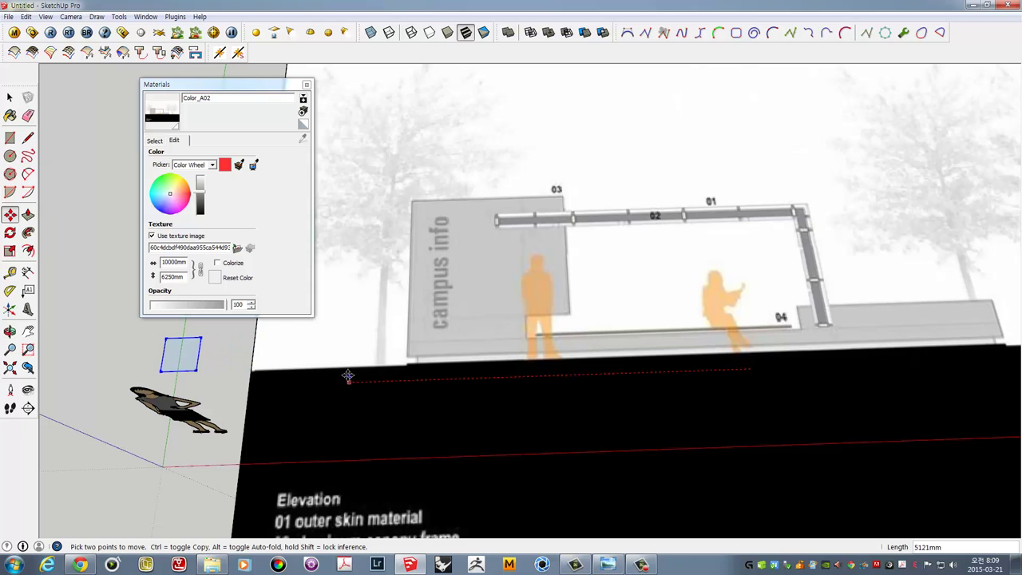
pyautogui.press('space')
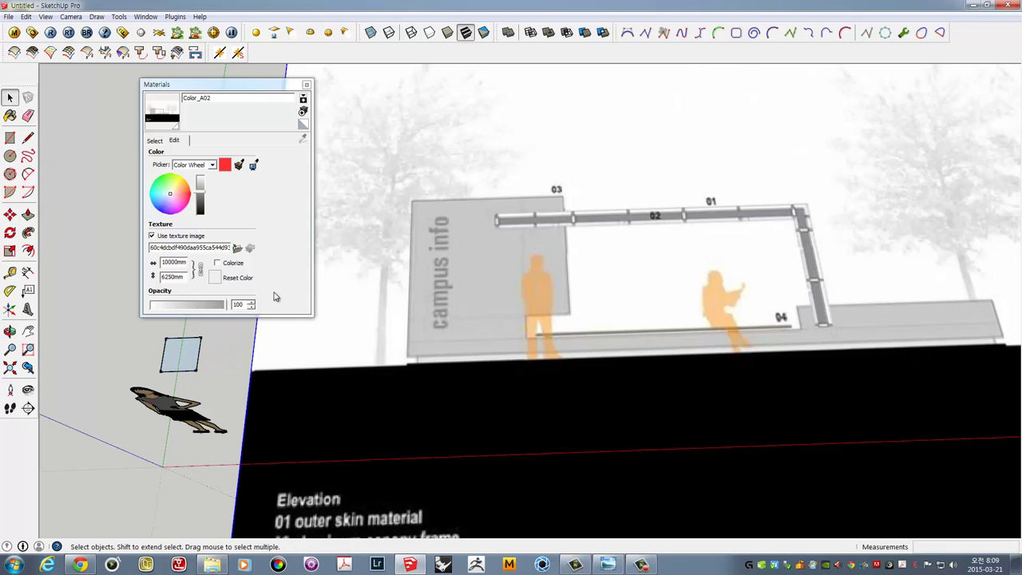
# Select the elevation reference image
pyautogui.click(491, 282)
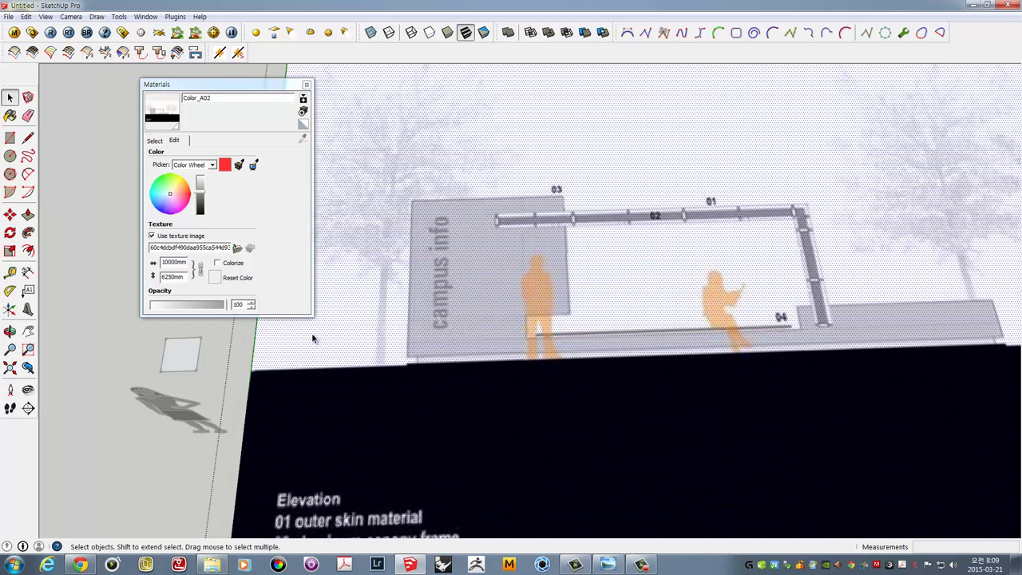
pyautogui.click(223, 347)
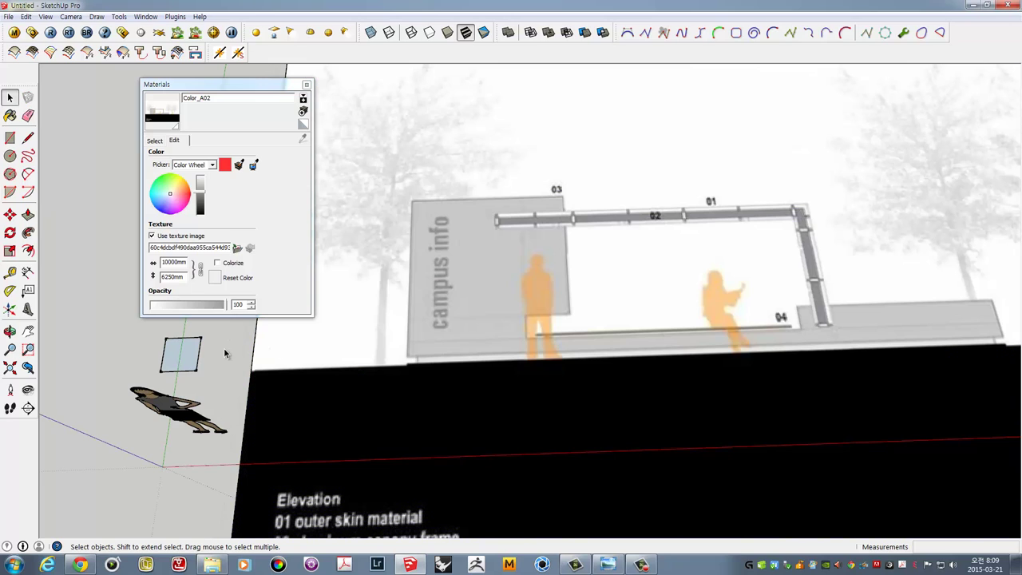
pyautogui.click(438, 324)
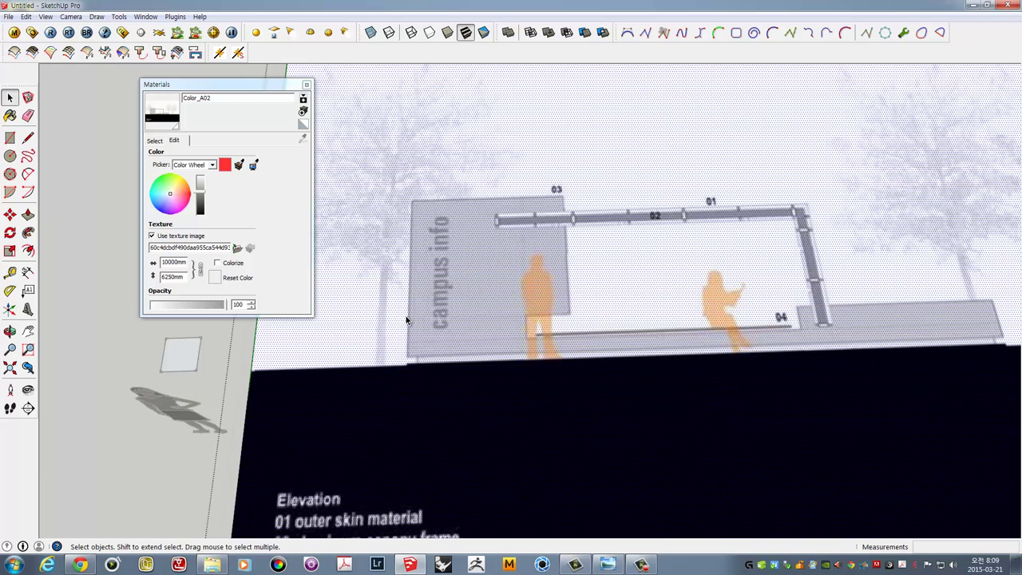
pyautogui.scroll(-3, 515, 343)
pyautogui.scroll(-2, 495, 338)
# Re-pin the elevation texture with Texture > Position, stretching it slightly wider and rotating it
pyautogui.scroll(2, 495, 338)
pyautogui.rightClick(461, 284)
pyautogui.moveTo(490, 423)
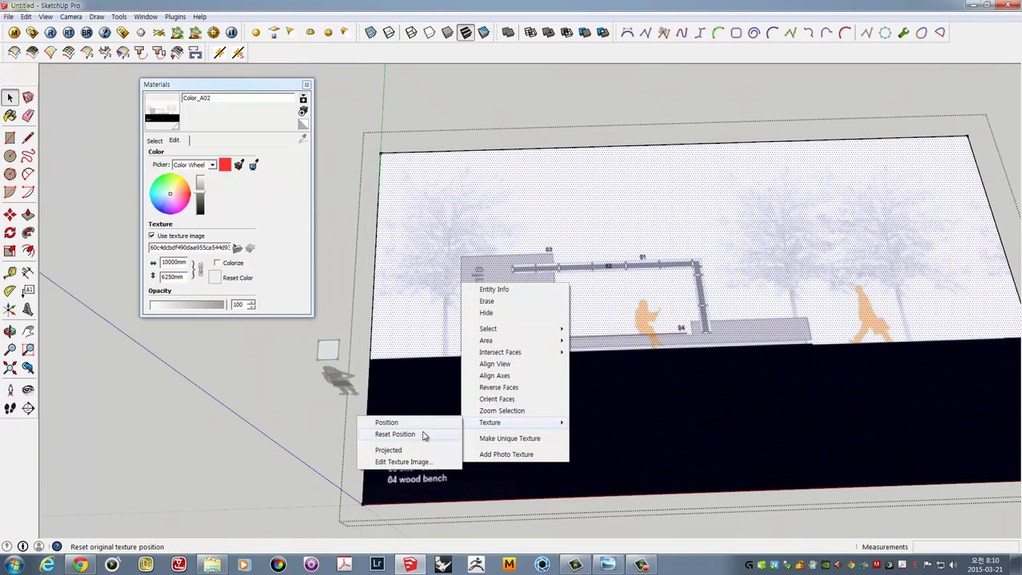
pyautogui.click(412, 423)
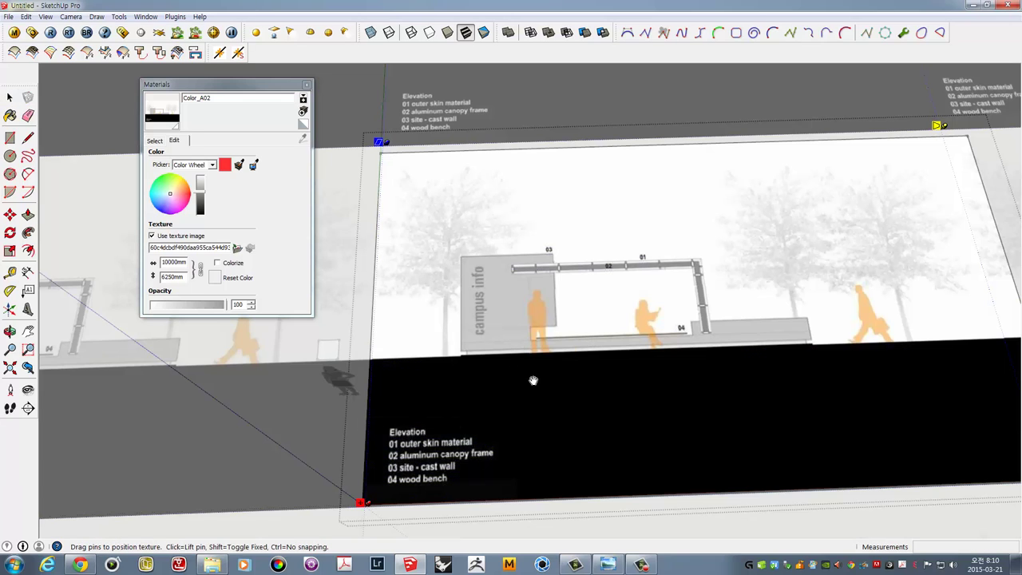
pyautogui.scroll(-1, 576, 320)
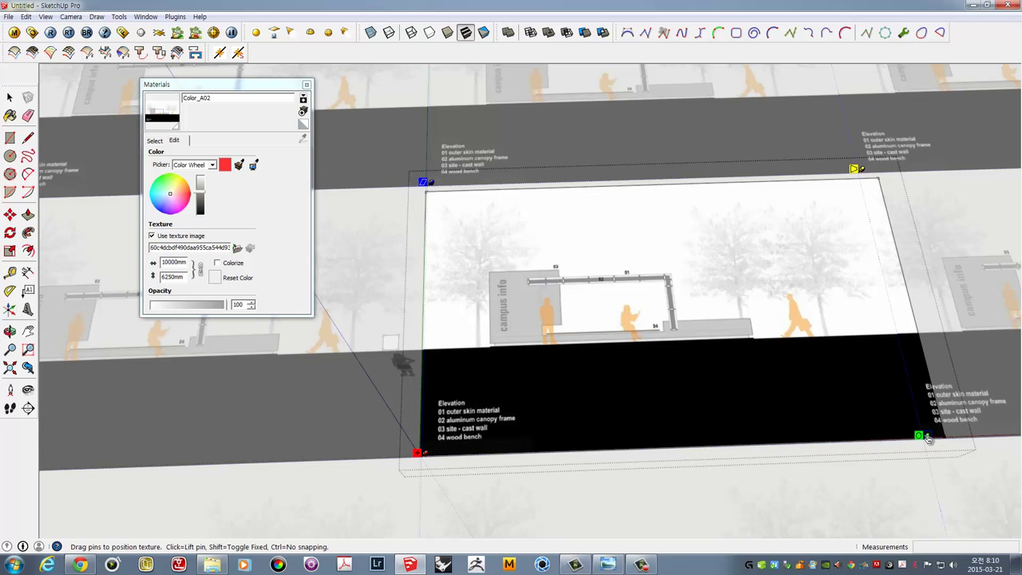
pyautogui.moveTo(928, 438); pyautogui.dragTo(983, 435)
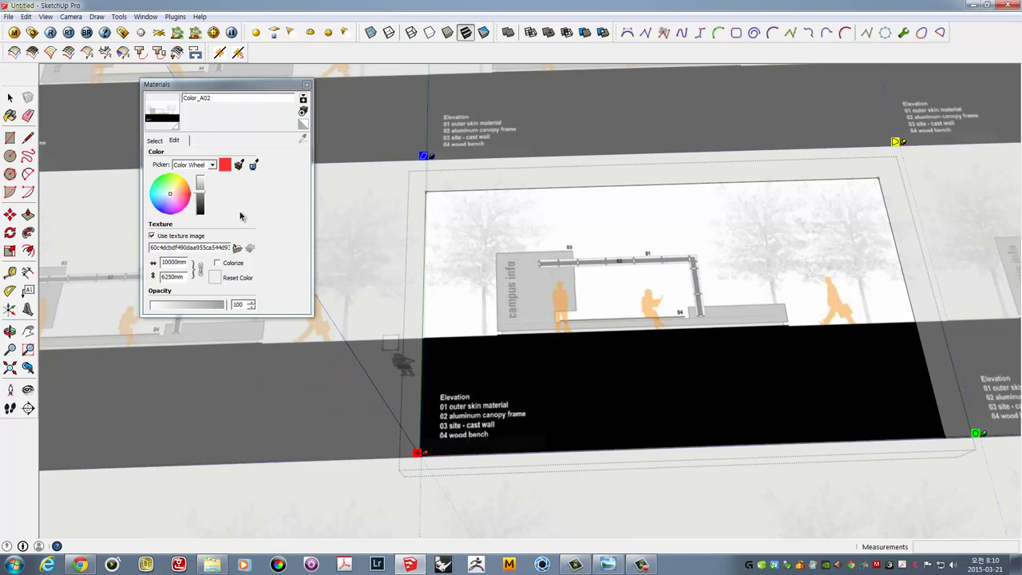
pyautogui.click(10, 97)
pyautogui.scroll(2, 380, 354)
pyautogui.scroll(3, 380, 353)
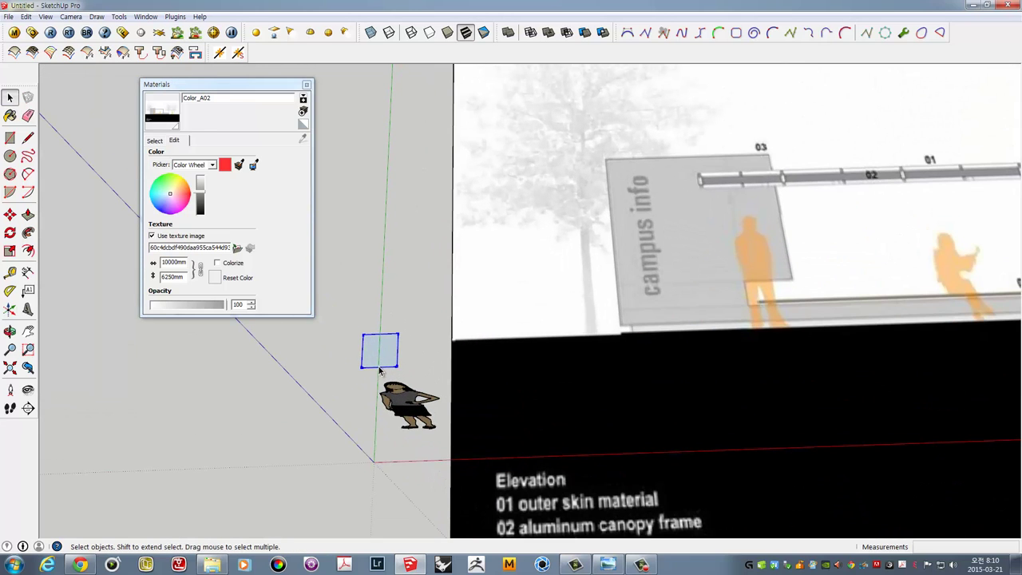
# Move the square group into the bench gap
pyautogui.press('m')
pyautogui.click(394, 361)
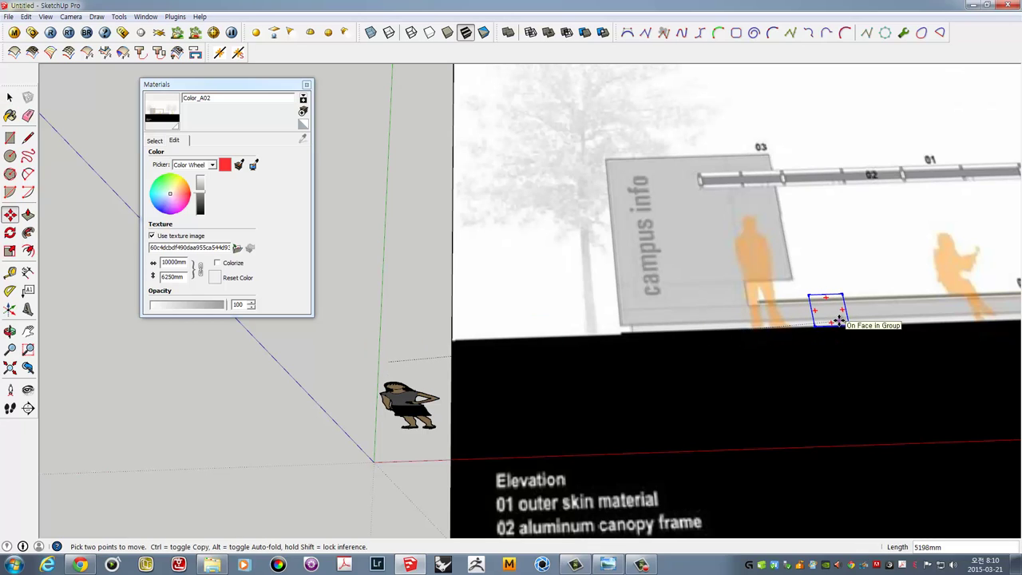
pyautogui.click(838, 319)
pyautogui.scroll(-3, 835, 318)
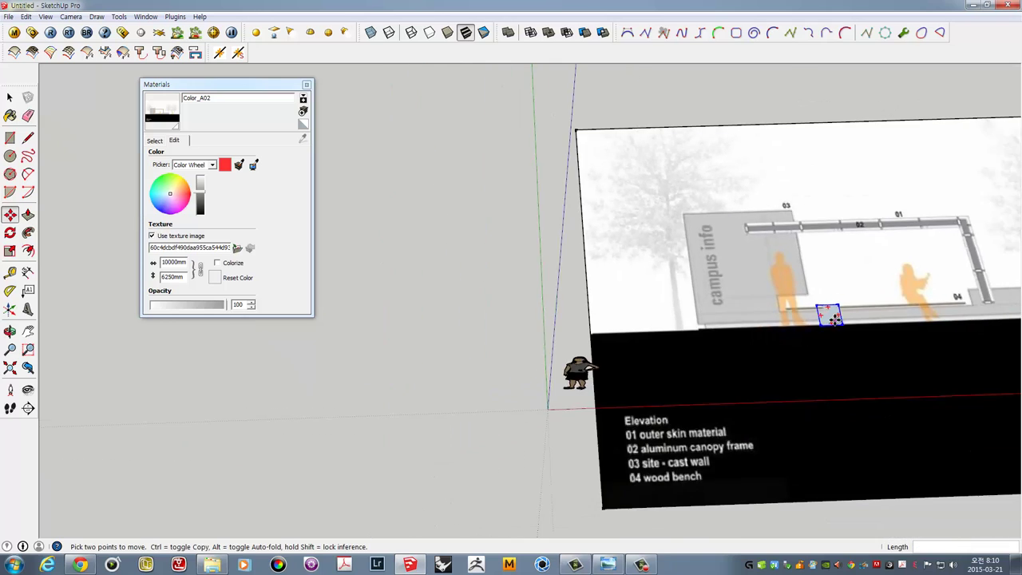
pyautogui.scroll(-3, 835, 317)
# Orbit to face the elevation image squarely and open its group to reach the face
pyautogui.press('space')
pyautogui.press('o')
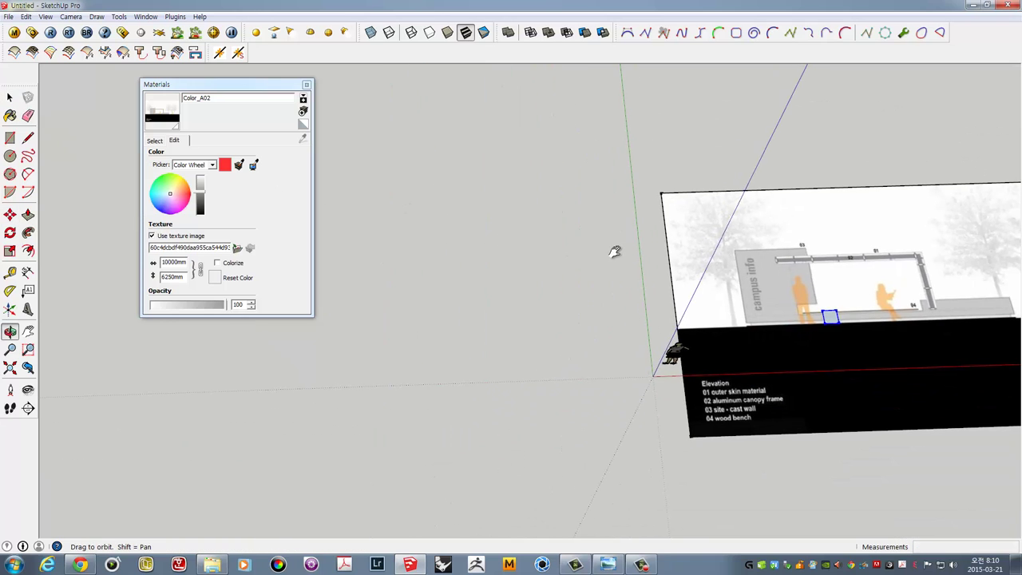
pyautogui.moveTo(614, 252); pyautogui.dragTo(400, 258)
pyautogui.press('space')
pyautogui.click(731, 279)
pyautogui.doubleClick(702, 302)
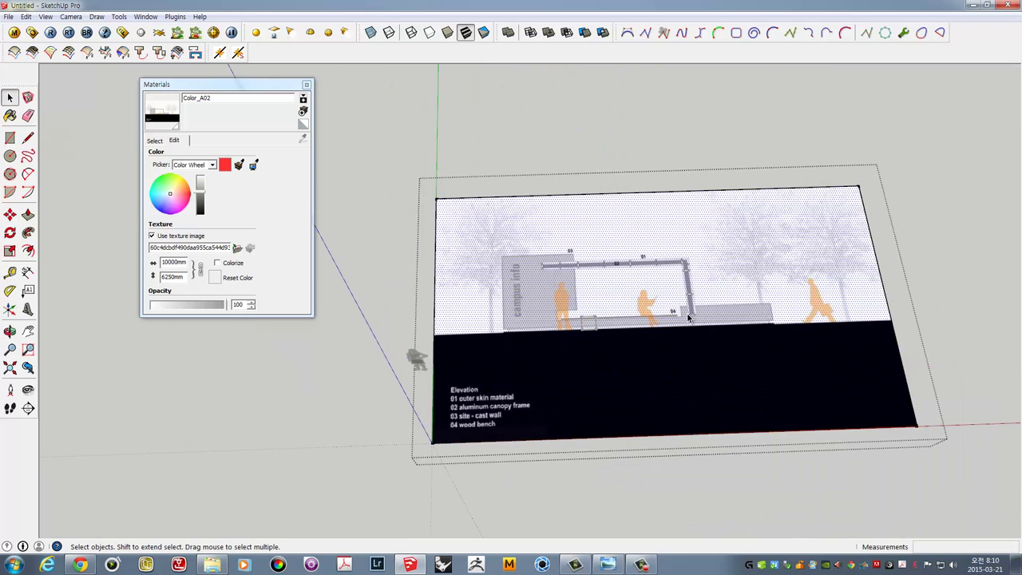
# Shift, rotate and scale the image on its face, then close the Materials panel
pyautogui.rightClick(676, 279)
pyautogui.moveTo(719, 415)
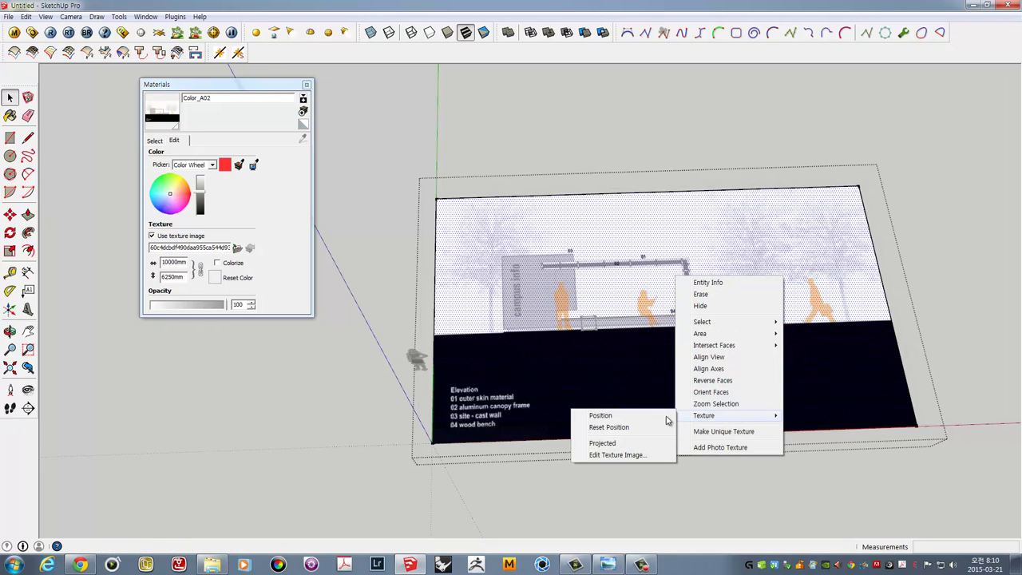
pyautogui.click(637, 416)
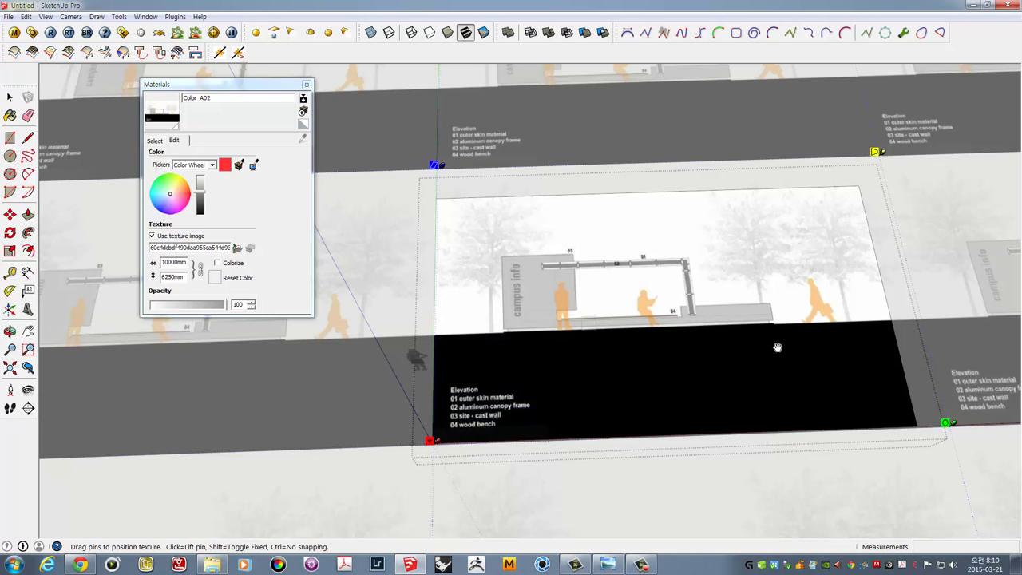
pyautogui.moveTo(778, 347); pyautogui.dragTo(773, 349)
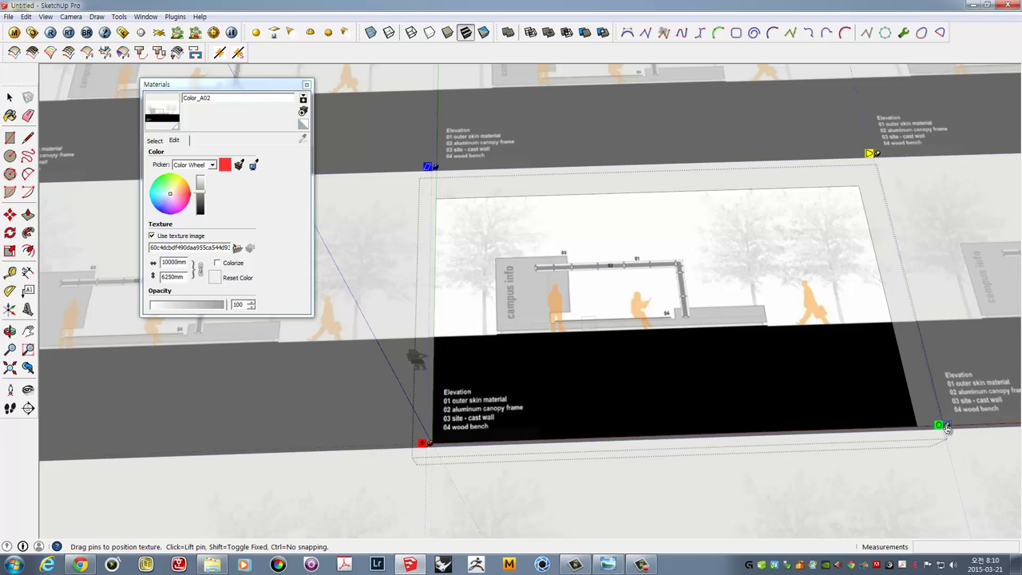
pyautogui.moveTo(945, 425); pyautogui.dragTo(958, 426)
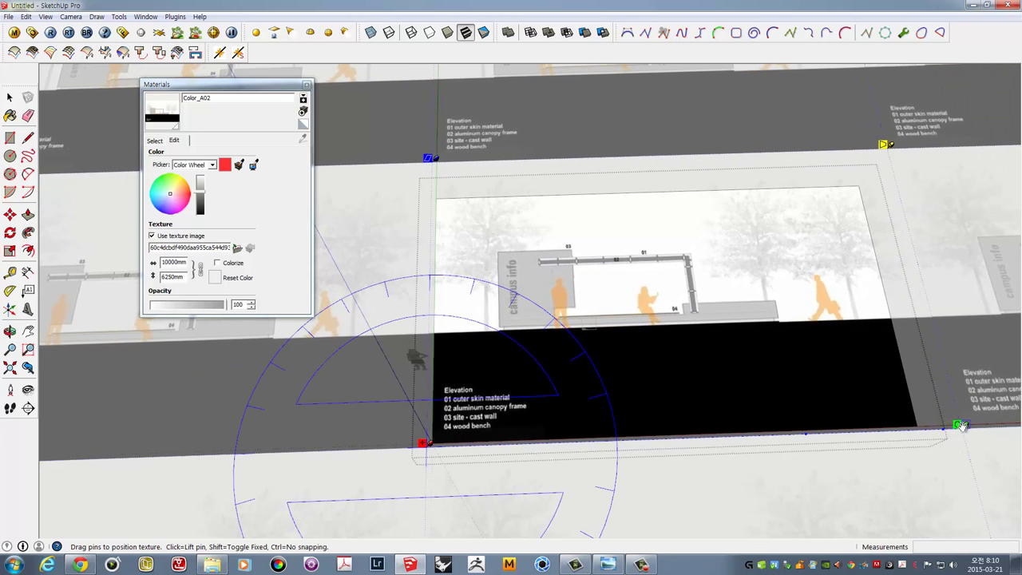
pyautogui.moveTo(958, 426); pyautogui.dragTo(959, 424)
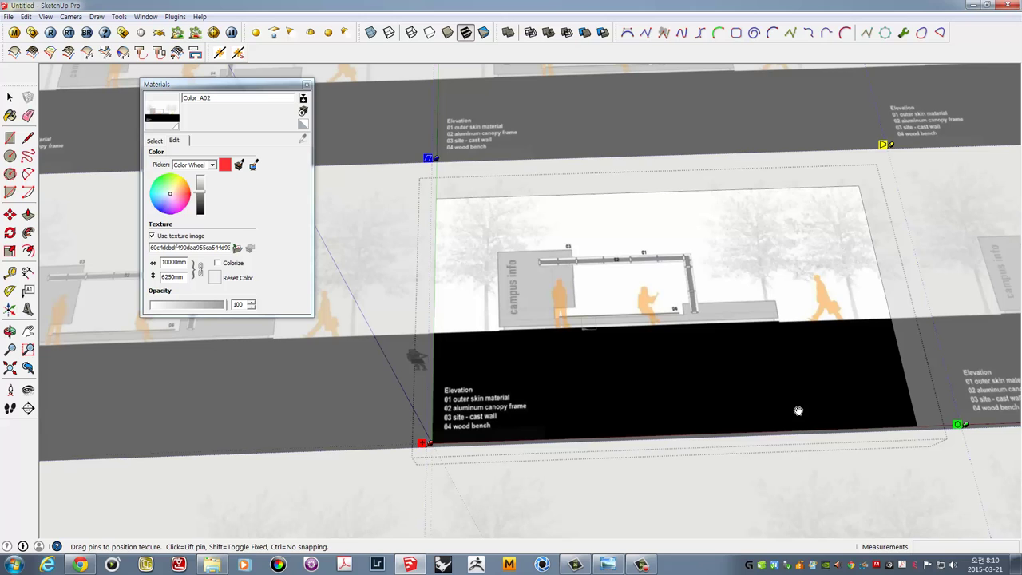
pyautogui.click(351, 399)
pyautogui.click(351, 399)
pyautogui.scroll(1, 360, 391)
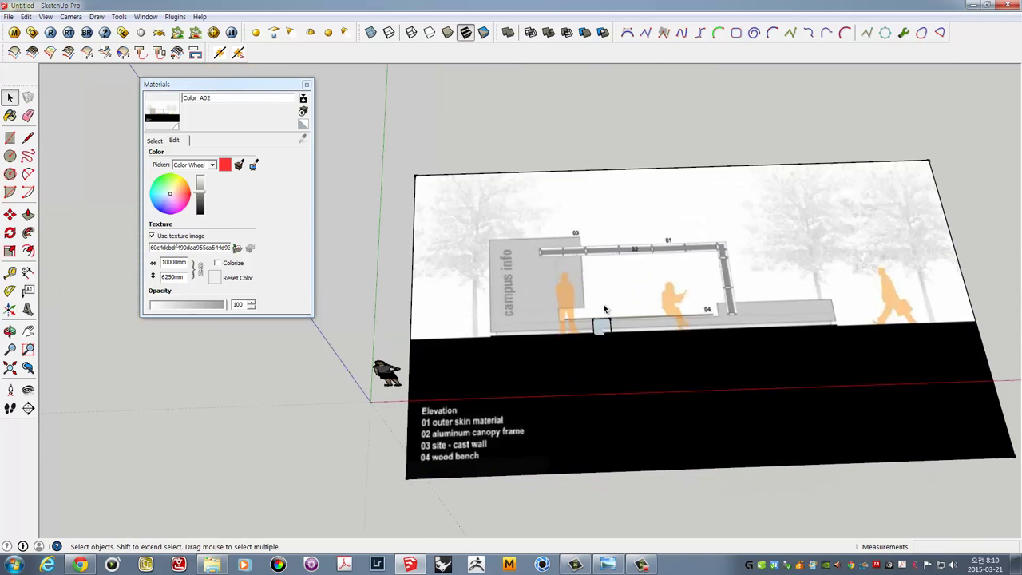
pyautogui.scroll(4, 512, 314)
pyautogui.scroll(-3, 512, 314)
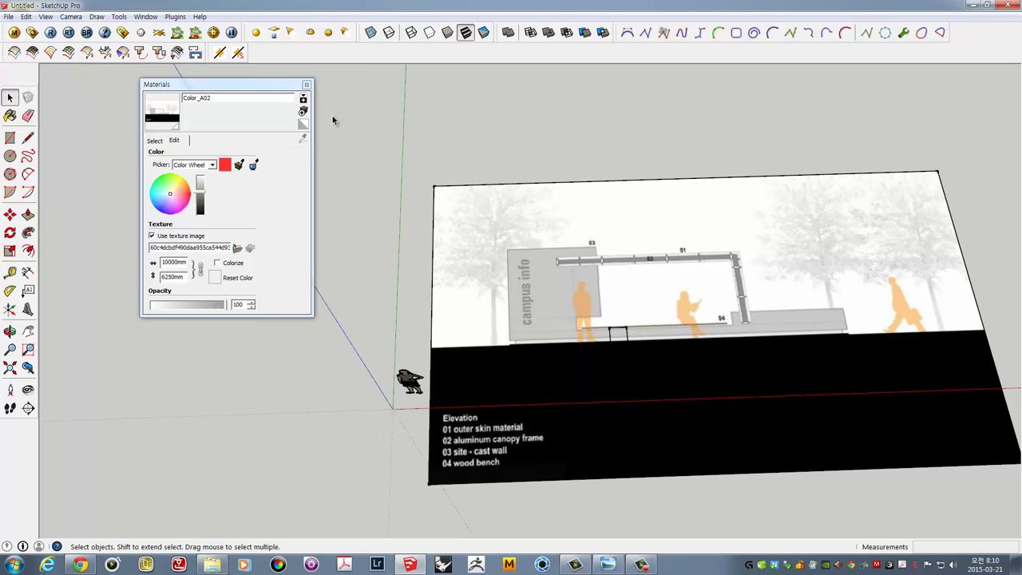
pyautogui.click(306, 85)
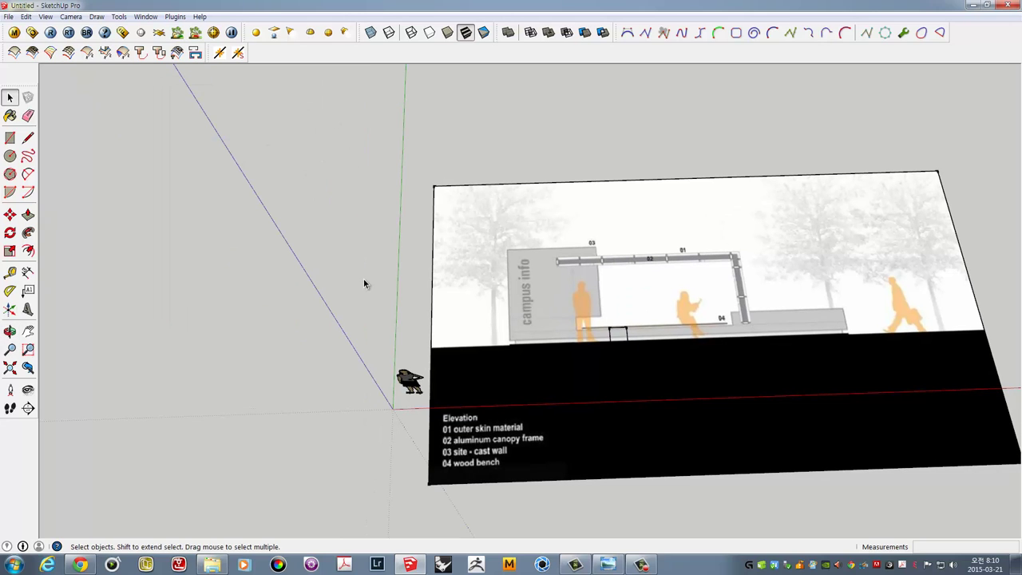
# Select the small rectangle at the bench base and orbit the view slightly left
pyautogui.moveTo(362, 279); pyautogui.dragTo(696, 352)
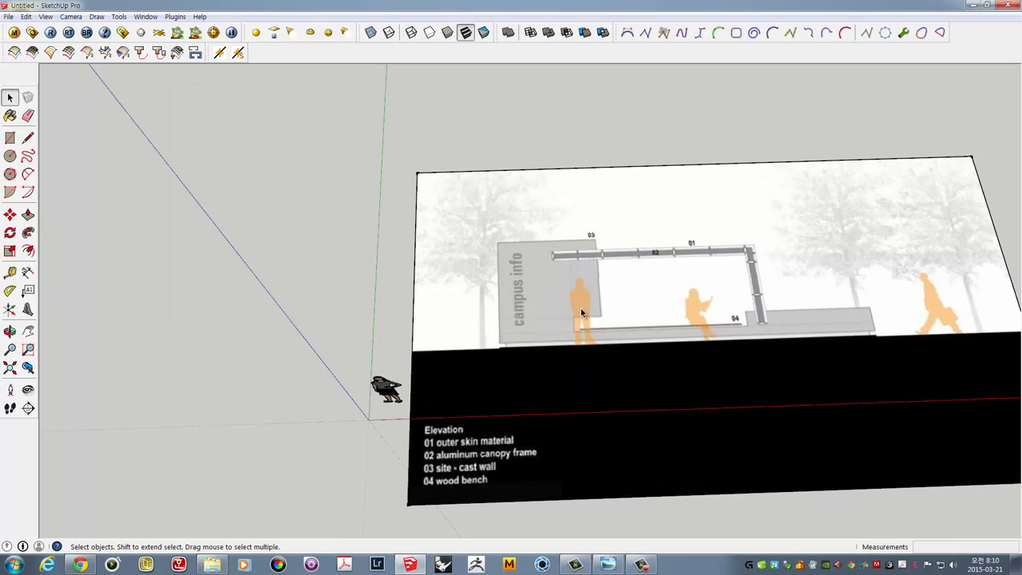
pyautogui.scroll(3, 576, 306)
pyautogui.scroll(-3, 576, 306)
pyautogui.moveTo(600, 309)
pyautogui.mouseDown(button='middle')
pyautogui.moveTo(518, 313)
pyautogui.moveTo(429, 358)
pyautogui.mouseUp(button='middle')
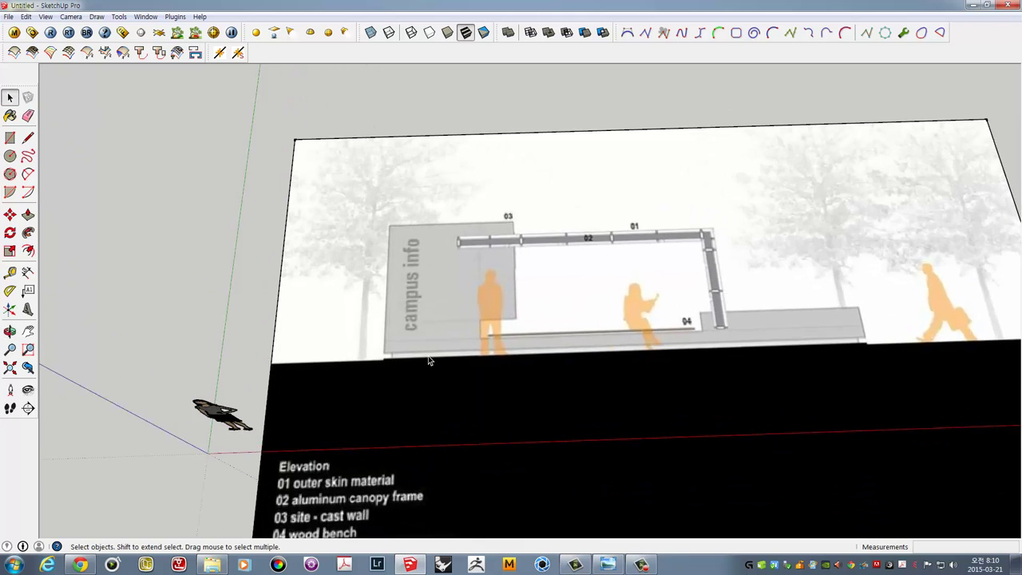
pyautogui.scroll(3, 431, 359)
pyautogui.scroll(3, 412, 342)
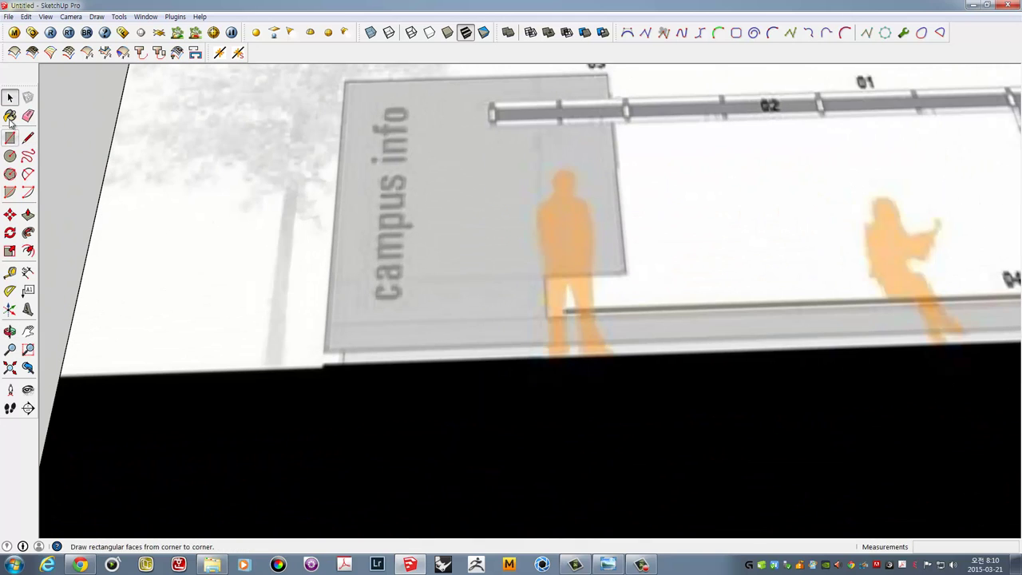
pyautogui.scroll(-3, 453, 301)
pyautogui.scroll(-2, 464, 297)
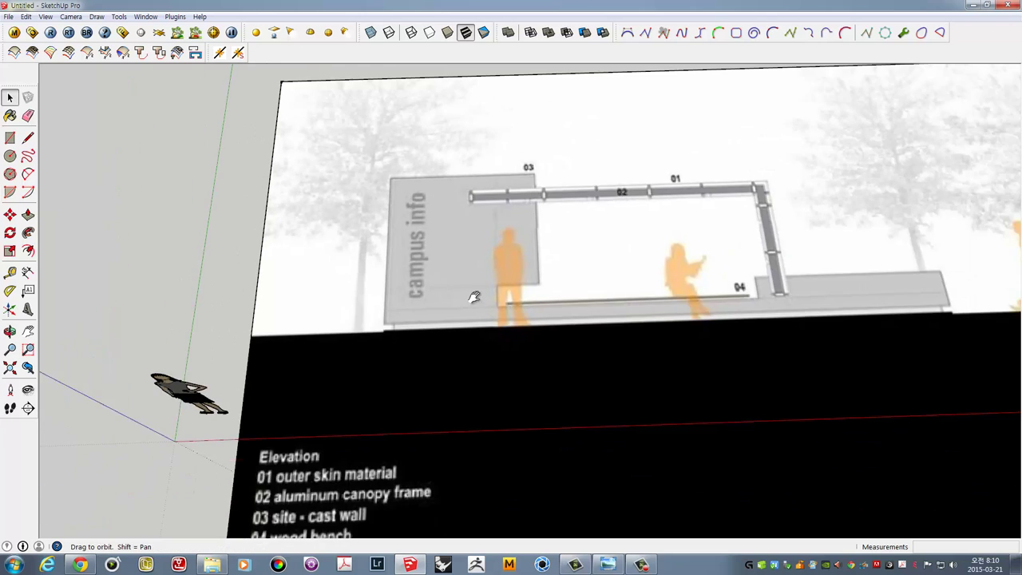
pyautogui.scroll(1, 487, 307)
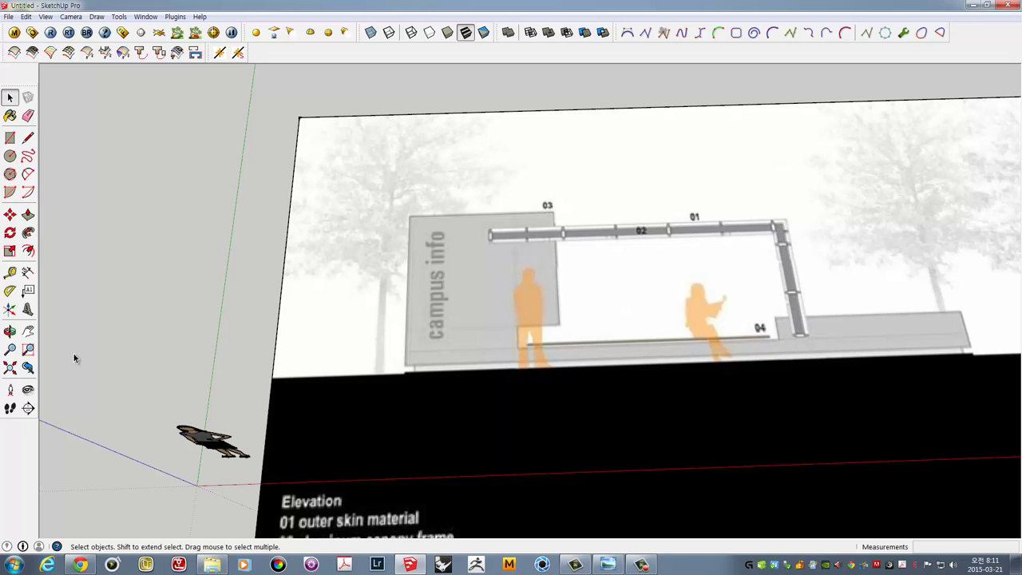
pyautogui.click(953, 565)
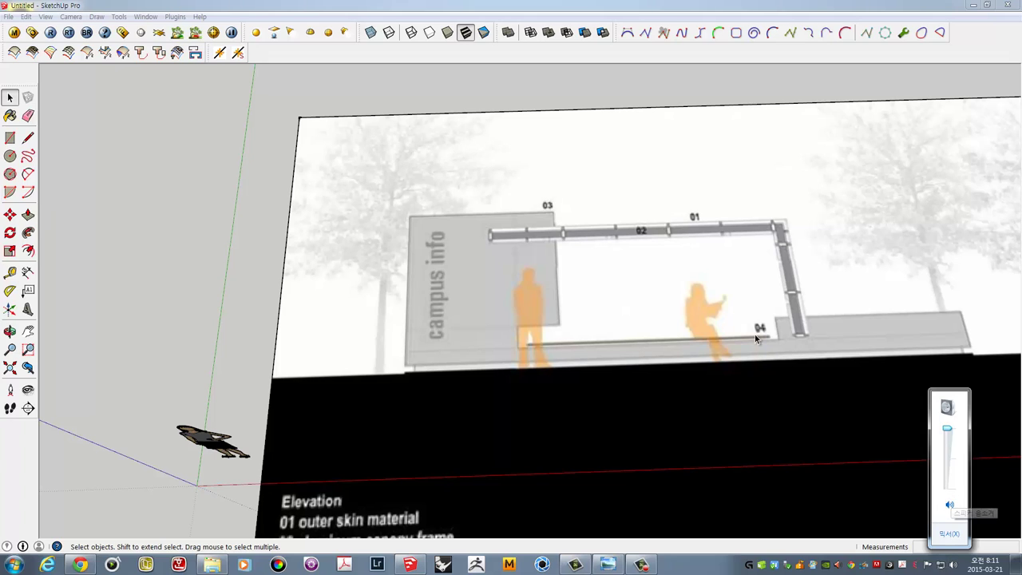
pyautogui.click(90, 196)
pyautogui.click(28, 138)
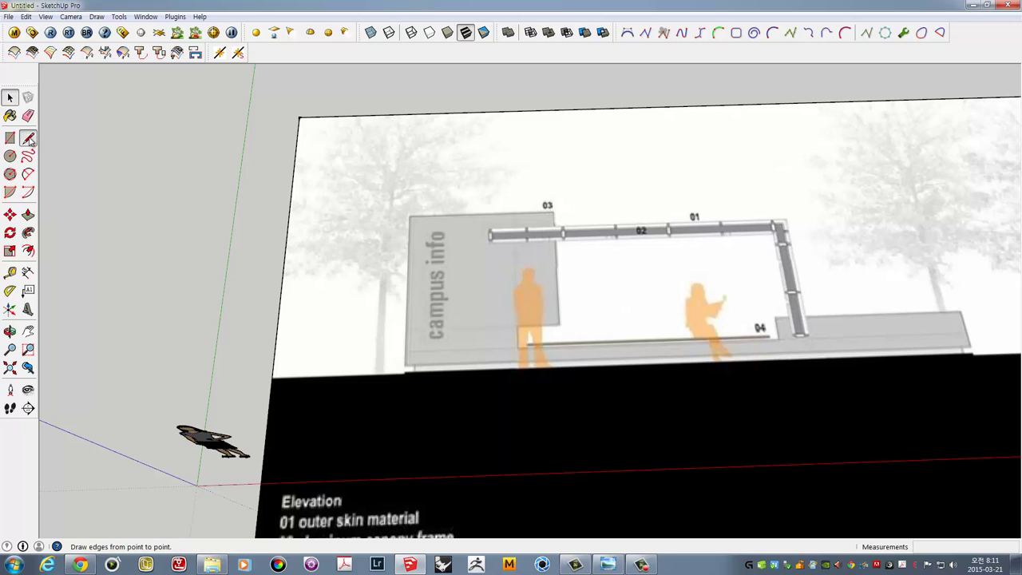
# With the Tape Measure, measure from the axis origin and start a guide at the info panel's base
pyautogui.click(9, 272)
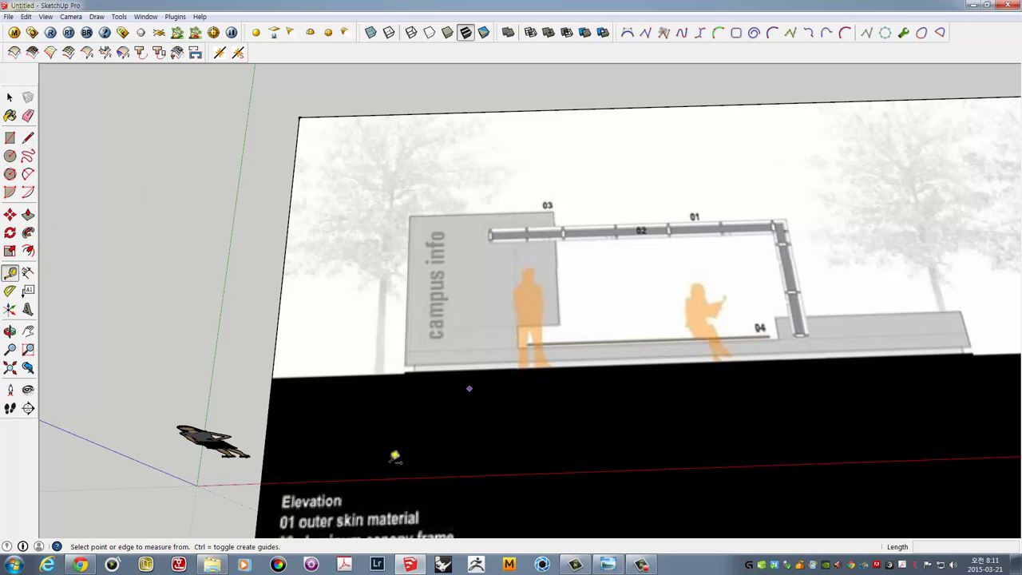
pyautogui.click(240, 484)
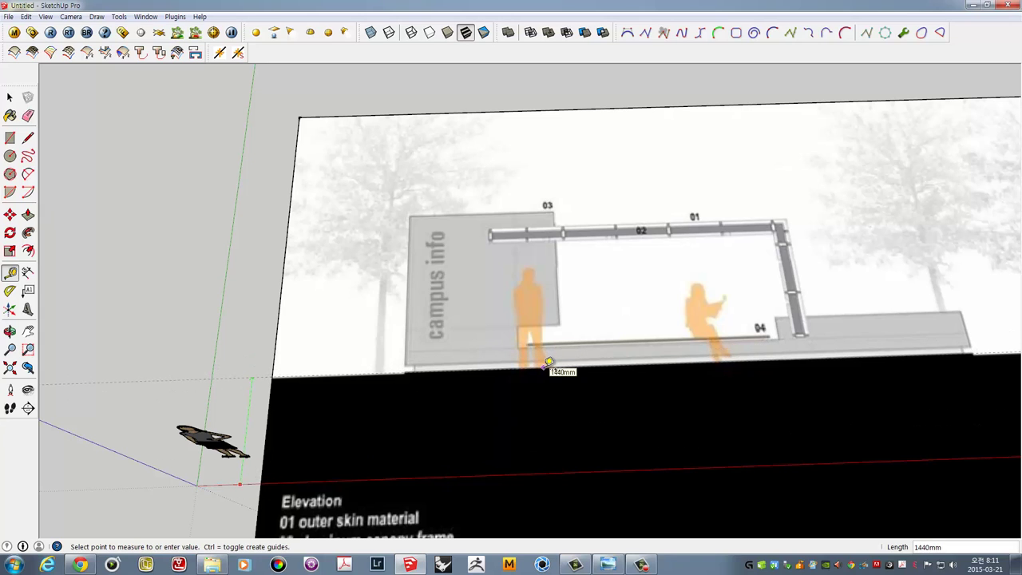
pyautogui.scroll(2, 418, 361)
pyautogui.scroll(3, 411, 364)
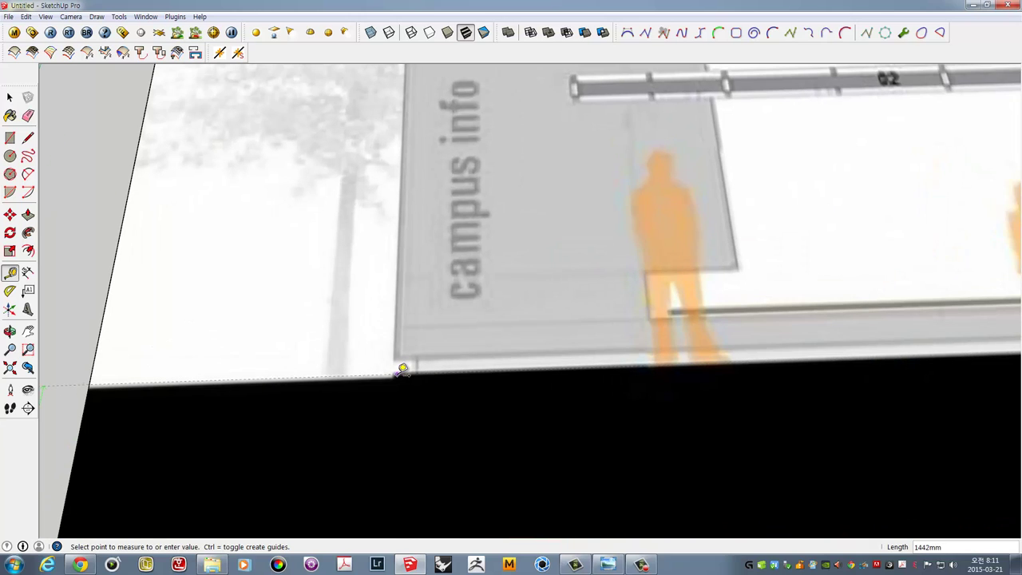
pyautogui.scroll(-2, 412, 366)
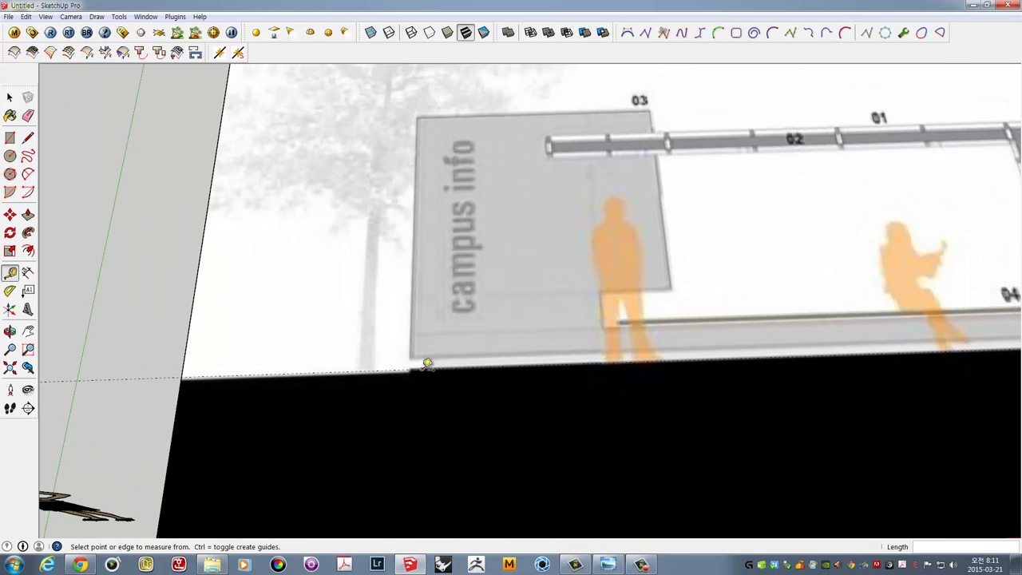
pyautogui.click(422, 369)
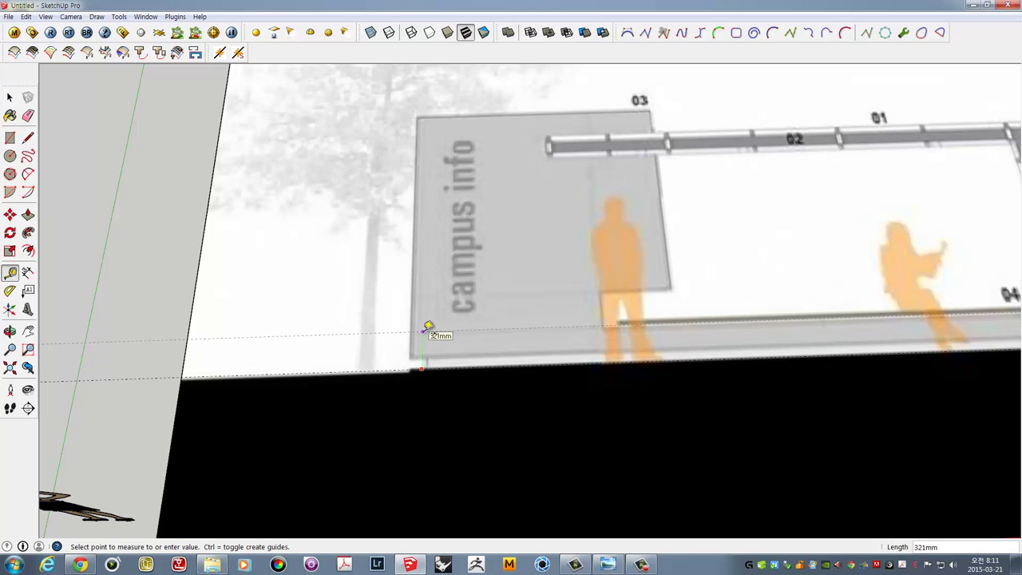
pyautogui.scroll(-2, 428, 328)
pyautogui.scroll(-1, 493, 333)
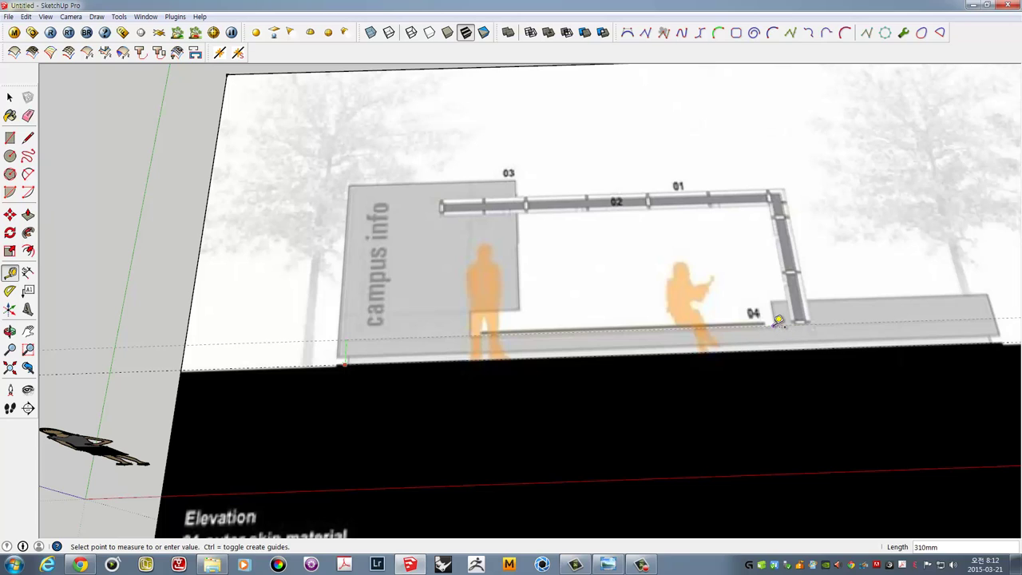
pyautogui.write('350')
# Place the guide 350 mm above the panel base
pyautogui.press('Return')
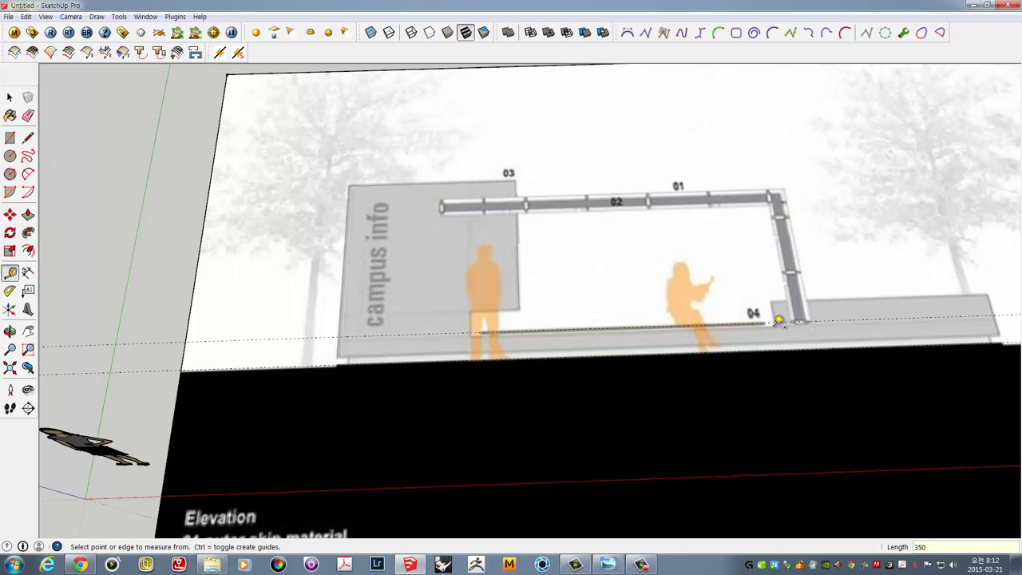
pyautogui.rightClick(655, 215)
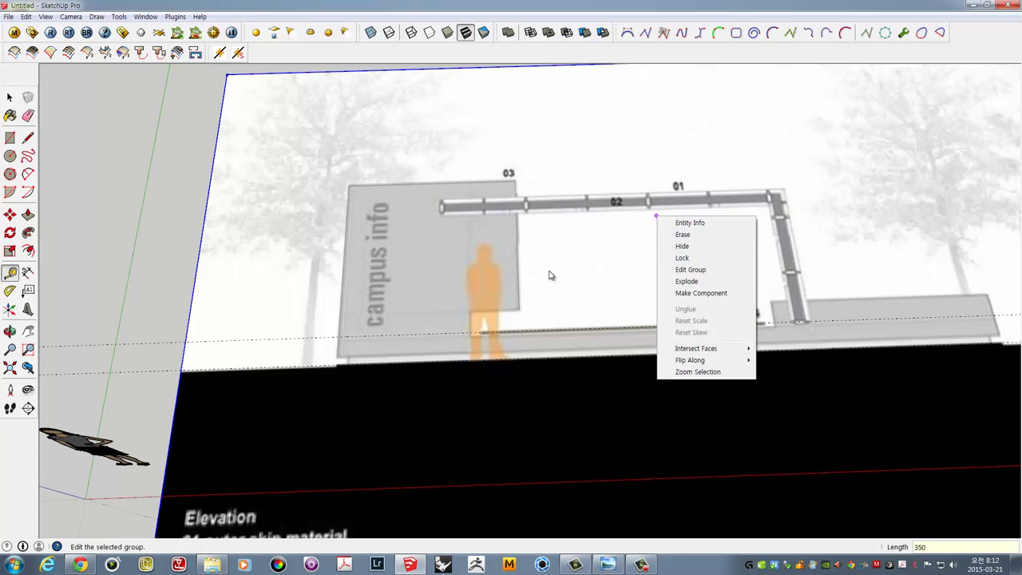
pyautogui.click(10, 97)
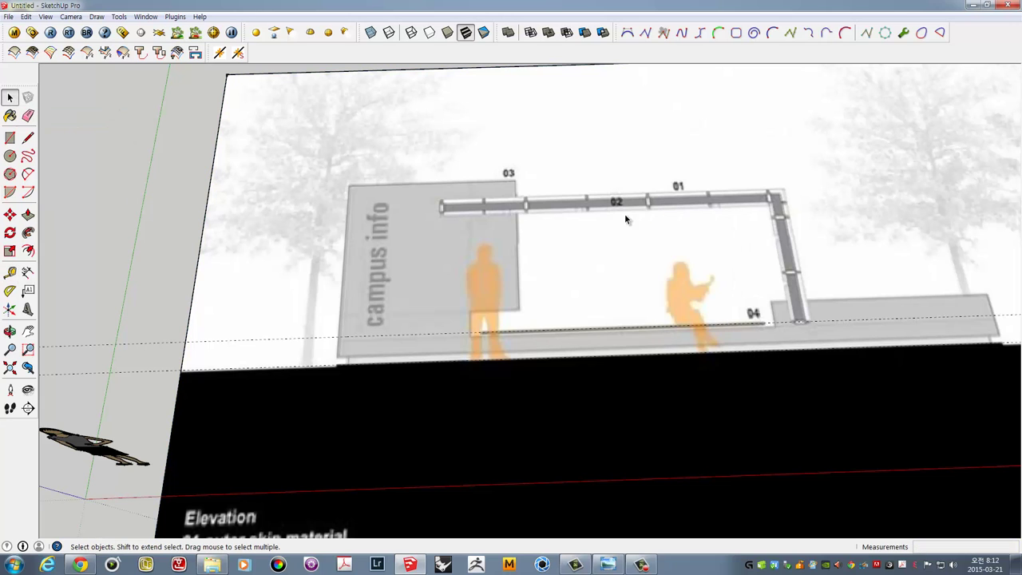
# Enter the elevation image group, select its faces and bring up the image face's context menu
pyautogui.rightClick(682, 234)
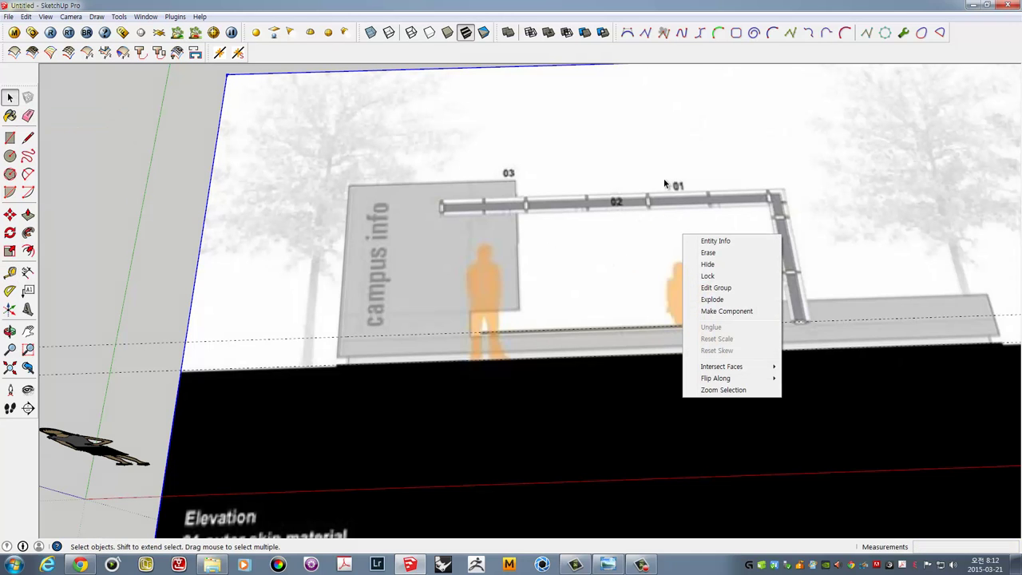
pyautogui.click(653, 203)
pyautogui.tripleClick(653, 203)
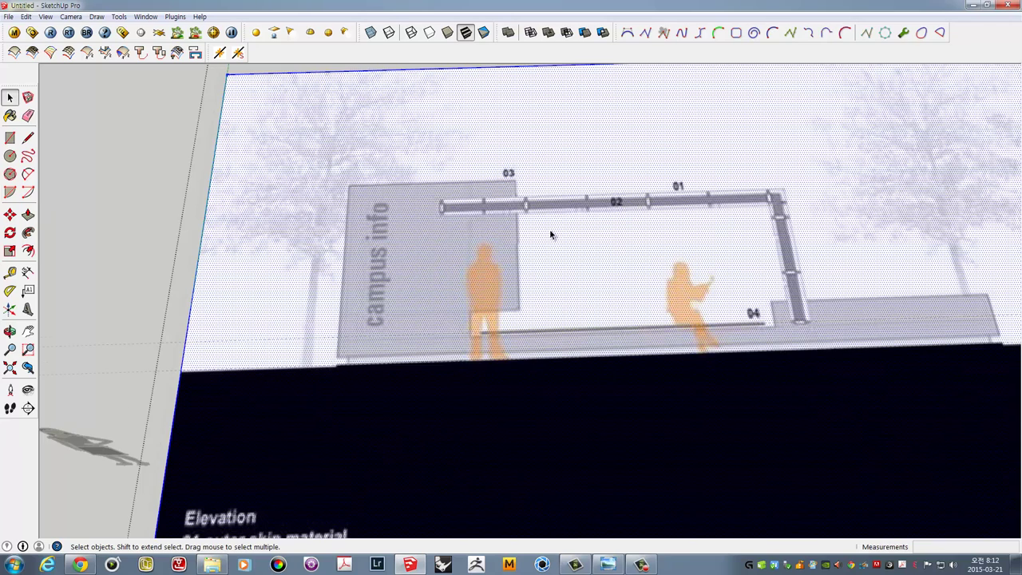
pyautogui.scroll(-3, 550, 229)
pyautogui.rightClick(430, 207)
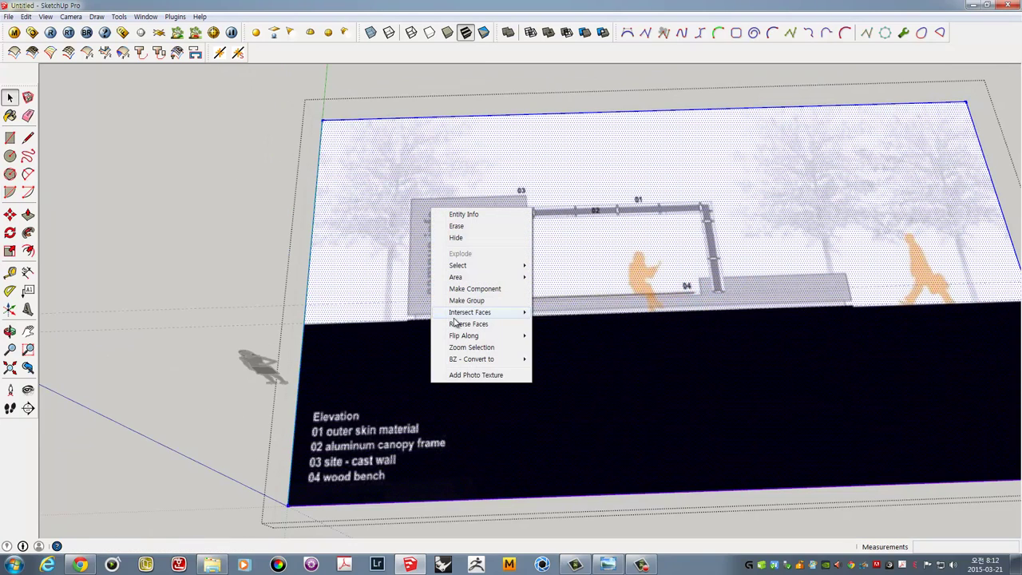
pyautogui.click(373, 254)
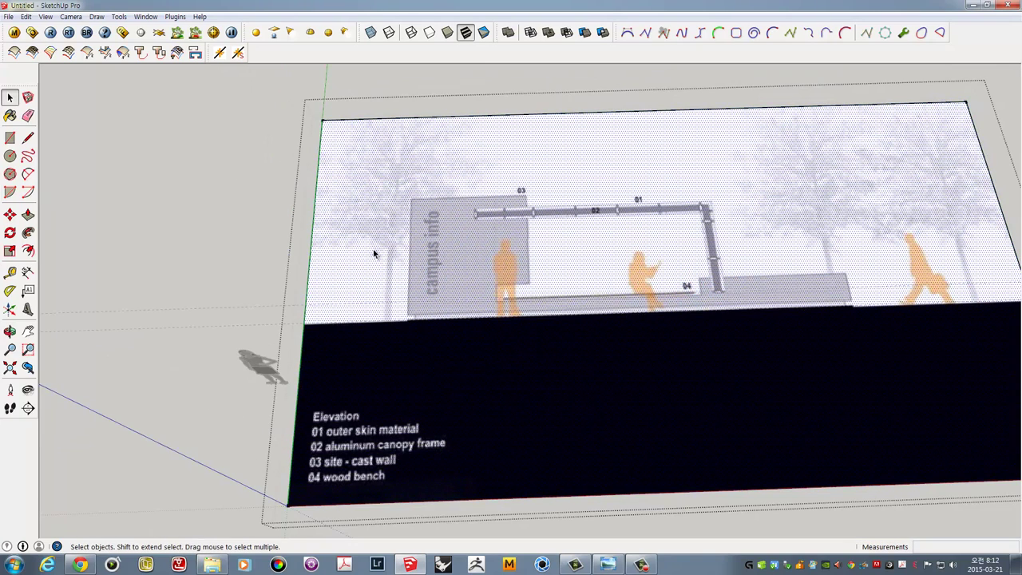
pyautogui.rightClick(373, 252)
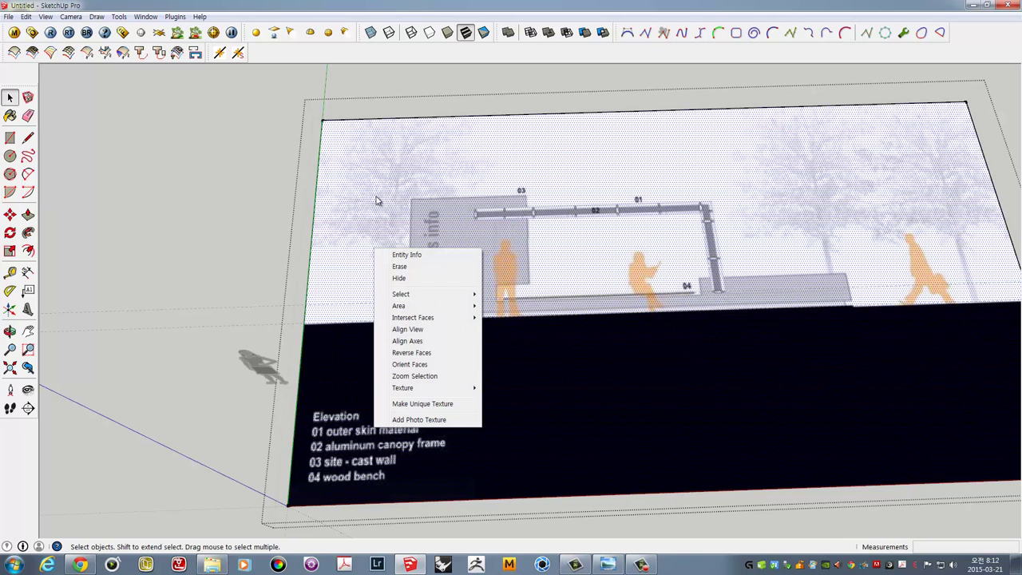
pyautogui.moveTo(404, 388)
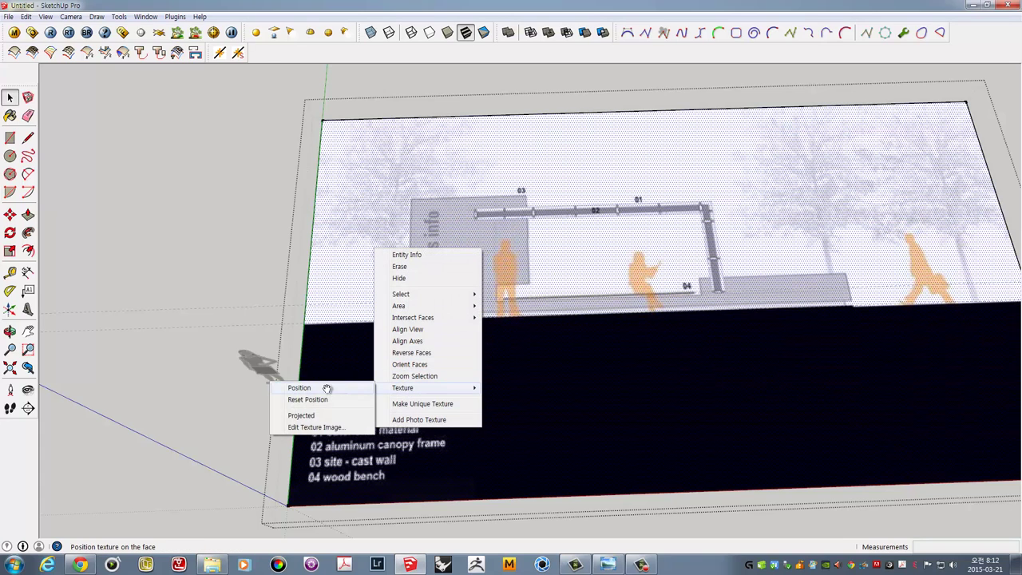
# Rotate and rescale the elevation image on its face to level it
pyautogui.click(300, 388)
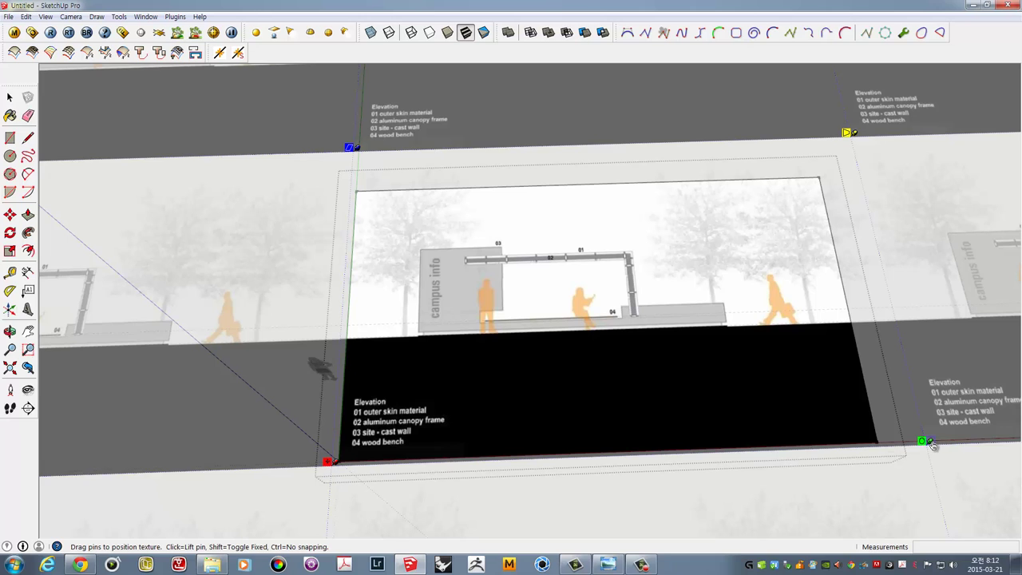
pyautogui.moveTo(929, 442); pyautogui.dragTo(952, 441)
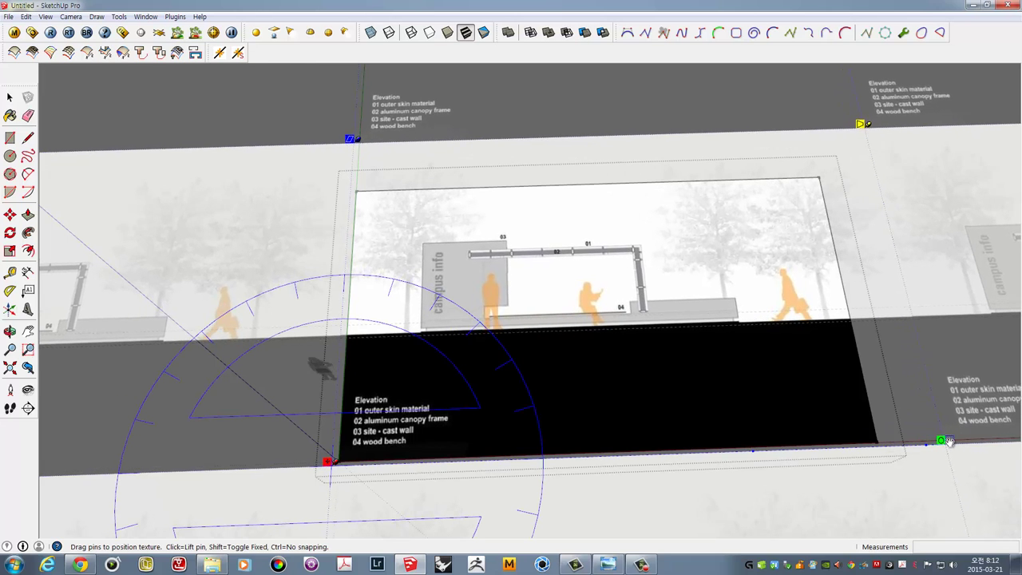
pyautogui.click(226, 214)
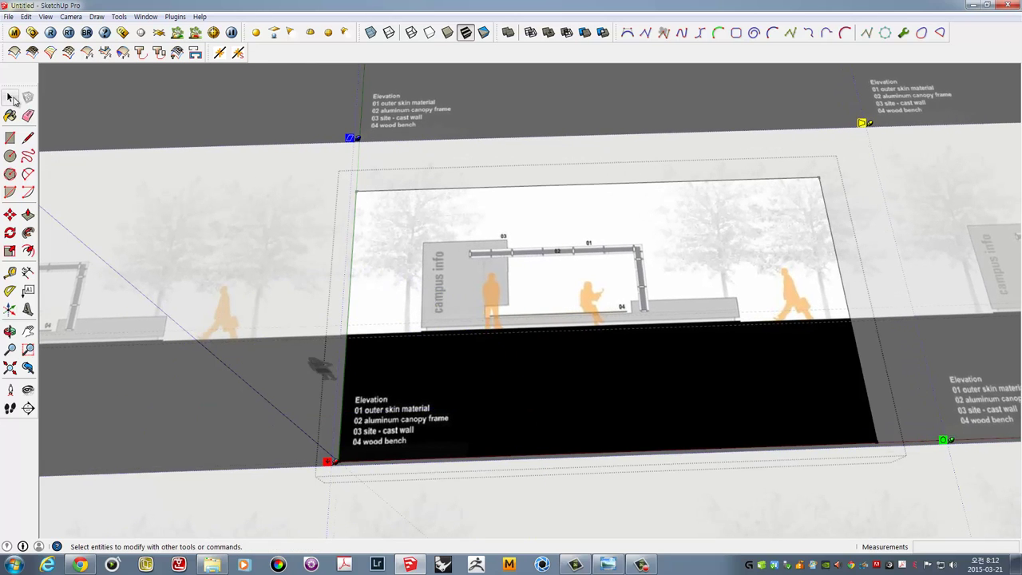
pyautogui.scroll(-2, 329, 257)
pyautogui.scroll(2, 329, 256)
pyautogui.scroll(3, 638, 300)
pyautogui.scroll(-2, 638, 300)
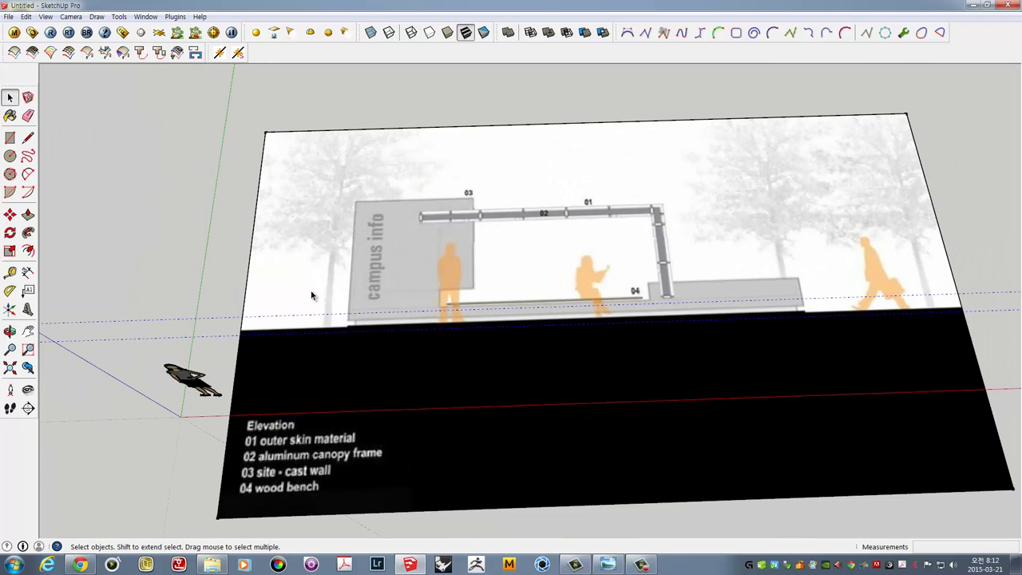
pyautogui.scroll(3, 375, 312)
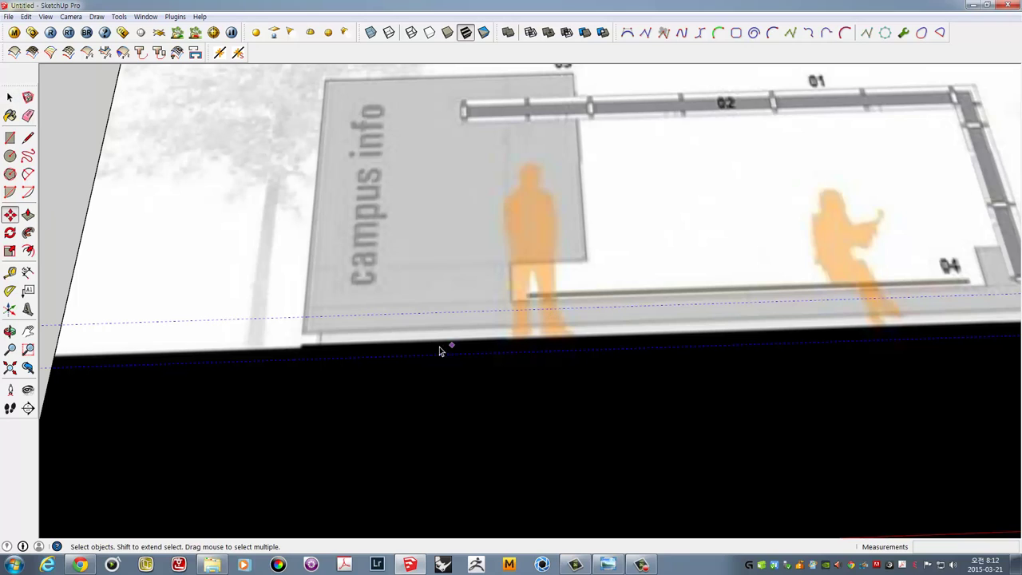
# Nudge the board so the panel base sits on the lower guide, then orbit to a frontal view
pyautogui.press('m')
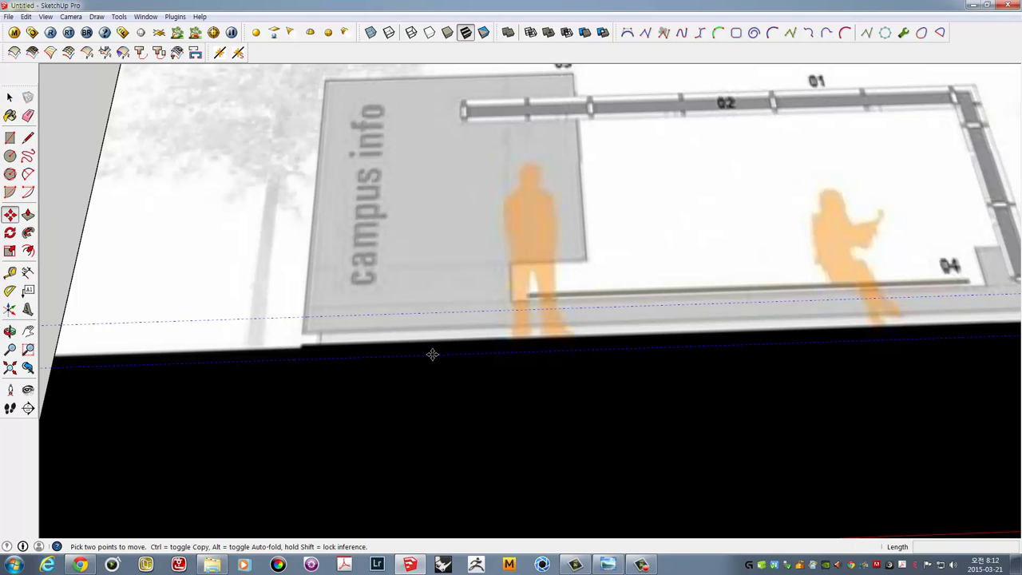
pyautogui.click(433, 354)
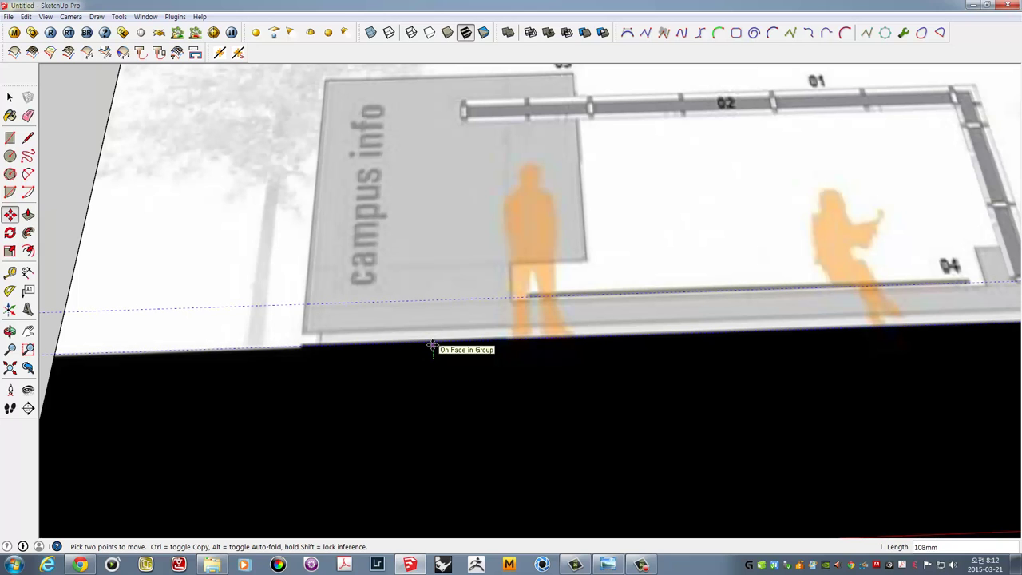
pyautogui.click(432, 347)
pyautogui.moveTo(650, 276)
pyautogui.mouseDown(button='middle')
pyautogui.moveTo(660, 324)
pyautogui.moveTo(532, 346)
pyautogui.moveTo(616, 376)
pyautogui.mouseUp(button='middle')
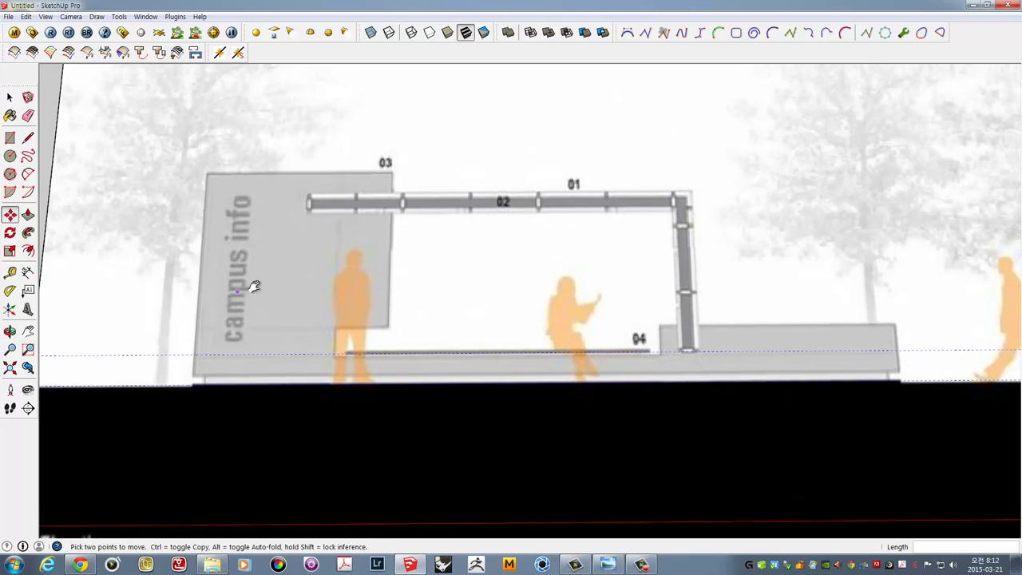
pyautogui.moveTo(253, 286); pyautogui.dragTo(95, 207, button='middle')
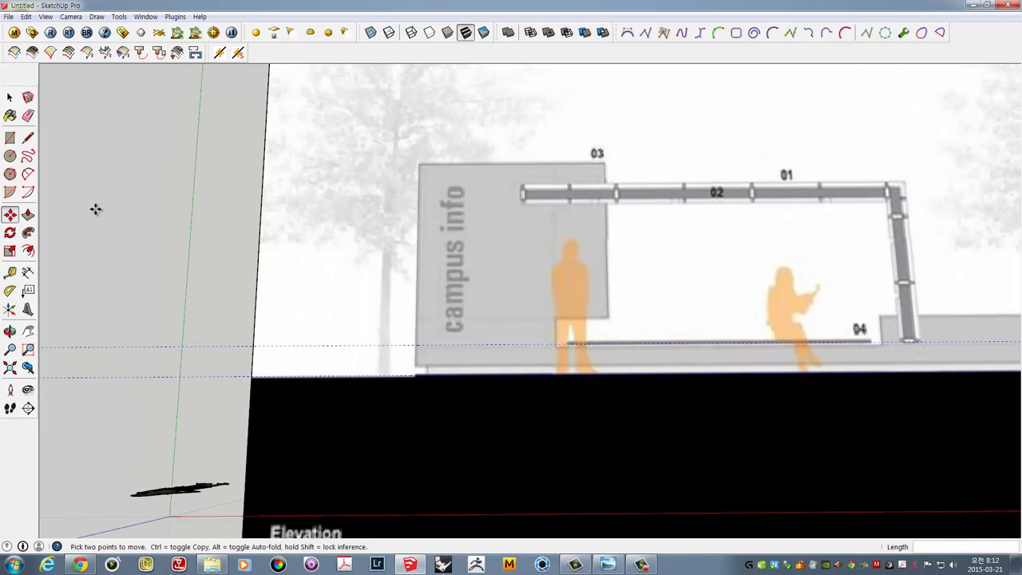
# Place guides at the sign wall's left edge and 2300 mm across at its right edge
pyautogui.click(12, 274)
pyautogui.click(184, 289)
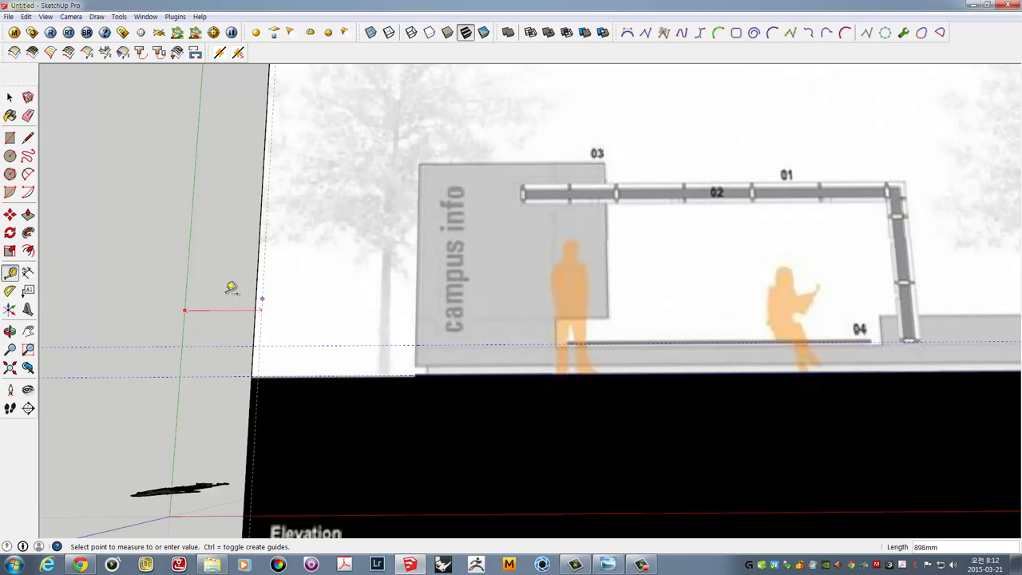
pyautogui.press('Escape')
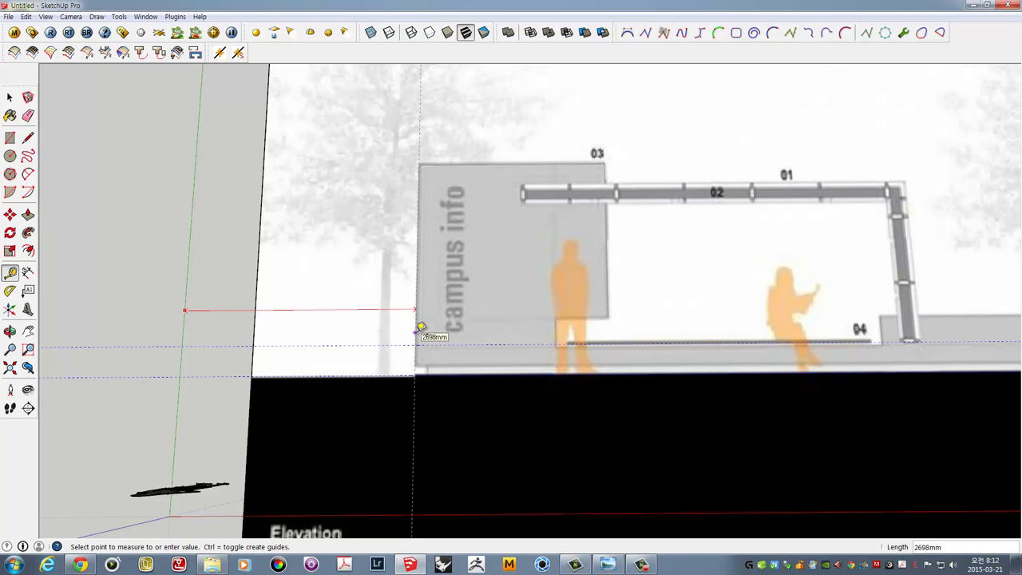
pyautogui.click(420, 327)
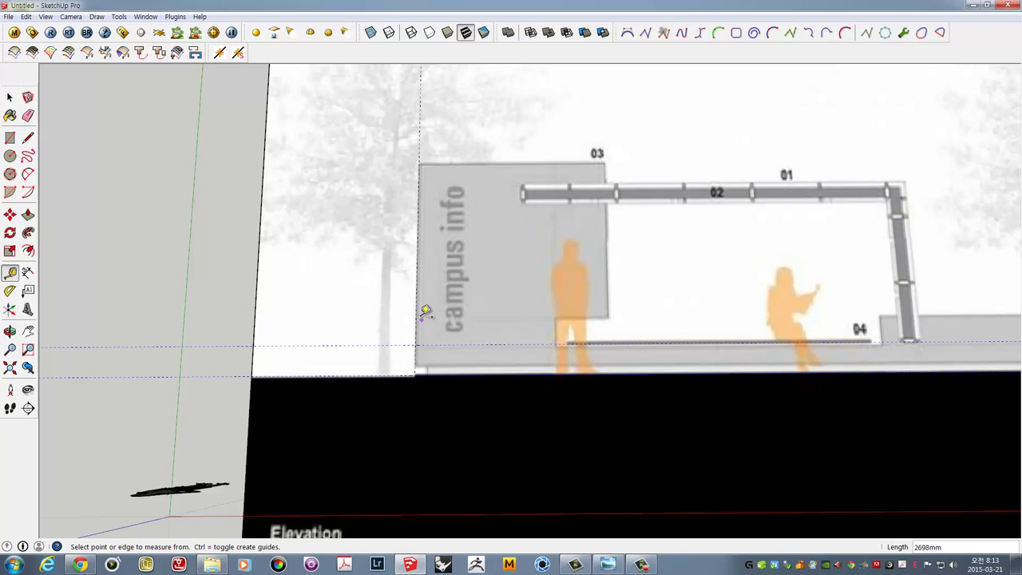
pyautogui.click(416, 298)
pyautogui.write('2300')
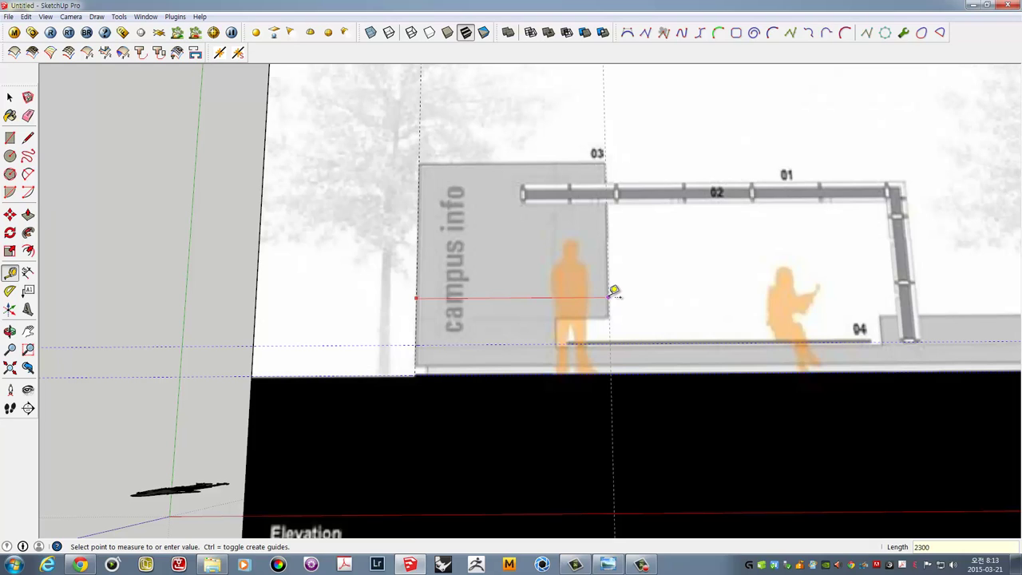
pyautogui.click(615, 291)
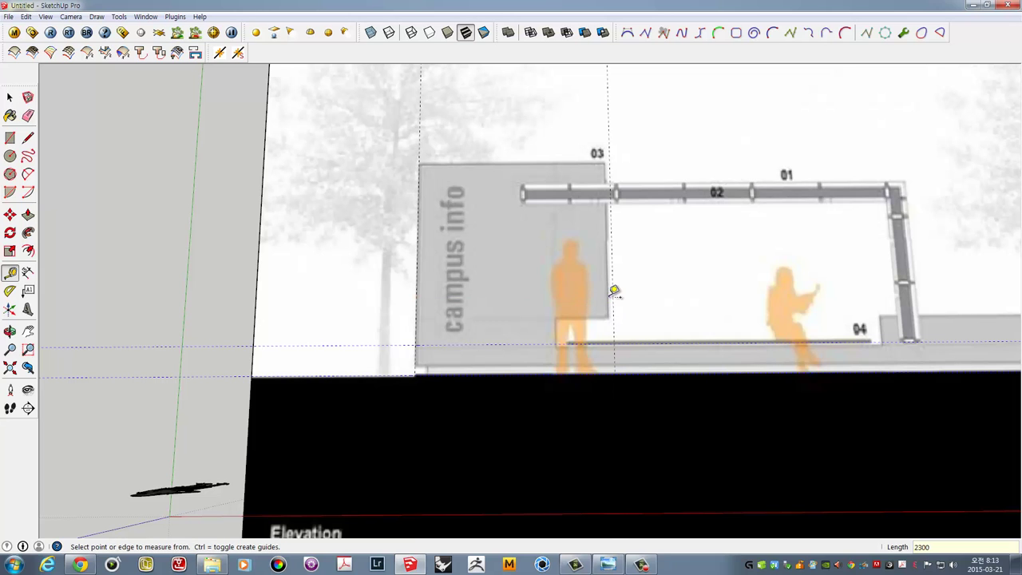
pyautogui.moveTo(669, 263); pyautogui.dragTo(503, 254, button='middle')
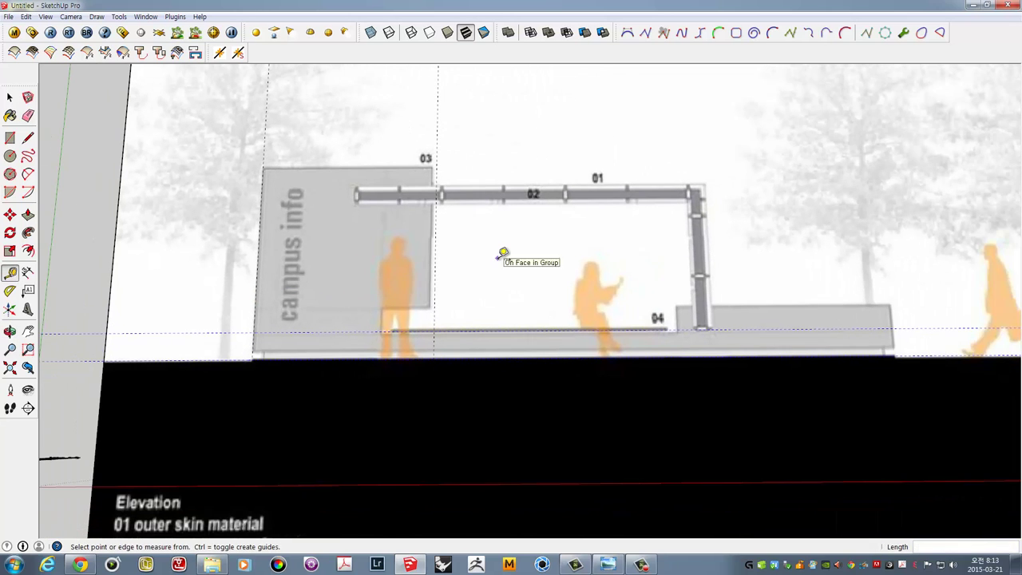
# Add guides 2600 up at the sign top, 8200 at the bench end, and 2700 at the post
pyautogui.click(199, 360)
pyautogui.write('2600')
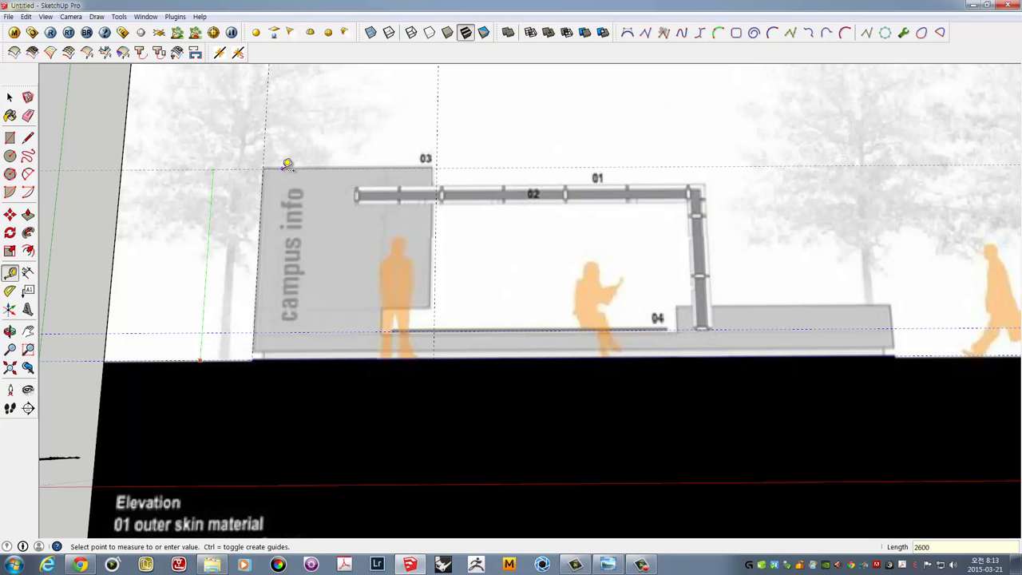
pyautogui.press('Return')
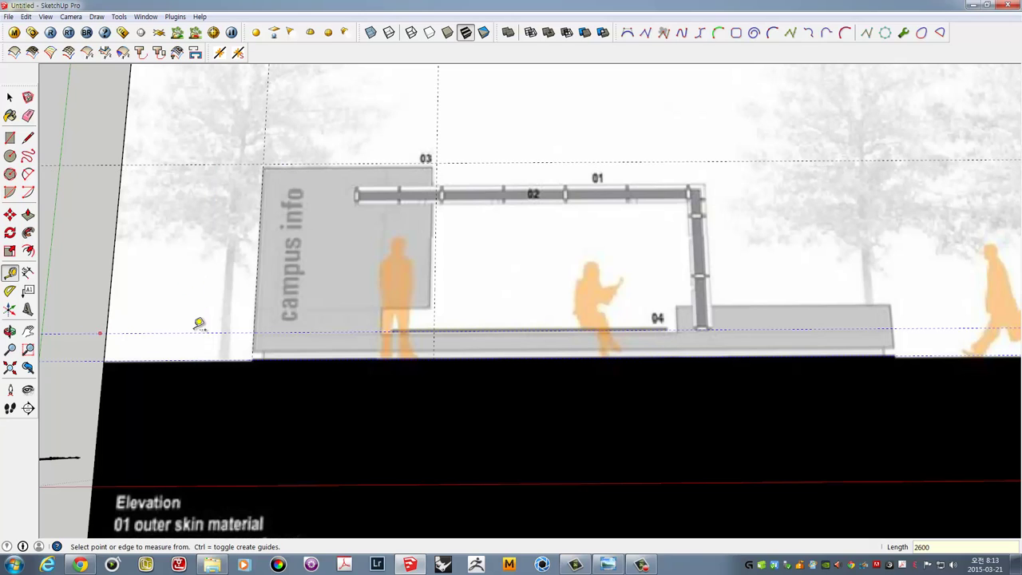
pyautogui.click(257, 304)
pyautogui.write('8200')
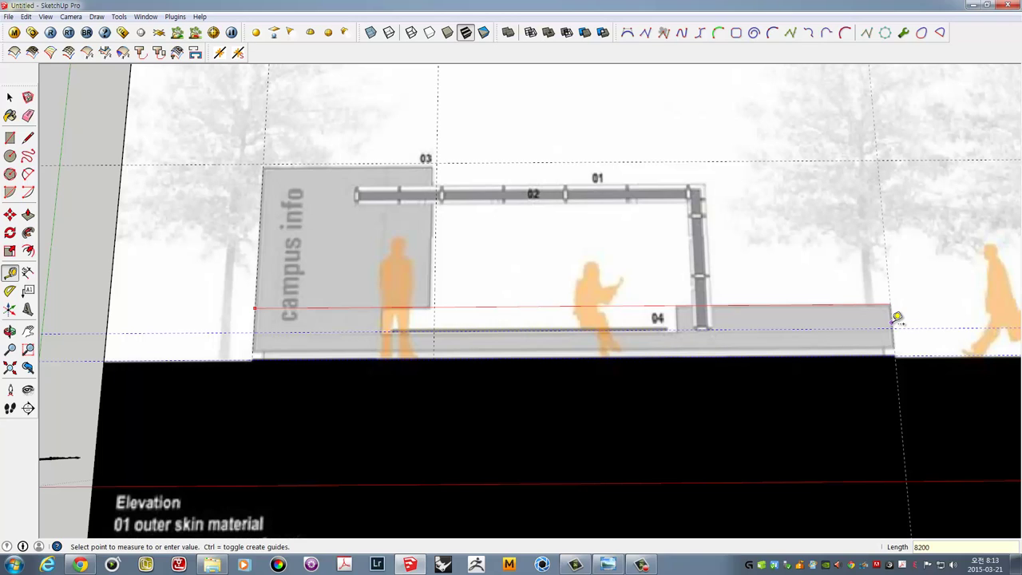
pyautogui.click(897, 317)
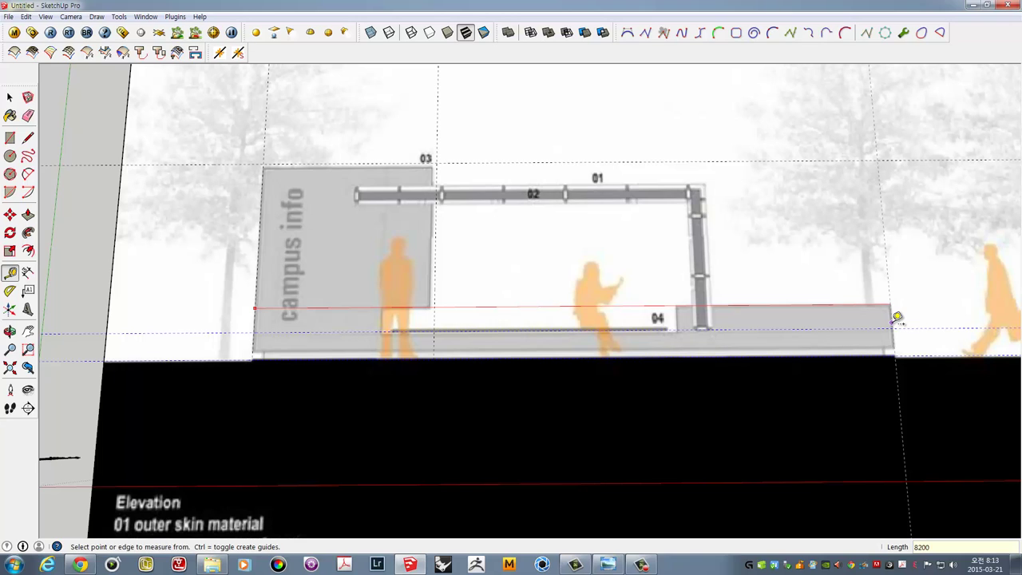
pyautogui.click(892, 275)
pyautogui.write('2700')
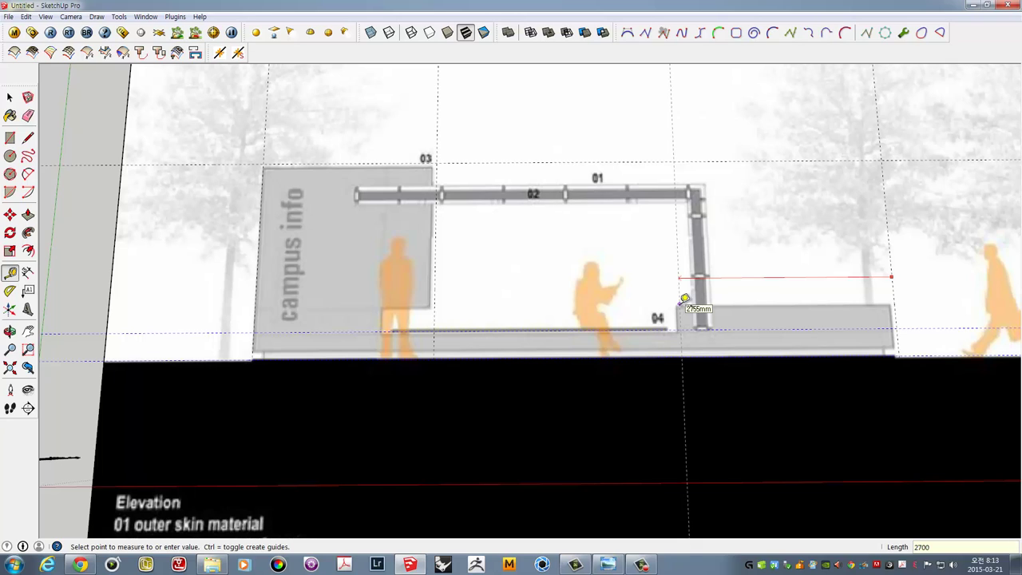
pyautogui.press('Return')
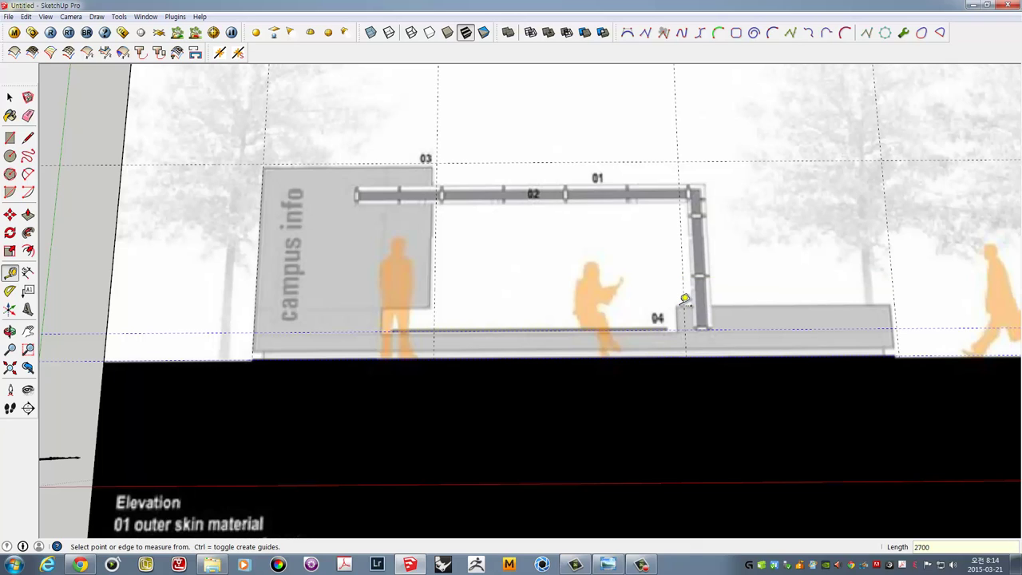
# Add guides 1700 up at the canopy and 250 for the canopy thickness
pyautogui.rightClick(610, 212)
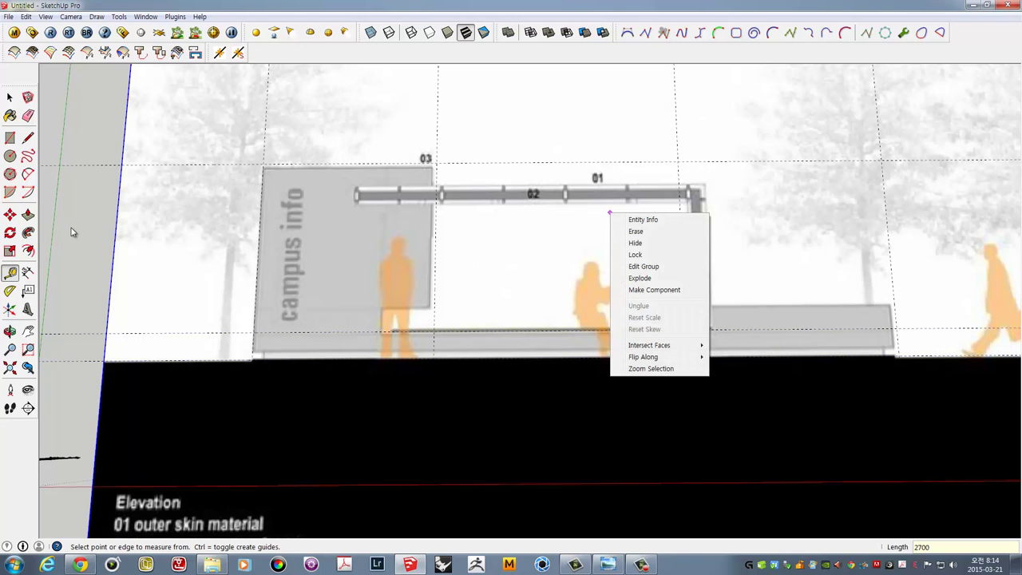
pyautogui.click(316, 260)
pyautogui.click(364, 328)
pyautogui.write('1700')
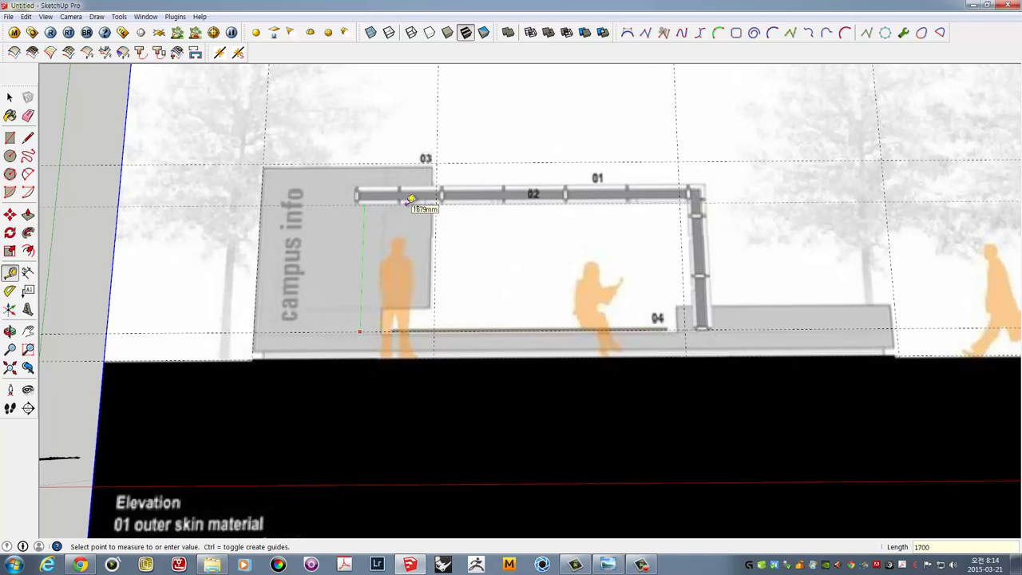
pyautogui.press('Return')
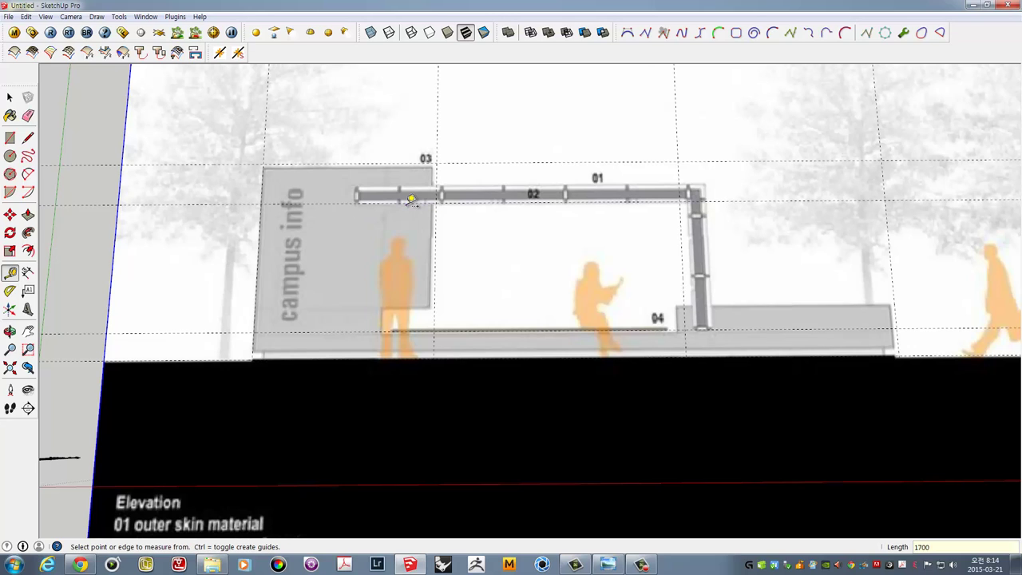
pyautogui.click(474, 202)
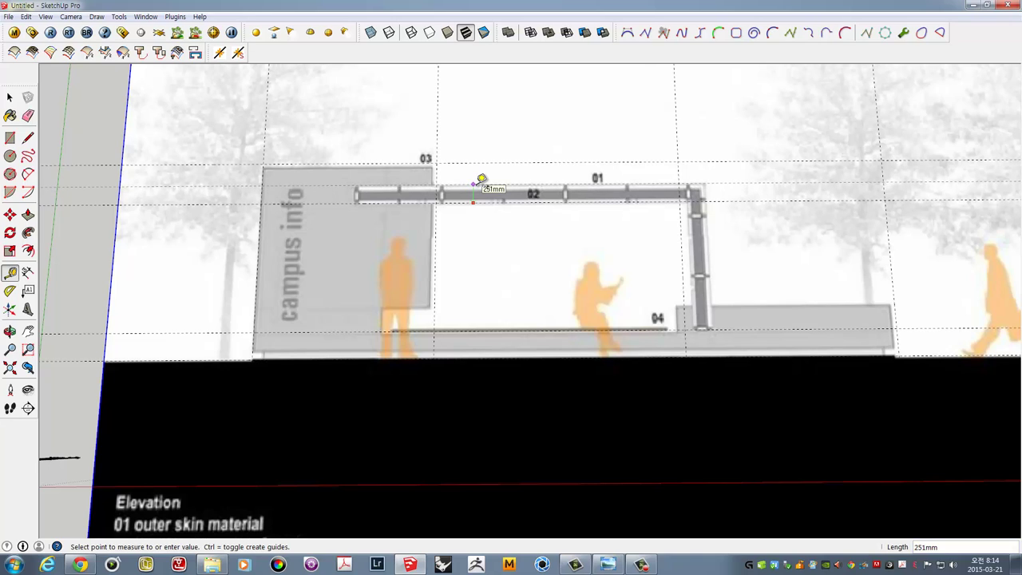
pyautogui.write('250')
pyautogui.press('Return')
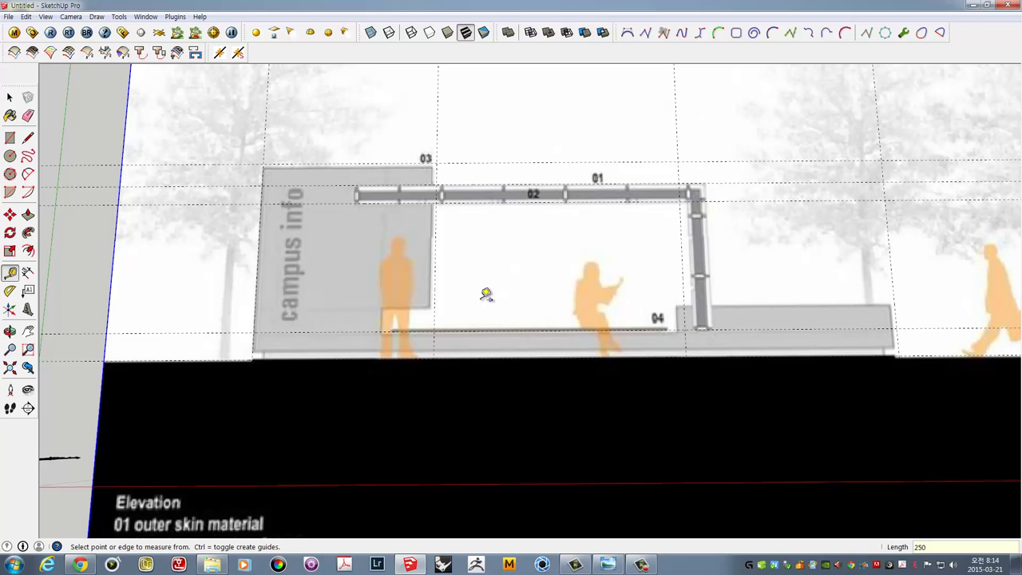
# Add 200 and 250 guides across the post
pyautogui.click(685, 295)
pyautogui.write('200')
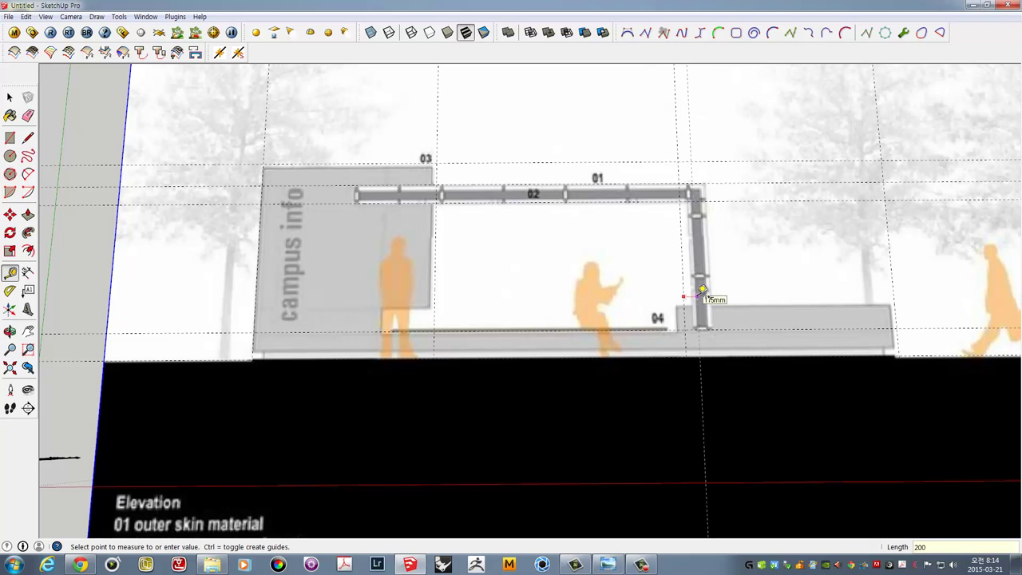
pyautogui.click(701, 292)
pyautogui.click(701, 281)
pyautogui.write('250')
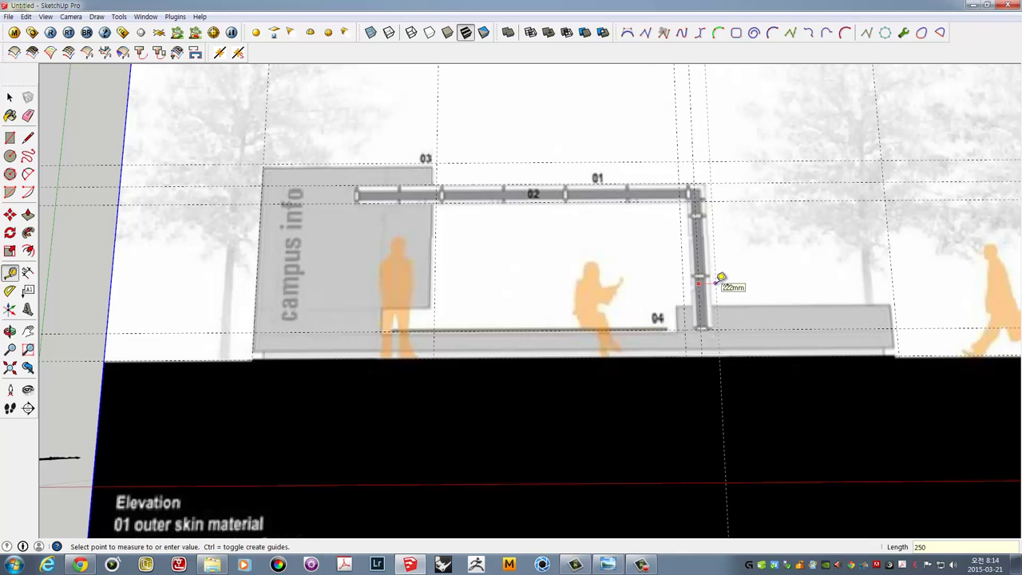
pyautogui.click(721, 277)
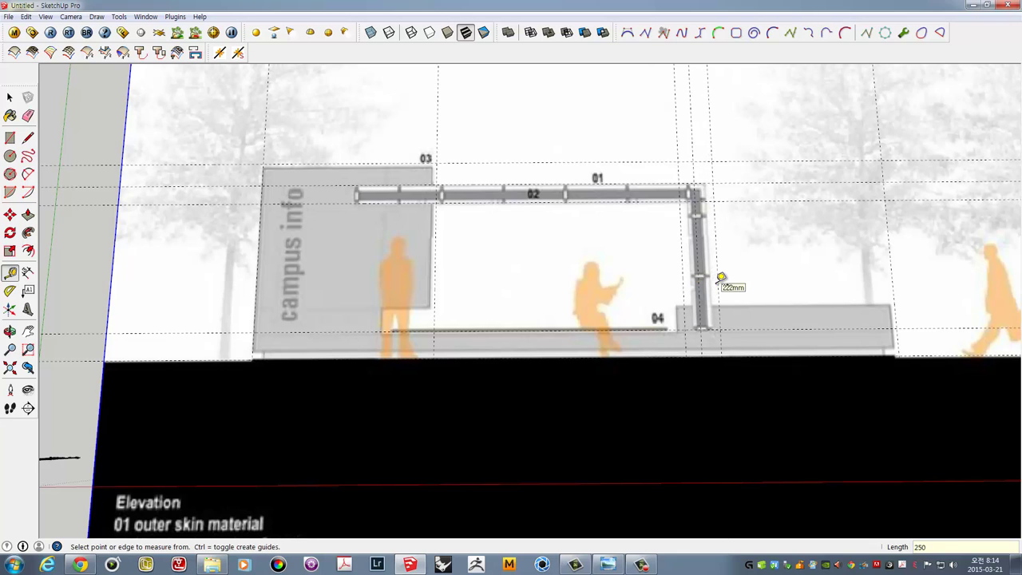
pyautogui.rightClick(612, 286)
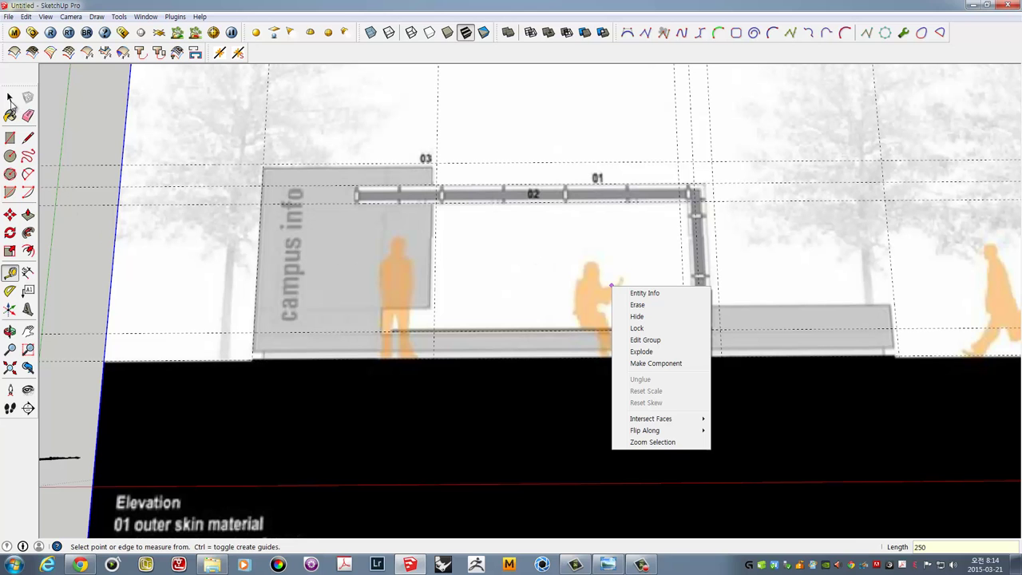
pyautogui.click(11, 99)
pyautogui.moveTo(270, 232)
pyautogui.mouseDown(button='middle')
pyautogui.moveTo(471, 210)
pyautogui.moveTo(507, 272)
pyautogui.moveTo(461, 229)
pyautogui.moveTo(479, 230)
pyautogui.mouseUp(button='middle')
pyautogui.scroll(3, 509, 257)
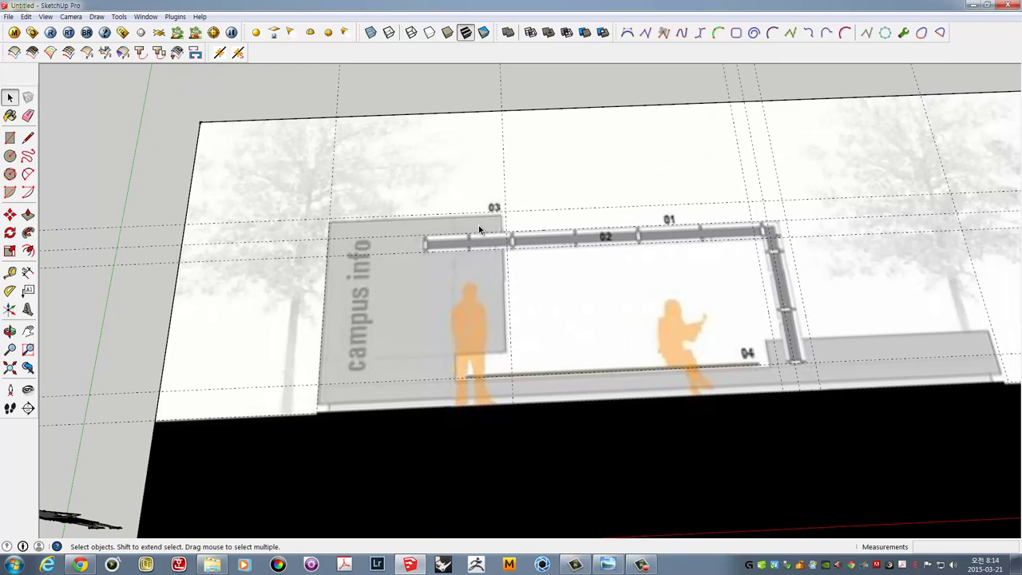
pyautogui.click(367, 188)
pyautogui.scroll(-3, 369, 205)
pyautogui.moveTo(368, 207); pyautogui.dragTo(408, 259, button='middle')
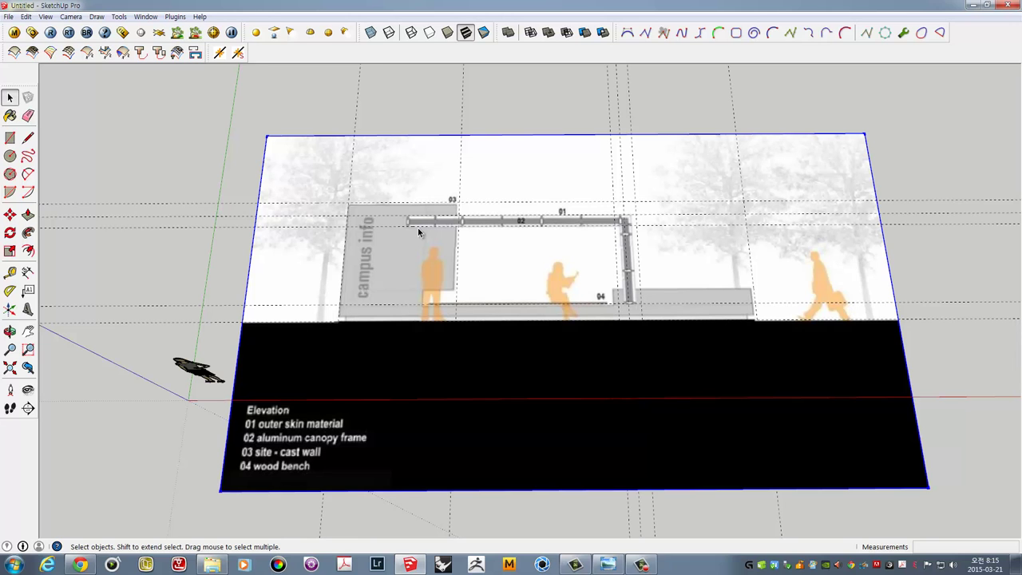
pyautogui.moveTo(418, 228); pyautogui.dragTo(406, 250, button='middle')
pyautogui.scroll(3, 394, 266)
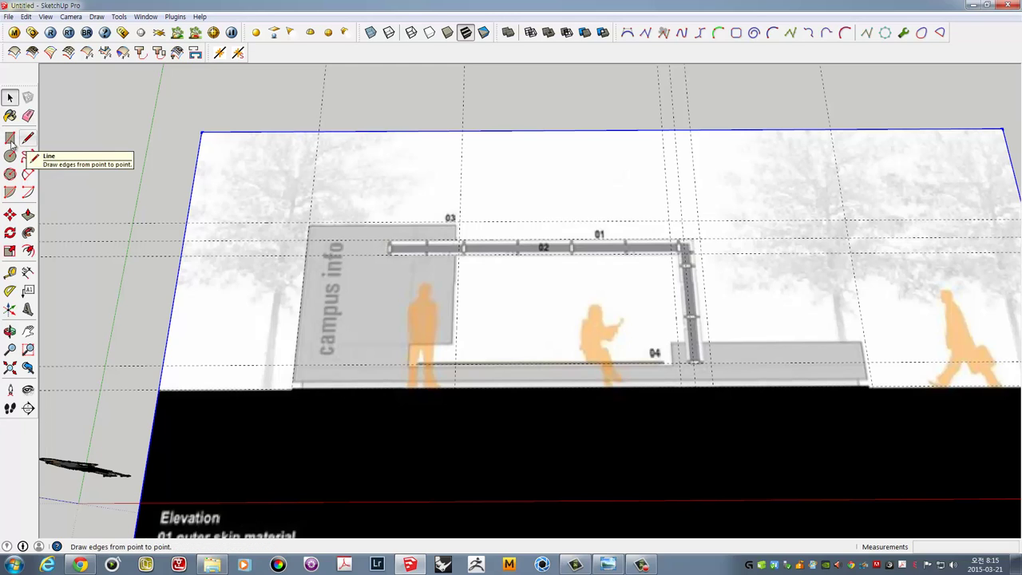
# Trace a first rectangle over the campus info panel and measure from its bottom corner
pyautogui.click(11, 139)
pyautogui.click(309, 223)
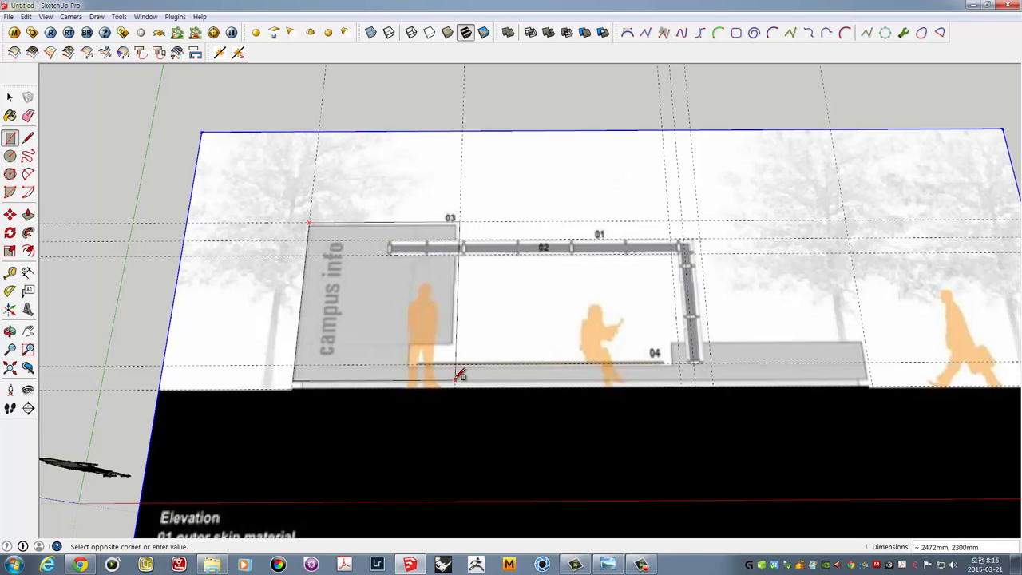
pyautogui.click(456, 349)
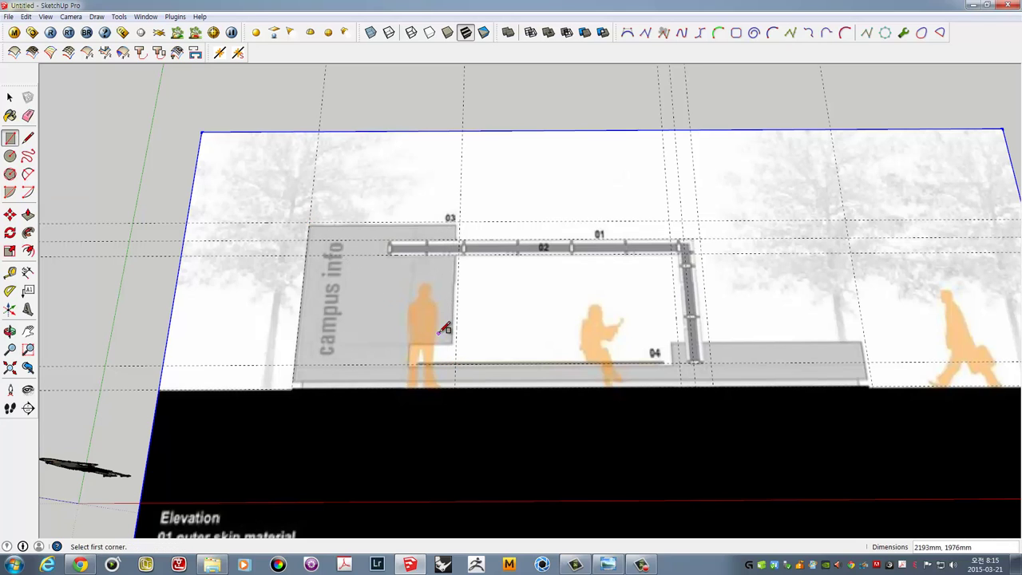
pyautogui.scroll(3, 119, 292)
pyautogui.scroll(1, 119, 292)
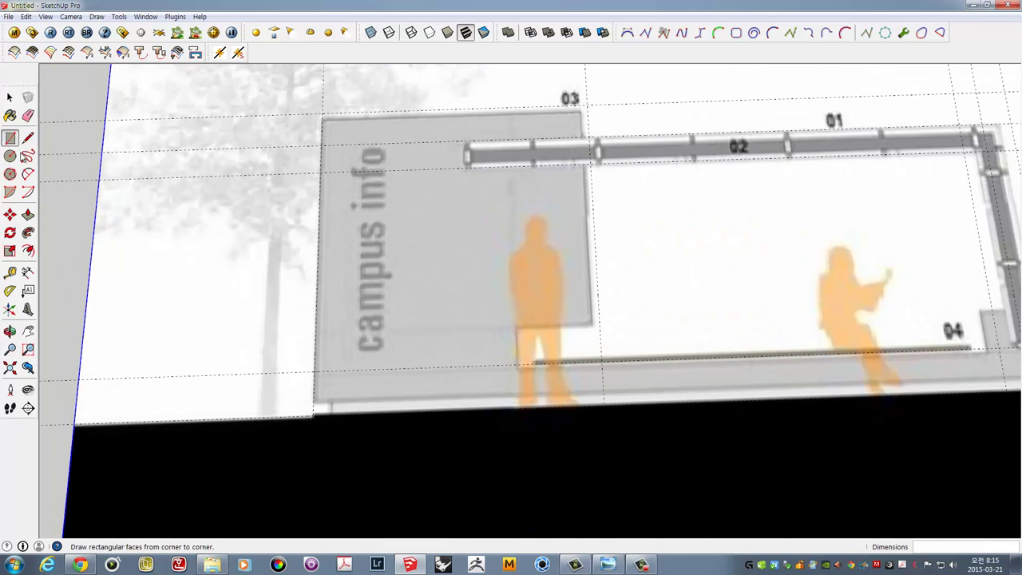
pyautogui.click(9, 272)
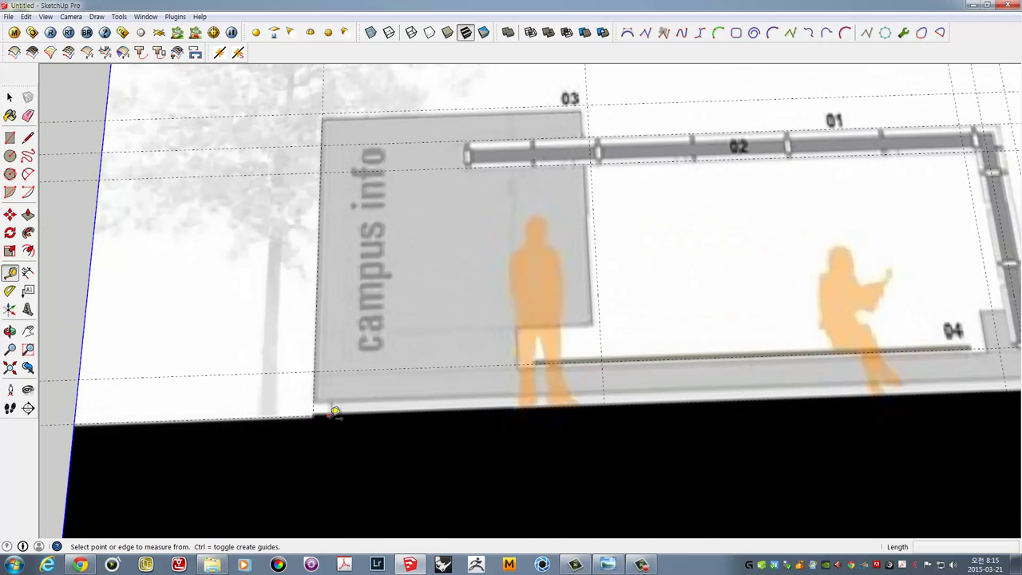
pyautogui.click(334, 412)
pyautogui.write('100')
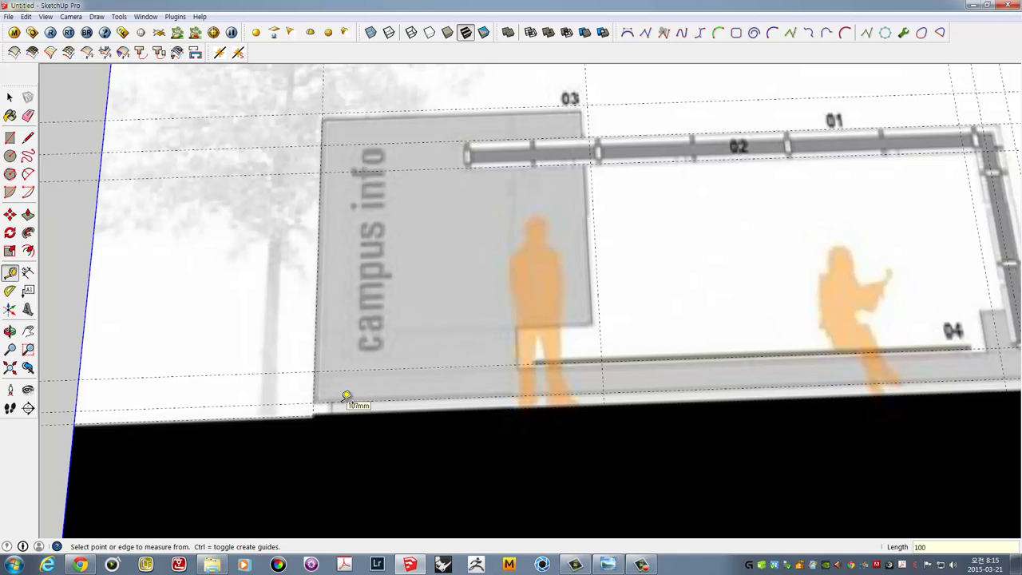
# Draw the 2500 × 2300 mm wall rectangle from the wall's top-left corner
pyautogui.click(9, 138)
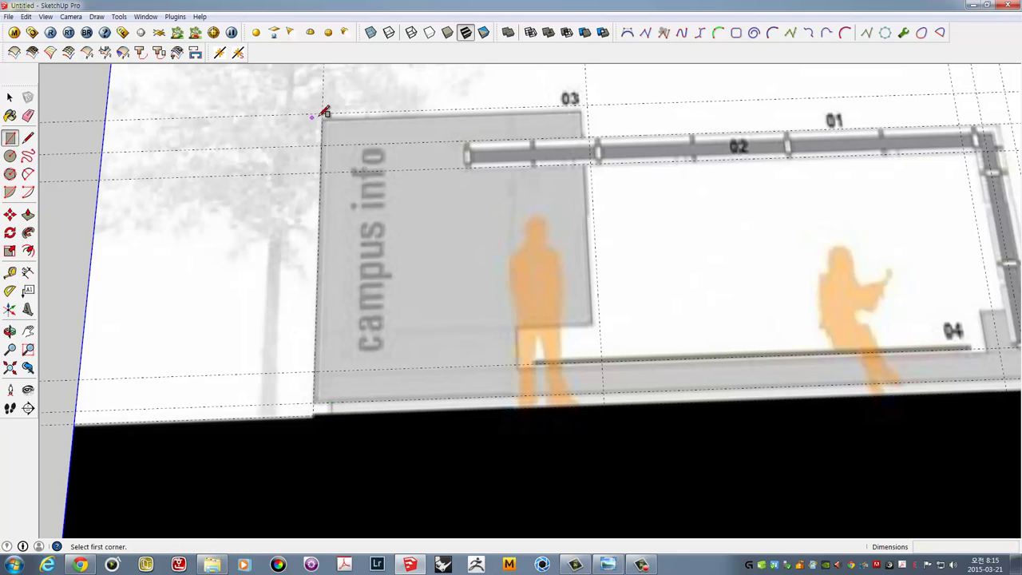
pyautogui.click(322, 113)
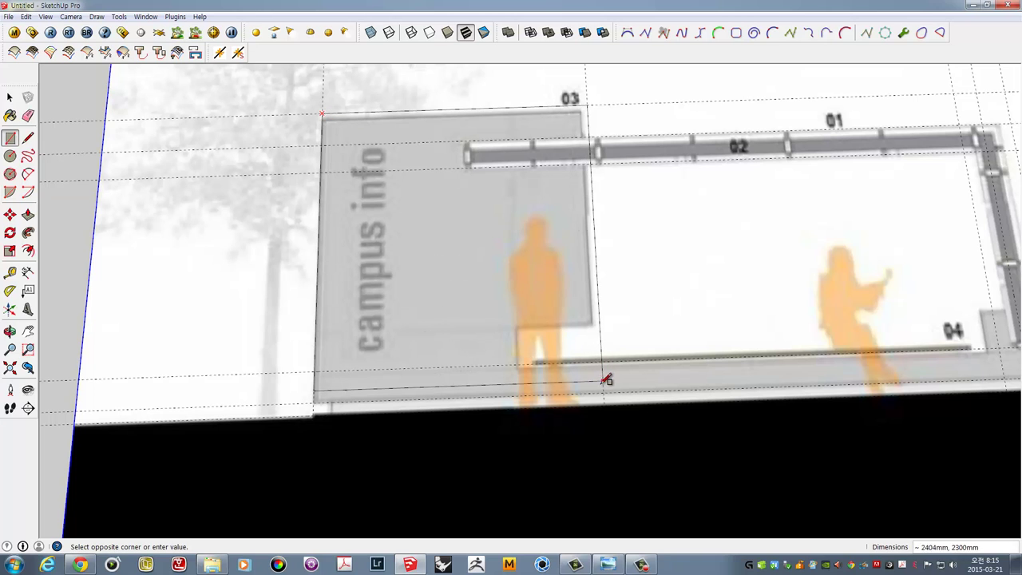
pyautogui.write('2500,2300')
pyautogui.press('Return')
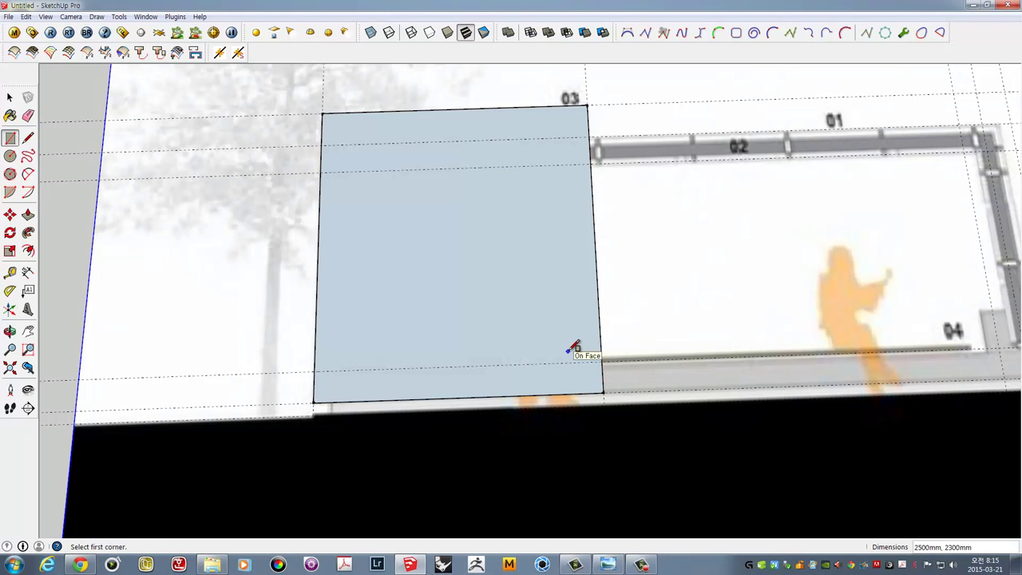
# Draw the long 5900 × 250 mm strip along the bench base
pyautogui.moveTo(584, 317)
pyautogui.mouseDown(button='middle')
pyautogui.moveTo(533, 257)
pyautogui.moveTo(384, 287)
pyautogui.mouseUp(button='middle')
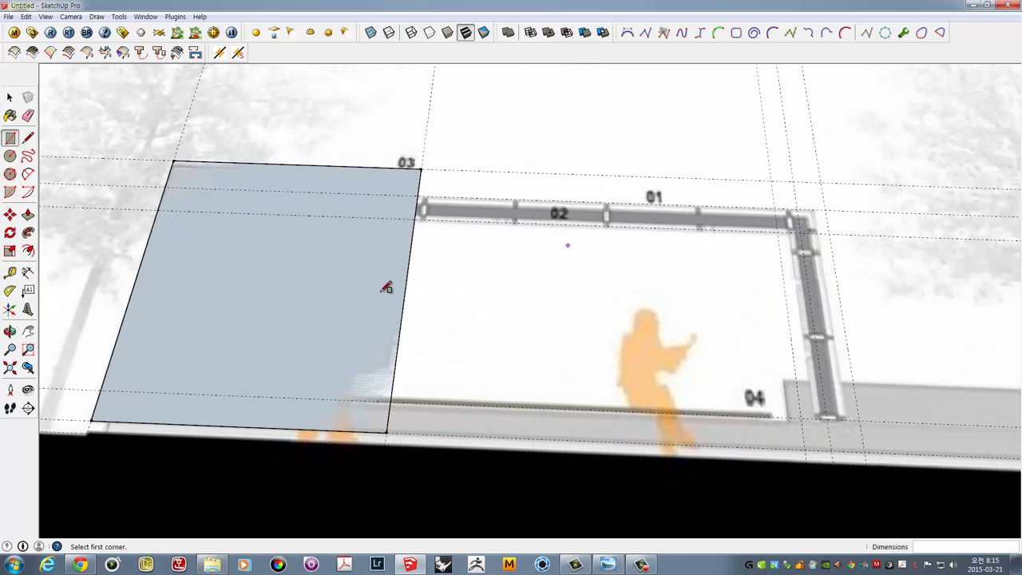
pyautogui.scroll(-2, 391, 369)
pyautogui.click(387, 373)
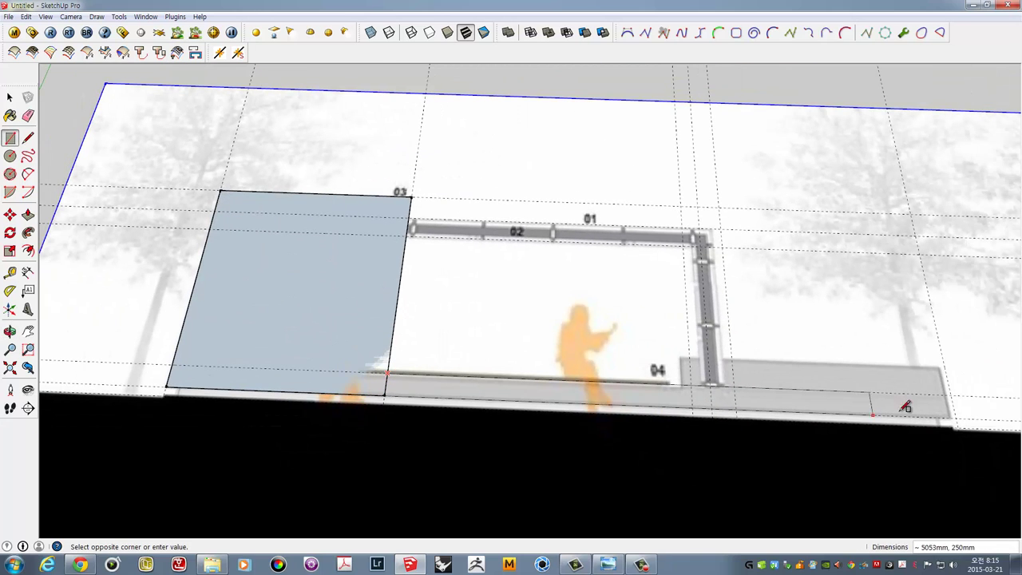
pyautogui.click(961, 412)
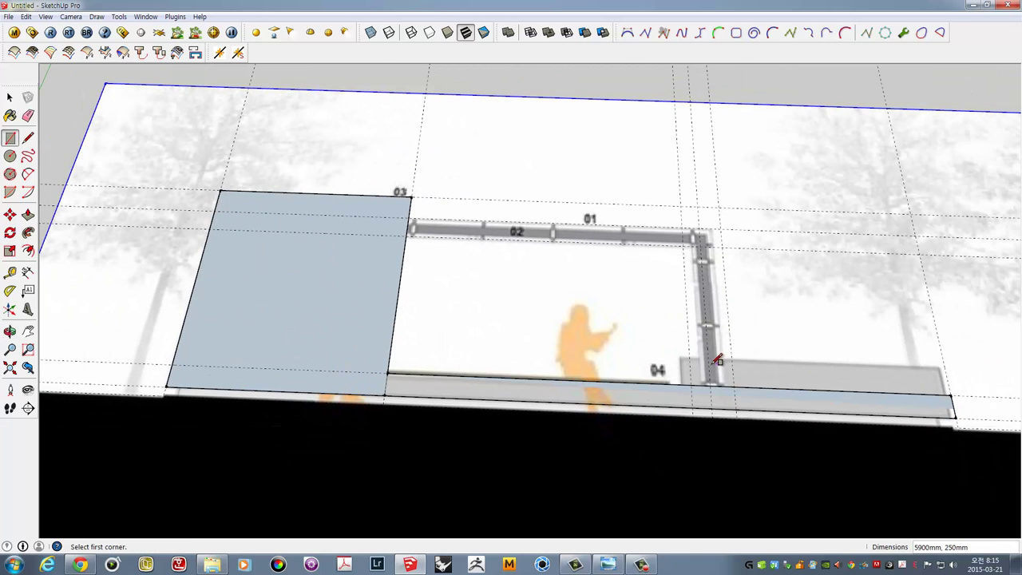
pyautogui.moveTo(711, 358)
pyautogui.mouseDown(button='middle')
pyautogui.moveTo(616, 355)
pyautogui.moveTo(673, 370)
pyautogui.mouseUp(button='middle')
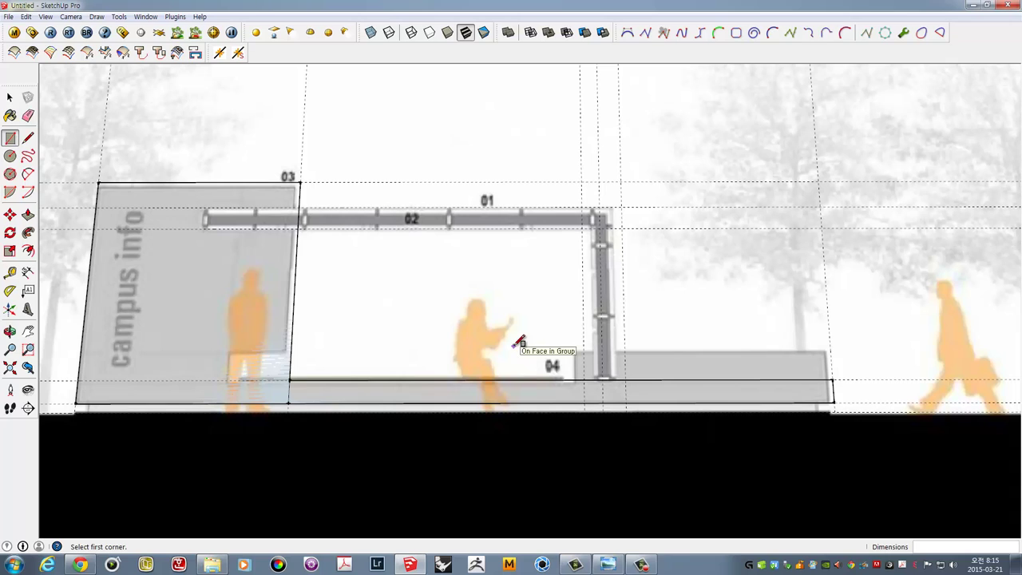
# Place a Tape Measure guide 300 mm above the bench base
pyautogui.press('t')
pyautogui.click(675, 380)
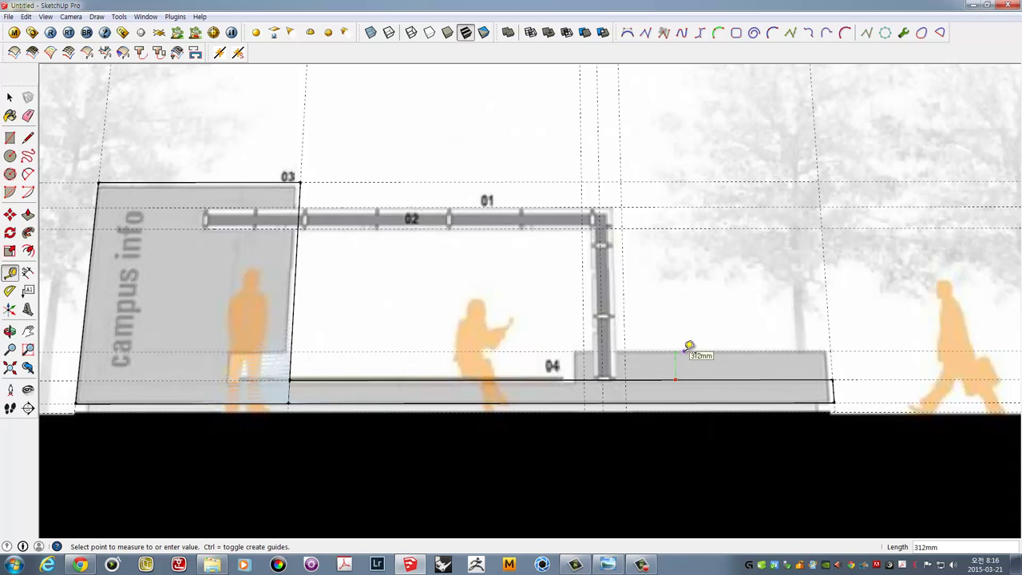
pyautogui.write('300')
pyautogui.press('Return')
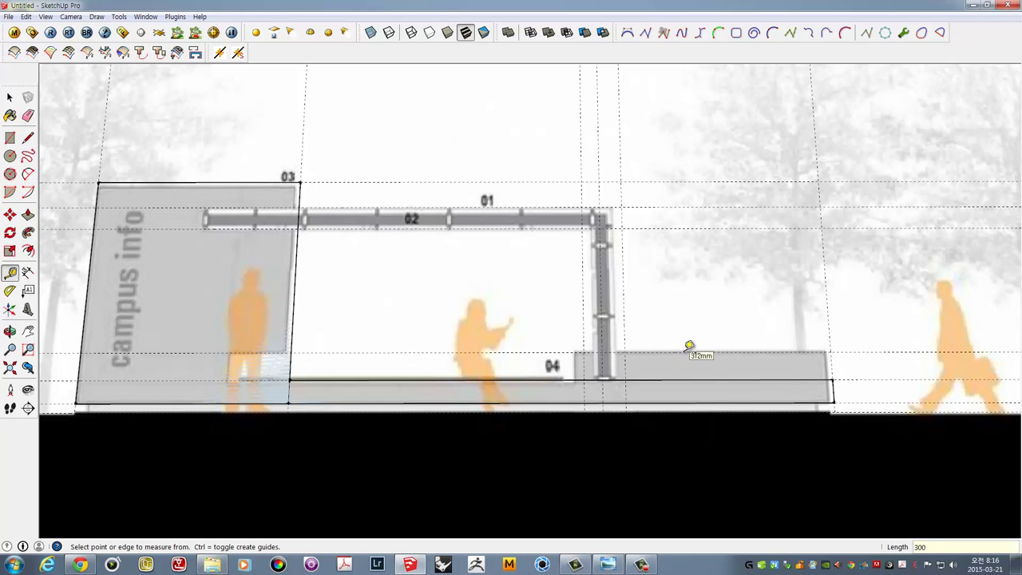
# Draw the 300 × 200 mm pillar notch and the bench block to the right end, then select the connected faces
pyautogui.click(10, 138)
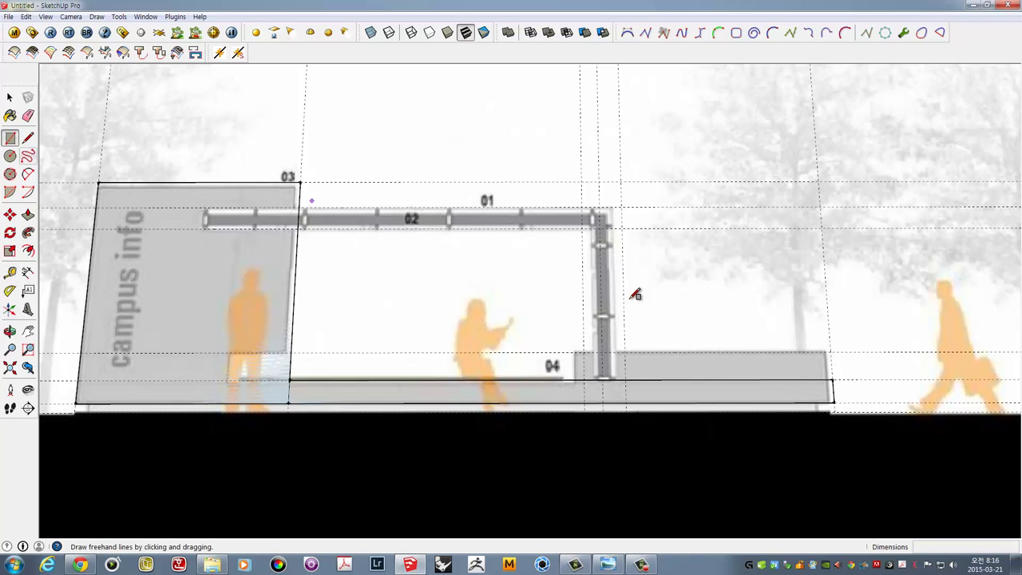
pyautogui.click(583, 351)
pyautogui.click(603, 379)
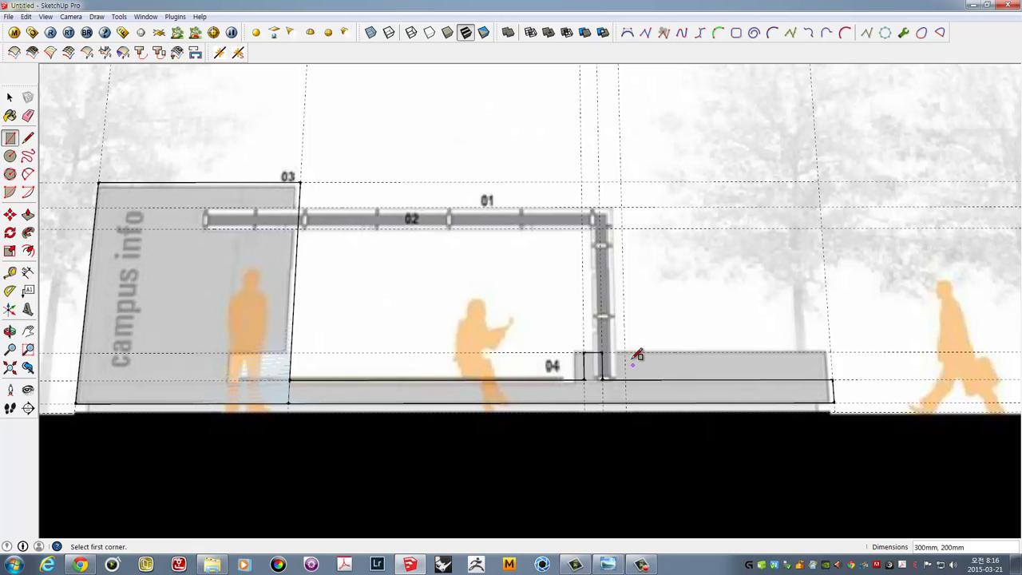
pyautogui.click(625, 352)
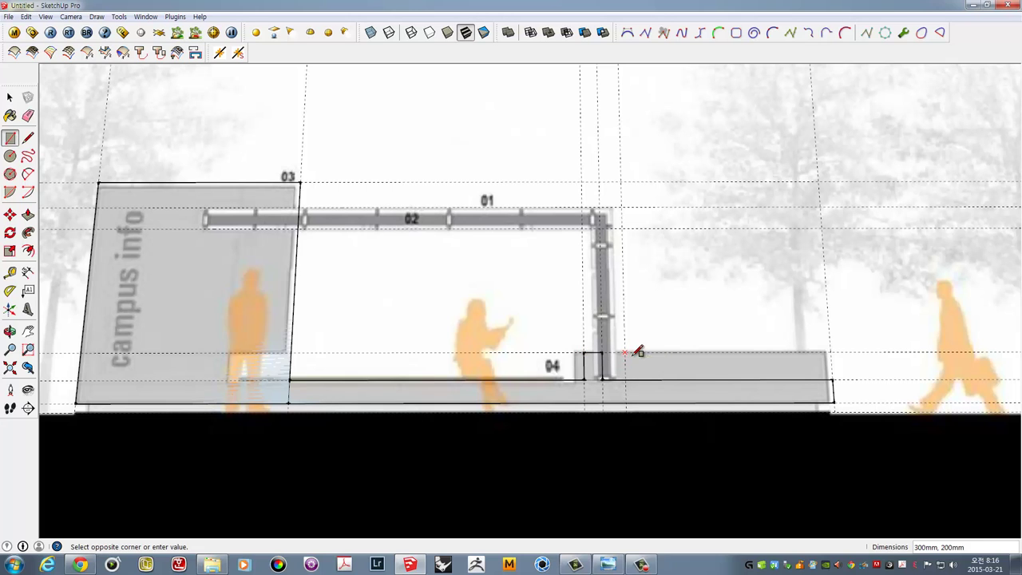
pyautogui.click(834, 379)
pyautogui.moveTo(798, 375)
pyautogui.mouseDown(button='middle')
pyautogui.moveTo(673, 369)
pyautogui.moveTo(612, 301)
pyautogui.moveTo(548, 360)
pyautogui.moveTo(416, 378)
pyautogui.moveTo(690, 172)
pyautogui.mouseUp(button='middle')
pyautogui.press('space')
pyautogui.tripleClick(650, 378)
# Lock the elevation image group in place behind the traced faces
pyautogui.scroll(-5, 411, 379)
pyautogui.moveTo(237, 139); pyautogui.dragTo(244, 142)
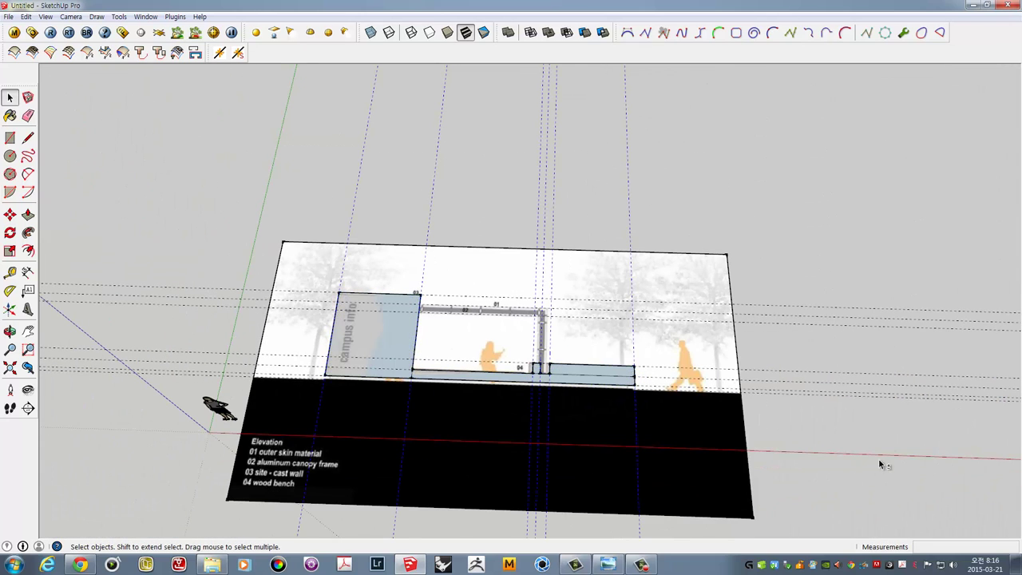
pyautogui.rightClick(757, 305)
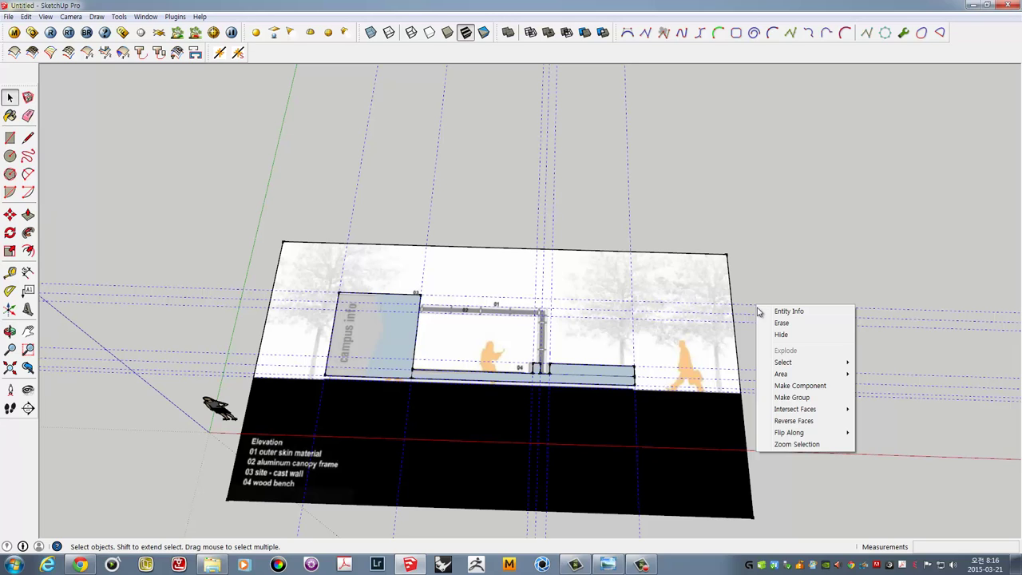
pyautogui.click(771, 250)
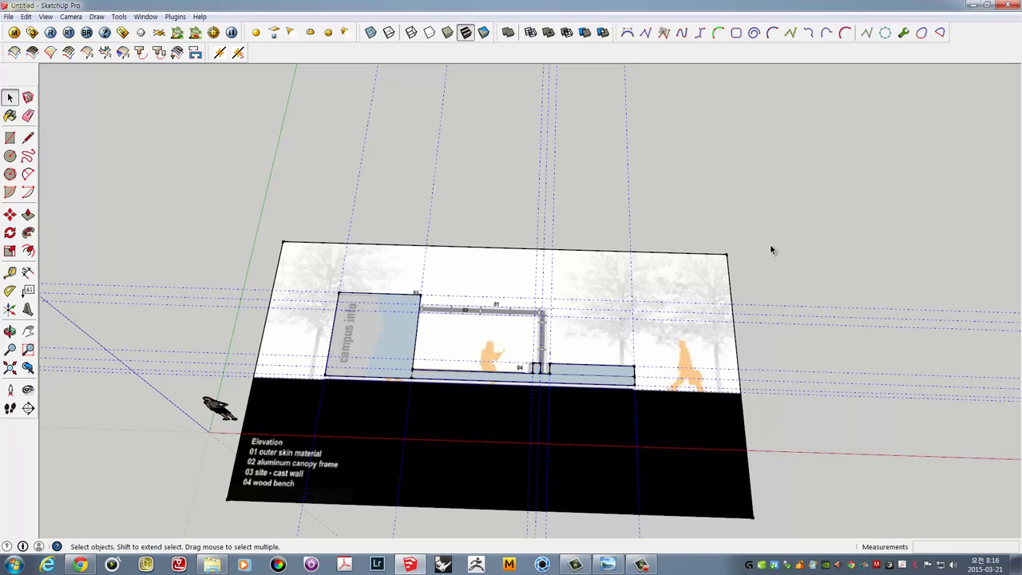
pyautogui.moveTo(714, 263); pyautogui.dragTo(711, 267)
pyautogui.rightClick(695, 268)
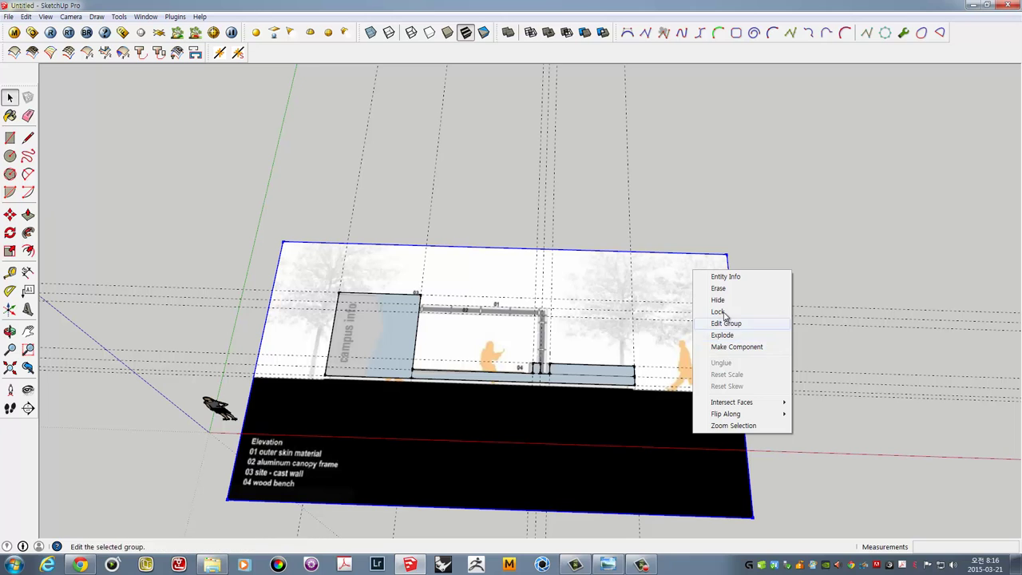
pyautogui.click(723, 311)
# Check the wall-base edge, the bench face right of the pillar and the L-shaped face
pyautogui.scroll(1, 560, 364)
pyautogui.scroll(2, 548, 365)
pyautogui.scroll(-1, 531, 343)
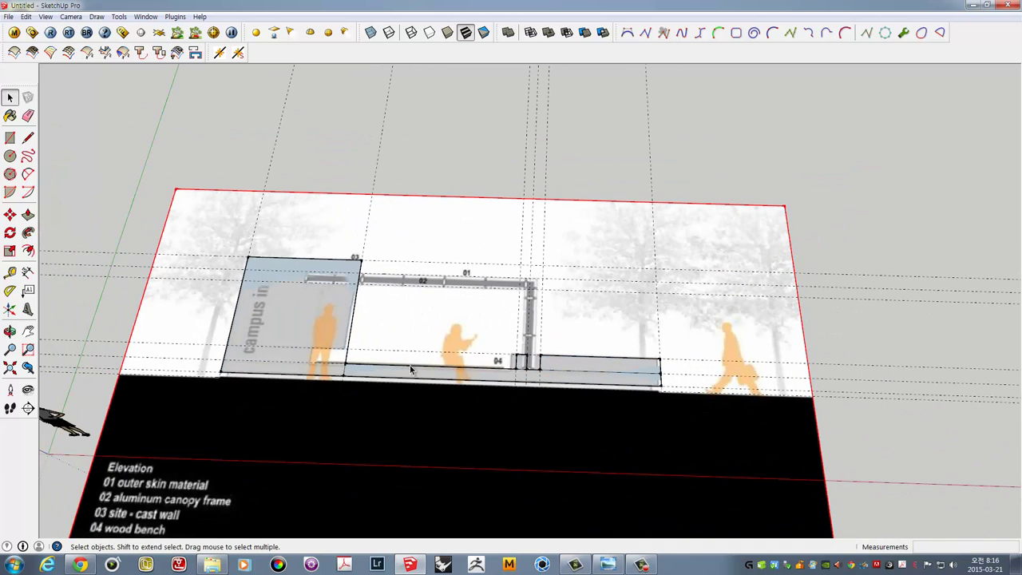
pyautogui.scroll(2, 409, 365)
pyautogui.scroll(2, 324, 378)
pyautogui.scroll(2, 326, 374)
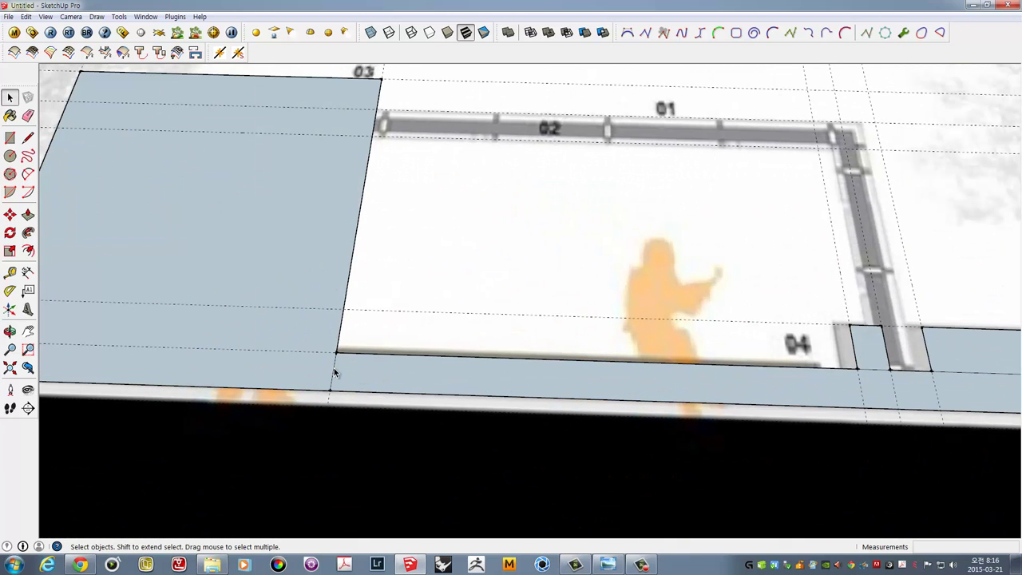
pyautogui.click(335, 372)
pyautogui.scroll(-3, 337, 369)
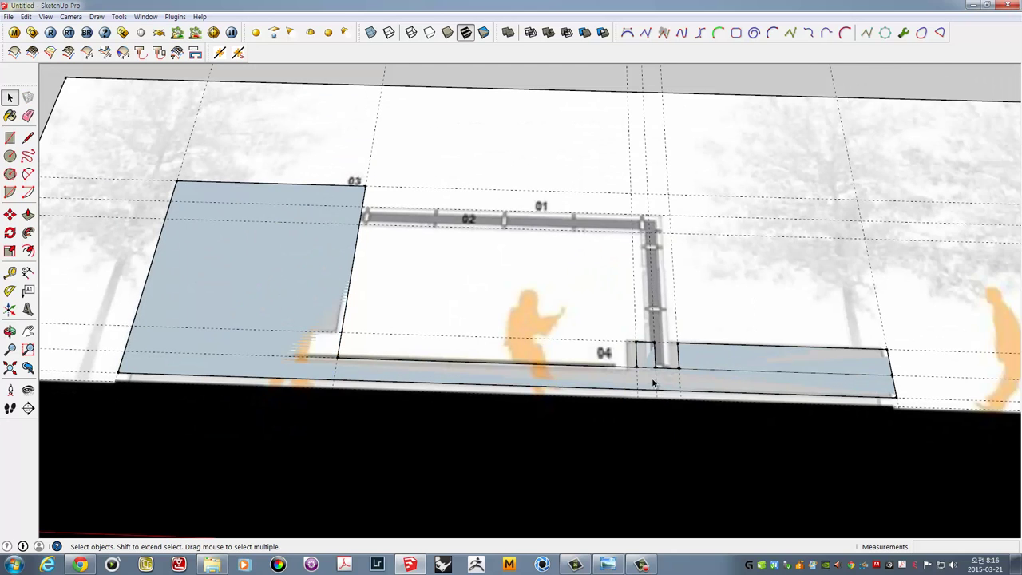
pyautogui.scroll(3, 647, 378)
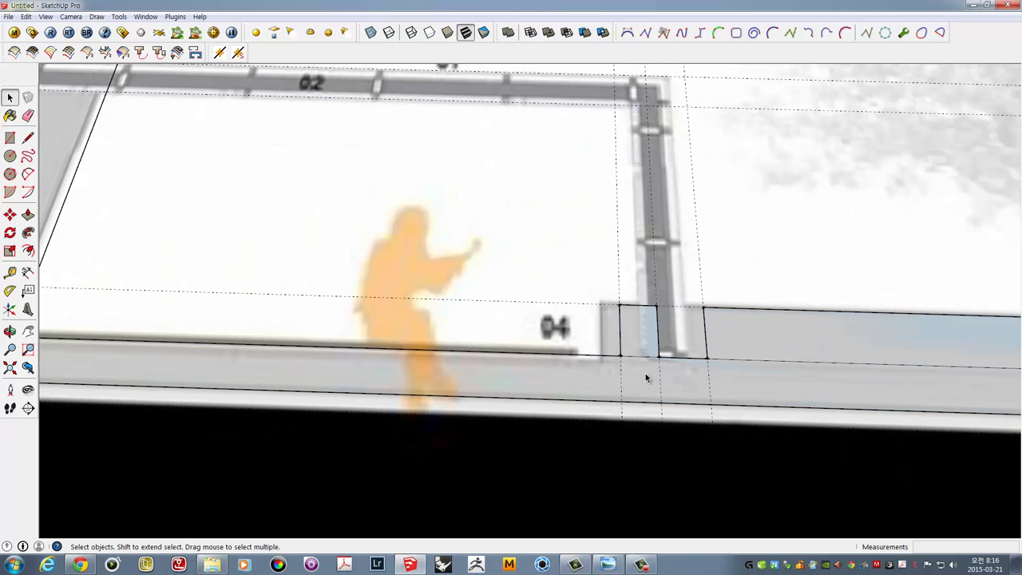
pyautogui.click(719, 357)
pyautogui.scroll(-2, 721, 364)
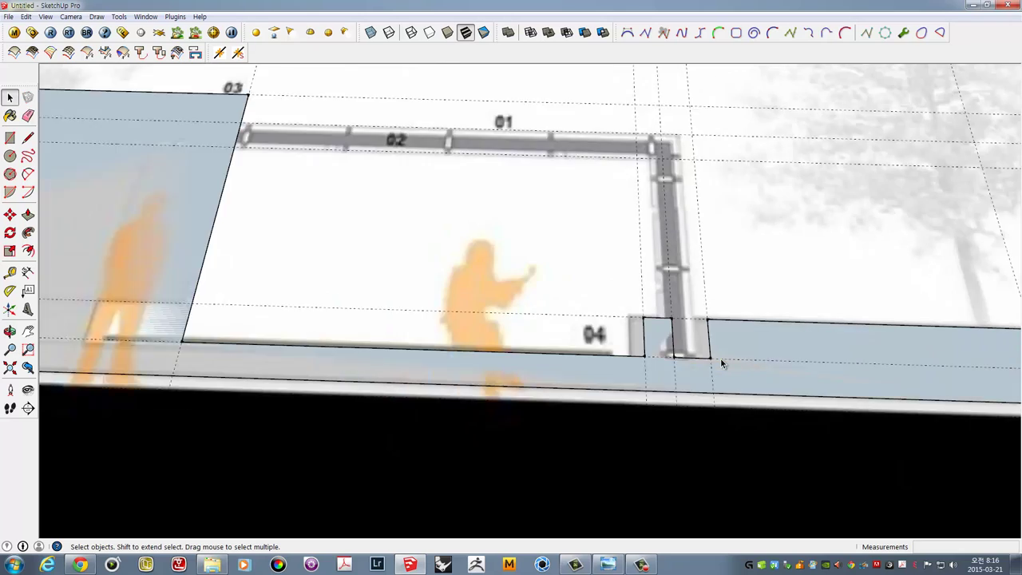
pyautogui.scroll(-2, 670, 361)
pyautogui.click(369, 299)
# Push/Pull the L-shaped wall-and-bench face up into a 500 mm-thick slab
pyautogui.moveTo(557, 301); pyautogui.dragTo(425, 283, button='middle')
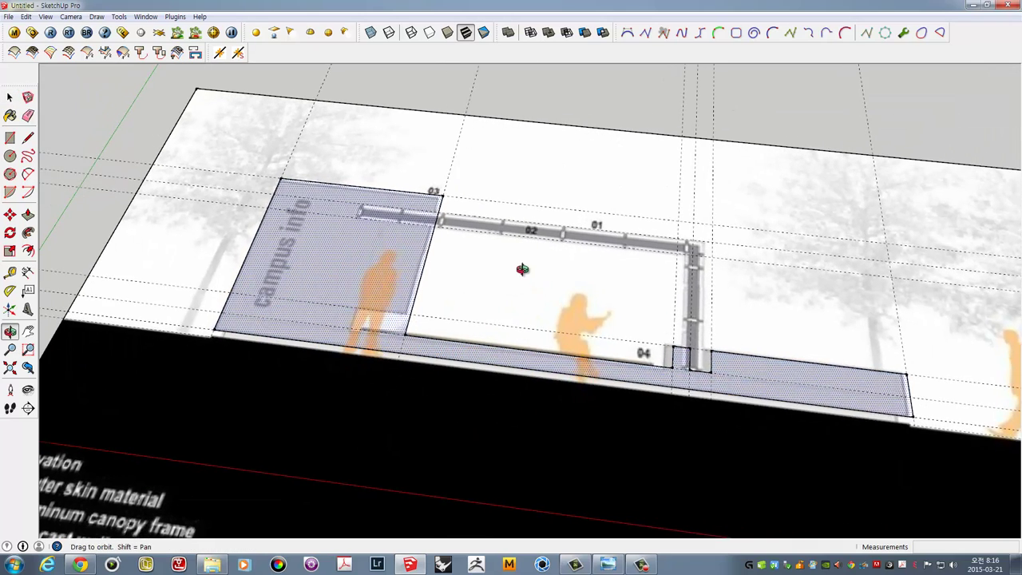
pyautogui.scroll(1, 426, 283)
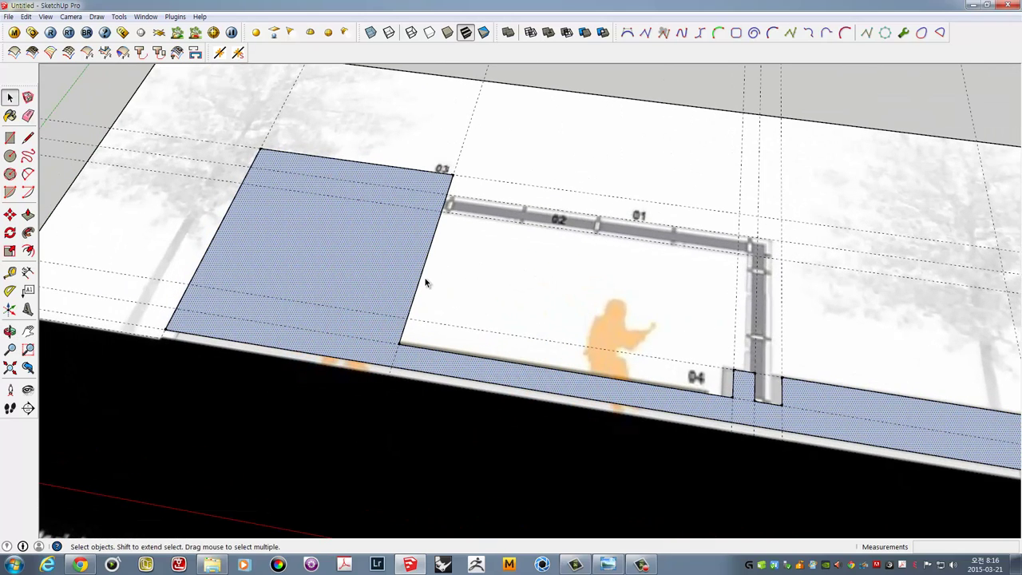
pyautogui.scroll(-1, 379, 270)
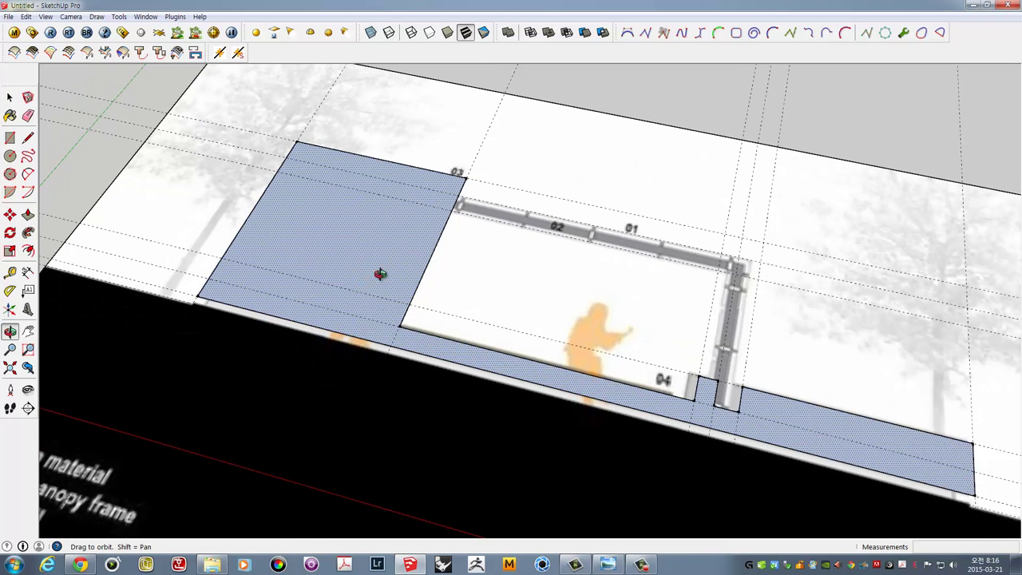
pyautogui.press('p')
pyautogui.click(390, 254)
pyautogui.write('500')
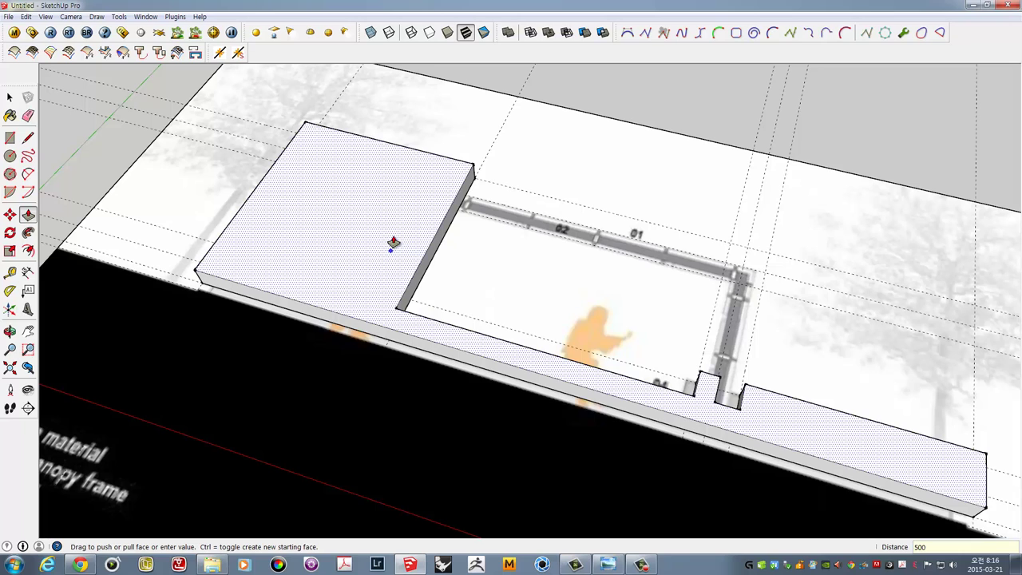
pyautogui.press('Return')
# Select all the connected slab geometry and make it a single group
pyautogui.moveTo(388, 221)
pyautogui.mouseDown(button='middle')
pyautogui.moveTo(365, 231)
pyautogui.moveTo(392, 267)
pyautogui.mouseUp(button='middle')
pyautogui.press('space')
pyautogui.tripleClick(358, 223)
pyautogui.rightClick(358, 222)
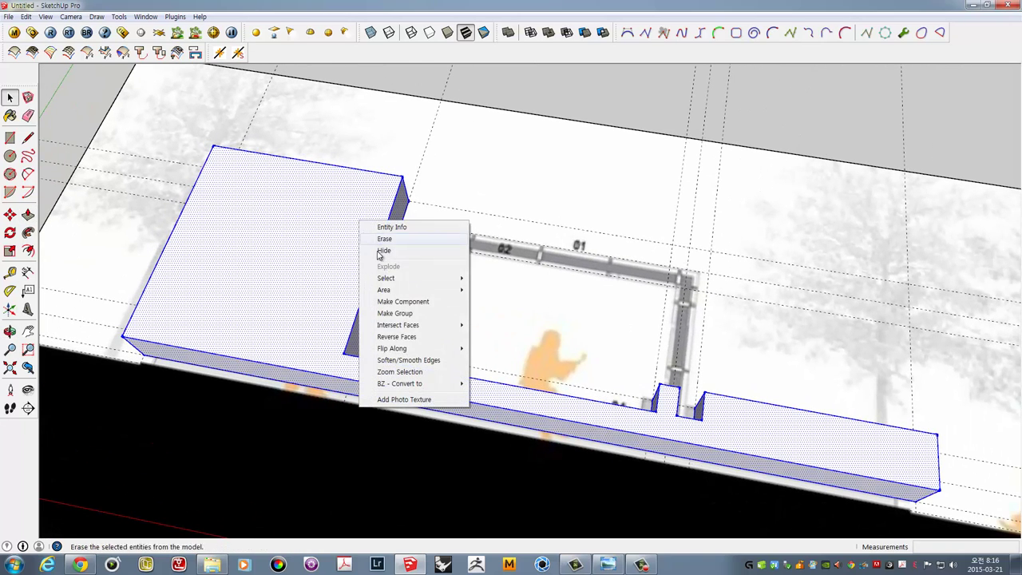
pyautogui.click(395, 314)
pyautogui.moveTo(450, 285)
pyautogui.mouseDown(button='middle')
pyautogui.moveTo(452, 197)
pyautogui.moveTo(388, 144)
pyautogui.moveTo(357, 201)
pyautogui.mouseUp(button='middle')
pyautogui.scroll(-3, 450, 194)
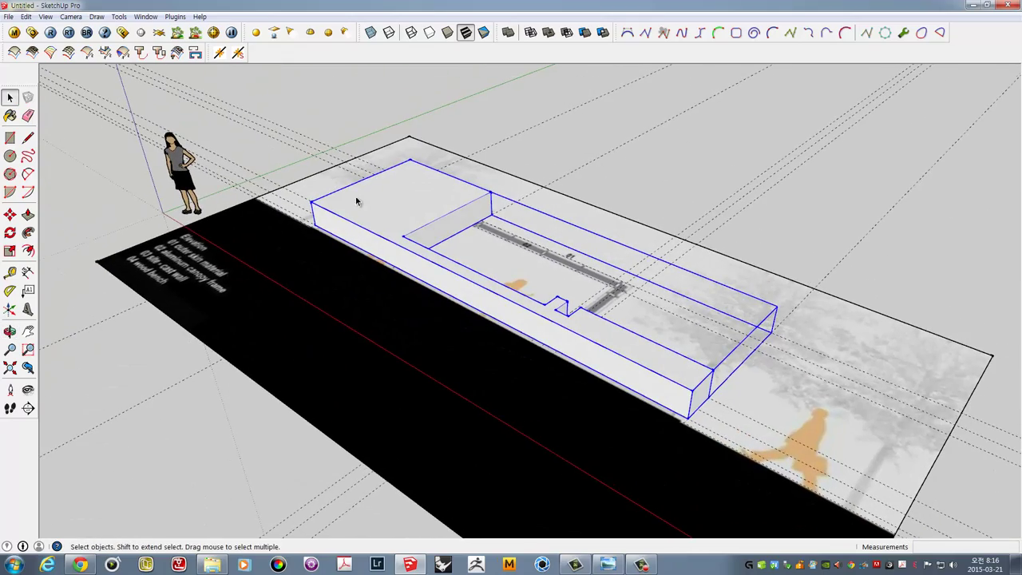
pyautogui.scroll(3, 328, 210)
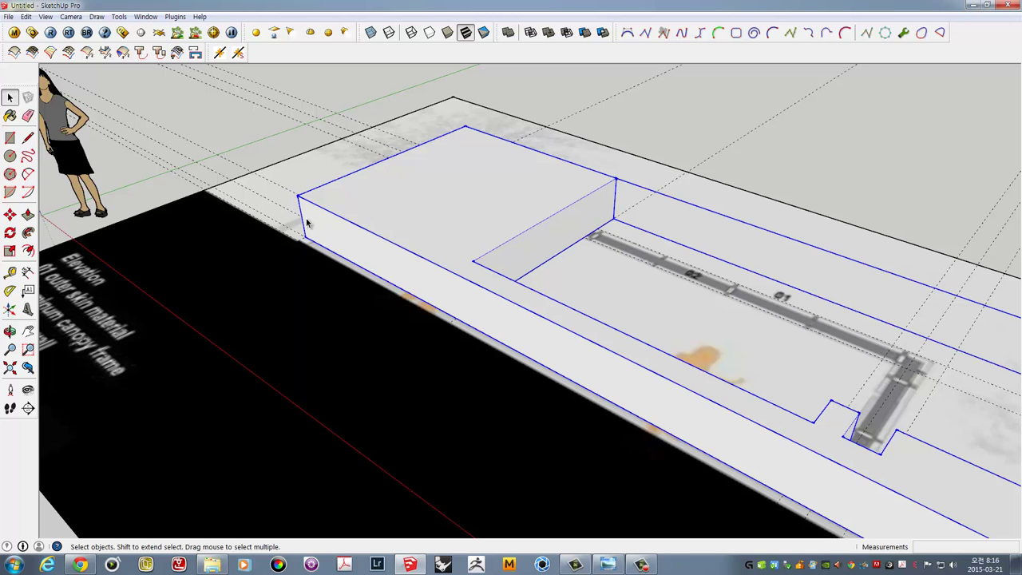
pyautogui.moveTo(308, 228); pyautogui.dragTo(136, 195, button='middle')
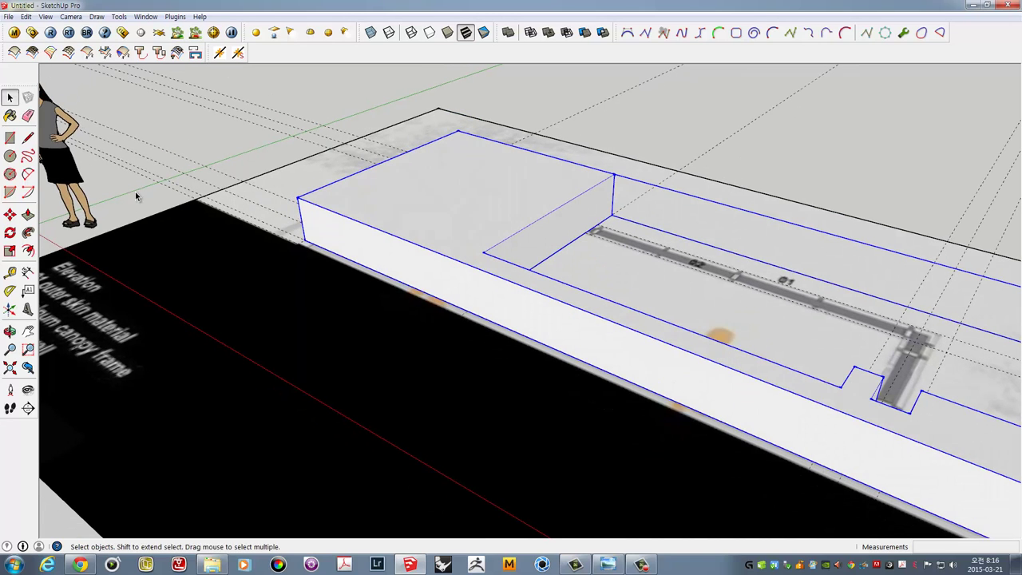
# Attempt a rotation at the slab corner, then cancel it
pyautogui.click(9, 233)
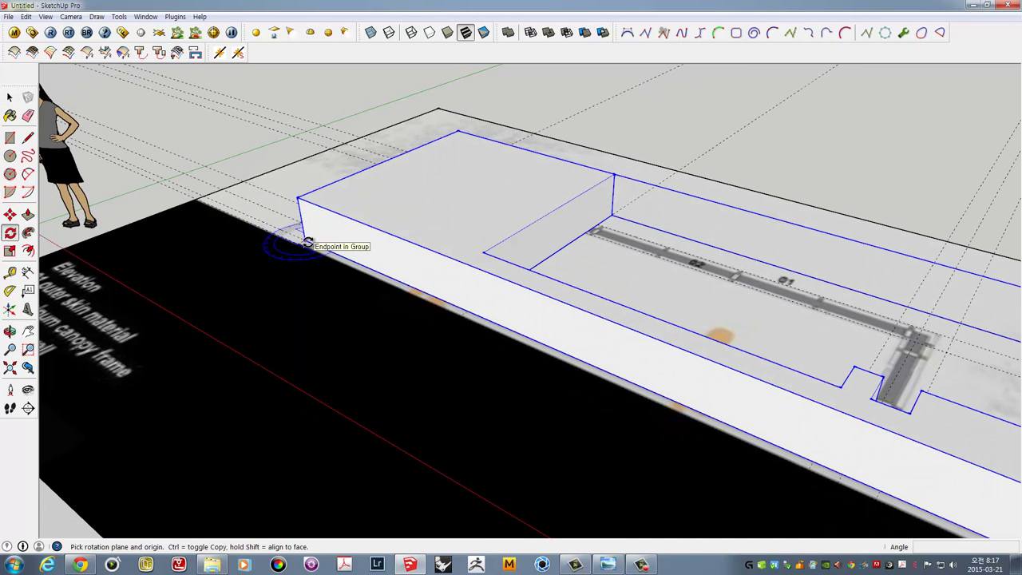
pyautogui.moveTo(304, 240); pyautogui.dragTo(352, 261)
pyautogui.click(352, 261)
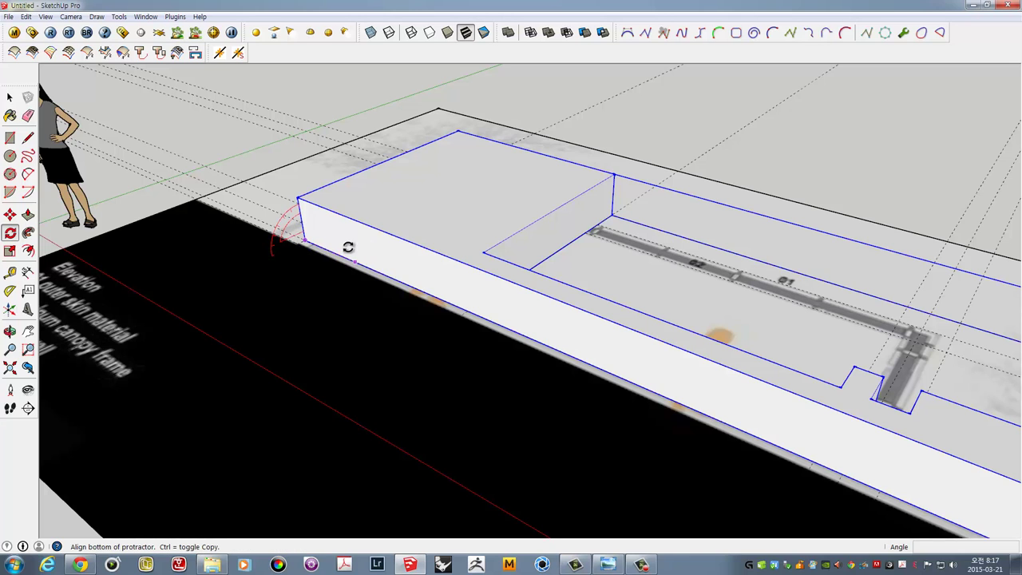
pyautogui.click(588, 122)
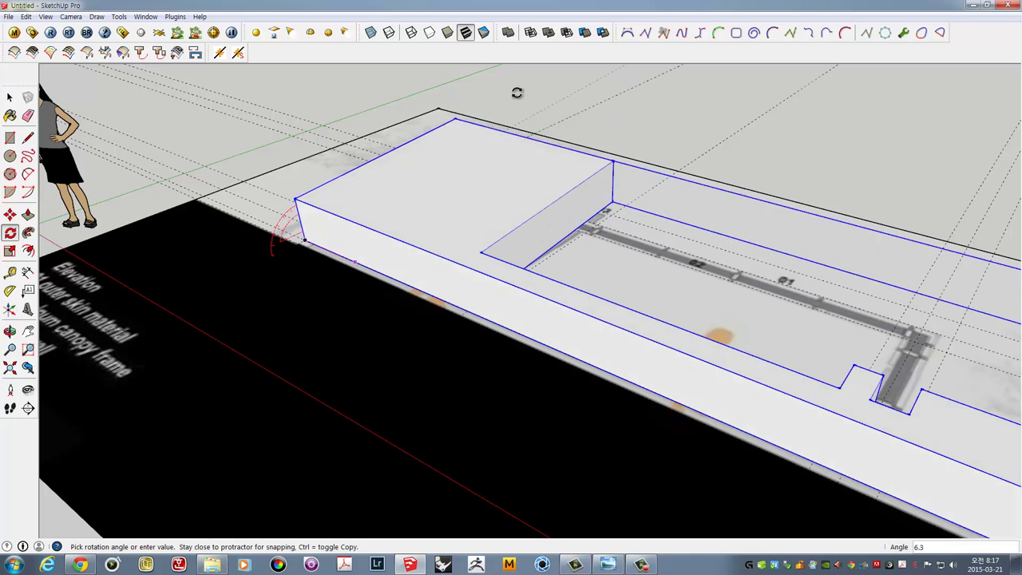
pyautogui.scroll(-3, 339, 129)
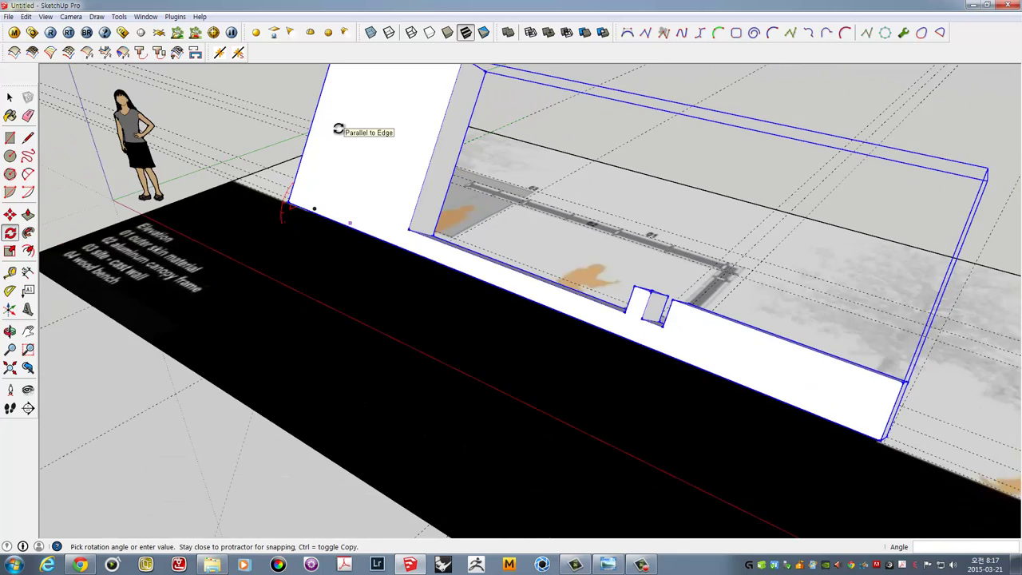
pyautogui.scroll(-2, 339, 129)
pyautogui.press('Escape')
# Unlock the reference image plane
pyautogui.press('space')
pyautogui.click(406, 125)
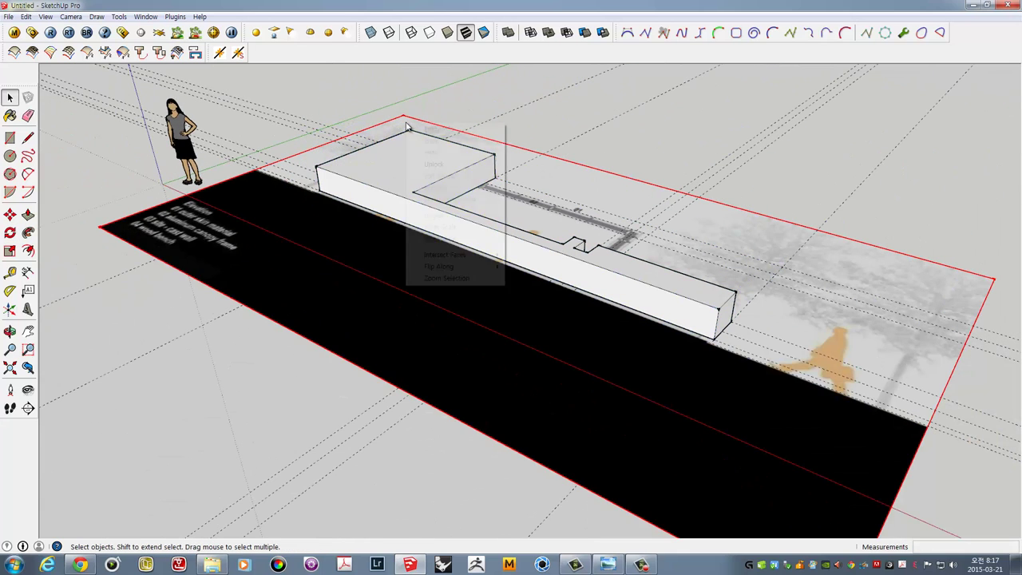
pyautogui.rightClick(405, 126)
pyautogui.click(429, 164)
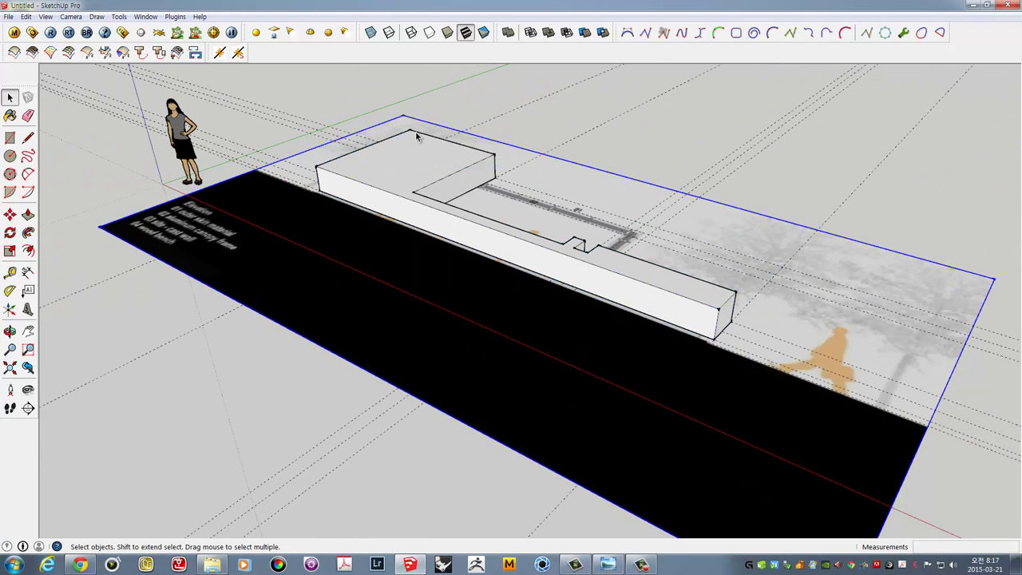
pyautogui.scroll(-3, 459, 160)
pyautogui.scroll(1, 619, 296)
pyautogui.scroll(2, 358, 182)
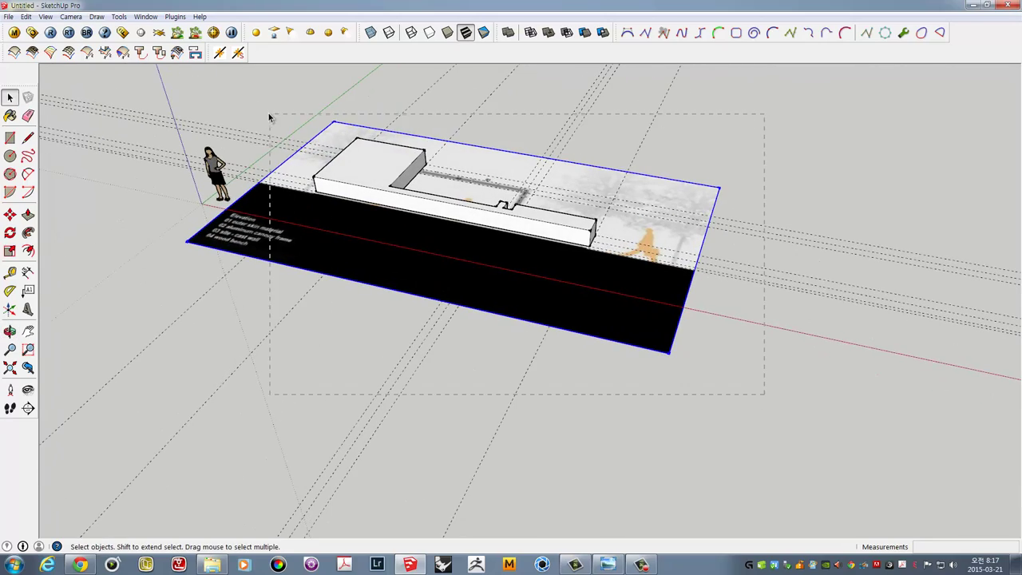
pyautogui.moveTo(268, 112); pyautogui.dragTo(276, 144, button='middle')
pyautogui.scroll(3, 277, 143)
pyautogui.scroll(2, 298, 171)
pyautogui.moveTo(338, 179); pyautogui.dragTo(365, 216, button='middle')
# Rotate the slab group 90° about its corner so it stands upright
pyautogui.press('q')
pyautogui.scroll(2, 372, 264)
pyautogui.scroll(2, 372, 269)
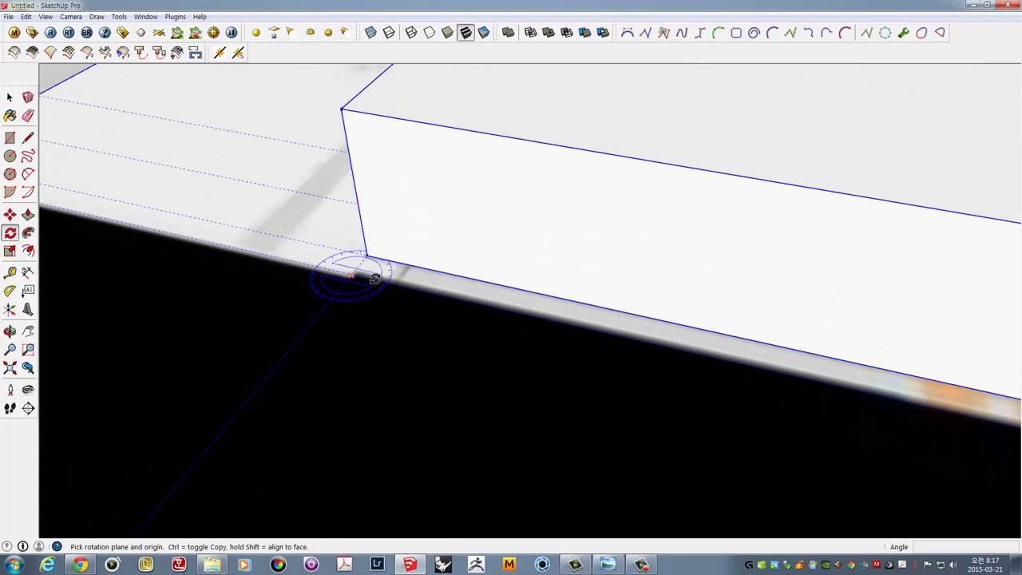
pyautogui.moveTo(354, 278); pyautogui.dragTo(414, 288)
pyautogui.click(442, 296)
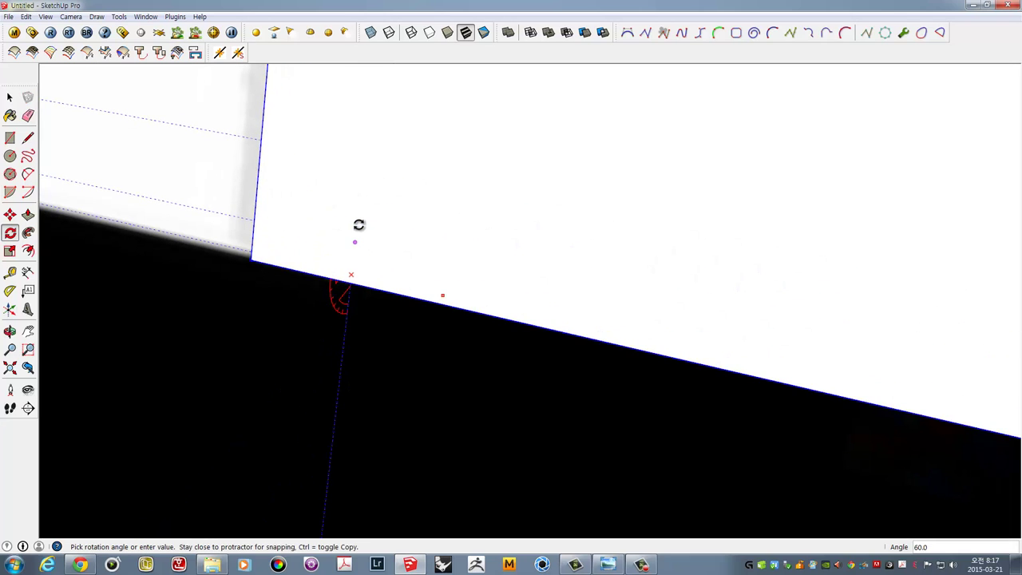
pyautogui.click(359, 224)
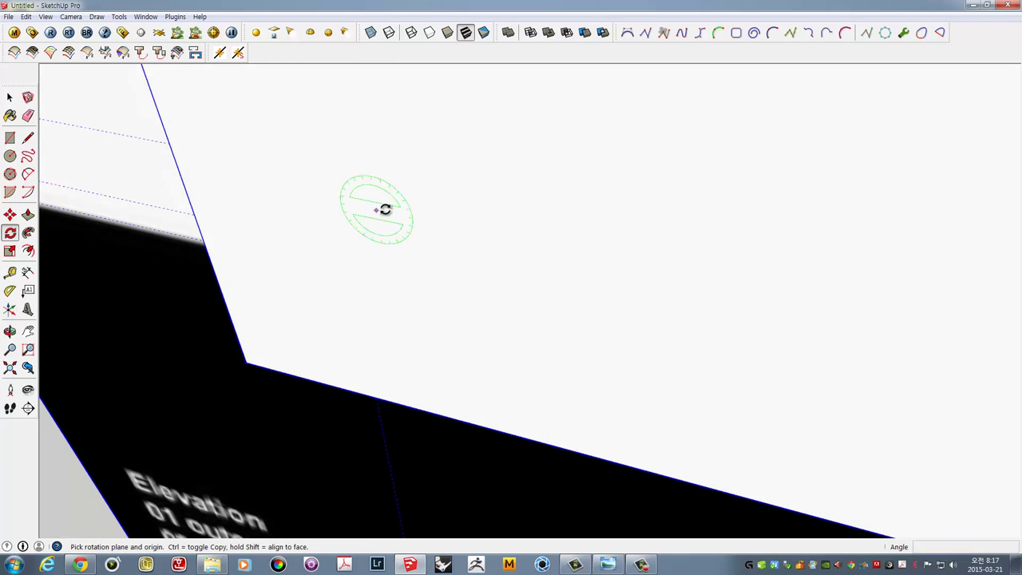
pyautogui.scroll(-3, 388, 211)
pyautogui.scroll(-3, 394, 223)
pyautogui.scroll(-3, 396, 224)
pyautogui.moveTo(452, 290); pyautogui.dragTo(606, 141, button='middle')
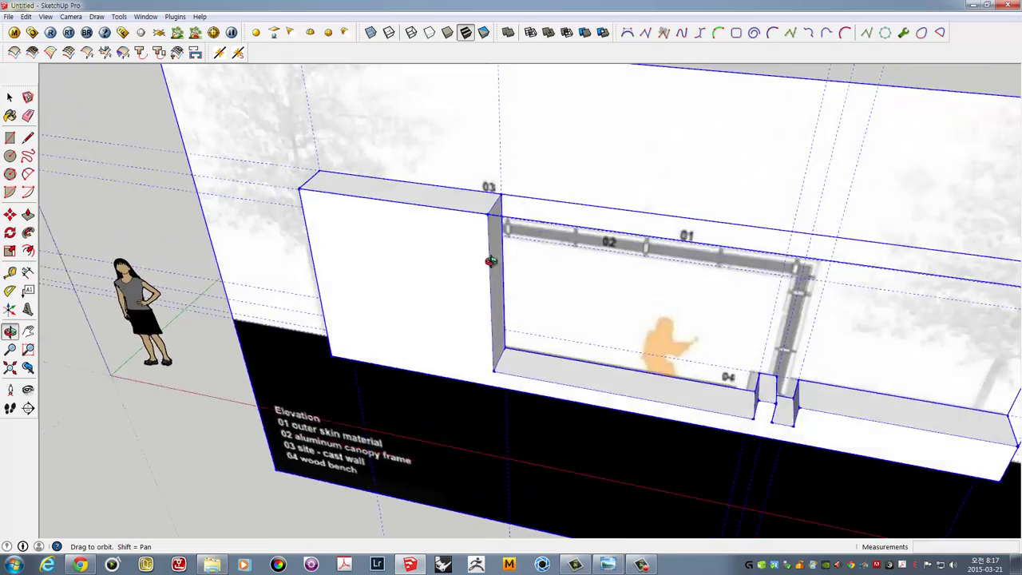
# Offset the wall mass's bottom face outline 100 mm inward
pyautogui.press('space')
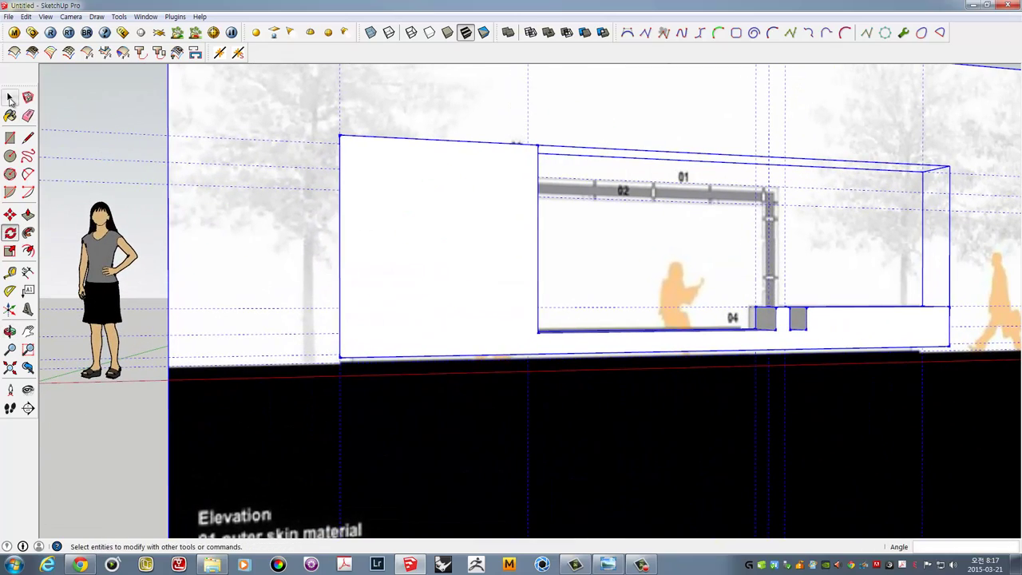
pyautogui.scroll(2, 365, 370)
pyautogui.scroll(2, 365, 370)
pyautogui.scroll(1, 351, 359)
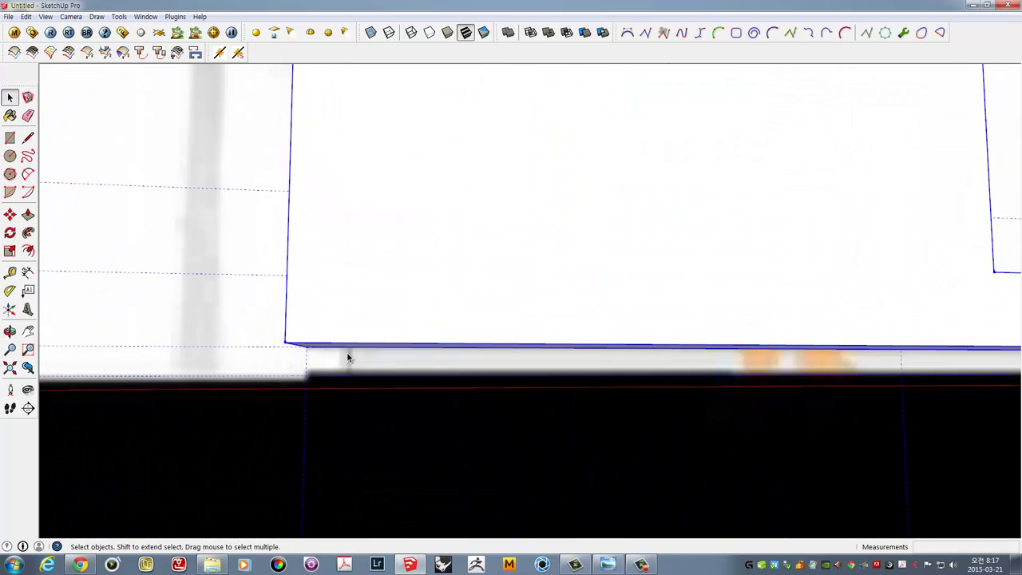
pyautogui.moveTo(363, 351)
pyautogui.mouseDown(button='middle')
pyautogui.moveTo(509, 352)
pyautogui.moveTo(316, 359)
pyautogui.moveTo(270, 393)
pyautogui.moveTo(271, 364)
pyautogui.mouseUp(button='middle')
pyautogui.click(322, 349)
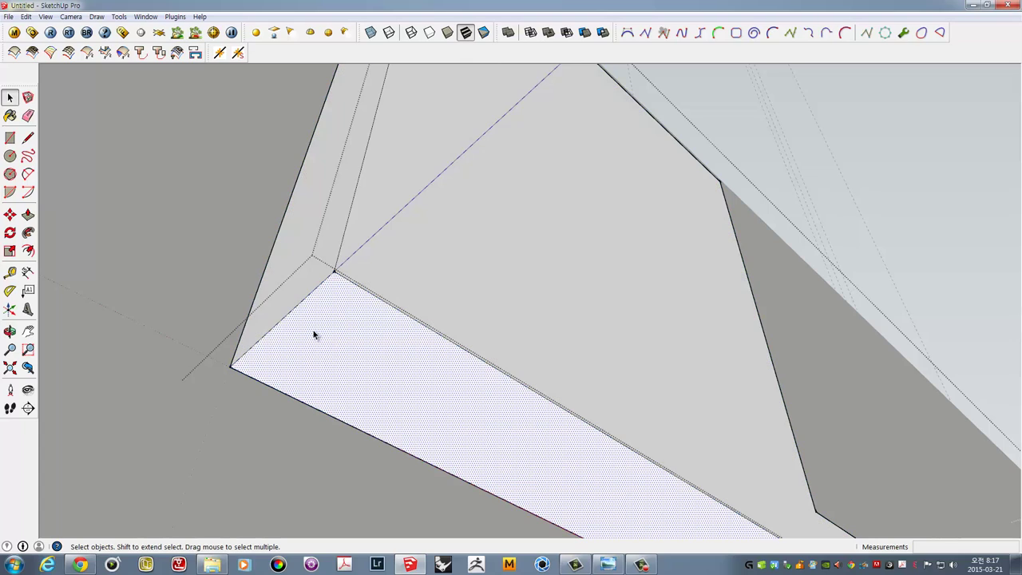
pyautogui.press('f')
pyautogui.click(300, 317)
pyautogui.write('100')
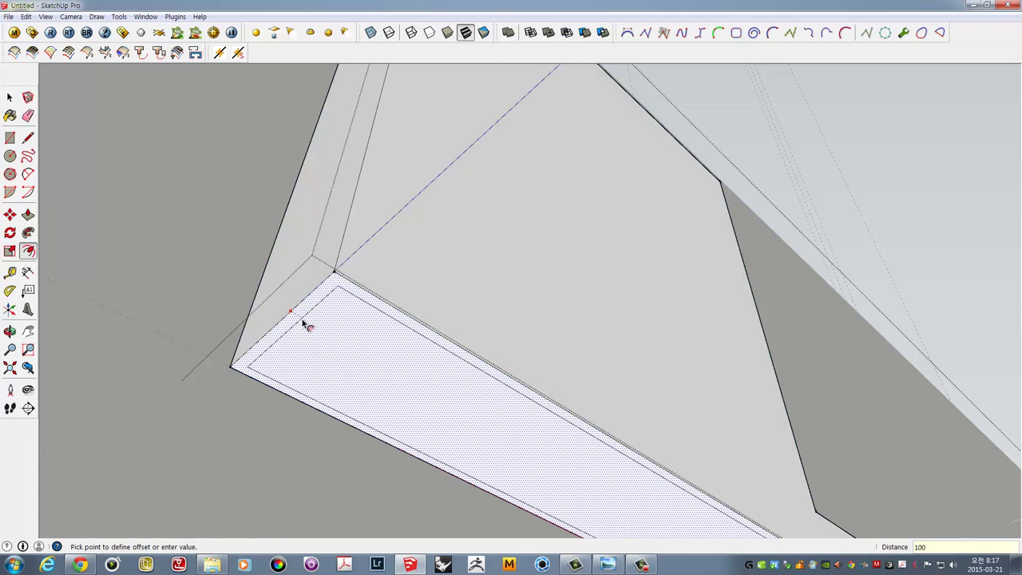
pyautogui.press('Return')
# Push the inner face in by 100 mm, leaving a 100 mm rim
pyautogui.press('space')
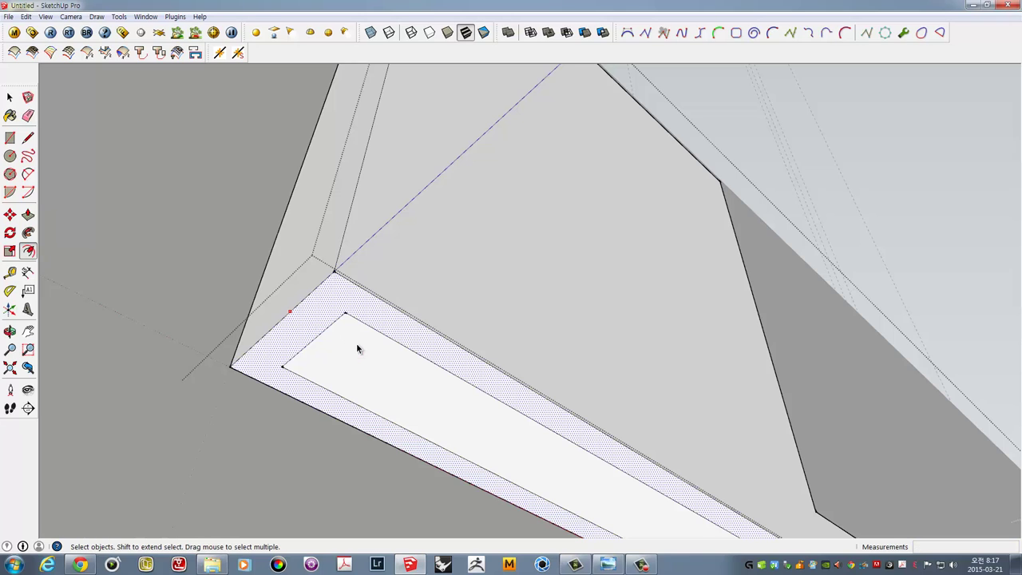
pyautogui.click(357, 344)
pyautogui.press('p')
pyautogui.click(361, 345)
pyautogui.write('100')
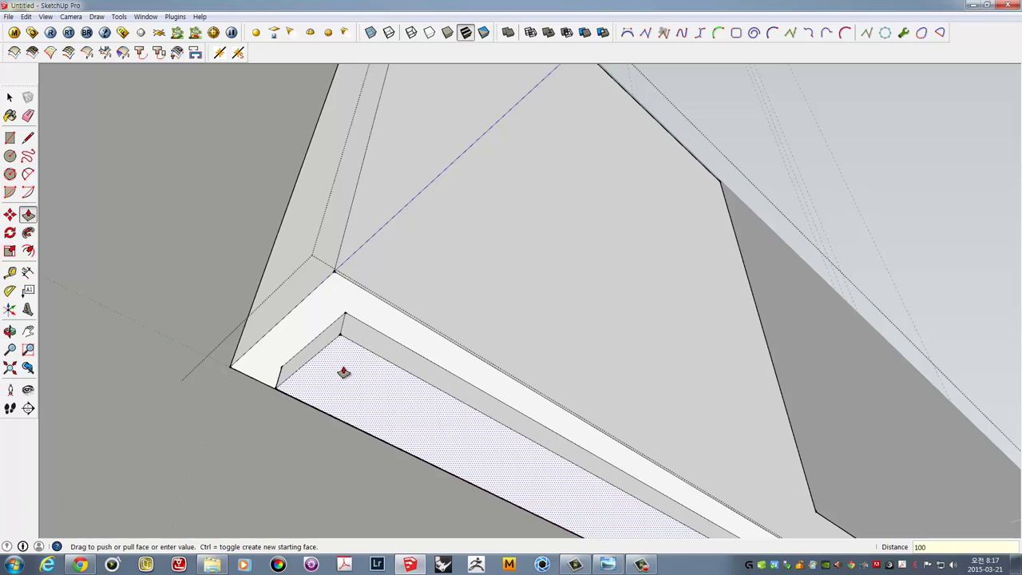
pyautogui.press('Return')
pyautogui.moveTo(342, 369)
pyautogui.mouseDown(button='middle')
pyautogui.moveTo(381, 406)
pyautogui.moveTo(485, 322)
pyautogui.mouseUp(button='middle')
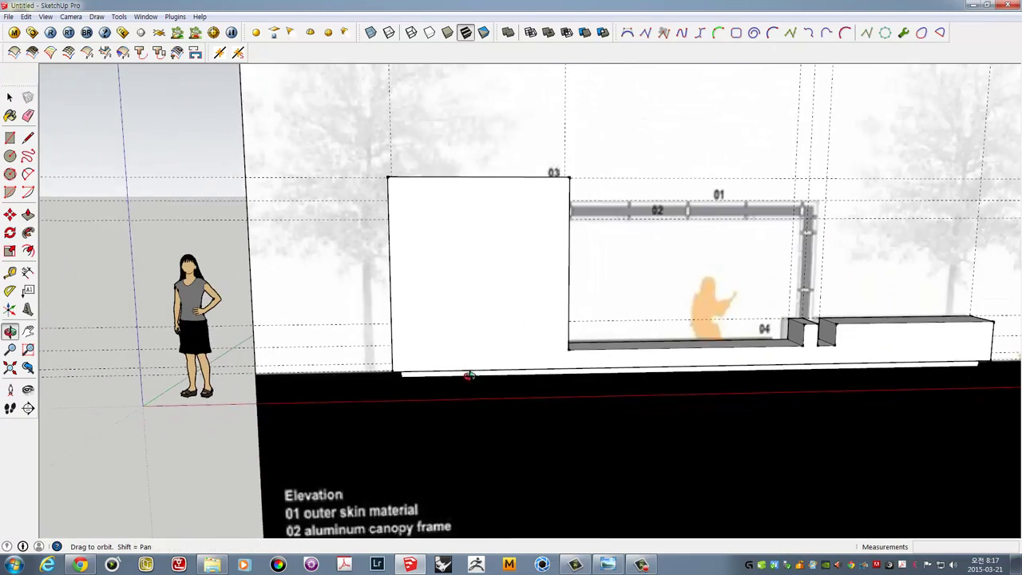
# Draw a line across the wall block's side face to split it
pyautogui.scroll(-2, 638, 359)
pyautogui.moveTo(639, 360)
pyautogui.mouseDown(button='middle')
pyautogui.moveTo(810, 354)
pyautogui.moveTo(787, 388)
pyautogui.mouseUp(button='middle')
pyautogui.moveTo(479, 240)
pyautogui.mouseDown(button='middle')
pyautogui.moveTo(451, 225)
pyautogui.moveTo(480, 237)
pyautogui.moveTo(440, 233)
pyautogui.mouseUp(button='middle')
pyautogui.scroll(3, 451, 225)
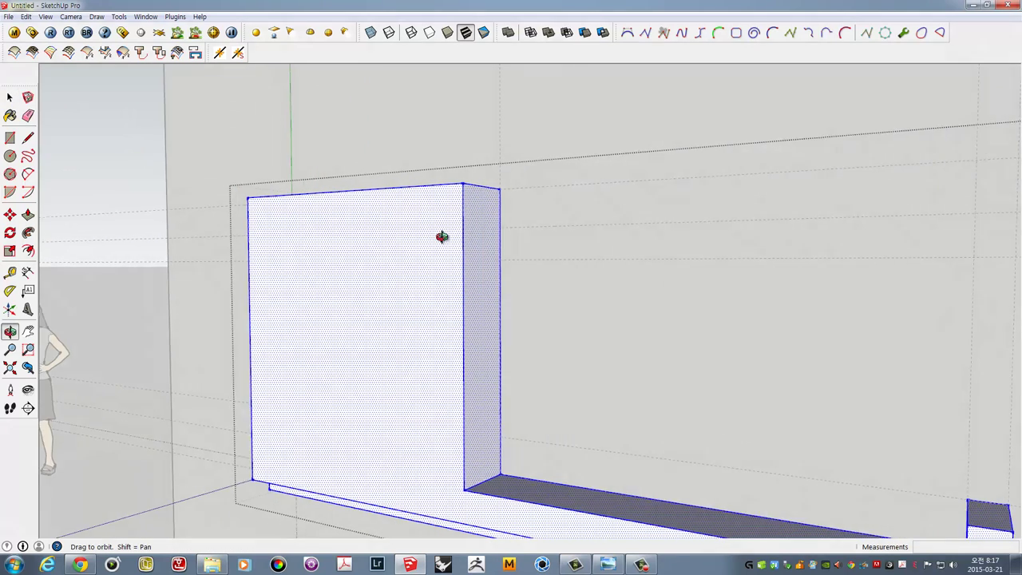
pyautogui.click(27, 139)
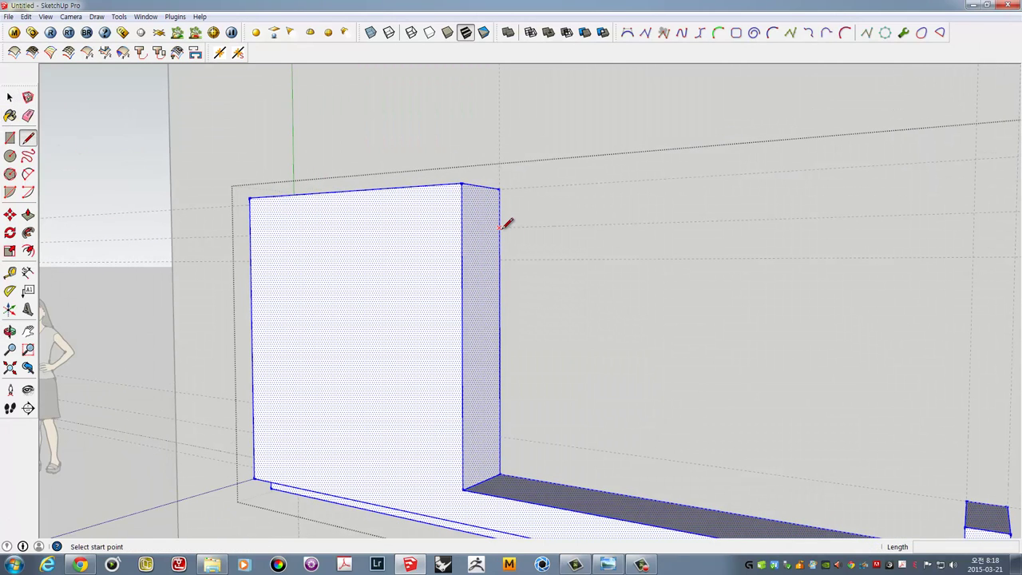
pyautogui.scroll(2, 500, 225)
pyautogui.scroll(2, 503, 224)
pyautogui.click(496, 224)
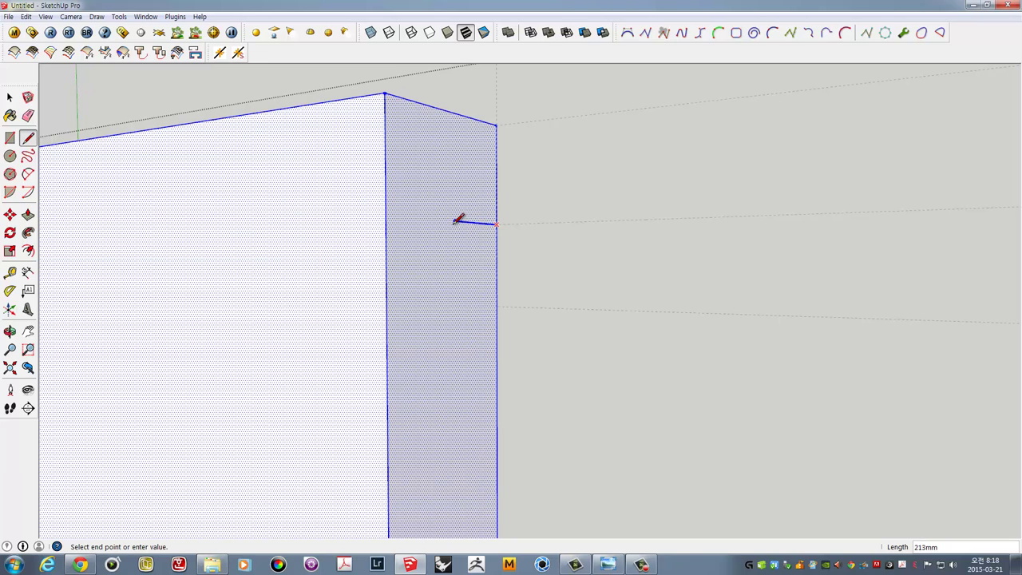
pyautogui.click(386, 214)
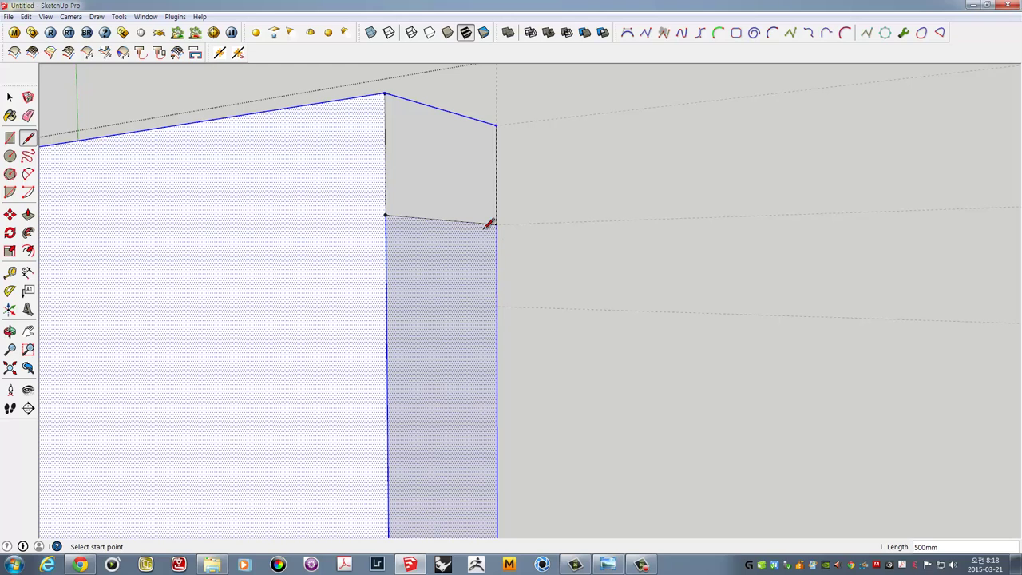
pyautogui.moveTo(488, 224); pyautogui.dragTo(479, 228, button='middle')
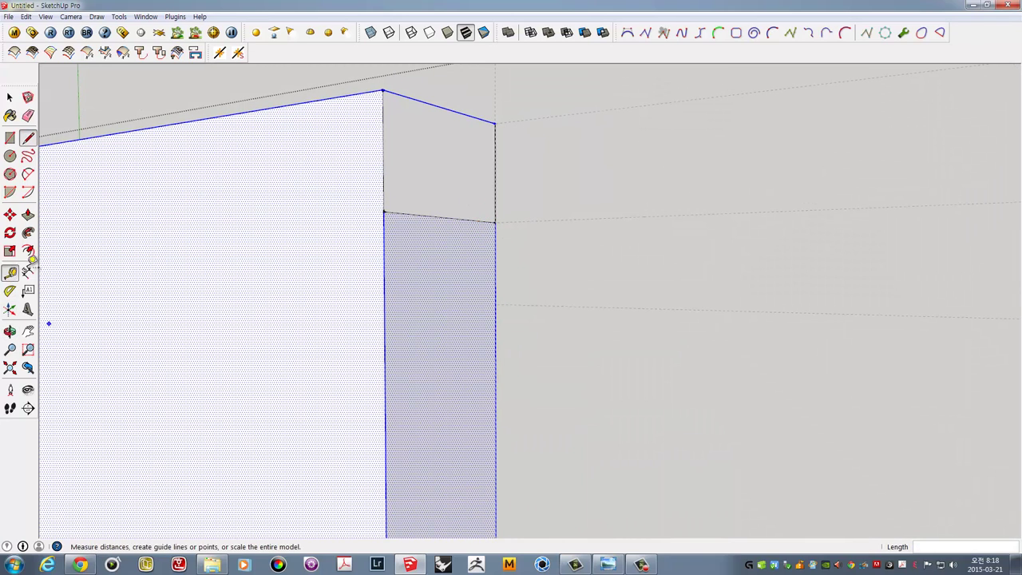
# Place a guide about 500 mm below the top and draw a line across the narrow end face
pyautogui.click(9, 272)
pyautogui.click(444, 107)
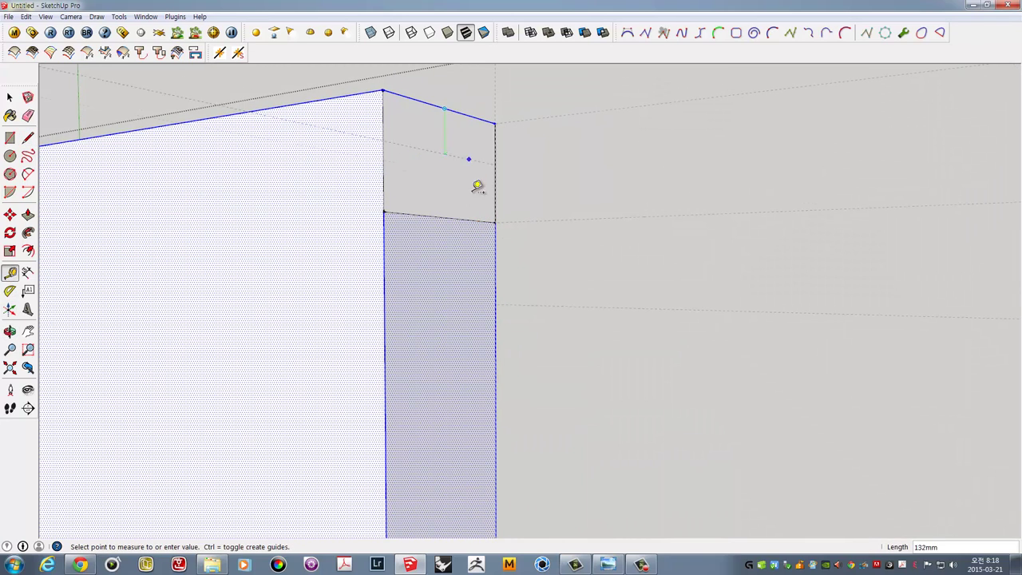
pyautogui.write('550')
pyautogui.click(500, 299)
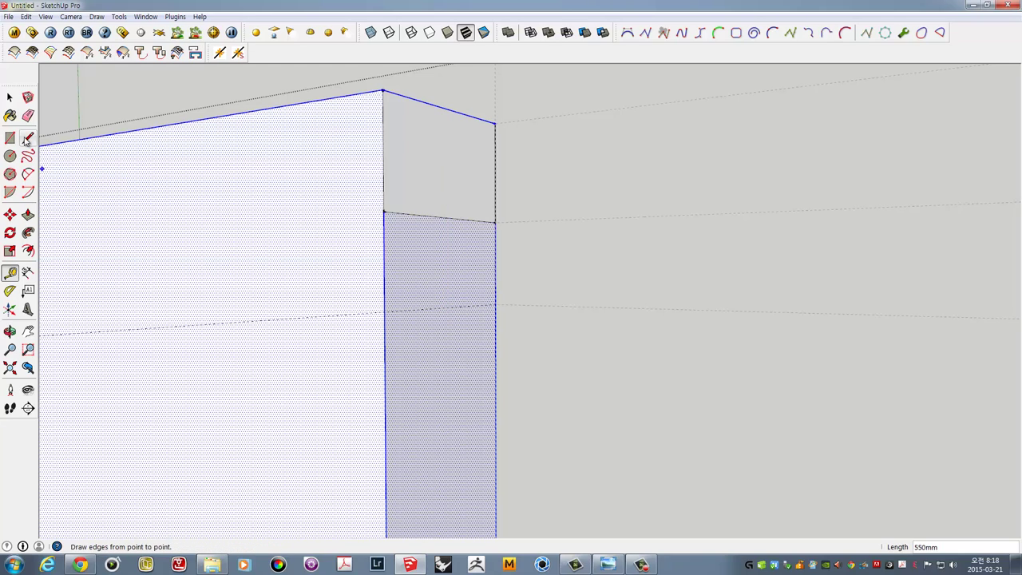
pyautogui.click(27, 137)
pyautogui.click(385, 311)
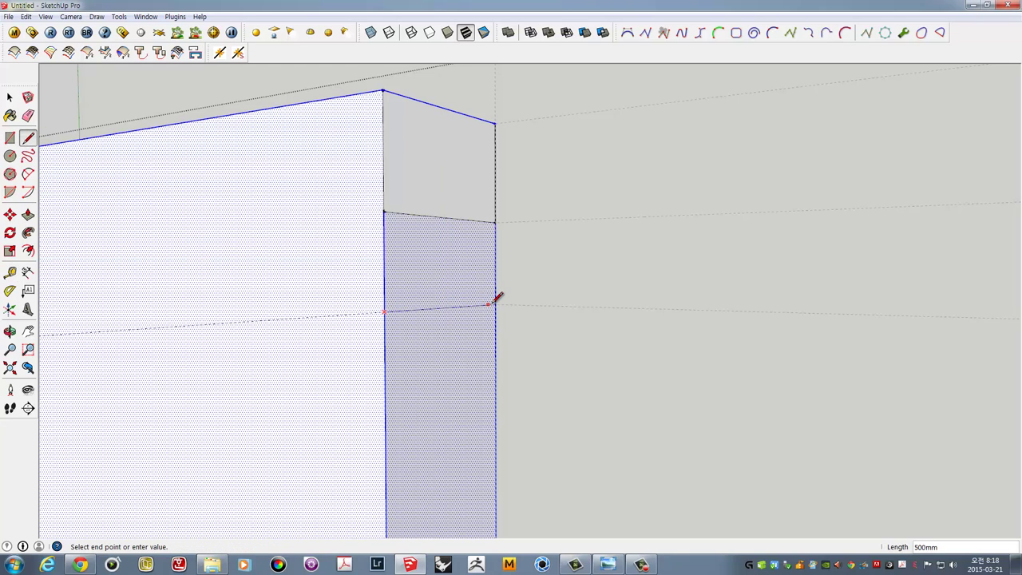
pyautogui.click(494, 304)
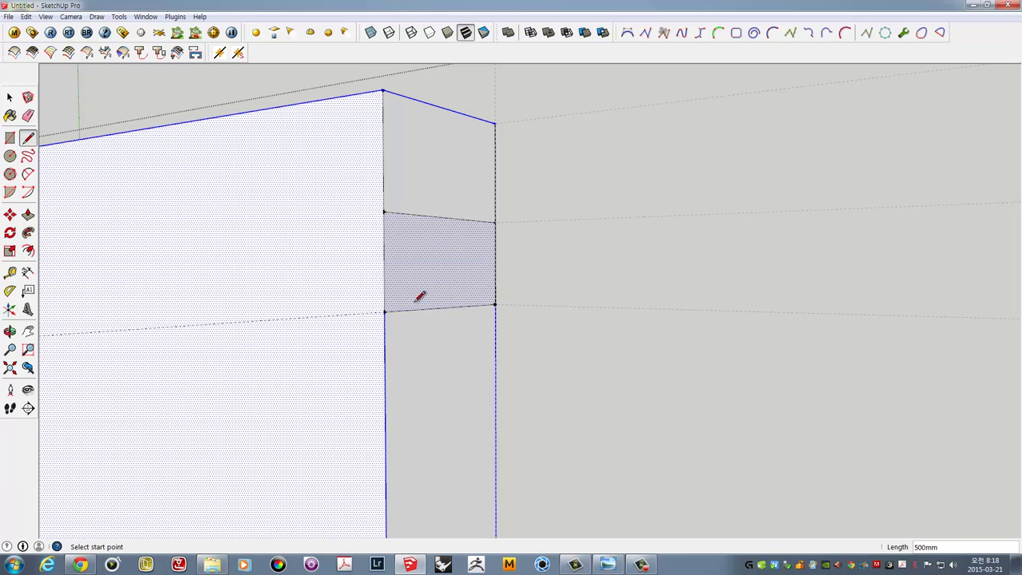
# Push the marked strip into the wall as a trial canopy slot
pyautogui.press('e')
pyautogui.moveTo(416, 287); pyautogui.dragTo(433, 296, button='middle')
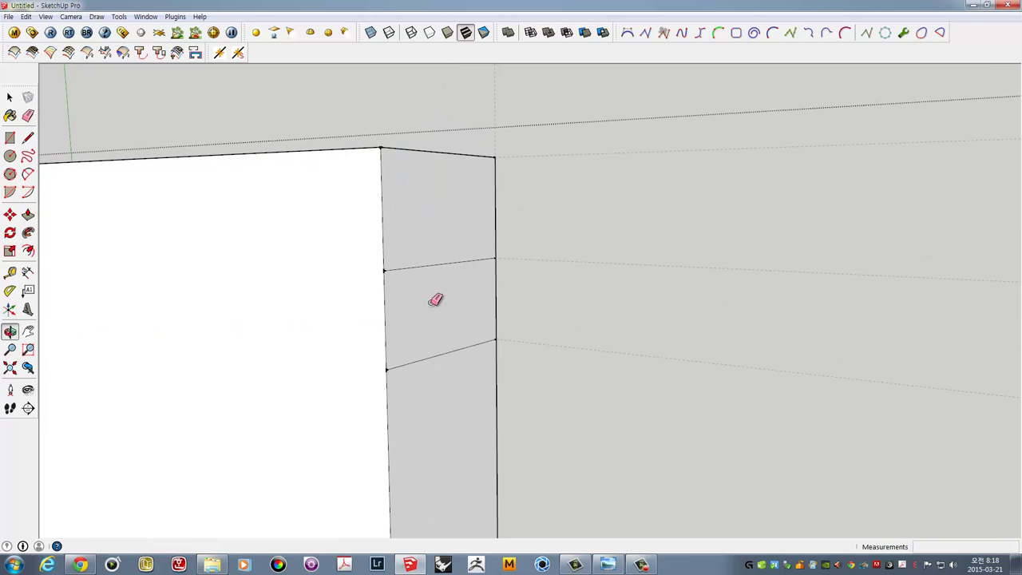
pyautogui.press('p')
pyautogui.moveTo(415, 331); pyautogui.dragTo(182, 304)
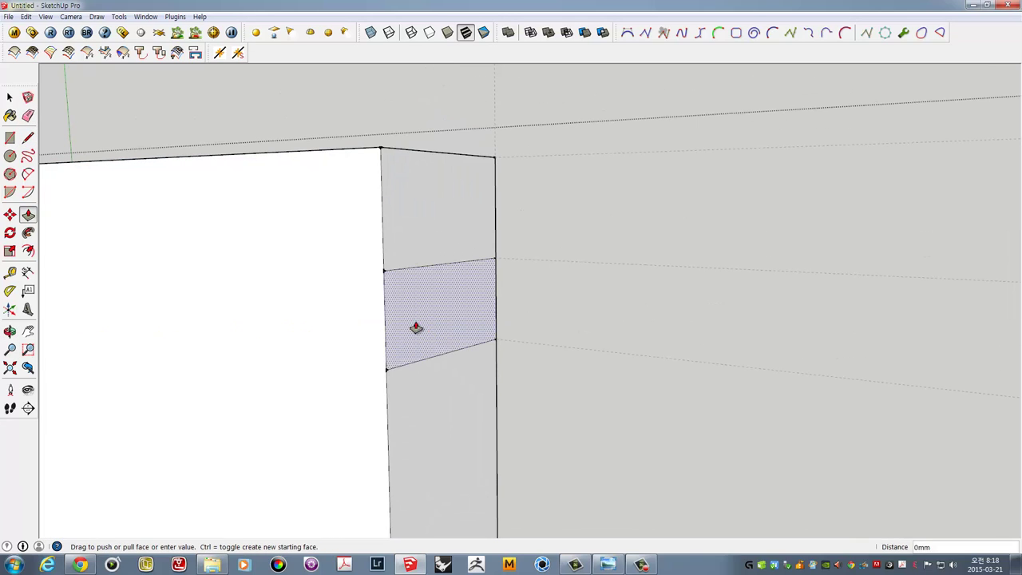
pyautogui.scroll(-3, 182, 303)
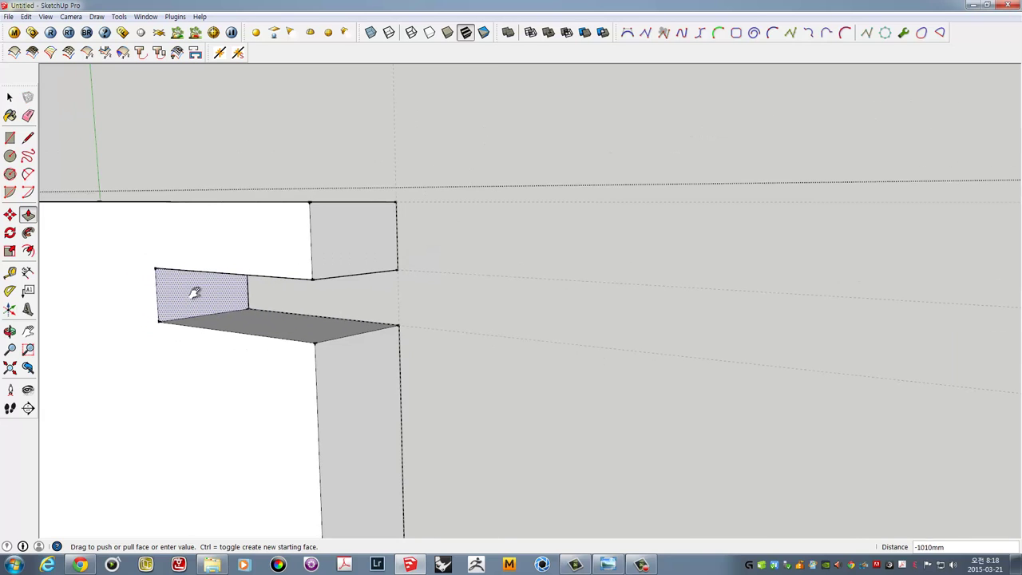
pyautogui.keyDown('shift'); pyautogui.moveTo(194, 292); pyautogui.dragTo(493, 294, button='middle'); pyautogui.keyUp('shift')
# Turn on X-ray and place a Tape Measure guide 1100 mm from the wall's top corner
pyautogui.scroll(-5, 503, 279)
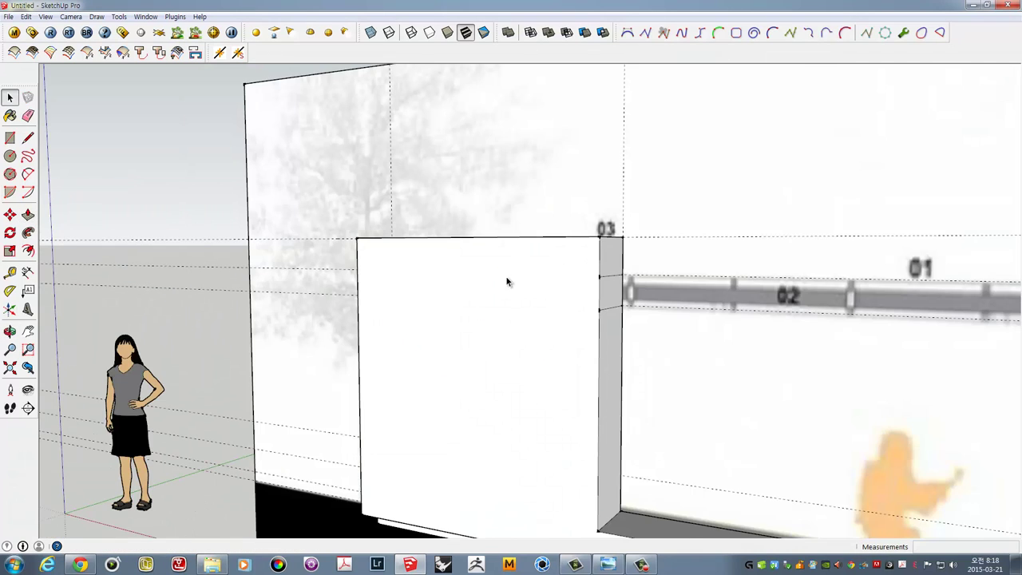
pyautogui.moveTo(578, 290)
pyautogui.mouseDown(button='middle')
pyautogui.moveTo(589, 320)
pyautogui.moveTo(399, 263)
pyautogui.mouseUp(button='middle')
pyautogui.press('space')
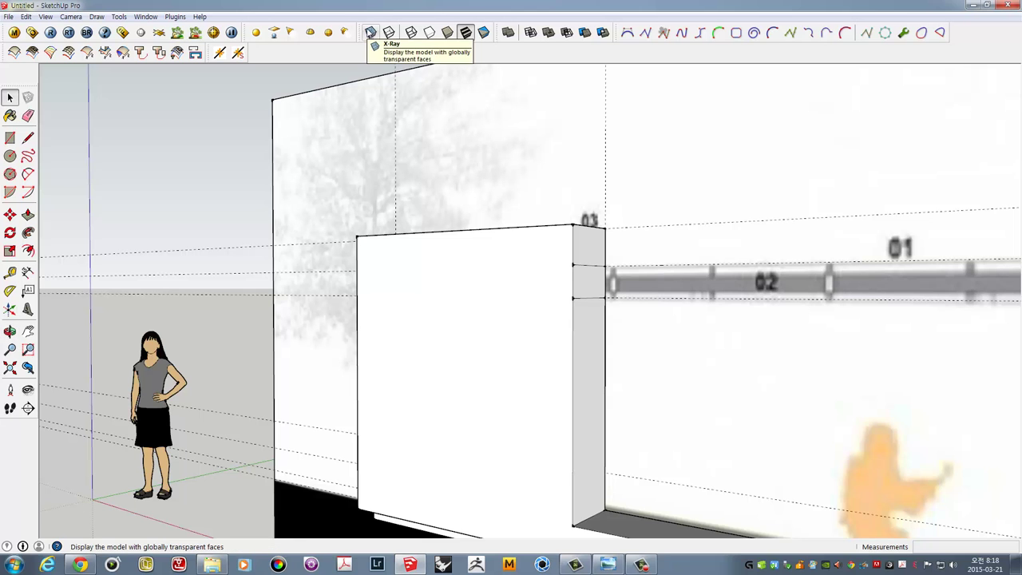
pyautogui.click(371, 32)
pyautogui.moveTo(484, 187)
pyautogui.mouseDown(button='middle')
pyautogui.moveTo(540, 278)
pyautogui.moveTo(644, 290)
pyautogui.mouseUp(button='middle')
pyautogui.scroll(2, 495, 287)
pyautogui.scroll(-2, 558, 264)
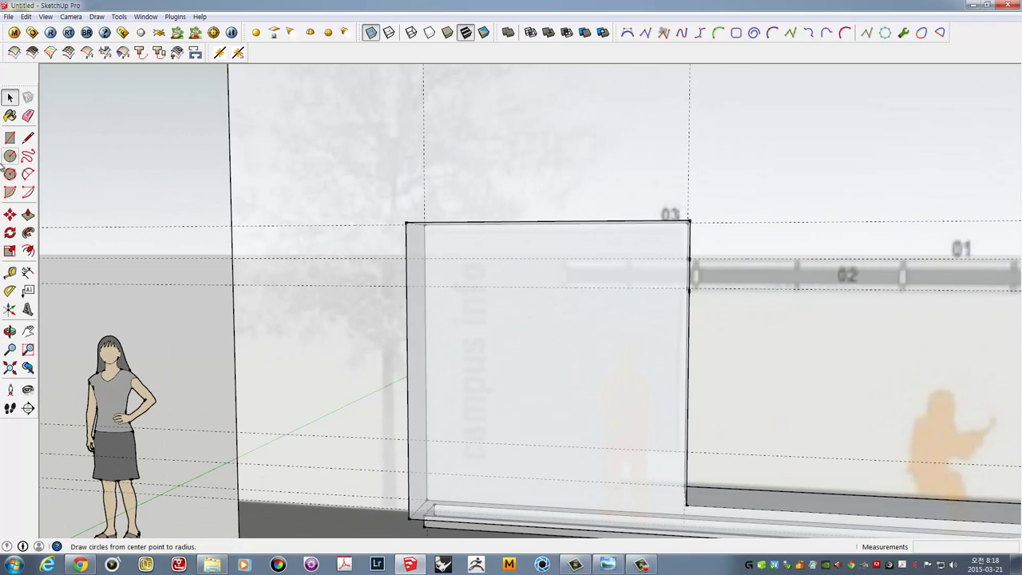
pyautogui.click(27, 138)
pyautogui.click(10, 272)
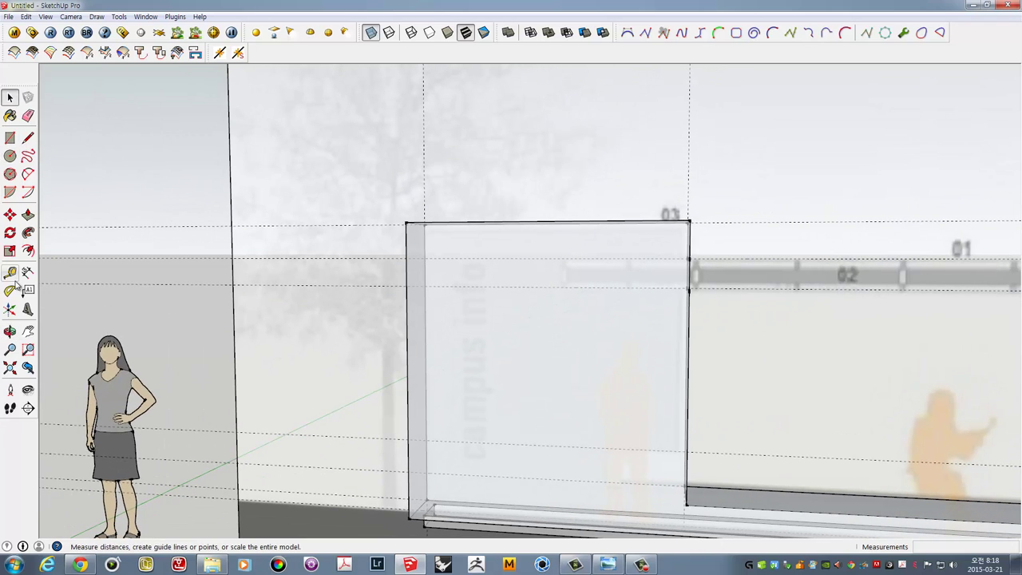
pyautogui.click(688, 198)
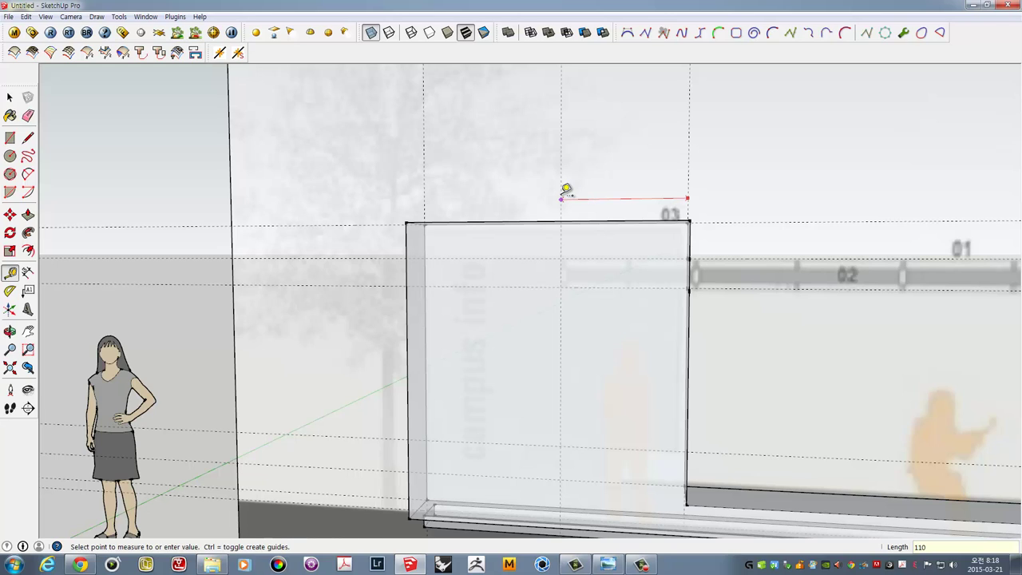
pyautogui.write('0')
pyautogui.press('Return')
# Push/Pull the end-face strip 1100 mm into the wall block to the guide
pyautogui.moveTo(444, 168); pyautogui.dragTo(290, 178, button='middle')
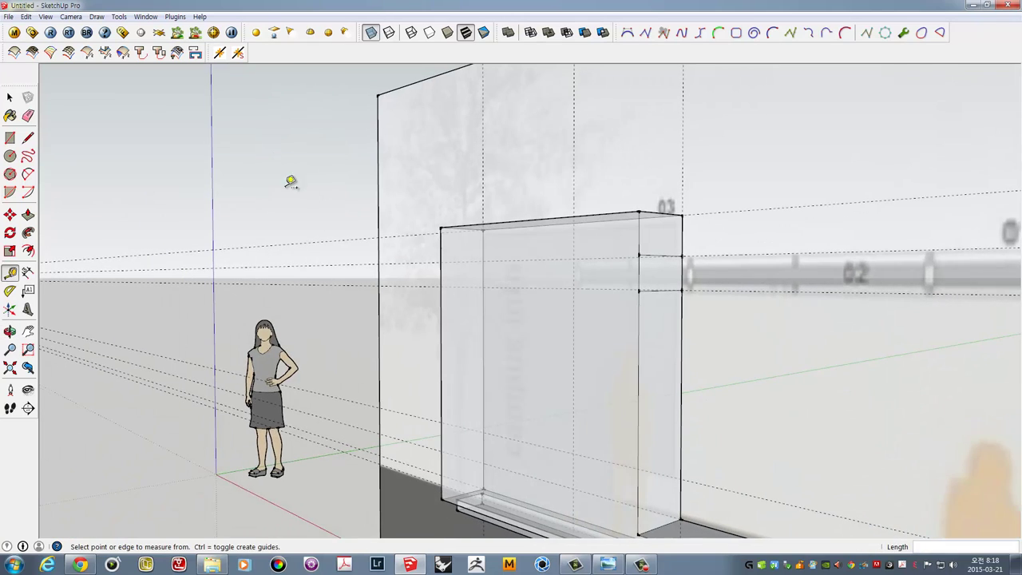
pyautogui.press('space')
pyautogui.tripleClick(534, 252)
pyautogui.scroll(2, 637, 258)
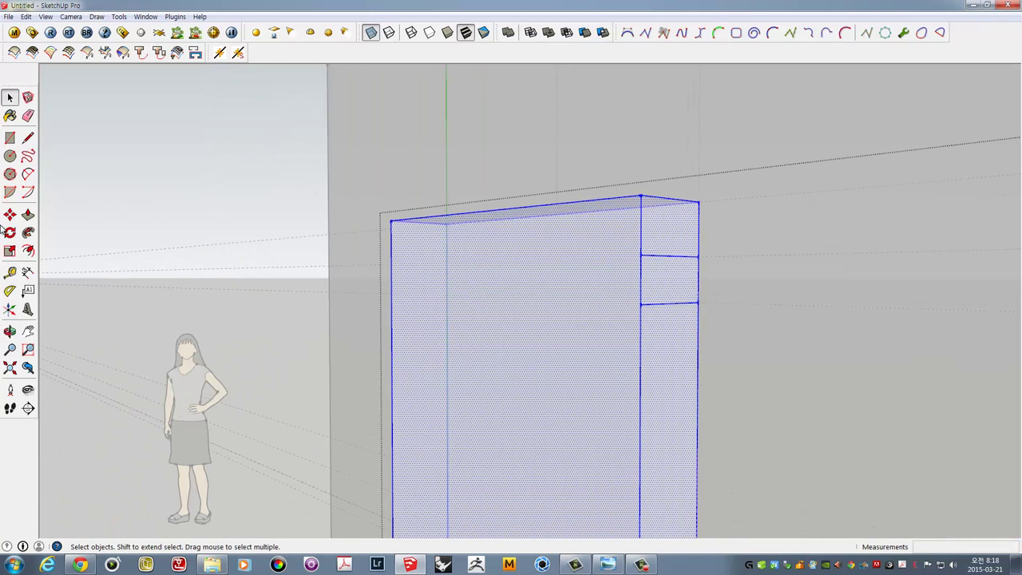
pyautogui.press('p')
pyautogui.click(665, 289)
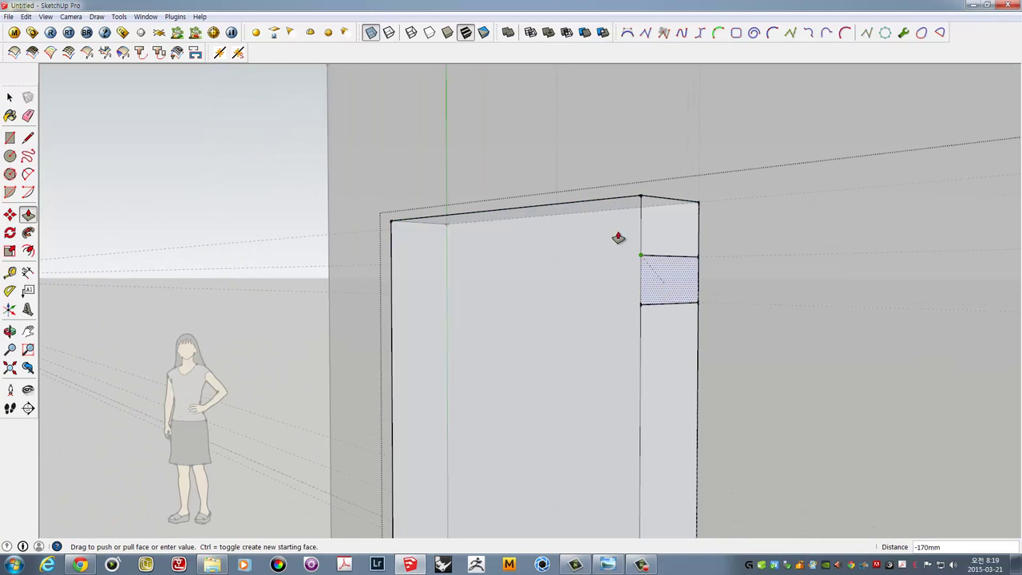
pyautogui.write('-1100')
pyautogui.click(558, 166)
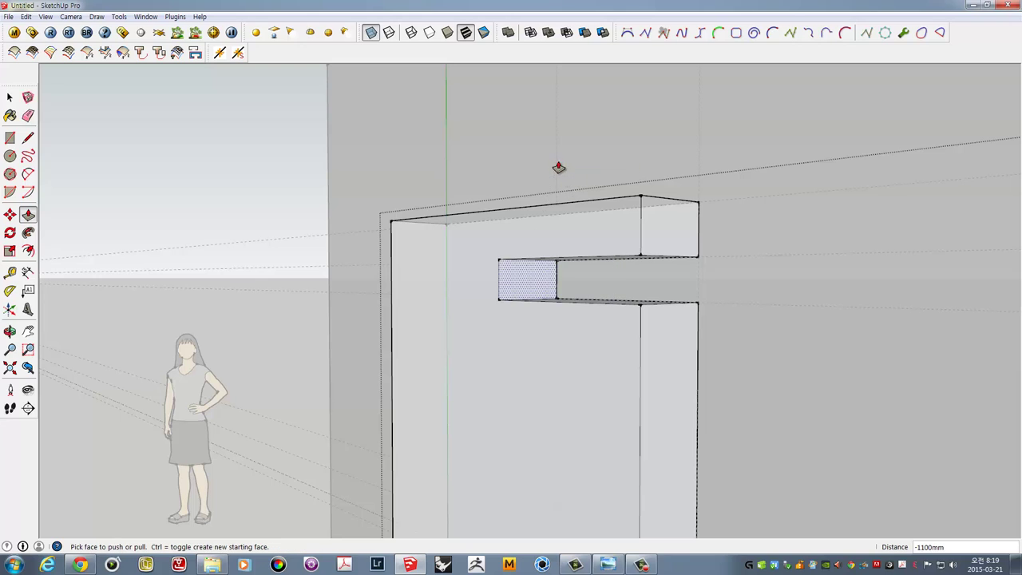
pyautogui.moveTo(554, 167); pyautogui.dragTo(598, 216, button='middle')
# Orbit around the wall to compare the slot against the elevation's canopy frame
pyautogui.scroll(-3, 647, 251)
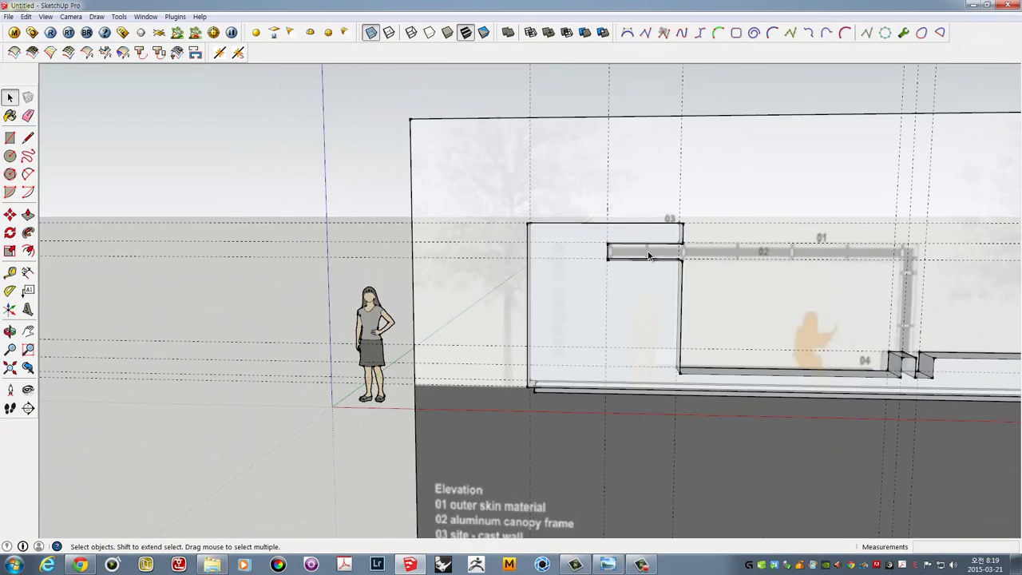
pyautogui.moveTo(647, 251)
pyautogui.mouseDown(button='middle')
pyautogui.moveTo(570, 281)
pyautogui.moveTo(499, 254)
pyautogui.moveTo(484, 259)
pyautogui.moveTo(524, 270)
pyautogui.mouseUp(button='middle')
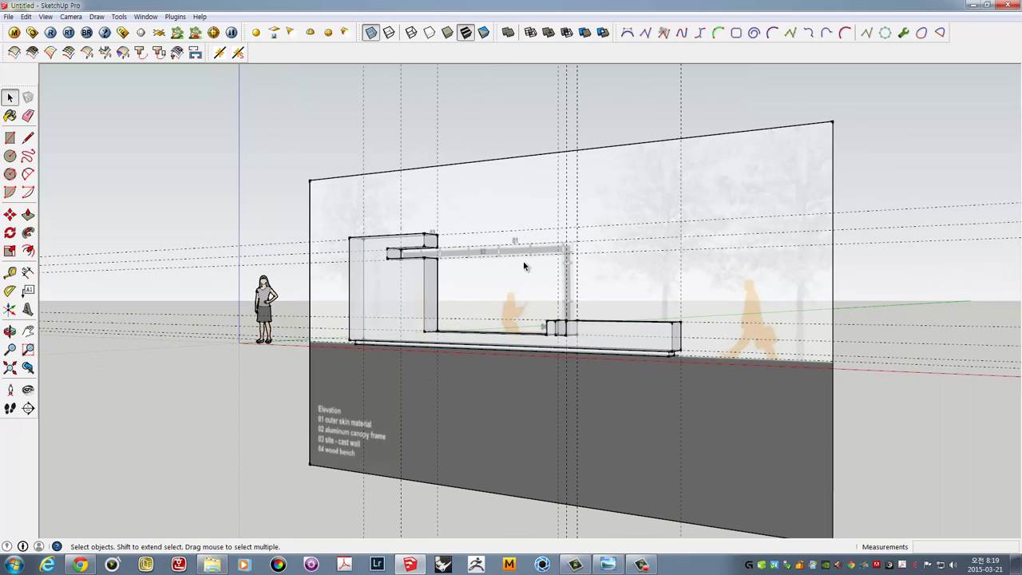
pyautogui.moveTo(494, 302); pyautogui.dragTo(324, 286, button='middle')
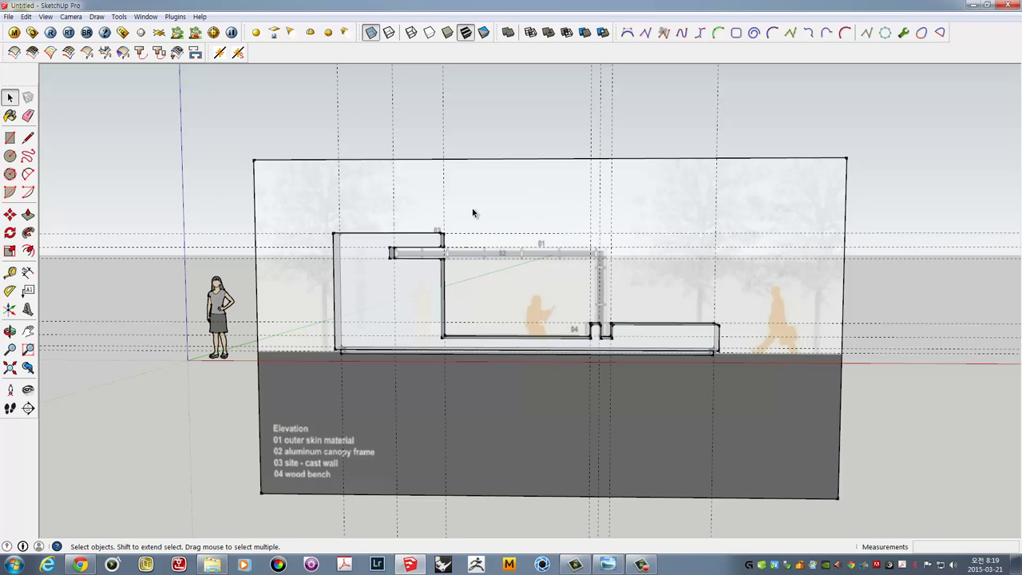
pyautogui.scroll(3, 431, 270)
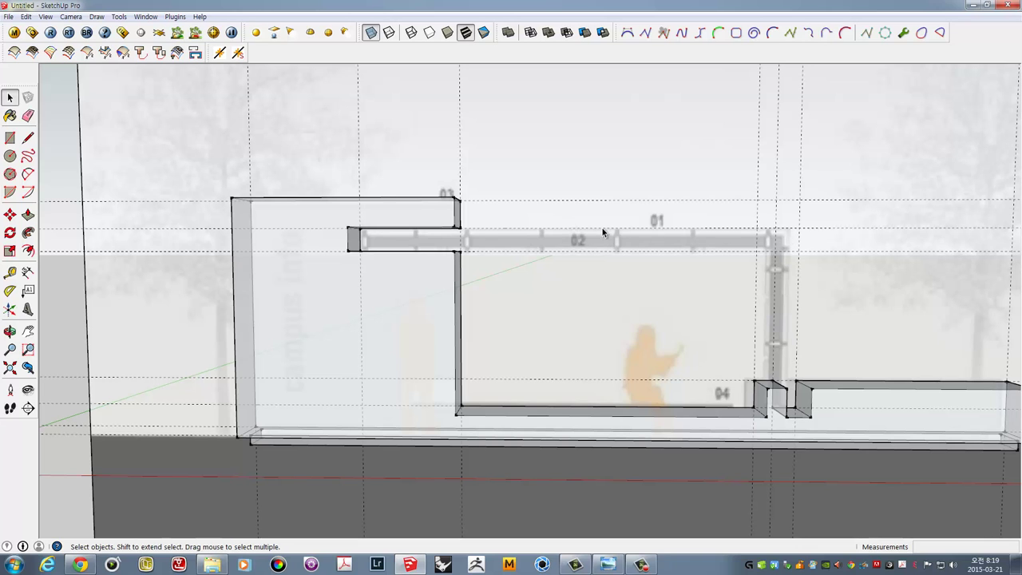
pyautogui.moveTo(605, 242); pyautogui.dragTo(543, 242, button='middle')
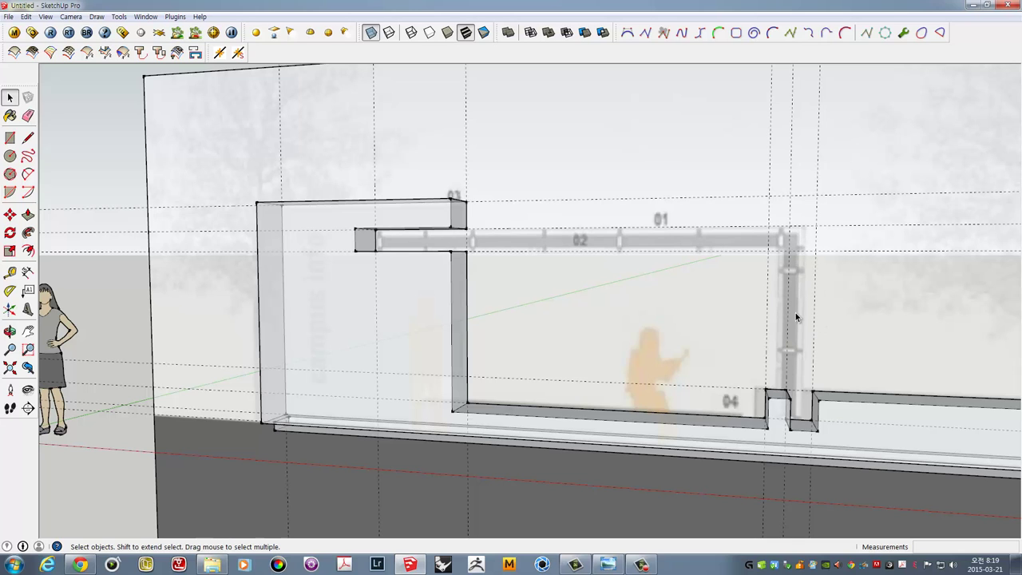
pyautogui.moveTo(795, 312); pyautogui.dragTo(626, 275, button='middle')
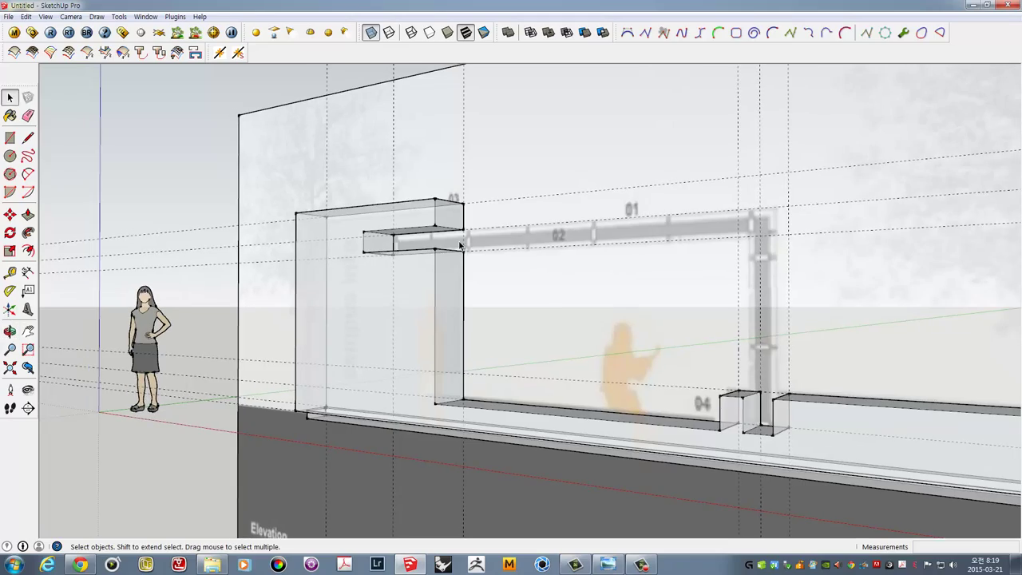
pyautogui.moveTo(555, 250)
pyautogui.mouseDown(button='middle')
pyautogui.moveTo(461, 285)
pyautogui.moveTo(420, 278)
pyautogui.moveTo(786, 282)
pyautogui.moveTo(285, 242)
pyautogui.moveTo(269, 205)
pyautogui.moveTo(246, 219)
pyautogui.moveTo(306, 227)
pyautogui.mouseUp(button='middle')
pyautogui.moveTo(187, 212); pyautogui.dragTo(318, 58, button='middle')
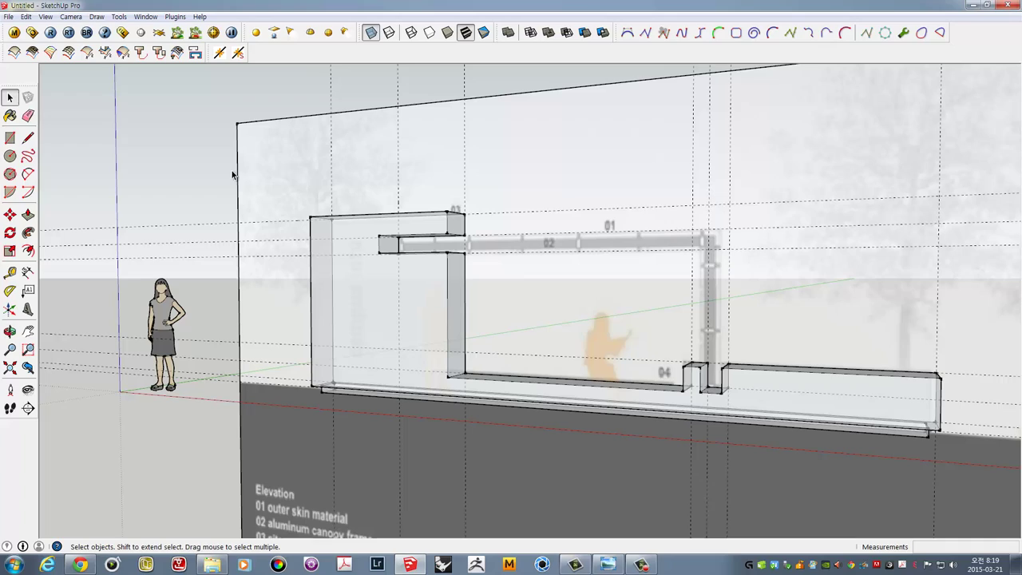
# Turn X-ray off and select the elevation reference image
pyautogui.click(371, 32)
pyautogui.moveTo(201, 183)
pyautogui.mouseDown(button='middle')
pyautogui.moveTo(450, 191)
pyautogui.moveTo(468, 258)
pyautogui.moveTo(682, 295)
pyautogui.moveTo(553, 331)
pyautogui.moveTo(623, 293)
pyautogui.moveTo(571, 222)
pyautogui.moveTo(623, 290)
pyautogui.moveTo(590, 264)
pyautogui.mouseUp(button='middle')
pyautogui.scroll(3, 623, 293)
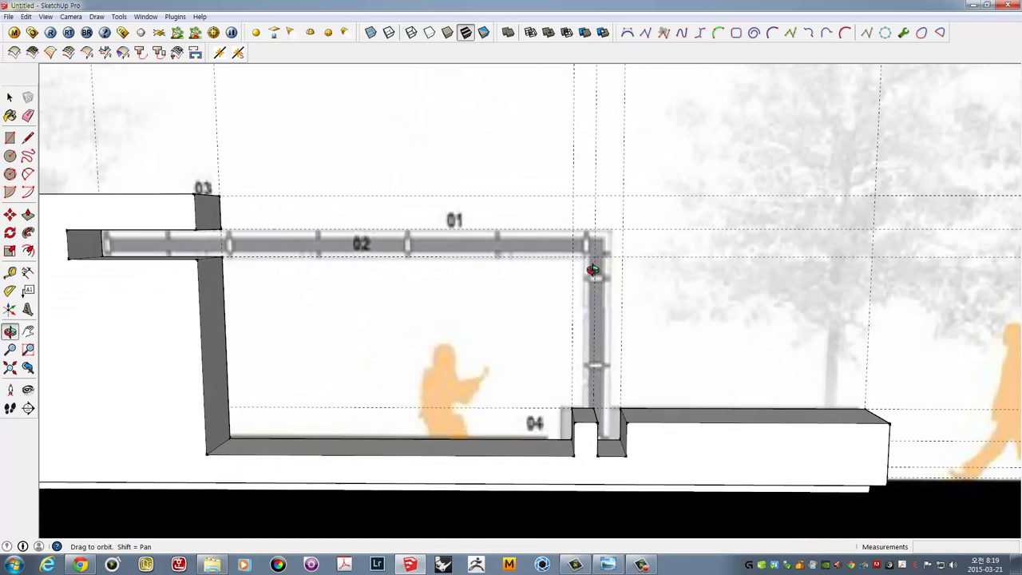
pyautogui.scroll(-3, 590, 263)
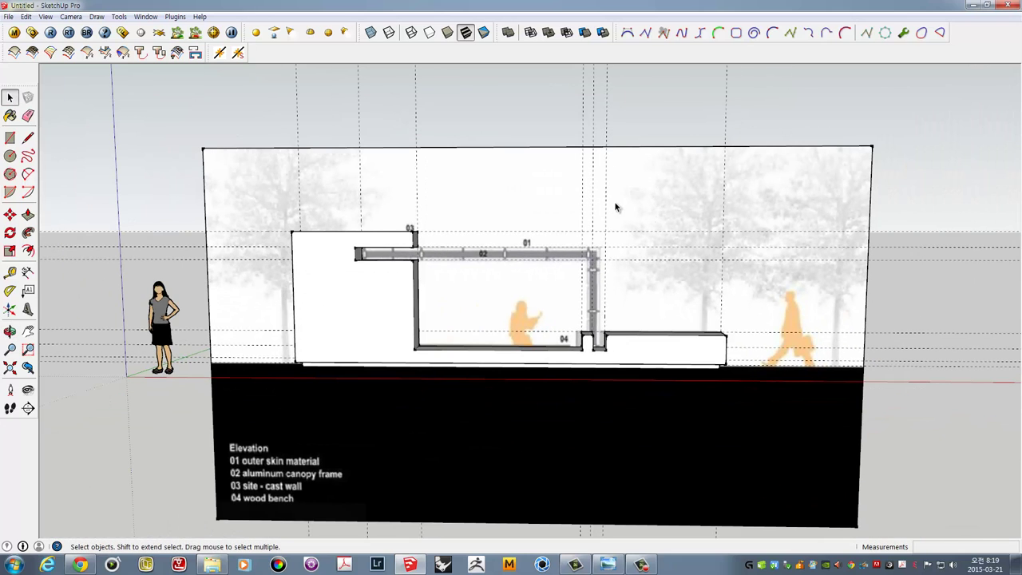
pyautogui.click(681, 172)
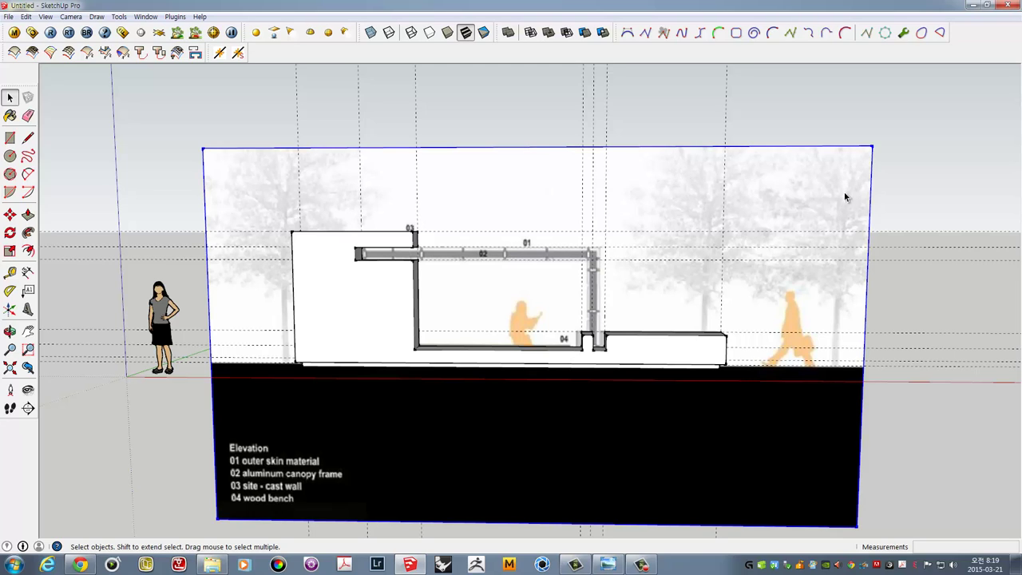
# Hide the elevation reference image plane and view the model in perspective
pyautogui.rightClick(458, 171)
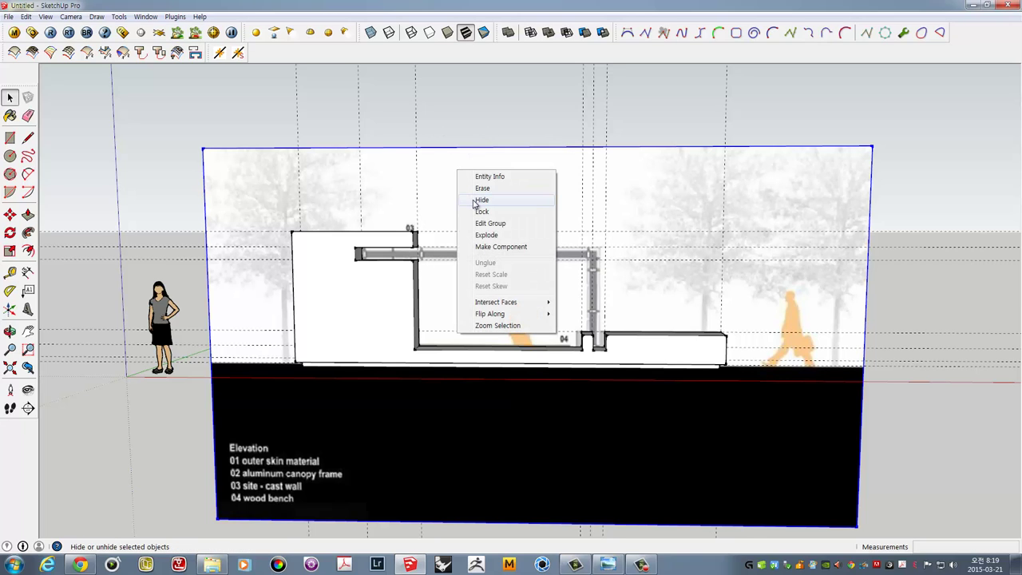
pyautogui.click(482, 199)
pyautogui.moveTo(516, 215); pyautogui.dragTo(308, 200, button='middle')
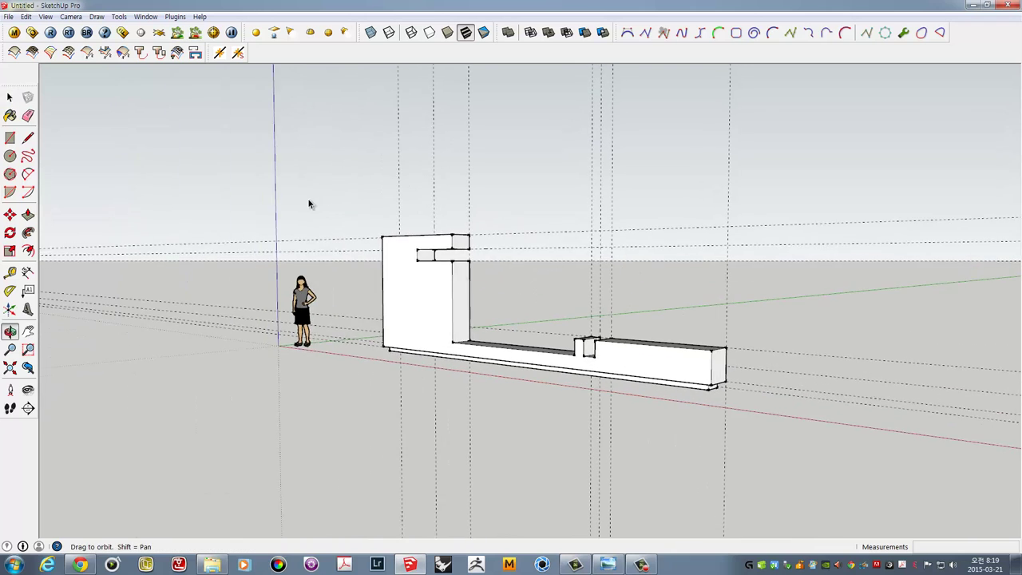
pyautogui.scroll(2, 611, 308)
pyautogui.scroll(2, 611, 308)
pyautogui.moveTo(405, 254); pyautogui.dragTo(429, 231, button='middle')
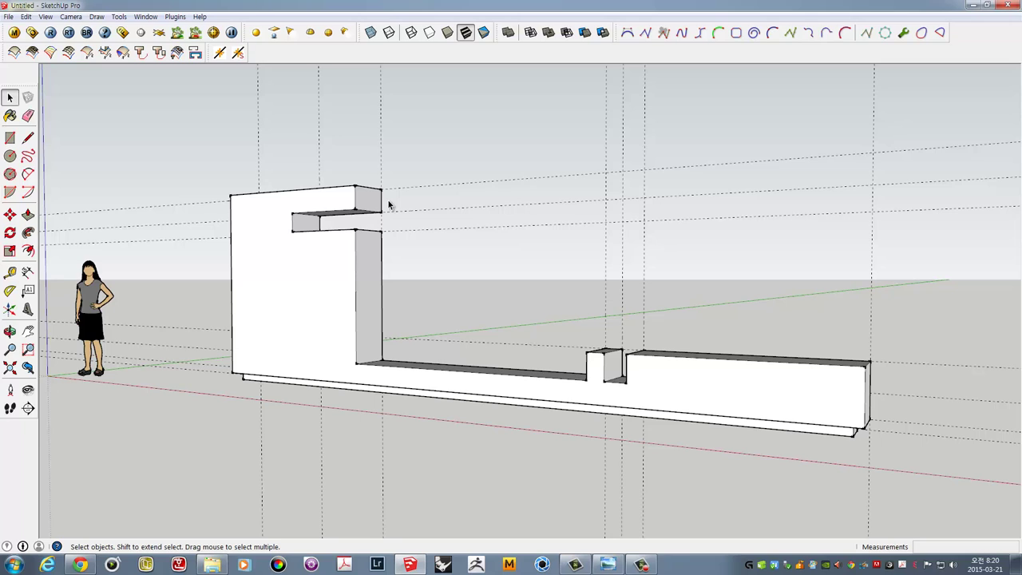
# Explode the wall-and-bench group, then orbit to a near-front view
pyautogui.rightClick(351, 209)
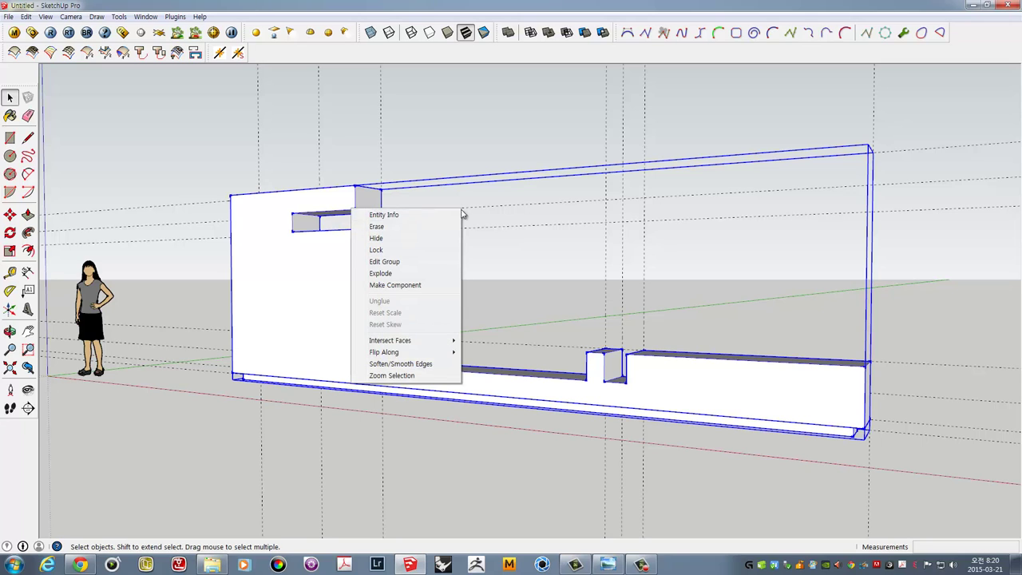
pyautogui.click(492, 164)
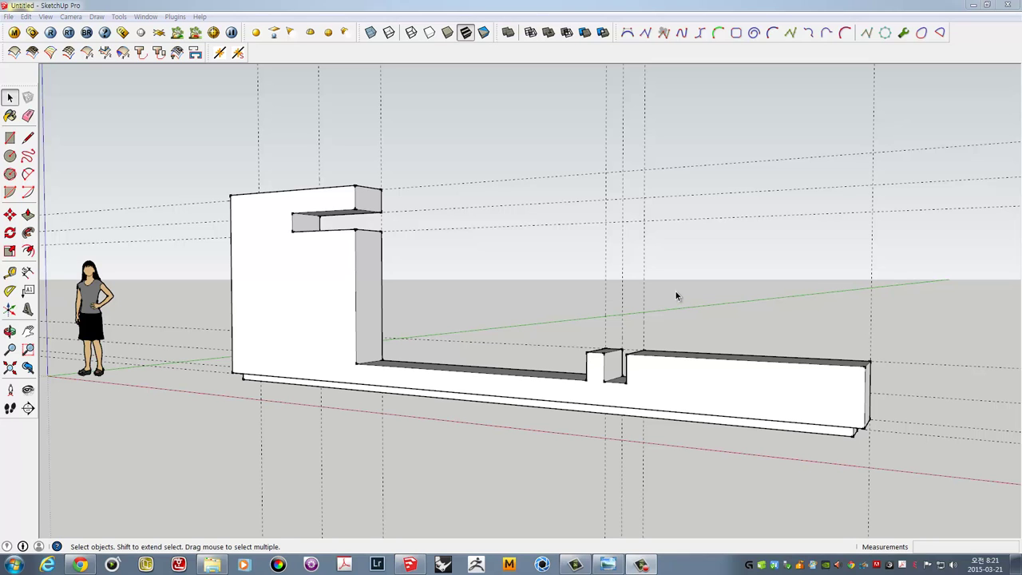
pyautogui.moveTo(386, 167)
pyautogui.mouseDown(button='middle')
pyautogui.moveTo(509, 157)
pyautogui.moveTo(451, 327)
pyautogui.mouseUp(button='middle')
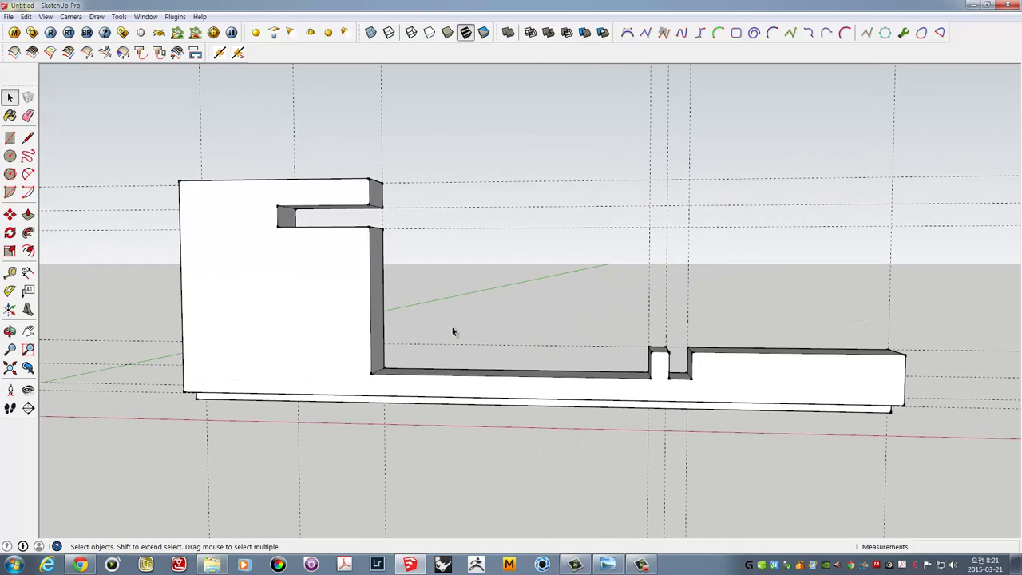
pyautogui.scroll(2, 452, 326)
# Step through the elevation, plan and shelter photo references, then return to SketchUp
pyautogui.click(608, 565)
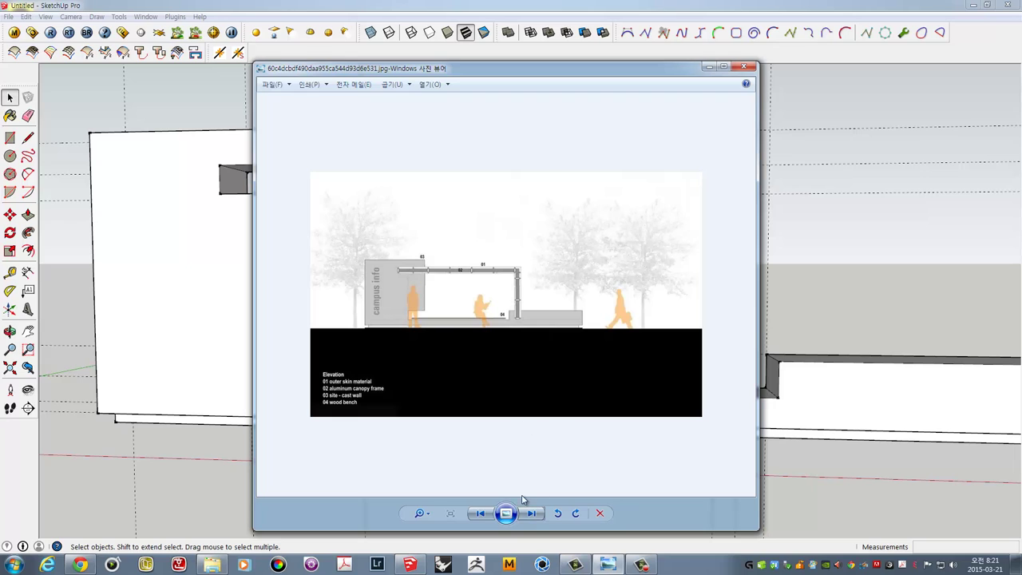
pyautogui.click(487, 514)
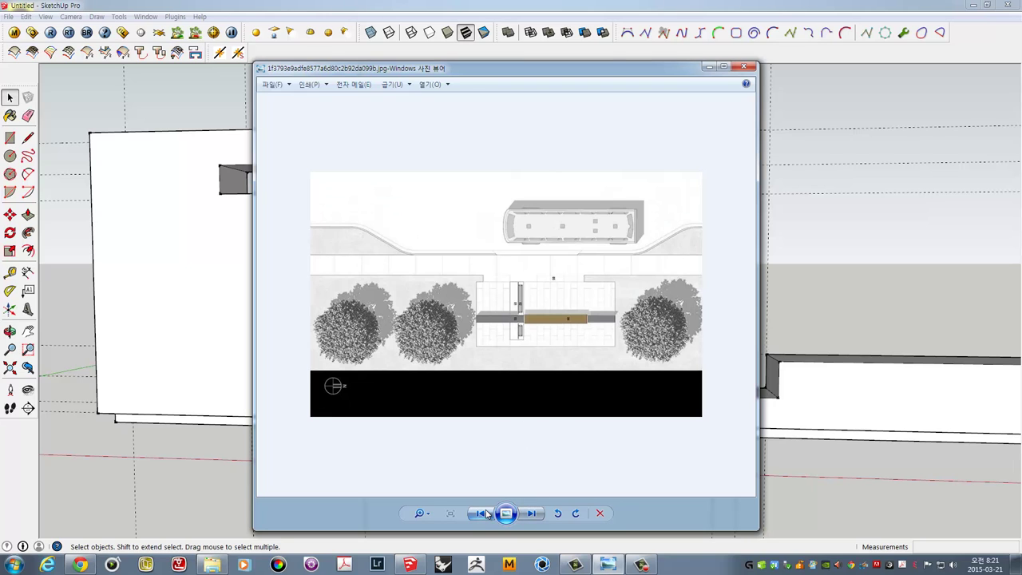
pyautogui.click(487, 514)
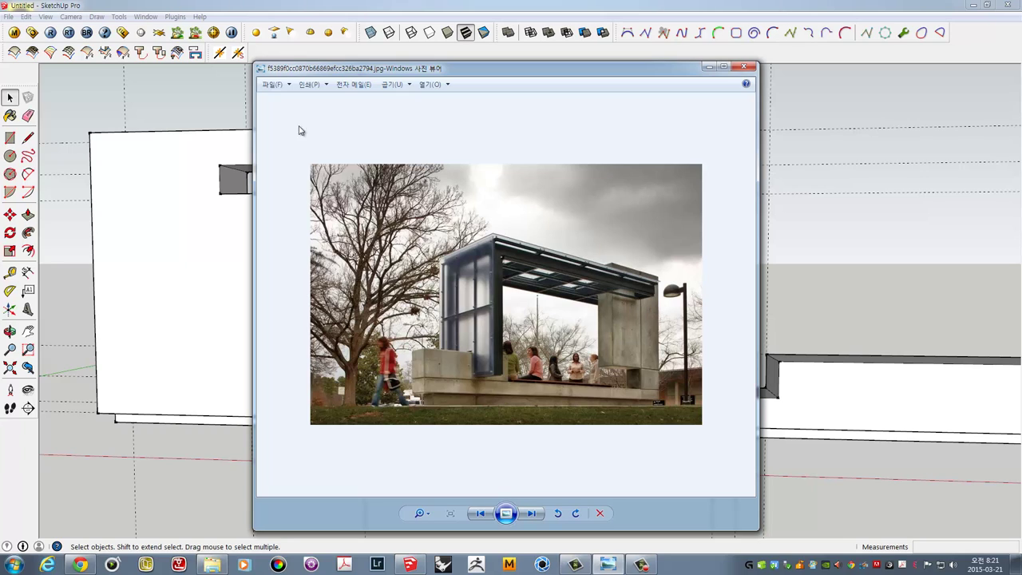
pyautogui.click(192, 107)
# Push/Pull the slot's small end face back out flush with the wall
pyautogui.moveTo(191, 108); pyautogui.dragTo(293, 201, button='middle')
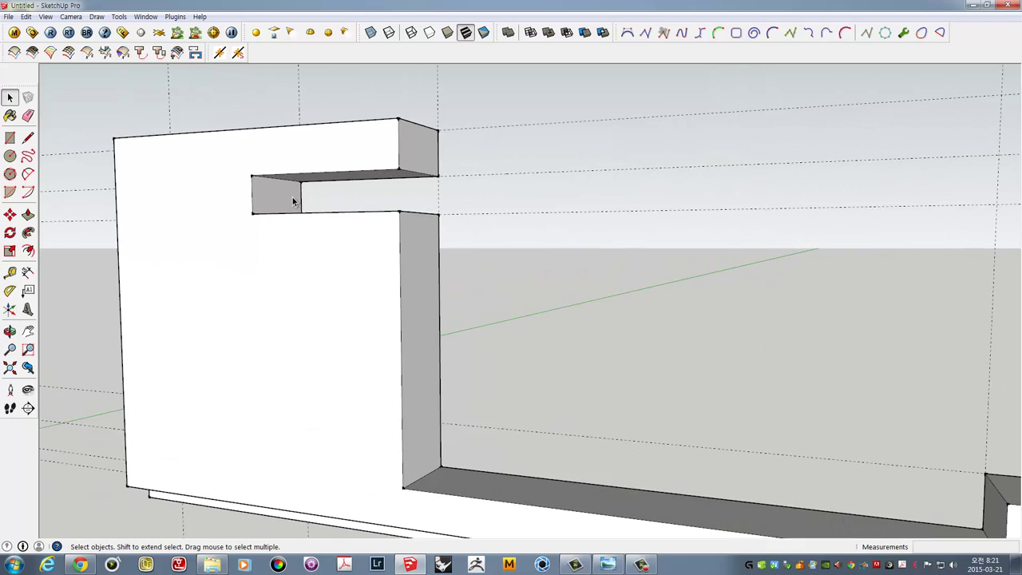
pyautogui.scroll(2, 293, 201)
pyautogui.tripleClick(274, 199)
pyautogui.click(268, 203)
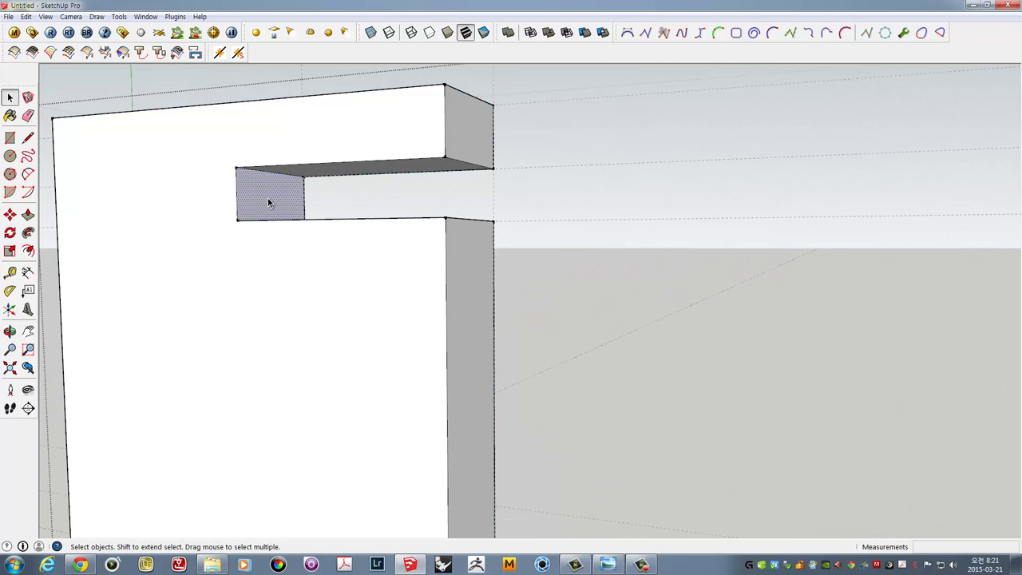
pyautogui.press('p')
pyautogui.moveTo(268, 198); pyautogui.dragTo(445, 159)
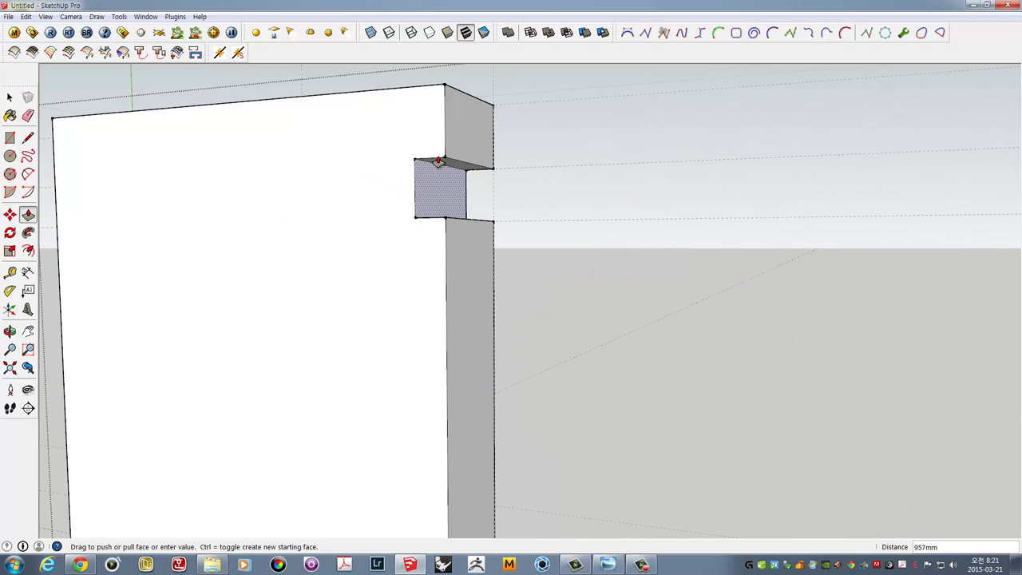
# Erase the two leftover edges on the wall's side face
pyautogui.moveTo(503, 162); pyautogui.dragTo(411, 174, button='middle')
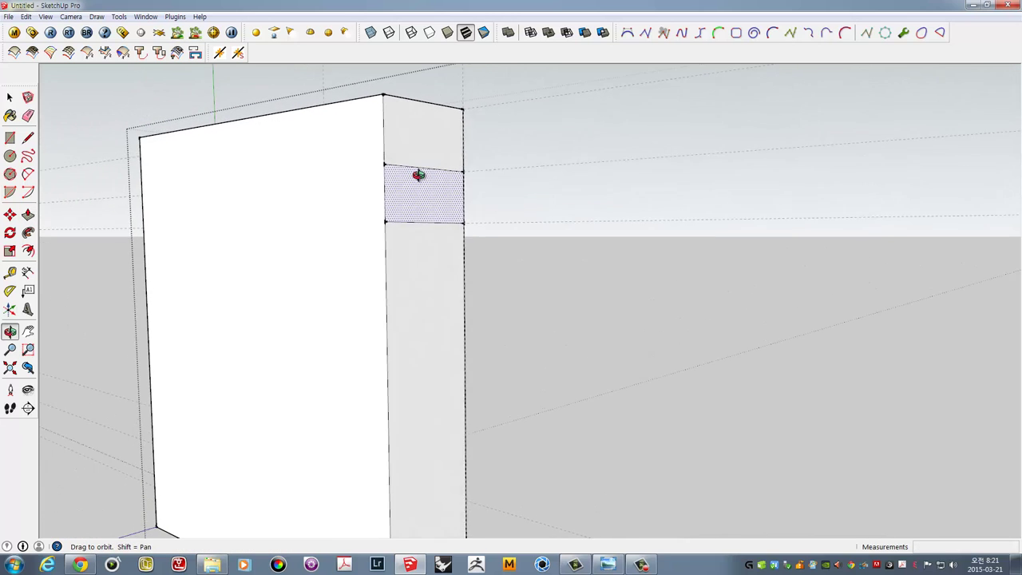
pyautogui.press('e')
pyautogui.moveTo(420, 168); pyautogui.dragTo(420, 230)
pyautogui.moveTo(420, 230)
pyautogui.mouseDown(button='middle')
pyautogui.moveTo(545, 226)
pyautogui.moveTo(591, 207)
pyautogui.moveTo(793, 237)
pyautogui.moveTo(578, 236)
pyautogui.moveTo(602, 240)
pyautogui.mouseUp(button='middle')
pyautogui.press('space')
pyautogui.scroll(-3, 591, 207)
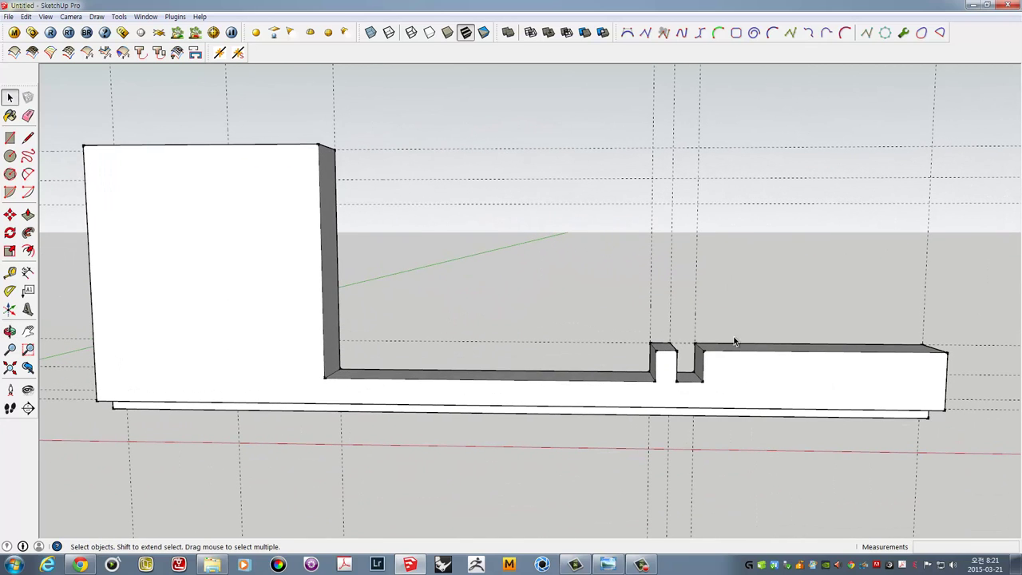
pyautogui.scroll(2, 779, 407)
pyautogui.scroll(1, 584, 331)
pyautogui.scroll(2, 637, 335)
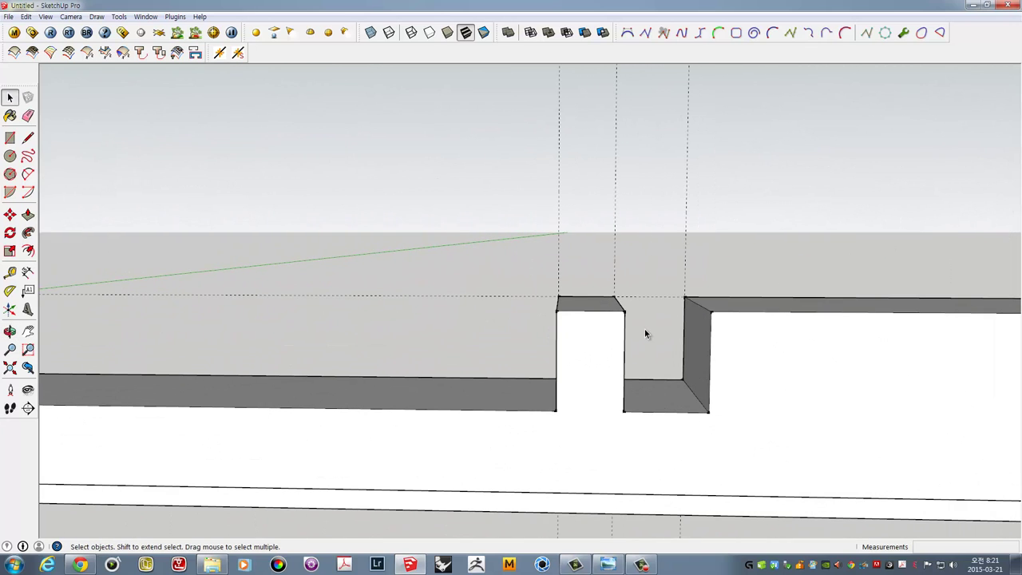
# Zoom the shelter photo into the bench-to-low-wall junction, then minimize it
pyautogui.click(607, 565)
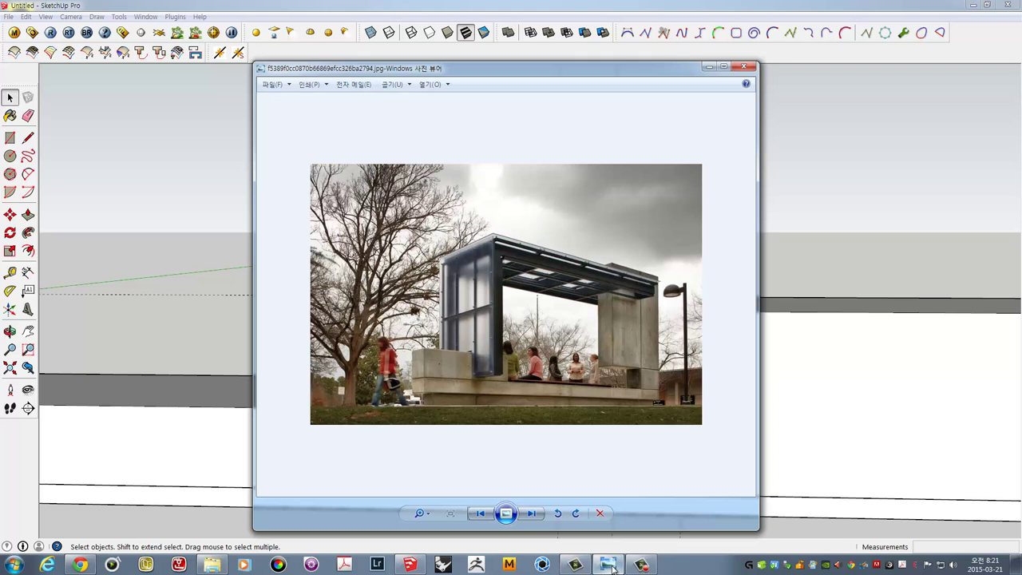
pyautogui.scroll(1, 596, 426)
pyautogui.scroll(3, 467, 419)
pyautogui.moveTo(467, 419); pyautogui.dragTo(463, 374)
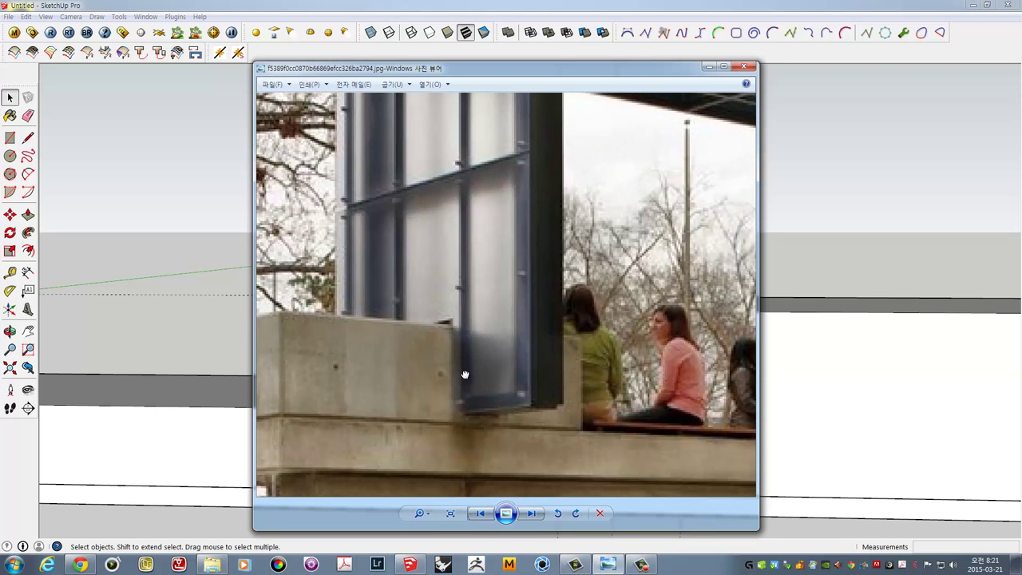
pyautogui.click(709, 67)
pyautogui.scroll(3, 640, 334)
pyautogui.moveTo(634, 433)
pyautogui.mouseDown(button='middle')
pyautogui.moveTo(641, 420)
pyautogui.moveTo(579, 264)
pyautogui.mouseUp(button='middle')
pyautogui.scroll(-3, 639, 412)
pyautogui.scroll(-3, 631, 408)
pyautogui.scroll(3, 546, 408)
# Raise the gap's floor face 300 mm to the wall top and erase the leftover edges
pyautogui.scroll(2, 546, 408)
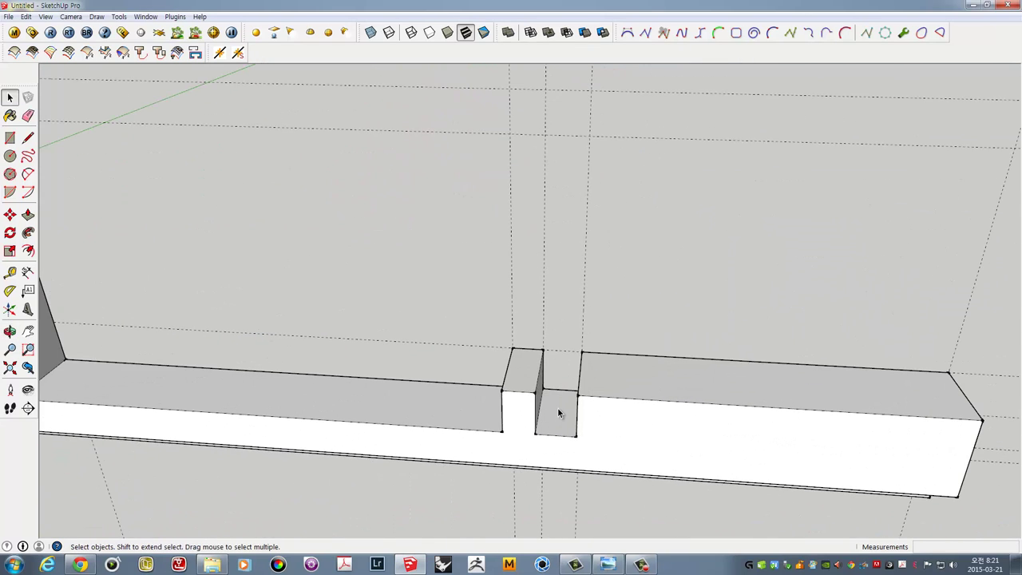
pyautogui.tripleClick(559, 407)
pyautogui.click(560, 409)
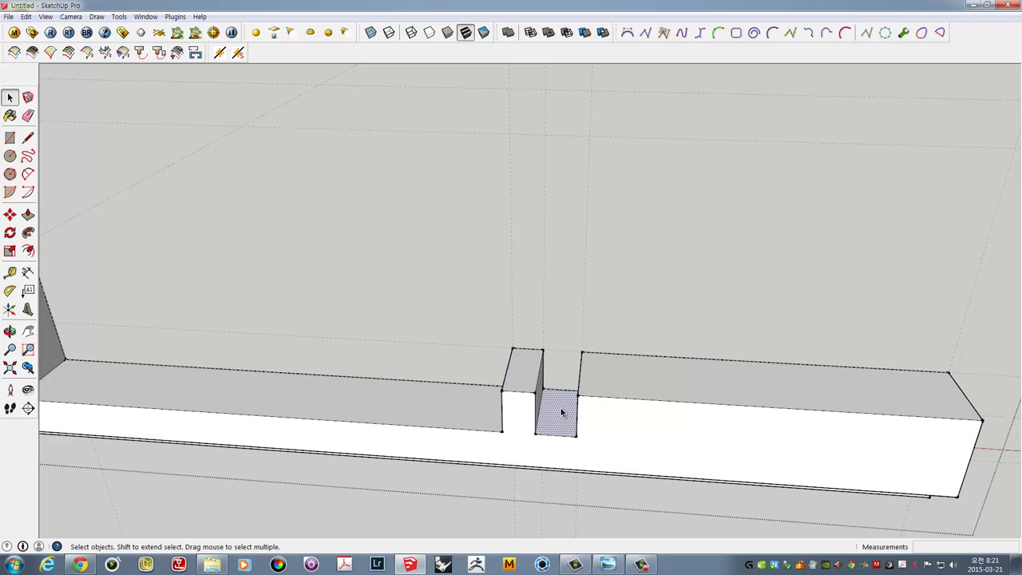
pyautogui.press('p')
pyautogui.click(562, 412)
pyautogui.click(586, 398)
pyautogui.moveTo(586, 399)
pyautogui.mouseDown(button='middle')
pyautogui.moveTo(589, 428)
pyautogui.moveTo(588, 391)
pyautogui.moveTo(596, 396)
pyautogui.mouseUp(button='middle')
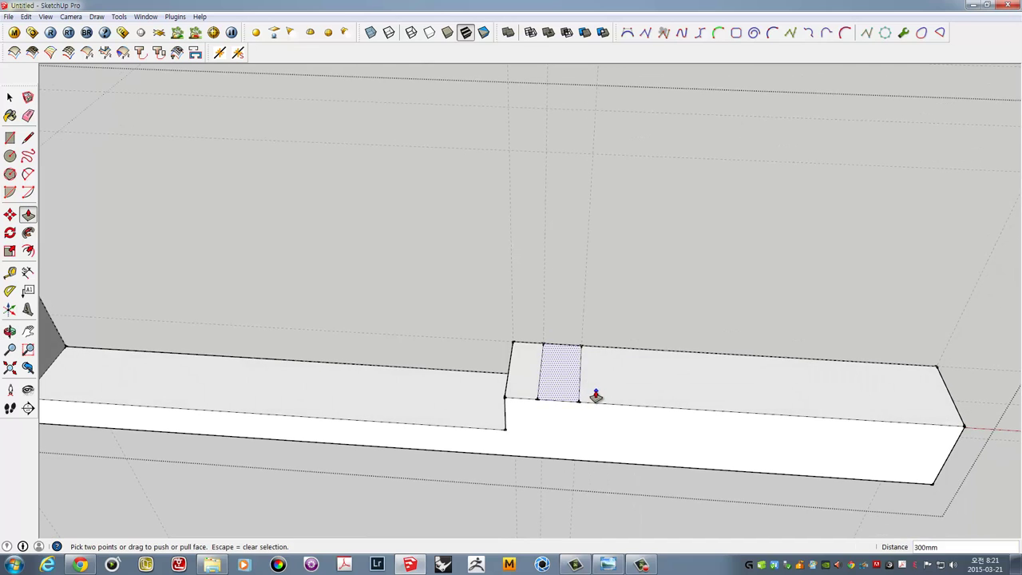
pyautogui.press('e')
pyautogui.moveTo(593, 381); pyautogui.dragTo(532, 376)
pyautogui.press('space')
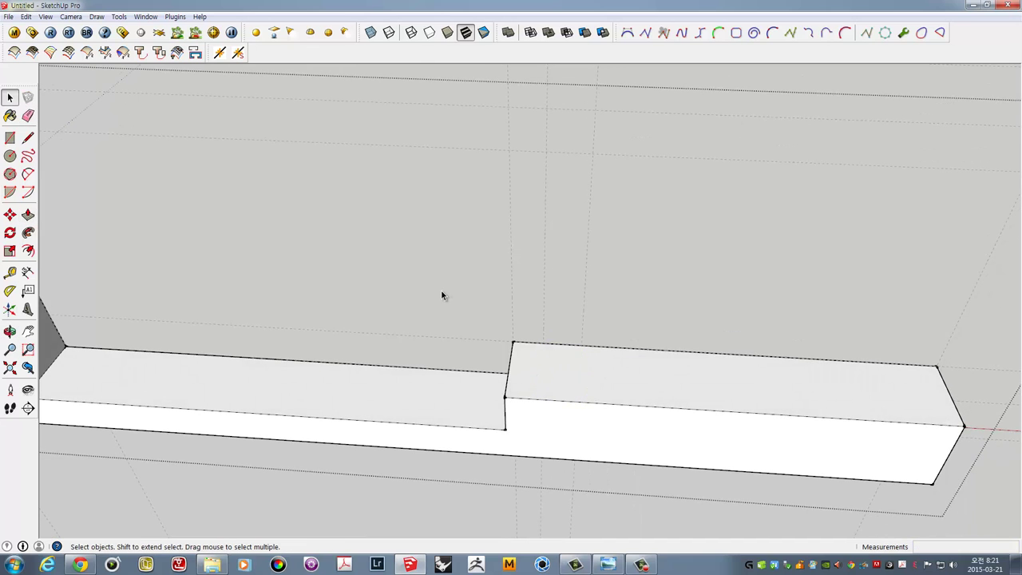
# Orbit and zoom in to inspect the wall's inner corner
pyautogui.moveTo(443, 296)
pyautogui.mouseDown(button='middle')
pyautogui.moveTo(505, 182)
pyautogui.moveTo(219, 221)
pyautogui.moveTo(577, 235)
pyautogui.moveTo(383, 232)
pyautogui.moveTo(462, 209)
pyautogui.moveTo(440, 269)
pyautogui.mouseUp(button='middle')
pyautogui.scroll(2, 448, 274)
pyautogui.scroll(2, 404, 212)
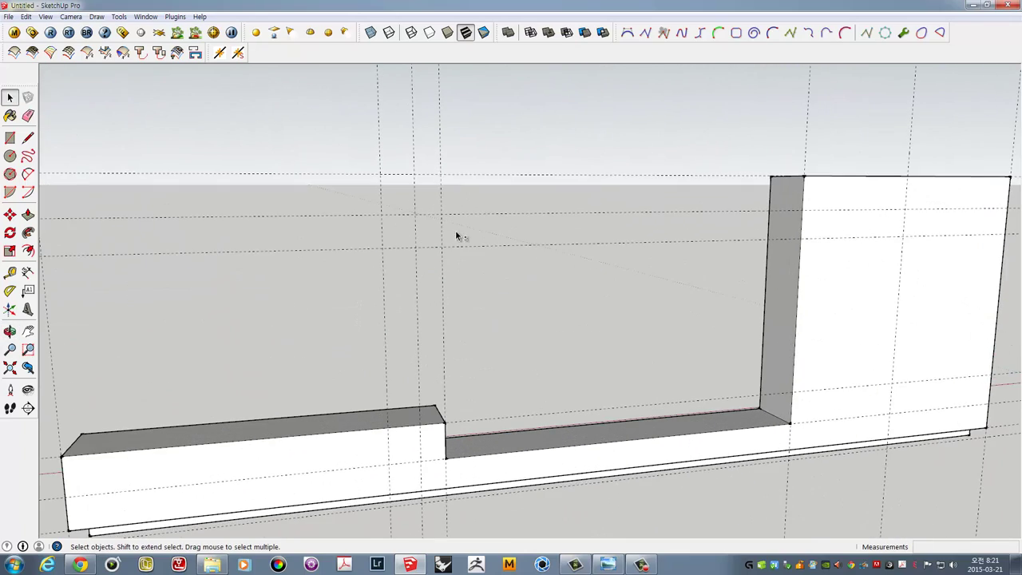
pyautogui.scroll(2, 455, 230)
pyautogui.scroll(2, 392, 230)
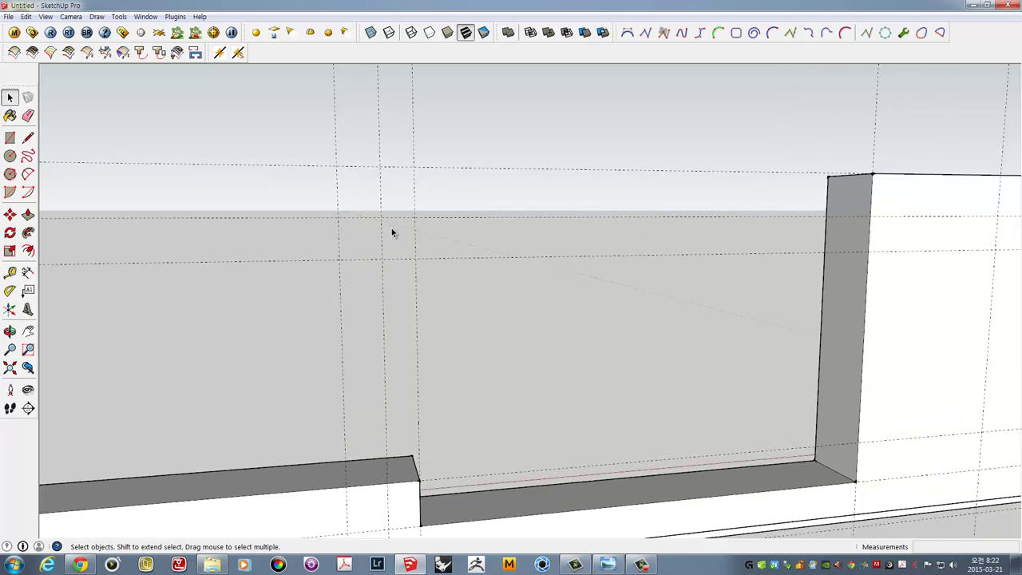
pyautogui.scroll(2, 397, 226)
pyautogui.moveTo(458, 216)
pyautogui.mouseDown(button='middle')
pyautogui.moveTo(481, 207)
pyautogui.moveTo(464, 212)
pyautogui.moveTo(474, 230)
pyautogui.mouseUp(button='middle')
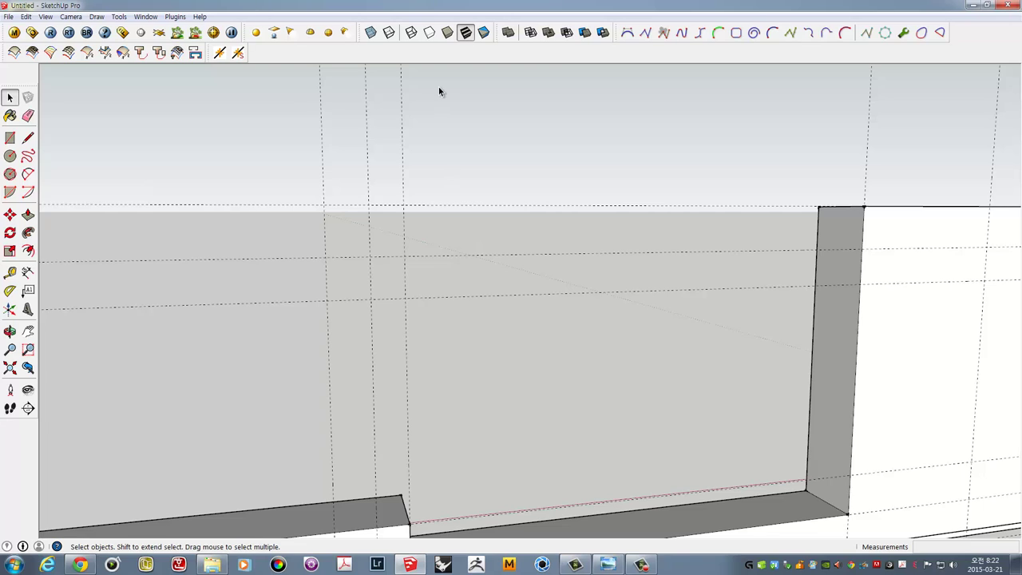
pyautogui.scroll(1, 448, 257)
pyautogui.scroll(1, 449, 255)
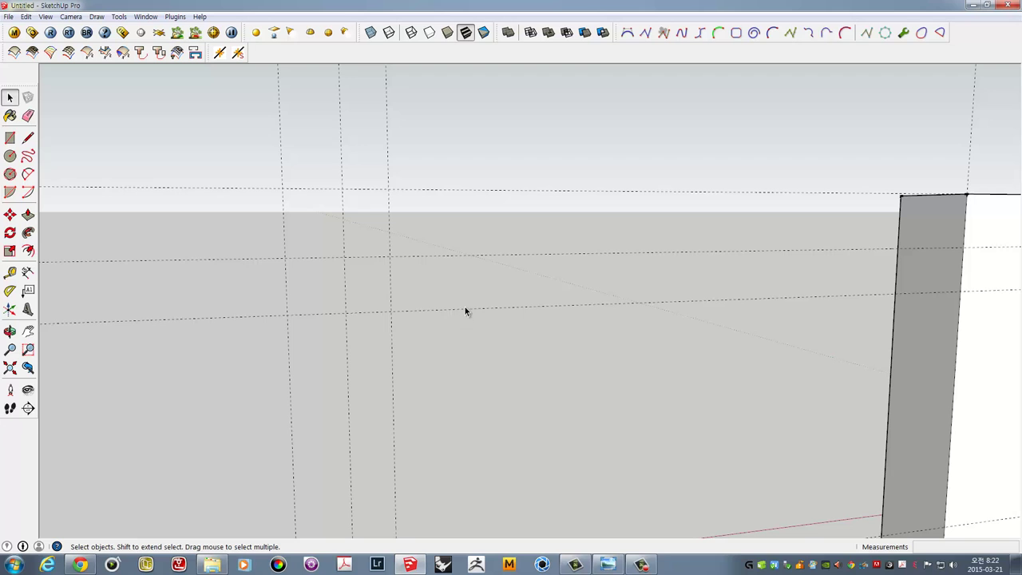
# Show hidden geometry and unhide the elevation image plane behind the traced wall
pyautogui.moveTo(472, 292)
pyautogui.mouseDown(button='middle')
pyautogui.moveTo(477, 266)
pyautogui.moveTo(514, 285)
pyautogui.moveTo(511, 298)
pyautogui.mouseUp(button='middle')
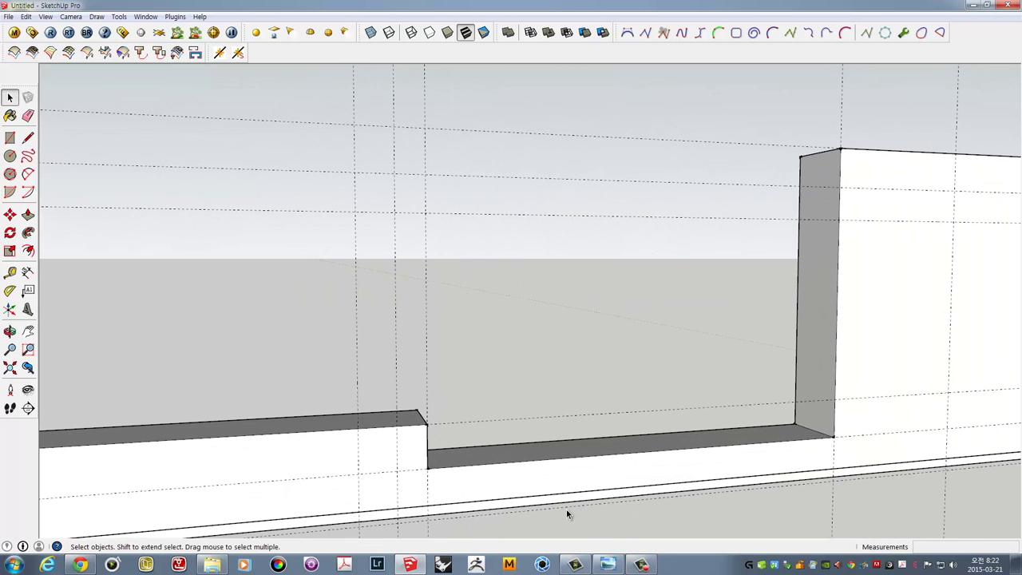
pyautogui.click(46, 16)
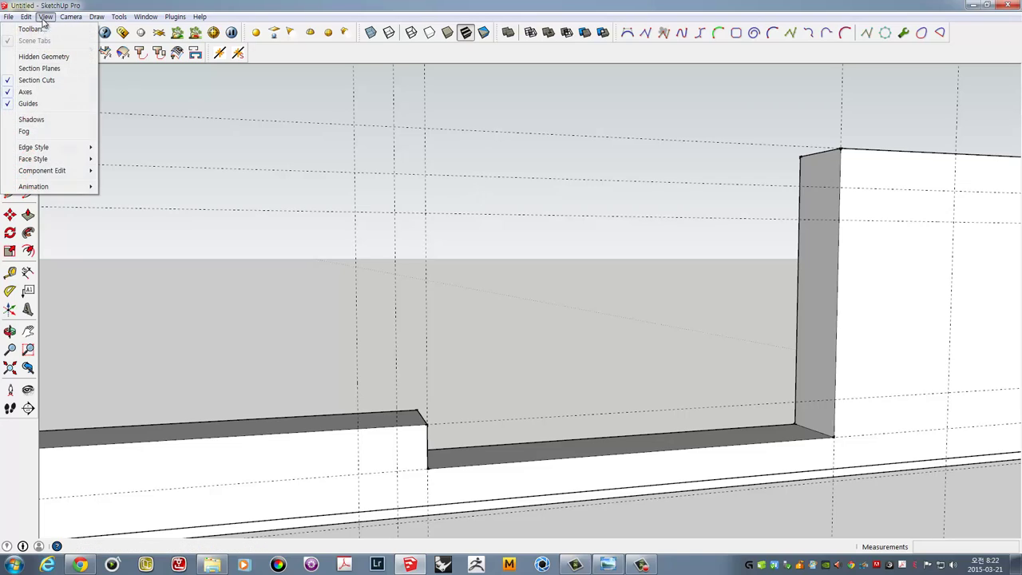
pyautogui.click(44, 61)
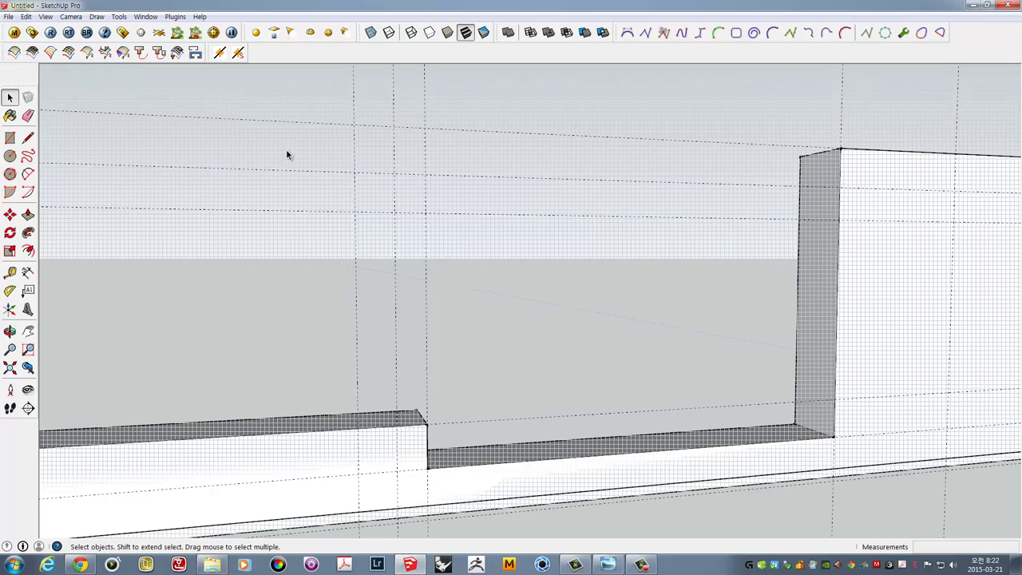
pyautogui.moveTo(286, 149); pyautogui.dragTo(559, 182, button='middle')
pyautogui.scroll(-3, 566, 192)
pyautogui.scroll(-2, 565, 191)
pyautogui.scroll(-1, 563, 192)
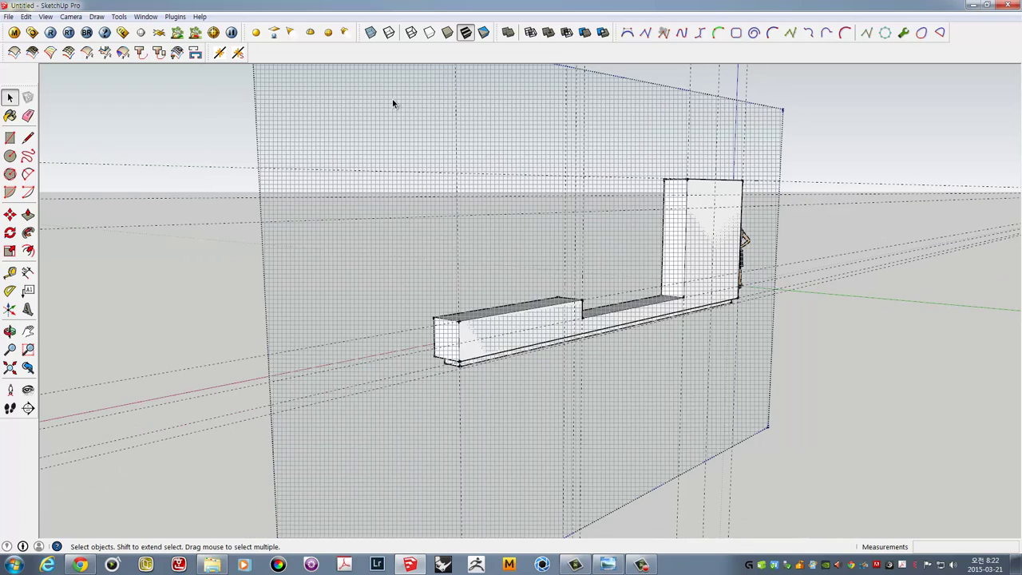
pyautogui.rightClick(392, 99)
pyautogui.click(416, 140)
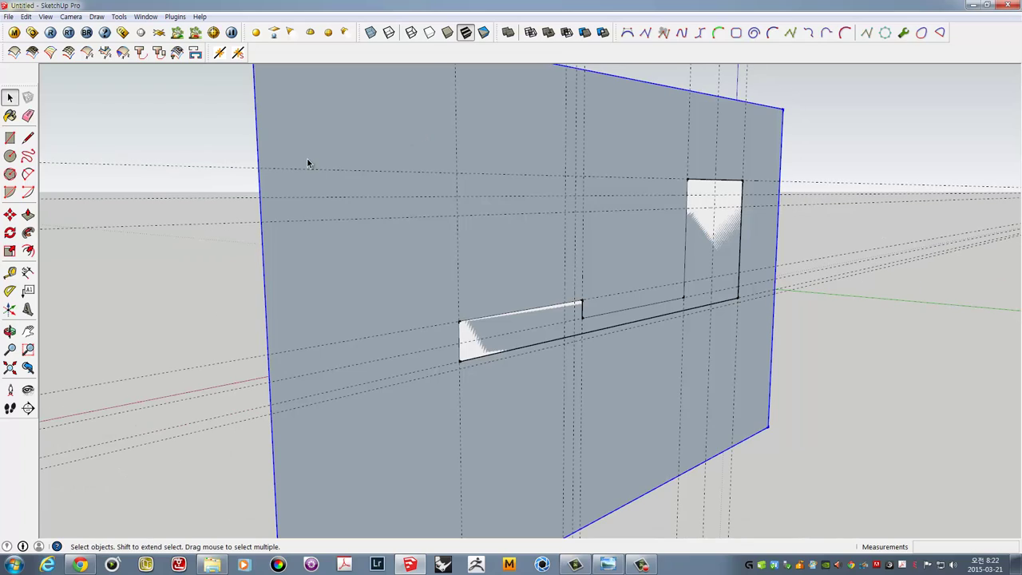
# Switch to the Front view and zoom out to see the whole elevation
pyautogui.moveTo(277, 157)
pyautogui.mouseDown(button='middle')
pyautogui.moveTo(684, 171)
pyautogui.moveTo(890, 165)
pyautogui.mouseUp(button='middle')
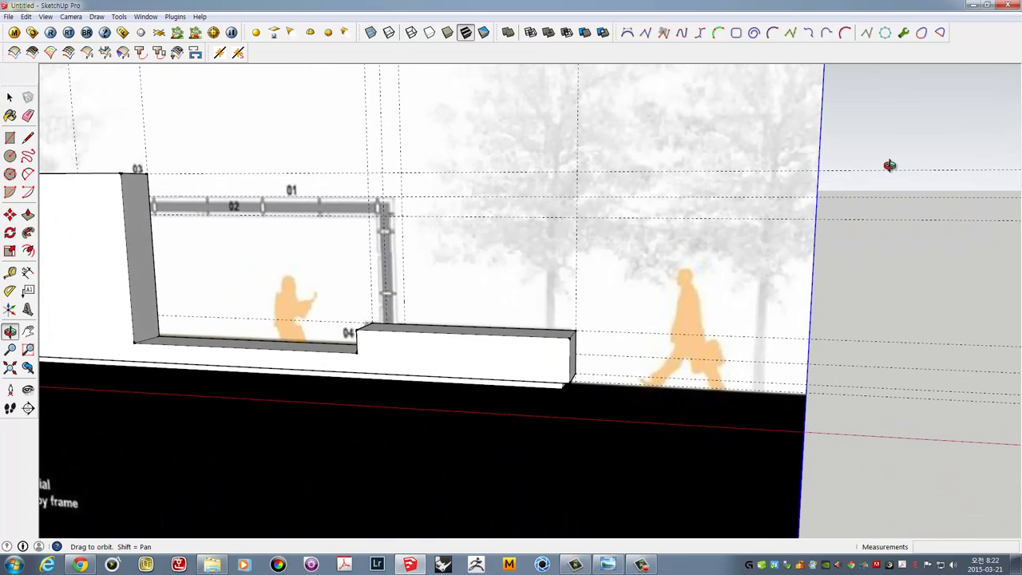
pyautogui.press('space')
pyautogui.moveTo(685, 182); pyautogui.dragTo(362, 186, button='middle')
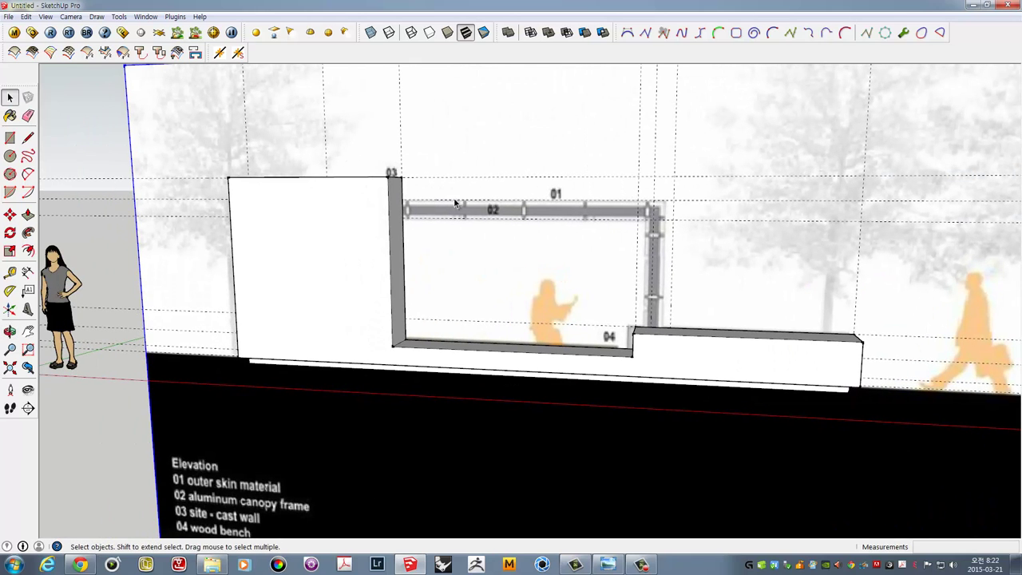
pyautogui.moveTo(577, 205)
pyautogui.mouseDown(button='middle')
pyautogui.moveTo(426, 178)
pyautogui.moveTo(657, 178)
pyautogui.moveTo(669, 214)
pyautogui.mouseUp(button='middle')
pyautogui.scroll(4, 669, 214)
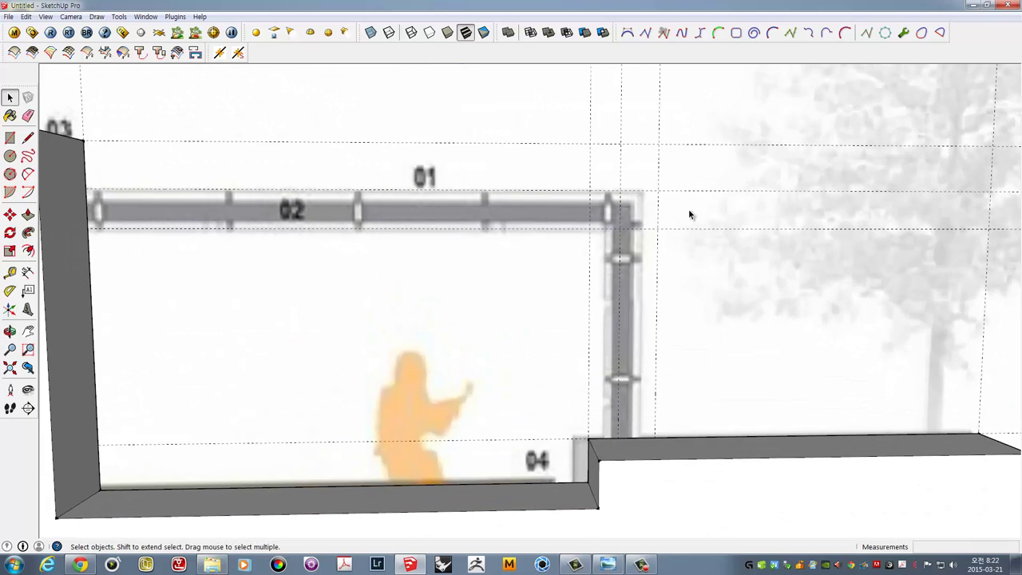
pyautogui.scroll(1, 689, 209)
pyautogui.moveTo(601, 215)
pyautogui.keyDown('shift'); pyautogui.mouseDown(button='middle')
pyautogui.moveTo(627, 251)
pyautogui.moveTo(479, 251)
pyautogui.moveTo(588, 237)
pyautogui.mouseUp(button='middle'); pyautogui.keyUp('shift')
pyautogui.scroll(-3, 479, 251)
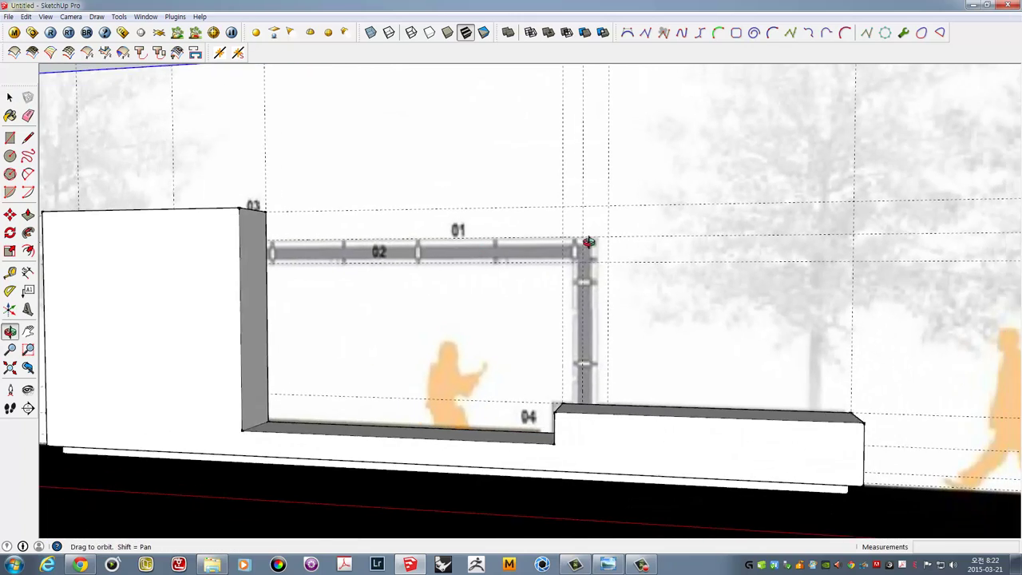
pyautogui.press('F3')
pyautogui.scroll(3, 586, 263)
pyautogui.scroll(-1, 519, 285)
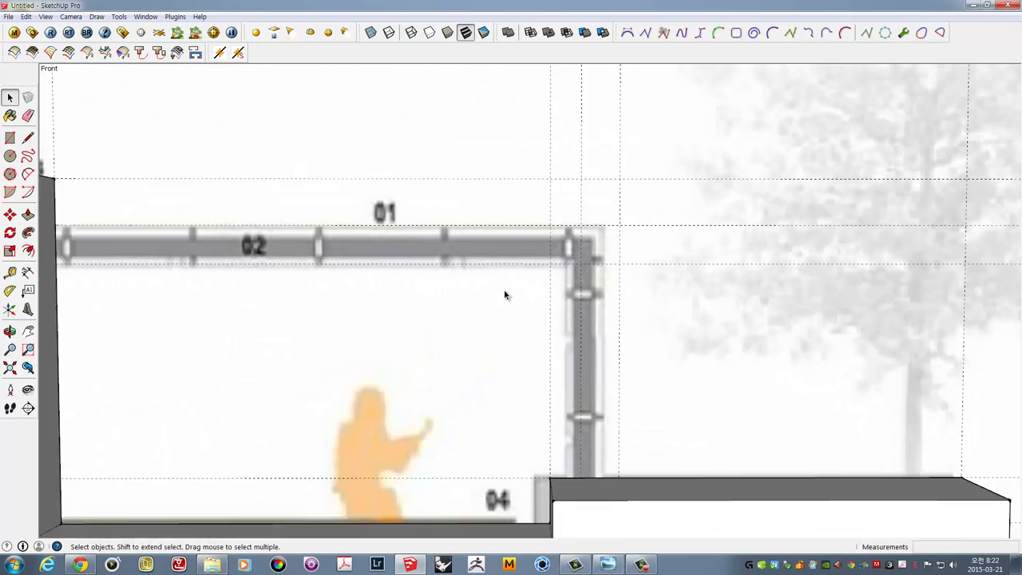
pyautogui.scroll(-2, 491, 297)
pyautogui.scroll(2, 513, 297)
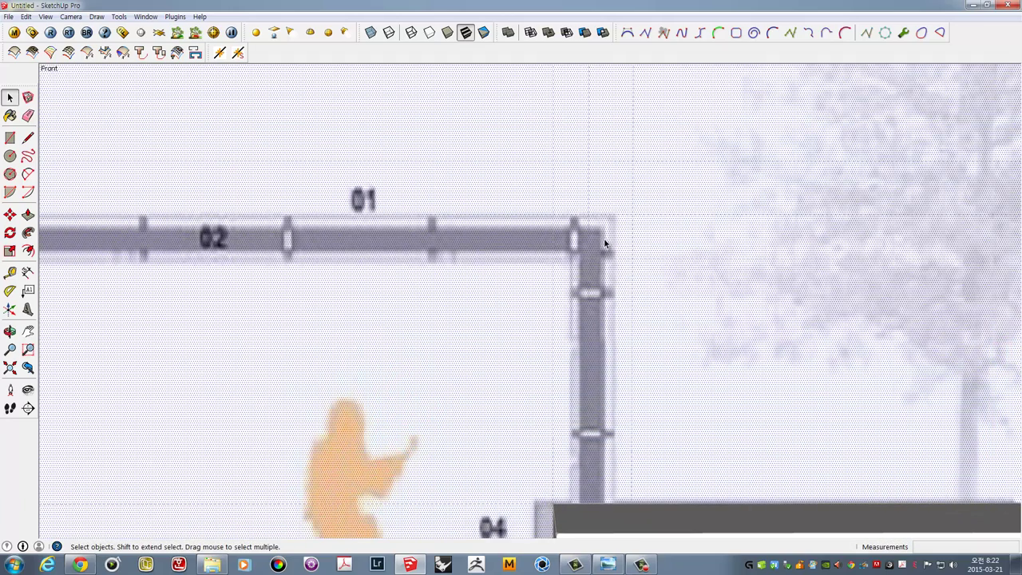
pyautogui.scroll(-3, 484, 297)
pyautogui.scroll(-2, 483, 295)
# Reposition the elevation image texture, dragging its pin to scale and rotate it against the wall
pyautogui.scroll(-1, 481, 295)
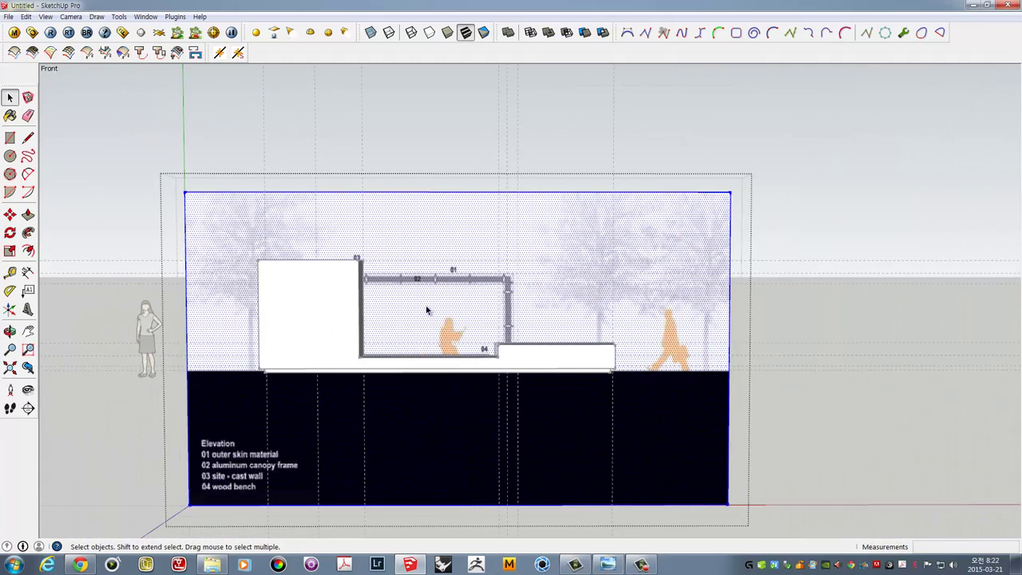
pyautogui.rightClick(425, 307)
pyautogui.moveTo(459, 434)
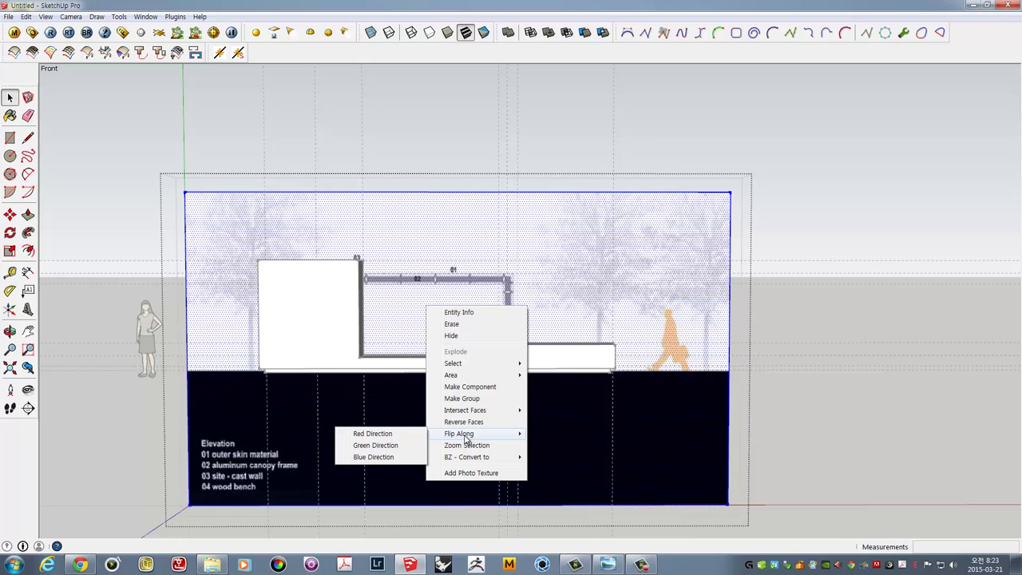
pyautogui.rightClick(409, 219)
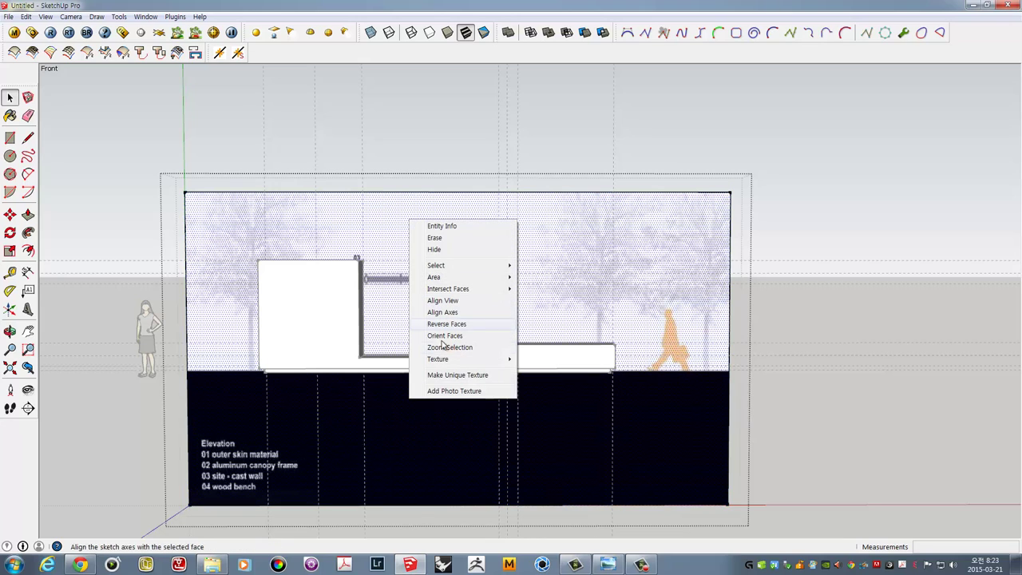
pyautogui.moveTo(463, 358)
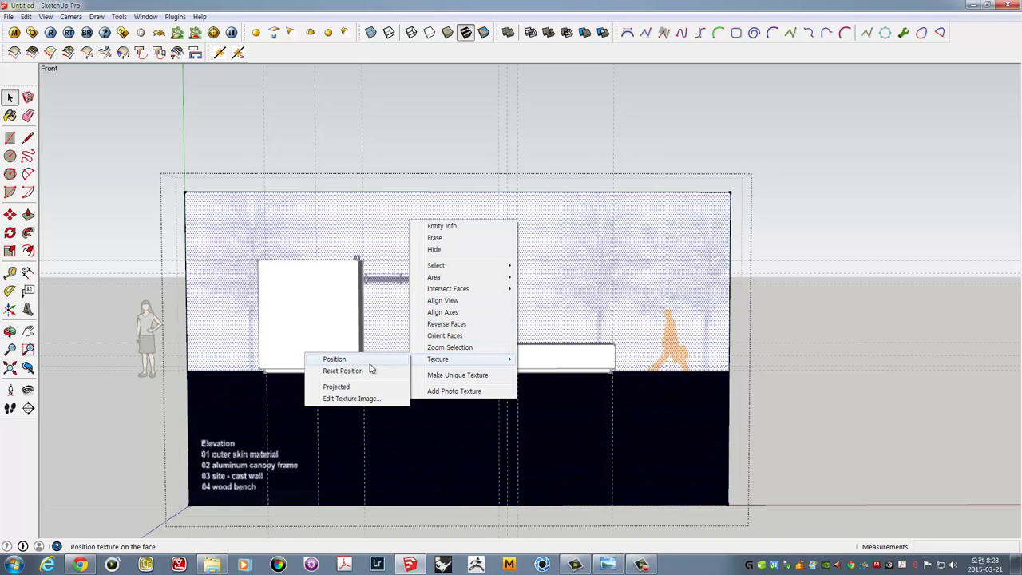
pyautogui.click(334, 359)
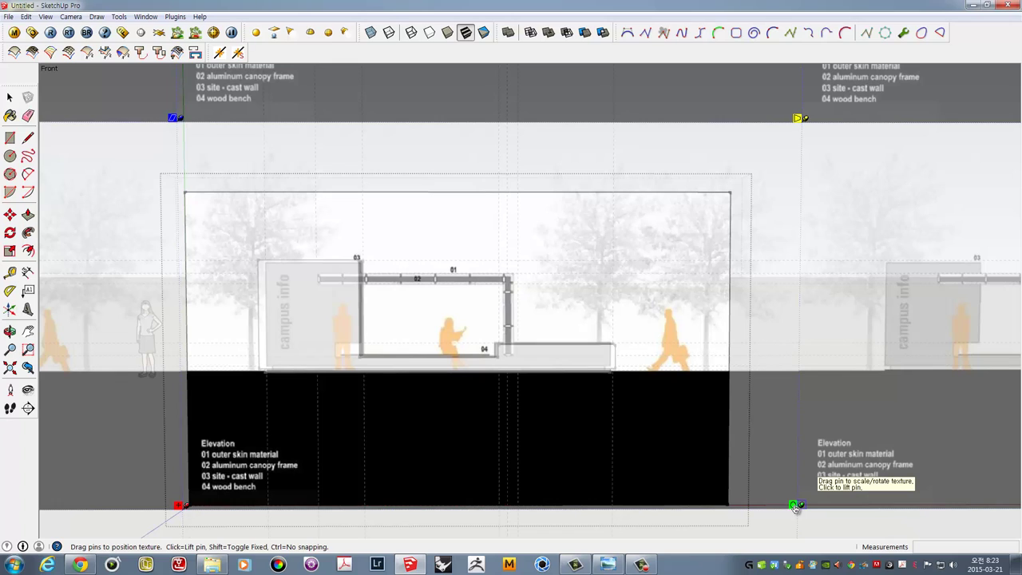
pyautogui.moveTo(793, 506); pyautogui.dragTo(802, 508)
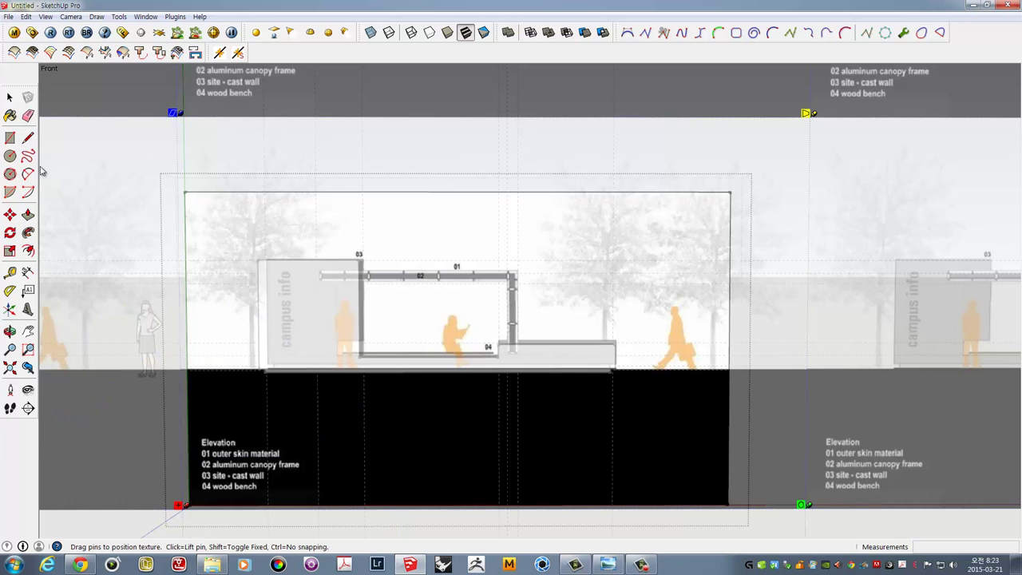
# Finish texture positioning and move the elevation image about 70mm along the green axis
pyautogui.click(10, 96)
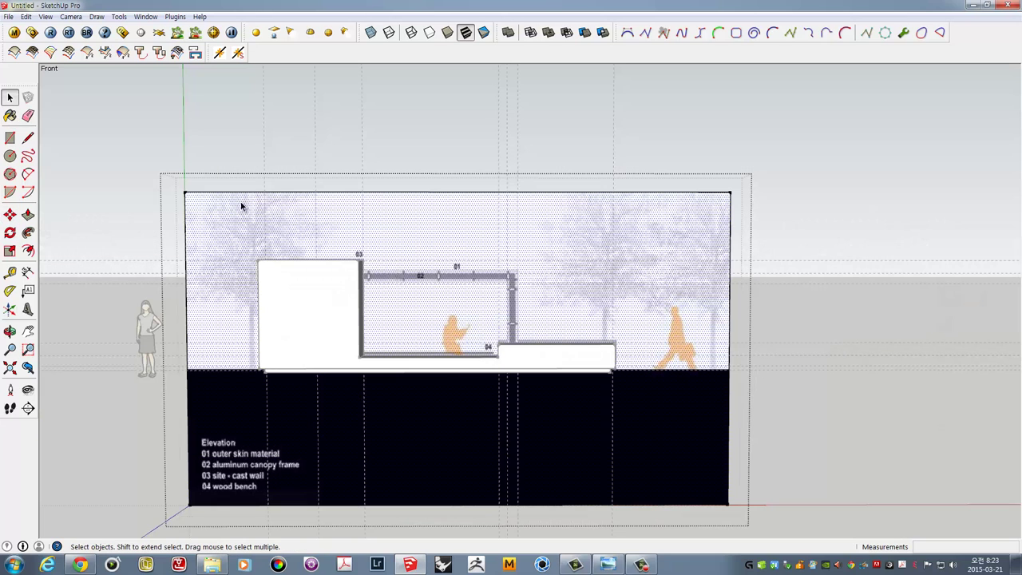
pyautogui.scroll(4, 484, 283)
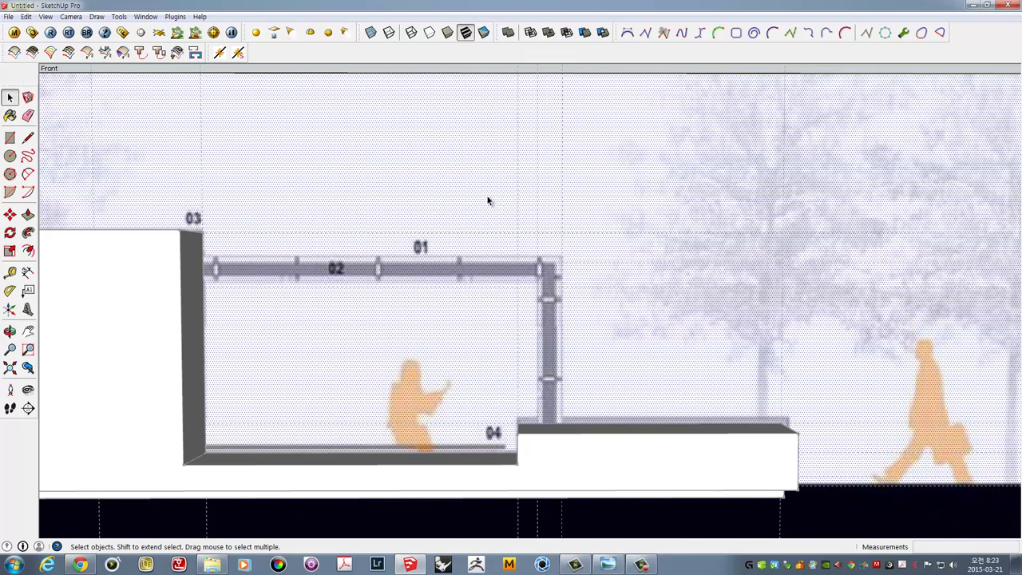
pyautogui.press('m')
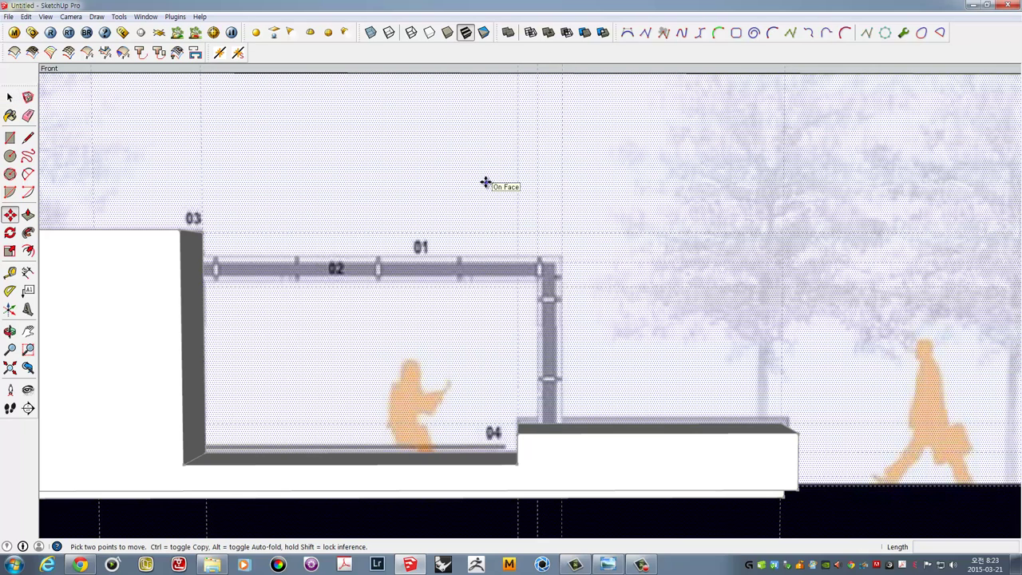
pyautogui.click(485, 188)
pyautogui.write('70')
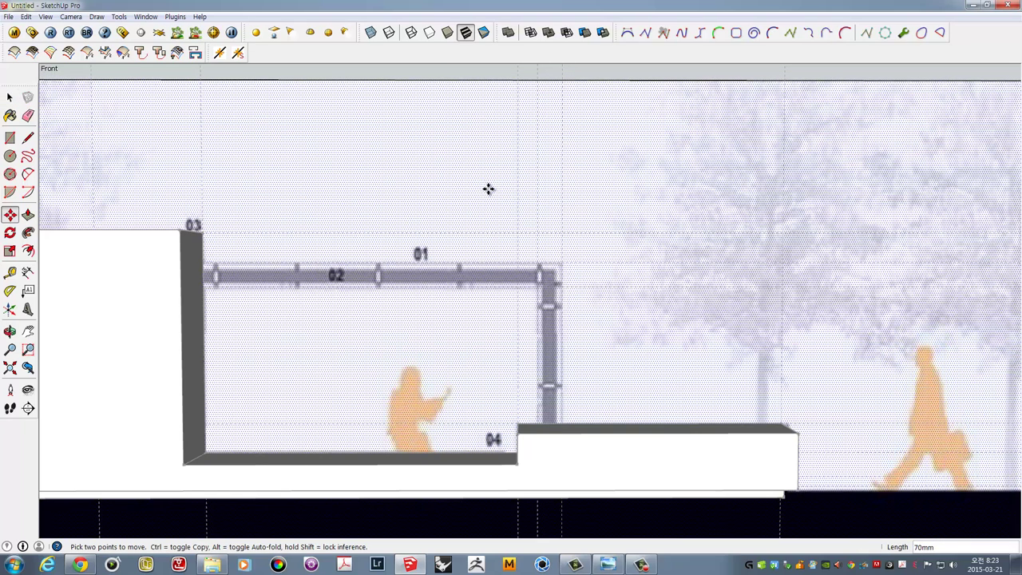
pyautogui.scroll(-1, 486, 210)
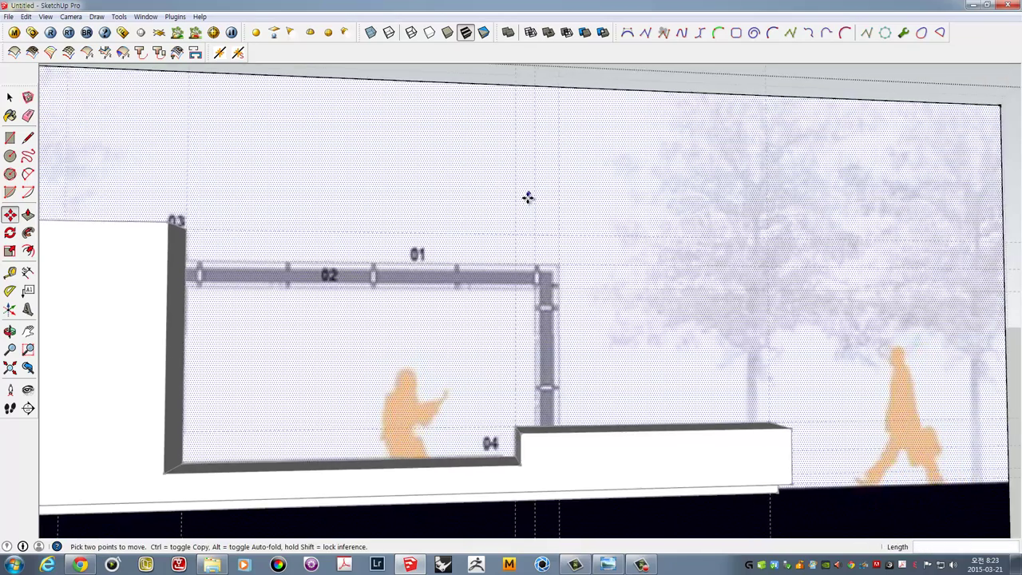
pyautogui.scroll(-3, 529, 198)
pyautogui.press('space')
# Select the traced wall section group and orbit to look down on the wall tops
pyautogui.scroll(2, 511, 259)
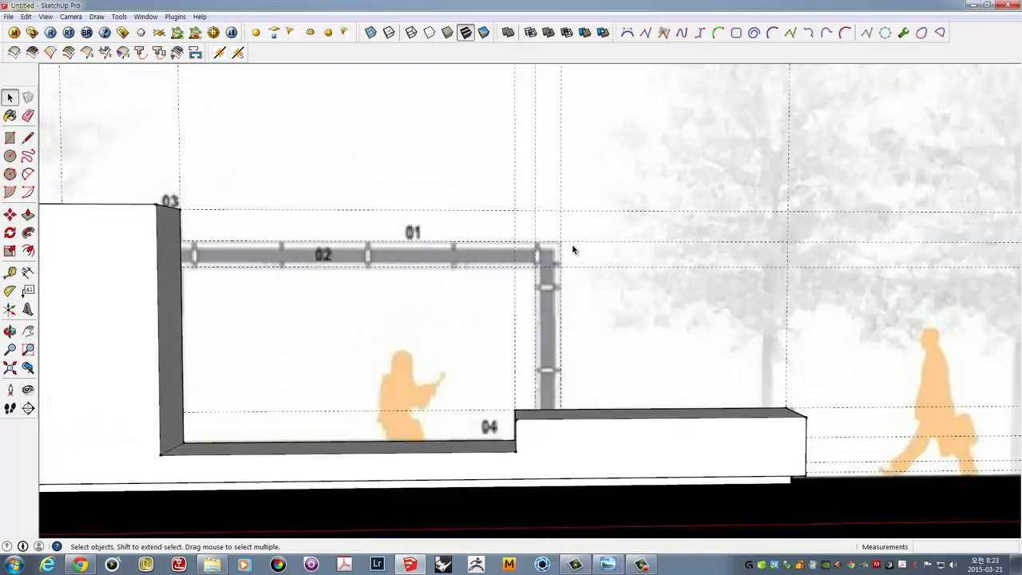
pyautogui.scroll(3, 572, 244)
pyautogui.keyDown('shift'); pyautogui.moveTo(521, 264); pyautogui.dragTo(614, 244, button='middle'); pyautogui.keyUp('shift')
pyautogui.scroll(-3, 614, 243)
pyautogui.scroll(-1, 613, 234)
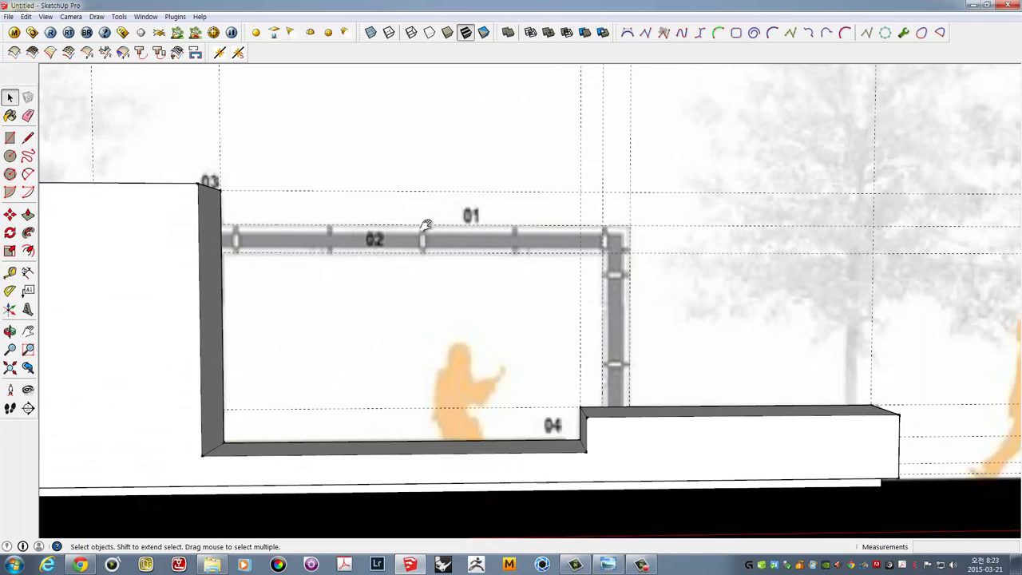
pyautogui.click(361, 239)
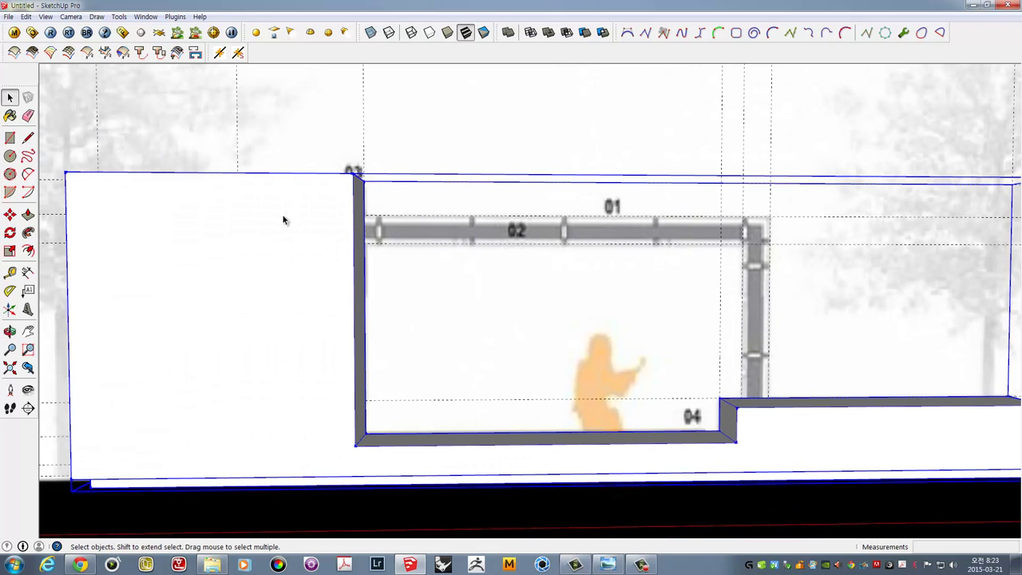
pyautogui.scroll(-3, 283, 219)
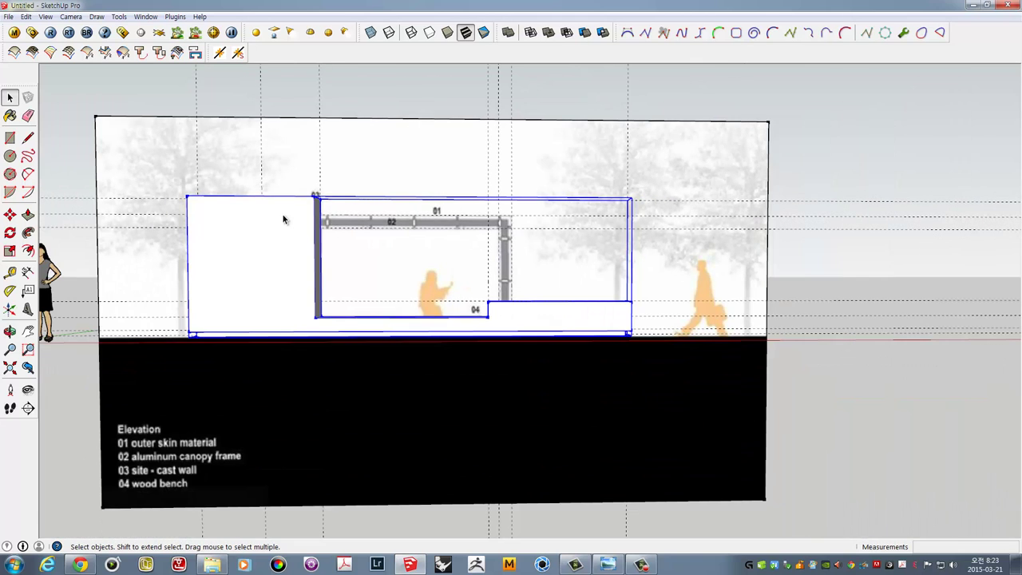
pyautogui.moveTo(283, 220); pyautogui.dragTo(303, 206, button='middle')
pyautogui.scroll(2, 303, 206)
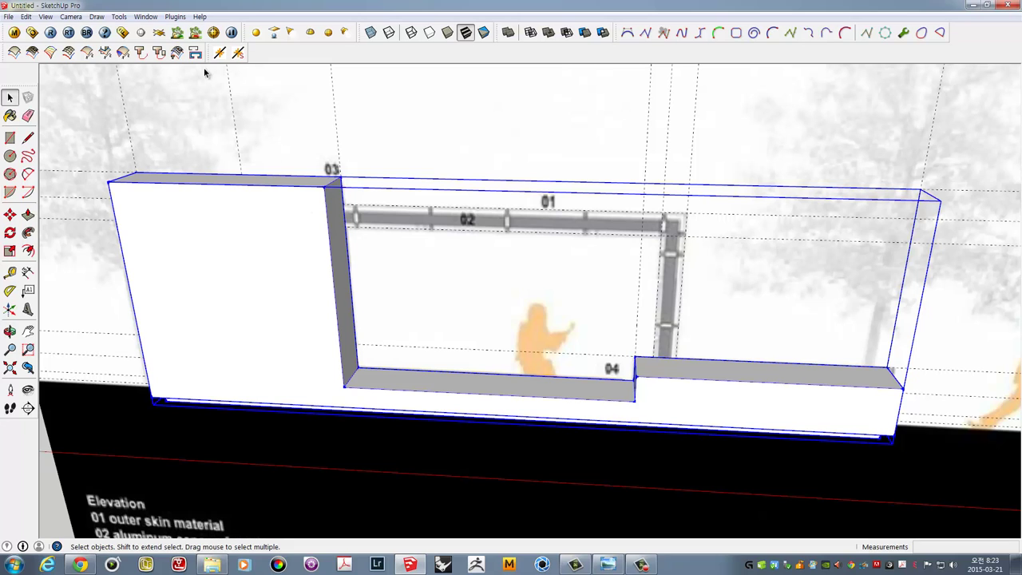
# Create a new Layer1 and assign the traced wall group to it in Entity Info
pyautogui.click(145, 16)
pyautogui.click(95, 96)
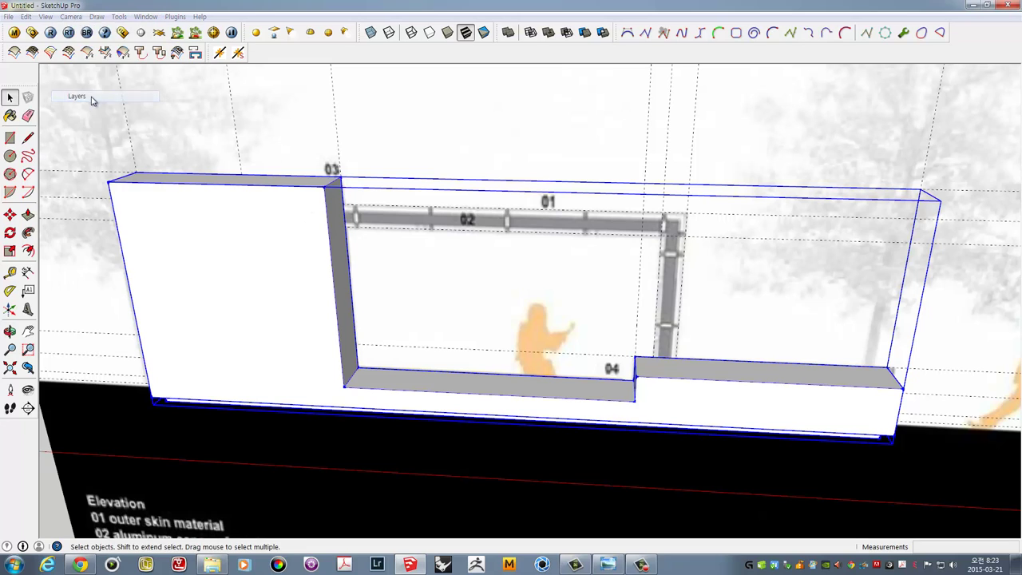
pyautogui.click(12, 43)
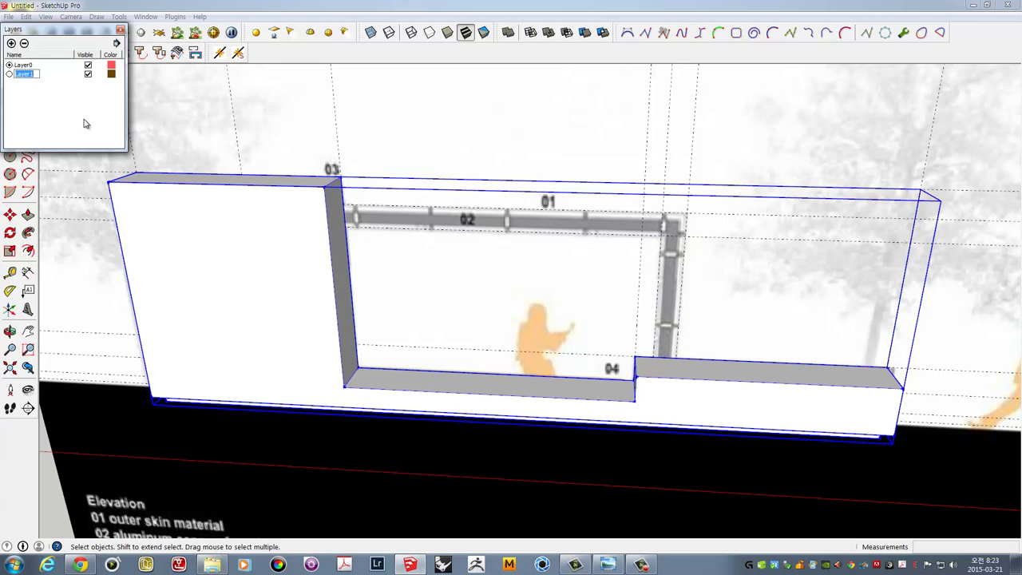
pyautogui.rightClick(189, 213)
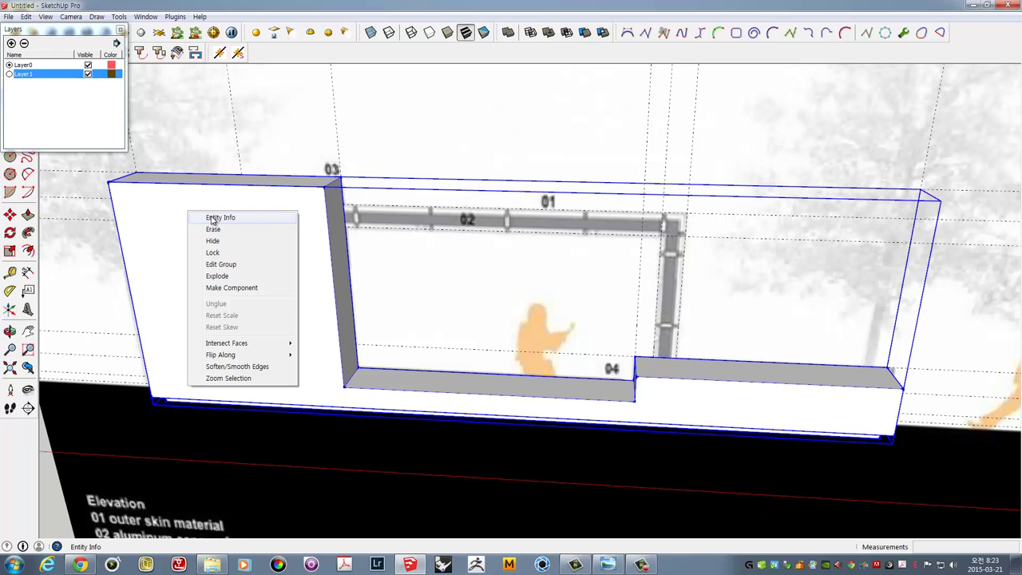
pyautogui.click(213, 218)
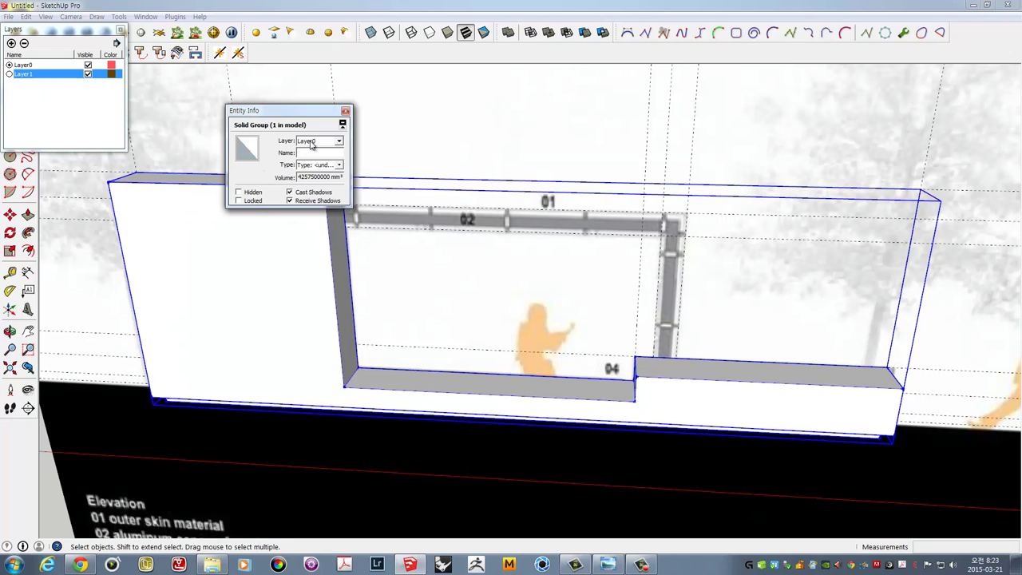
pyautogui.click(311, 142)
pyautogui.click(310, 157)
# Hide Layer1 so only the elevation image remains visible
pyautogui.moveTo(10, 28); pyautogui.dragTo(77, 86)
pyautogui.click(156, 133)
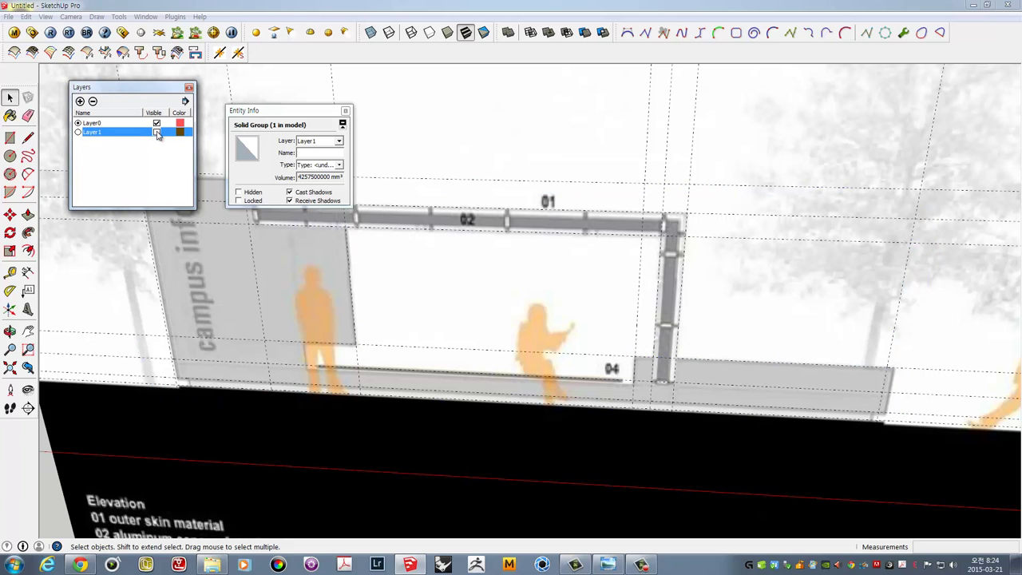
pyautogui.click(189, 88)
# Close the Entity Info panel and frame the canopy area of the elevation
pyautogui.click(345, 112)
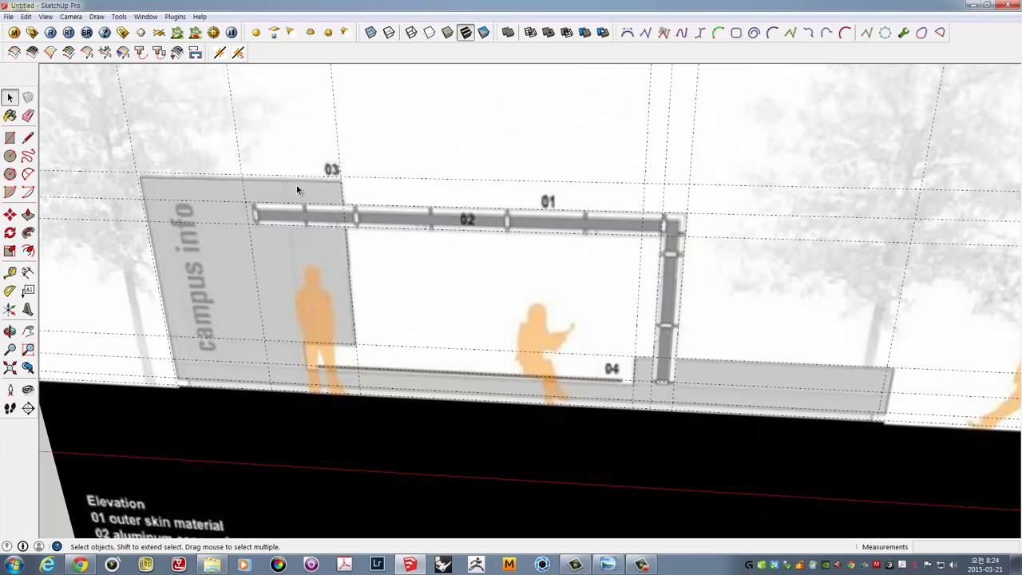
pyautogui.moveTo(296, 191)
pyautogui.mouseDown(button='middle')
pyautogui.moveTo(336, 182)
pyautogui.moveTo(299, 195)
pyautogui.mouseUp(button='middle')
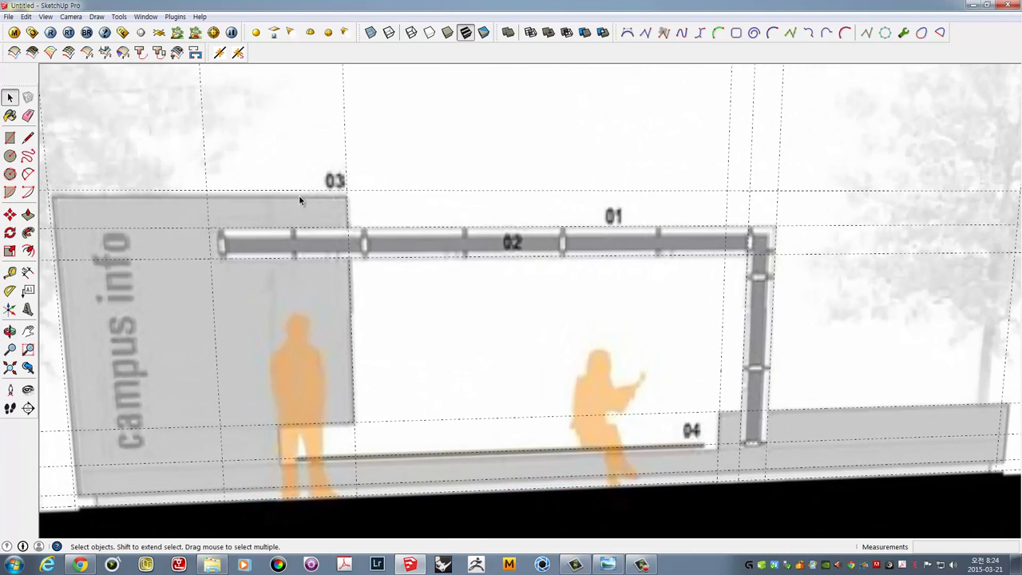
pyautogui.scroll(2, 263, 229)
pyautogui.scroll(-1, 263, 230)
pyautogui.scroll(-1, 264, 229)
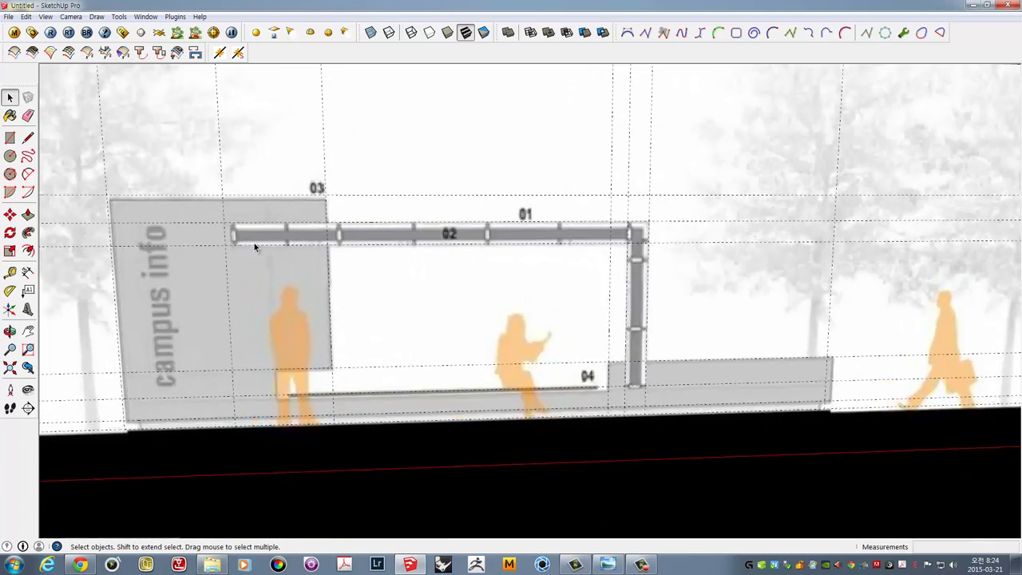
pyautogui.scroll(2, 254, 243)
pyautogui.scroll(-2, 262, 229)
pyautogui.scroll(2, 229, 246)
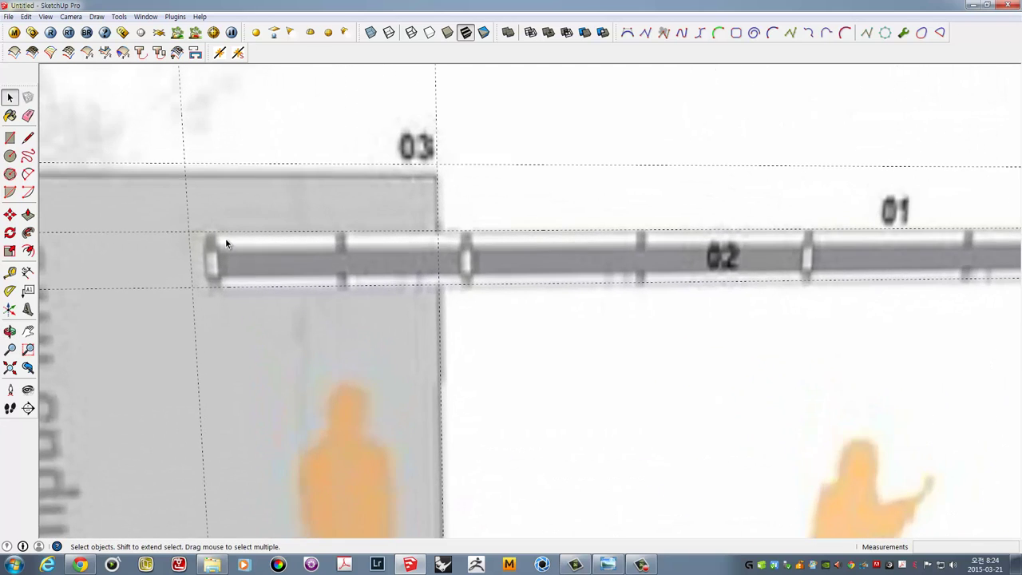
pyautogui.scroll(2, 200, 240)
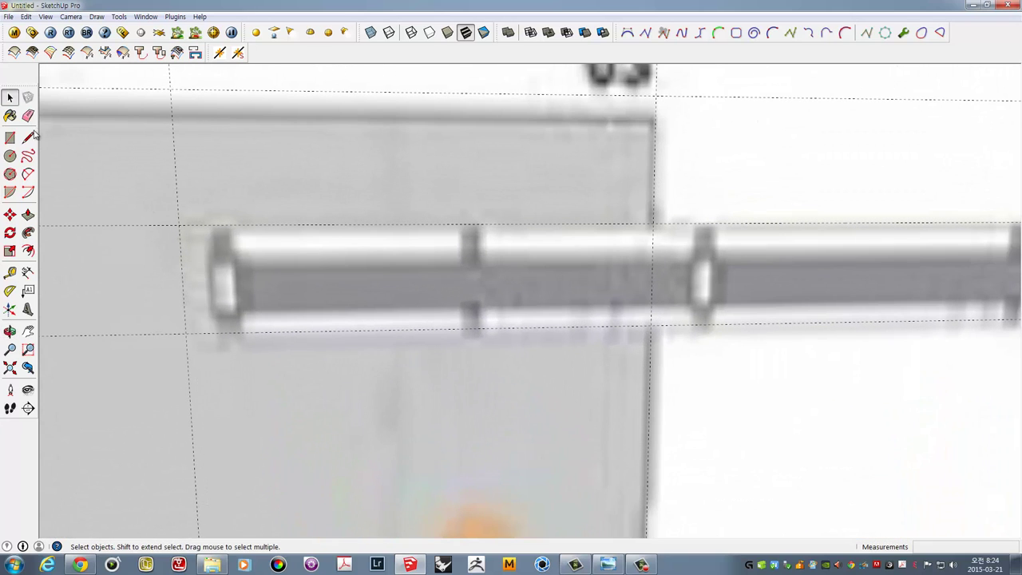
pyautogui.click(11, 139)
pyautogui.moveTo(199, 212)
pyautogui.mouseDown(button='middle')
pyautogui.moveTo(210, 231)
pyautogui.moveTo(199, 231)
pyautogui.mouseUp(button='middle')
# Place a guide line from the left end of the 02 canopy beam
pyautogui.press('t')
pyautogui.click(183, 262)
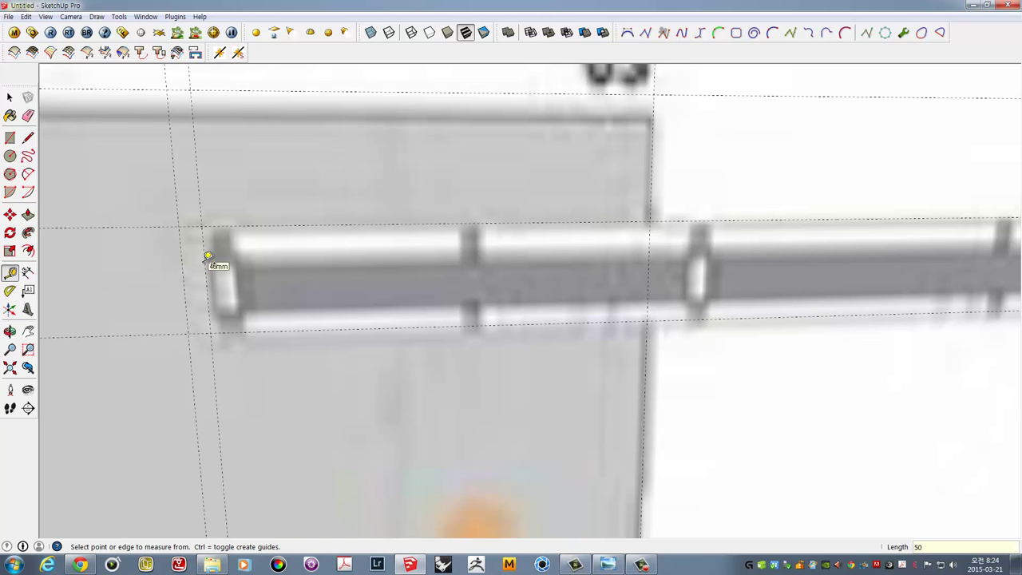
pyautogui.scroll(-2, 264, 216)
pyautogui.scroll(-2, 255, 201)
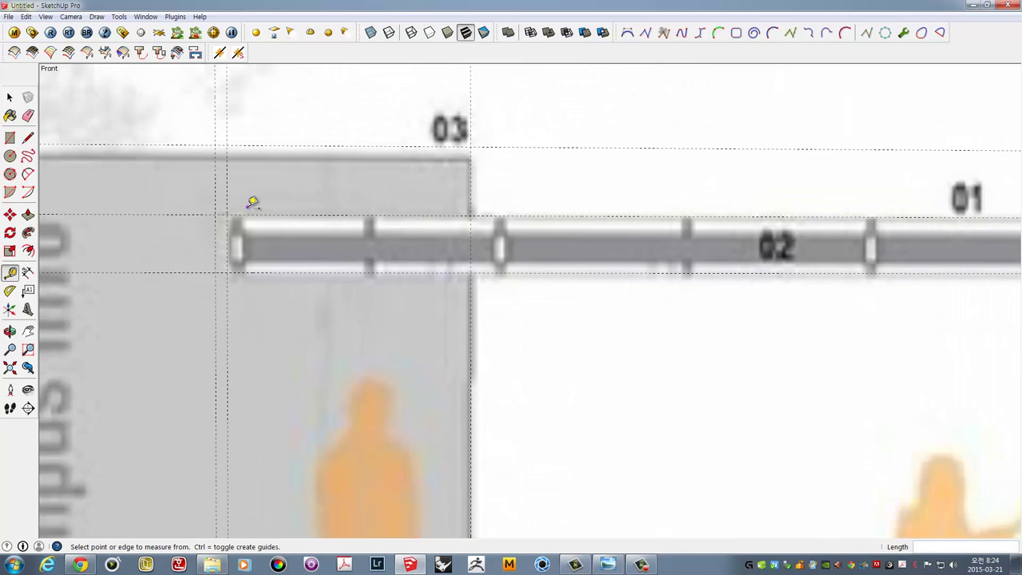
pyautogui.scroll(-3, 255, 201)
pyautogui.scroll(-1, 255, 201)
pyautogui.scroll(2, 620, 358)
pyautogui.scroll(3, 590, 359)
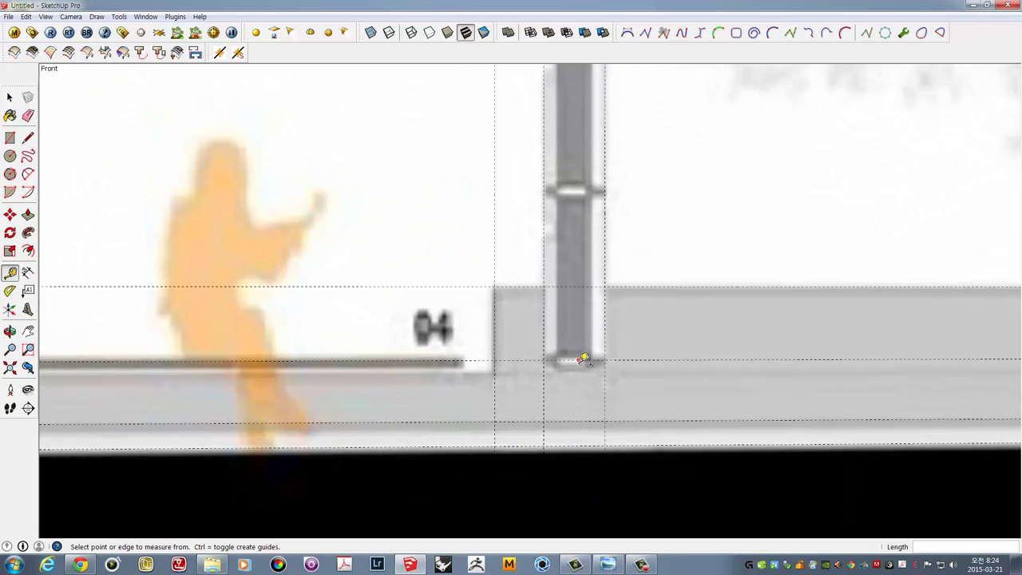
pyautogui.scroll(2, 602, 354)
# Place a guide line from the base of the right post
pyautogui.click(602, 349)
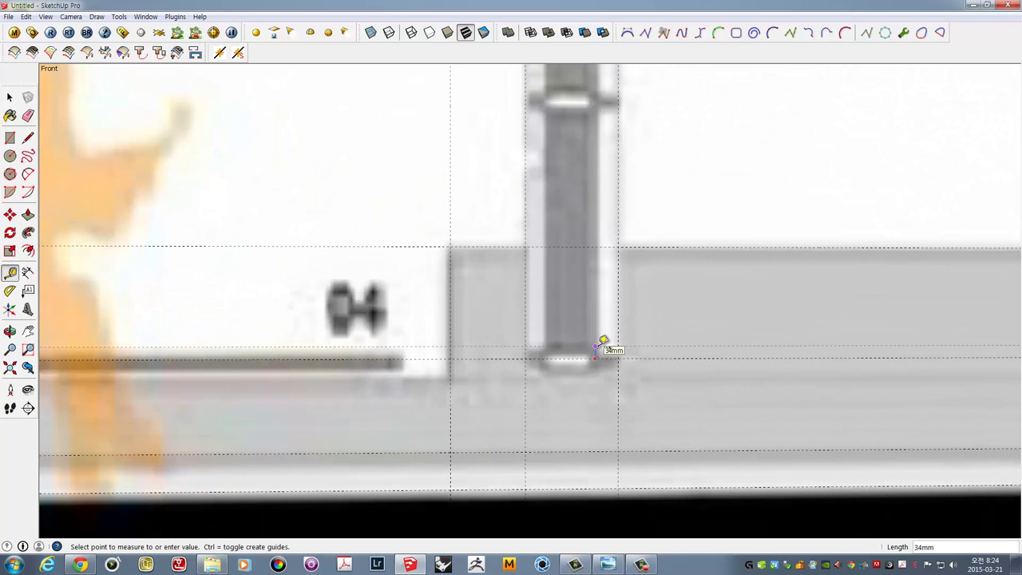
pyautogui.scroll(-3, 605, 340)
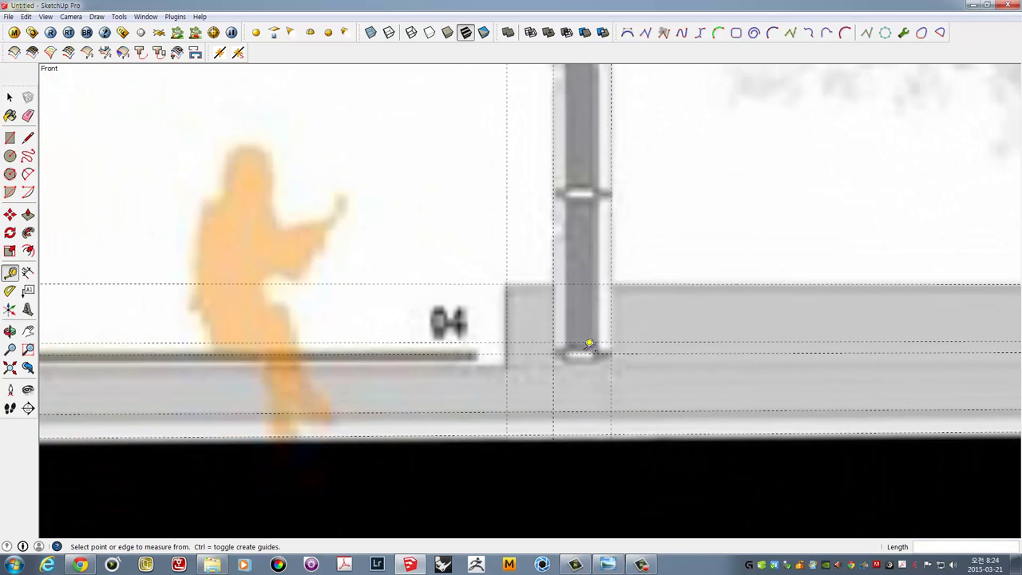
pyautogui.scroll(-3, 580, 347)
pyautogui.moveTo(336, 145)
pyautogui.keyDown('shift'); pyautogui.mouseDown(button='middle')
pyautogui.moveTo(487, 273)
pyautogui.moveTo(582, 326)
pyautogui.mouseUp(button='middle'); pyautogui.keyUp('shift')
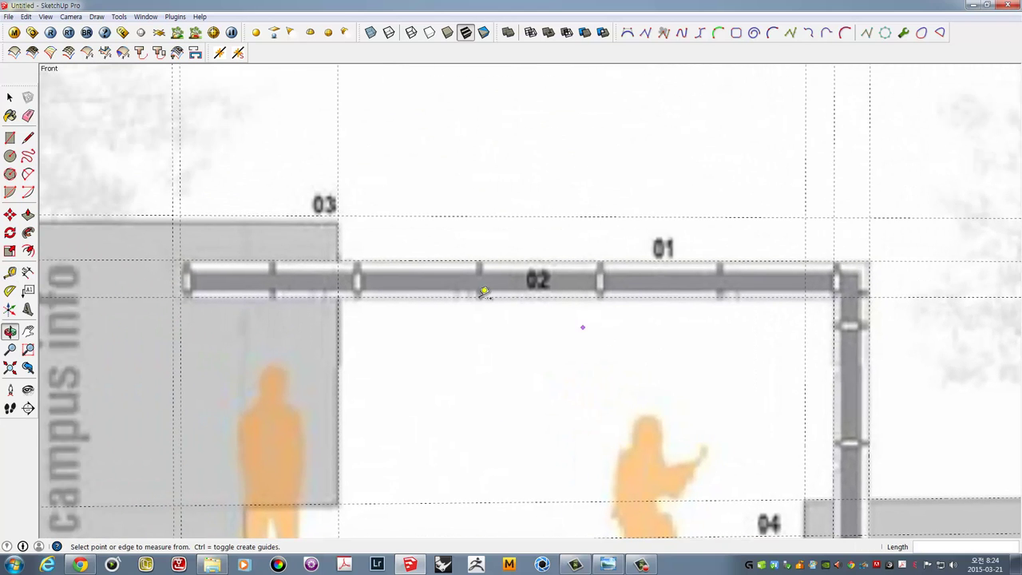
pyautogui.scroll(2, 197, 281)
pyautogui.scroll(2, 123, 269)
pyautogui.scroll(2, 408, 259)
pyautogui.scroll(2, 407, 260)
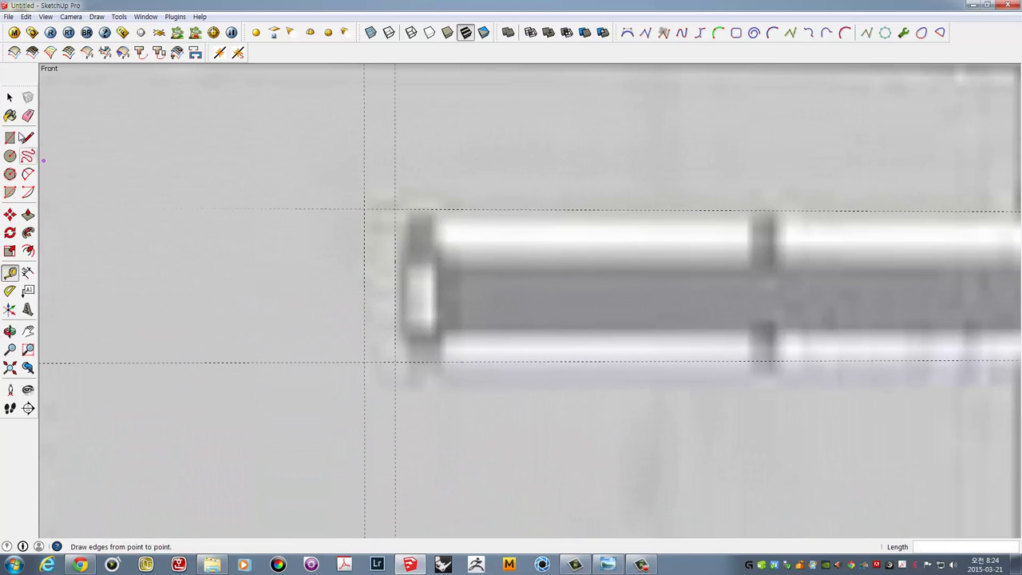
# Draw a rectangle between guide intersections at the 02 beam's left end
pyautogui.click(11, 139)
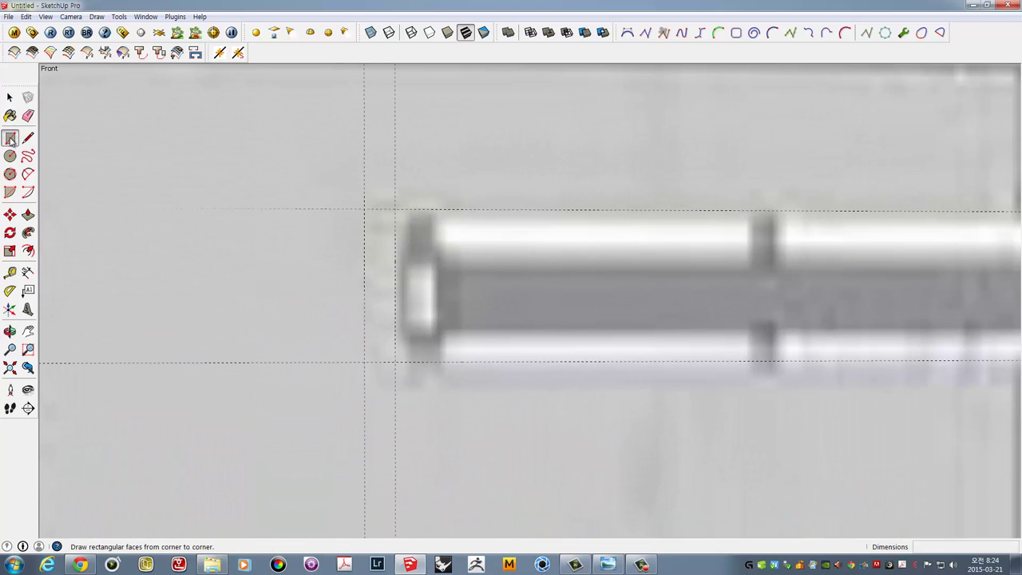
pyautogui.click(365, 209)
pyautogui.click(395, 361)
pyautogui.scroll(-3, 418, 312)
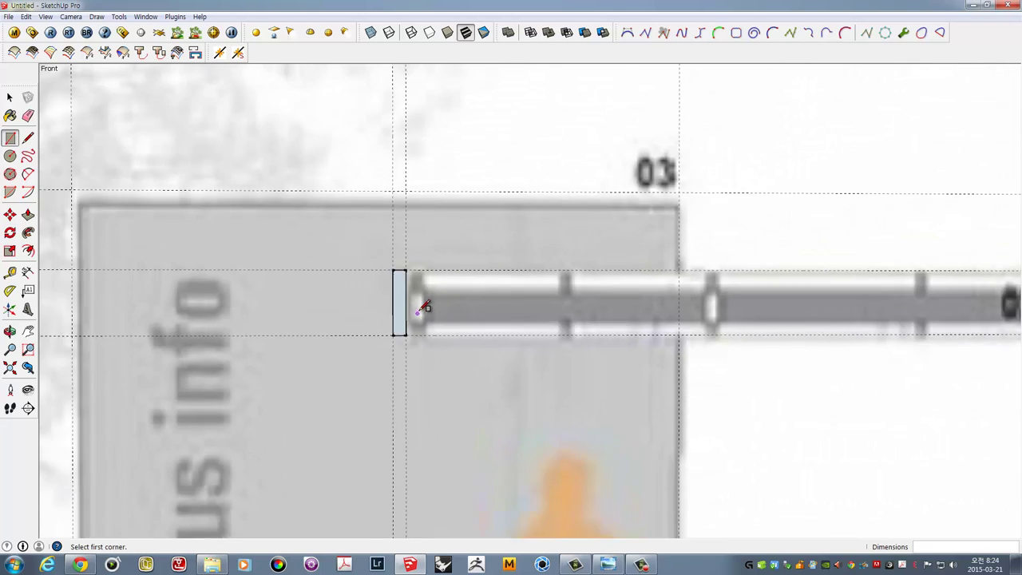
pyautogui.scroll(-2, 418, 304)
pyautogui.scroll(-2, 418, 296)
pyautogui.scroll(3, 703, 419)
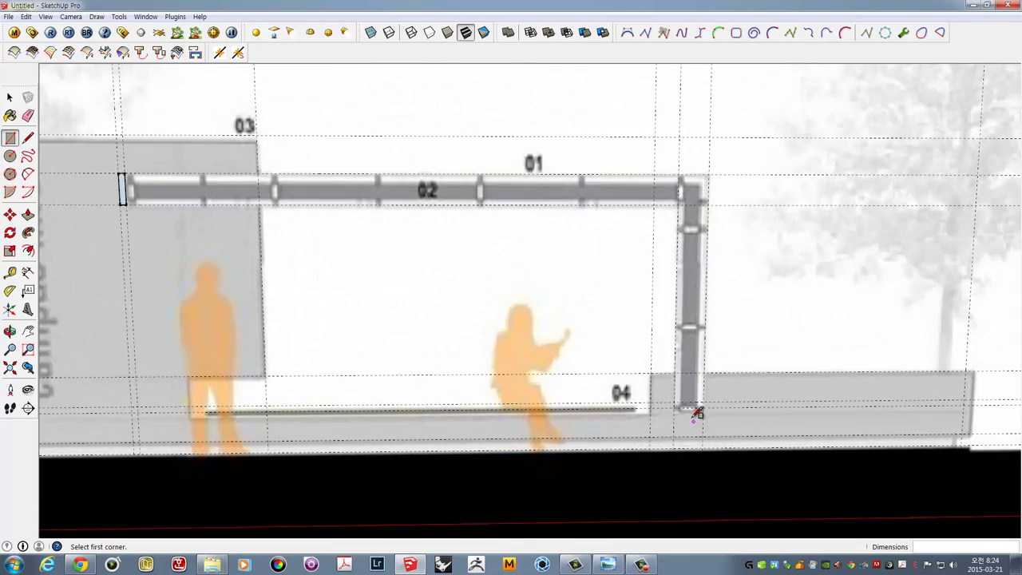
pyautogui.scroll(2, 679, 402)
pyautogui.scroll(2, 667, 385)
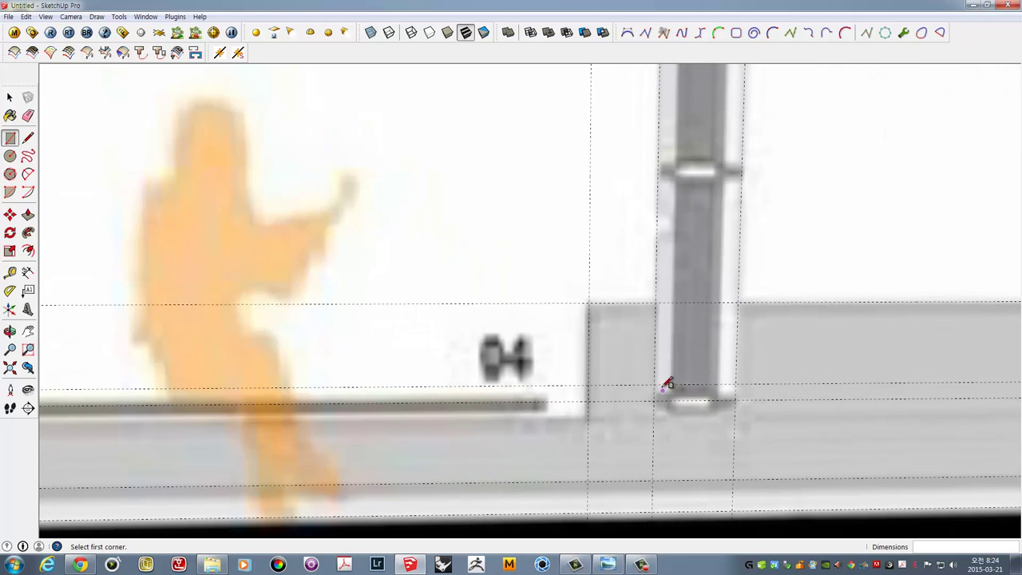
# Trace a rectangle ending at the base of the right post
pyautogui.click(736, 399)
pyautogui.scroll(-3, 735, 381)
pyautogui.scroll(-2, 702, 344)
pyautogui.scroll(1, 467, 269)
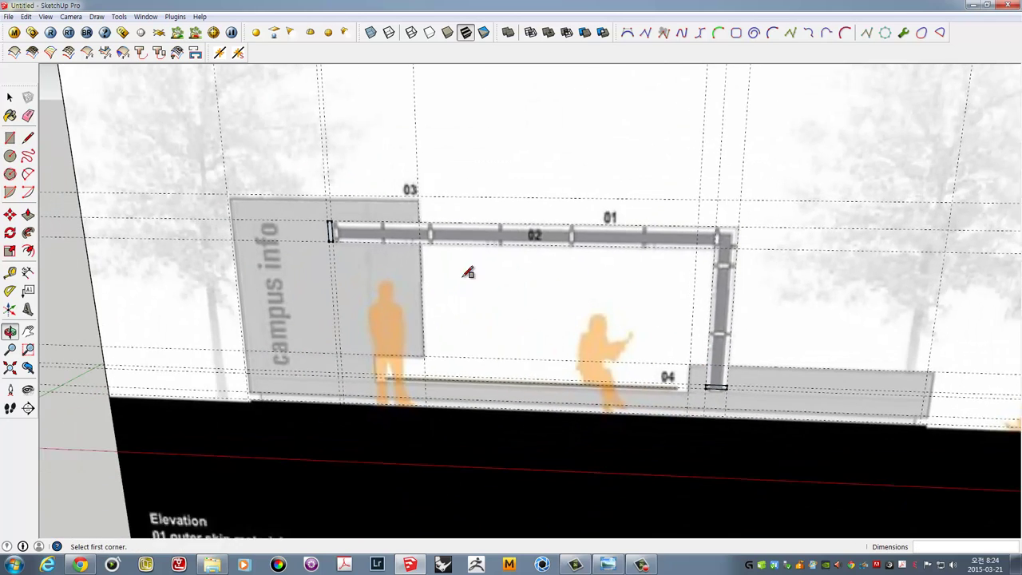
pyautogui.scroll(2, 403, 232)
pyautogui.scroll(1, 404, 232)
pyautogui.scroll(-3, 452, 247)
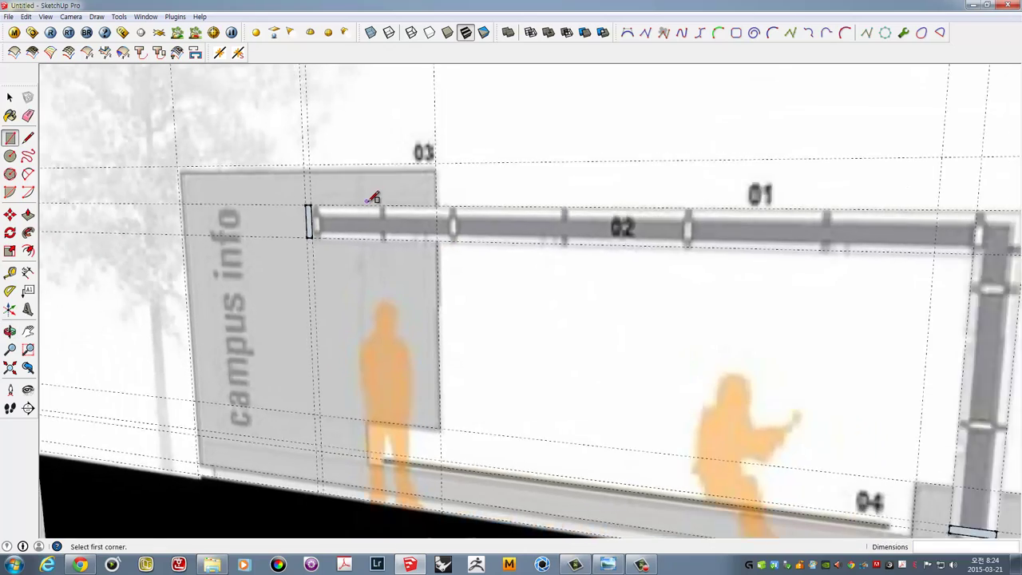
pyautogui.scroll(-2, 379, 201)
pyautogui.scroll(1, 370, 219)
pyautogui.scroll(2, 359, 210)
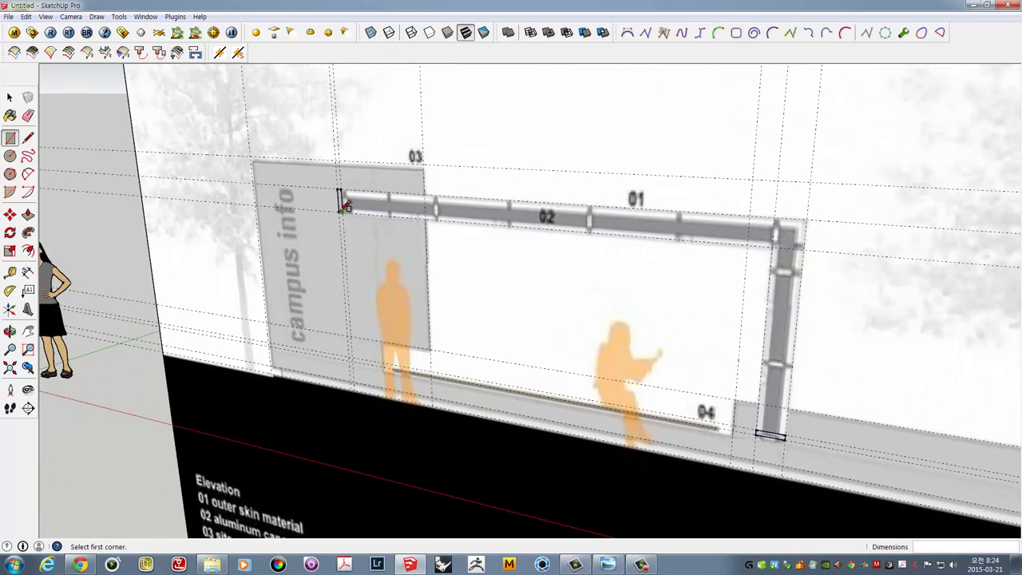
pyautogui.scroll(-3, 231, 203)
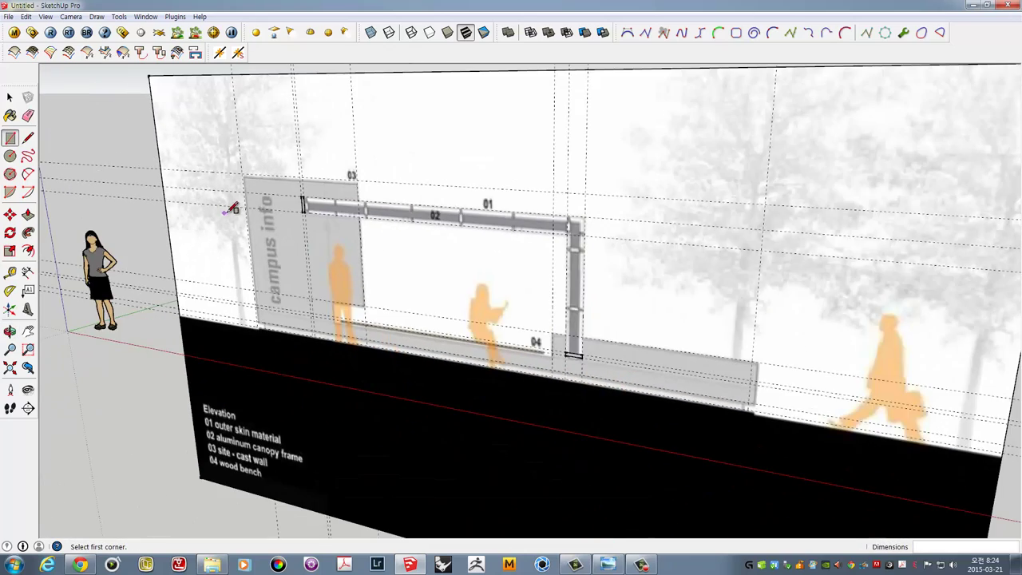
# Orbit down over the elevation and place the first corner of a ground rectangle
pyautogui.moveTo(240, 209)
pyautogui.mouseDown(button='middle')
pyautogui.moveTo(296, 261)
pyautogui.moveTo(231, 258)
pyautogui.mouseUp(button='middle')
pyautogui.scroll(2, 327, 276)
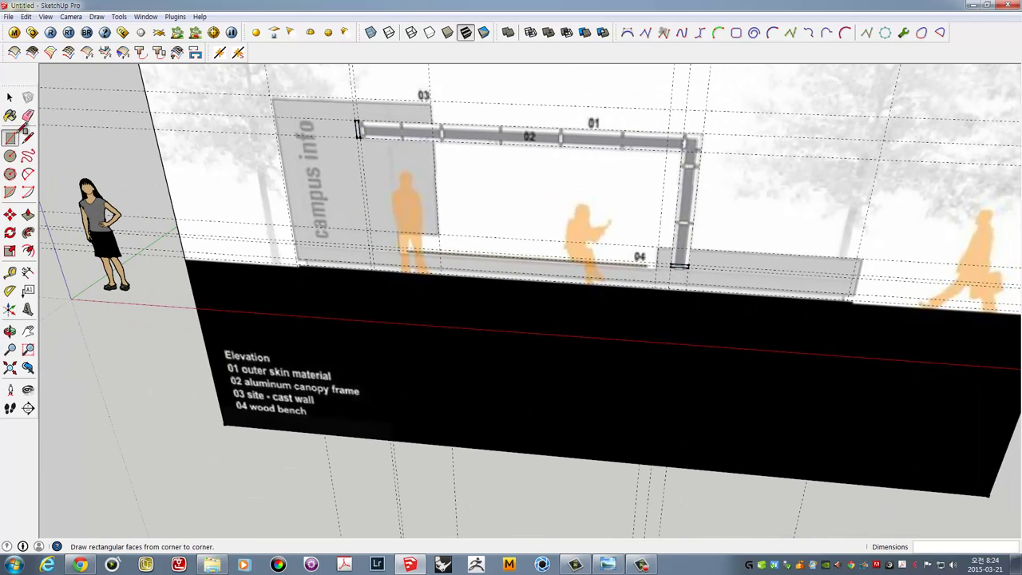
pyautogui.scroll(-4, 232, 209)
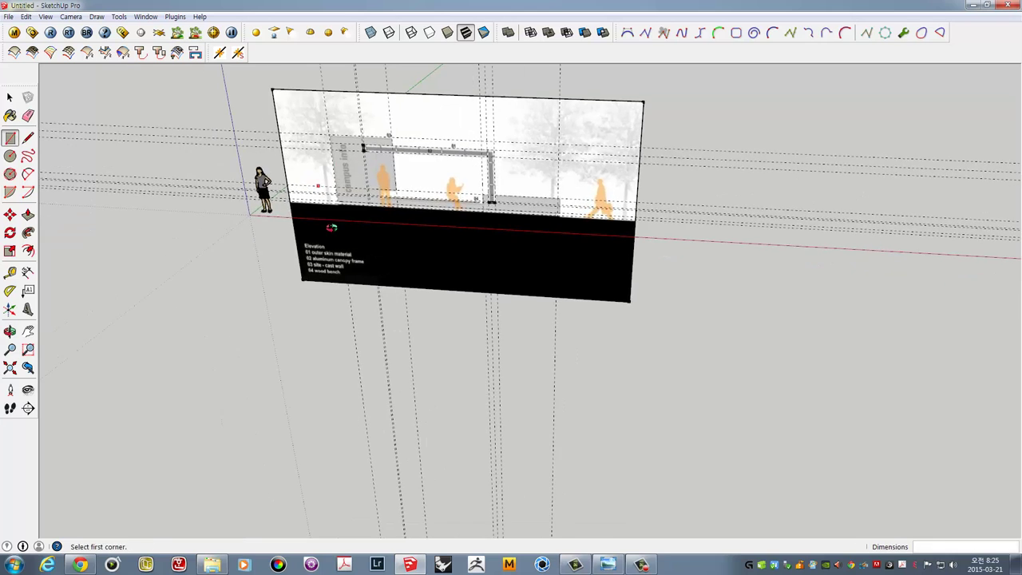
pyautogui.moveTo(269, 237); pyautogui.dragTo(177, 270, button='middle')
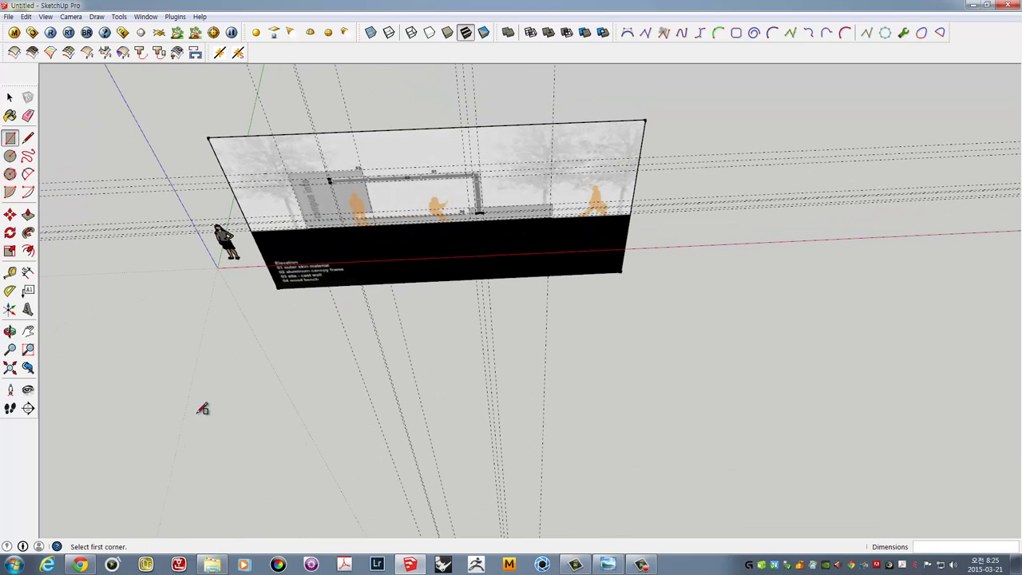
pyautogui.click(239, 364)
# Complete the ground rectangle and paint it with the light grey material
pyautogui.click(768, 499)
pyautogui.moveTo(768, 499); pyautogui.dragTo(607, 321, button='middle')
pyautogui.scroll(2, 468, 357)
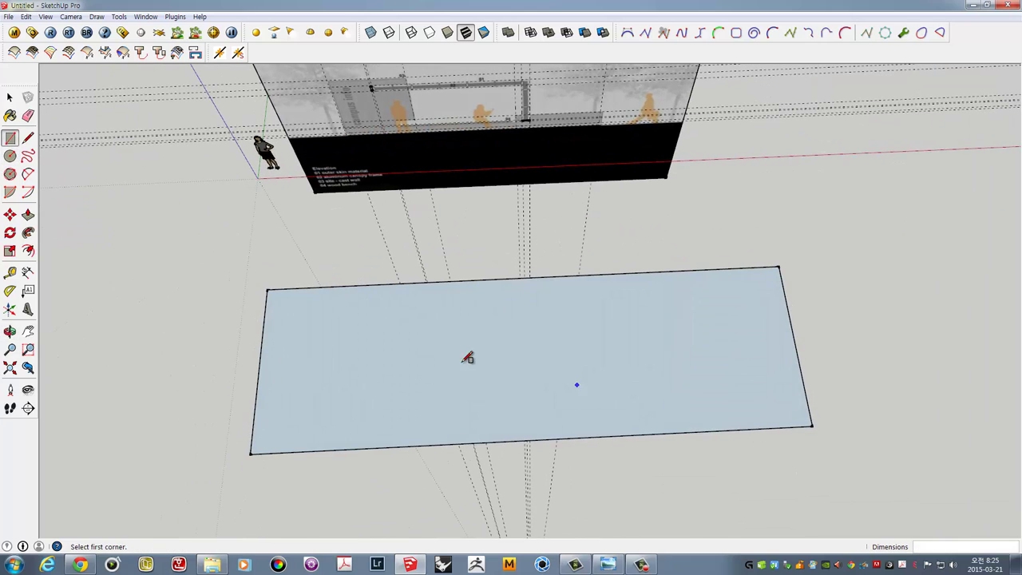
pyautogui.press('space')
pyautogui.click(308, 319)
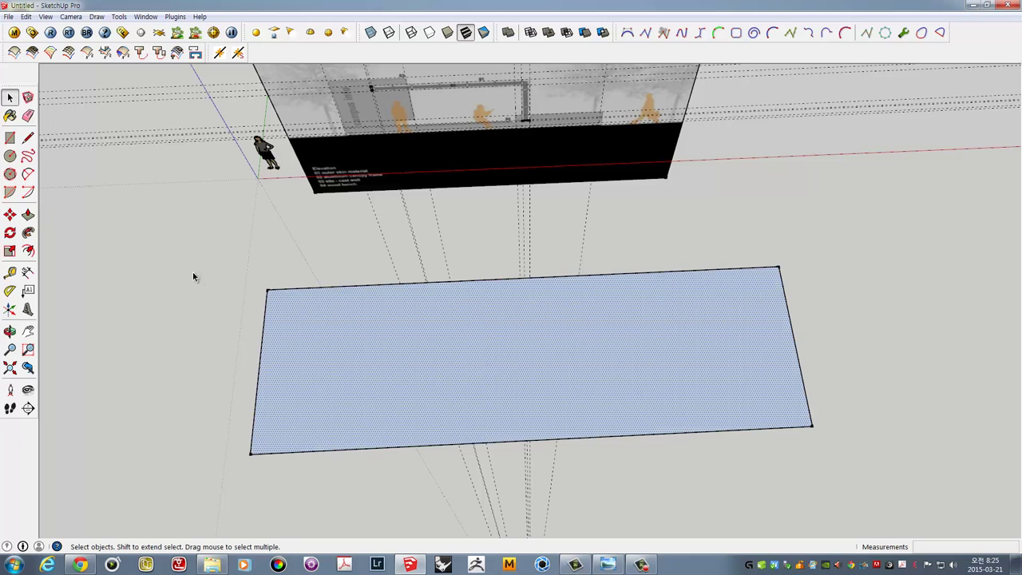
pyautogui.click(10, 117)
pyautogui.click(155, 140)
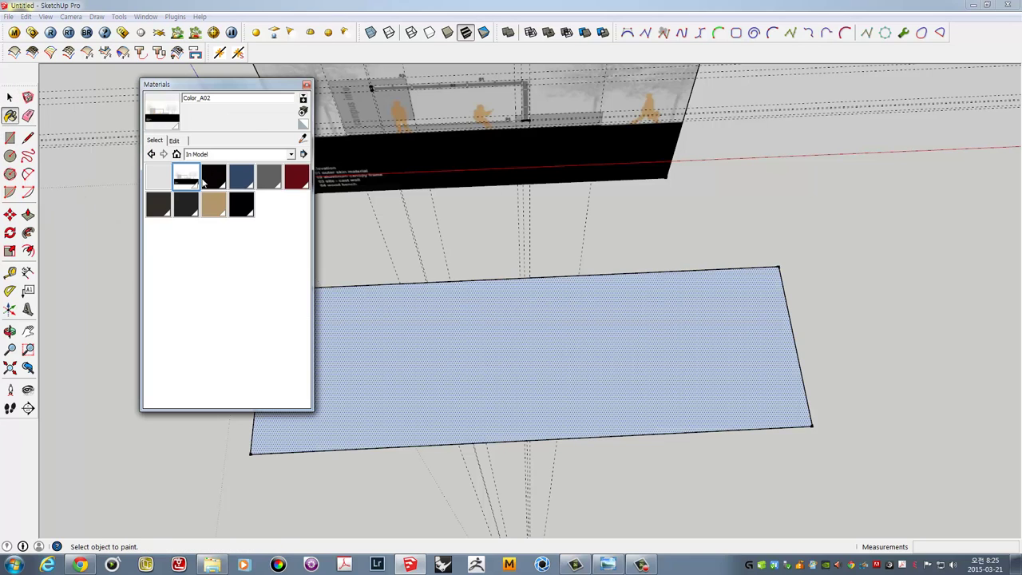
pyautogui.click(162, 181)
pyautogui.click(492, 345)
# Give the light grey material the bus-stop site plan image from the busstop folder as texture
pyautogui.moveTo(559, 358); pyautogui.dragTo(365, 304, button='middle')
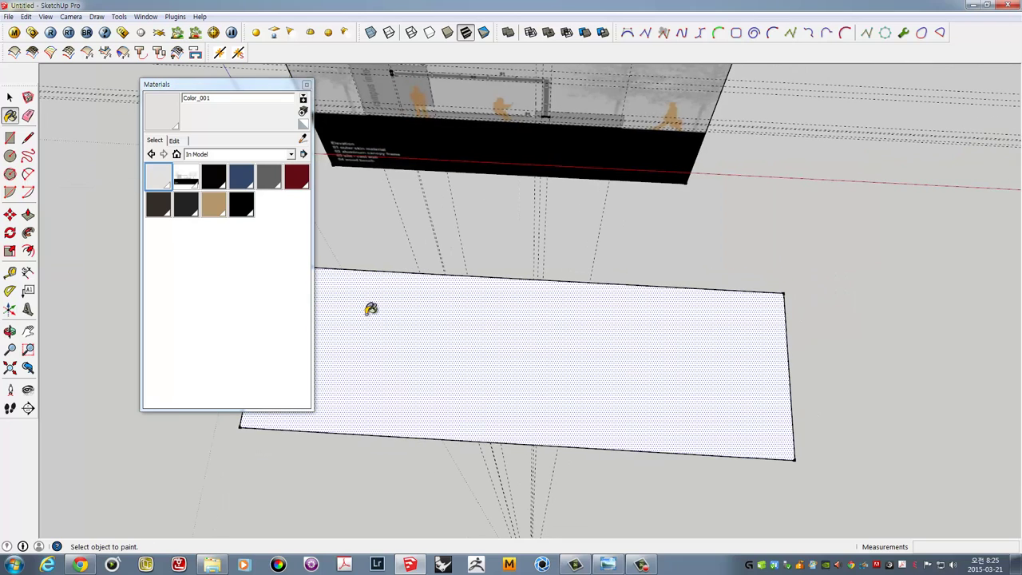
pyautogui.press('space')
pyautogui.rightClick(436, 314)
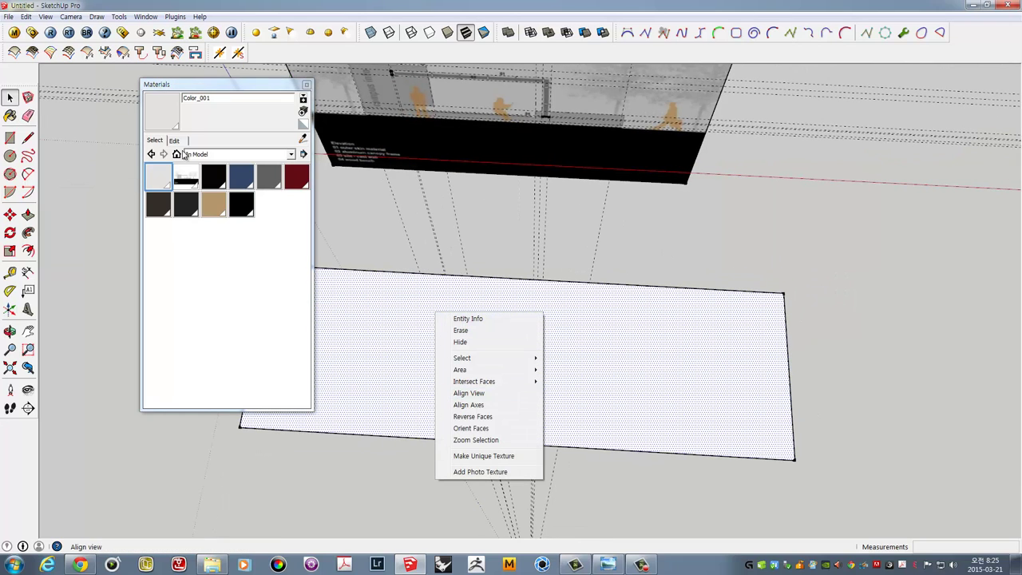
pyautogui.click(174, 140)
pyautogui.click(153, 236)
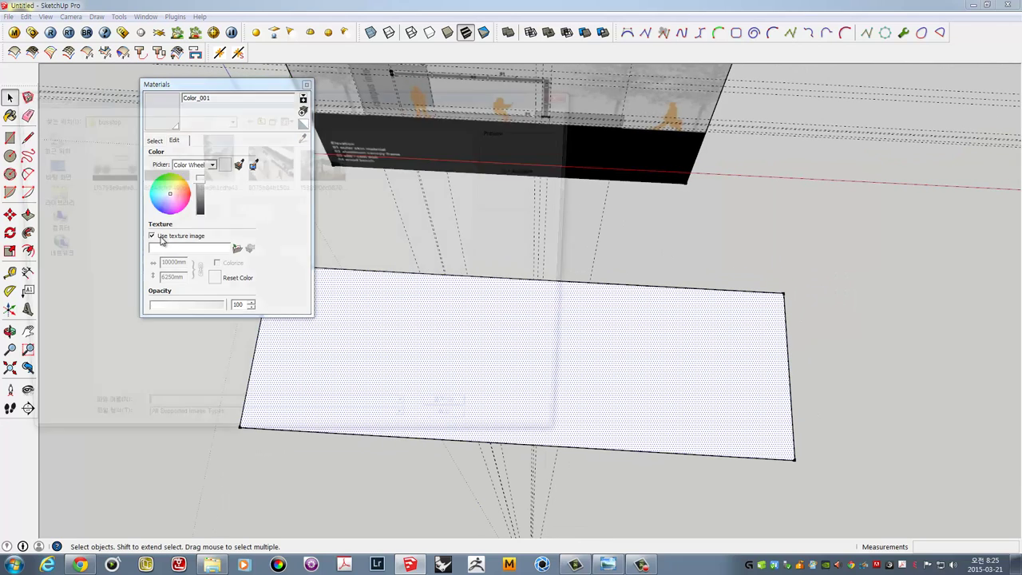
pyautogui.click(101, 164)
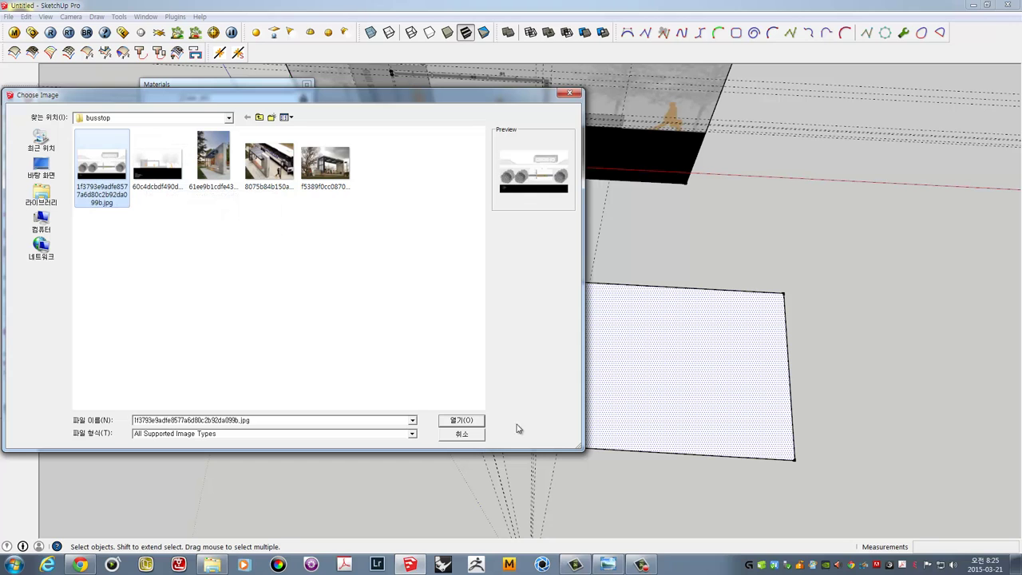
pyautogui.click(463, 420)
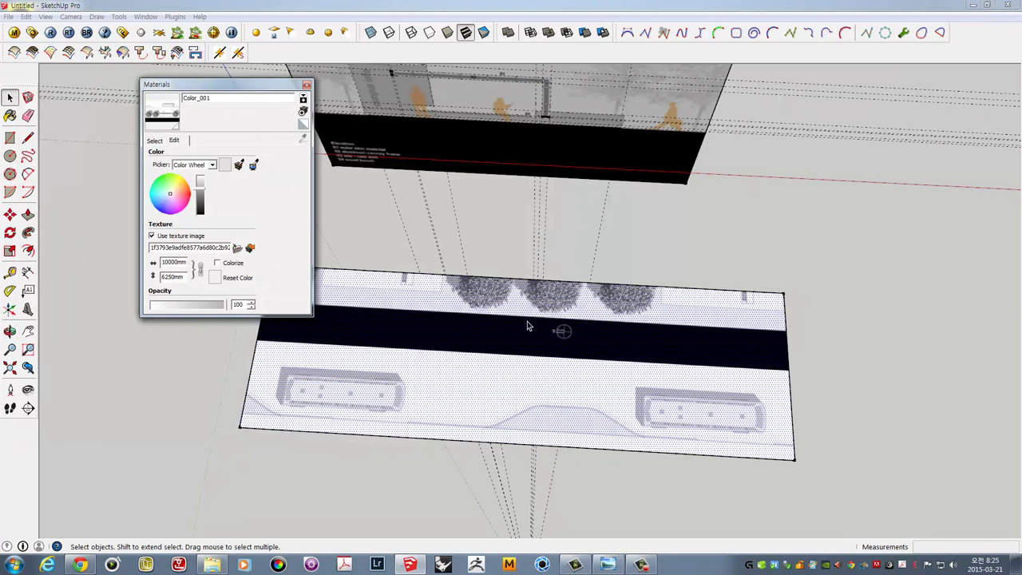
# Slide the site-plan texture down on the ground face in texture position mode
pyautogui.moveTo(527, 326); pyautogui.dragTo(406, 386, button='middle')
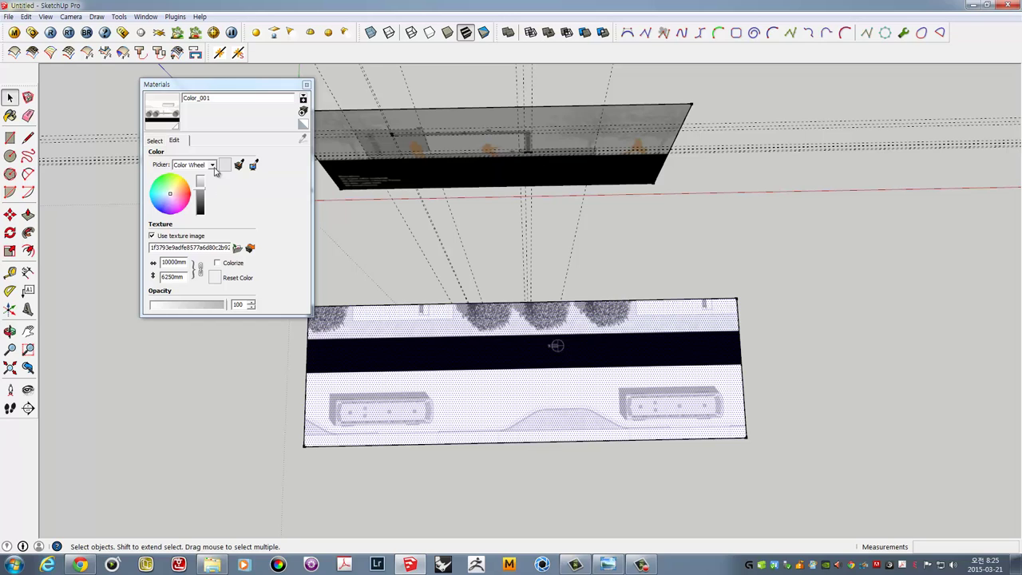
pyautogui.rightClick(392, 343)
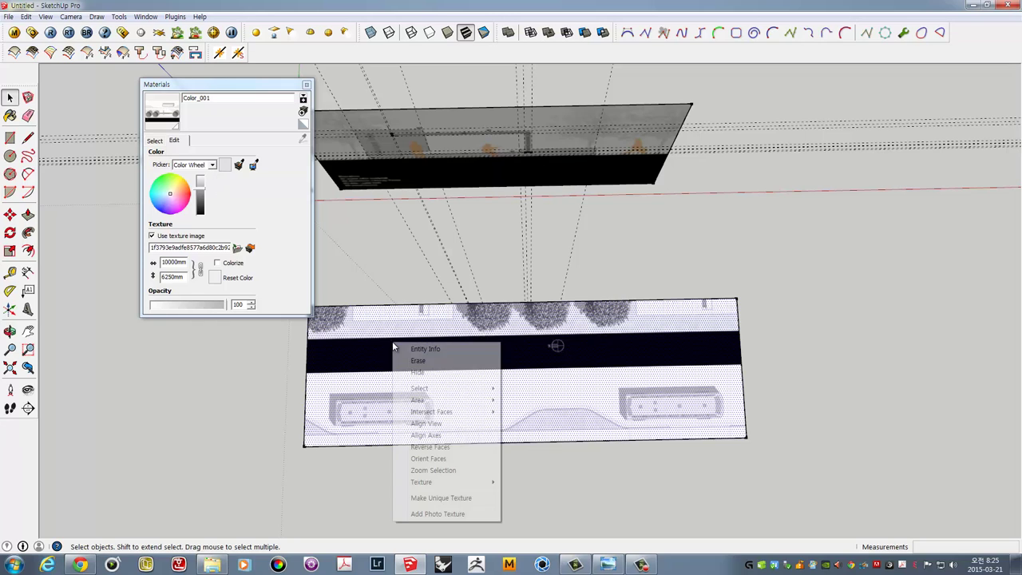
pyautogui.moveTo(422, 482)
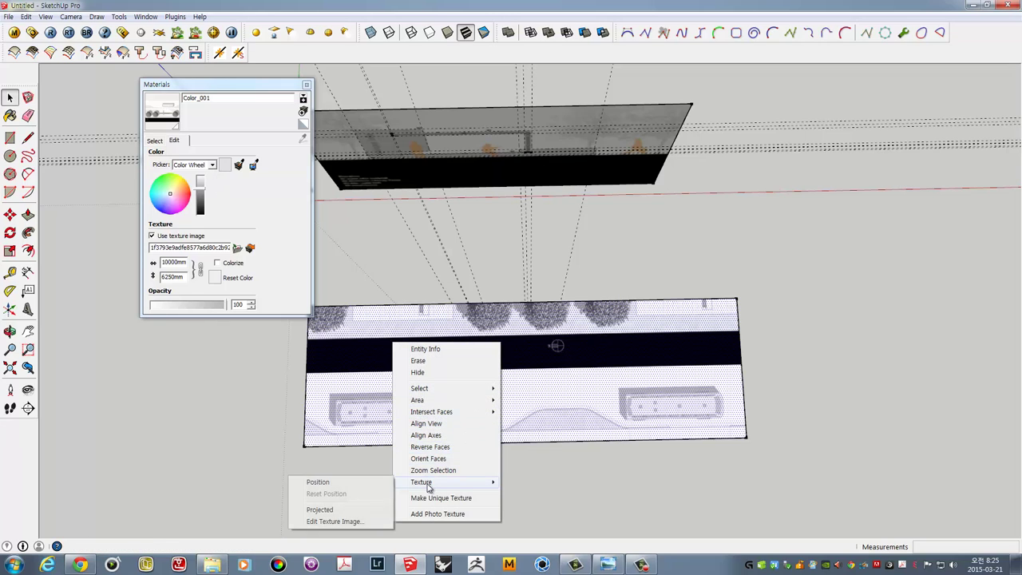
pyautogui.click(358, 482)
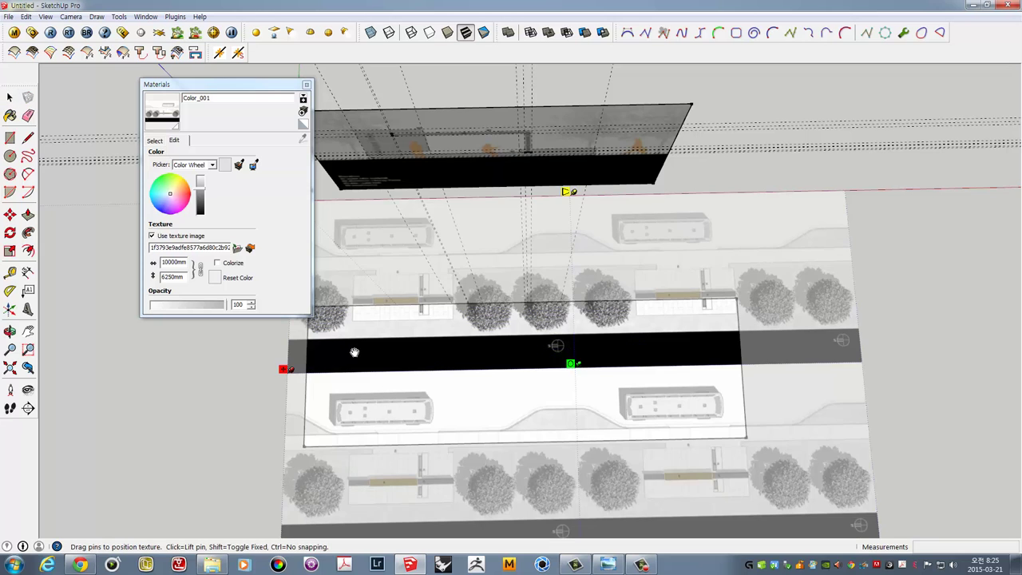
pyautogui.moveTo(354, 352)
pyautogui.mouseDown()
pyautogui.moveTo(365, 368)
pyautogui.moveTo(359, 447)
pyautogui.moveTo(342, 459)
pyautogui.mouseUp()
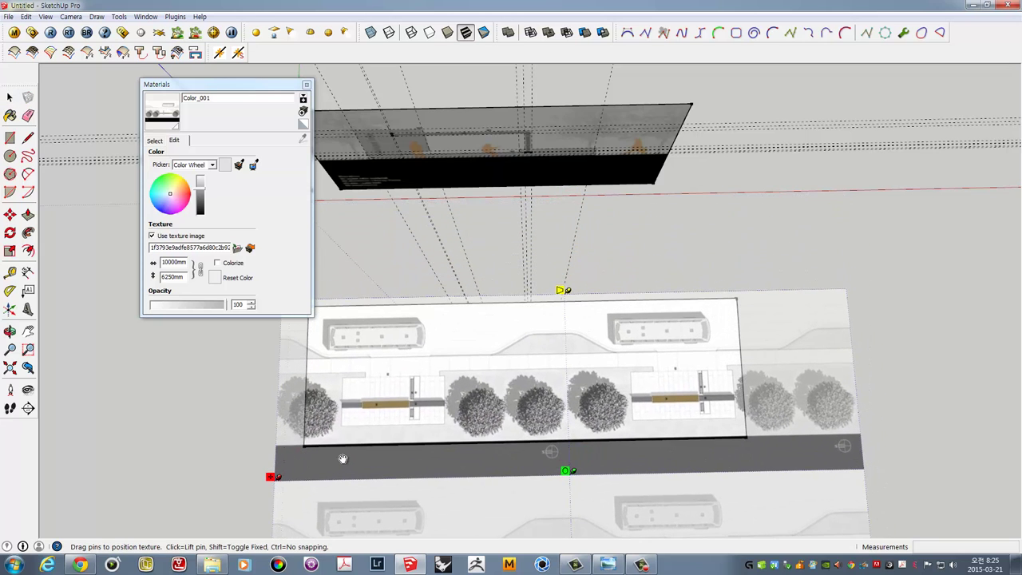
# Set the texture width to 20000 mm, then 30000 mm (18750 mm tall)
pyautogui.click(164, 263)
pyautogui.write('20000')
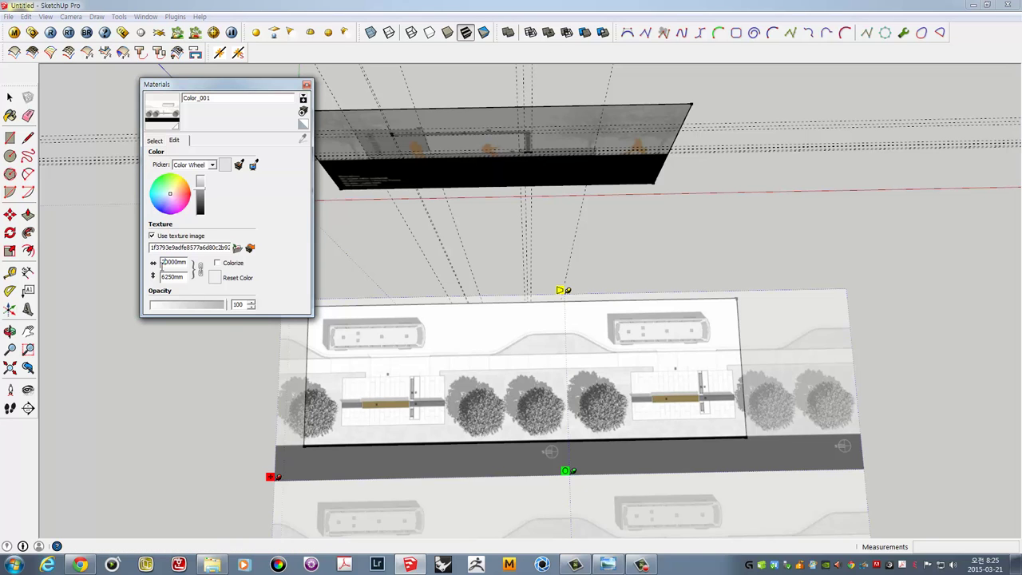
pyautogui.press('Return')
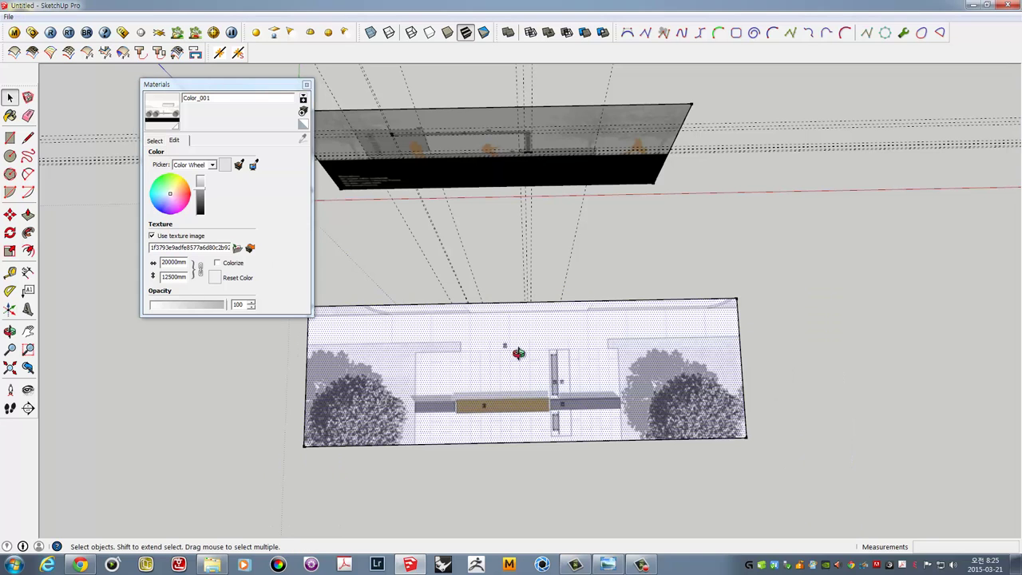
pyautogui.moveTo(513, 354); pyautogui.dragTo(343, 319, button='middle')
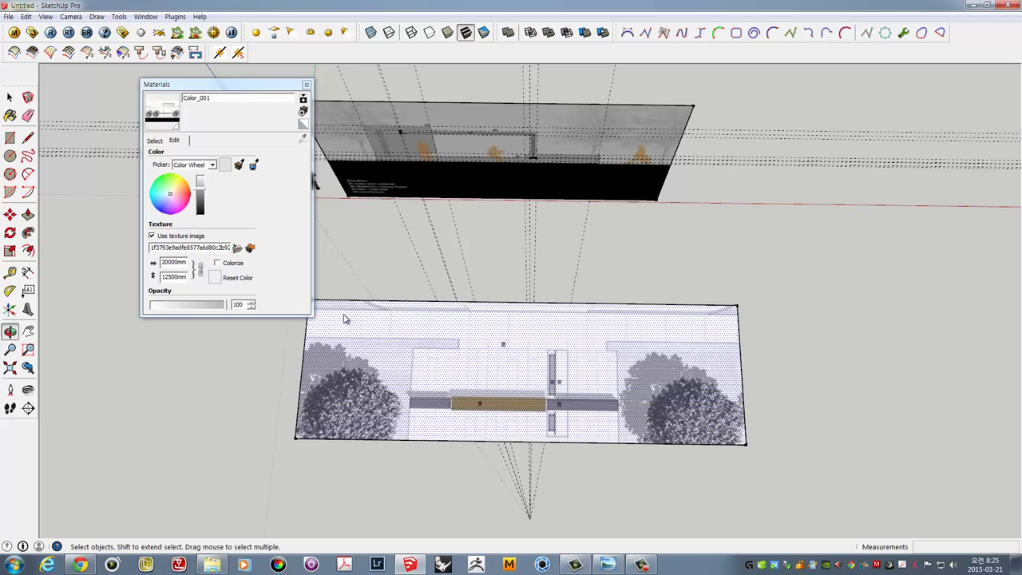
pyautogui.click(163, 262)
pyautogui.write('30000')
pyautogui.press('Return')
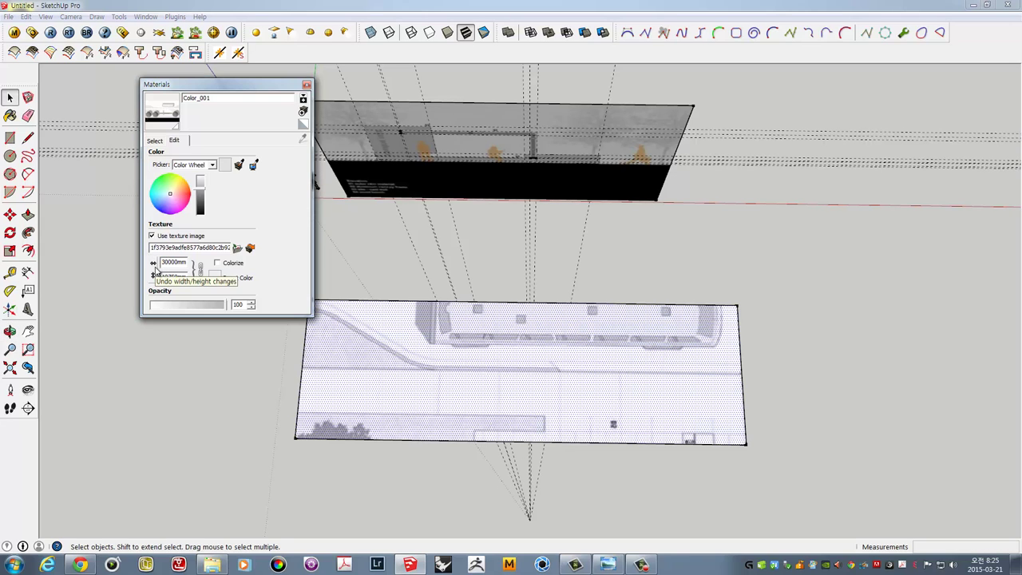
pyautogui.scroll(-3, 464, 372)
# Make a first attempt at moving the image plane with the Move tool
pyautogui.scroll(-1, 463, 372)
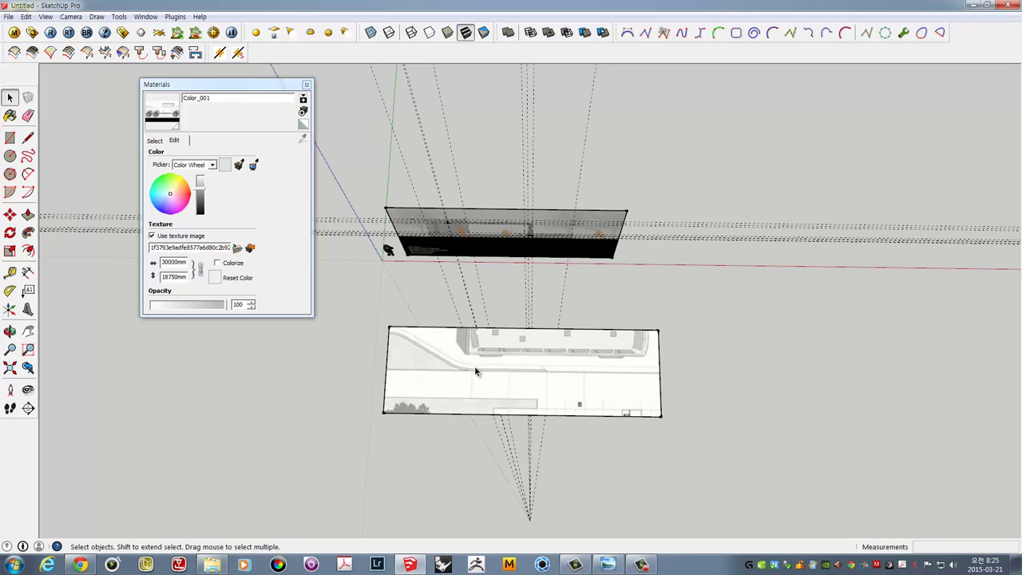
pyautogui.scroll(3, 463, 375)
pyautogui.scroll(1, 463, 377)
pyautogui.press('m')
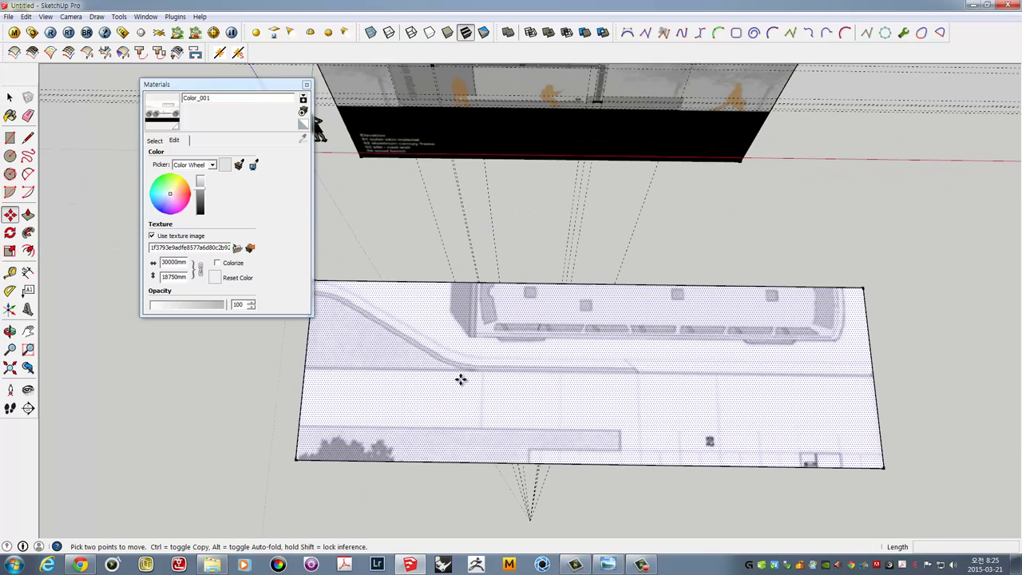
pyautogui.moveTo(459, 379); pyautogui.dragTo(473, 289, button='middle')
pyautogui.click(473, 289)
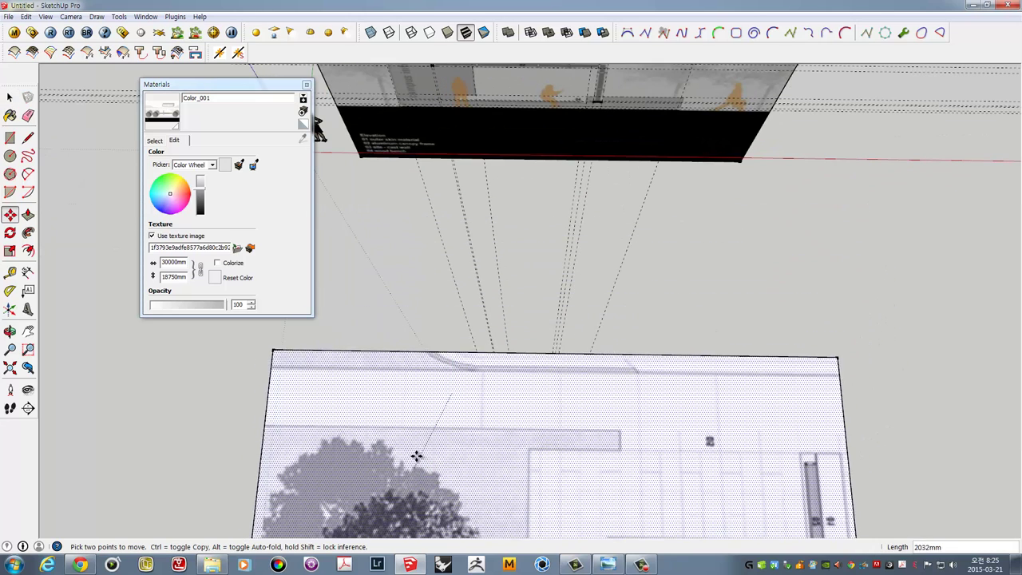
pyautogui.moveTo(417, 456); pyautogui.dragTo(424, 452, button='middle')
pyautogui.moveTo(543, 442); pyautogui.dragTo(575, 353, button='middle')
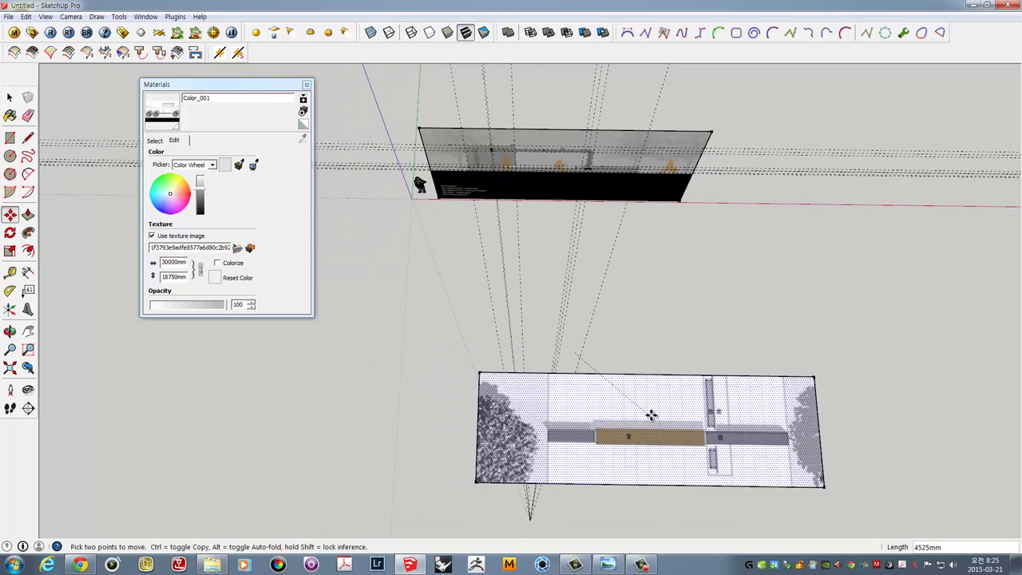
# Select the whole lower image plane with its edges, cancelling two trial moves
pyautogui.press('space')
pyautogui.click(693, 429)
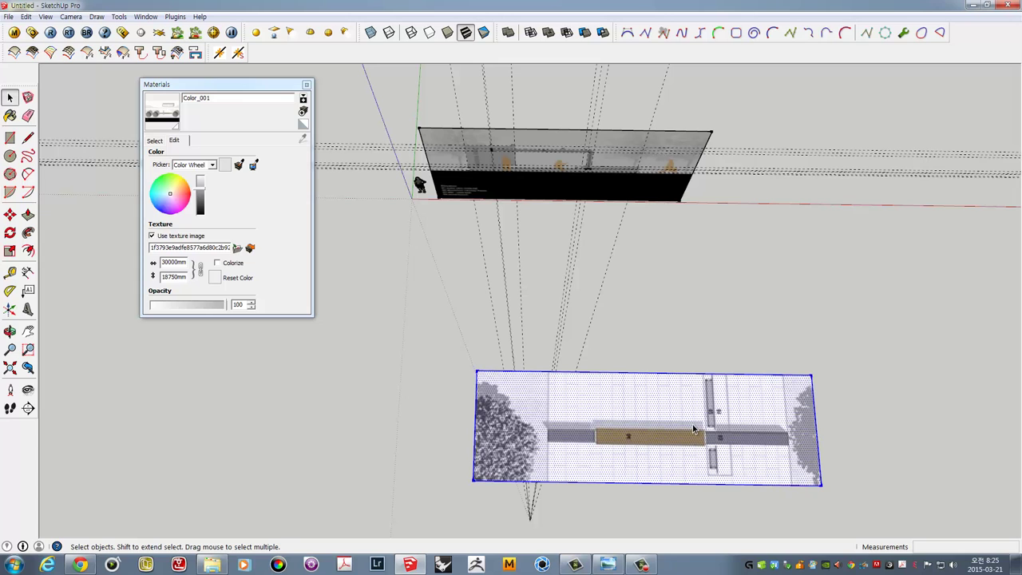
pyautogui.press('m')
pyautogui.click(834, 385)
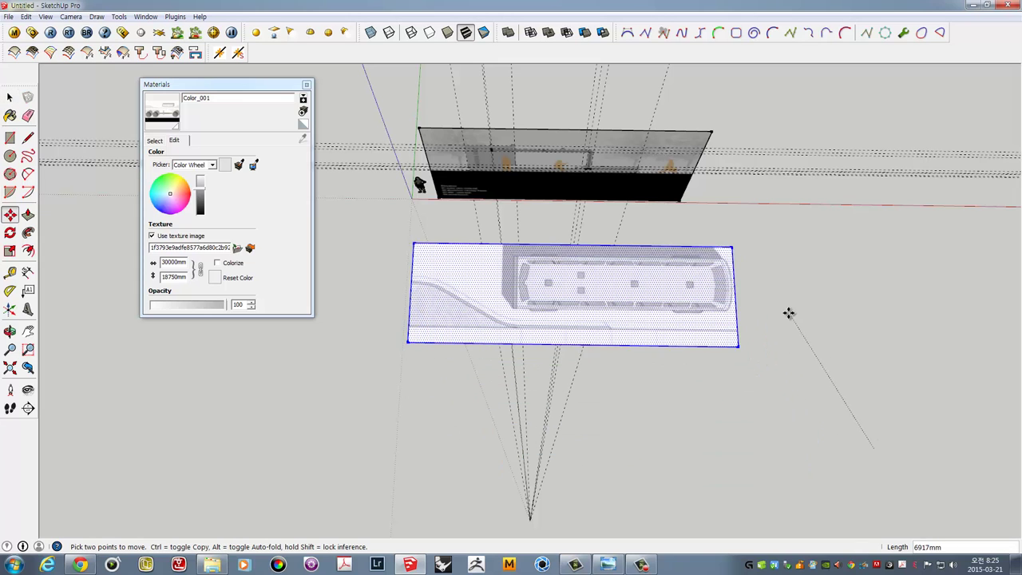
pyautogui.press('Escape')
pyautogui.press('space')
pyautogui.click(811, 386)
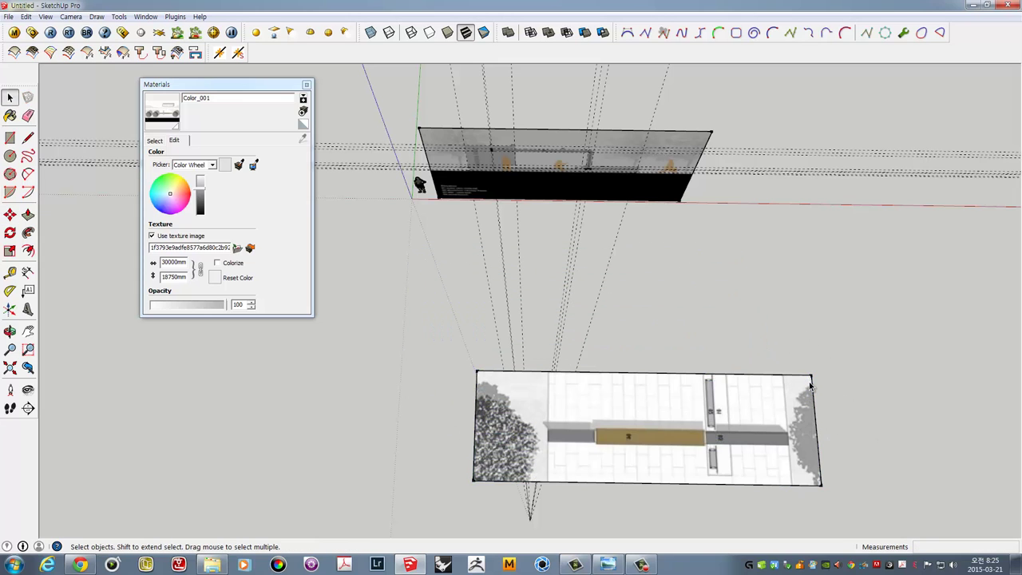
pyautogui.click(687, 380)
pyautogui.moveTo(804, 489); pyautogui.dragTo(886, 515)
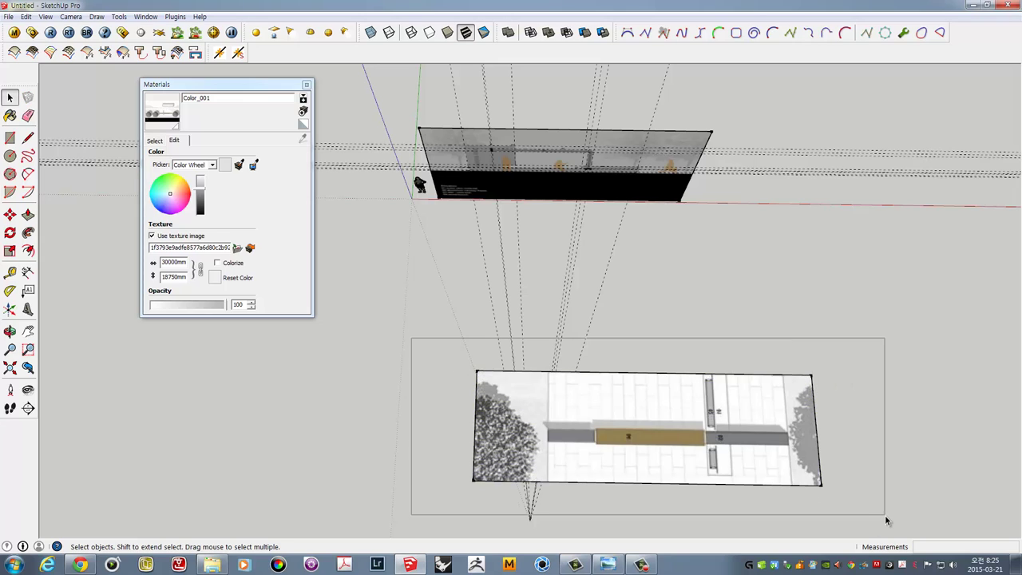
pyautogui.press('m')
pyautogui.click(902, 499)
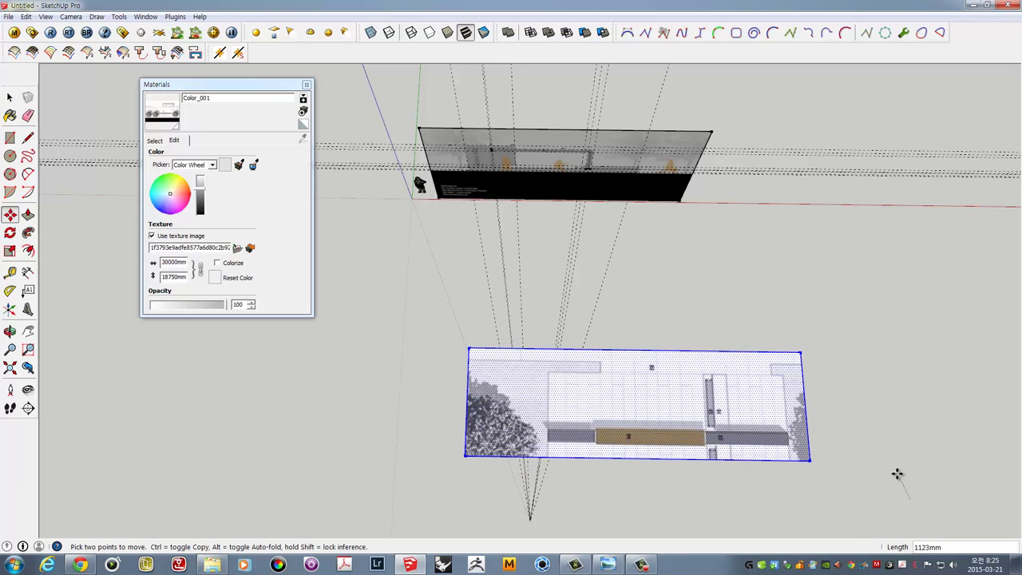
pyautogui.press('Escape')
pyautogui.press('space')
# Make the floor plane a group and drop it beneath the black elevation panel
pyautogui.rightClick(715, 389)
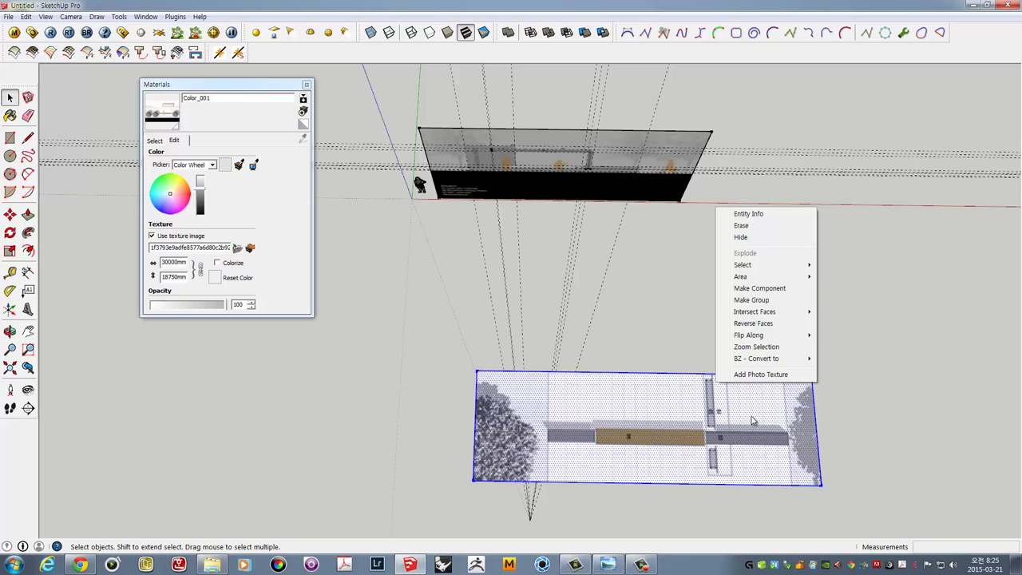
pyautogui.click(754, 302)
pyautogui.press('m')
pyautogui.click(876, 461)
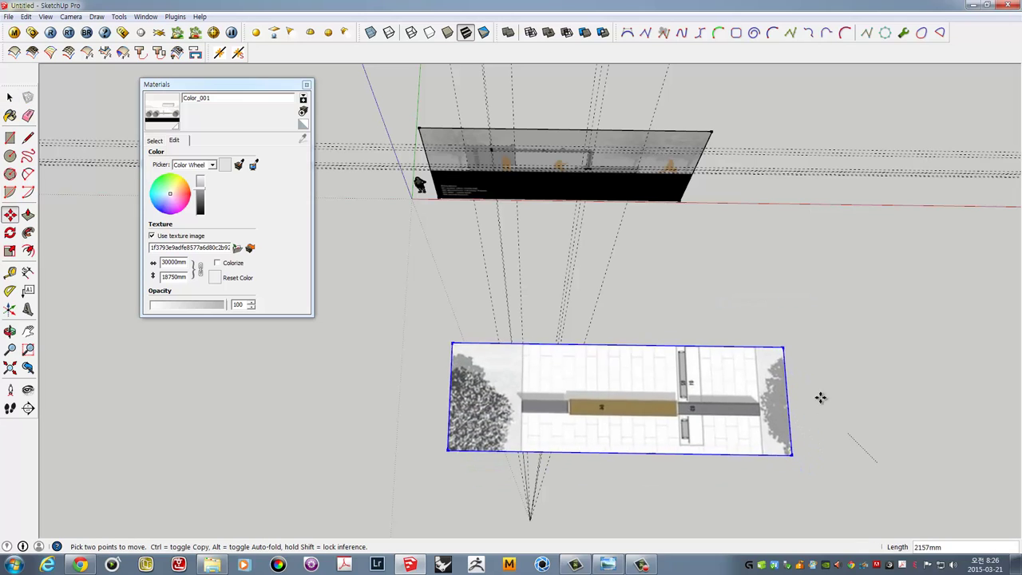
pyautogui.click(737, 285)
pyautogui.scroll(2, 514, 224)
pyautogui.moveTo(514, 225); pyautogui.dragTo(462, 244, button='middle')
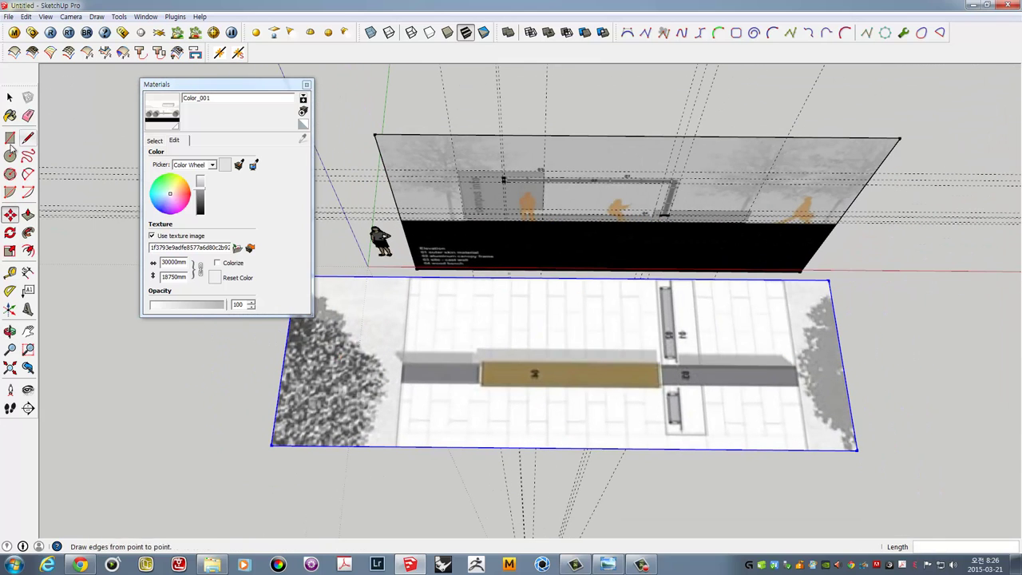
pyautogui.click(10, 272)
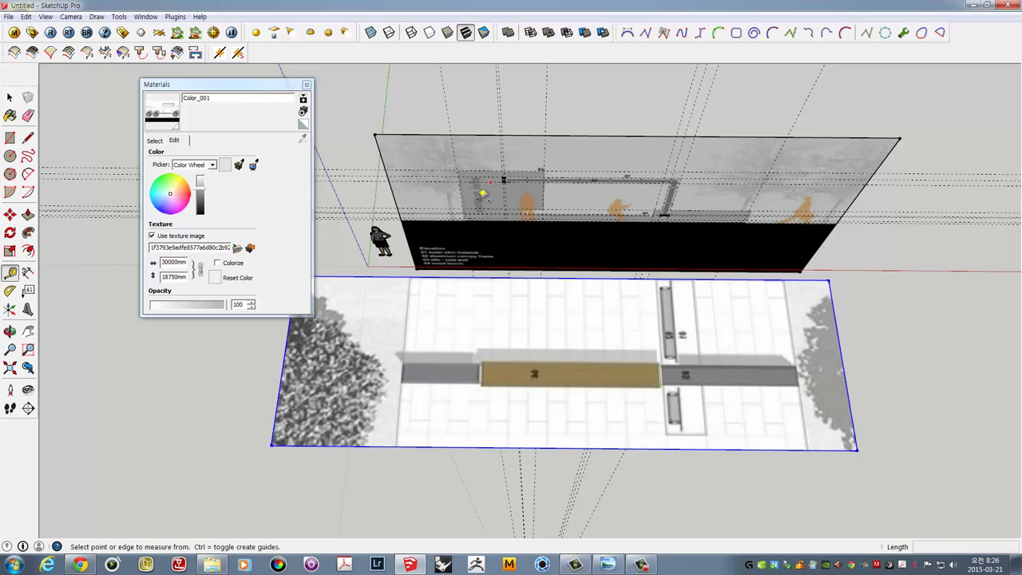
pyautogui.scroll(2, 392, 243)
pyautogui.scroll(2, 389, 239)
pyautogui.click(503, 258)
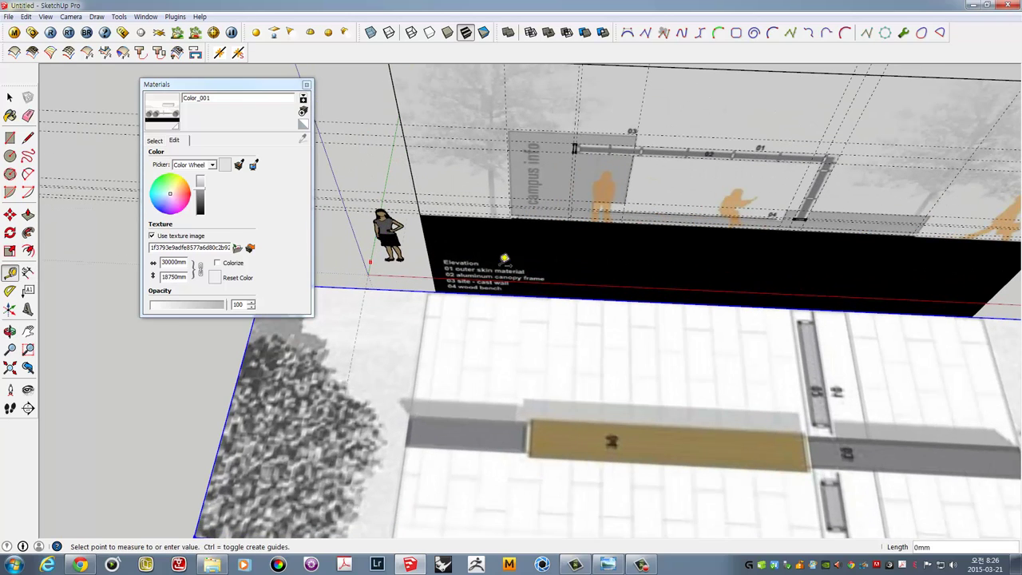
pyautogui.scroll(1, 527, 225)
pyautogui.scroll(2, 515, 221)
pyautogui.scroll(1, 511, 219)
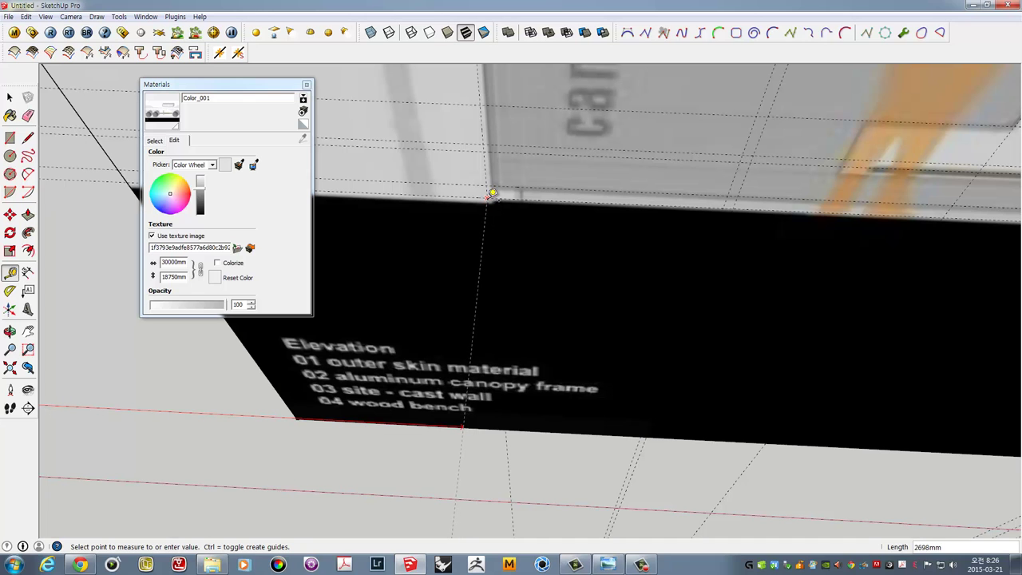
pyautogui.click(495, 190)
pyautogui.scroll(-1, 511, 199)
pyautogui.scroll(-2, 532, 210)
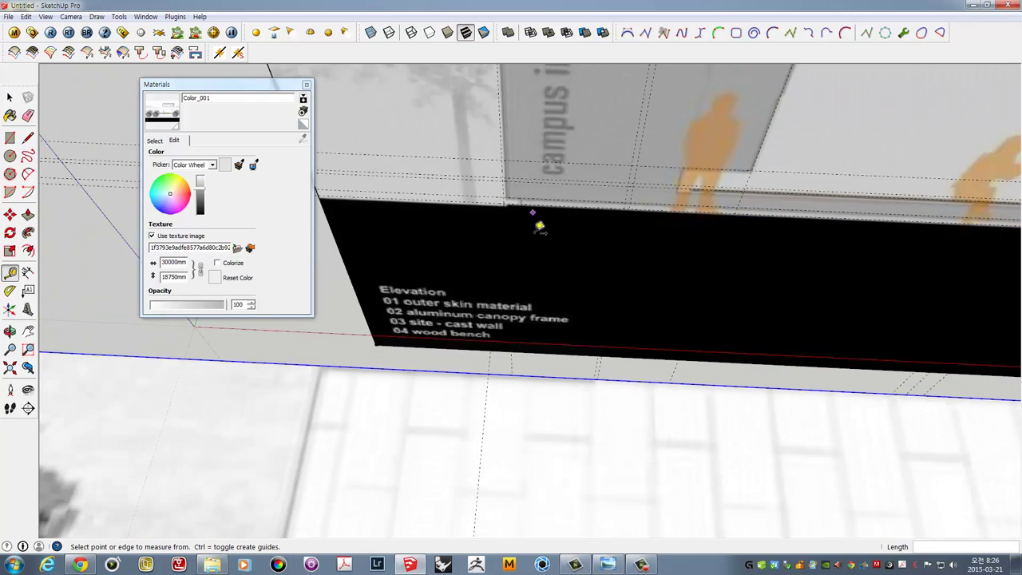
pyautogui.scroll(-2, 538, 224)
pyautogui.click(505, 337)
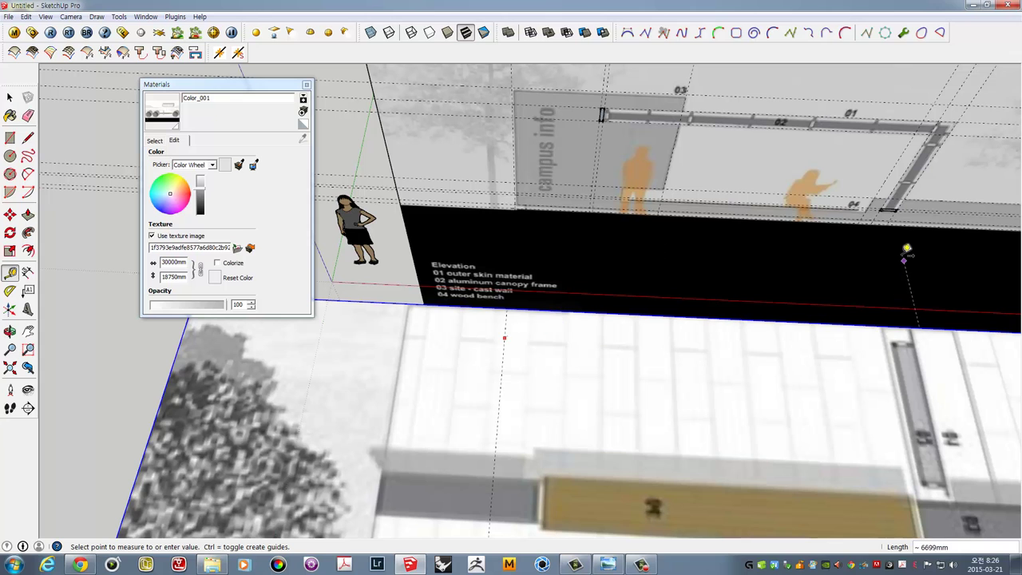
pyautogui.scroll(-3, 893, 221)
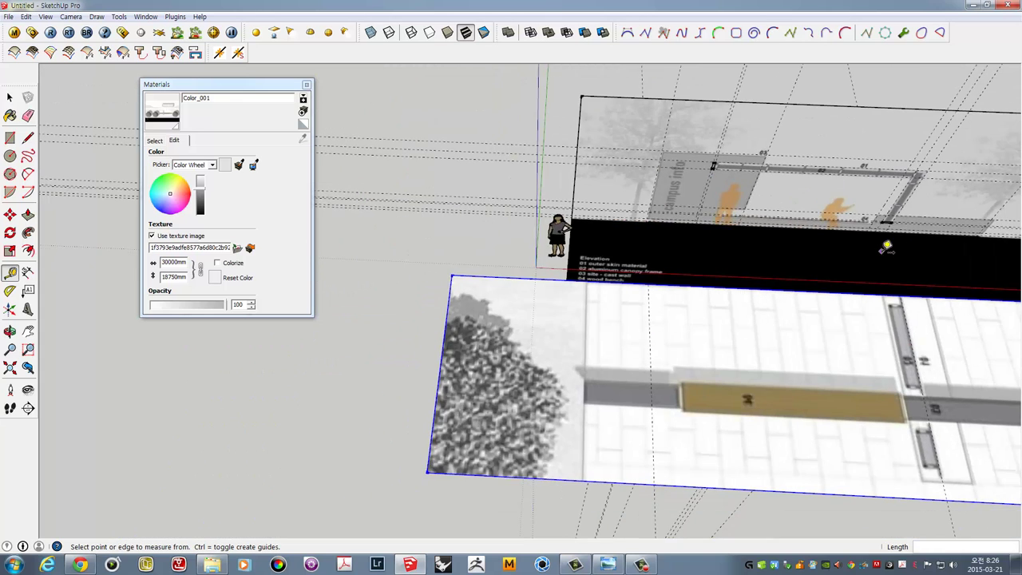
pyautogui.moveTo(883, 242); pyautogui.dragTo(593, 358, button='middle')
pyautogui.press('space')
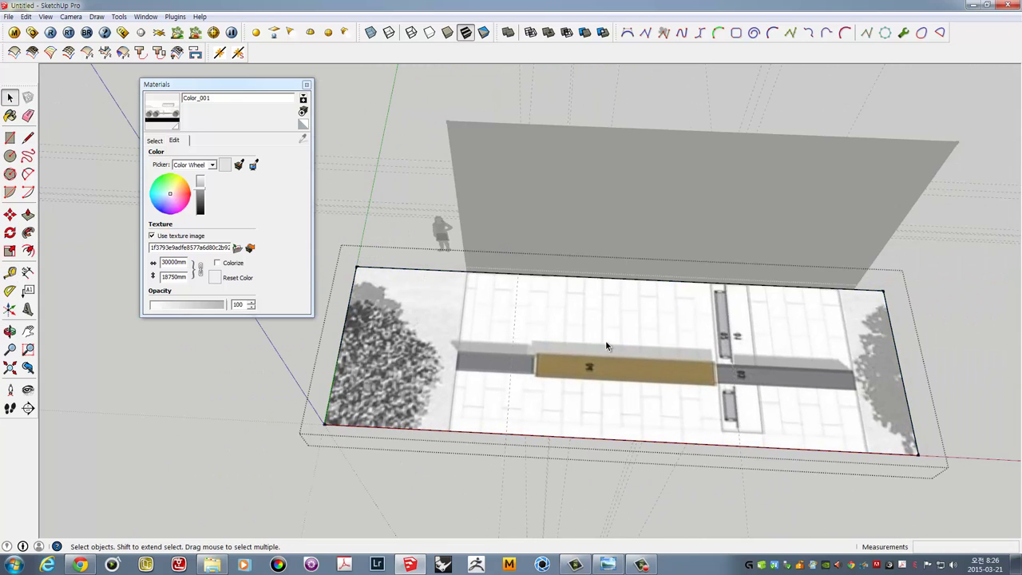
# Slide the floor texture right, rescale and rotate it, and commit the position
pyautogui.click(597, 367)
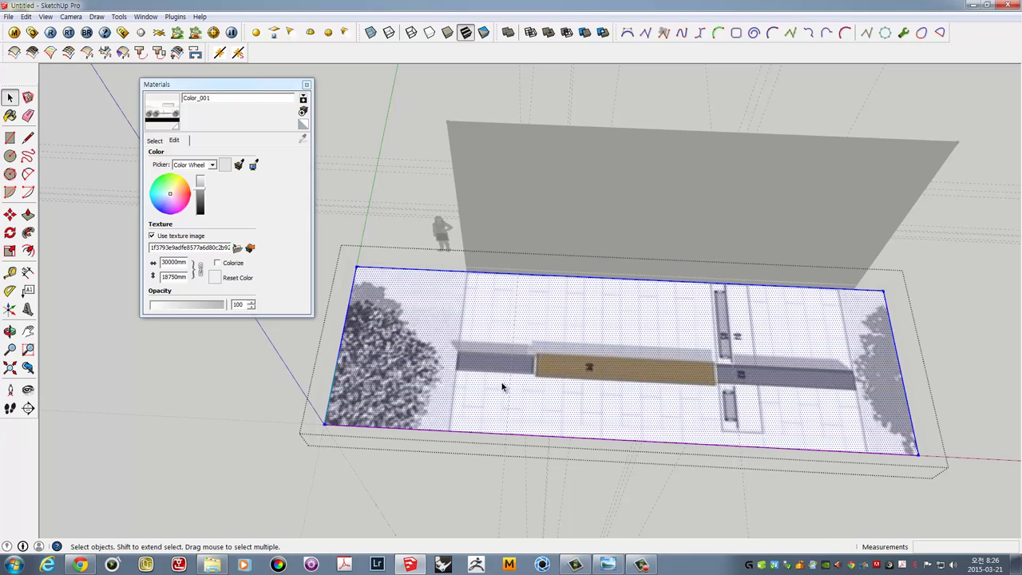
pyautogui.rightClick(557, 325)
pyautogui.moveTo(584, 461)
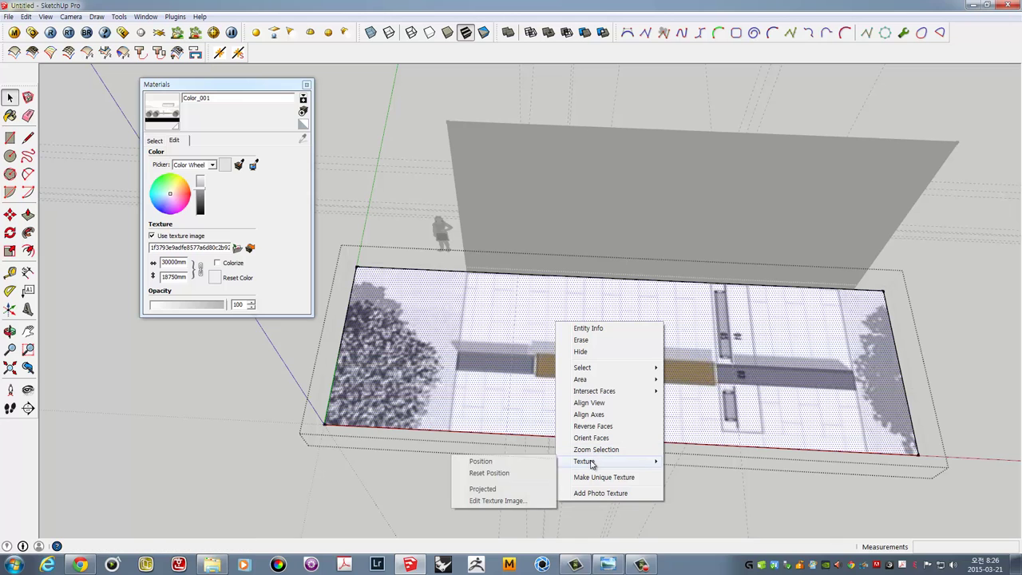
pyautogui.click(527, 461)
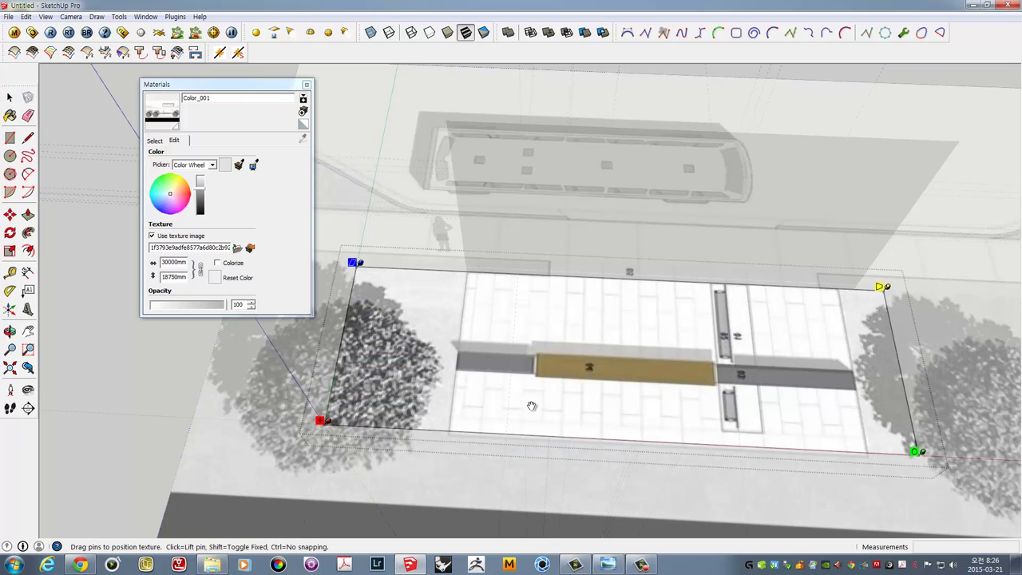
pyautogui.moveTo(531, 406)
pyautogui.mouseDown()
pyautogui.moveTo(586, 409)
pyautogui.moveTo(561, 408)
pyautogui.mouseUp()
pyautogui.moveTo(561, 402); pyautogui.dragTo(577, 406, button='middle')
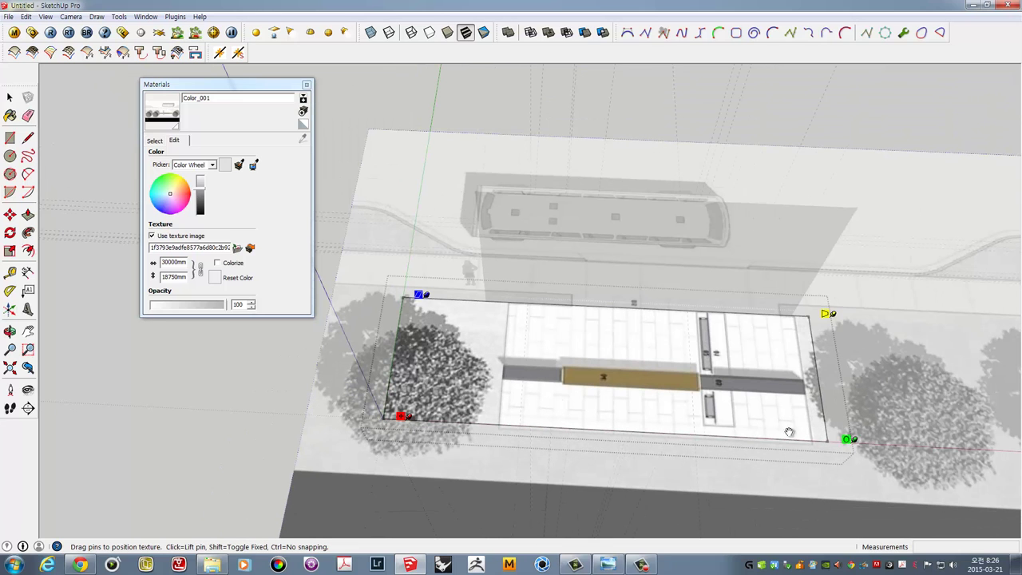
pyautogui.moveTo(845, 443); pyautogui.dragTo(718, 433)
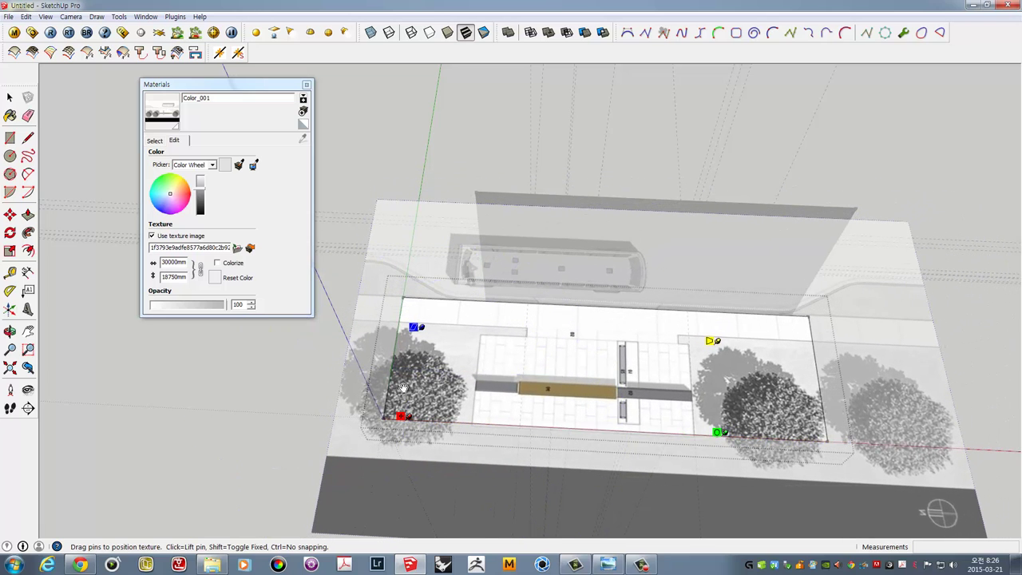
pyautogui.moveTo(403, 389); pyautogui.dragTo(476, 390)
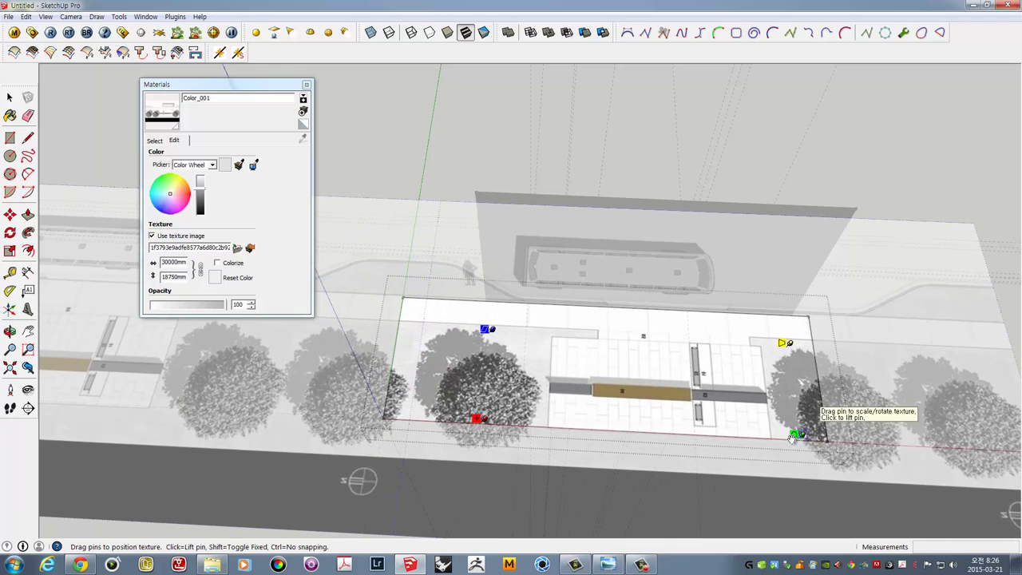
pyautogui.moveTo(801, 441)
pyautogui.mouseDown()
pyautogui.moveTo(748, 438)
pyautogui.moveTo(755, 432)
pyautogui.mouseUp()
pyautogui.press('Return')
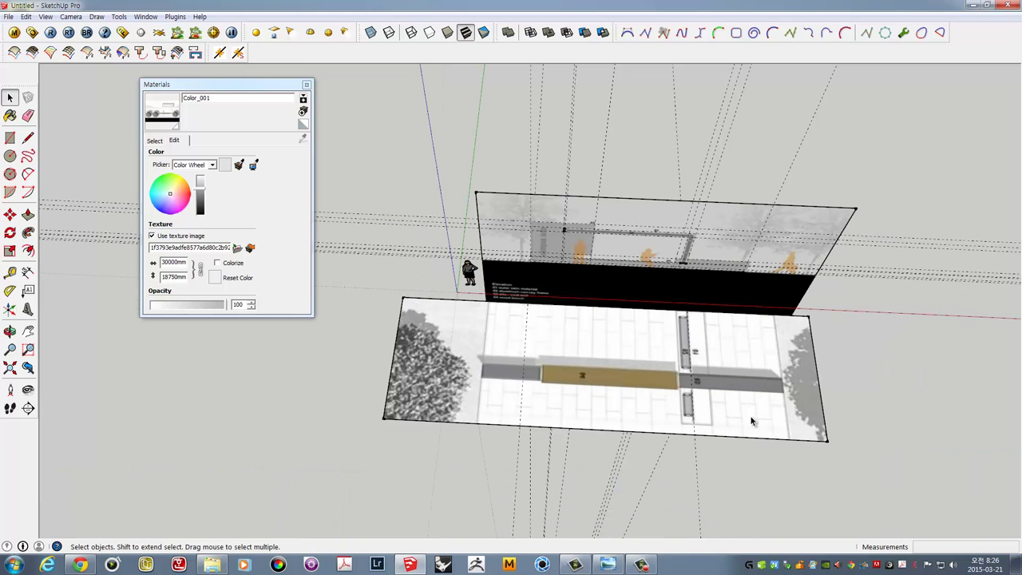
# Reposition the site-plan texture again, sliding it across the face and shrinking it around its anchor
pyautogui.click(571, 339)
pyautogui.rightClick(570, 354)
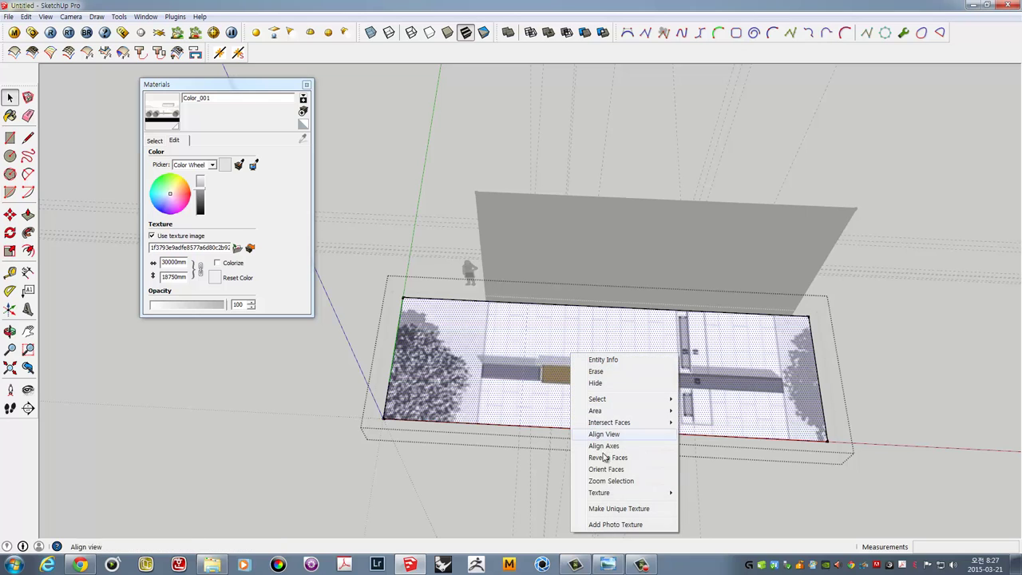
pyautogui.moveTo(606, 493)
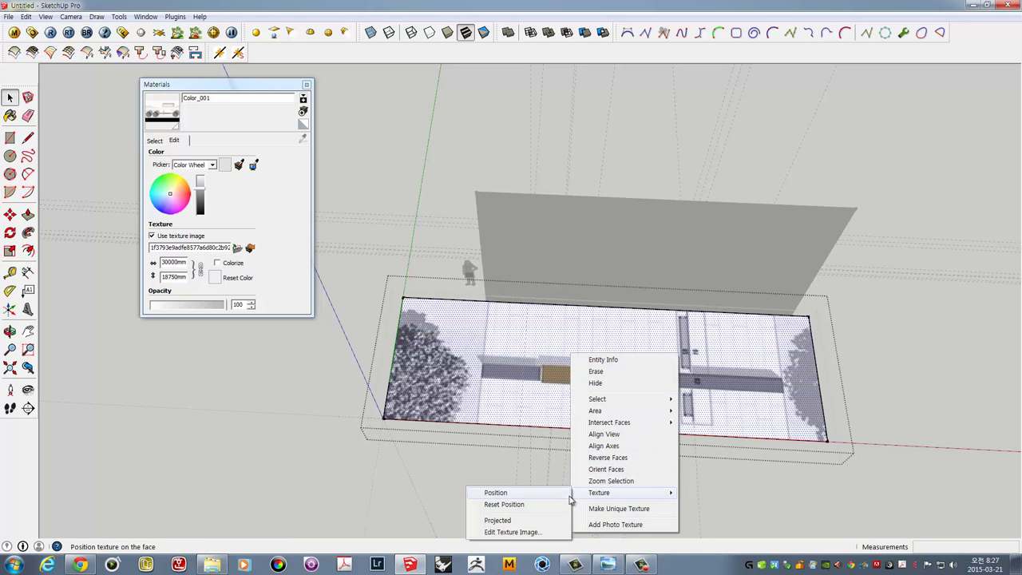
pyautogui.click(560, 495)
pyautogui.moveTo(582, 402); pyautogui.dragTo(720, 406)
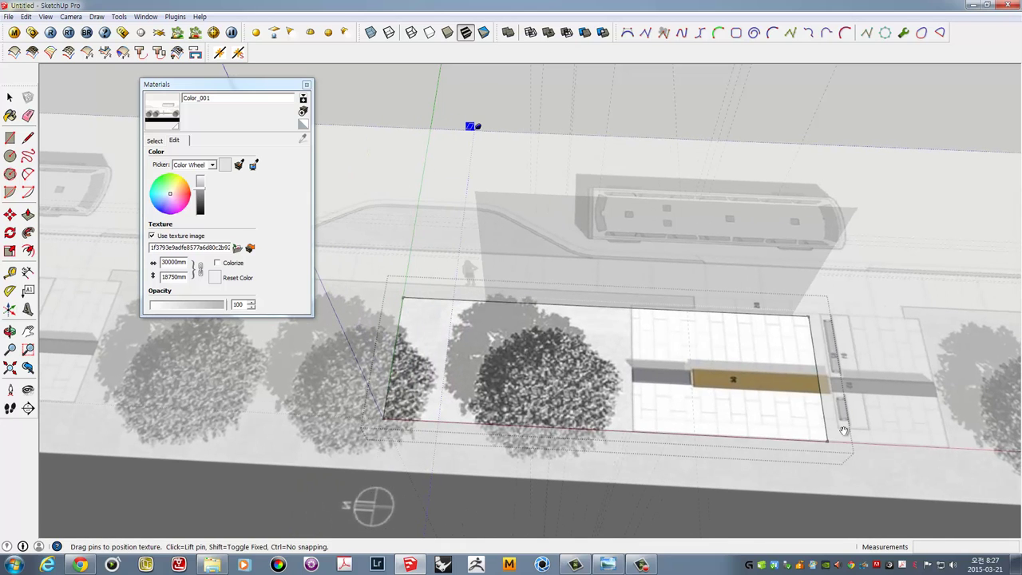
pyautogui.scroll(-2, 844, 431)
pyautogui.keyDown('shift'); pyautogui.moveTo(883, 407); pyautogui.dragTo(697, 403, button='middle'); pyautogui.keyUp('shift')
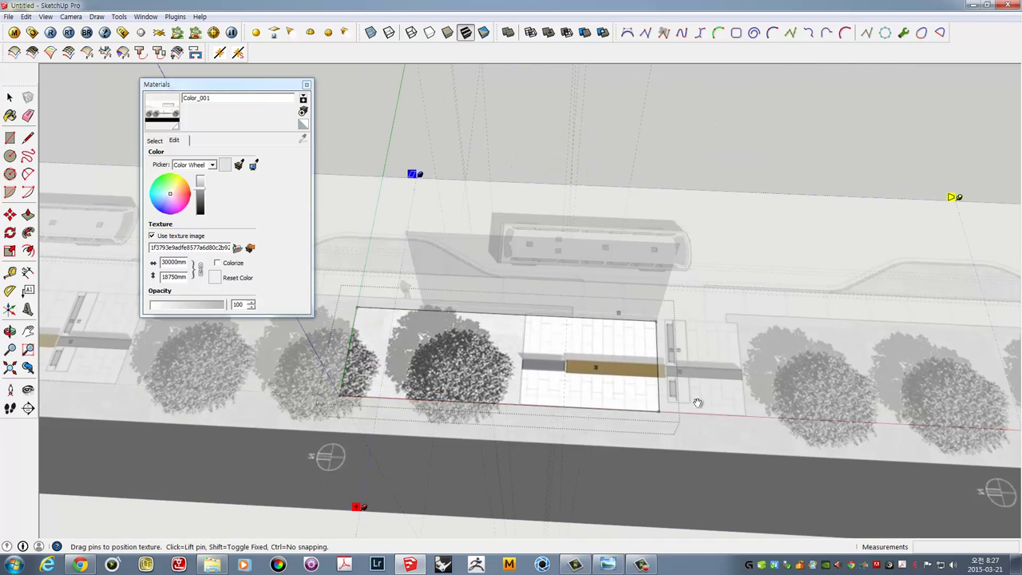
pyautogui.scroll(-2, 901, 427)
pyautogui.keyDown('shift'); pyautogui.moveTo(900, 424); pyautogui.dragTo(829, 395, button='middle'); pyautogui.keyUp('shift')
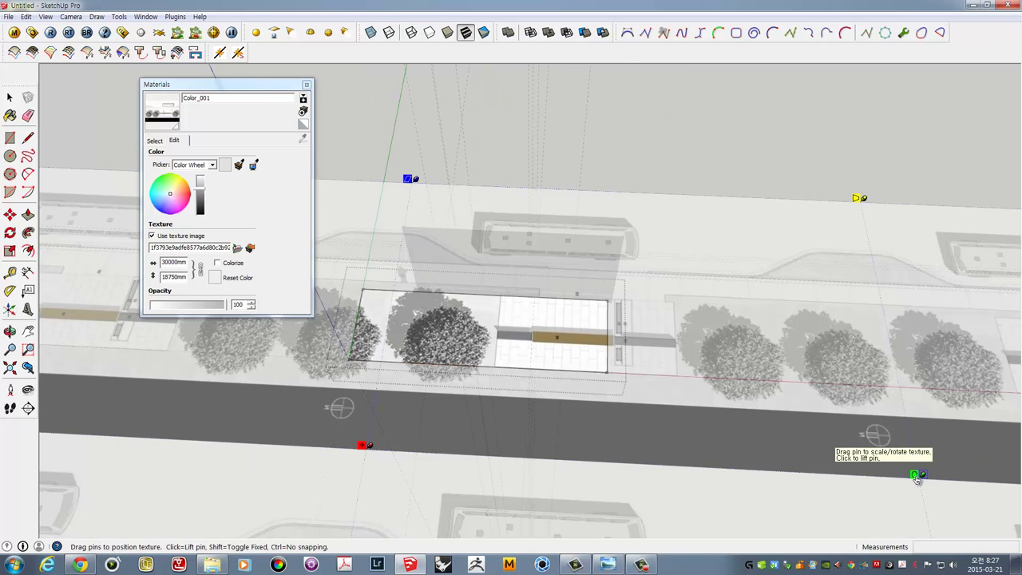
pyautogui.moveTo(915, 477)
pyautogui.mouseDown()
pyautogui.moveTo(655, 468)
pyautogui.moveTo(664, 460)
pyautogui.mouseUp()
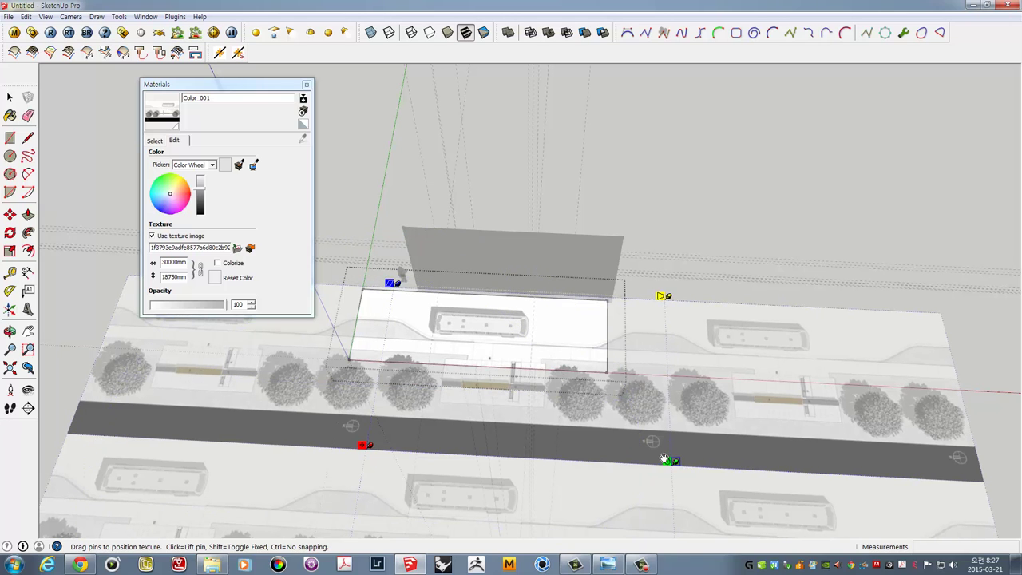
pyautogui.scroll(2, 462, 361)
# Commit the texture position, then undo an accidental move of the floor face
pyautogui.press('Return')
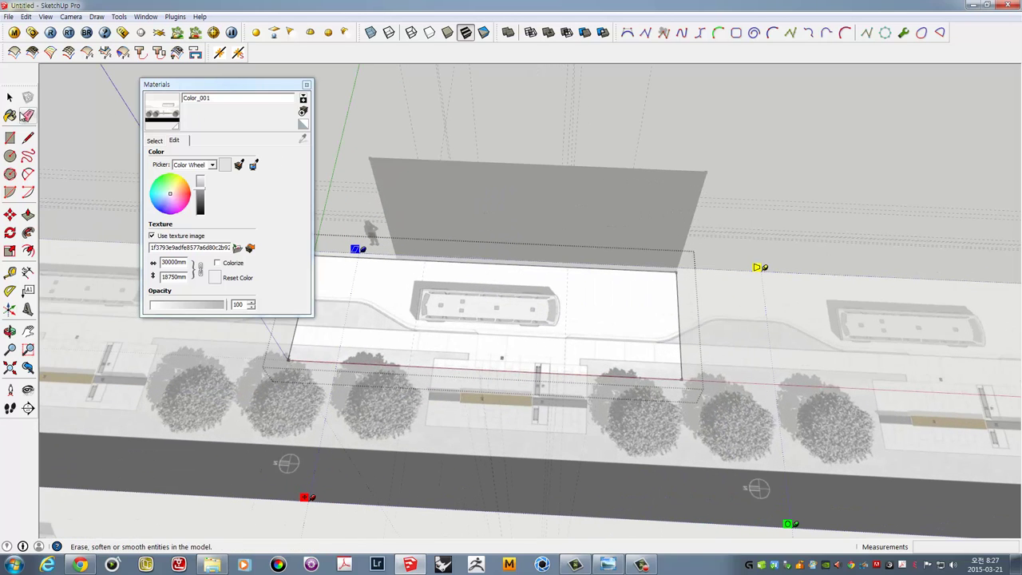
pyautogui.scroll(2, 465, 335)
pyautogui.scroll(1, 478, 336)
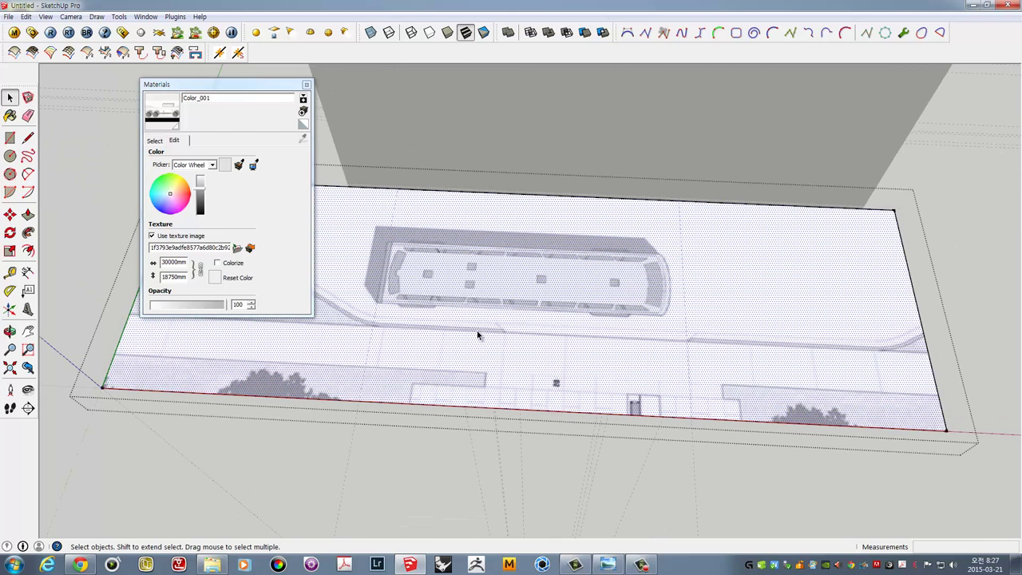
pyautogui.press('m')
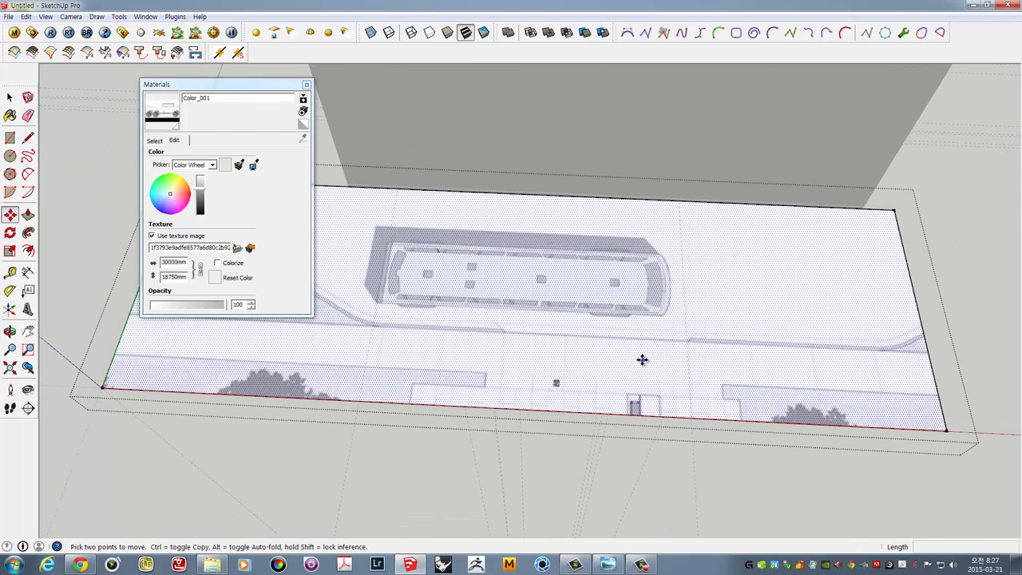
pyautogui.click(643, 356)
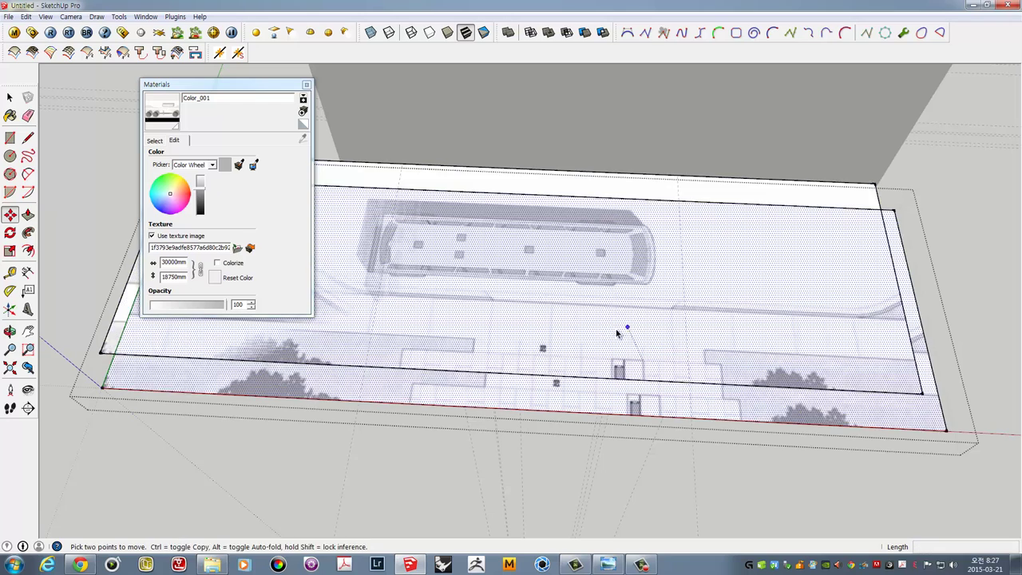
pyautogui.click(608, 336)
pyautogui.press('space')
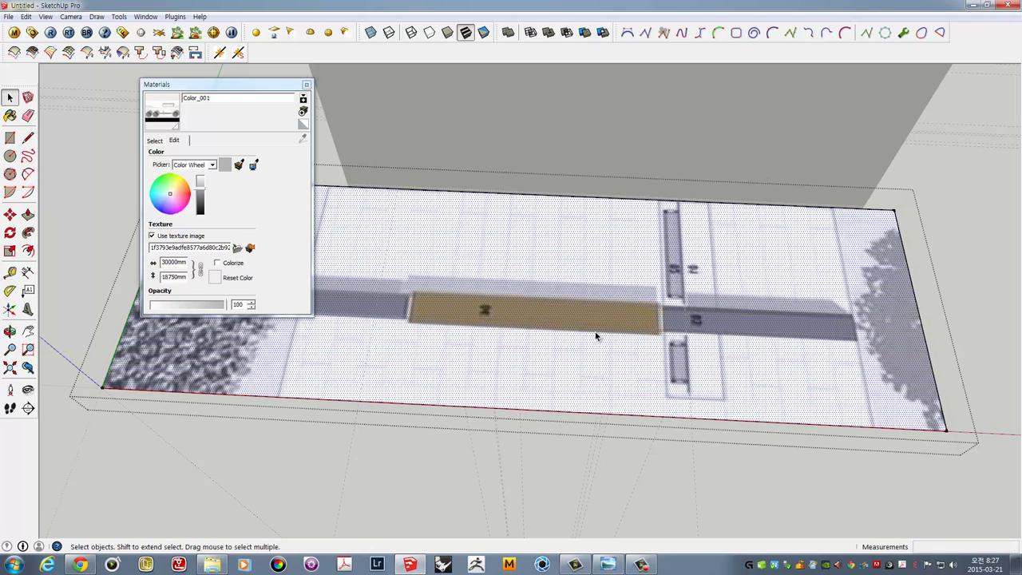
# Scale the site-plan texture down, fine-tune its scale and shift it slightly left
pyautogui.rightClick(584, 340)
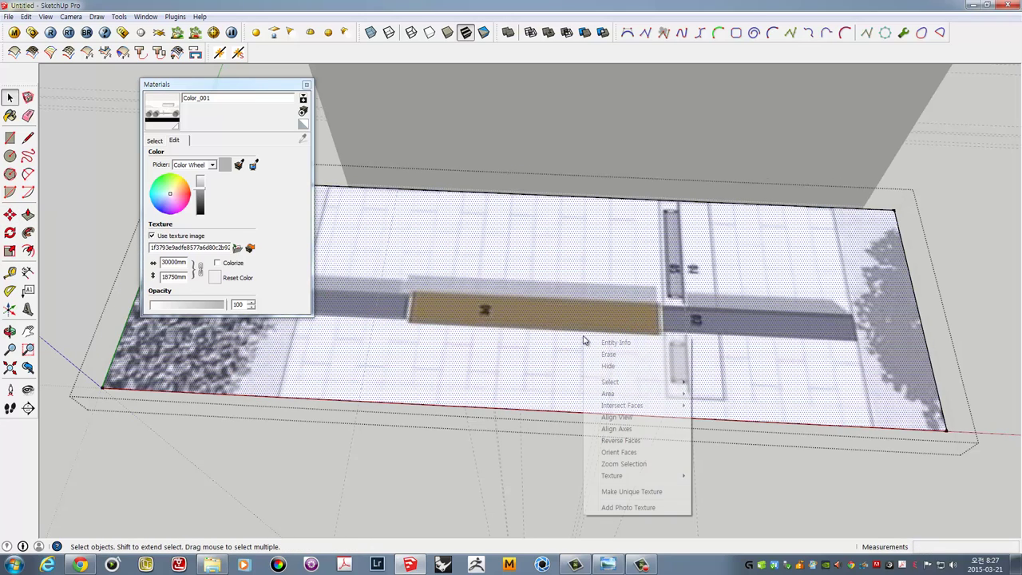
pyautogui.moveTo(613, 476)
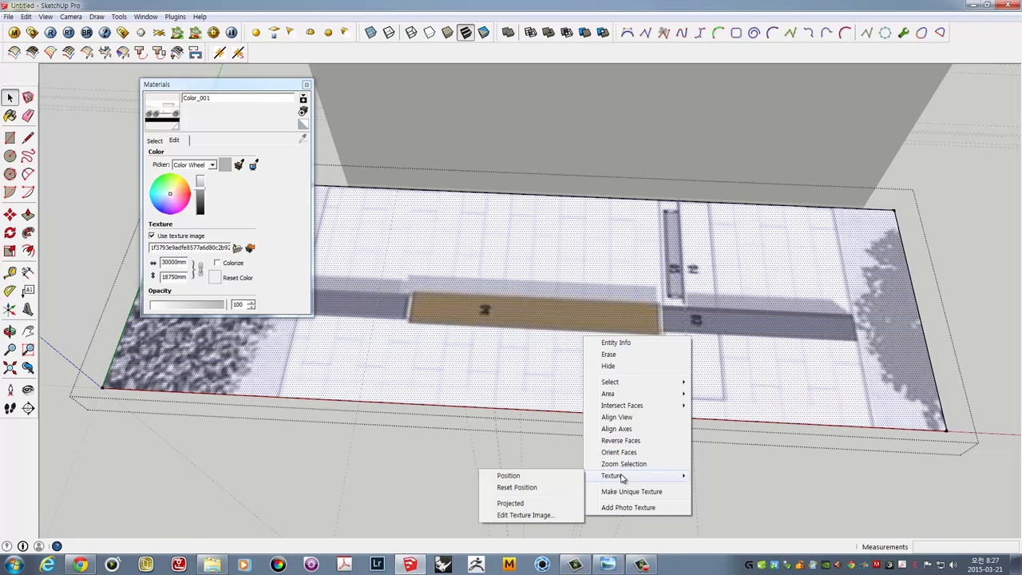
pyautogui.click(537, 476)
pyautogui.scroll(-3, 511, 455)
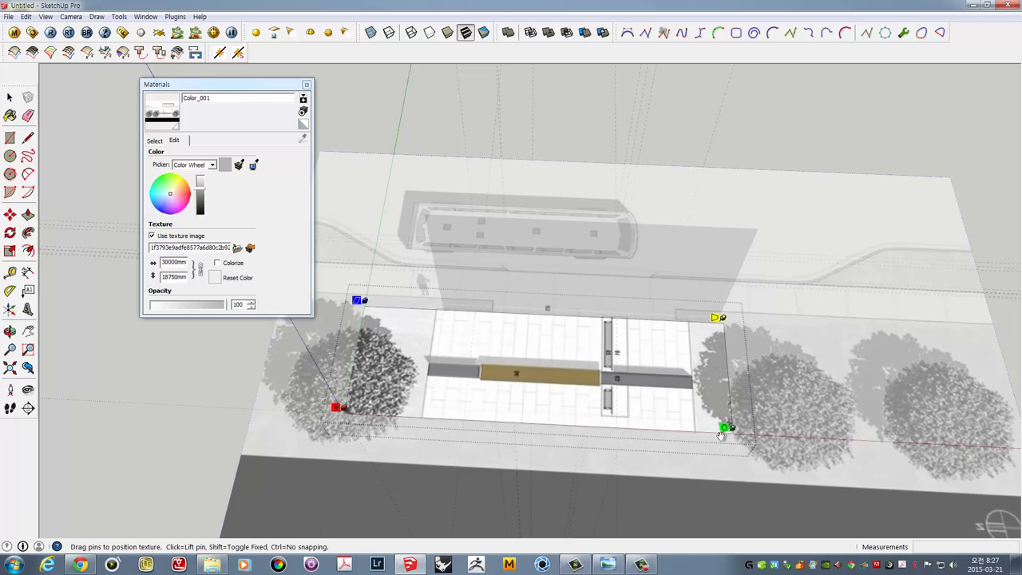
pyautogui.moveTo(728, 433)
pyautogui.mouseDown(button='middle')
pyautogui.moveTo(768, 417)
pyautogui.moveTo(755, 419)
pyautogui.mouseUp(button='middle')
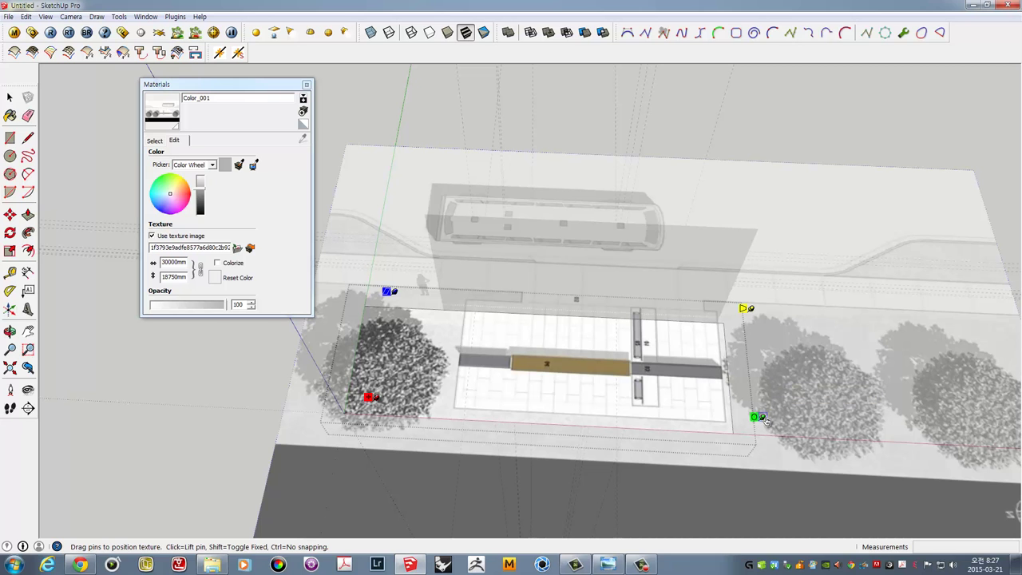
pyautogui.moveTo(757, 419); pyautogui.dragTo(584, 412)
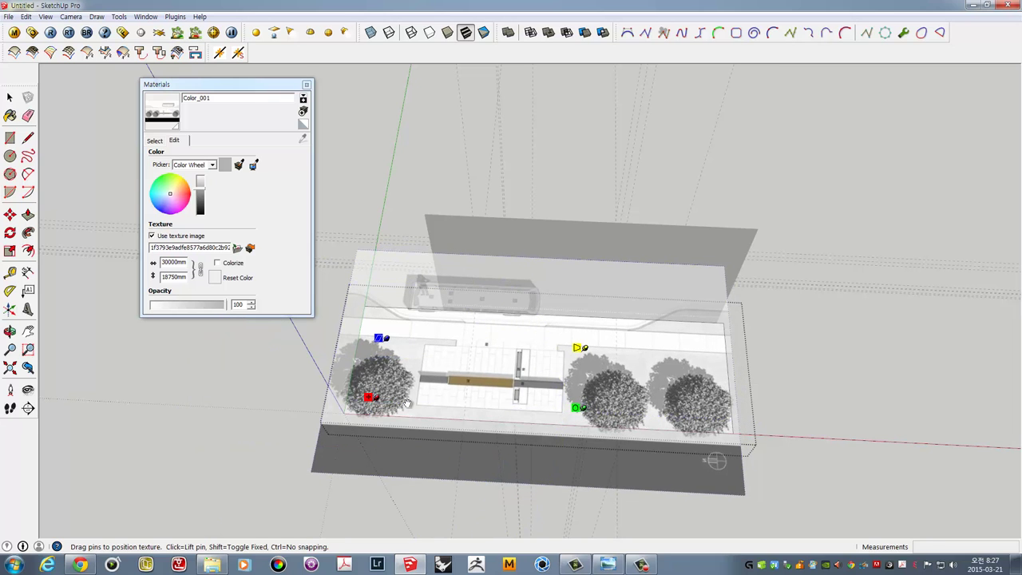
pyautogui.scroll(2, 407, 404)
pyautogui.scroll(1, 407, 404)
pyautogui.keyDown('shift'); pyautogui.moveTo(324, 403); pyautogui.dragTo(421, 432, button='middle'); pyautogui.keyUp('shift')
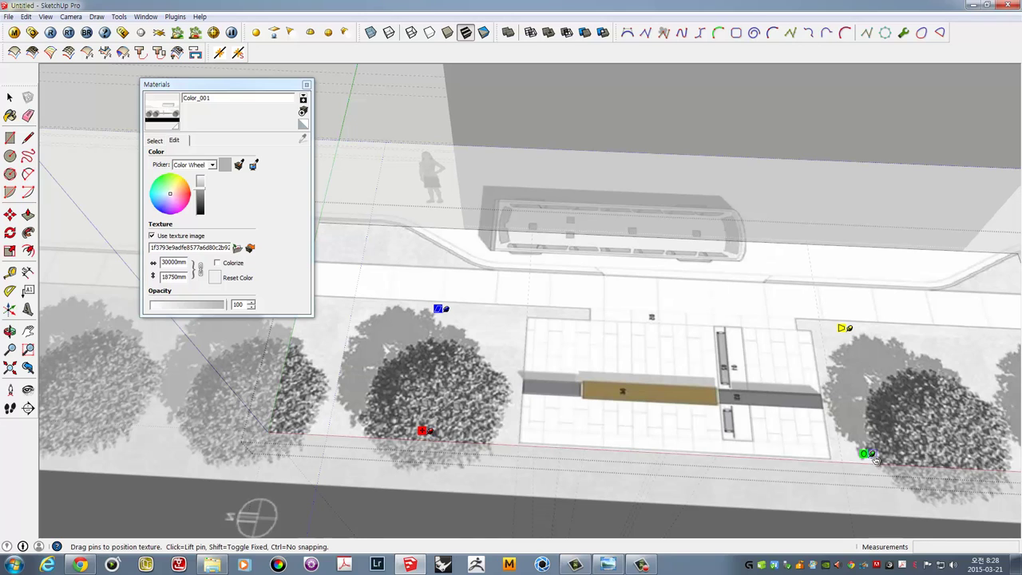
pyautogui.moveTo(871, 455); pyautogui.dragTo(882, 455)
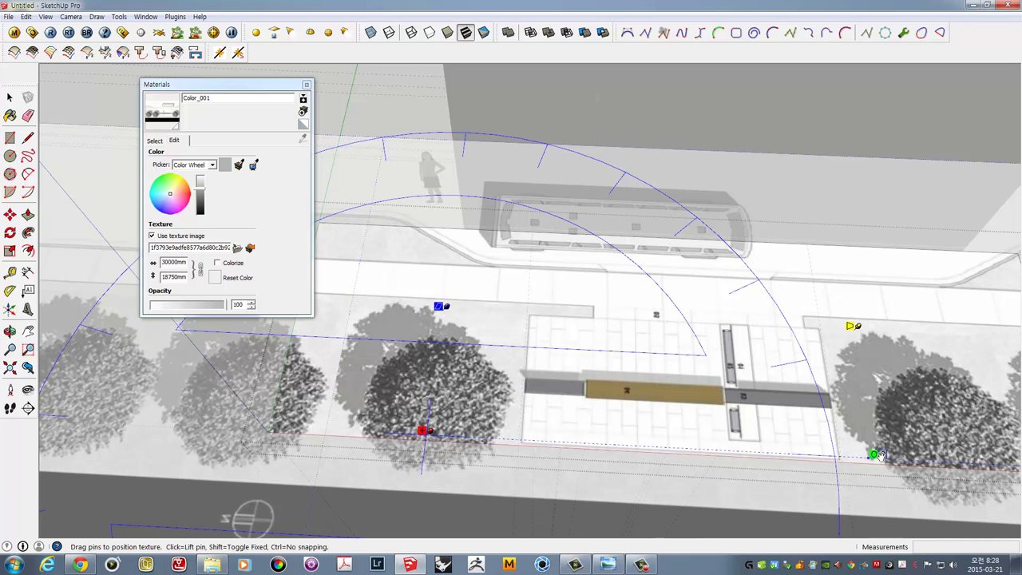
pyautogui.scroll(-1, 878, 455)
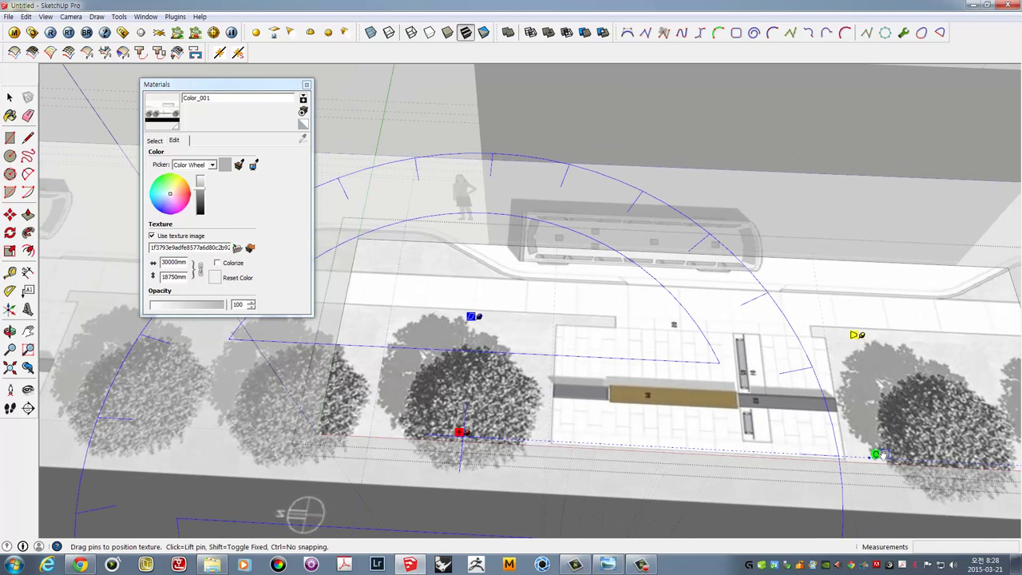
pyautogui.moveTo(882, 455); pyautogui.dragTo(884, 455)
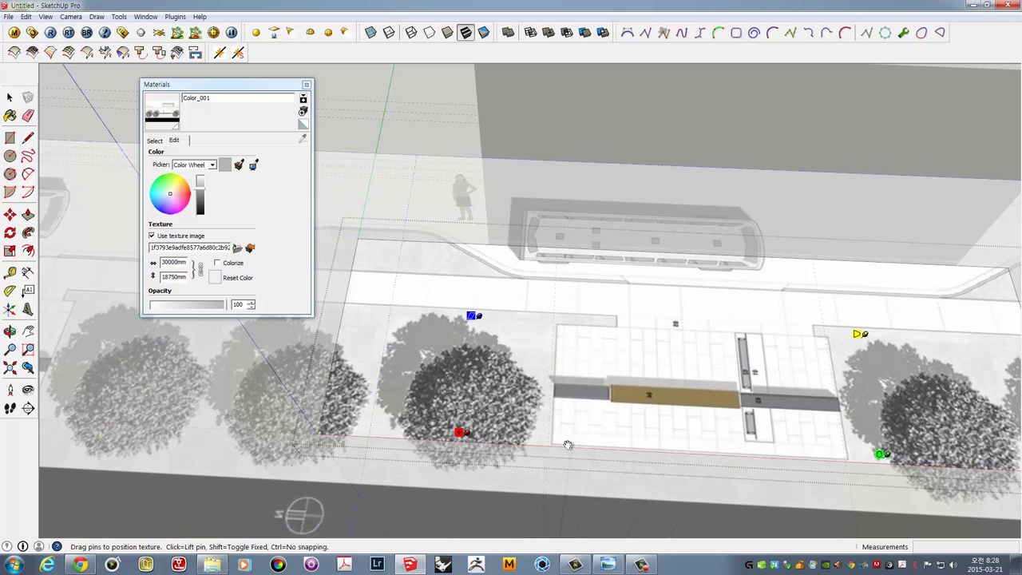
pyautogui.moveTo(467, 434); pyautogui.dragTo(463, 435)
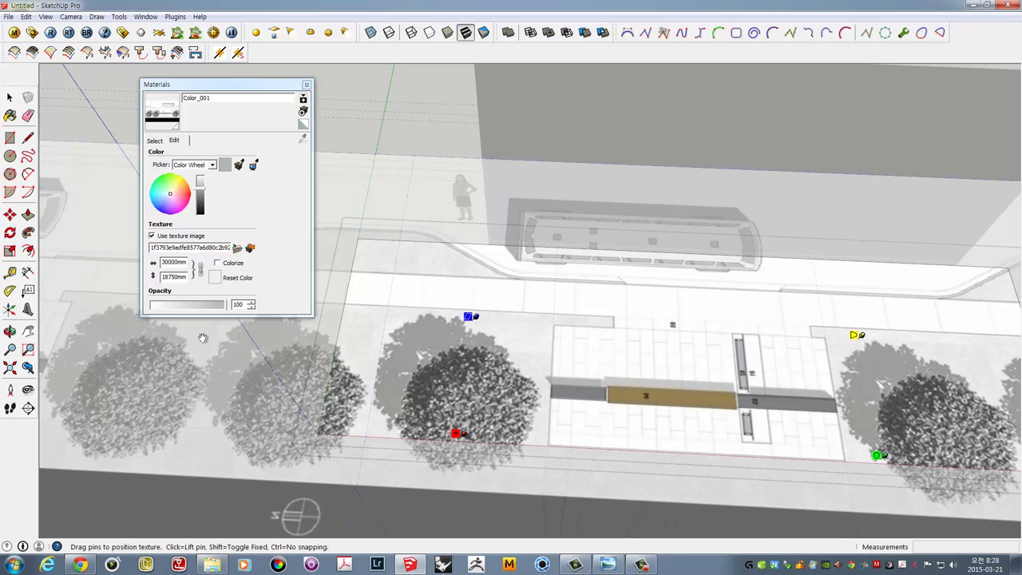
# Fix the floor texture in place and bring the bench plan into view
pyautogui.press('Return')
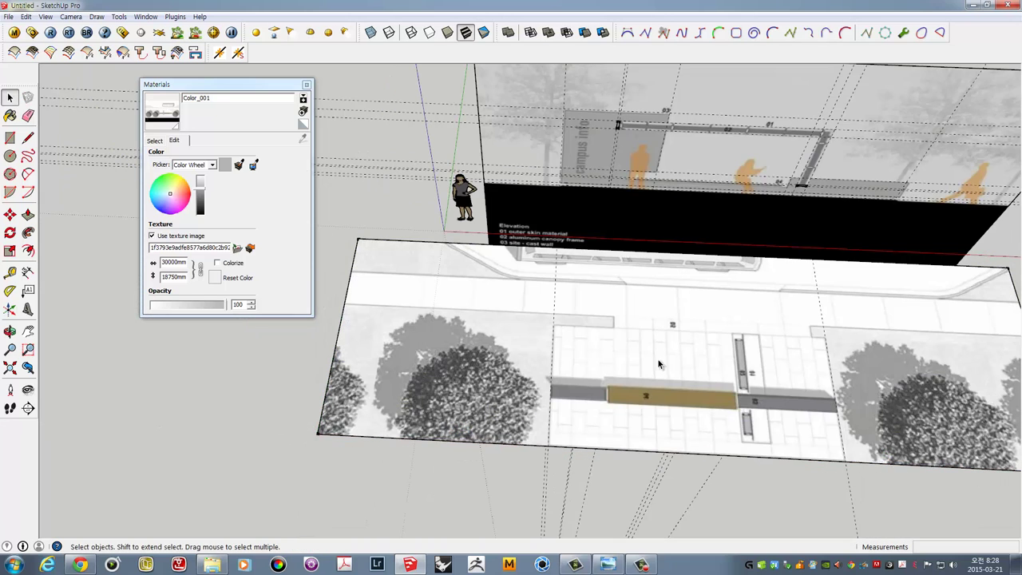
pyautogui.moveTo(722, 339)
pyautogui.keyDown('shift'); pyautogui.mouseDown(button='middle')
pyautogui.moveTo(593, 352)
pyautogui.moveTo(437, 396)
pyautogui.mouseUp(button='middle'); pyautogui.keyUp('shift')
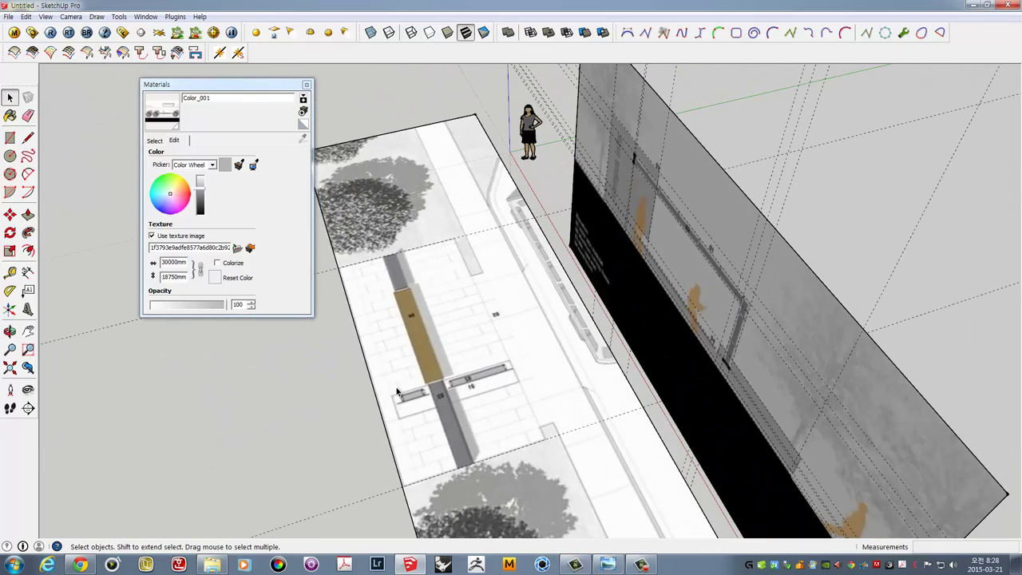
pyautogui.scroll(2, 397, 392)
pyautogui.scroll(1, 407, 387)
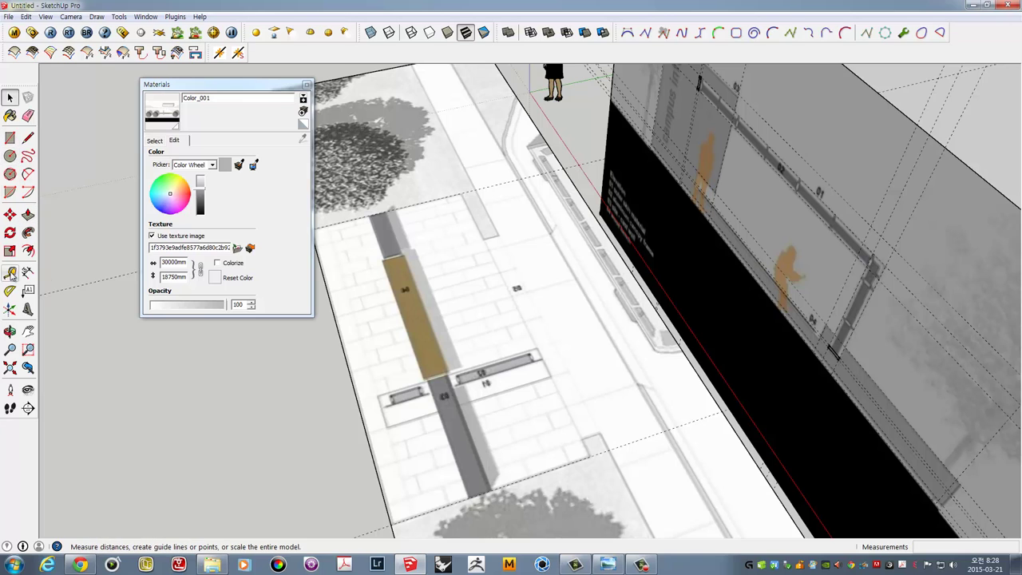
# Measure 3488mm from the wall edge to the bench and 1290mm across the bench plan
pyautogui.click(9, 272)
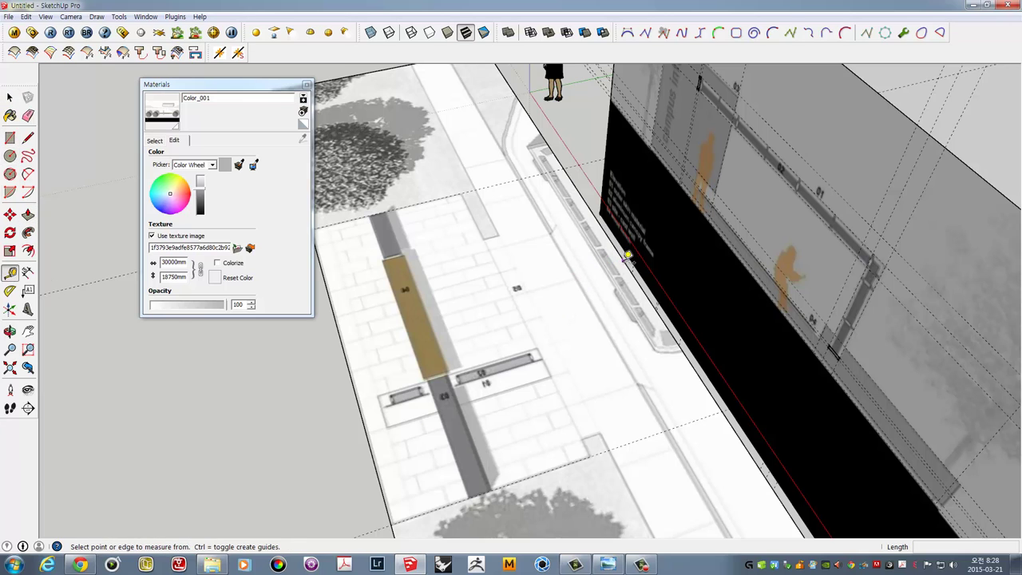
pyautogui.click(629, 256)
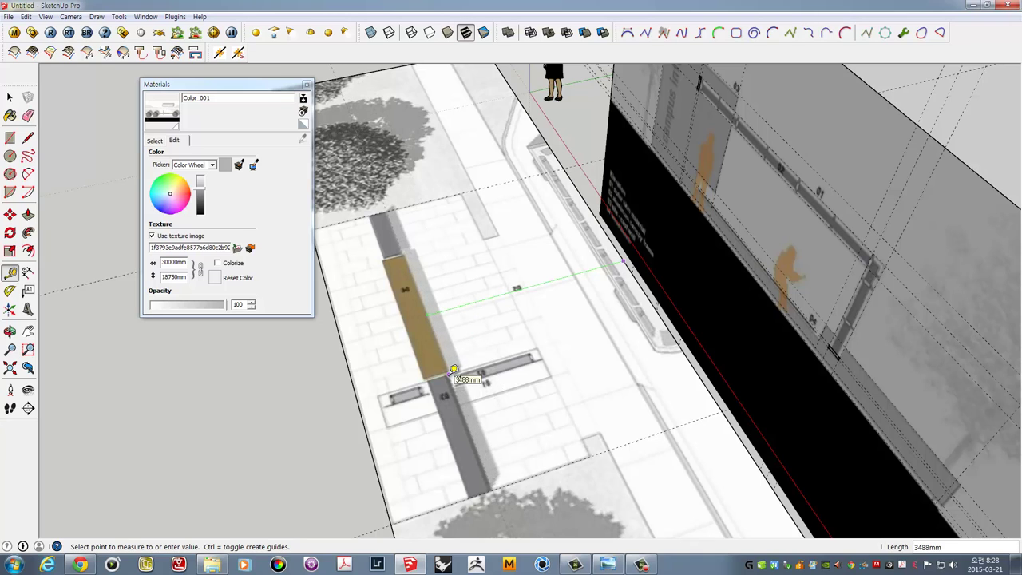
pyautogui.click(453, 369)
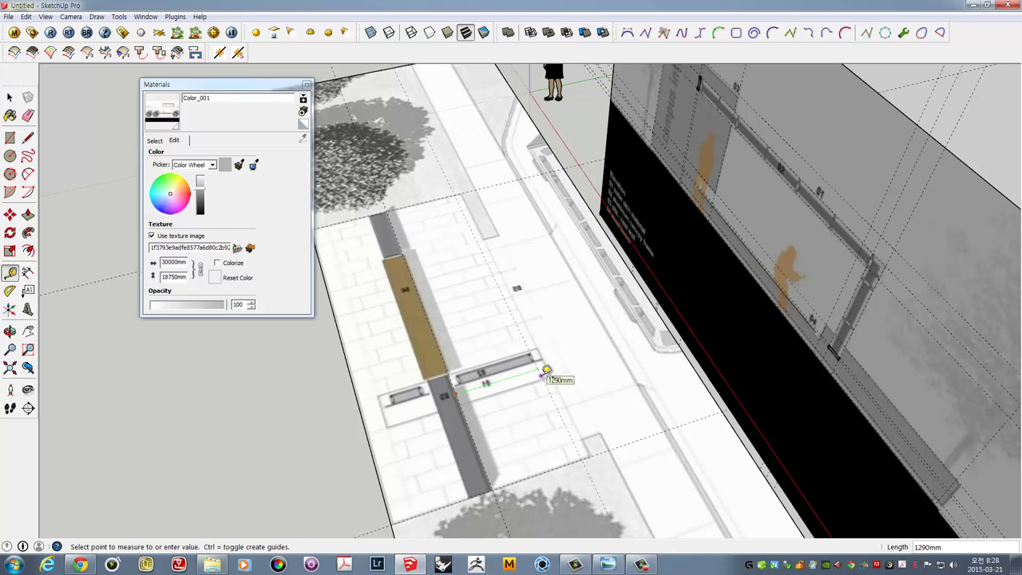
pyautogui.click(546, 370)
pyautogui.moveTo(533, 281); pyautogui.dragTo(528, 301, button='middle')
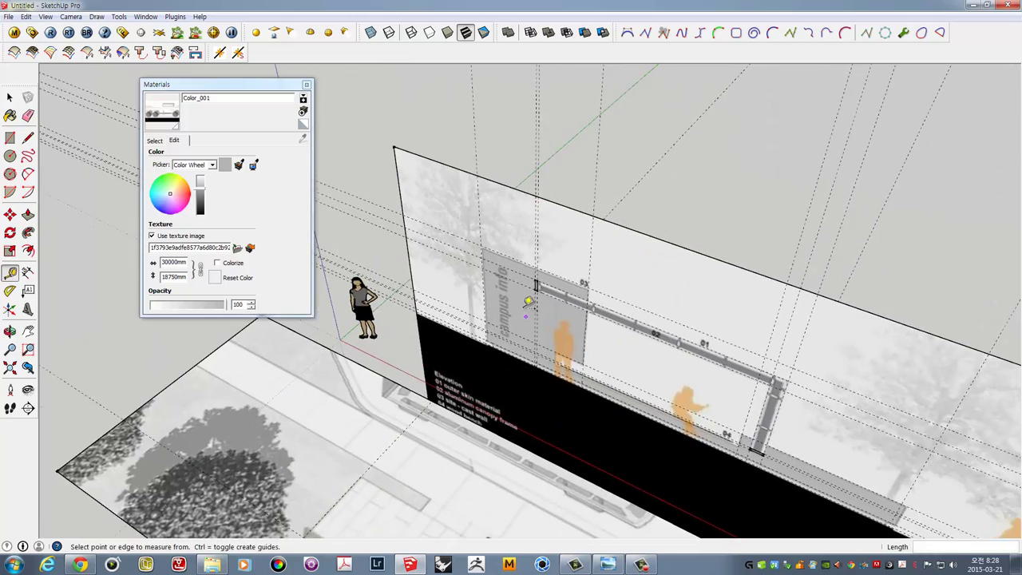
pyautogui.scroll(2, 528, 301)
pyautogui.click(24, 138)
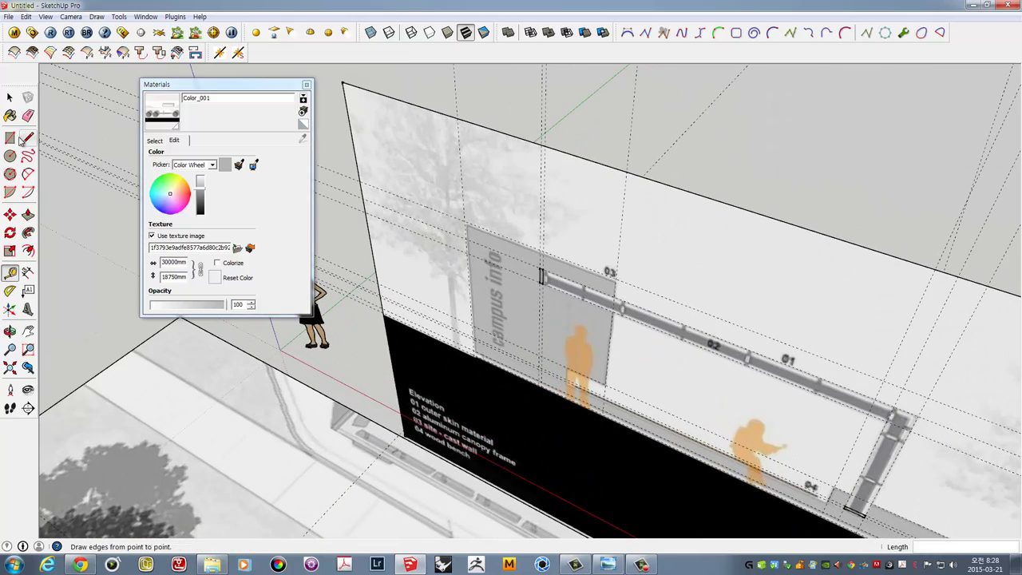
pyautogui.click(28, 214)
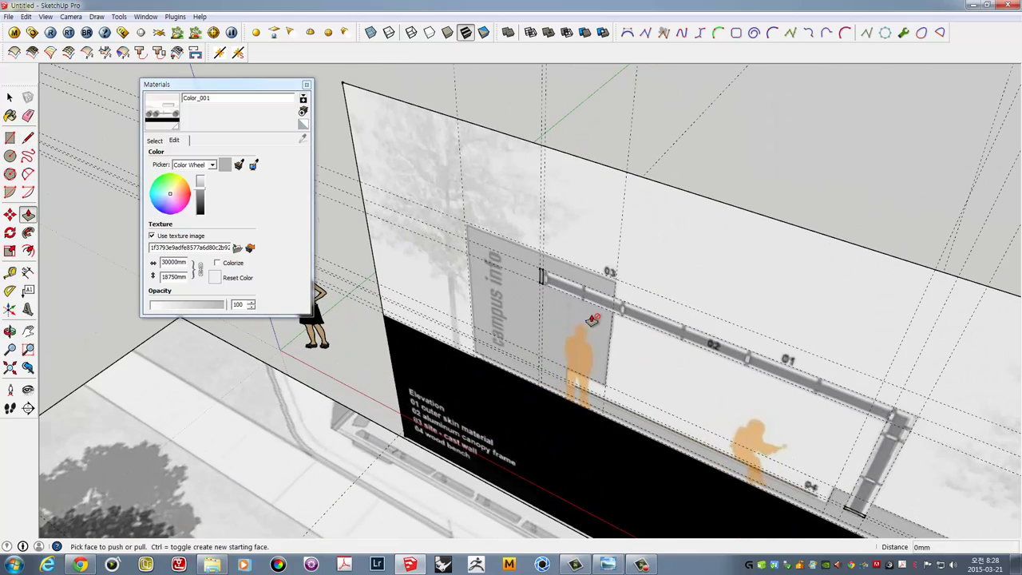
pyautogui.scroll(-3, 580, 352)
pyautogui.moveTo(581, 351); pyautogui.dragTo(607, 208, button='middle')
pyautogui.scroll(3, 610, 194)
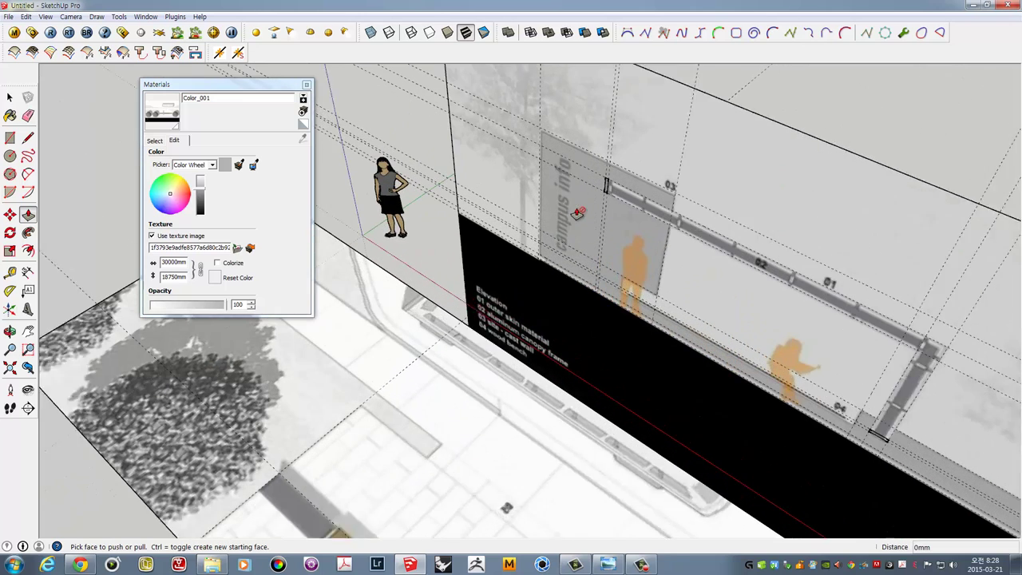
pyautogui.scroll(2, 610, 193)
pyautogui.click(611, 186)
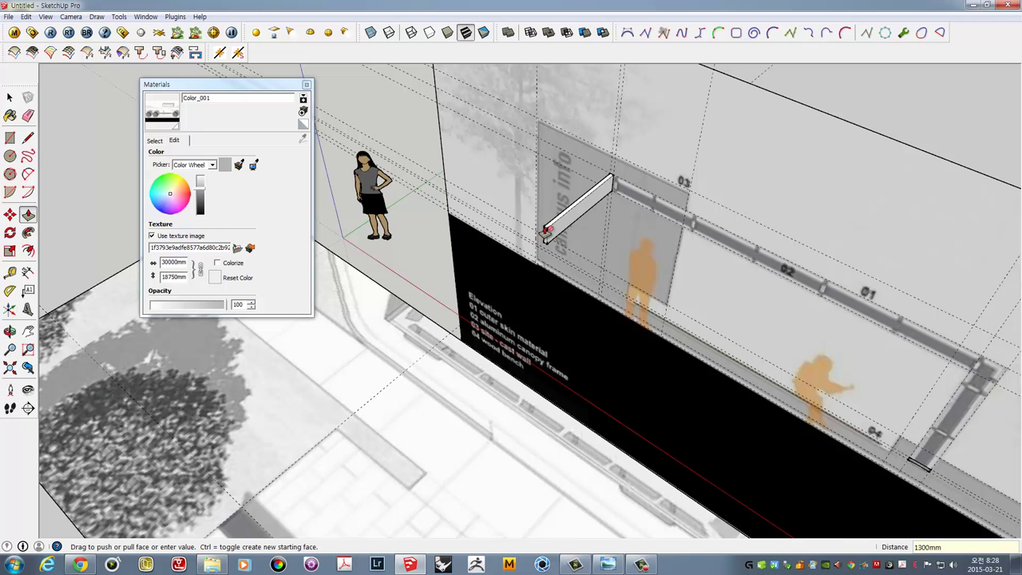
pyautogui.click(546, 231)
pyautogui.scroll(-3, 546, 232)
pyautogui.moveTo(607, 279); pyautogui.dragTo(680, 327, button='middle')
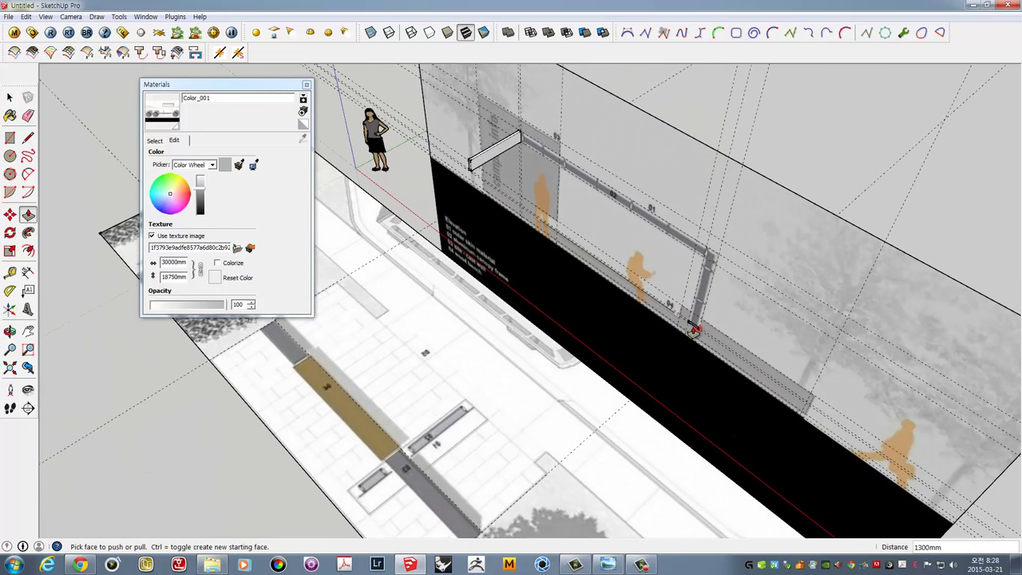
pyautogui.doubleClick(695, 328)
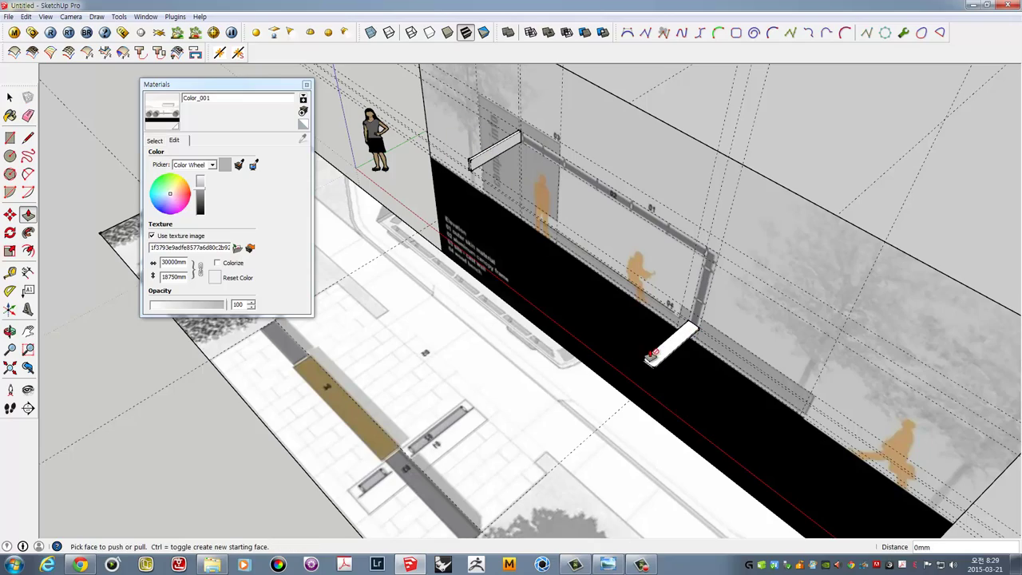
pyautogui.moveTo(652, 357); pyautogui.dragTo(486, 214, button='middle')
pyautogui.scroll(2, 485, 215)
pyautogui.moveTo(511, 253); pyautogui.dragTo(407, 326, button='middle')
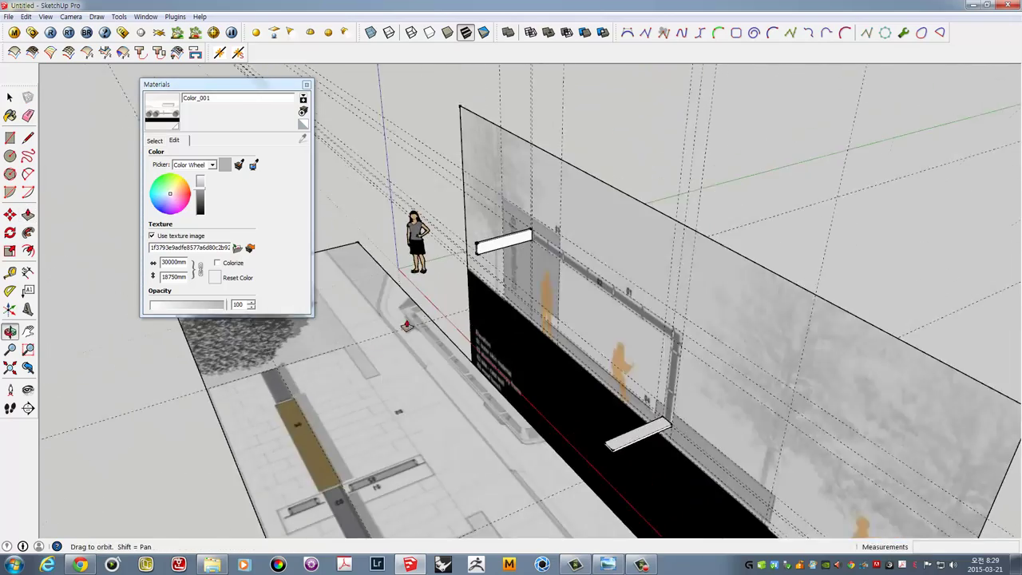
pyautogui.scroll(3, 468, 235)
pyautogui.scroll(3, 481, 235)
pyautogui.scroll(2, 472, 240)
# Copy the top bar's end edge 50mm inward and extrude that strip into a 4450mm beam
pyautogui.press('space')
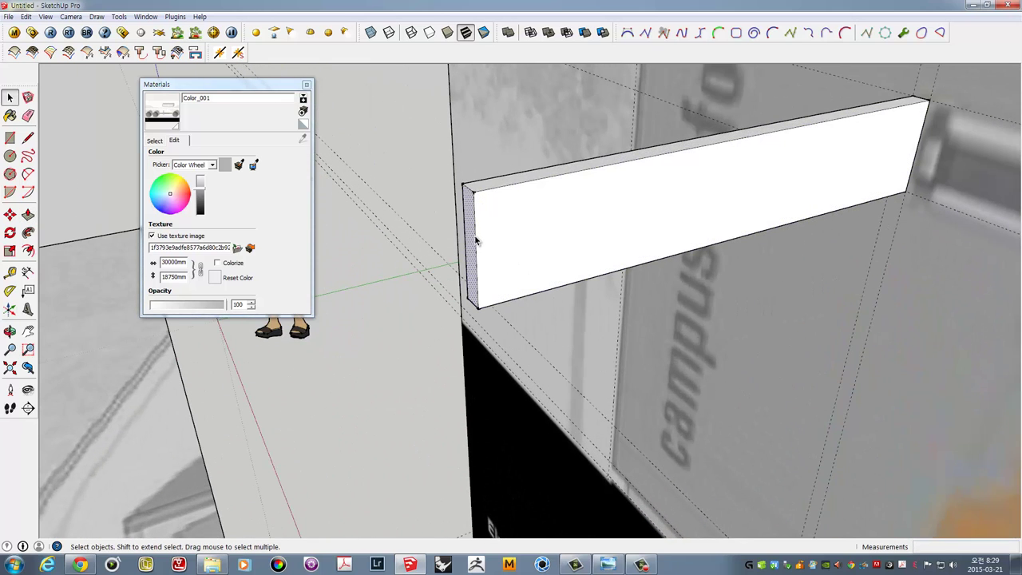
pyautogui.scroll(2, 480, 205)
pyautogui.moveTo(479, 205); pyautogui.dragTo(481, 216, button='middle')
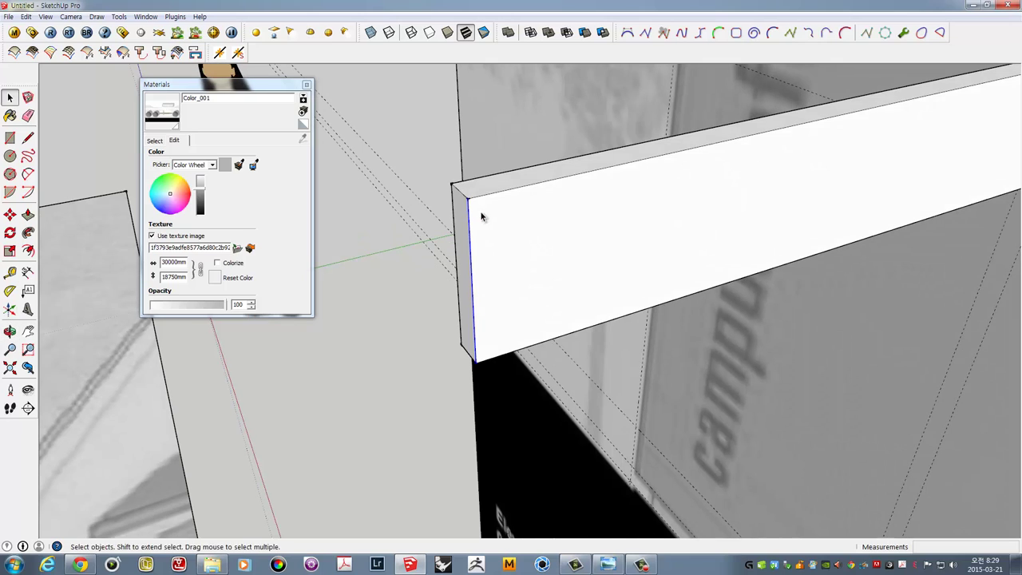
pyautogui.press('m')
pyautogui.click(469, 198)
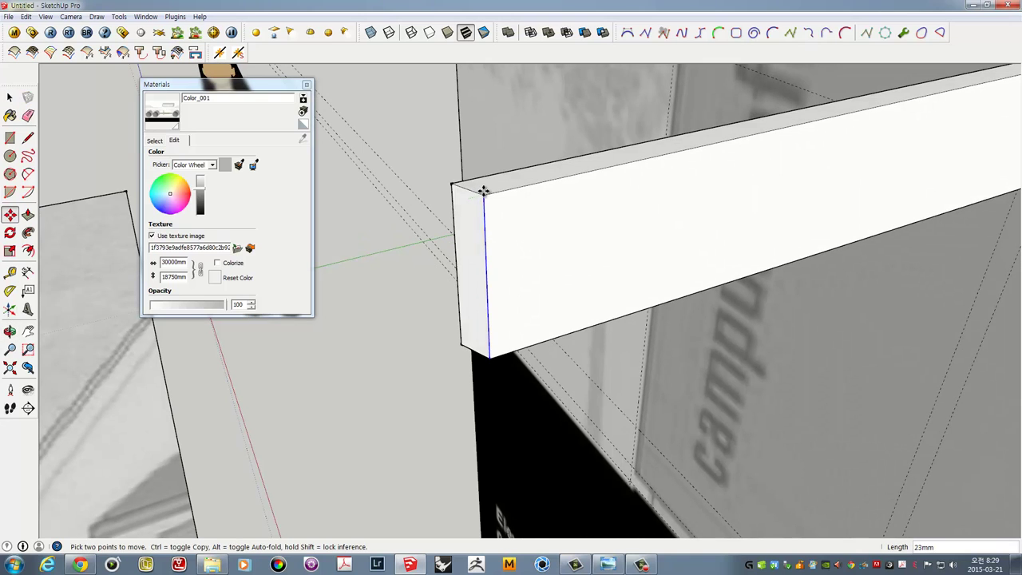
pyautogui.press('ctrl')
pyautogui.write('50')
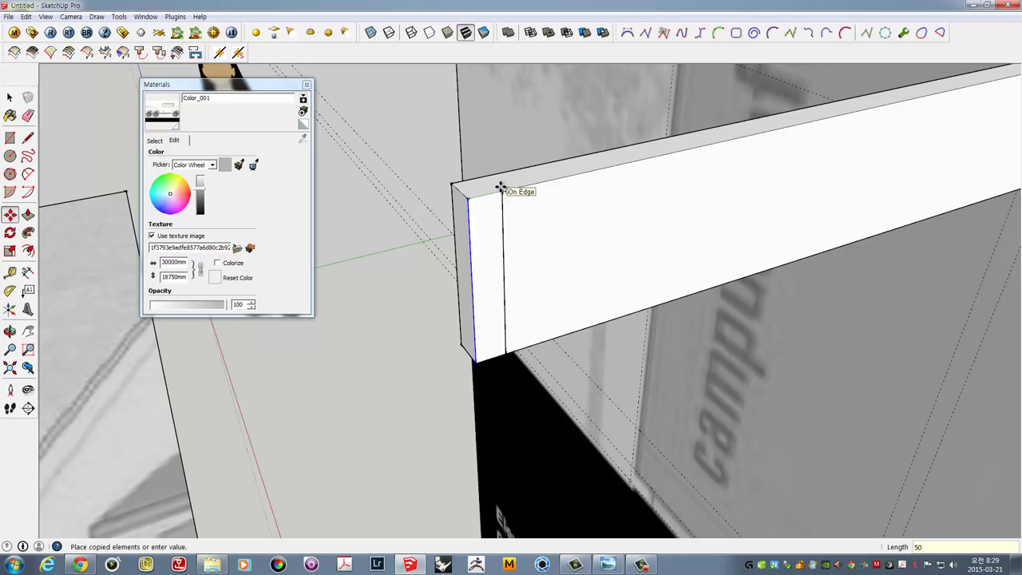
pyautogui.press('Return')
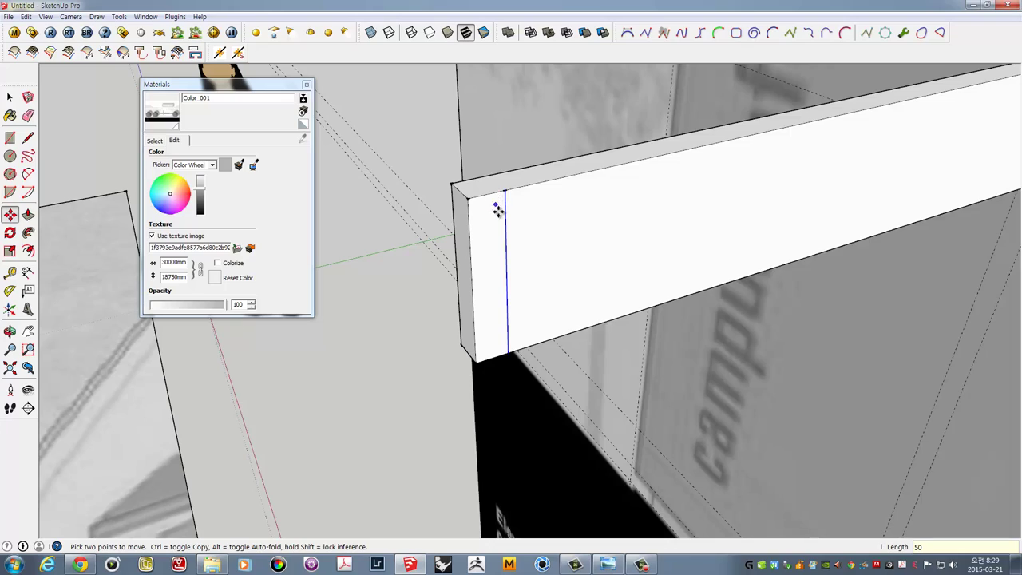
pyautogui.press('p')
pyautogui.click(492, 248)
pyautogui.scroll(-2, 564, 301)
pyautogui.scroll(-3, 568, 313)
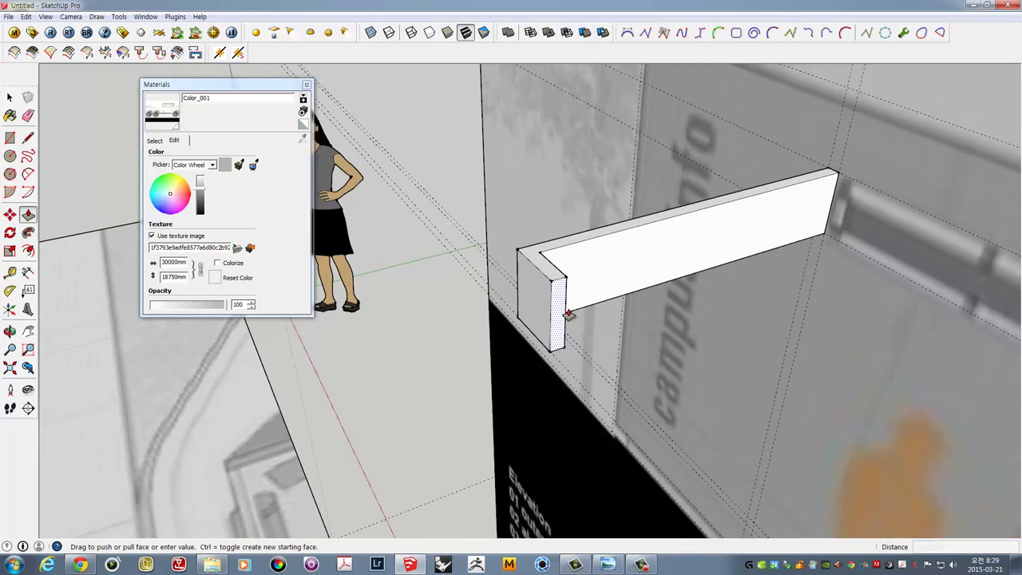
pyautogui.scroll(-3, 569, 314)
pyautogui.scroll(-2, 591, 335)
pyautogui.moveTo(591, 335)
pyautogui.mouseDown(button='middle')
pyautogui.moveTo(656, 245)
pyautogui.moveTo(753, 274)
pyautogui.moveTo(787, 239)
pyautogui.moveTo(775, 212)
pyautogui.mouseUp(button='middle')
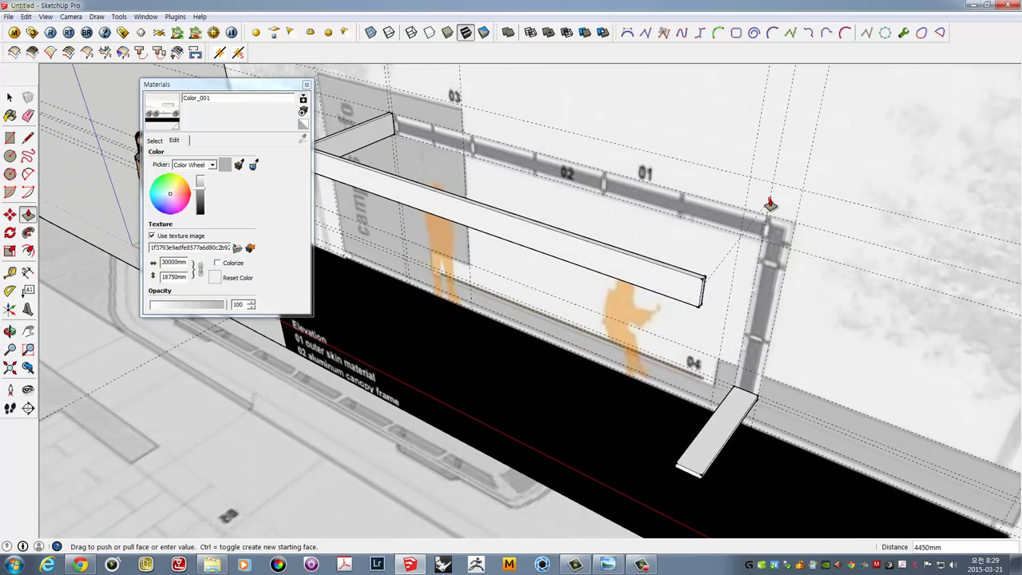
pyautogui.click(769, 203)
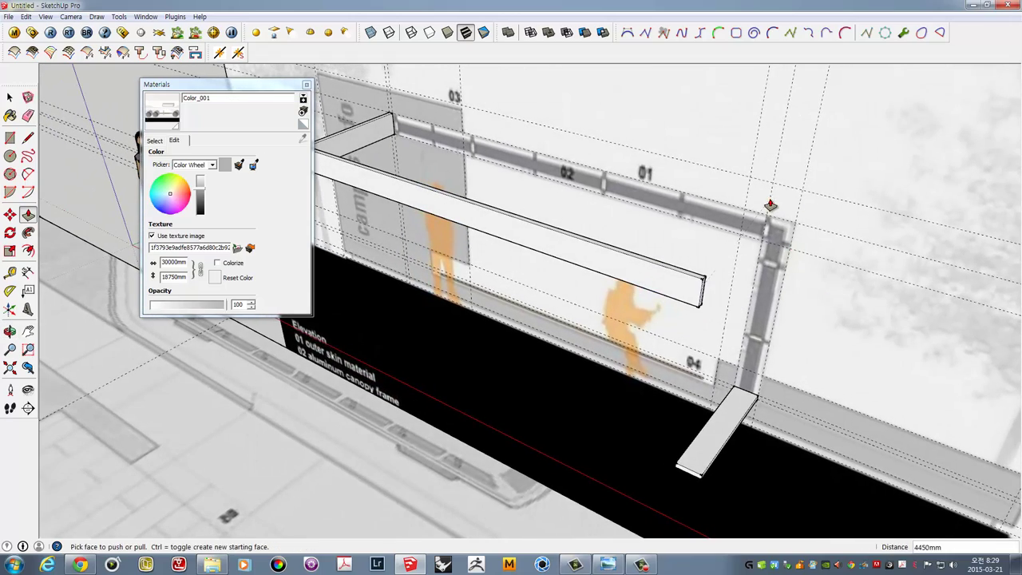
# Copy the step's end edge 50mm inward and pull that strip up into a 1900mm post
pyautogui.moveTo(775, 228)
pyautogui.mouseDown(button='middle')
pyautogui.moveTo(645, 321)
pyautogui.moveTo(622, 424)
pyautogui.mouseUp(button='middle')
pyautogui.scroll(3, 622, 425)
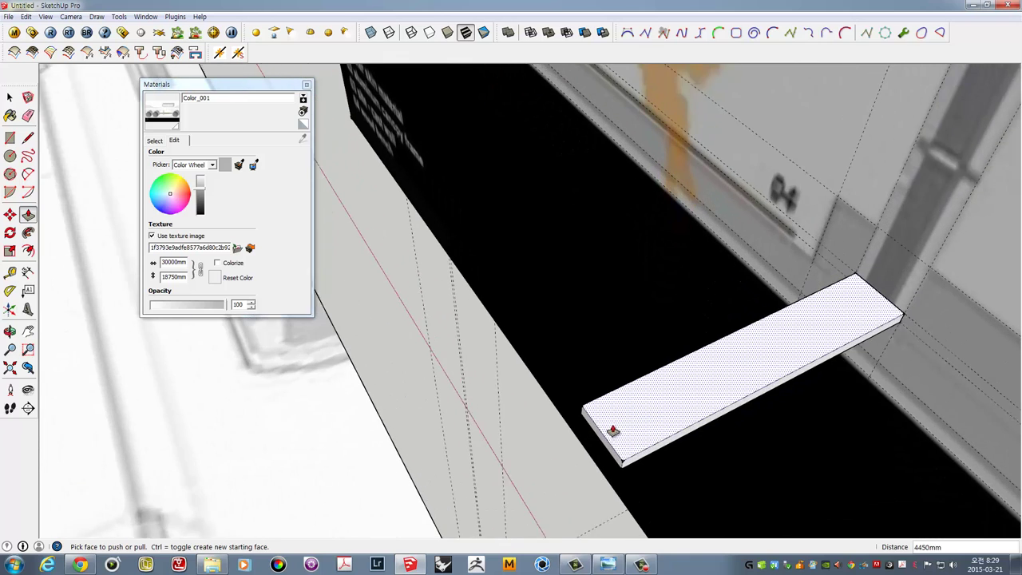
pyautogui.scroll(2, 615, 435)
pyautogui.press('space')
pyautogui.scroll(2, 609, 450)
pyautogui.scroll(2, 575, 399)
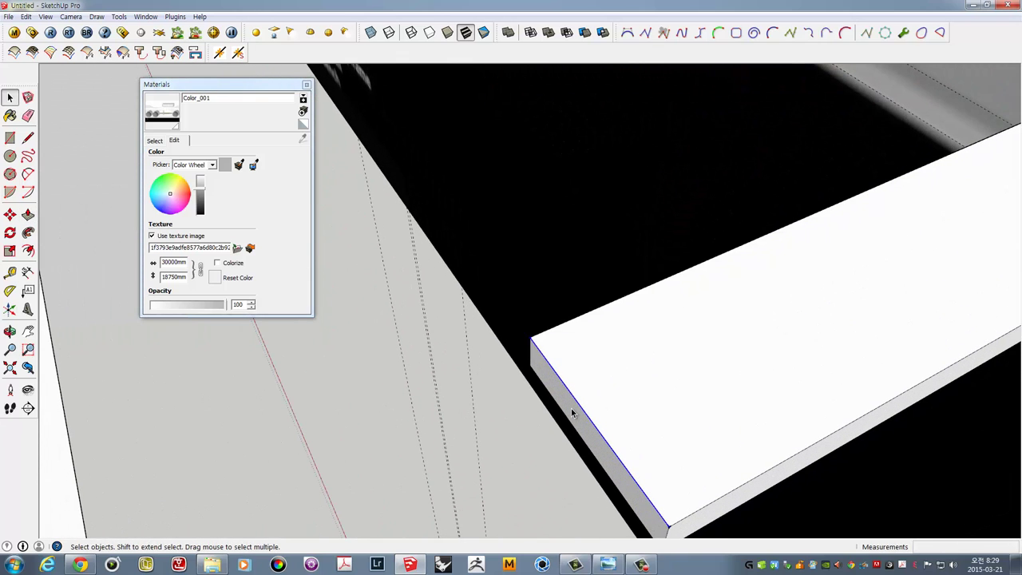
pyautogui.press('m')
pyautogui.keyDown('ctrl'); pyautogui.click(532, 339); pyautogui.keyUp('ctrl')
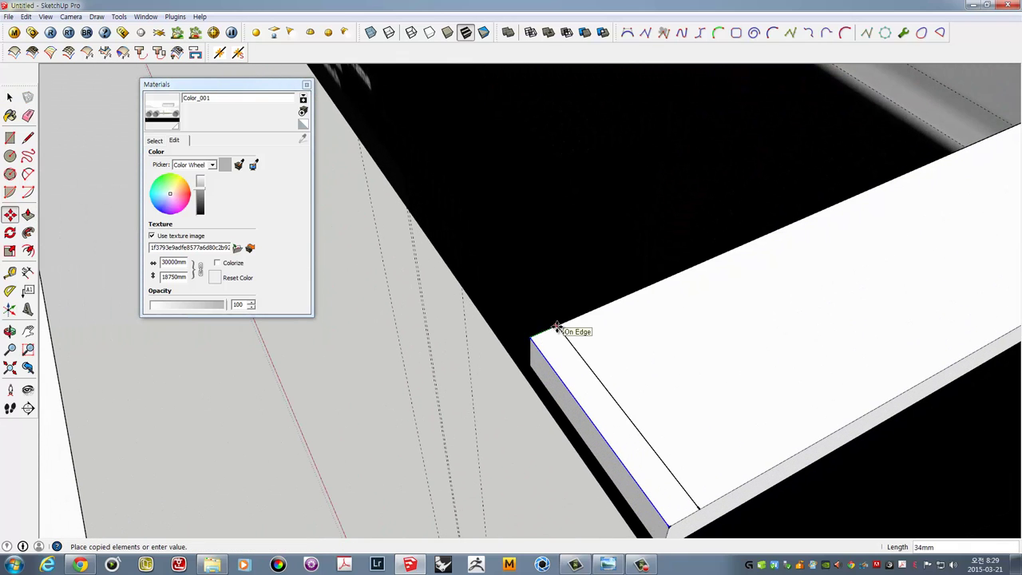
pyautogui.write('50')
pyautogui.press('Return')
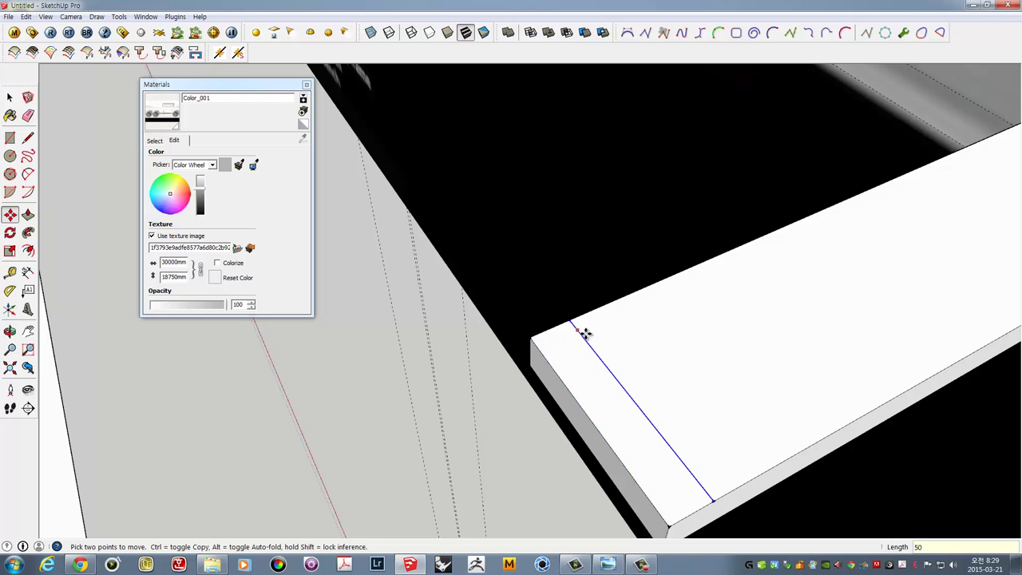
pyautogui.press('p')
pyautogui.click(575, 361)
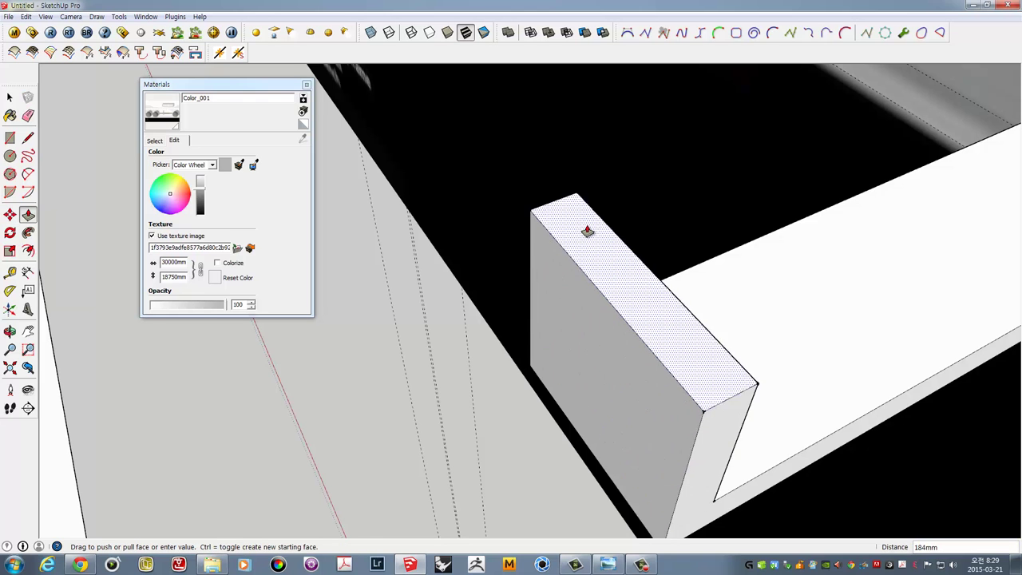
pyautogui.scroll(-5, 593, 200)
pyautogui.moveTo(604, 141)
pyautogui.mouseDown(button='middle')
pyautogui.moveTo(599, 292)
pyautogui.moveTo(753, 205)
pyautogui.moveTo(687, 175)
pyautogui.moveTo(678, 292)
pyautogui.mouseUp(button='middle')
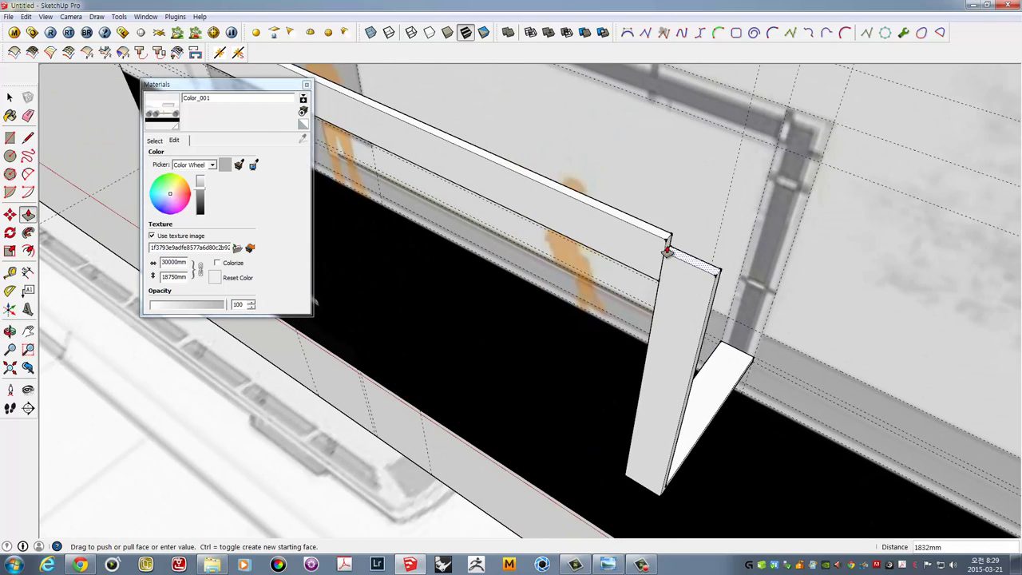
pyautogui.click(663, 237)
# Inspect the joined frame and select the entire connected white frame
pyautogui.scroll(3, 680, 258)
pyautogui.scroll(1, 666, 267)
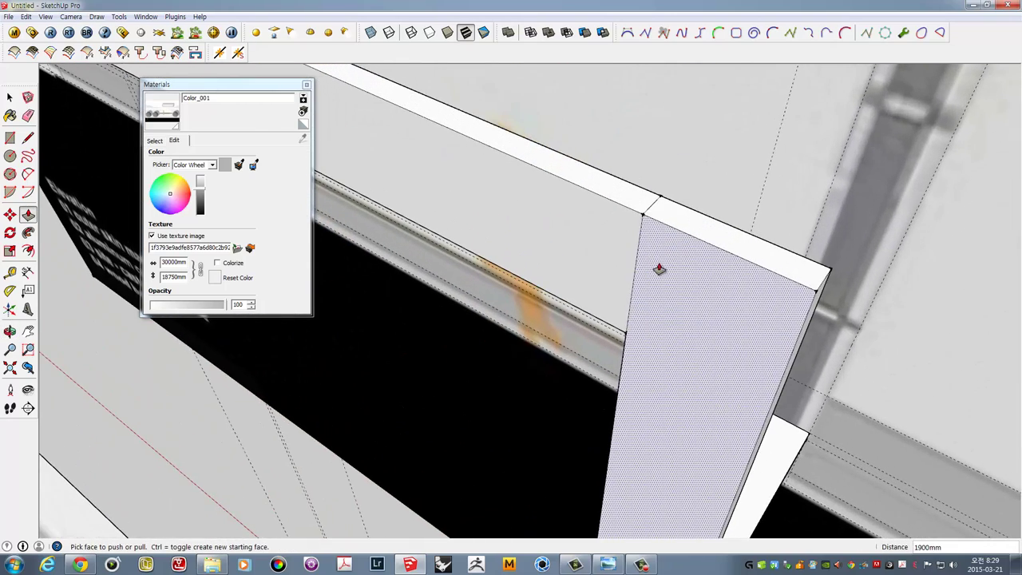
pyautogui.press('e')
pyautogui.moveTo(654, 205)
pyautogui.mouseDown(button='middle')
pyautogui.moveTo(634, 228)
pyautogui.moveTo(444, 235)
pyautogui.moveTo(764, 296)
pyautogui.moveTo(687, 329)
pyautogui.moveTo(675, 312)
pyautogui.moveTo(612, 402)
pyautogui.moveTo(518, 360)
pyautogui.moveTo(803, 354)
pyautogui.moveTo(704, 248)
pyautogui.moveTo(714, 239)
pyautogui.moveTo(615, 274)
pyautogui.moveTo(660, 238)
pyautogui.mouseUp(button='middle')
pyautogui.scroll(-2, 659, 239)
pyautogui.press('space')
pyautogui.moveTo(726, 196)
pyautogui.mouseDown(button='middle')
pyautogui.moveTo(695, 235)
pyautogui.moveTo(702, 259)
pyautogui.mouseUp(button='middle')
pyautogui.tripleClick(702, 258)
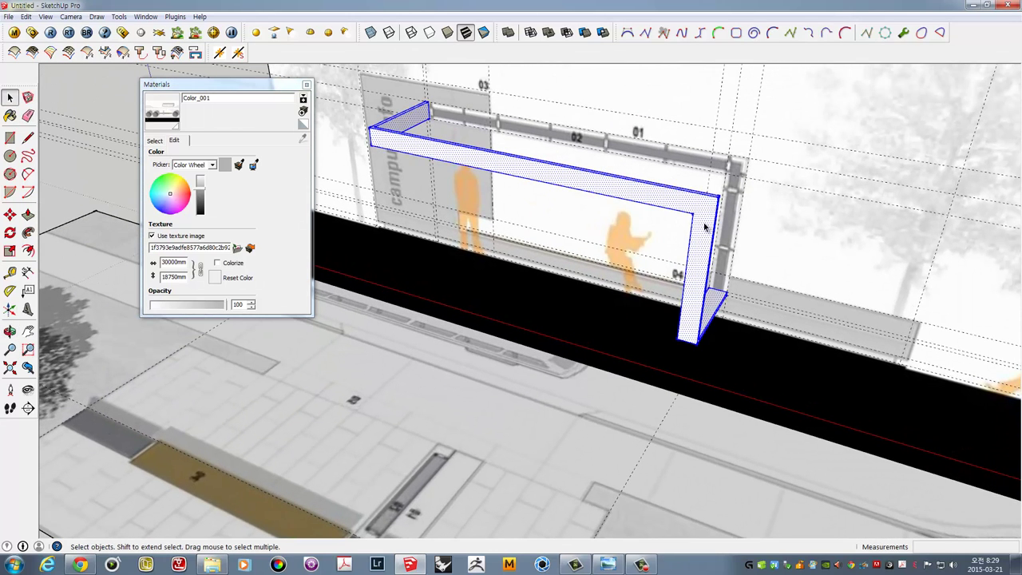
# Make the selected white canopy frame into a group
pyautogui.rightClick(704, 228)
pyautogui.click(739, 316)
pyautogui.moveTo(726, 319); pyautogui.dragTo(538, 350, button='middle')
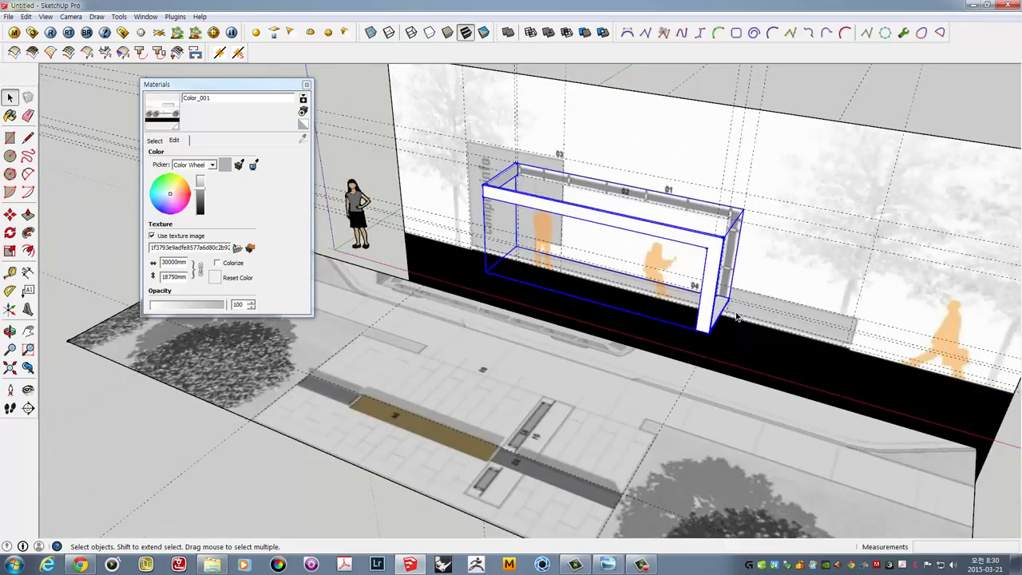
# Move the site-plan ground image to a new position under the wall
pyautogui.click(493, 428)
pyautogui.moveTo(493, 428)
pyautogui.mouseDown(button='middle')
pyautogui.moveTo(602, 337)
pyautogui.moveTo(531, 427)
pyautogui.mouseUp(button='middle')
pyautogui.scroll(3, 556, 413)
pyautogui.press('m')
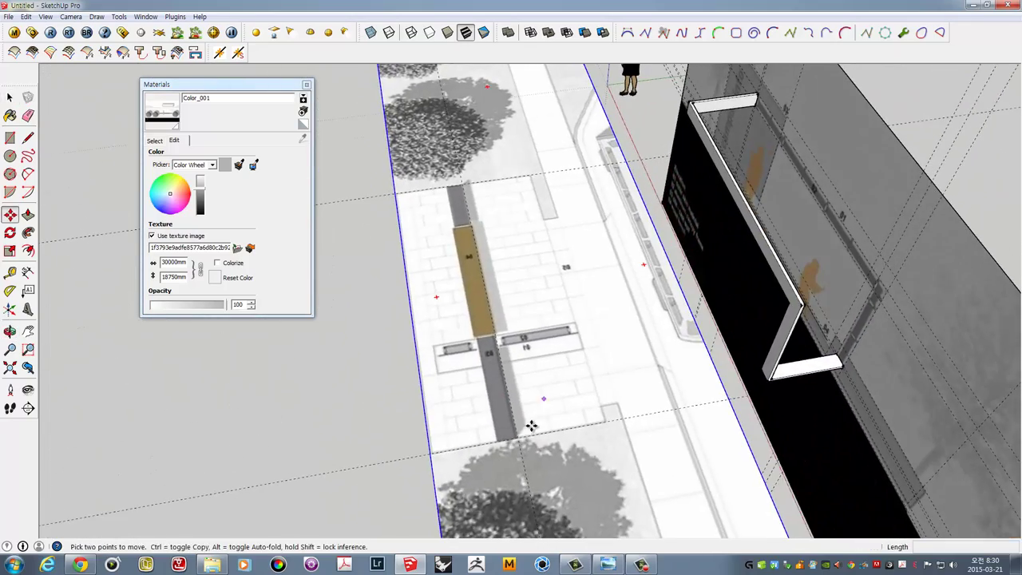
pyautogui.click(518, 438)
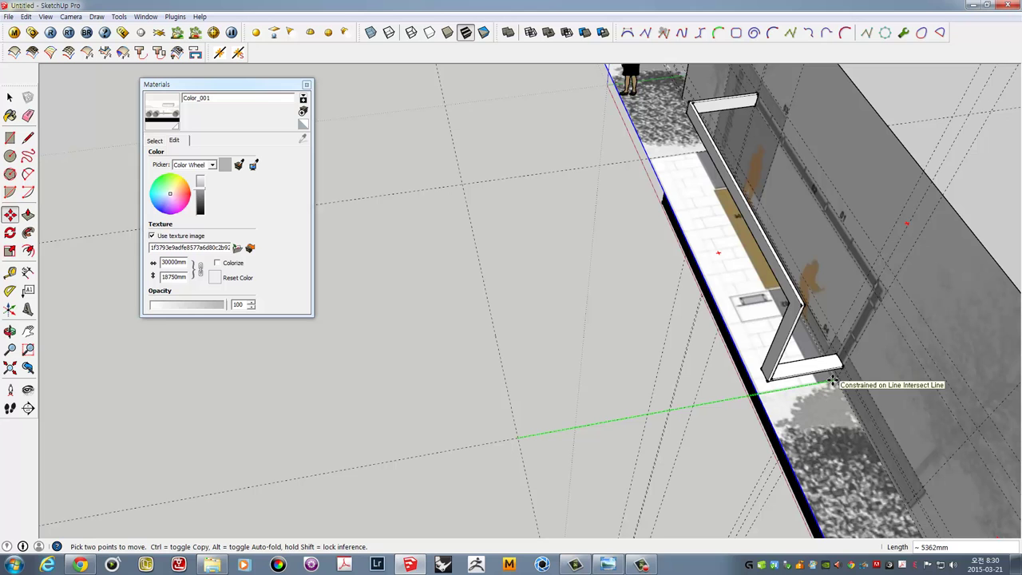
pyautogui.click(832, 382)
pyautogui.moveTo(833, 381); pyautogui.dragTo(662, 407, button='middle')
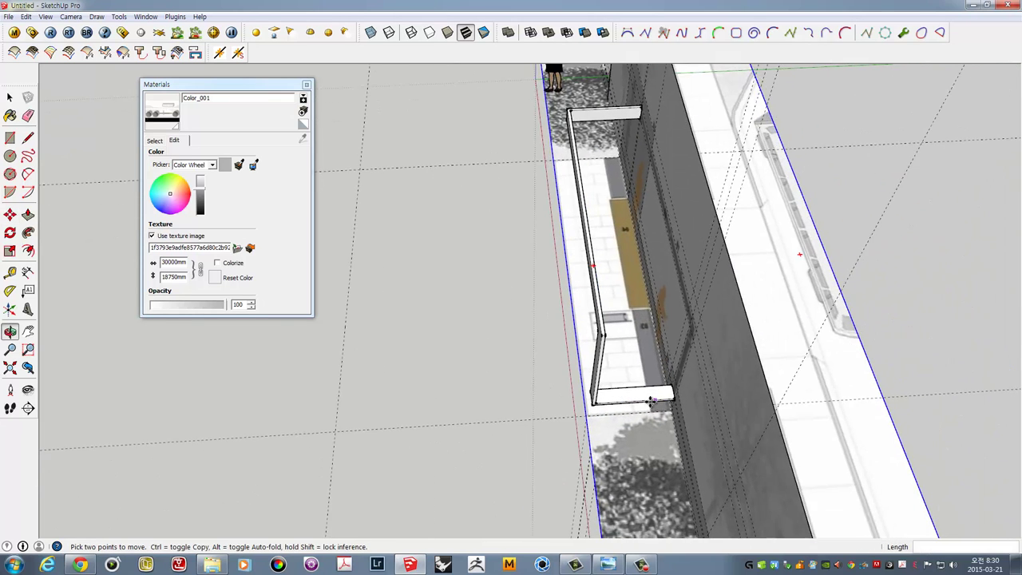
pyautogui.scroll(3, 656, 411)
# Shift the canopy frame group 500mm sideways and nudge it into place over the paving
pyautogui.press('space')
pyautogui.click(651, 415)
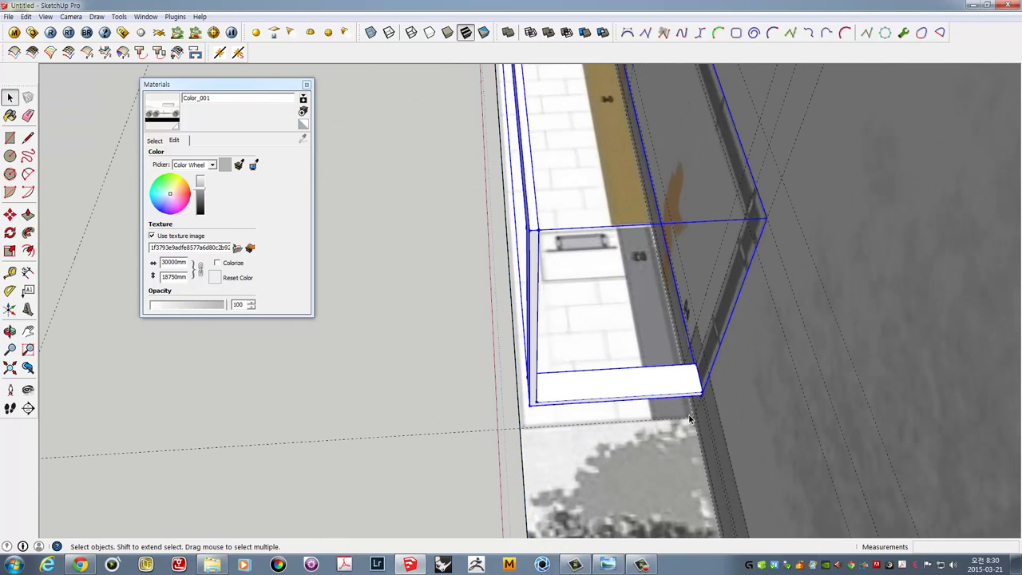
pyautogui.scroll(2, 697, 397)
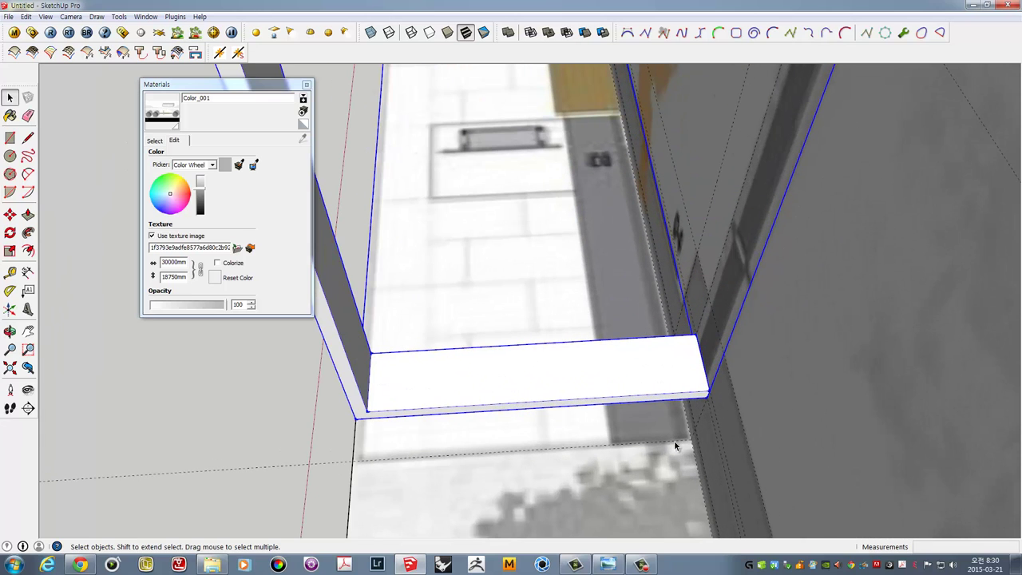
pyautogui.press('m')
pyautogui.click(668, 471)
pyautogui.write('500')
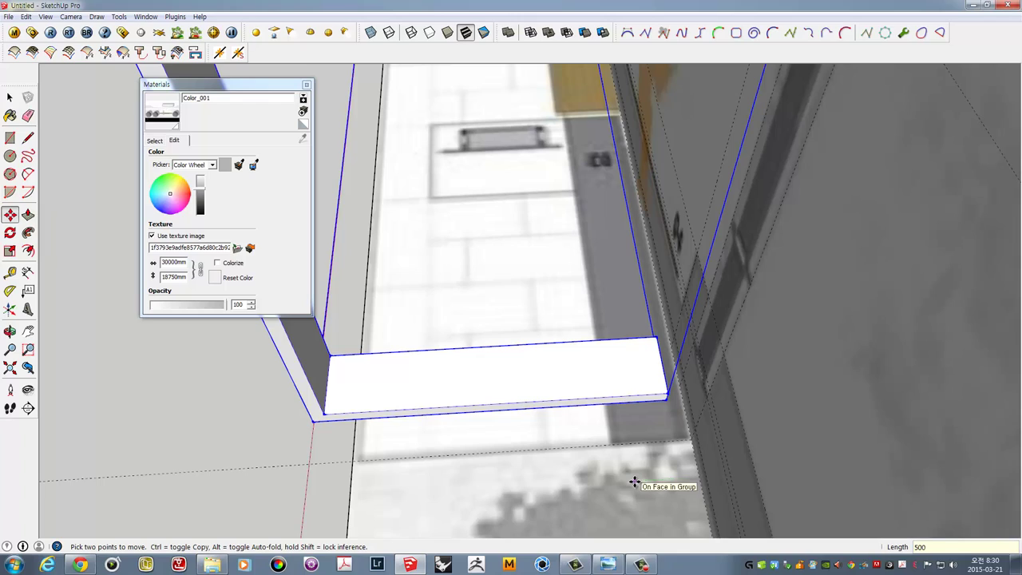
pyautogui.press('Return')
pyautogui.scroll(-3, 586, 429)
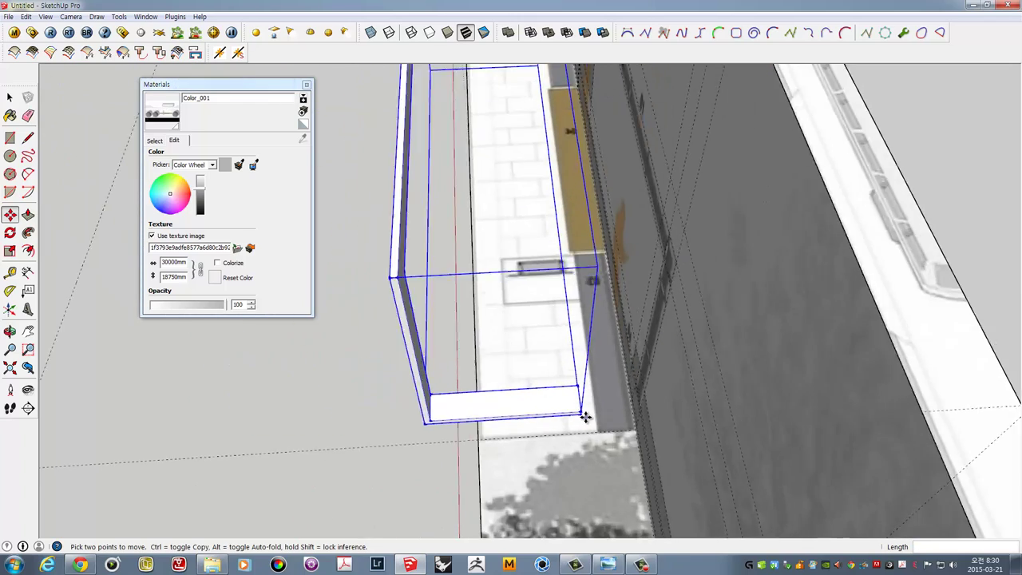
pyautogui.scroll(-2, 583, 416)
pyautogui.moveTo(575, 417)
pyautogui.mouseDown(button='middle')
pyautogui.moveTo(568, 333)
pyautogui.moveTo(547, 410)
pyautogui.moveTo(540, 370)
pyautogui.moveTo(551, 353)
pyautogui.moveTo(612, 354)
pyautogui.moveTo(564, 388)
pyautogui.mouseUp(button='middle')
pyautogui.scroll(3, 550, 353)
pyautogui.click(575, 479)
pyautogui.write('100')
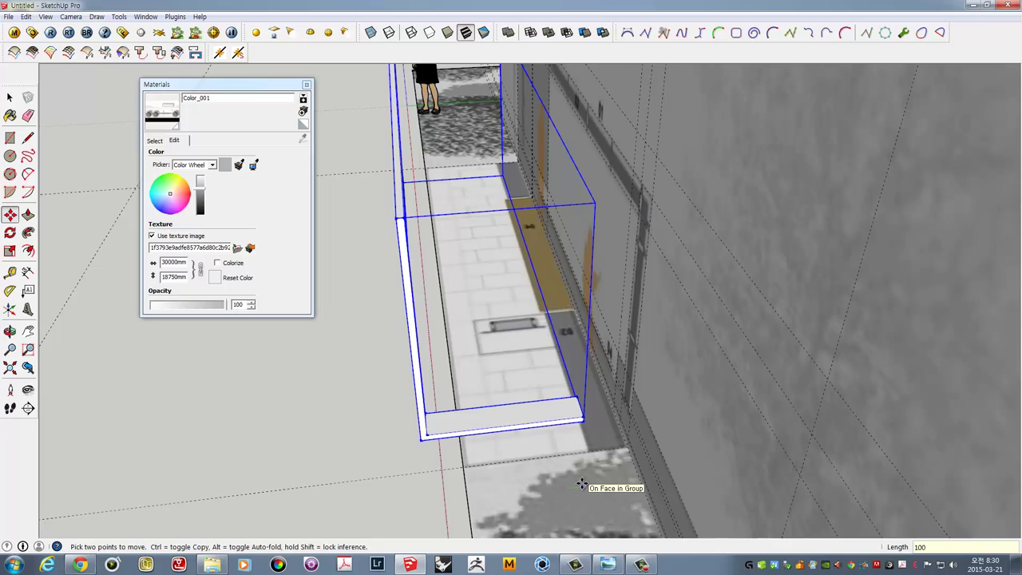
pyautogui.moveTo(586, 471)
pyautogui.mouseDown(button='middle')
pyautogui.moveTo(525, 338)
pyautogui.moveTo(568, 392)
pyautogui.moveTo(563, 376)
pyautogui.moveTo(591, 403)
pyautogui.moveTo(511, 404)
pyautogui.moveTo(332, 351)
pyautogui.moveTo(347, 404)
pyautogui.moveTo(486, 422)
pyautogui.moveTo(479, 444)
pyautogui.moveTo(491, 471)
pyautogui.moveTo(538, 437)
pyautogui.moveTo(488, 454)
pyautogui.moveTo(269, 429)
pyautogui.moveTo(722, 416)
pyautogui.moveTo(702, 399)
pyautogui.mouseUp(button='middle')
pyautogui.scroll(3, 594, 407)
pyautogui.press('space')
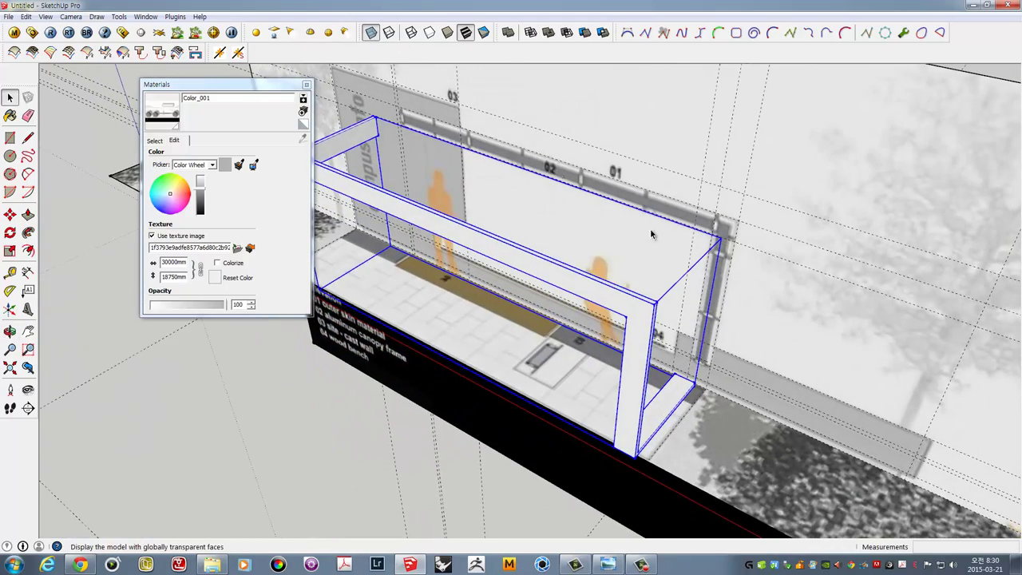
# Turn X-ray off so the wall shows solid grey, and inspect the paving up close
pyautogui.moveTo(652, 234)
pyautogui.mouseDown(button='middle')
pyautogui.moveTo(541, 290)
pyautogui.moveTo(676, 319)
pyautogui.mouseUp(button='middle')
pyautogui.moveTo(493, 314); pyautogui.dragTo(584, 297, button='middle')
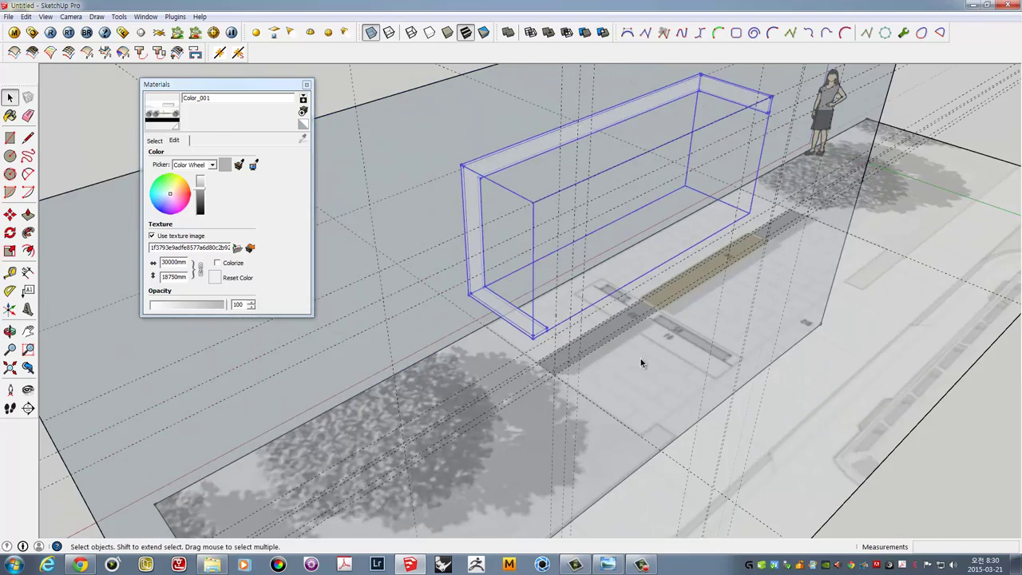
pyautogui.click(371, 32)
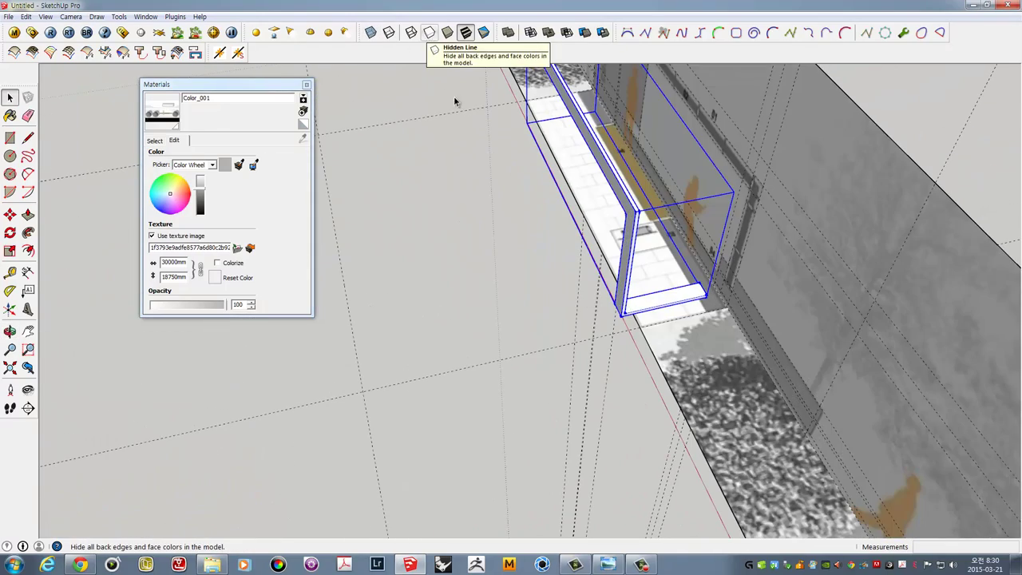
pyautogui.scroll(-2, 615, 410)
pyautogui.scroll(2, 668, 367)
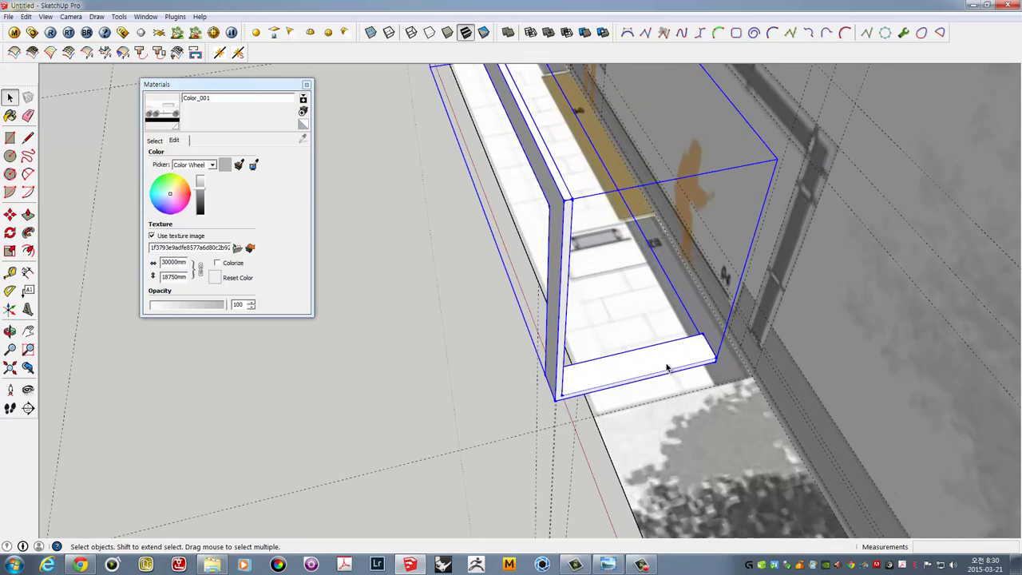
pyautogui.scroll(-1, 630, 388)
pyautogui.scroll(3, 695, 370)
pyautogui.moveTo(474, 338); pyautogui.dragTo(692, 404, button='middle')
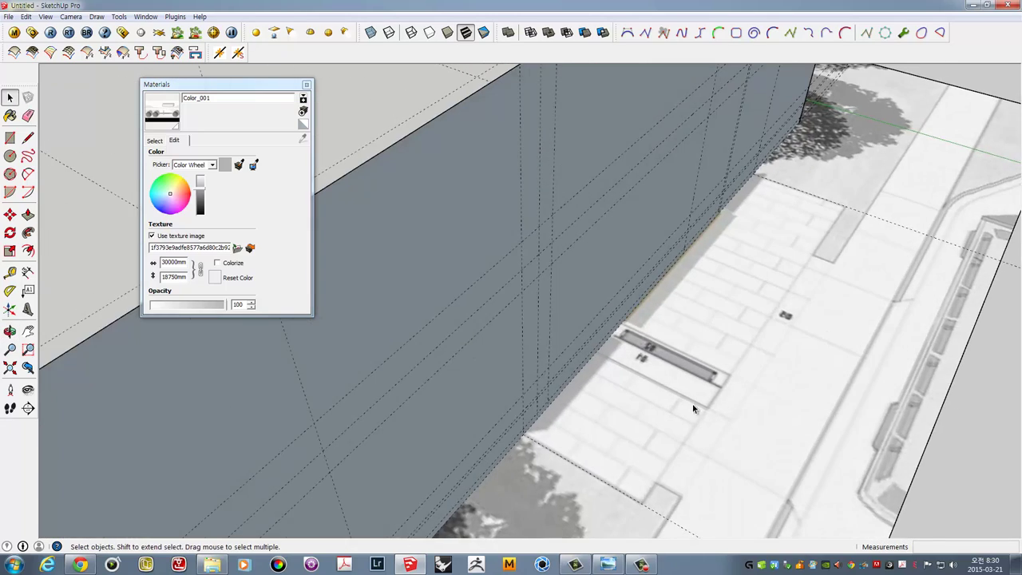
pyautogui.scroll(1, 645, 329)
pyautogui.moveTo(642, 309); pyautogui.dragTo(633, 352, button='middle')
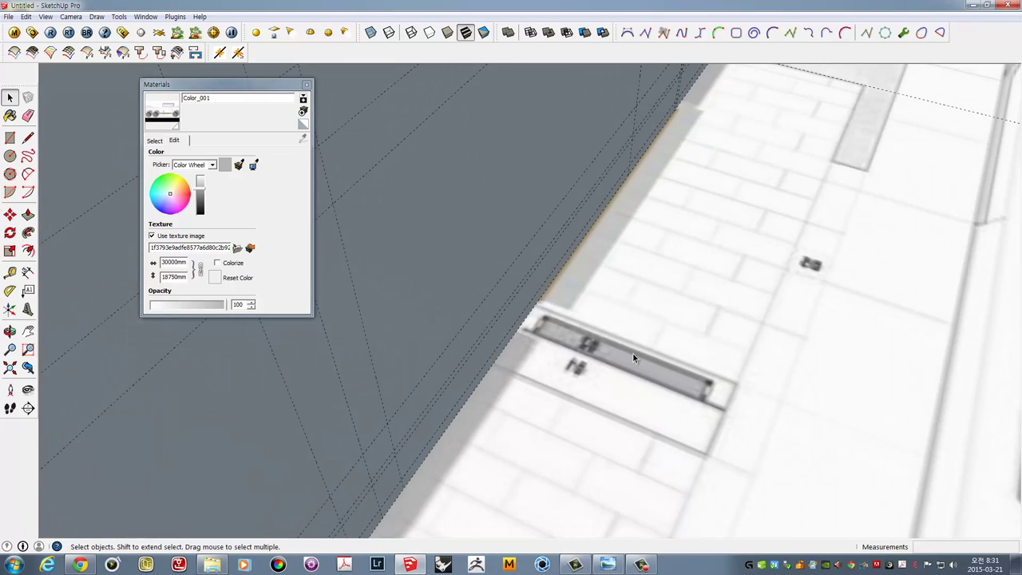
# Tape-measure from the wall corner to the far end of the bench outline
pyautogui.click(10, 273)
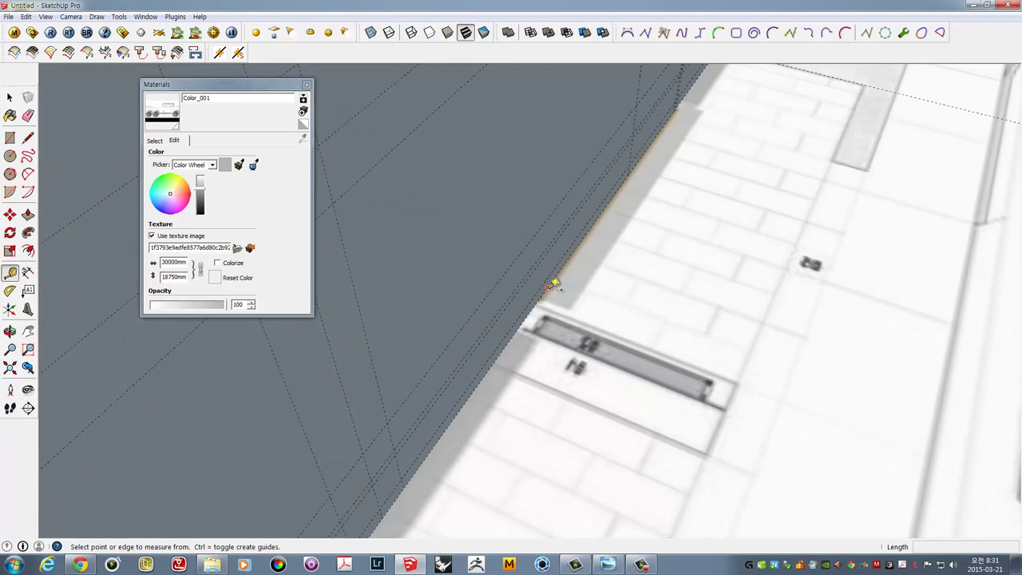
pyautogui.moveTo(553, 281)
pyautogui.mouseDown(button='middle')
pyautogui.moveTo(566, 258)
pyautogui.moveTo(568, 269)
pyautogui.moveTo(660, 245)
pyautogui.moveTo(670, 265)
pyautogui.moveTo(575, 285)
pyautogui.mouseUp(button='middle')
pyautogui.scroll(3, 550, 286)
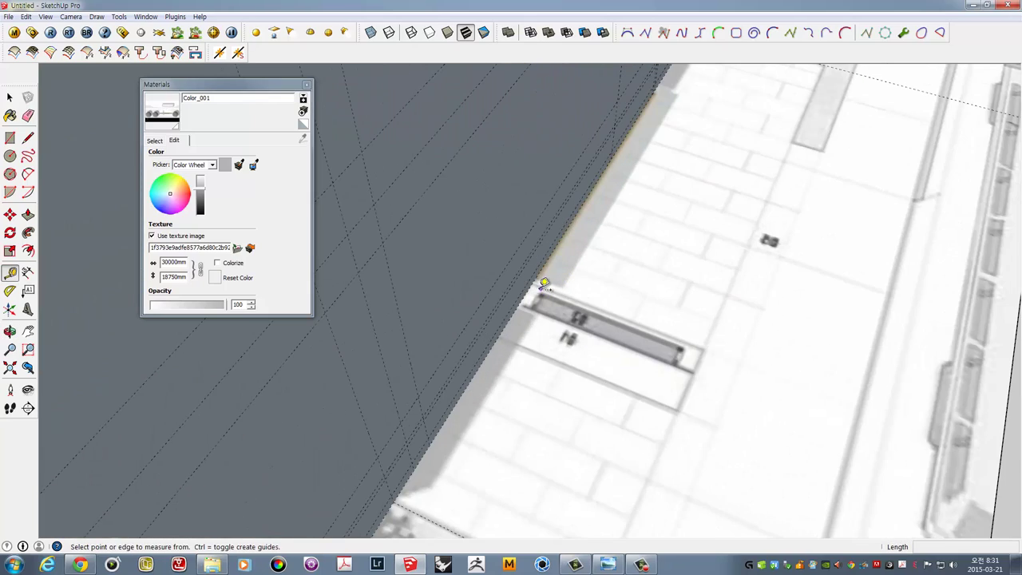
pyautogui.click(532, 283)
pyautogui.write('1150')
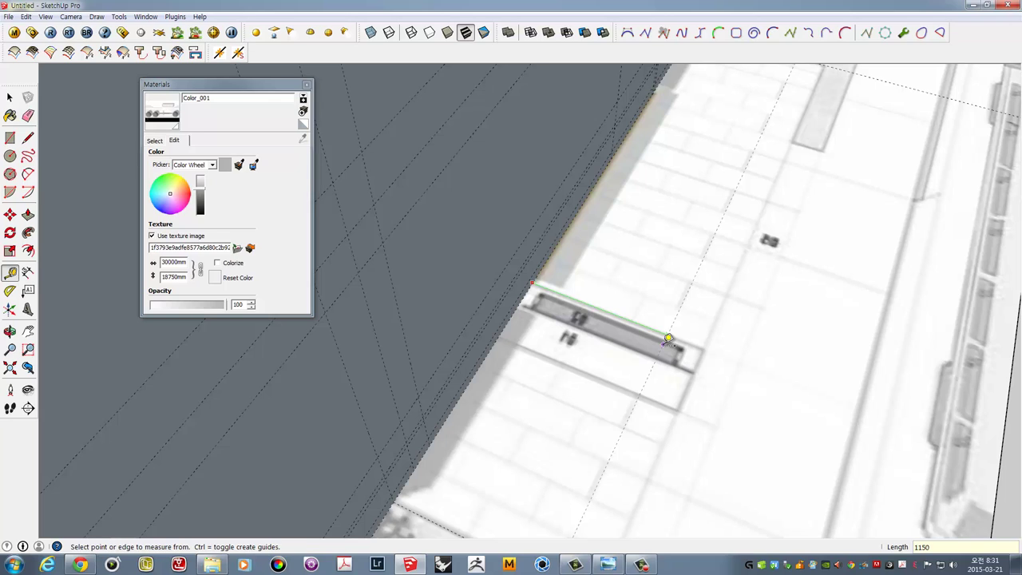
pyautogui.click(668, 339)
pyautogui.moveTo(714, 266)
pyautogui.mouseDown(button='middle')
pyautogui.moveTo(680, 299)
pyautogui.moveTo(697, 304)
pyautogui.moveTo(695, 292)
pyautogui.moveTo(714, 303)
pyautogui.moveTo(684, 256)
pyautogui.moveTo(581, 277)
pyautogui.moveTo(552, 422)
pyautogui.mouseUp(button='middle')
pyautogui.press('space')
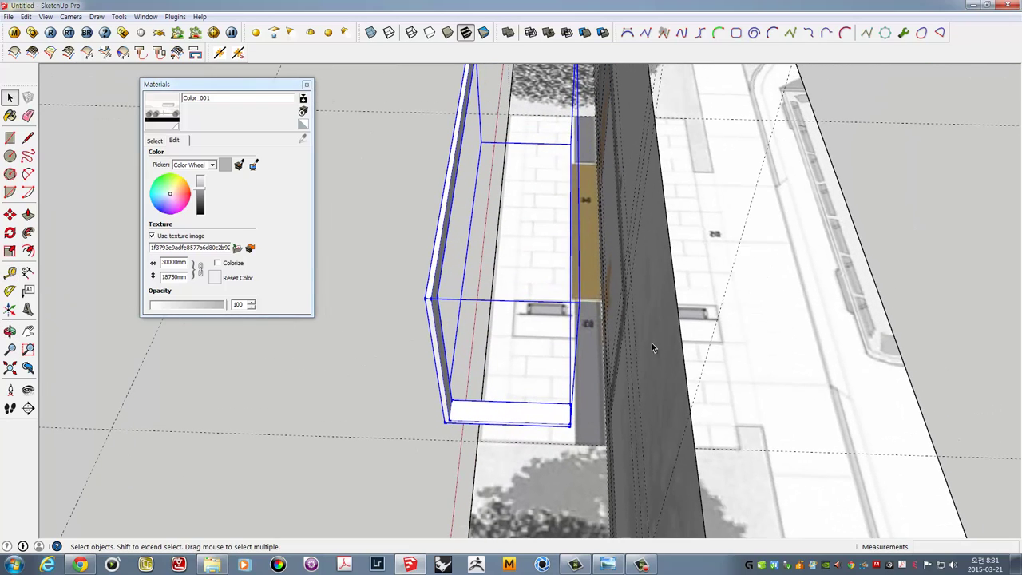
# Flip the canopy frame group along its green axis
pyautogui.moveTo(651, 347)
pyautogui.mouseDown(button='middle')
pyautogui.moveTo(605, 353)
pyautogui.moveTo(596, 374)
pyautogui.mouseUp(button='middle')
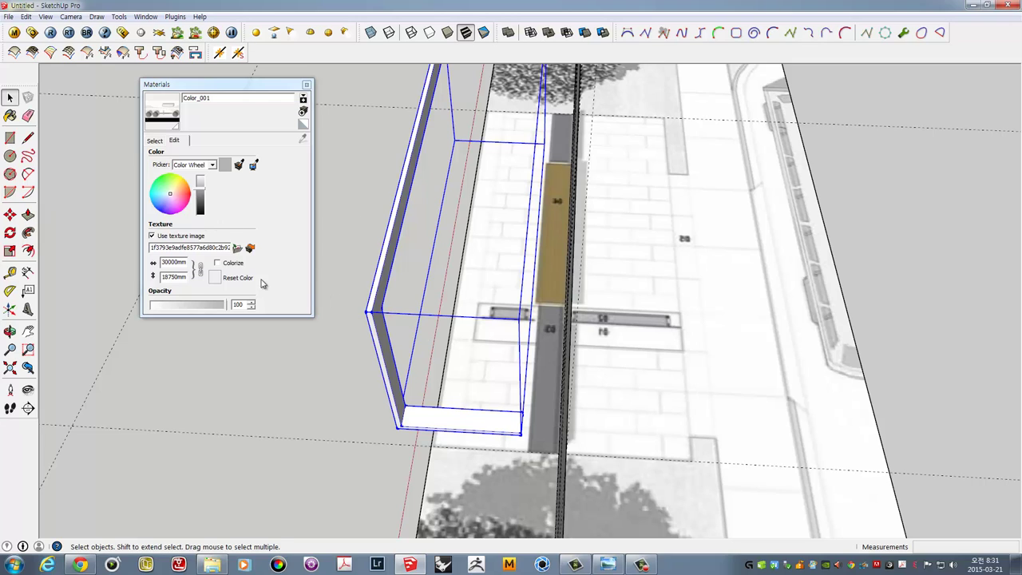
pyautogui.rightClick(394, 237)
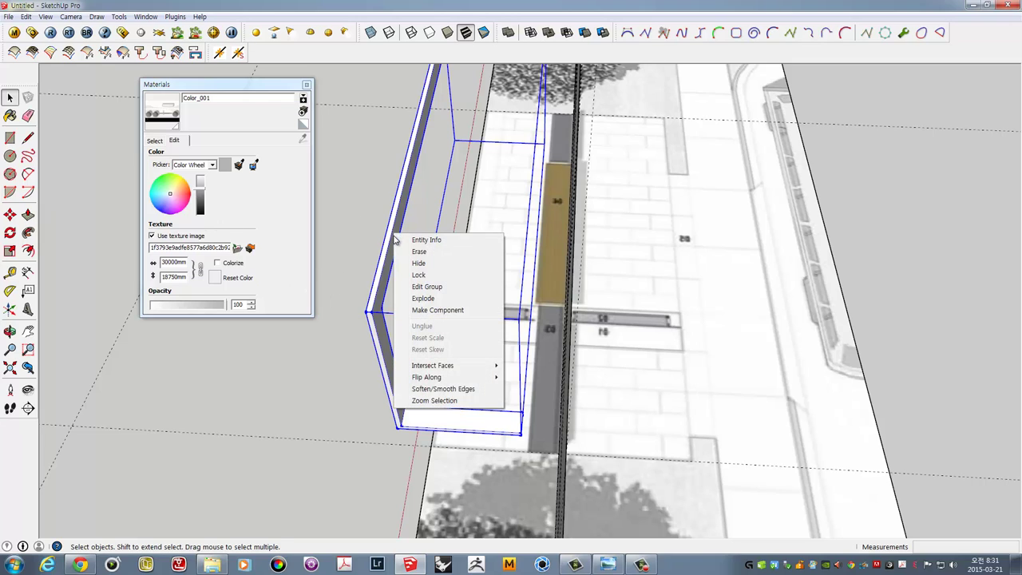
pyautogui.moveTo(426, 377)
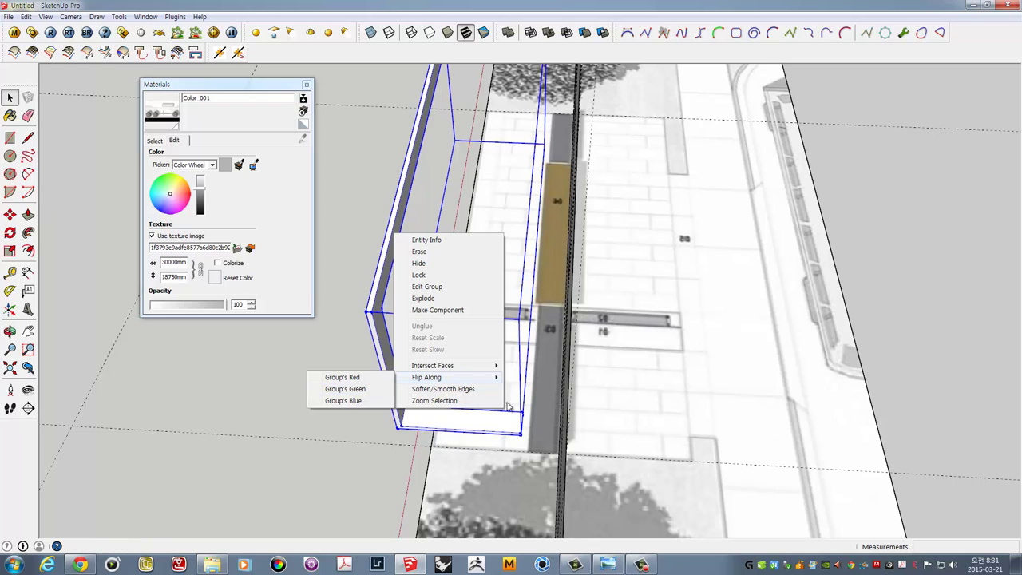
pyautogui.click(346, 390)
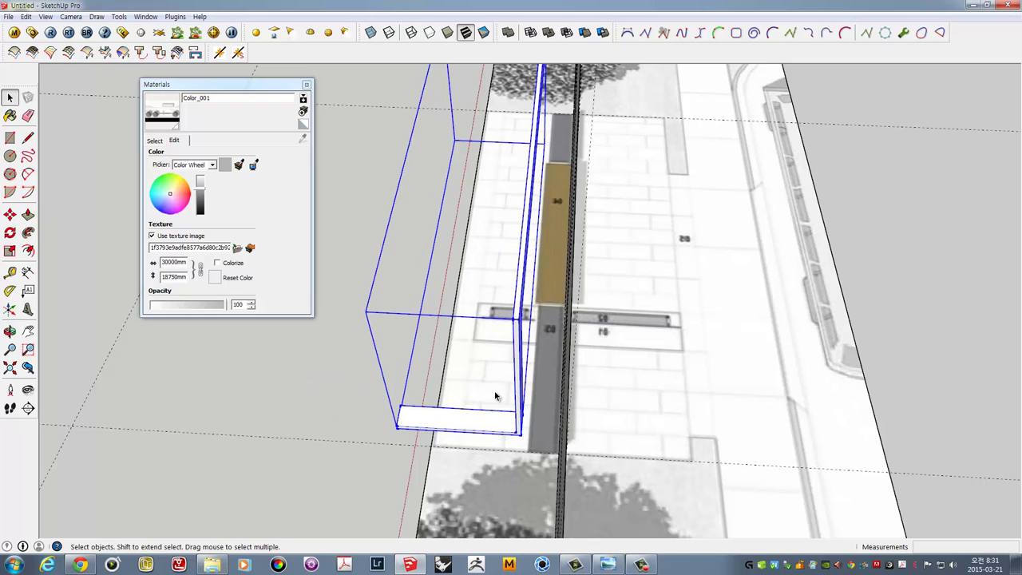
# Move the flipped frame from its corner to the opposite side of the wall
pyautogui.press('m')
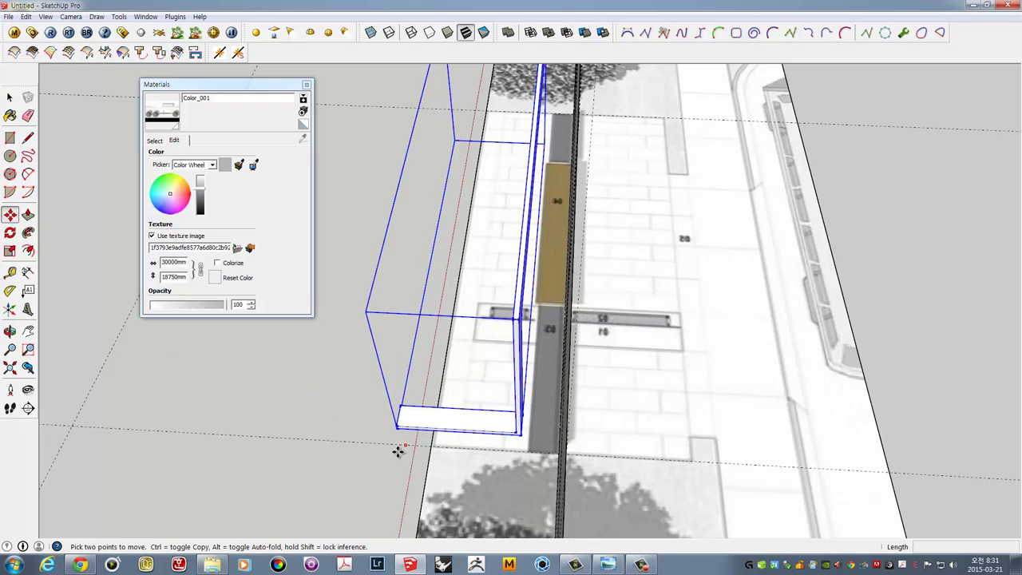
pyautogui.click(336, 463)
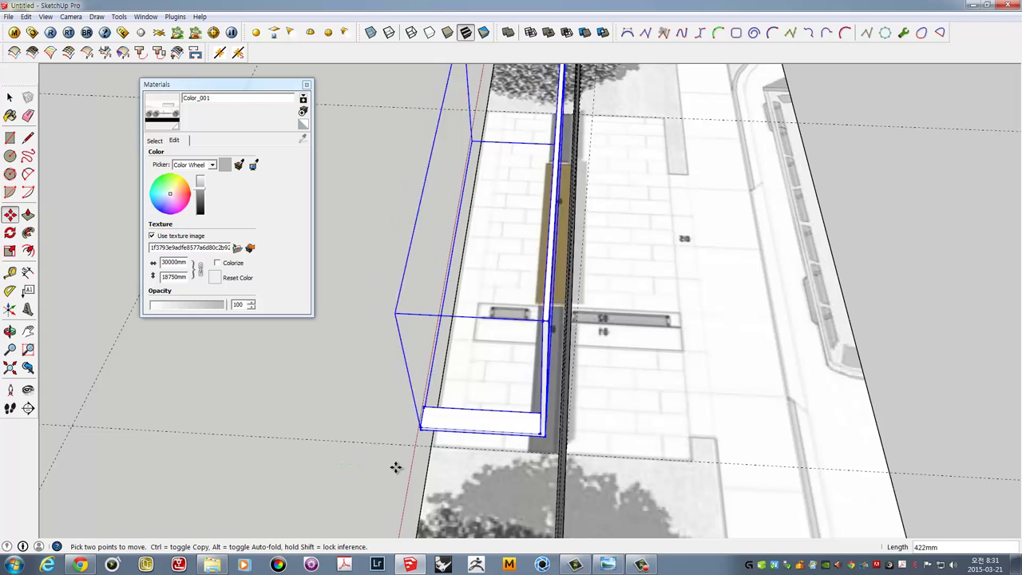
pyautogui.click(486, 476)
pyautogui.moveTo(602, 431)
pyautogui.mouseDown(button='middle')
pyautogui.moveTo(532, 436)
pyautogui.moveTo(575, 428)
pyautogui.mouseUp(button='middle')
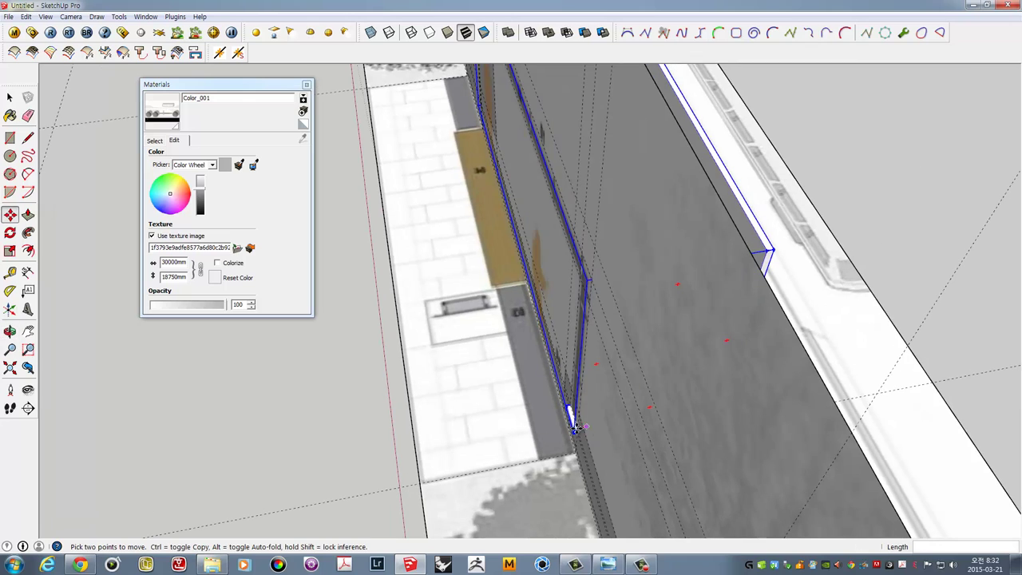
pyautogui.click(573, 429)
pyautogui.moveTo(723, 431); pyautogui.dragTo(620, 490, button='middle')
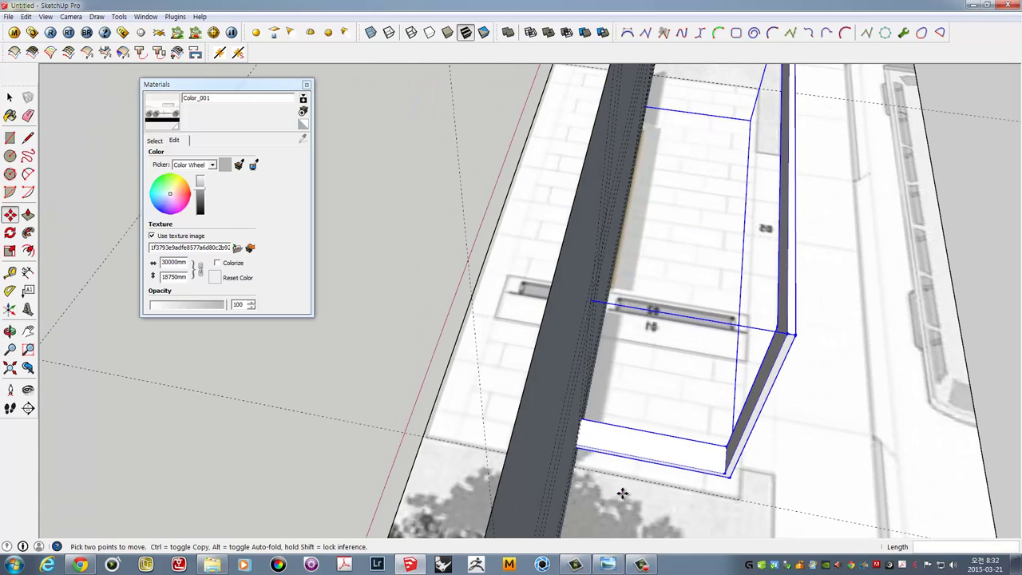
pyautogui.scroll(5, 645, 490)
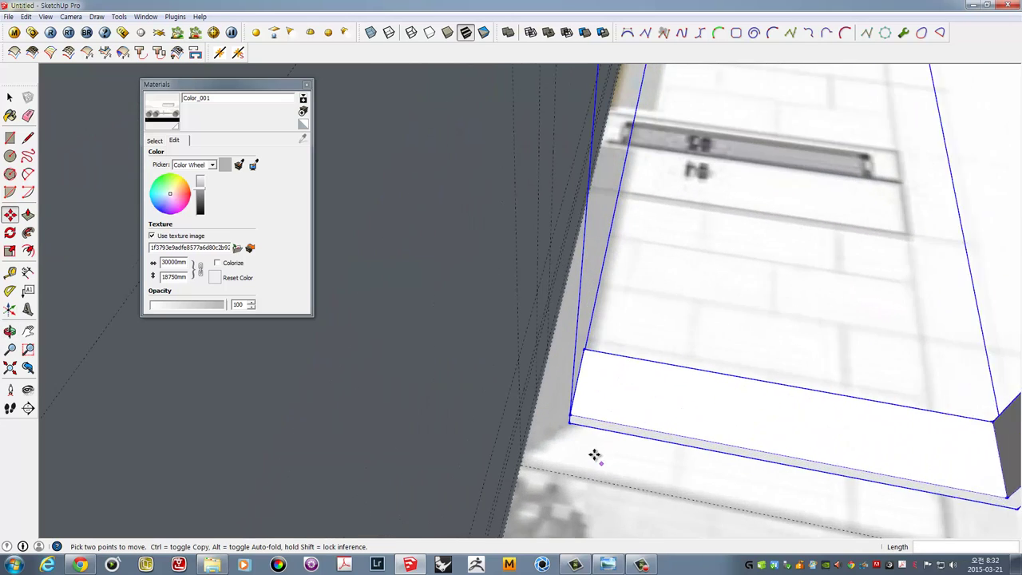
pyautogui.moveTo(597, 454); pyautogui.dragTo(574, 419, button='middle')
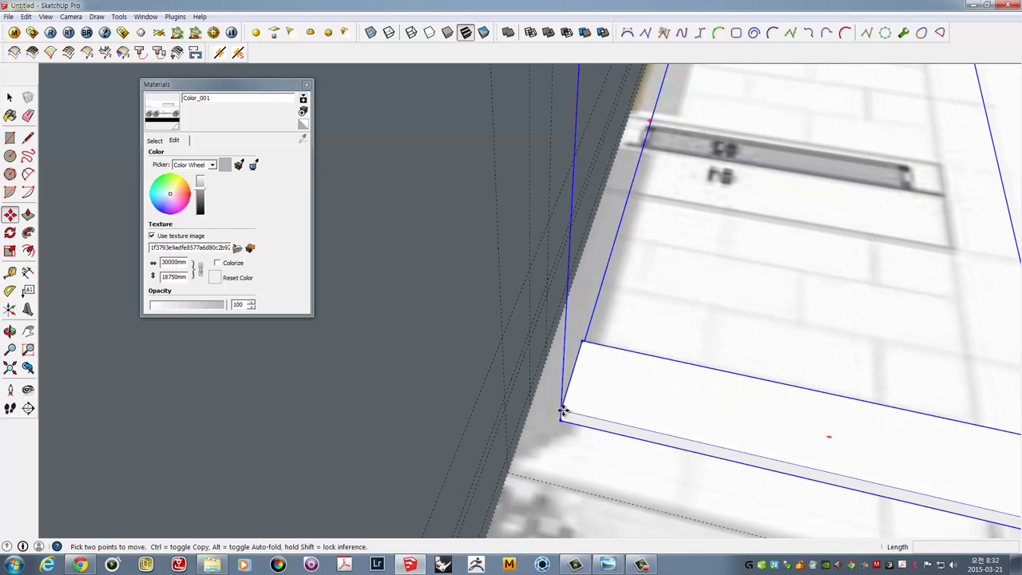
pyautogui.click(598, 428)
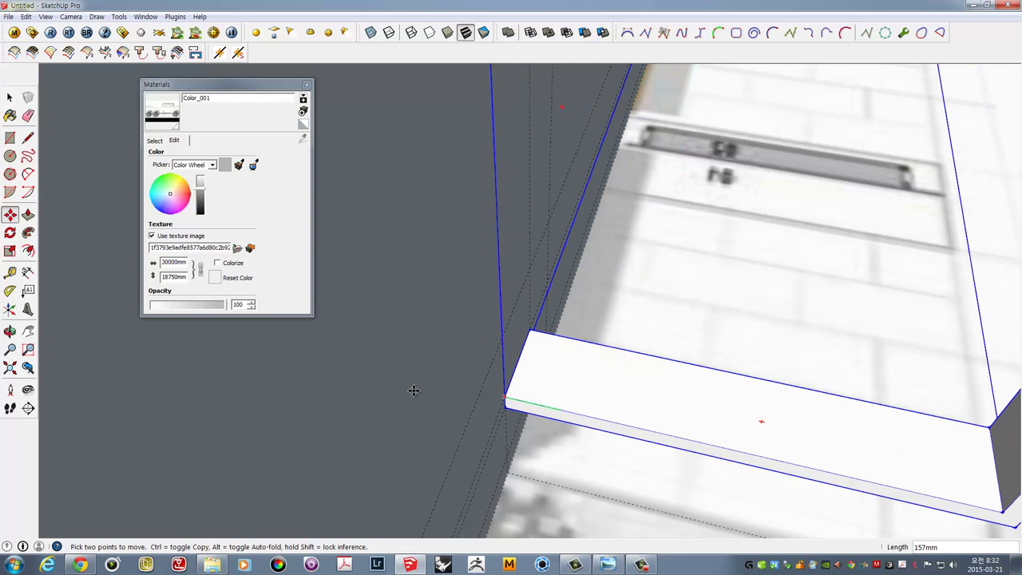
# Place a copy of the frame about 3616mm off to the side of the wall
pyautogui.scroll(-2, 414, 390)
pyautogui.scroll(-2, 479, 391)
pyautogui.scroll(-1, 503, 393)
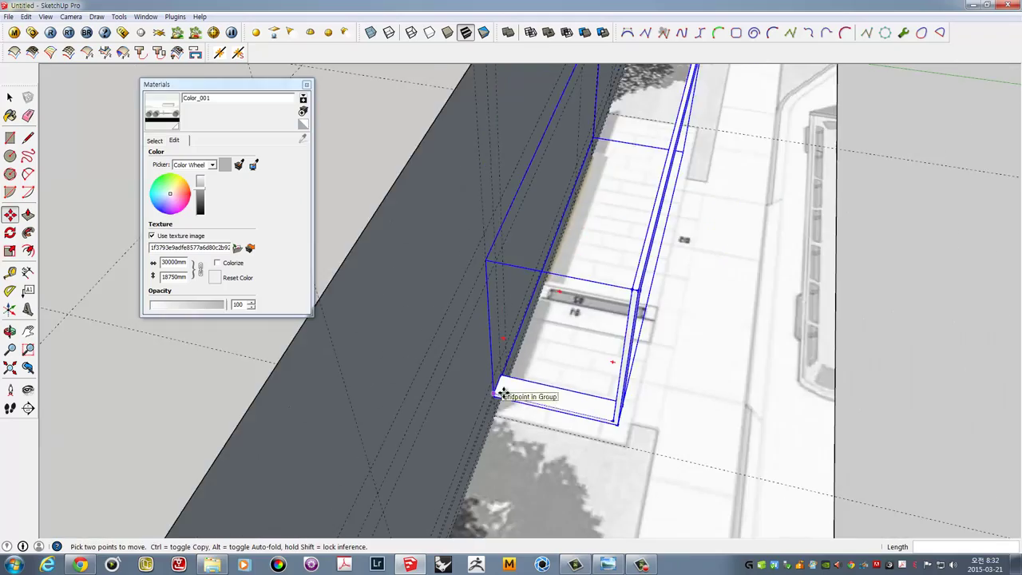
pyautogui.moveTo(503, 393)
pyautogui.mouseDown(button='middle')
pyautogui.moveTo(676, 255)
pyautogui.moveTo(554, 342)
pyautogui.moveTo(464, 354)
pyautogui.moveTo(609, 325)
pyautogui.moveTo(689, 337)
pyautogui.mouseUp(button='middle')
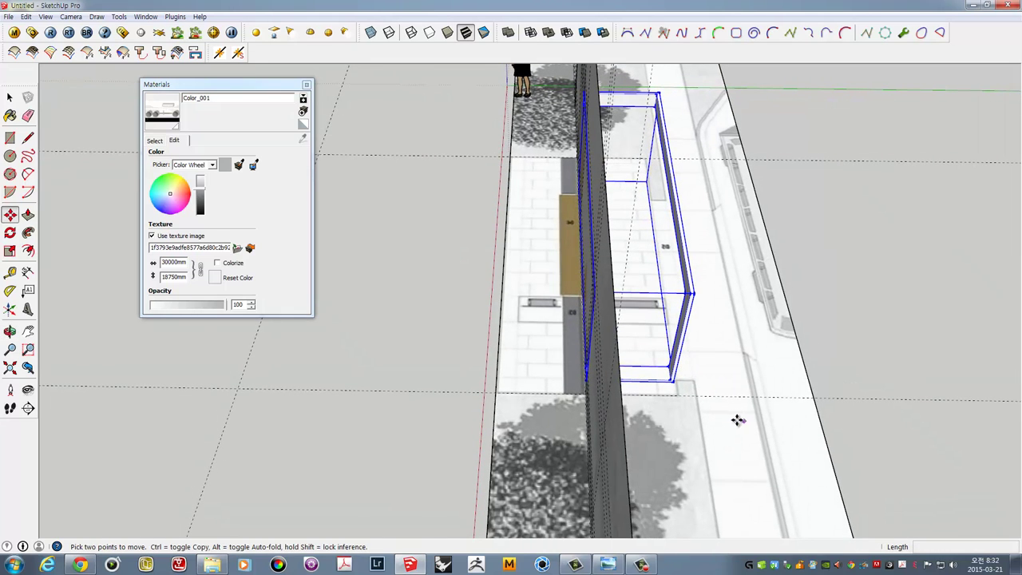
pyautogui.click(735, 419)
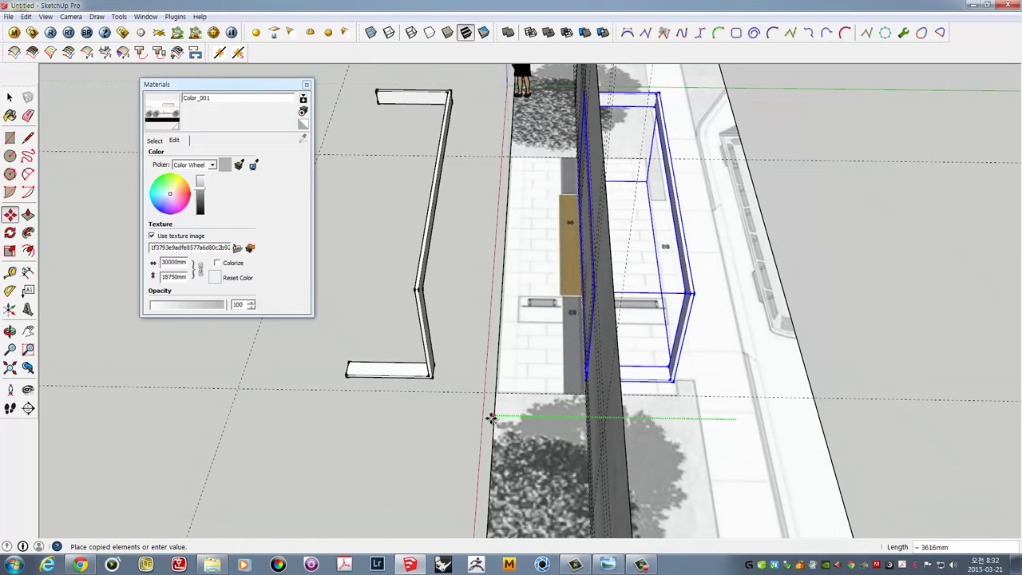
# Confirm the copied frame's placement and flip the copy along its green axis
pyautogui.click(458, 410)
pyautogui.moveTo(417, 384)
pyautogui.mouseDown(button='middle')
pyautogui.moveTo(537, 348)
pyautogui.moveTo(471, 385)
pyautogui.mouseUp(button='middle')
pyautogui.scroll(2, 537, 348)
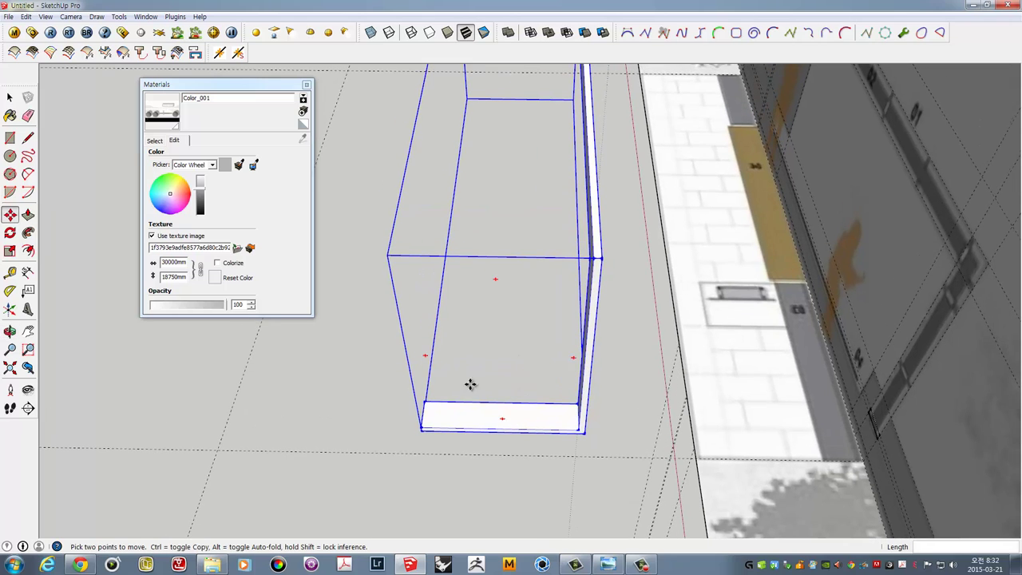
pyautogui.rightClick(511, 423)
pyautogui.moveTo(543, 388)
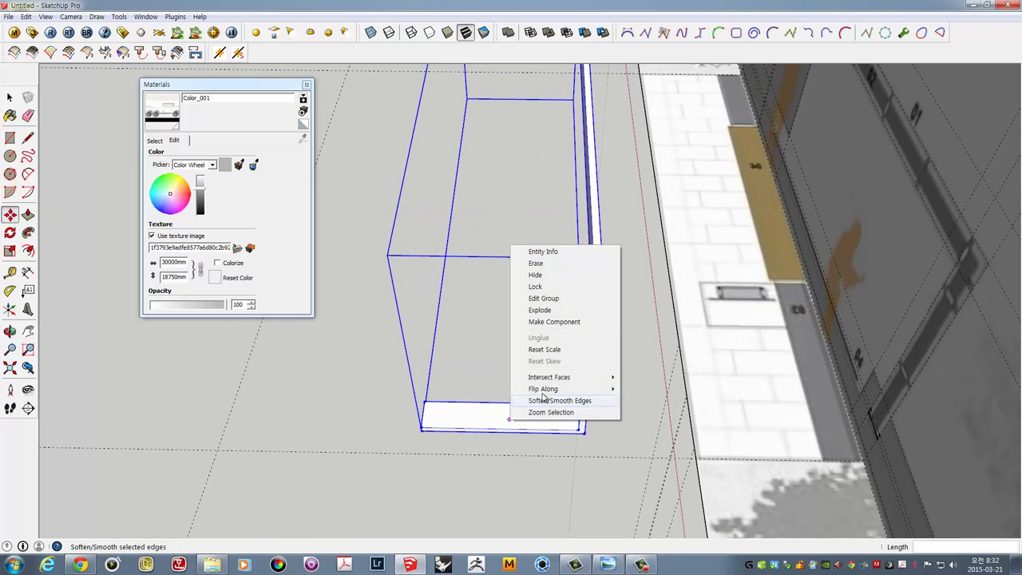
pyautogui.click(481, 404)
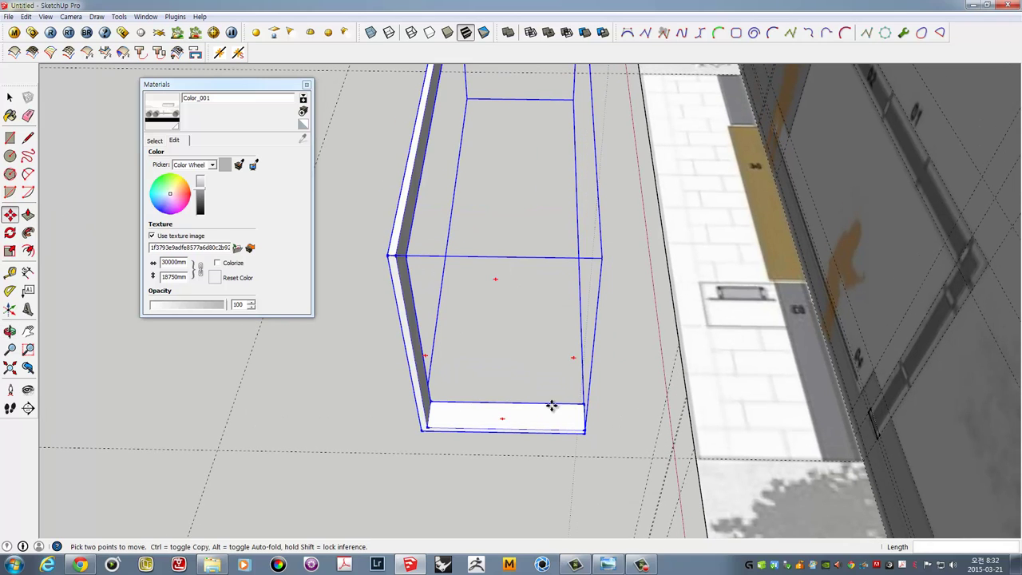
# Snap the copy to the wall endpoint, then shift it 400 mm over the paved strip
pyautogui.moveTo(550, 406)
pyautogui.mouseDown(button='middle')
pyautogui.moveTo(557, 415)
pyautogui.moveTo(525, 434)
pyautogui.mouseUp(button='middle')
pyautogui.click(525, 436)
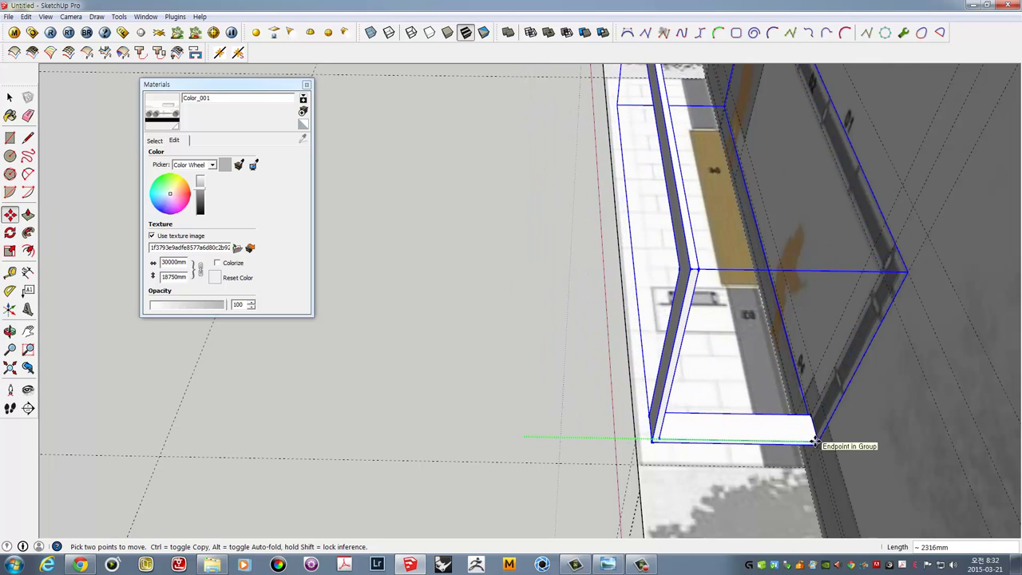
pyautogui.click(815, 439)
pyautogui.click(800, 480)
pyautogui.write('400')
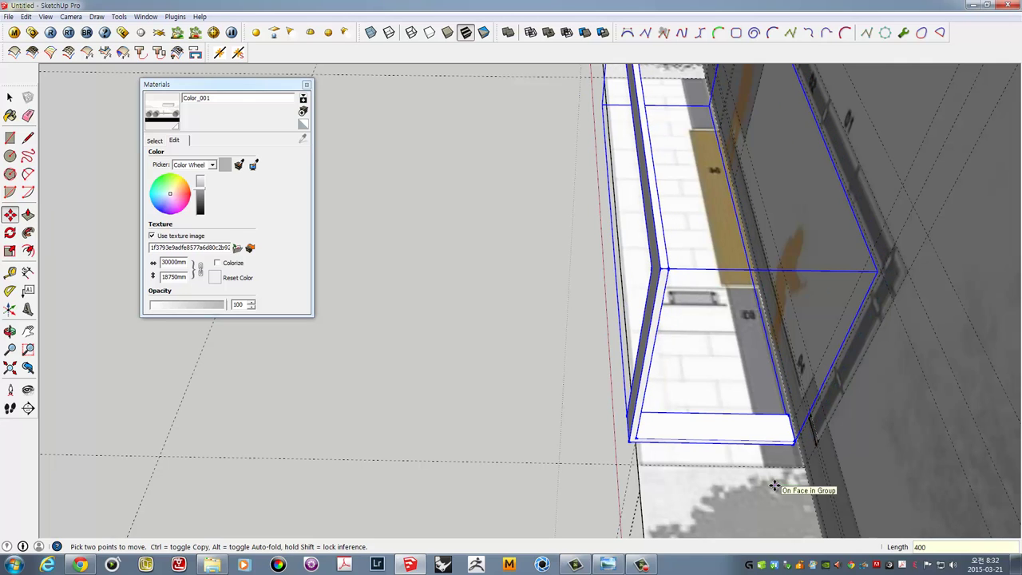
pyautogui.click(775, 483)
pyautogui.moveTo(746, 427); pyautogui.dragTo(583, 341, button='middle')
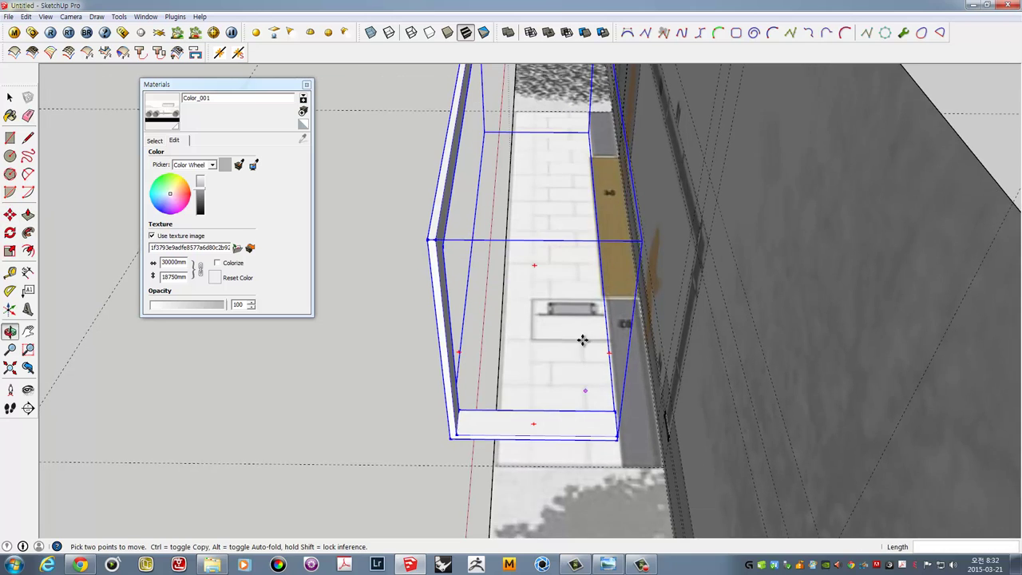
pyautogui.scroll(2, 583, 341)
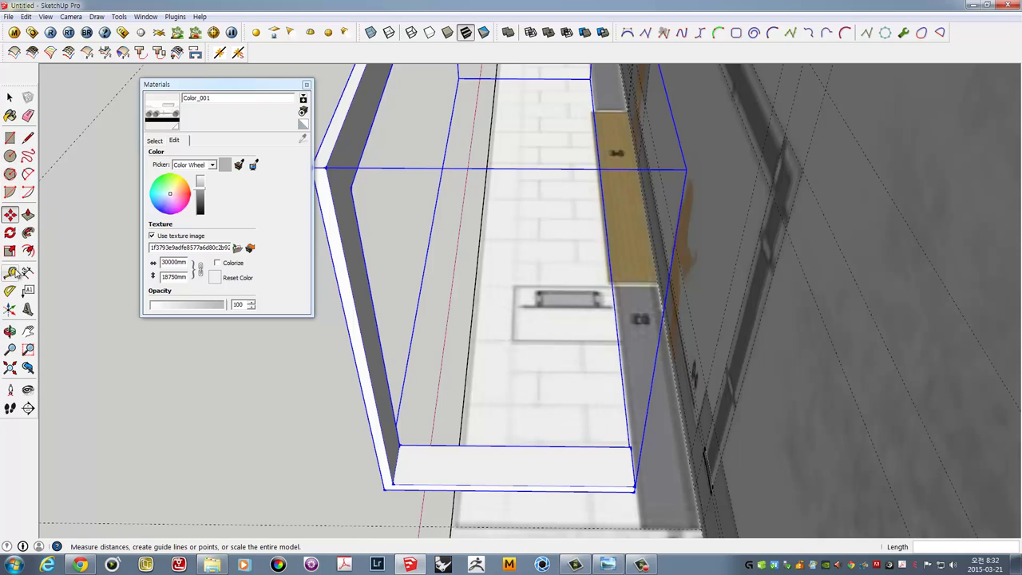
pyautogui.click(11, 273)
pyautogui.click(606, 300)
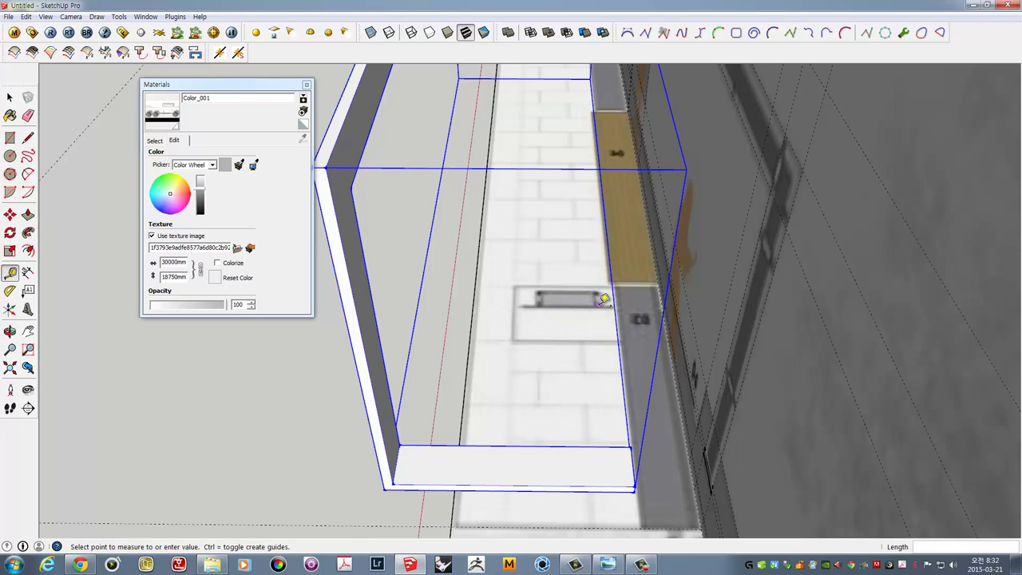
pyautogui.click(533, 302)
pyautogui.moveTo(573, 429); pyautogui.dragTo(507, 406, button='middle')
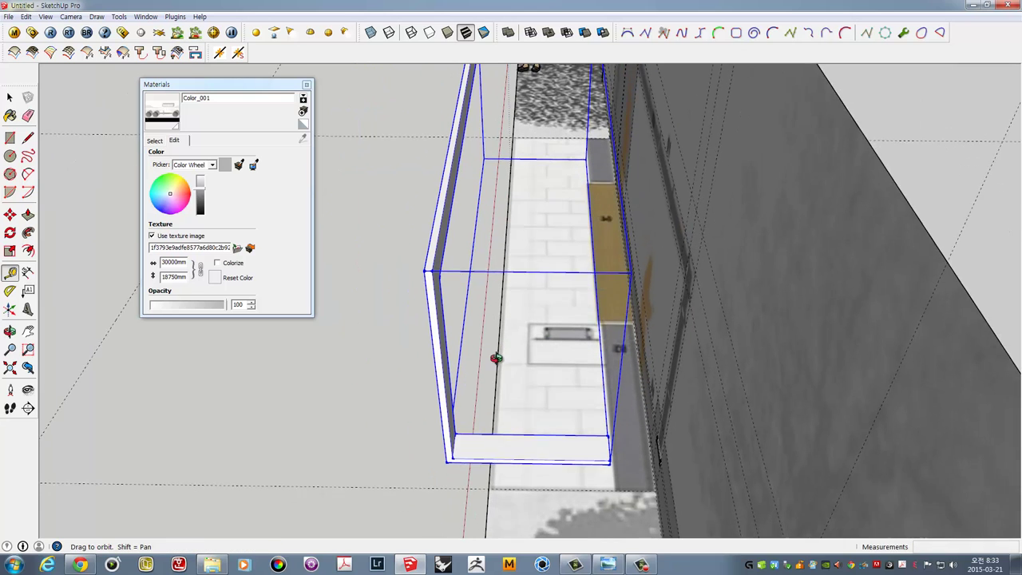
pyautogui.press('space')
pyautogui.scroll(2, 563, 428)
pyautogui.moveTo(590, 436); pyautogui.dragTo(602, 440, button='middle')
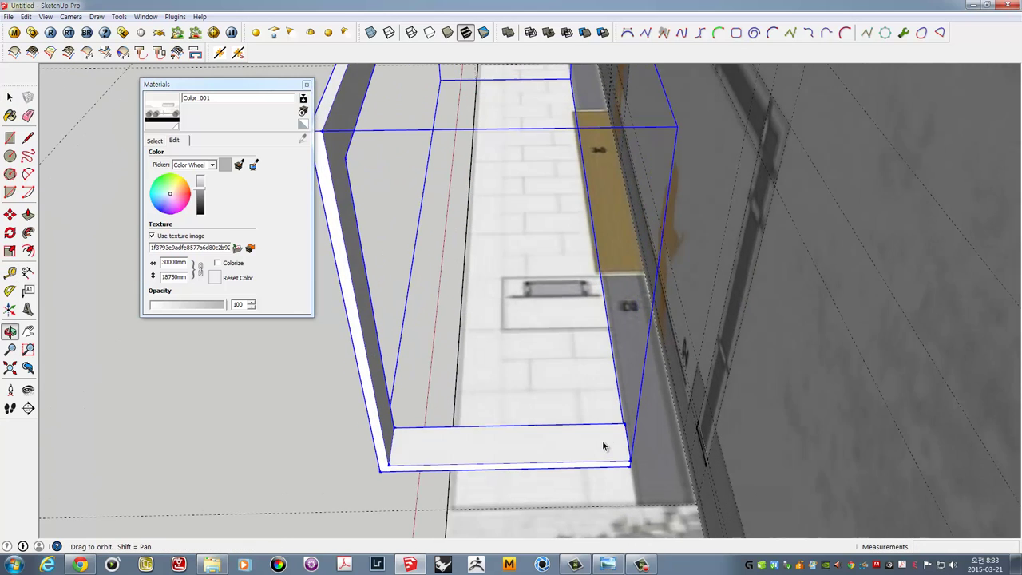
pyautogui.scroll(2, 615, 436)
pyautogui.press('t')
pyautogui.click(640, 425)
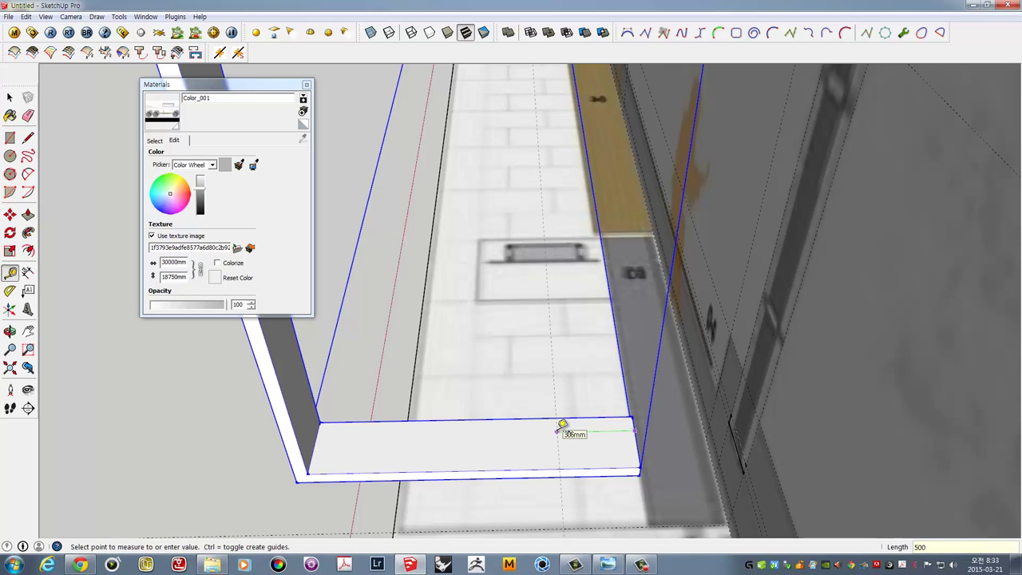
pyautogui.scroll(-3, 364, 408)
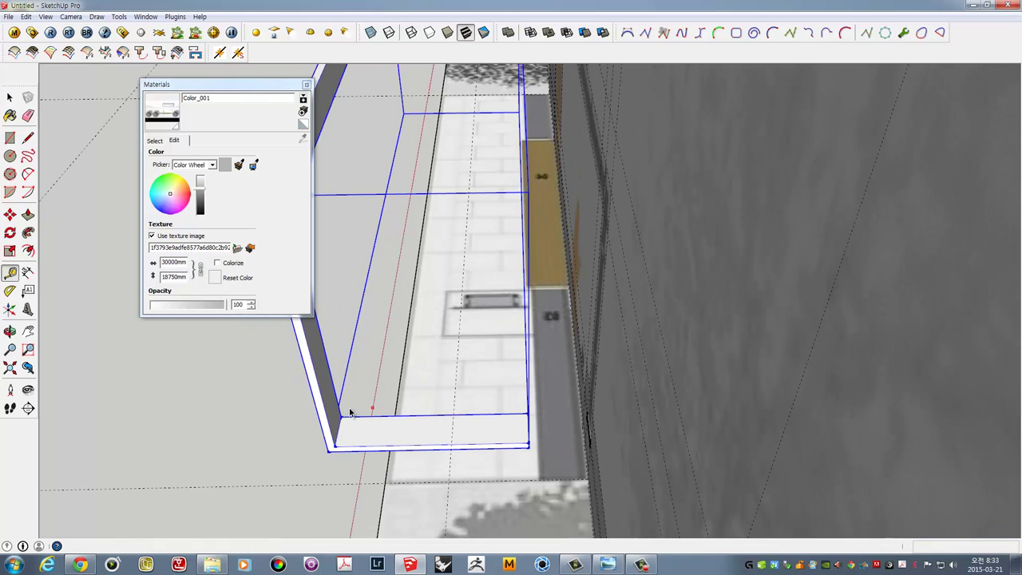
pyautogui.press('space')
# Enter the canopy frame group for editing and zoom in on the upright
pyautogui.doubleClick(327, 406)
pyautogui.moveTo(328, 406); pyautogui.dragTo(404, 201, button='middle')
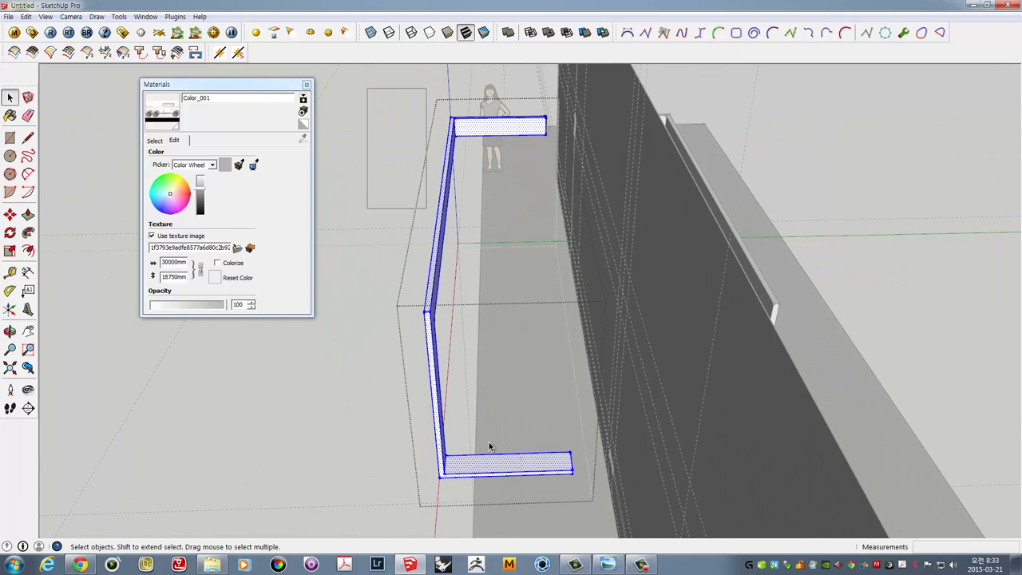
pyautogui.moveTo(399, 349); pyautogui.dragTo(629, 402, button='middle')
pyautogui.scroll(1, 468, 171)
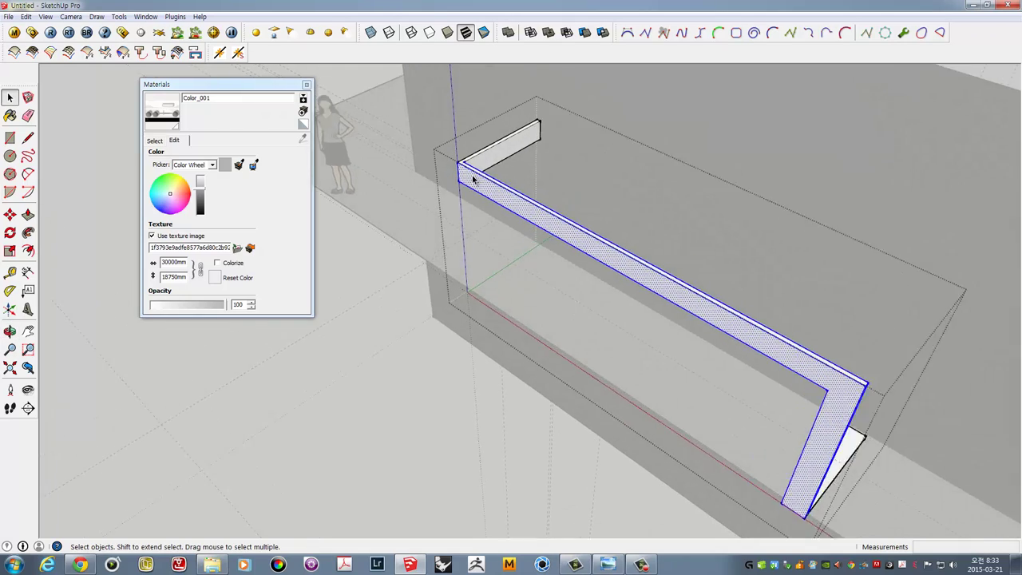
pyautogui.scroll(2, 463, 165)
pyautogui.scroll(2, 460, 152)
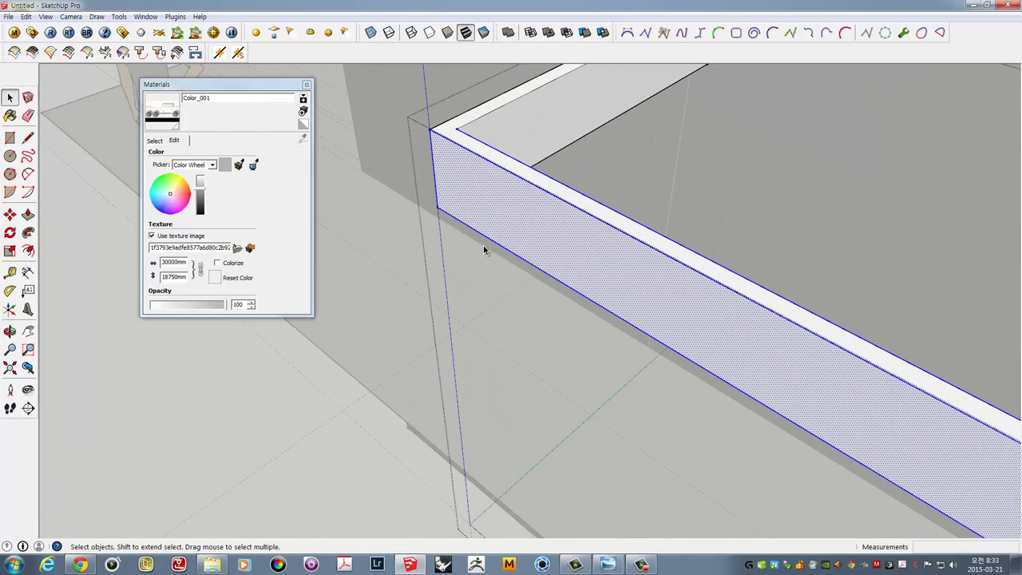
pyautogui.moveTo(484, 250)
pyautogui.mouseDown(button='middle')
pyautogui.moveTo(583, 262)
pyautogui.moveTo(376, 229)
pyautogui.moveTo(420, 292)
pyautogui.moveTo(422, 405)
pyautogui.moveTo(479, 183)
pyautogui.moveTo(448, 323)
pyautogui.mouseUp(button='middle')
pyautogui.scroll(2, 452, 301)
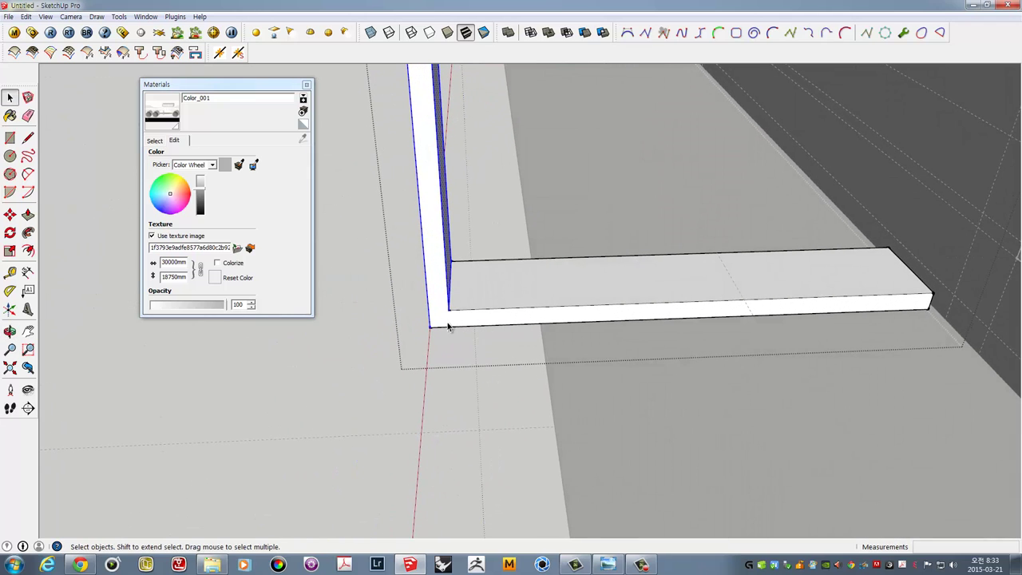
# Move the upright along the green axis onto the base foot piece's corner
pyautogui.press('m')
pyautogui.click(432, 328)
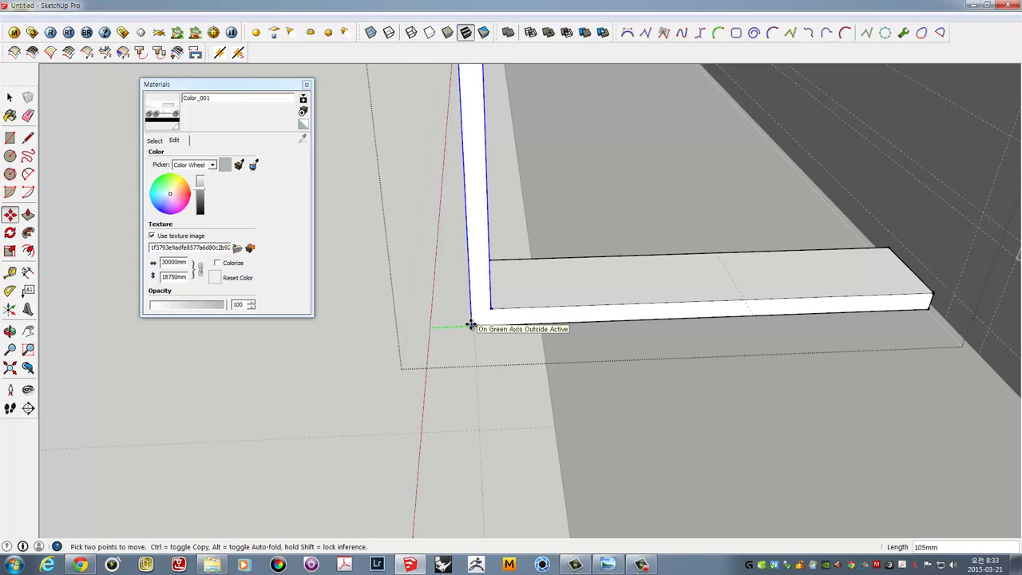
pyautogui.press('shift')
pyautogui.press('shift')
pyautogui.press('shift')
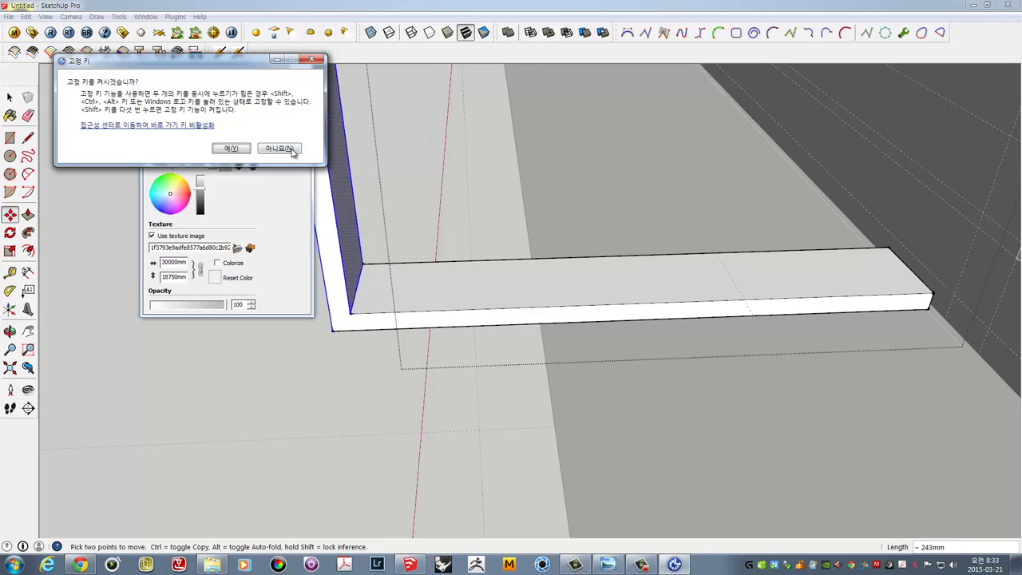
pyautogui.click(280, 148)
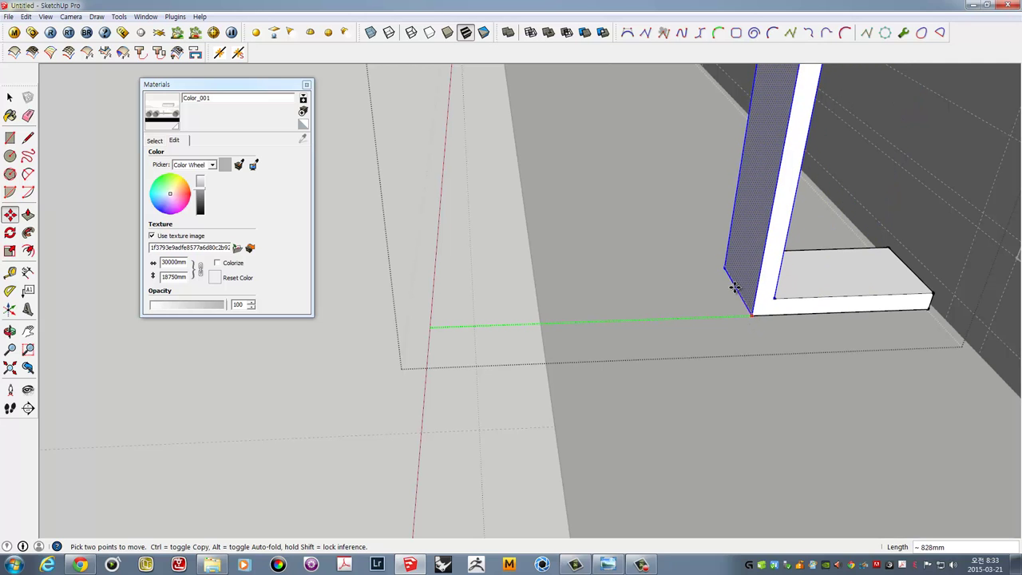
pyautogui.click(658, 315)
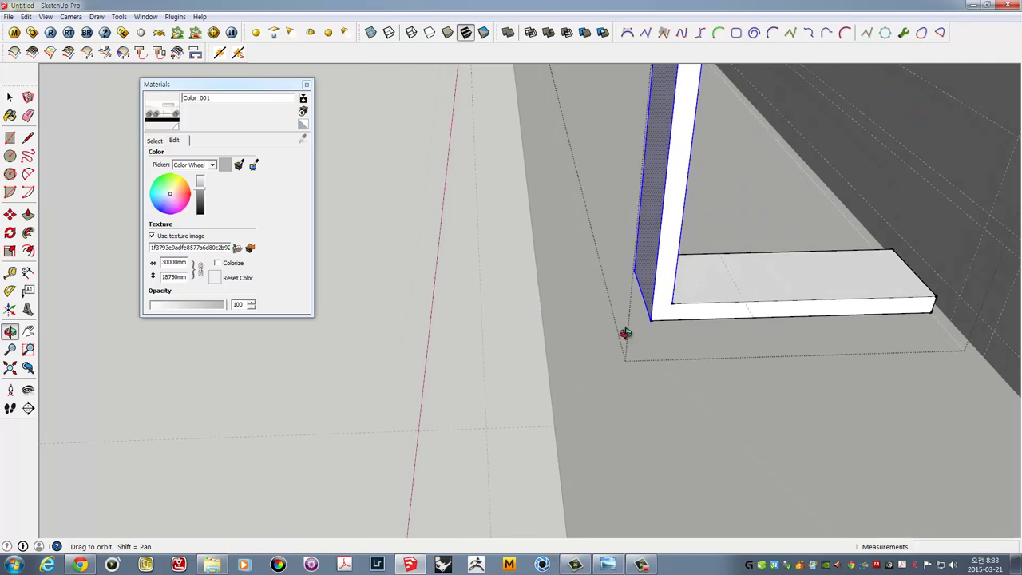
pyautogui.moveTo(620, 338); pyautogui.dragTo(517, 345, button='middle')
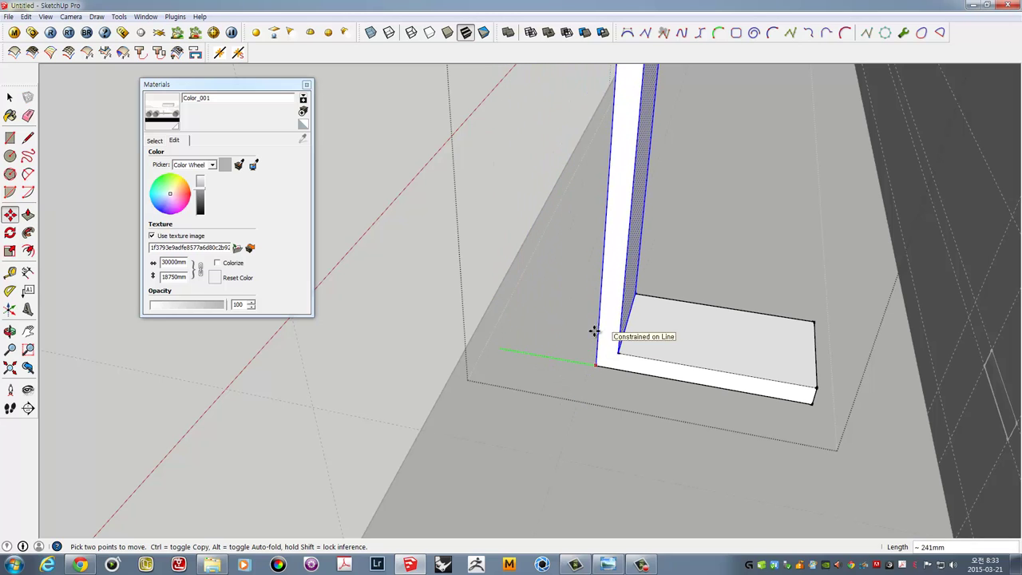
pyautogui.click(529, 333)
pyautogui.scroll(2, 559, 338)
pyautogui.scroll(2, 571, 348)
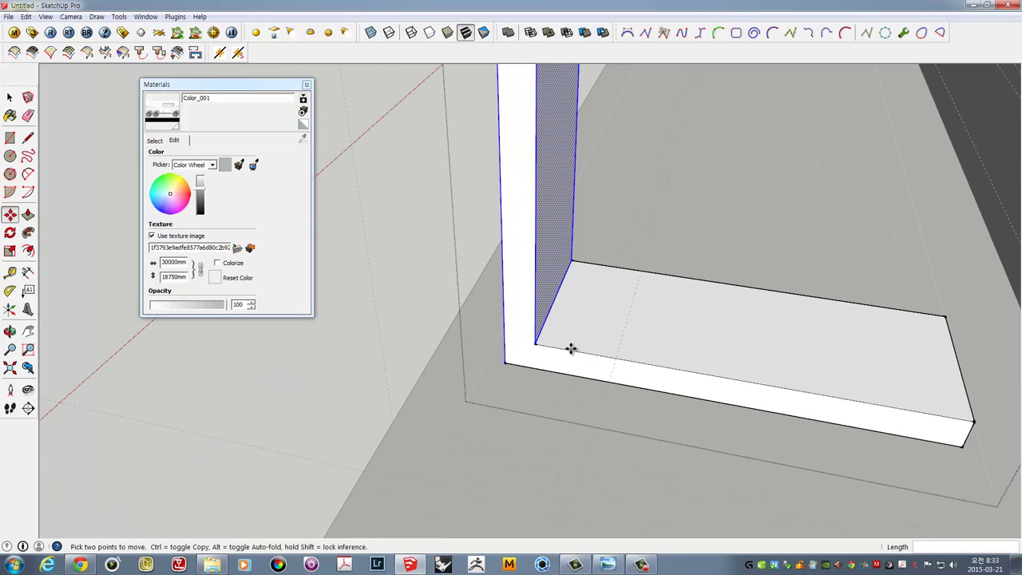
pyautogui.scroll(2, 571, 348)
pyautogui.moveTo(506, 388)
pyautogui.mouseDown(button='middle')
pyautogui.moveTo(586, 368)
pyautogui.moveTo(580, 381)
pyautogui.mouseUp(button='middle')
# Measure the distance between two points on the base with the Tape Measure
pyautogui.press('space')
pyautogui.press('t')
pyautogui.click(560, 373)
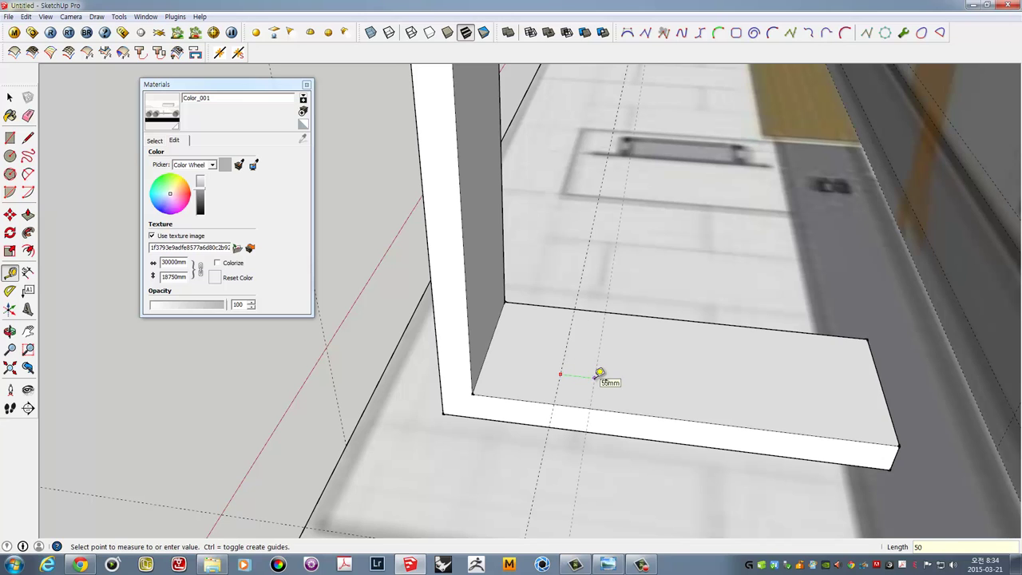
pyautogui.click(601, 373)
pyautogui.press('space')
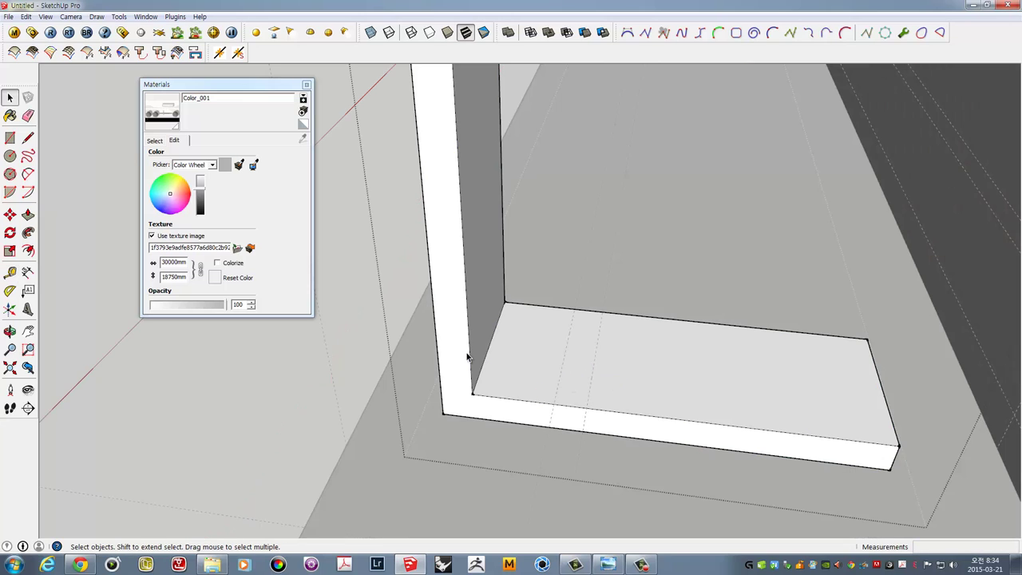
# Select the whole L-shaped frame piece and slide the vertical post to the right
pyautogui.tripleClick(468, 356)
pyautogui.scroll(-2, 468, 358)
pyautogui.scroll(-2, 471, 360)
pyautogui.scroll(-3, 479, 352)
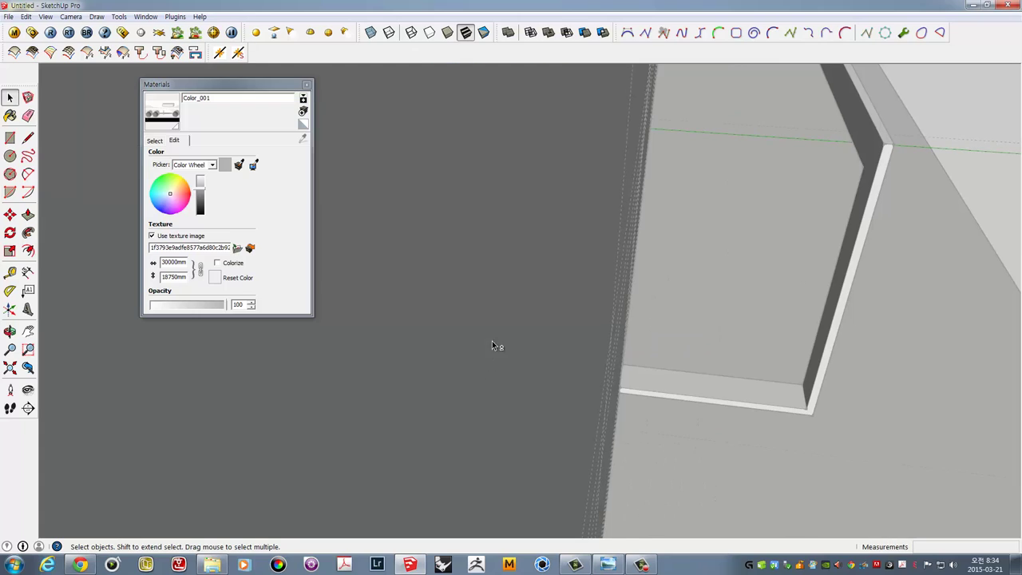
pyautogui.moveTo(492, 345)
pyautogui.mouseDown(button='middle')
pyautogui.moveTo(735, 392)
pyautogui.moveTo(573, 365)
pyautogui.moveTo(645, 365)
pyautogui.moveTo(563, 171)
pyautogui.mouseUp(button='middle')
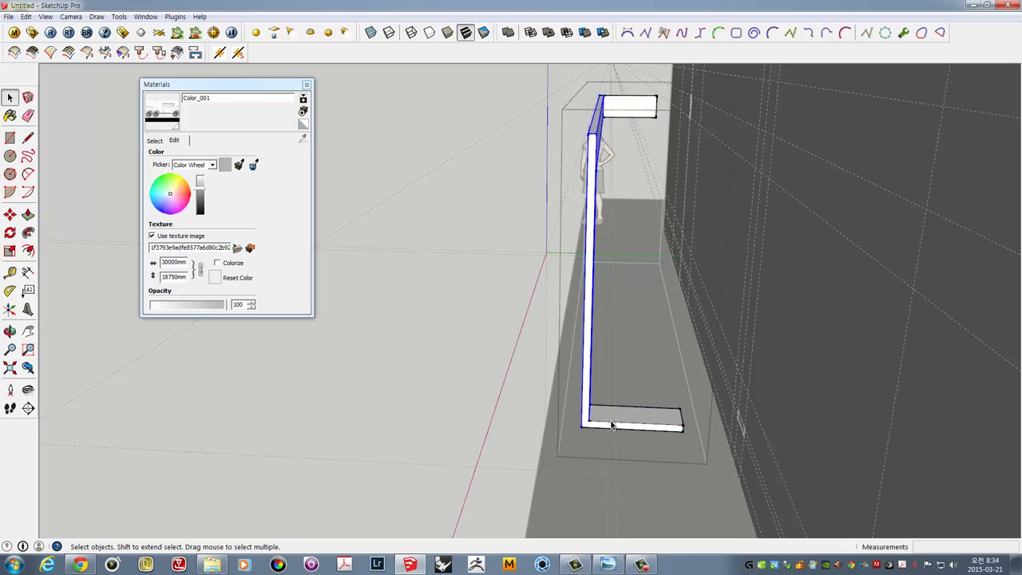
pyautogui.scroll(3, 611, 426)
pyautogui.scroll(2, 580, 440)
pyautogui.scroll(1, 568, 455)
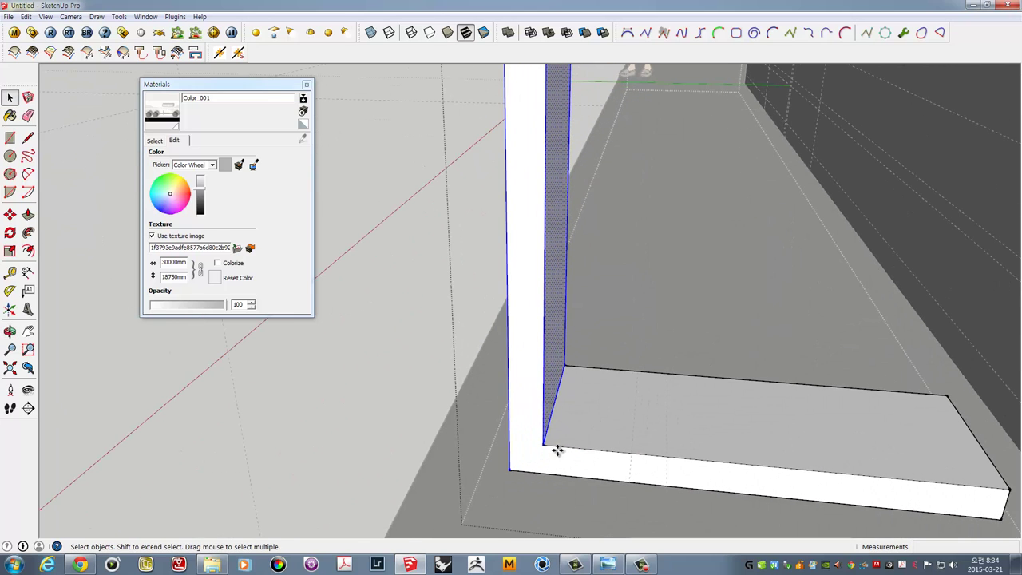
pyautogui.press('m')
pyautogui.moveTo(552, 446); pyautogui.dragTo(665, 456)
pyautogui.scroll(-2, 666, 456)
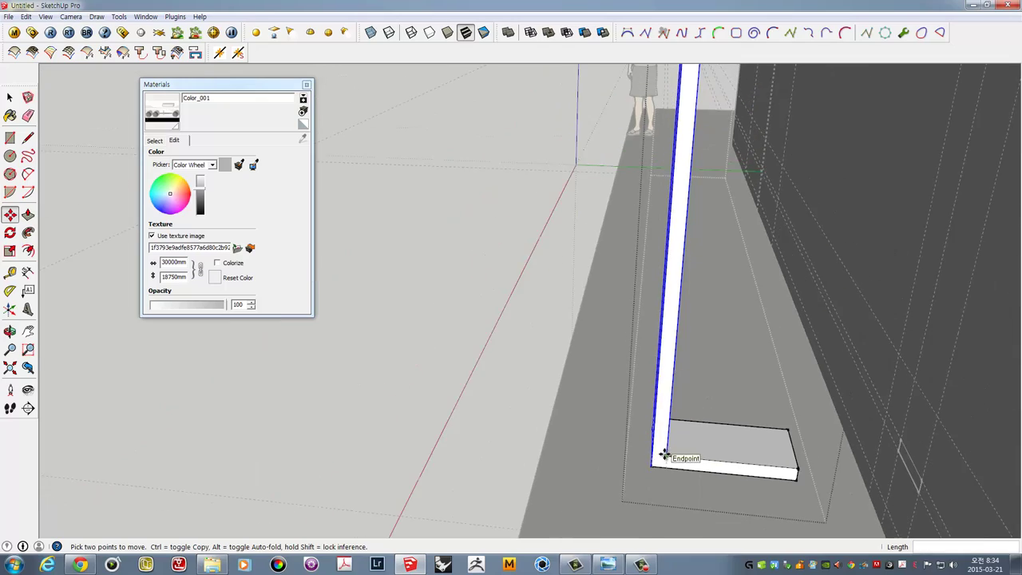
pyautogui.press('space')
pyautogui.scroll(-2, 645, 433)
pyautogui.scroll(-1, 528, 391)
pyautogui.moveTo(528, 391); pyautogui.dragTo(579, 436, button='middle')
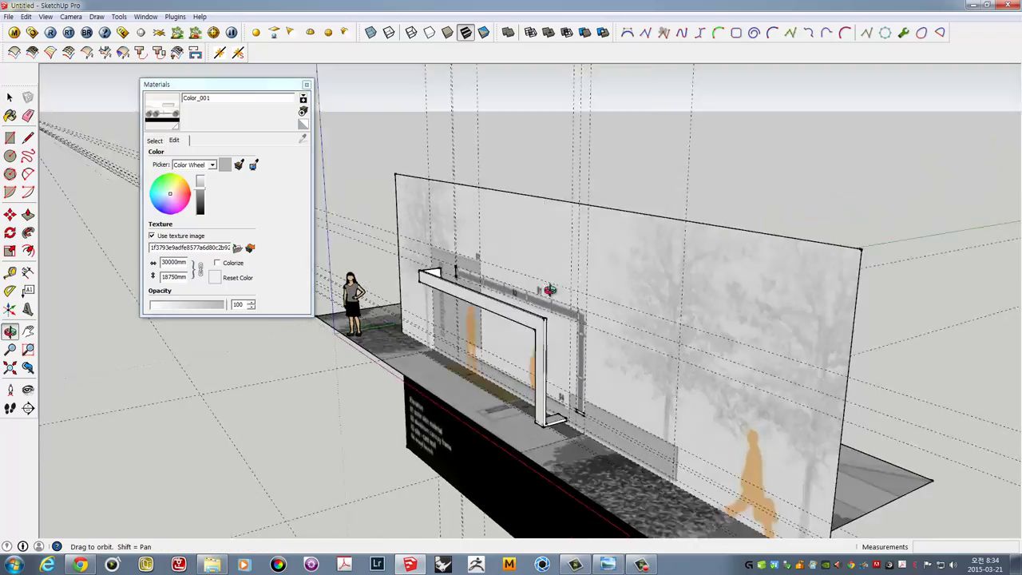
# Close Materials and make Layer1 visible in the Layers panel to reveal wall and bench
pyautogui.moveTo(579, 436)
pyautogui.mouseDown(button='middle')
pyautogui.moveTo(372, 256)
pyautogui.moveTo(224, 254)
pyautogui.moveTo(721, 381)
pyautogui.moveTo(626, 361)
pyautogui.mouseUp(button='middle')
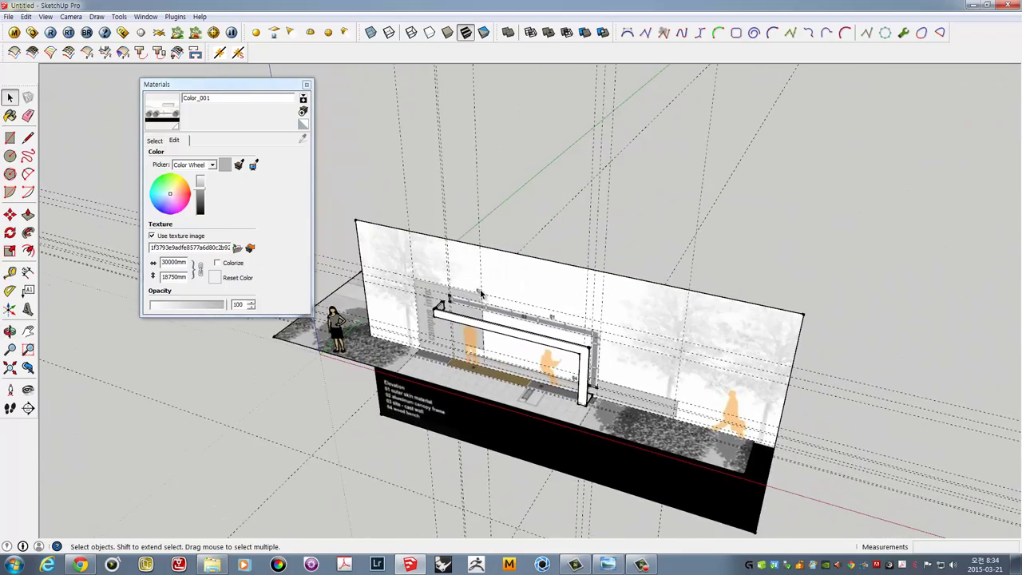
pyautogui.scroll(2, 480, 294)
pyautogui.moveTo(538, 312)
pyautogui.mouseDown(button='middle')
pyautogui.moveTo(657, 199)
pyautogui.moveTo(511, 237)
pyautogui.moveTo(352, 219)
pyautogui.mouseUp(button='middle')
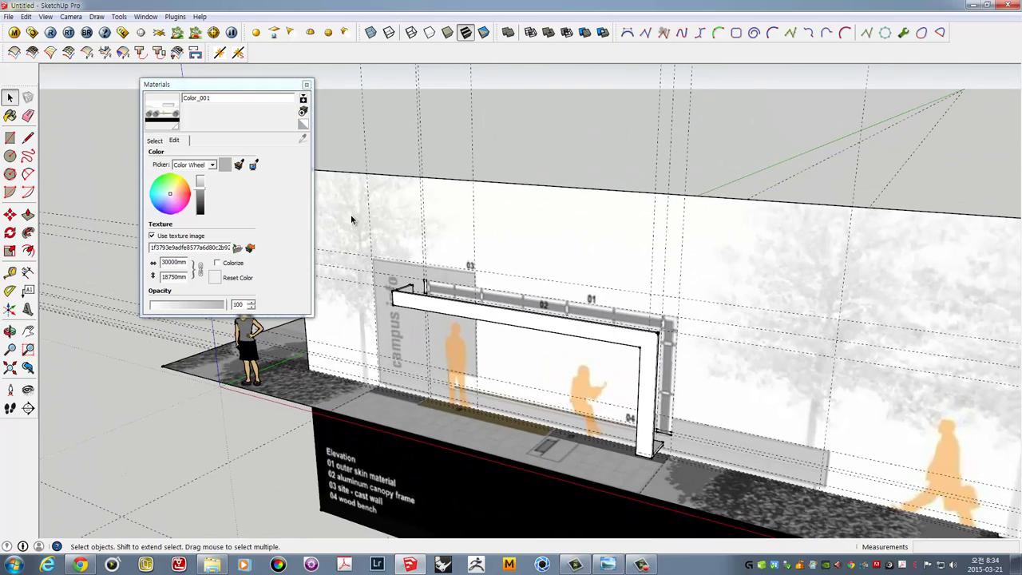
pyautogui.click(307, 85)
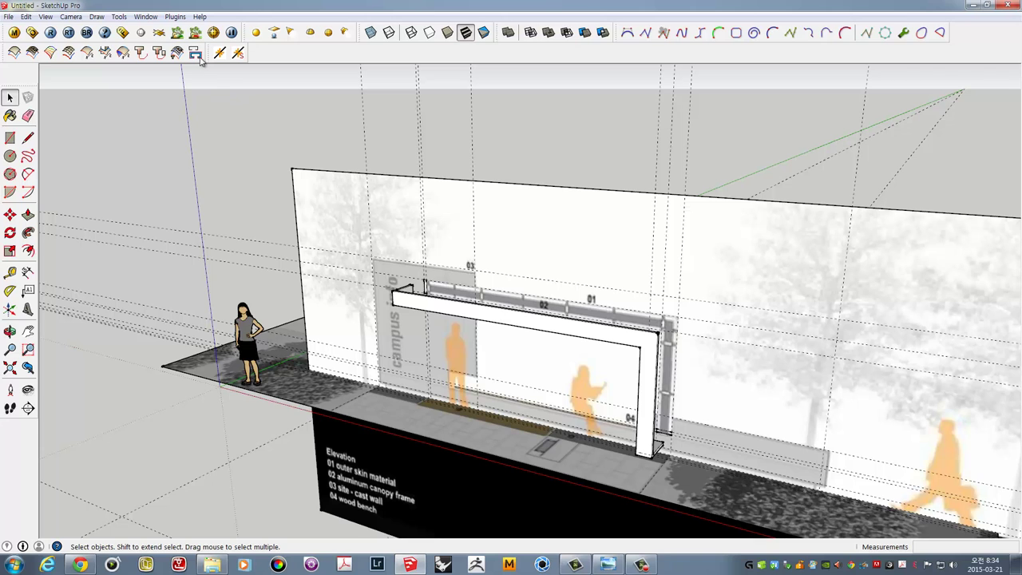
pyautogui.click(145, 16)
pyautogui.click(99, 97)
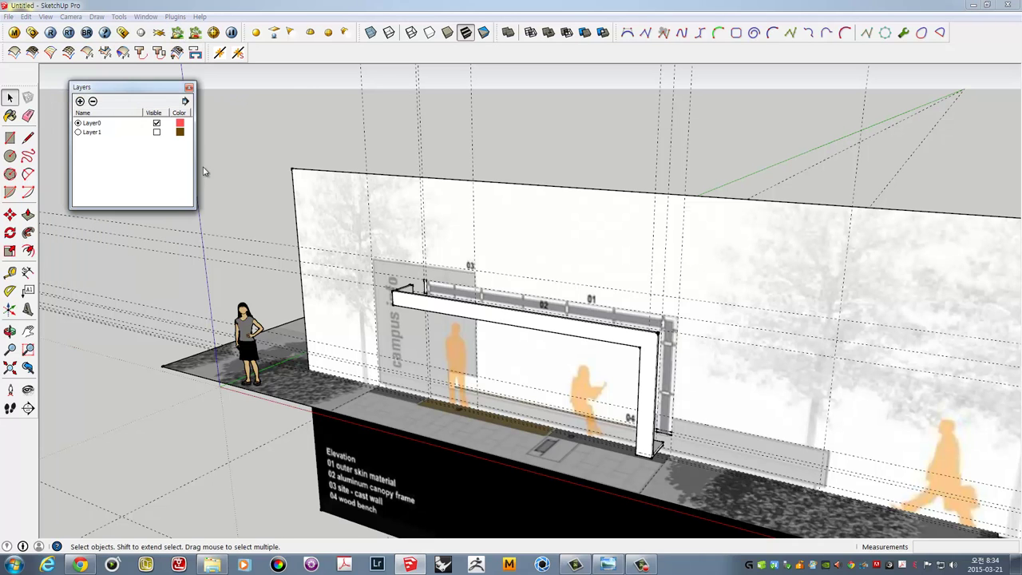
pyautogui.click(157, 133)
# Box-select the wall and bench pieces
pyautogui.moveTo(575, 313); pyautogui.dragTo(620, 376, button='middle')
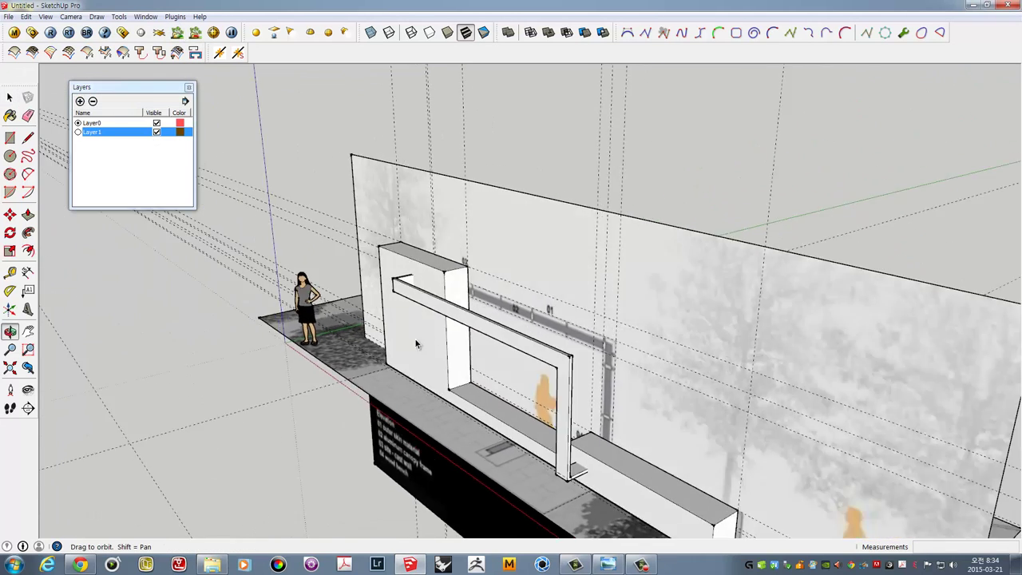
pyautogui.scroll(2, 621, 376)
pyautogui.tripleClick(629, 371)
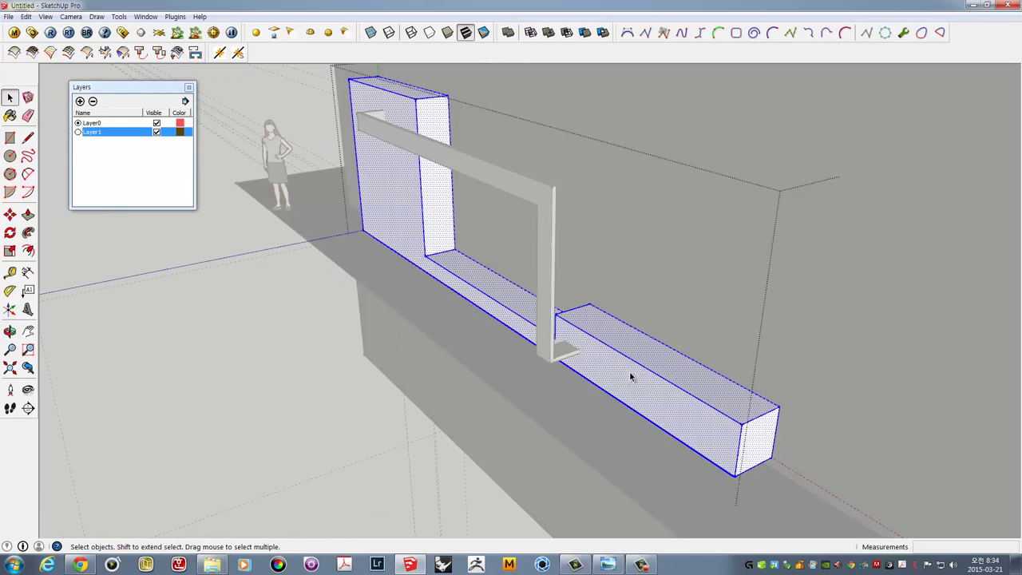
pyautogui.scroll(2, 453, 303)
pyautogui.moveTo(453, 303)
pyautogui.mouseDown(button='middle')
pyautogui.moveTo(343, 209)
pyautogui.moveTo(318, 205)
pyautogui.mouseUp(button='middle')
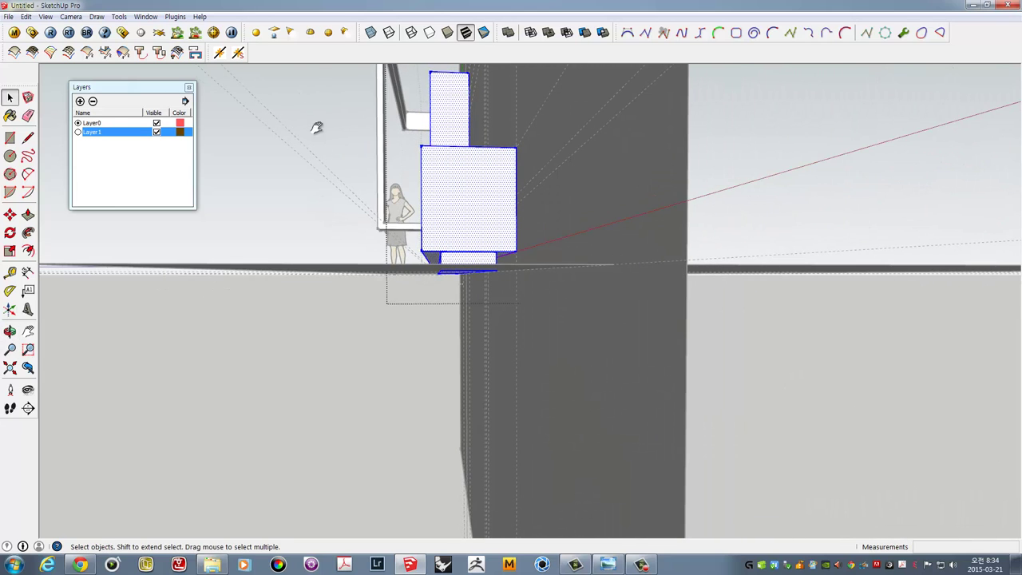
pyautogui.moveTo(317, 128); pyautogui.dragTo(310, 192, button='middle')
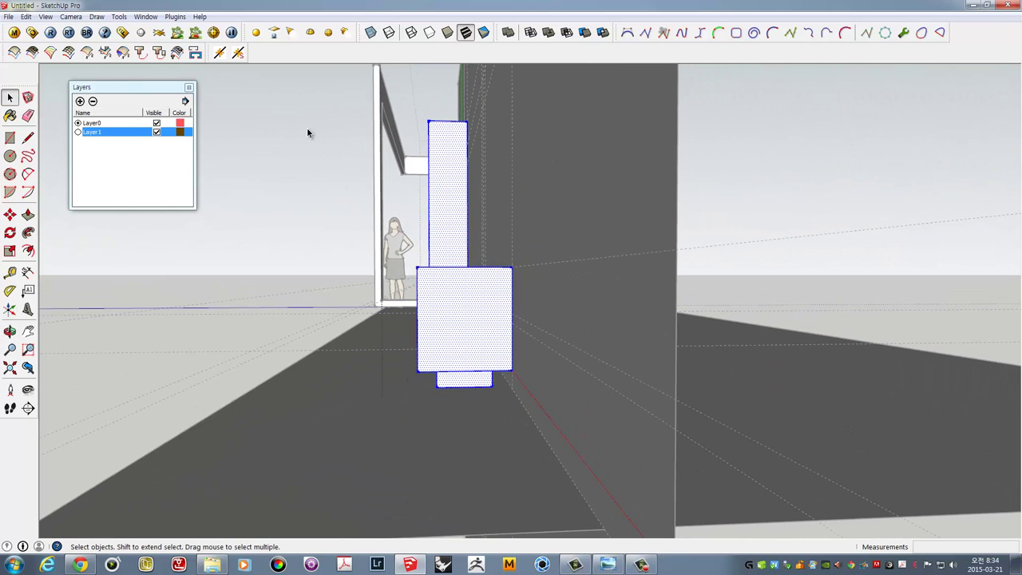
pyautogui.moveTo(406, 445); pyautogui.dragTo(449, 471)
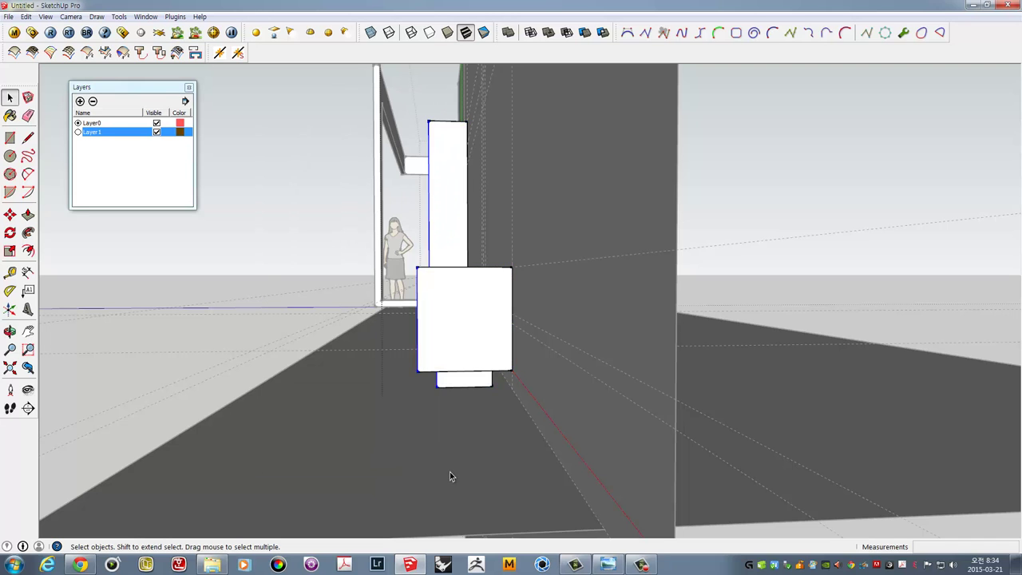
pyautogui.moveTo(449, 471)
pyautogui.mouseDown(button='middle')
pyautogui.moveTo(454, 365)
pyautogui.moveTo(450, 396)
pyautogui.mouseUp(button='middle')
pyautogui.moveTo(291, 144); pyautogui.dragTo(448, 497)
pyautogui.moveTo(448, 496)
pyautogui.mouseDown(button='middle')
pyautogui.moveTo(461, 374)
pyautogui.moveTo(485, 300)
pyautogui.mouseUp(button='middle')
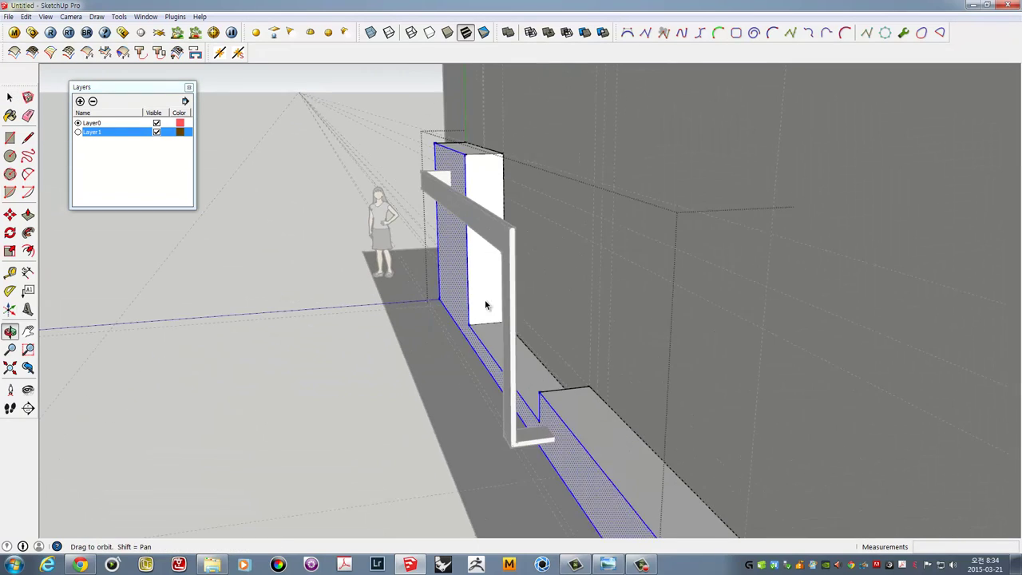
# Move the wall and bench 100mm along the blue axis
pyautogui.press('m')
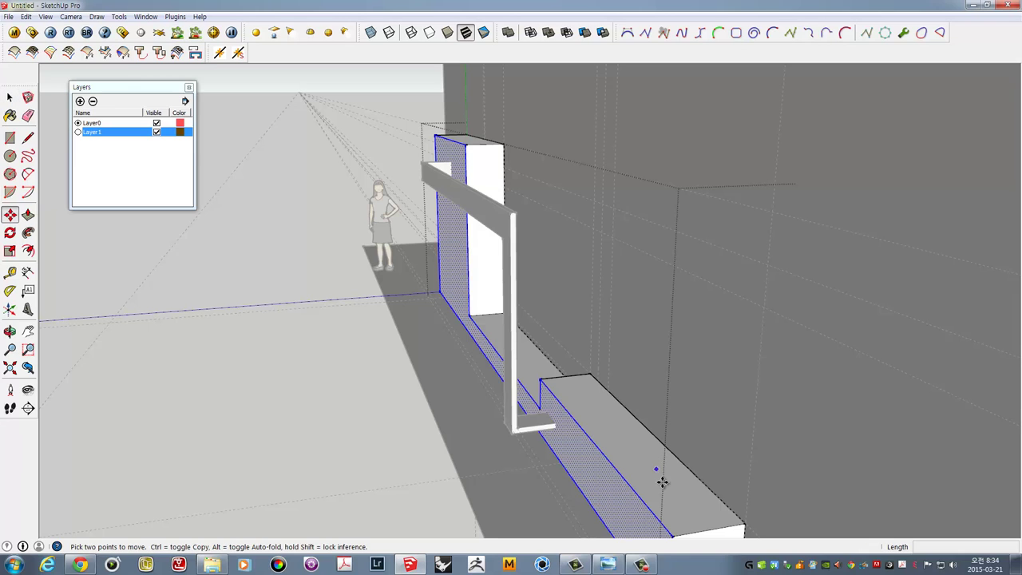
pyautogui.moveTo(660, 476)
pyautogui.mouseDown(button='middle')
pyautogui.moveTo(589, 407)
pyautogui.moveTo(603, 447)
pyautogui.mouseUp(button='middle')
pyautogui.click(599, 452)
pyautogui.write('100')
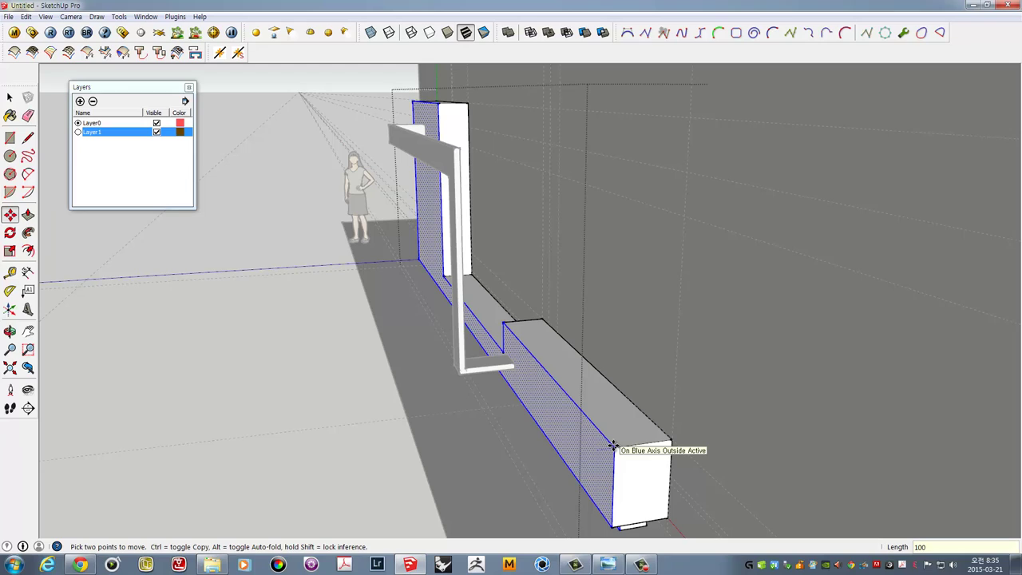
pyautogui.press('Return')
pyautogui.press('space')
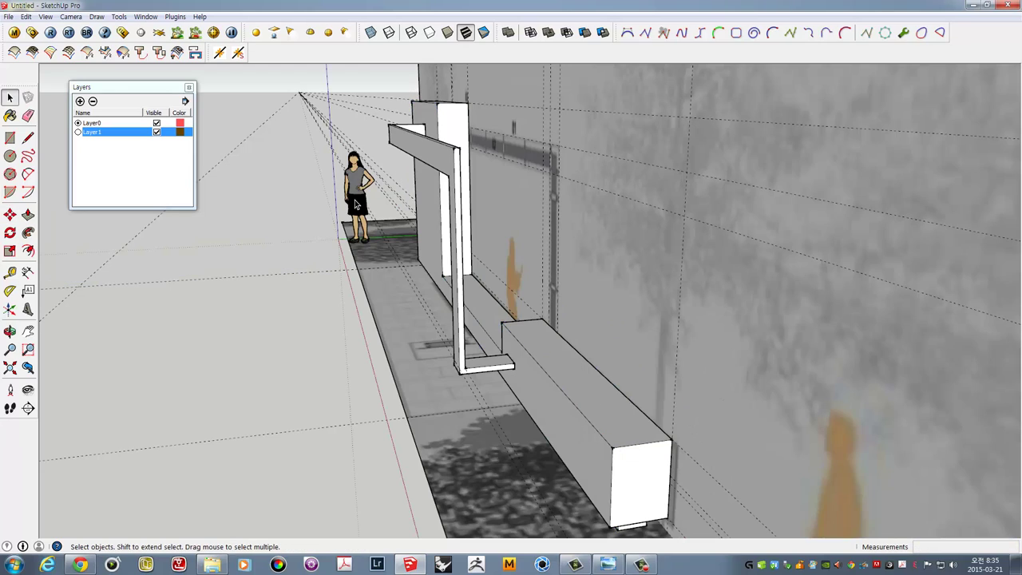
pyautogui.moveTo(304, 168)
pyautogui.mouseDown(button='middle')
pyautogui.moveTo(702, 308)
pyautogui.moveTo(357, 340)
pyautogui.moveTo(453, 335)
pyautogui.moveTo(638, 411)
pyautogui.mouseUp(button='middle')
pyautogui.scroll(-2, 630, 301)
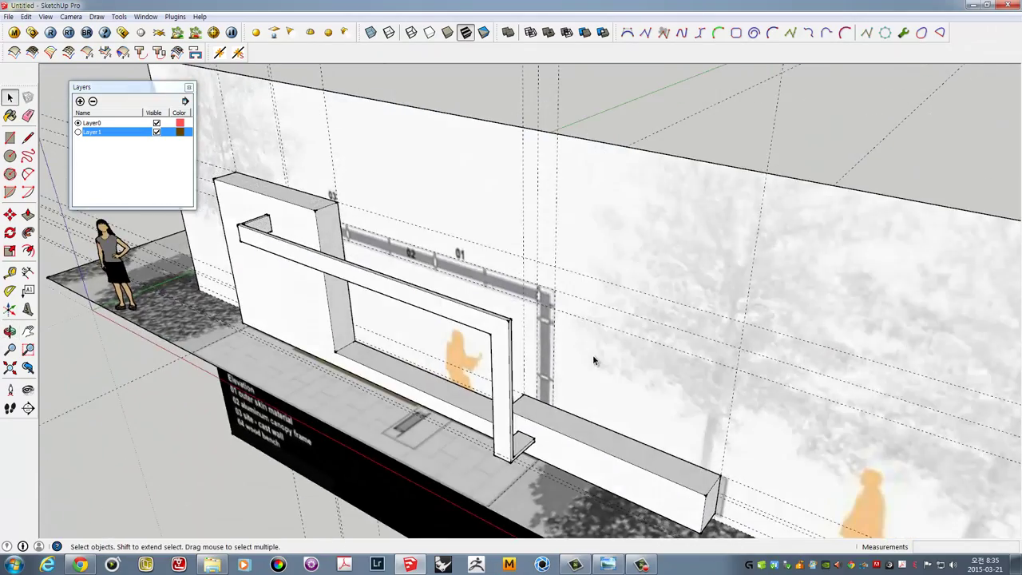
pyautogui.scroll(-3, 592, 355)
pyautogui.moveTo(592, 354); pyautogui.dragTo(387, 400, button='middle')
pyautogui.scroll(2, 408, 226)
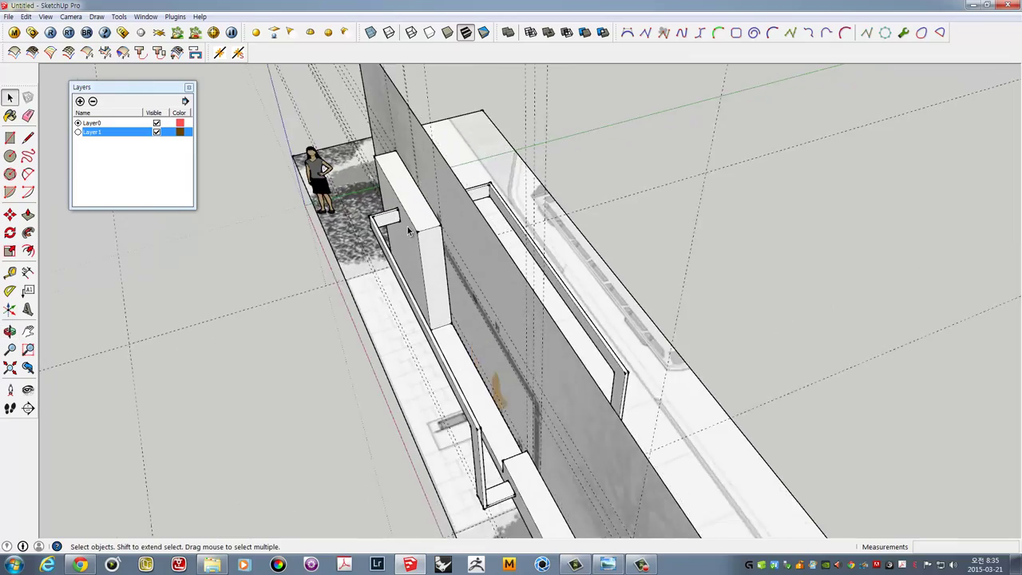
pyautogui.scroll(2, 391, 216)
pyautogui.scroll(2, 380, 208)
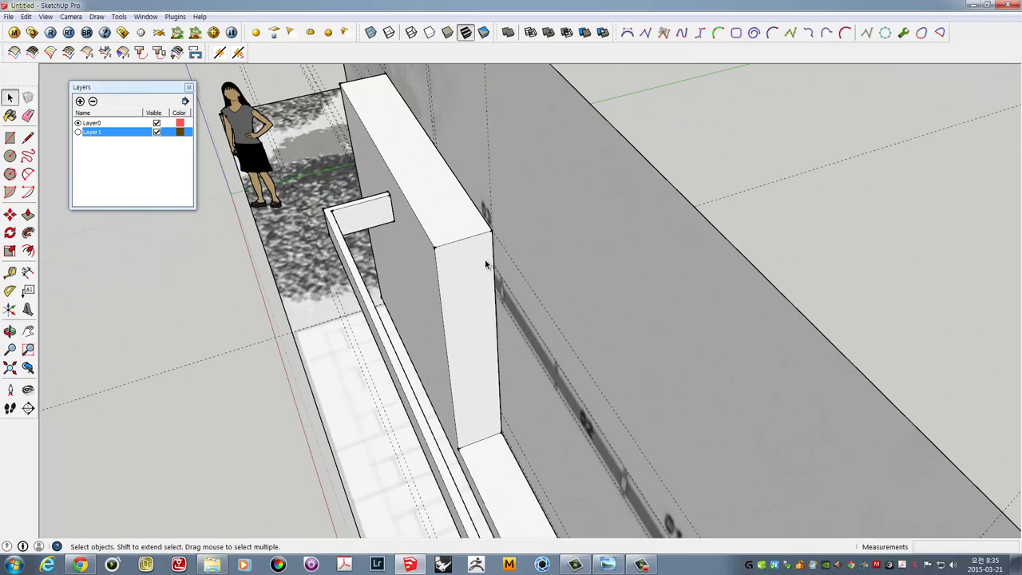
pyautogui.scroll(-5, 432, 215)
pyautogui.moveTo(412, 253)
pyautogui.mouseDown(button='middle')
pyautogui.moveTo(721, 264)
pyautogui.moveTo(642, 231)
pyautogui.moveTo(553, 283)
pyautogui.moveTo(411, 287)
pyautogui.mouseUp(button='middle')
pyautogui.click(411, 288)
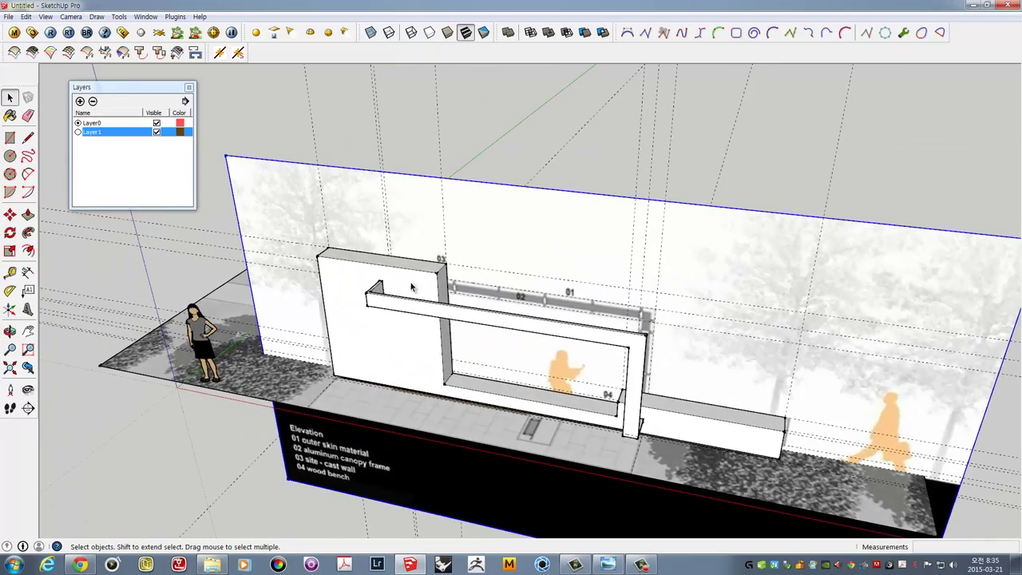
# Hide the traced elevation image and turn off Hidden Geometry display
pyautogui.rightClick(232, 307)
pyautogui.click(256, 342)
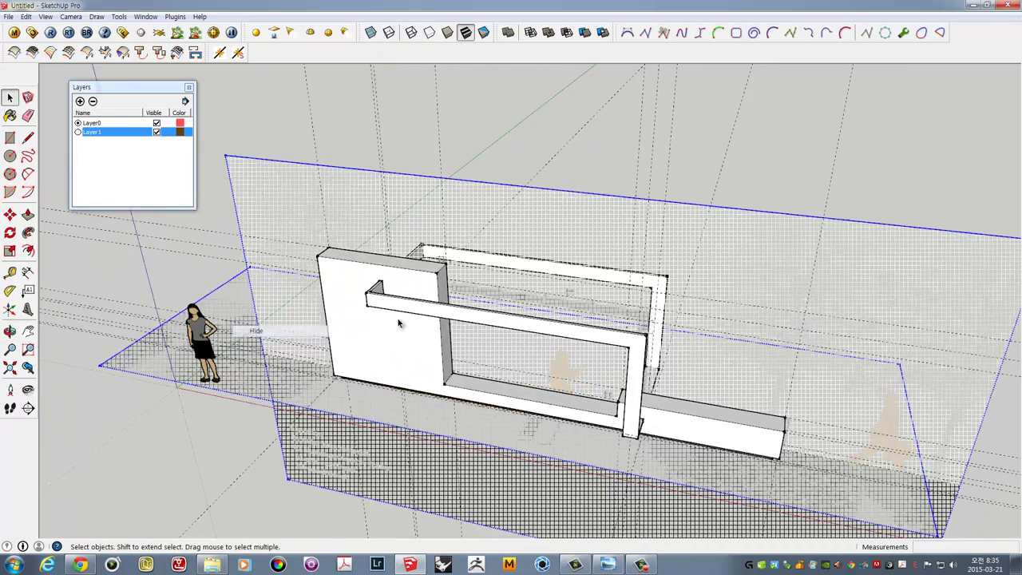
pyautogui.moveTo(251, 331)
pyautogui.mouseDown(button='middle')
pyautogui.moveTo(532, 336)
pyautogui.moveTo(575, 311)
pyautogui.mouseUp(button='middle')
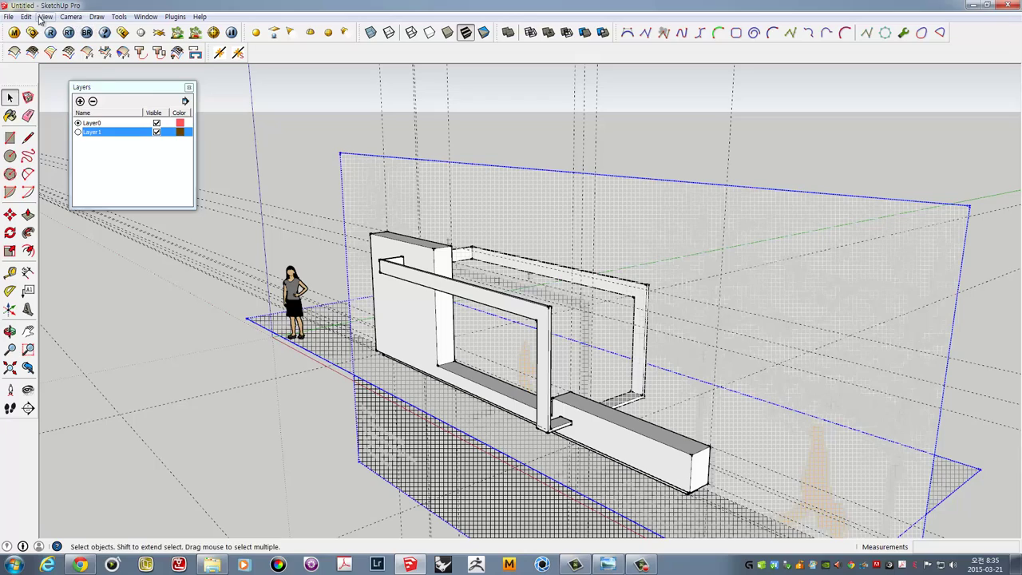
pyautogui.click(44, 17)
pyautogui.click(28, 59)
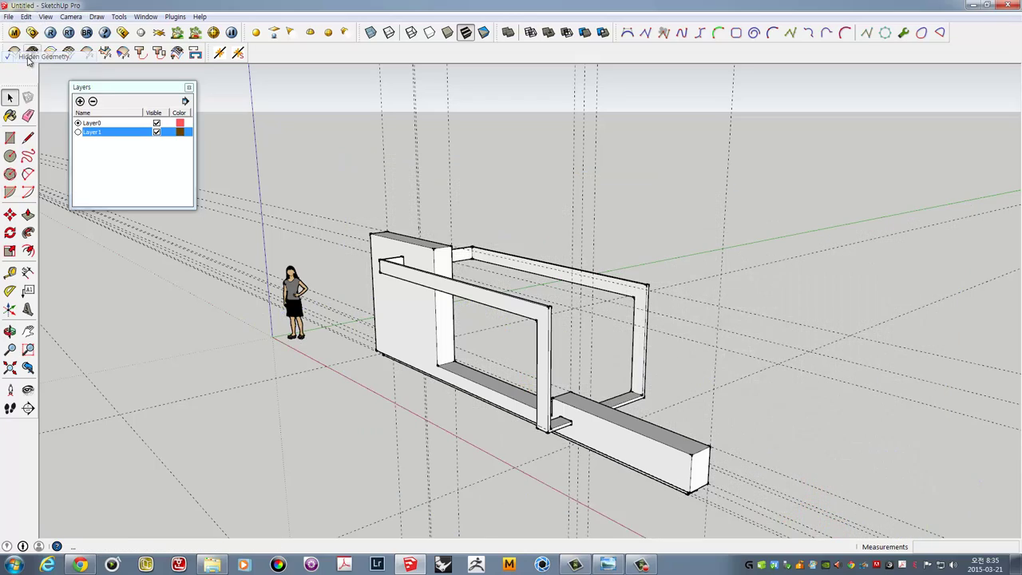
# Copy the rail's end edge 50 mm inward to split the frame's end face
pyautogui.moveTo(627, 326); pyautogui.dragTo(508, 296, button='middle')
pyautogui.scroll(3, 338, 291)
pyautogui.moveTo(338, 296)
pyautogui.mouseDown(button='middle')
pyautogui.moveTo(223, 358)
pyautogui.moveTo(424, 251)
pyautogui.moveTo(336, 255)
pyautogui.mouseUp(button='middle')
pyautogui.scroll(3, 380, 254)
pyautogui.click(380, 254)
pyautogui.scroll(2, 376, 211)
pyautogui.scroll(1, 376, 211)
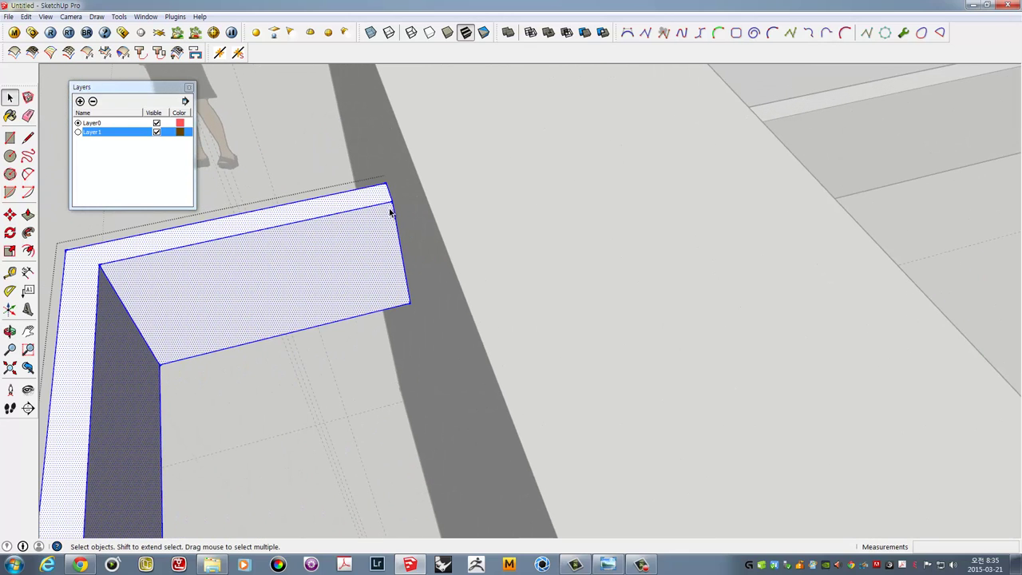
pyautogui.scroll(2, 394, 213)
pyautogui.moveTo(388, 205); pyautogui.dragTo(429, 224, button='middle')
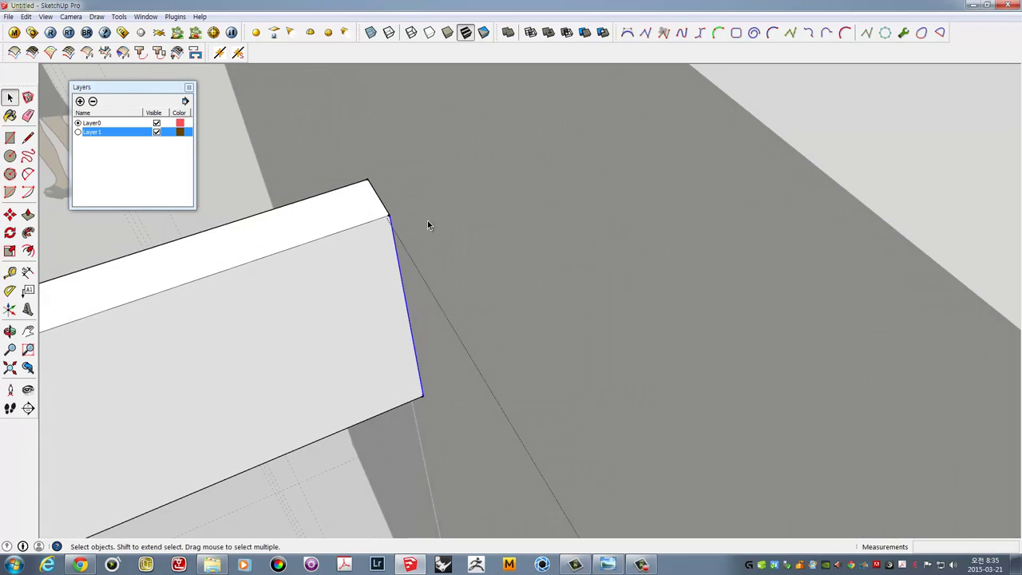
pyautogui.press('m')
pyautogui.keyDown('ctrl'); pyautogui.click(388, 221); pyautogui.keyUp('ctrl')
pyautogui.write('50')
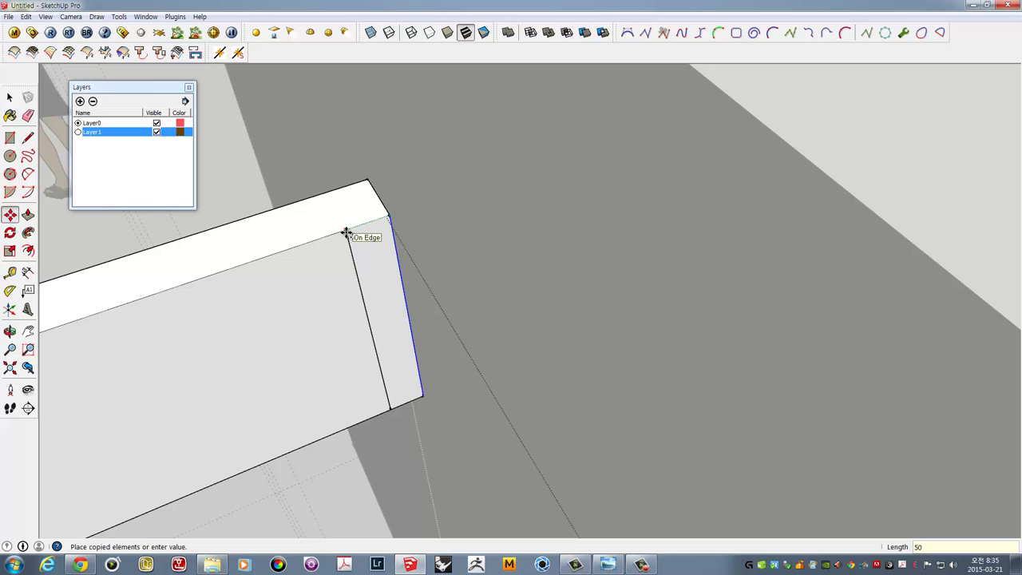
pyautogui.press('Return')
pyautogui.moveTo(381, 269); pyautogui.dragTo(397, 267, button='middle')
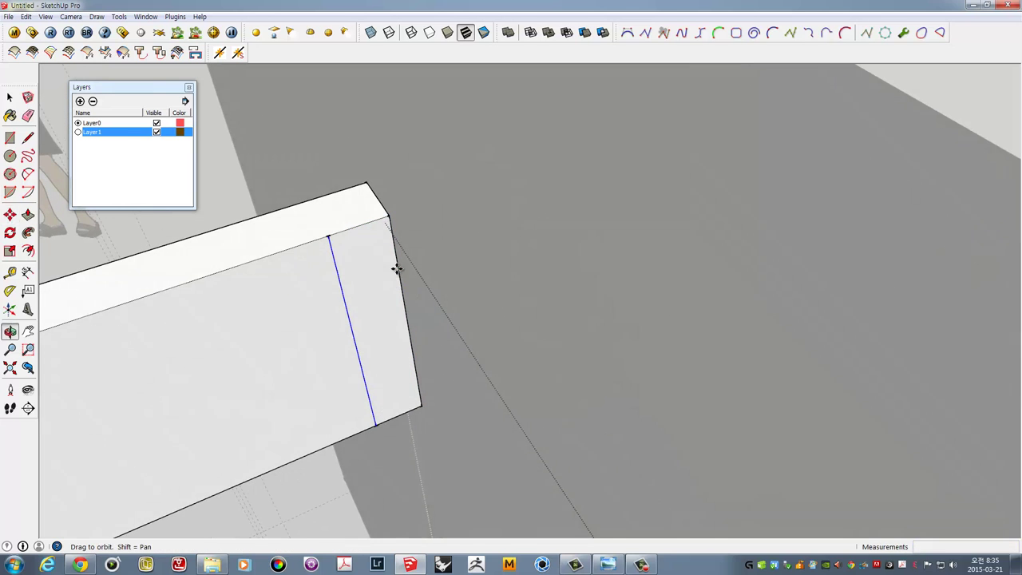
# Push/Pull the new end strip out 1050 mm
pyautogui.press('p')
pyautogui.click(375, 282)
pyautogui.scroll(-3, 452, 388)
pyautogui.scroll(-2, 468, 402)
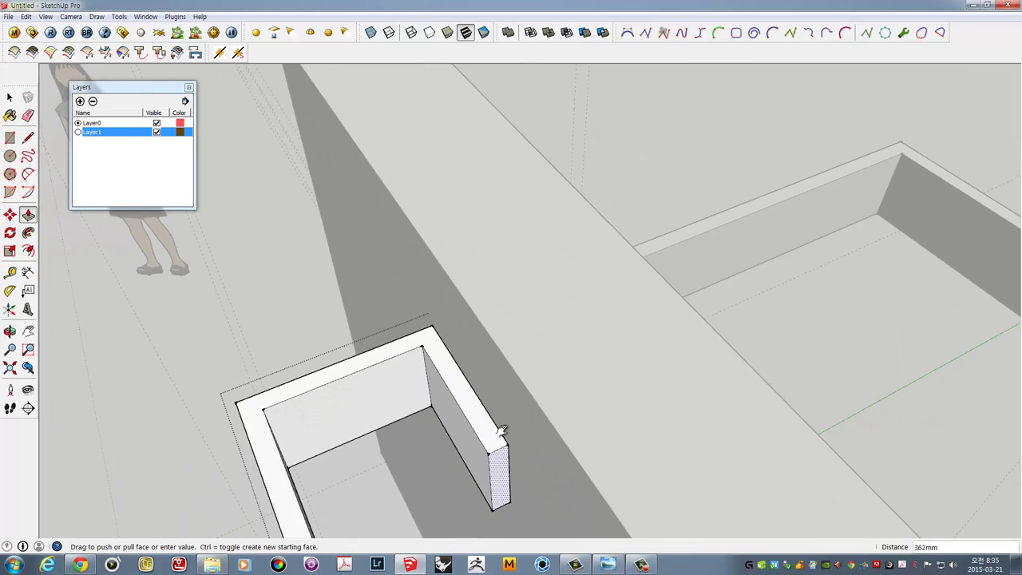
pyautogui.scroll(5, 388, 193)
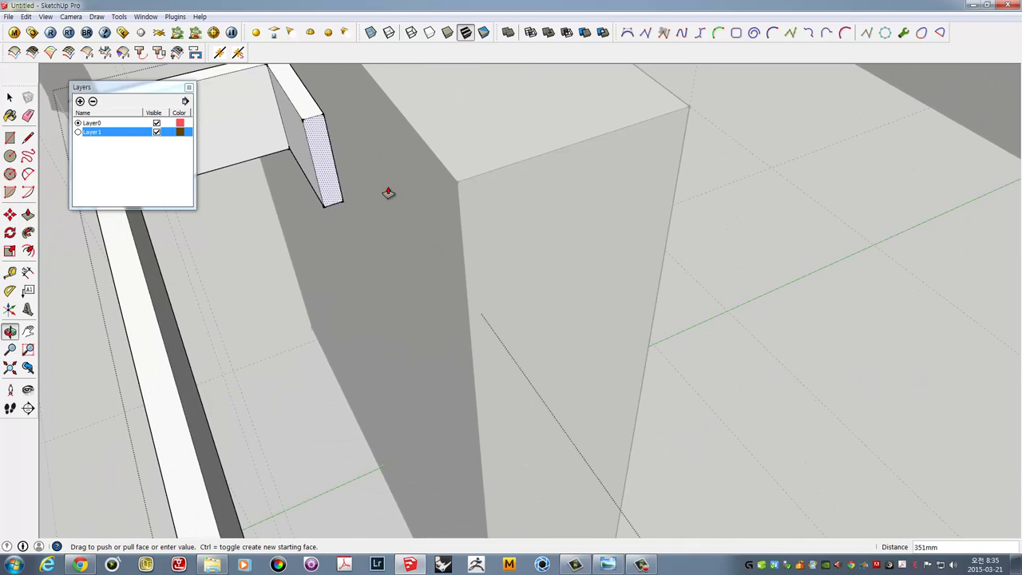
pyautogui.click(459, 187)
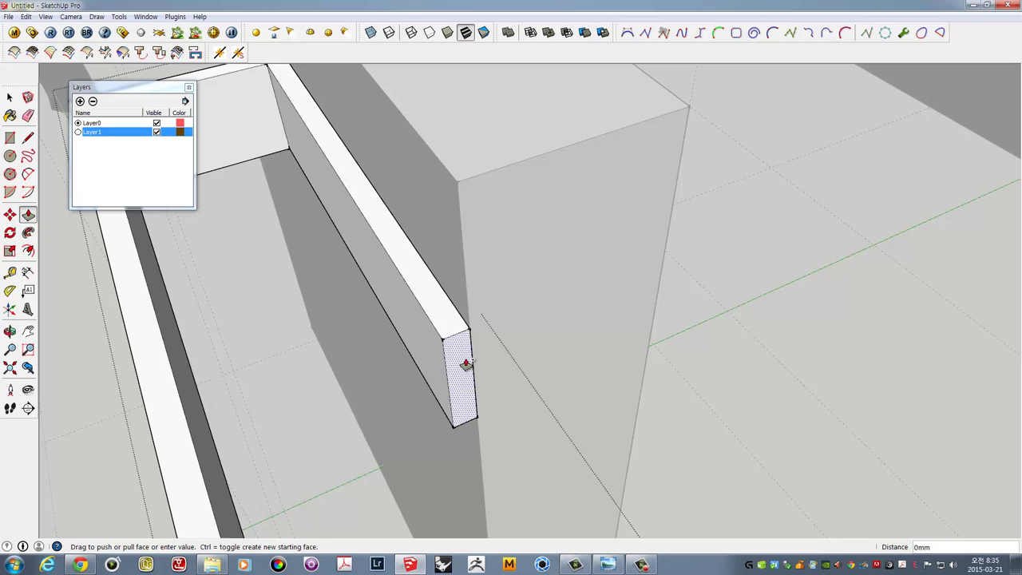
pyautogui.click(470, 375)
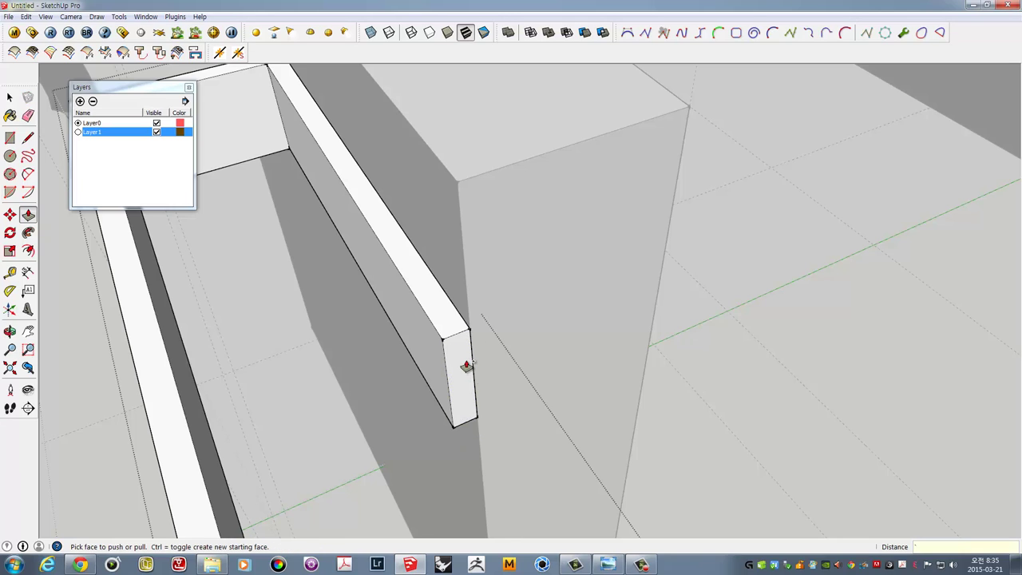
# Extend the arm around the column corner with new end faces of 50, 400 and 50 mm
pyautogui.click(463, 361)
pyautogui.write('50')
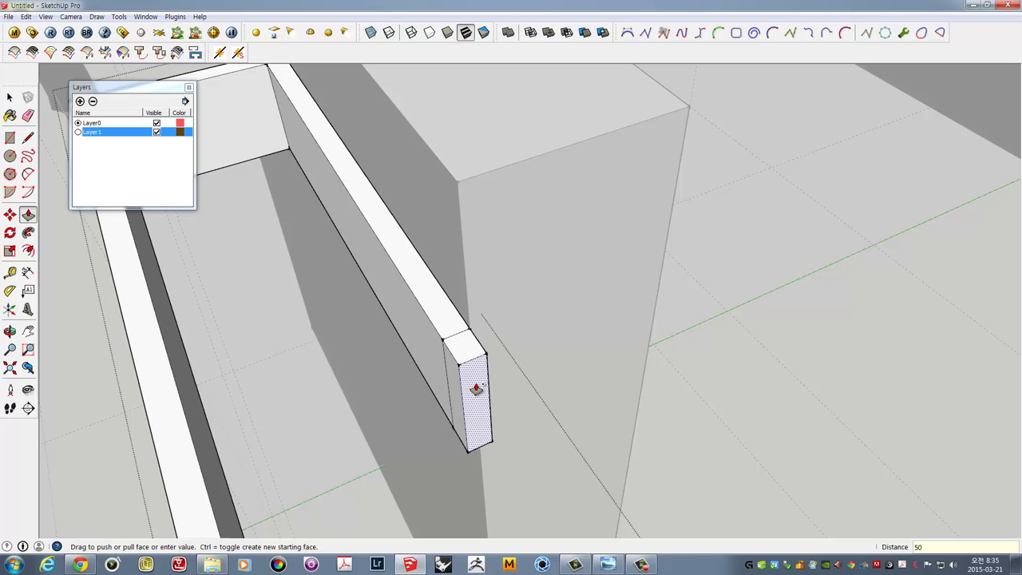
pyautogui.press('Return')
pyautogui.moveTo(622, 319); pyautogui.dragTo(321, 285, button='middle')
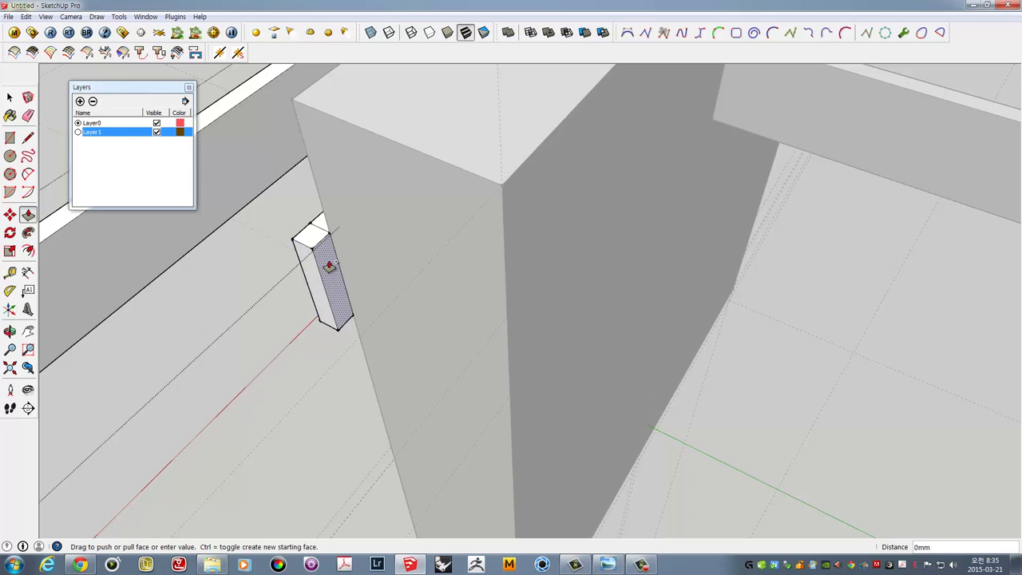
pyautogui.click(502, 193)
pyautogui.click(502, 365)
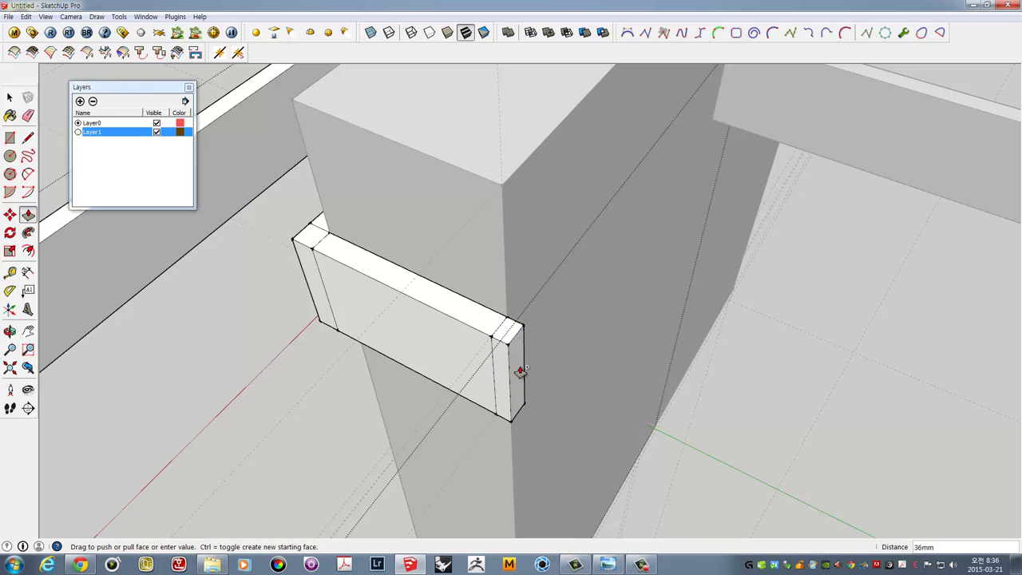
pyautogui.write('50')
pyautogui.press('Return')
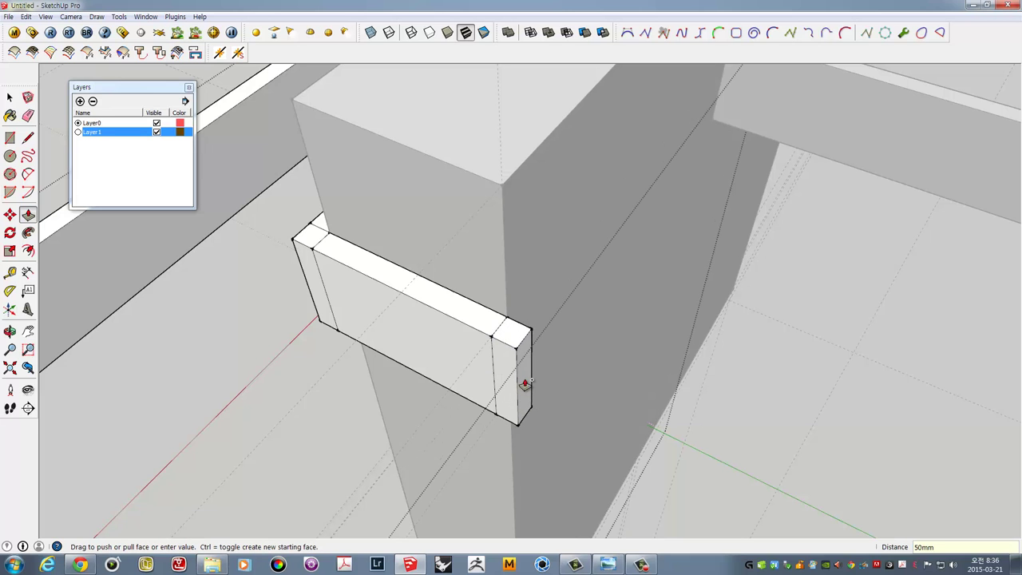
pyautogui.moveTo(559, 352)
pyautogui.mouseDown(button='middle')
pyautogui.moveTo(277, 353)
pyautogui.moveTo(143, 267)
pyautogui.moveTo(491, 404)
pyautogui.mouseUp(button='middle')
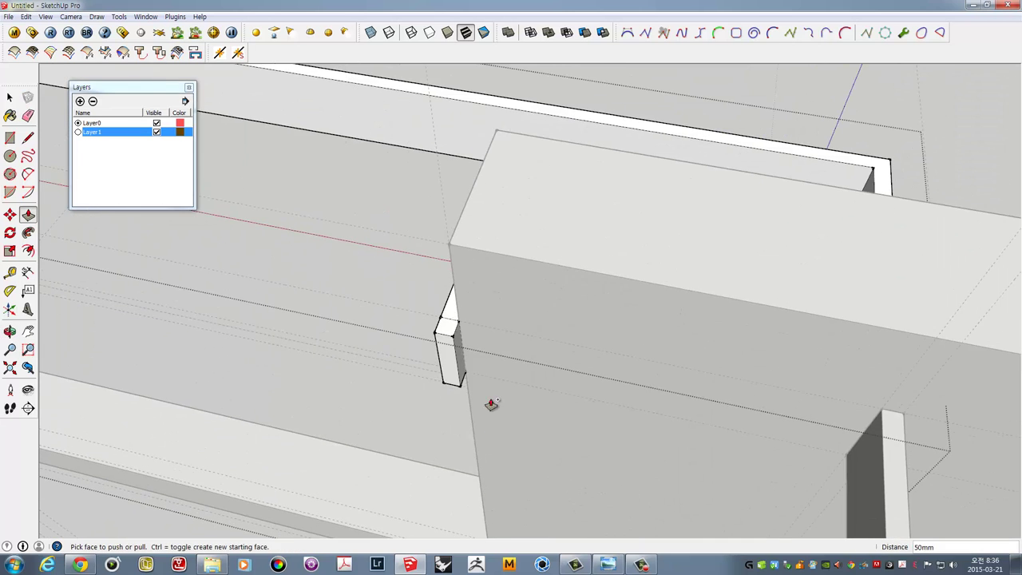
pyautogui.click(884, 421)
pyautogui.moveTo(884, 420); pyautogui.dragTo(741, 412, button='middle')
# Select the whole connected ledge and rail to erase its corner seams
pyautogui.press('space')
pyautogui.moveTo(559, 347)
pyautogui.mouseDown(button='middle')
pyautogui.moveTo(531, 318)
pyautogui.moveTo(582, 365)
pyautogui.moveTo(580, 385)
pyautogui.mouseUp(button='middle')
pyautogui.tripleClick(531, 318)
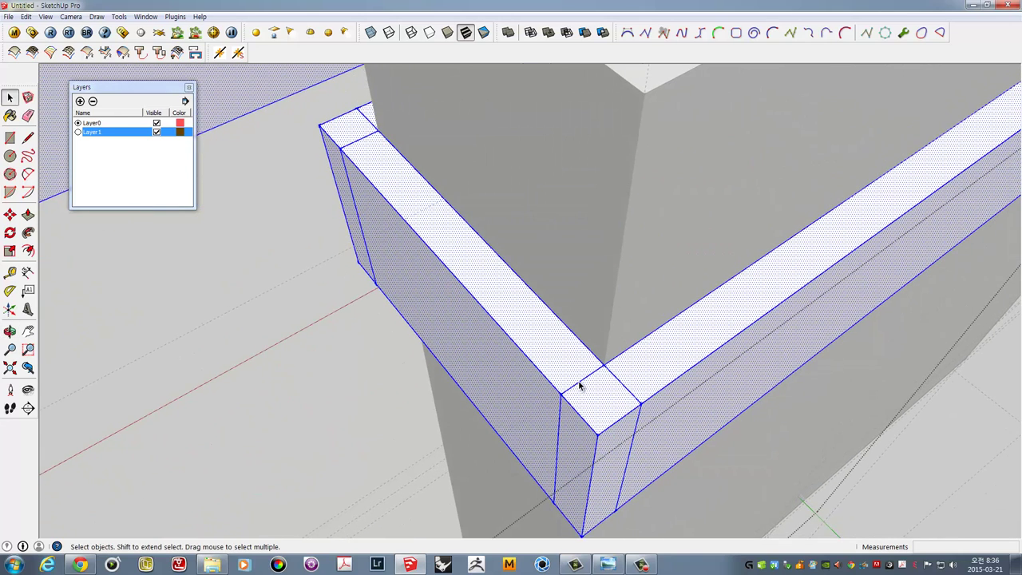
pyautogui.press('e')
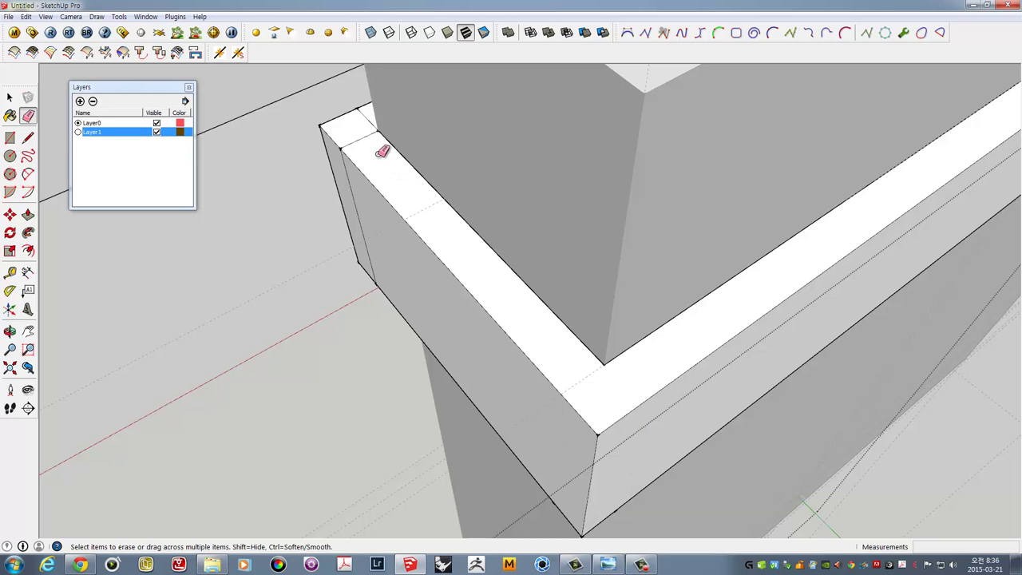
pyautogui.moveTo(349, 194)
pyautogui.mouseDown(button='middle')
pyautogui.moveTo(511, 283)
pyautogui.moveTo(441, 252)
pyautogui.moveTo(530, 347)
pyautogui.moveTo(691, 333)
pyautogui.moveTo(712, 291)
pyautogui.moveTo(634, 440)
pyautogui.moveTo(600, 228)
pyautogui.moveTo(524, 199)
pyautogui.moveTo(532, 374)
pyautogui.moveTo(514, 285)
pyautogui.mouseUp(button='middle')
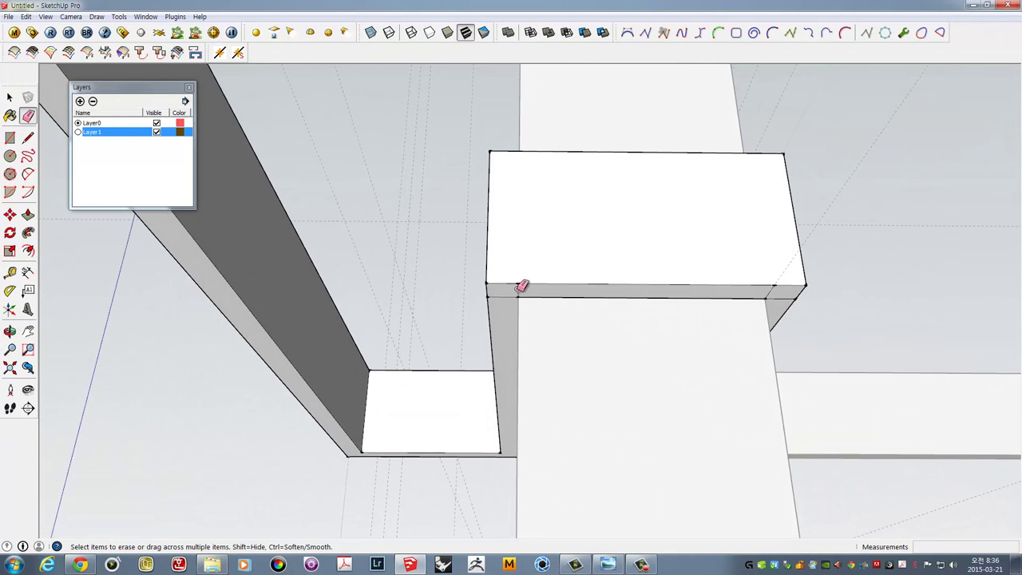
pyautogui.scroll(2, 785, 292)
pyautogui.scroll(2, 781, 293)
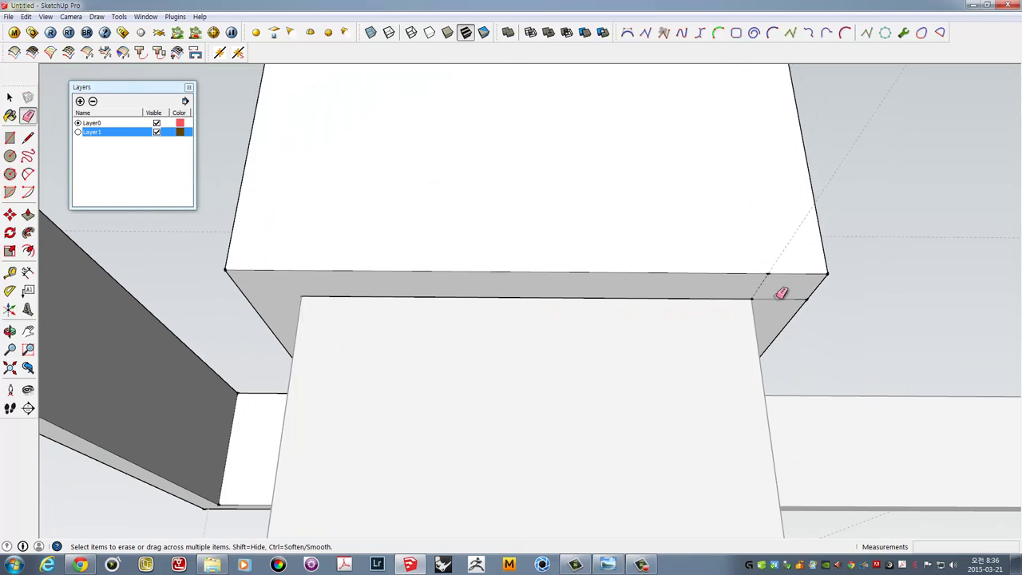
pyautogui.scroll(-2, 742, 256)
pyautogui.scroll(-2, 639, 239)
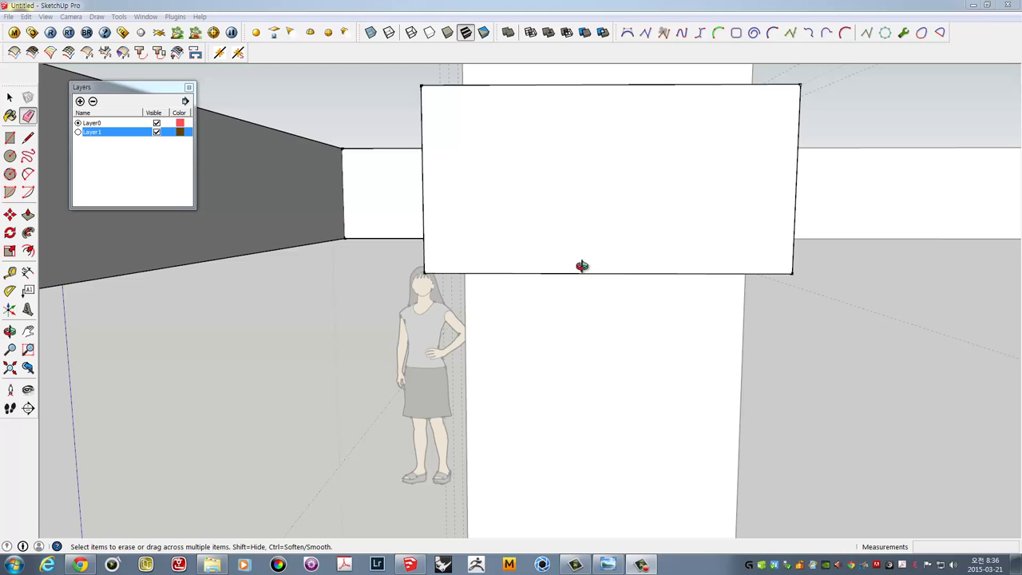
pyautogui.scroll(-2, 559, 283)
pyautogui.press('space')
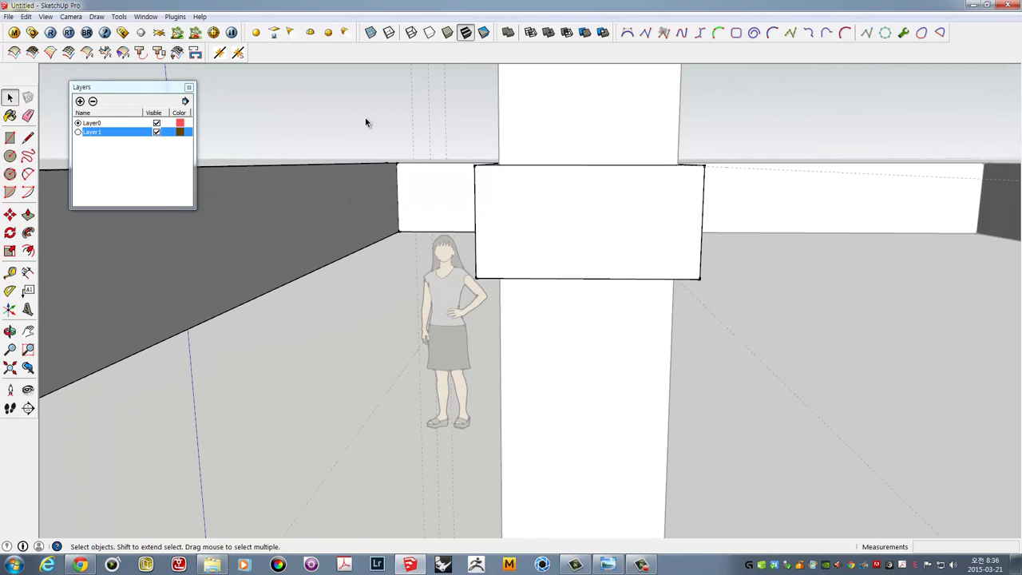
# Copy the L-shaped shelf's end edge with Move+Ctrl
pyautogui.moveTo(365, 117)
pyautogui.mouseDown(button='middle')
pyautogui.moveTo(529, 274)
pyautogui.moveTo(563, 280)
pyautogui.moveTo(779, 429)
pyautogui.moveTo(484, 255)
pyautogui.mouseUp(button='middle')
pyautogui.moveTo(637, 257)
pyautogui.mouseDown(button='middle')
pyautogui.moveTo(714, 353)
pyautogui.moveTo(455, 263)
pyautogui.moveTo(568, 388)
pyautogui.moveTo(506, 388)
pyautogui.moveTo(452, 453)
pyautogui.moveTo(463, 359)
pyautogui.mouseUp(button='middle')
pyautogui.scroll(3, 440, 349)
pyautogui.scroll(3, 443, 349)
pyautogui.click(443, 350)
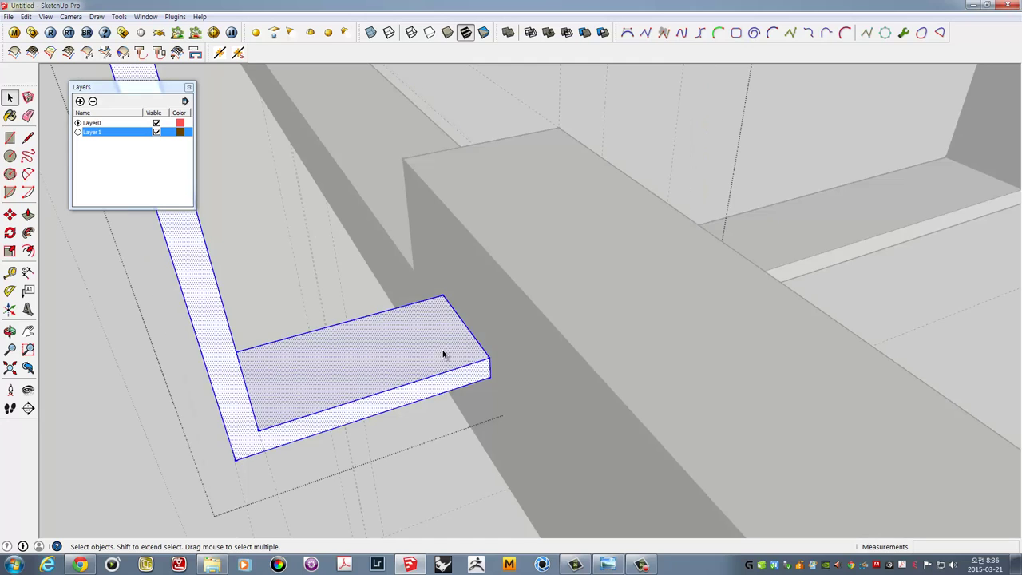
pyautogui.scroll(3, 492, 346)
pyautogui.click(493, 349)
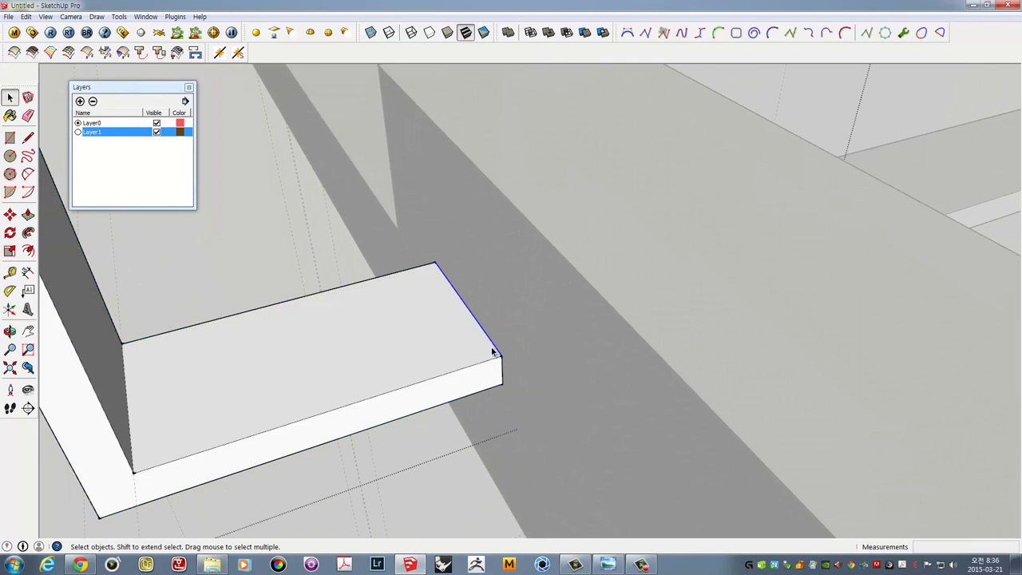
pyautogui.scroll(2, 495, 354)
pyautogui.press('m')
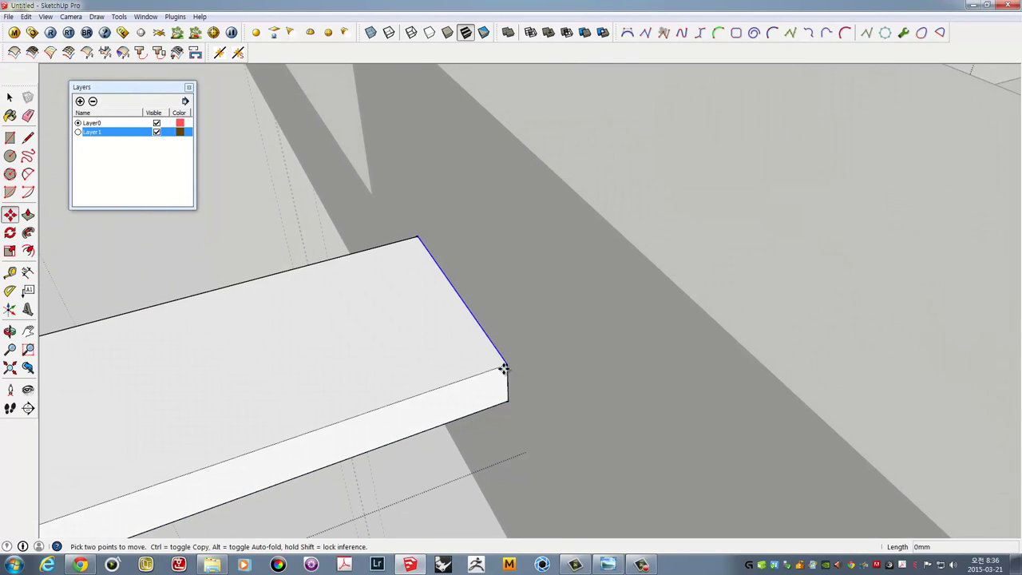
pyautogui.press('ctrl')
pyautogui.click(504, 368)
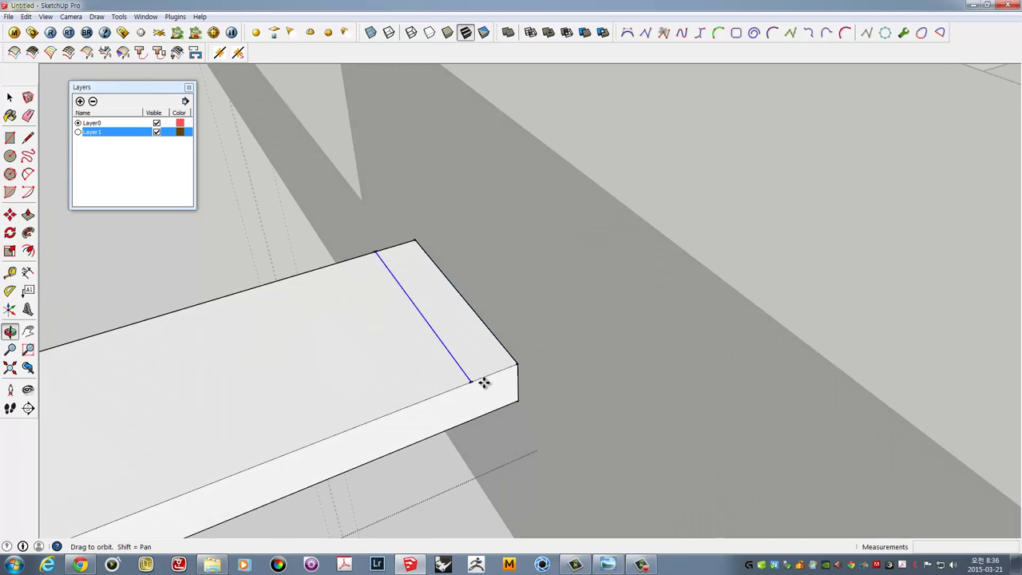
# Pull the shelf's end strip up into a block and add a 50 mm top
pyautogui.press('p')
pyautogui.moveTo(483, 365); pyautogui.dragTo(575, 191)
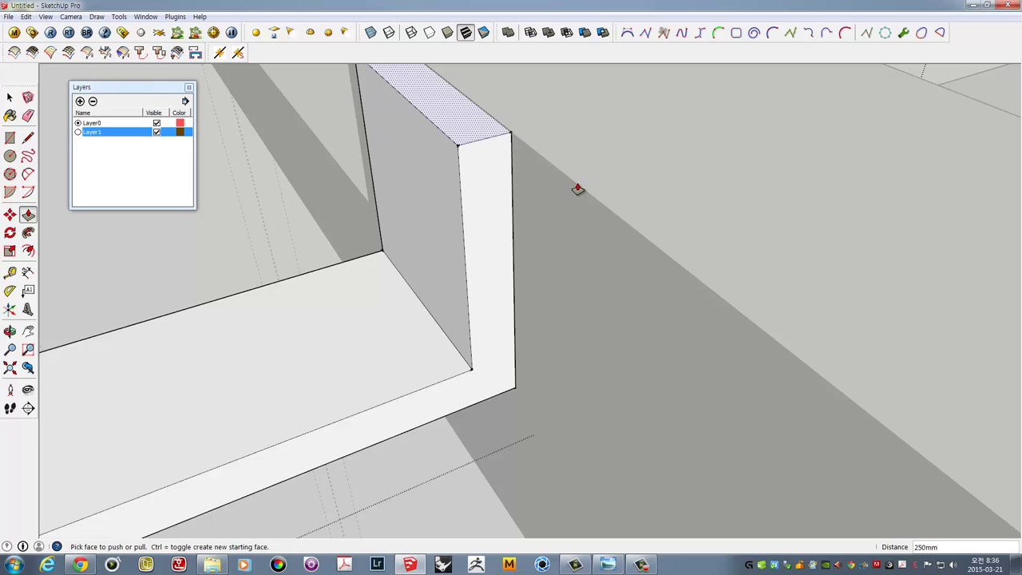
pyautogui.moveTo(575, 192); pyautogui.dragTo(524, 303, button='middle')
pyautogui.moveTo(463, 249); pyautogui.dragTo(471, 189)
pyautogui.press('ctrl')
pyautogui.press('Return')
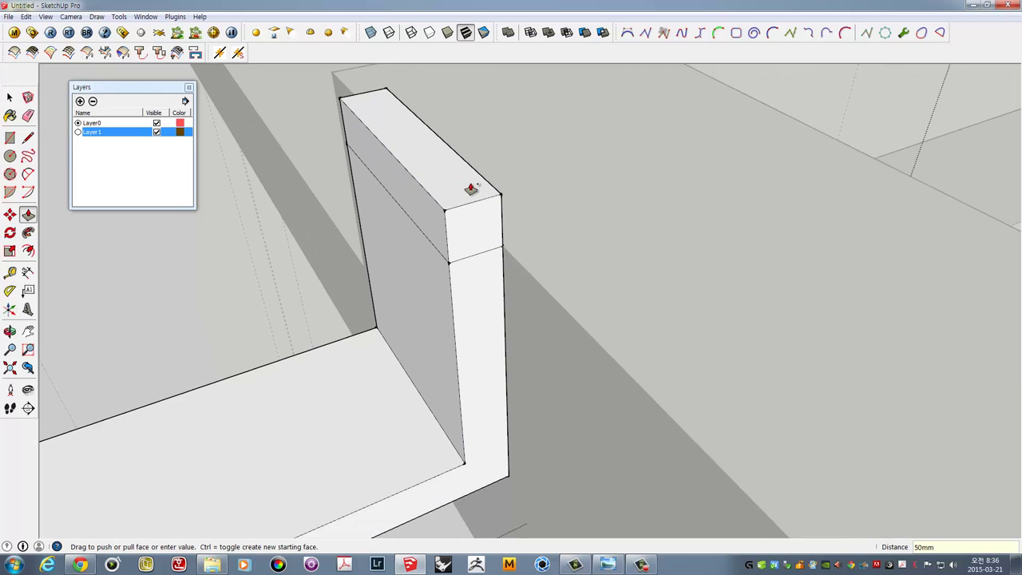
# Extend the block's end 50 mm outward, pull a leg down to the base block, and select the bench
pyautogui.moveTo(596, 190)
pyautogui.mouseDown(button='middle')
pyautogui.moveTo(281, 200)
pyautogui.moveTo(306, 141)
pyautogui.mouseUp(button='middle')
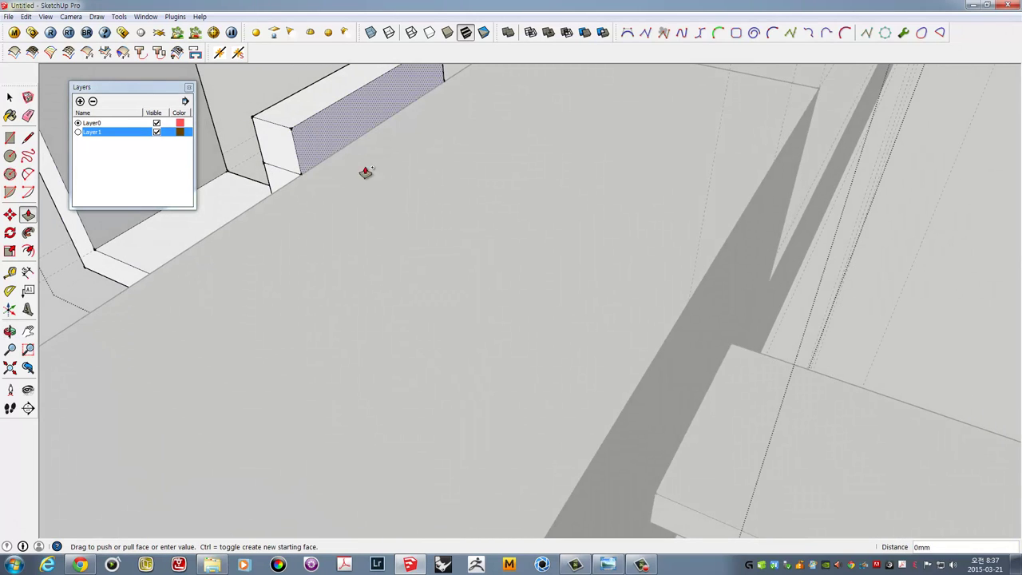
pyautogui.moveTo(364, 173)
pyautogui.mouseDown(button='middle')
pyautogui.moveTo(621, 338)
pyautogui.moveTo(677, 309)
pyautogui.moveTo(678, 222)
pyautogui.mouseUp(button='middle')
pyautogui.moveTo(678, 221); pyautogui.dragTo(701, 238)
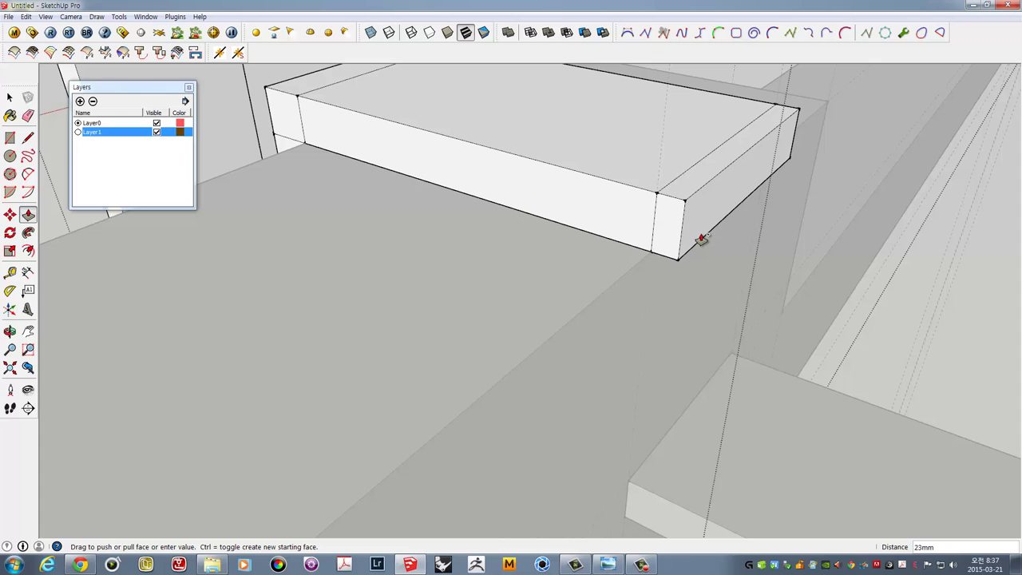
pyautogui.write('50')
pyautogui.press('Return')
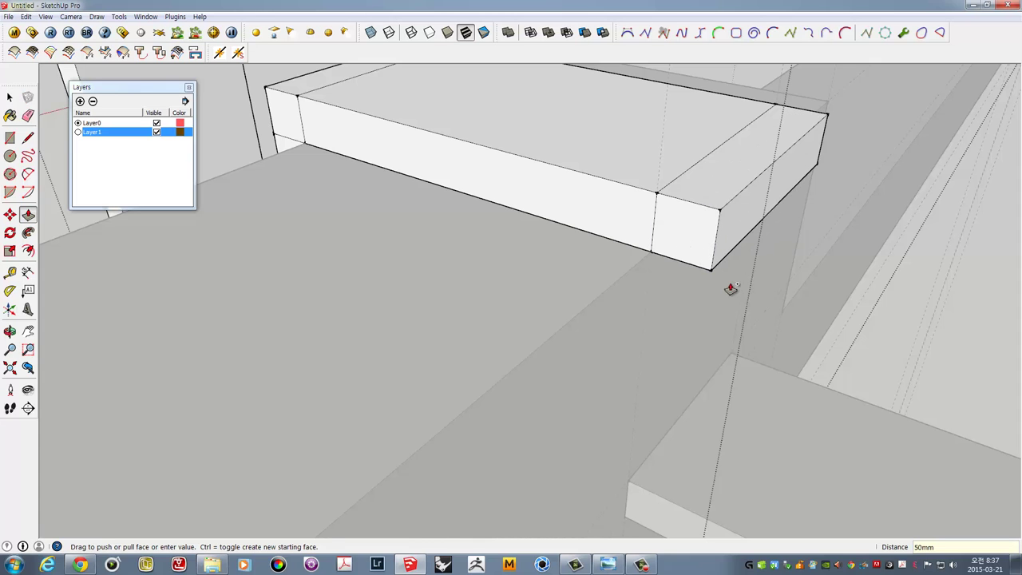
pyautogui.moveTo(731, 288)
pyautogui.mouseDown(button='middle')
pyautogui.moveTo(762, 159)
pyautogui.moveTo(734, 100)
pyautogui.mouseUp(button='middle')
pyautogui.moveTo(731, 110); pyautogui.dragTo(699, 369)
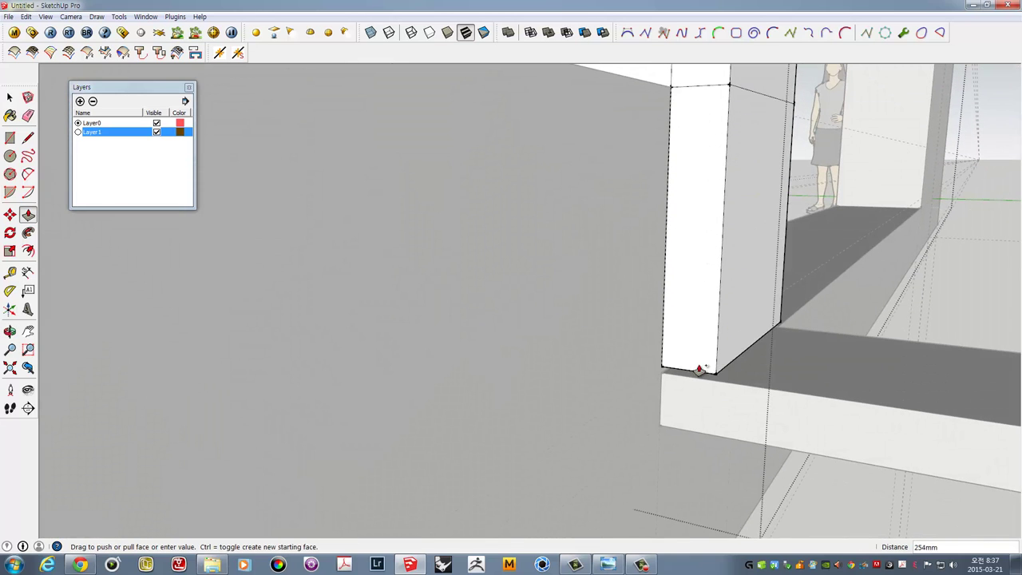
pyautogui.moveTo(668, 380)
pyautogui.mouseDown(button='middle')
pyautogui.moveTo(702, 324)
pyautogui.moveTo(712, 263)
pyautogui.moveTo(612, 144)
pyautogui.mouseUp(button='middle')
pyautogui.press('space')
pyautogui.tripleClick(610, 143)
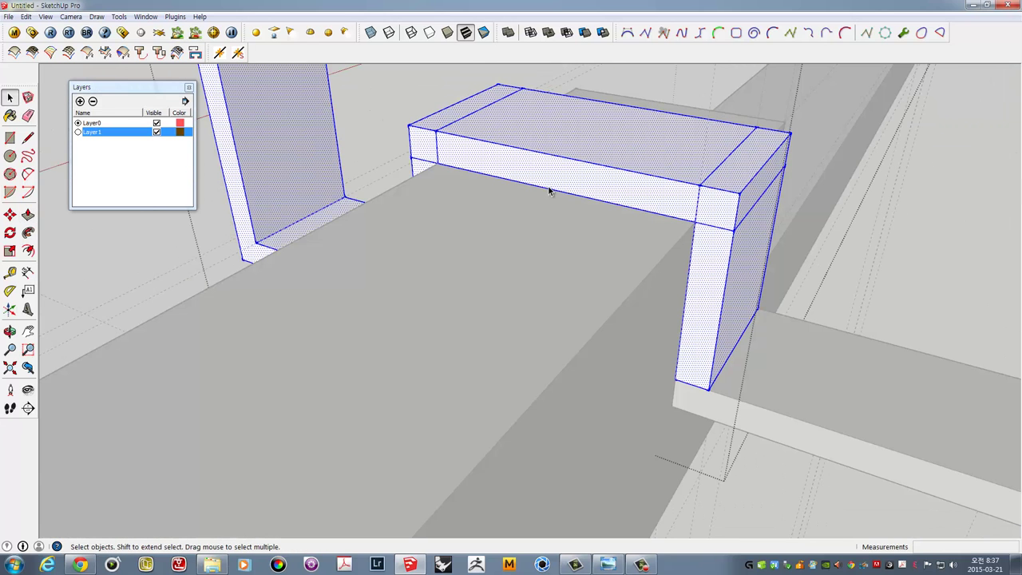
# Erase the seam edges at the bench-end frame's corners, leaving one continuous bent strip
pyautogui.scroll(-2, 636, 264)
pyautogui.moveTo(555, 195); pyautogui.dragTo(566, 200, button='middle')
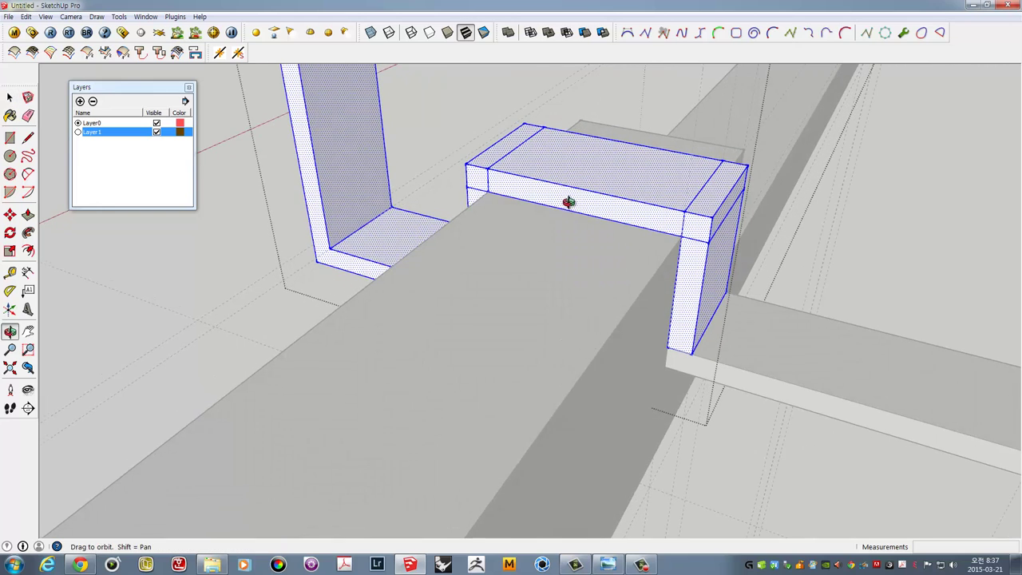
pyautogui.press('e')
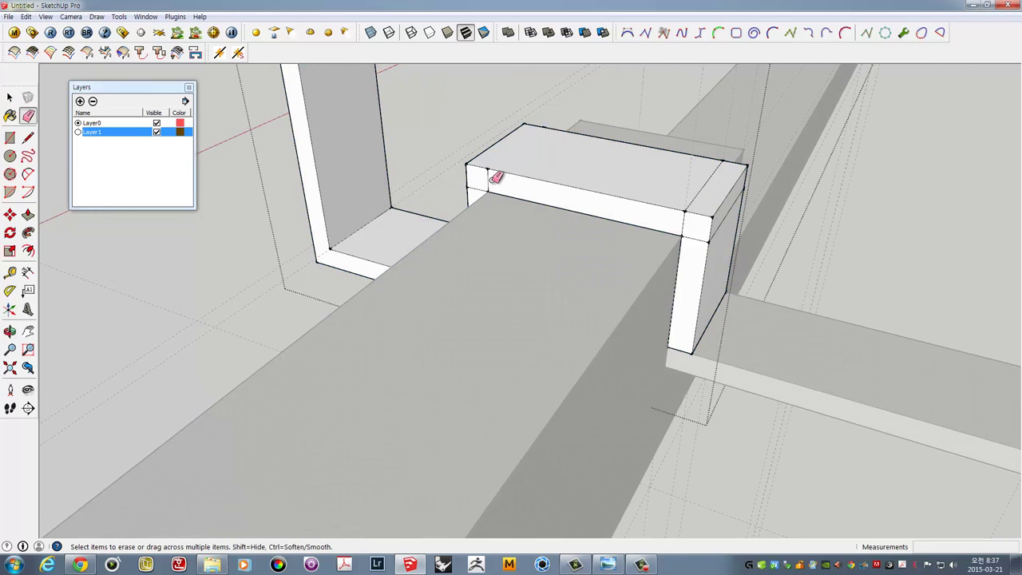
pyautogui.scroll(2, 731, 237)
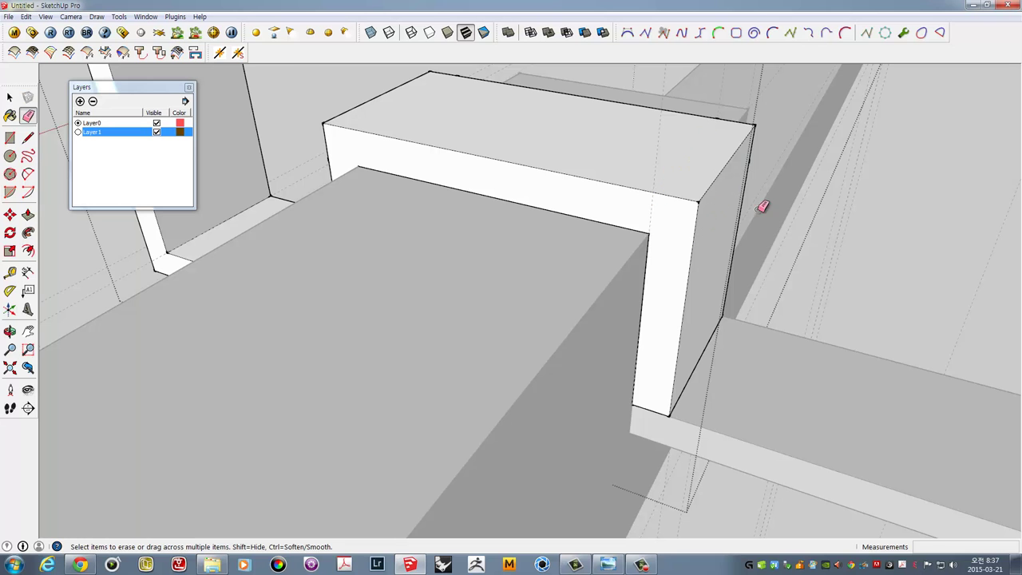
pyautogui.moveTo(762, 207)
pyautogui.mouseDown(button='middle')
pyautogui.moveTo(255, 187)
pyautogui.moveTo(528, 220)
pyautogui.mouseUp(button='middle')
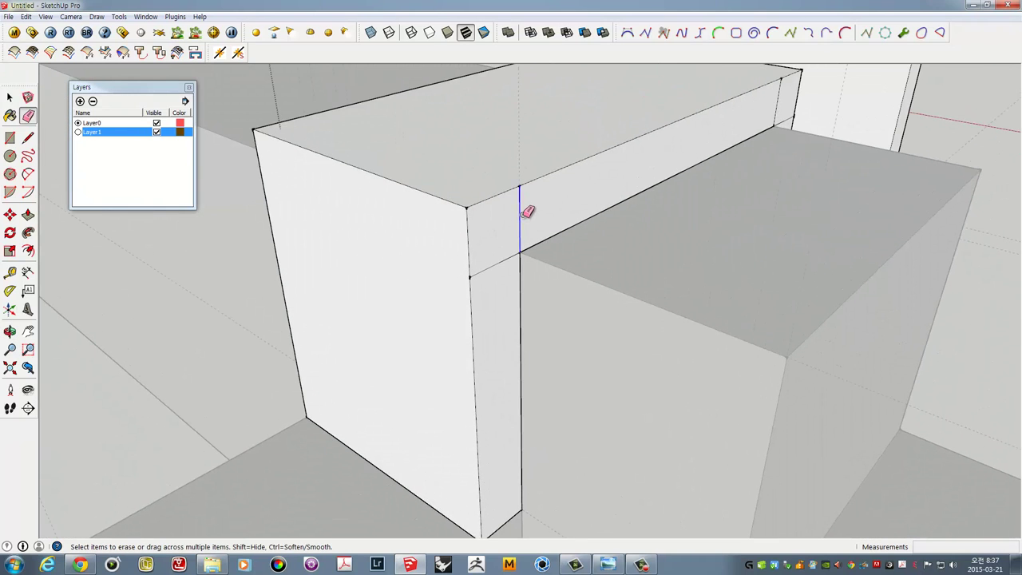
pyautogui.moveTo(494, 271)
pyautogui.mouseDown(button='middle')
pyautogui.moveTo(663, 296)
pyautogui.moveTo(561, 242)
pyautogui.moveTo(373, 223)
pyautogui.mouseUp(button='middle')
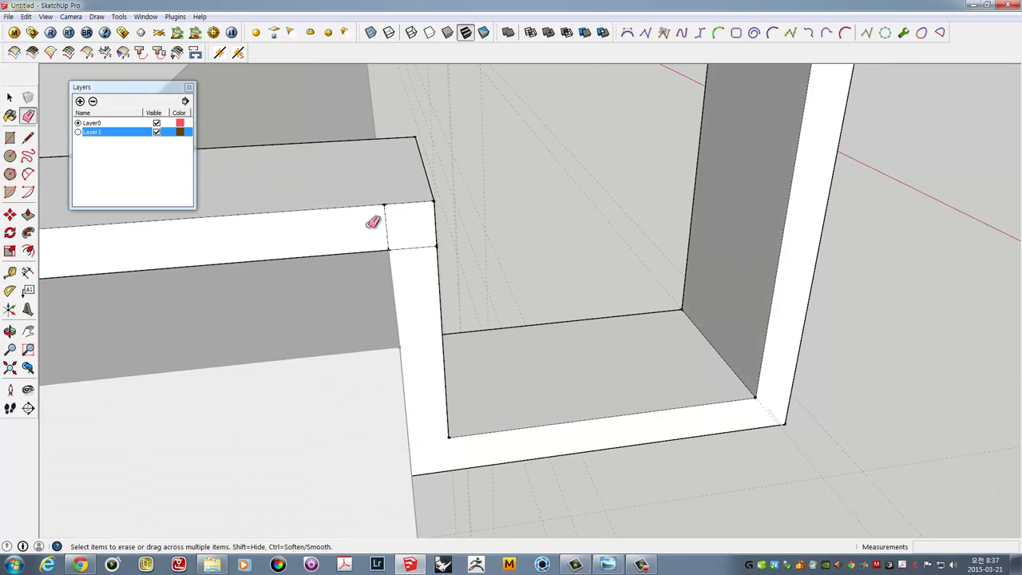
pyautogui.moveTo(420, 253)
pyautogui.mouseDown(button='middle')
pyautogui.moveTo(502, 228)
pyautogui.moveTo(389, 202)
pyautogui.moveTo(572, 292)
pyautogui.moveTo(1003, 349)
pyautogui.moveTo(796, 306)
pyautogui.moveTo(454, 134)
pyautogui.moveTo(566, 219)
pyautogui.moveTo(612, 221)
pyautogui.moveTo(407, 253)
pyautogui.moveTo(470, 235)
pyautogui.mouseUp(button='middle')
pyautogui.press('space')
# Select the left and right canopy frames and make them one group
pyautogui.moveTo(539, 312)
pyautogui.mouseDown(button='middle')
pyautogui.moveTo(561, 338)
pyautogui.moveTo(474, 290)
pyautogui.moveTo(463, 297)
pyautogui.mouseUp(button='middle')
pyautogui.click(403, 249)
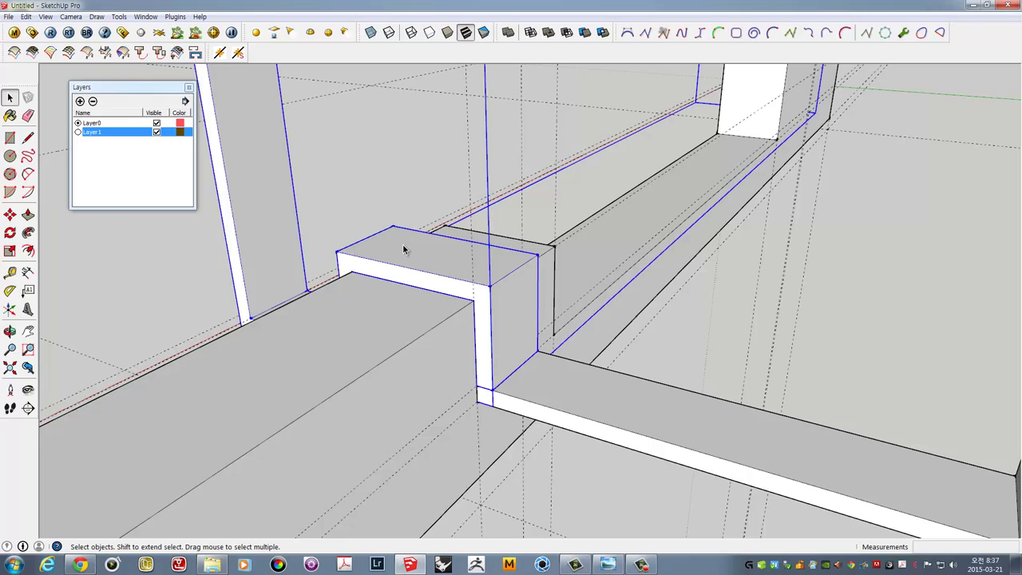
pyautogui.scroll(-3, 404, 247)
pyautogui.moveTo(479, 320)
pyautogui.mouseDown(button='middle')
pyautogui.moveTo(536, 354)
pyautogui.moveTo(597, 330)
pyautogui.moveTo(653, 339)
pyautogui.moveTo(267, 306)
pyautogui.mouseUp(button='middle')
pyautogui.scroll(-3, 537, 359)
pyautogui.scroll(-2, 537, 358)
pyautogui.scroll(5, 597, 330)
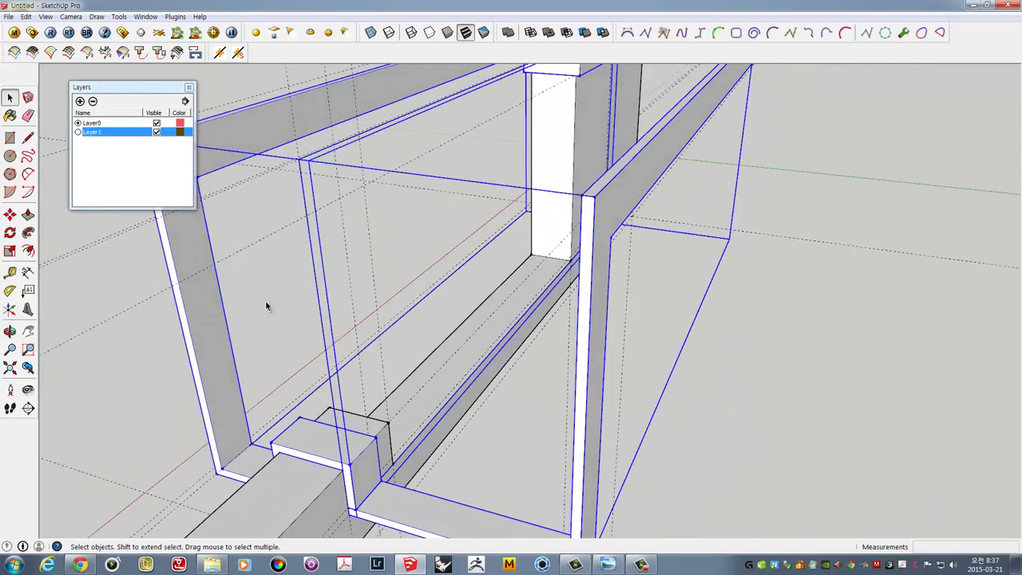
pyautogui.moveTo(210, 338); pyautogui.dragTo(437, 441, button='middle')
pyautogui.click(438, 461)
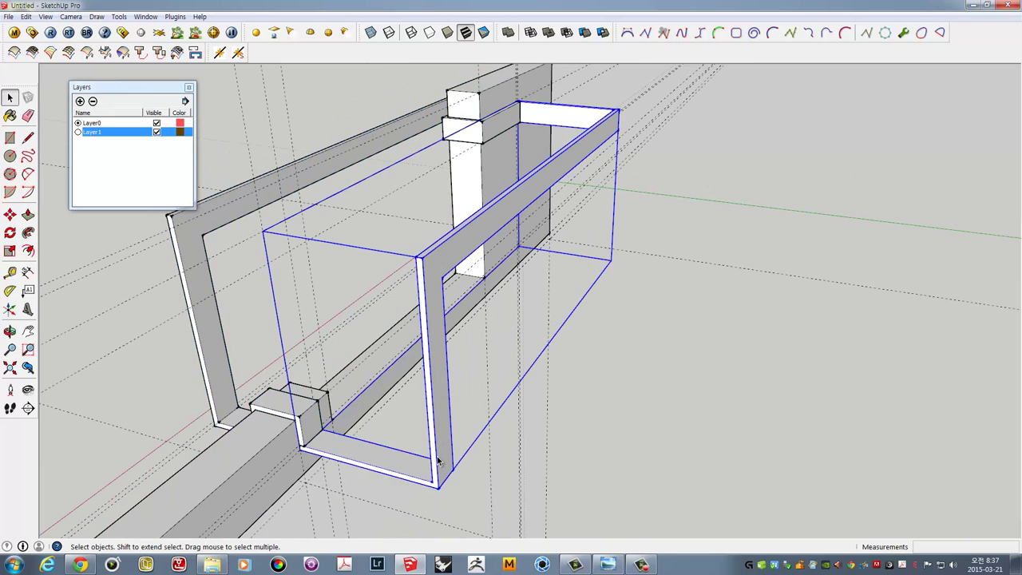
pyautogui.keyDown('shift'); pyautogui.moveTo(404, 330); pyautogui.dragTo(414, 283, button='middle'); pyautogui.keyUp('shift')
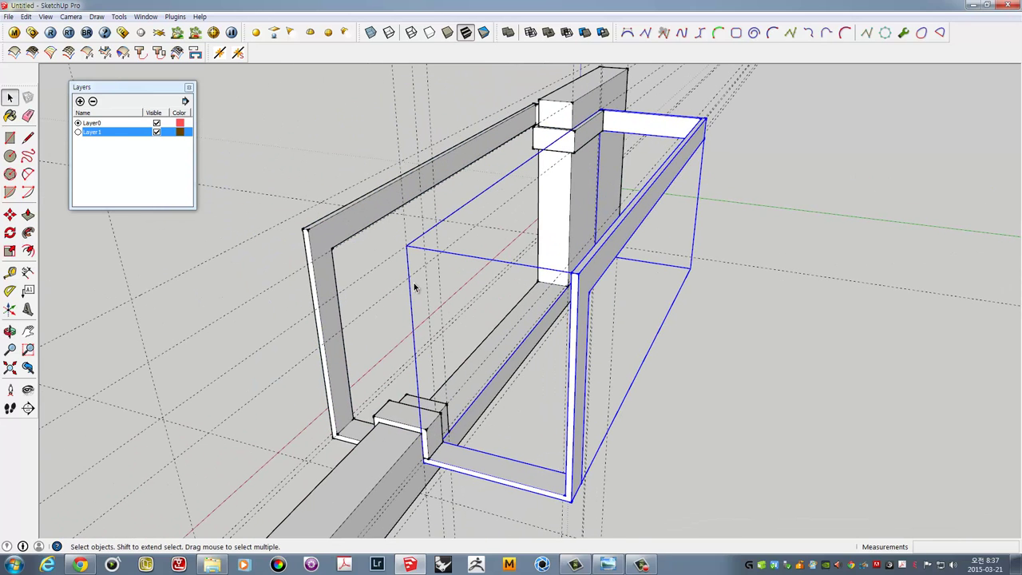
pyautogui.keyDown('shift'); pyautogui.click(324, 239); pyautogui.keyUp('shift')
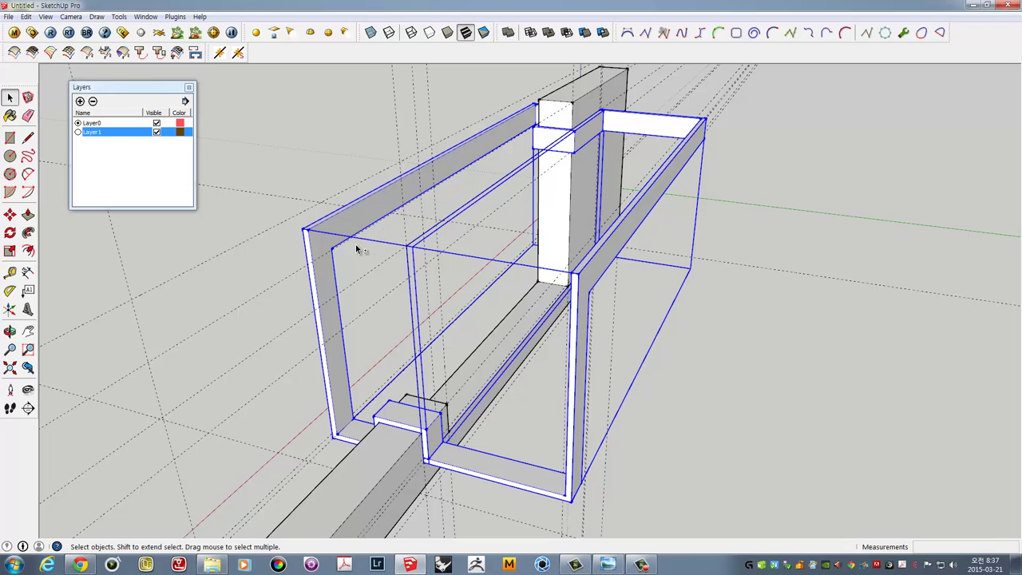
pyautogui.rightClick(320, 235)
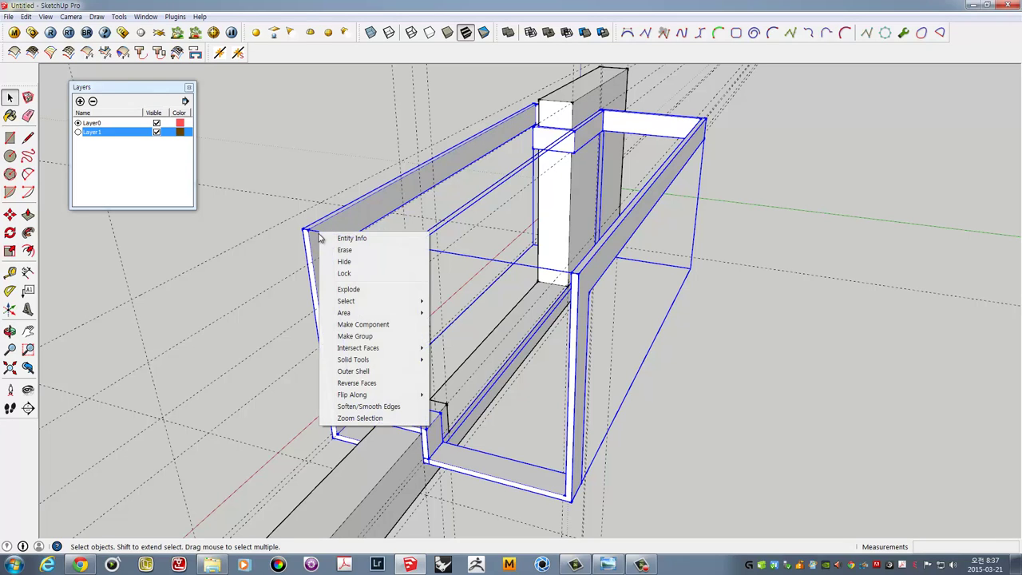
pyautogui.click(350, 340)
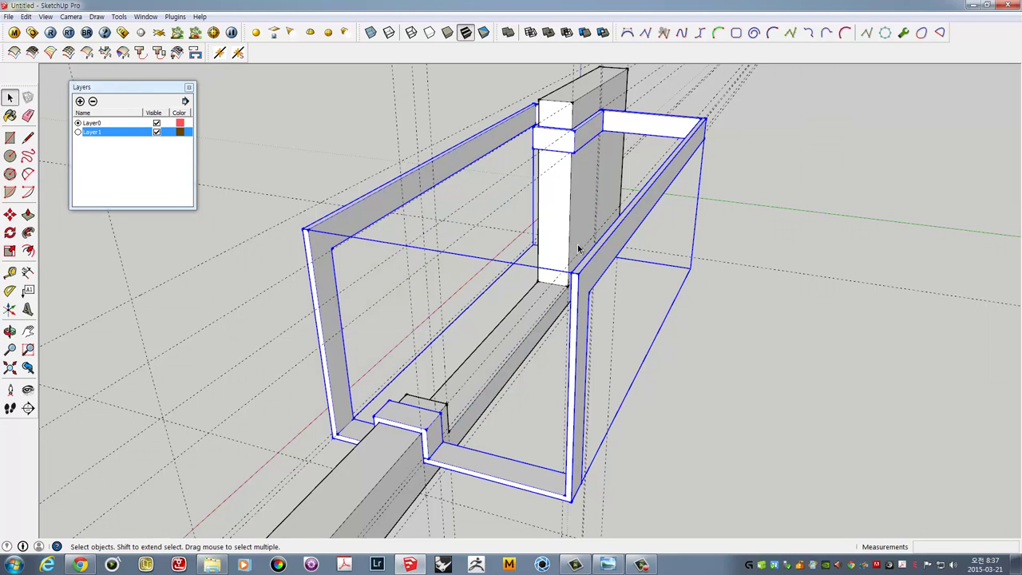
# Inside the new group, select everything and explode the inner frame groups
pyautogui.doubleClick(332, 232)
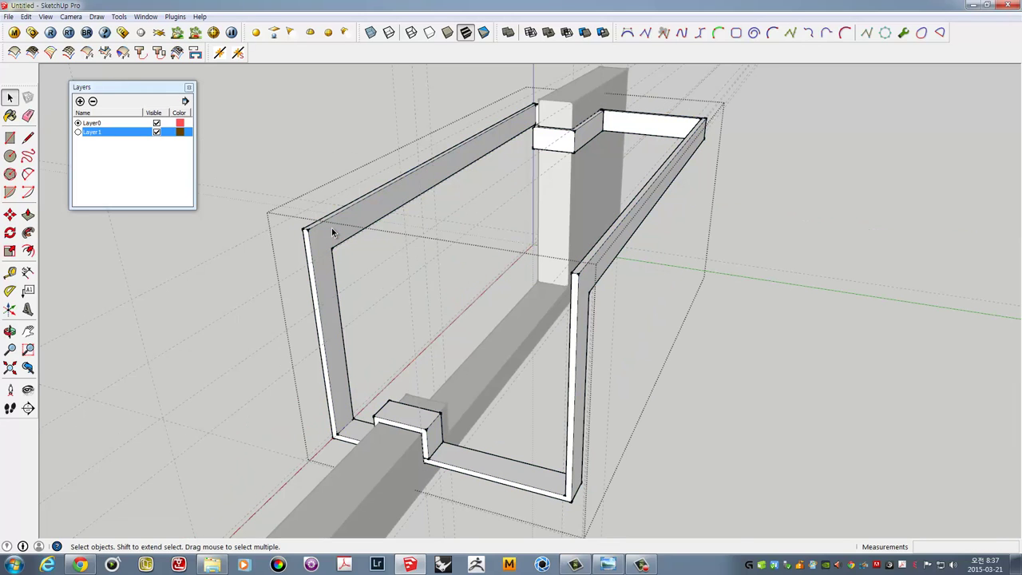
pyautogui.tripleClick(333, 231)
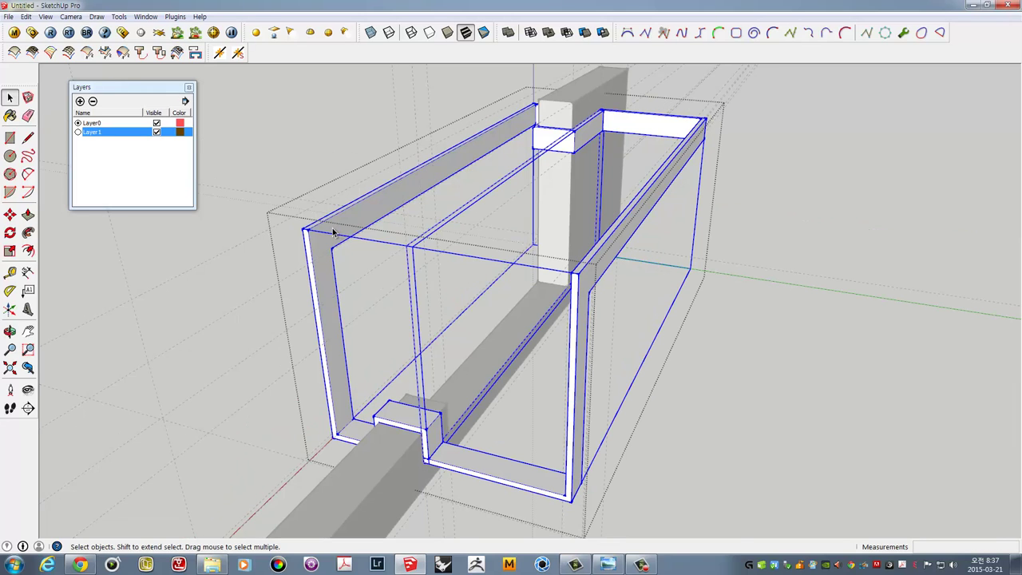
pyautogui.rightClick(333, 231)
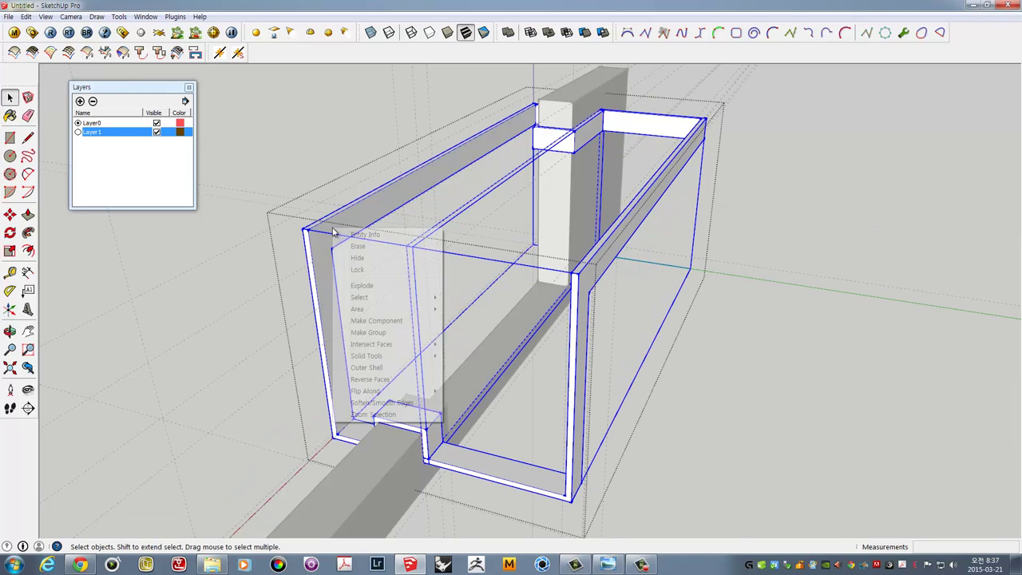
pyautogui.click(363, 286)
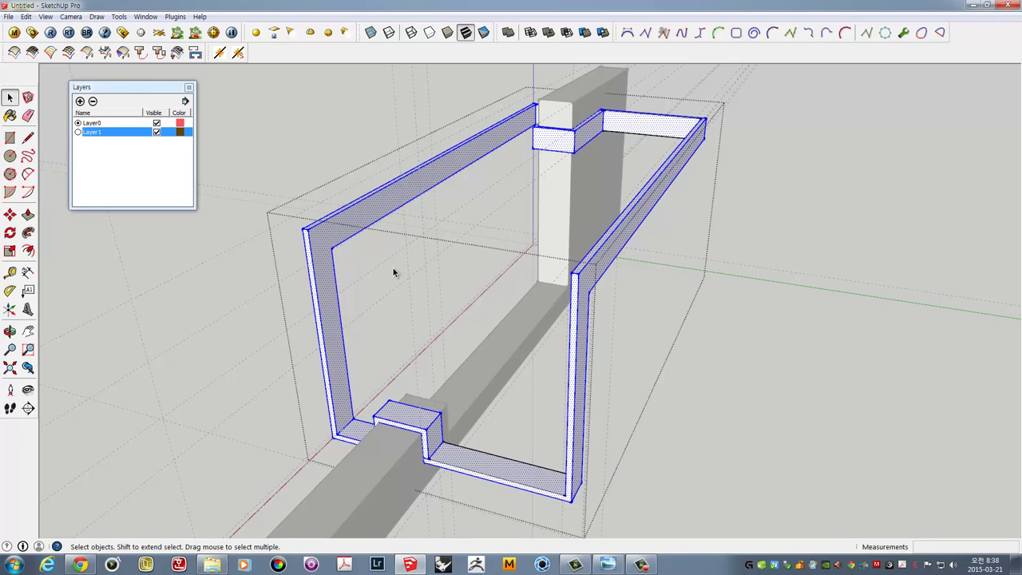
pyautogui.scroll(3, 392, 450)
pyautogui.moveTo(392, 450)
pyautogui.mouseDown(button='middle')
pyautogui.moveTo(470, 373)
pyautogui.moveTo(440, 454)
pyautogui.mouseUp(button='middle')
pyautogui.scroll(3, 440, 455)
pyautogui.click(443, 456)
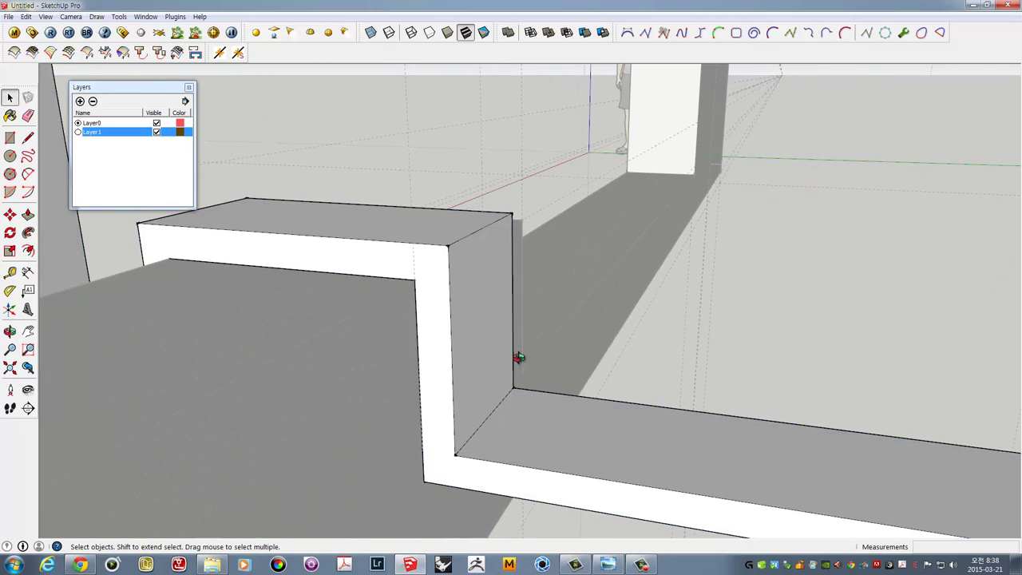
pyautogui.moveTo(516, 354); pyautogui.dragTo(370, 484, button='middle')
pyautogui.scroll(3, 421, 403)
pyautogui.scroll(-3, 421, 403)
pyautogui.moveTo(575, 433); pyautogui.dragTo(297, 388, button='middle')
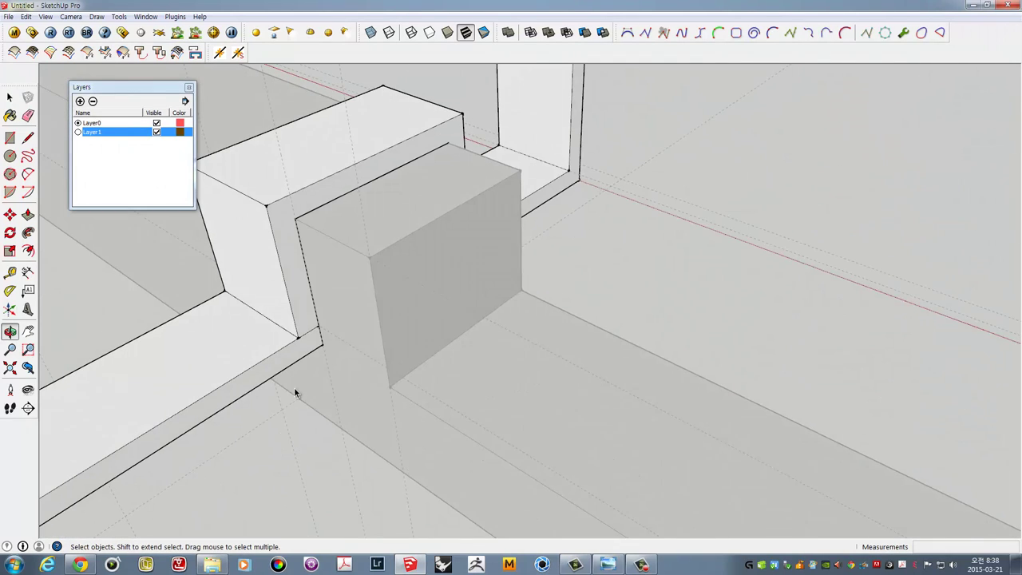
pyautogui.scroll(2, 311, 338)
pyautogui.scroll(-2, 309, 328)
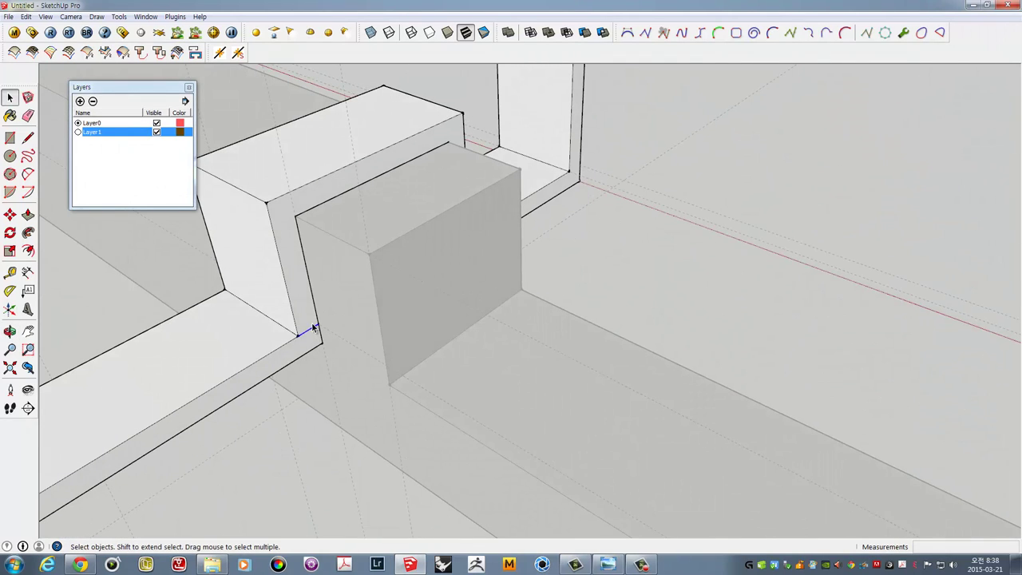
pyautogui.scroll(-2, 309, 328)
pyautogui.scroll(5, 314, 322)
pyautogui.scroll(-2, 315, 321)
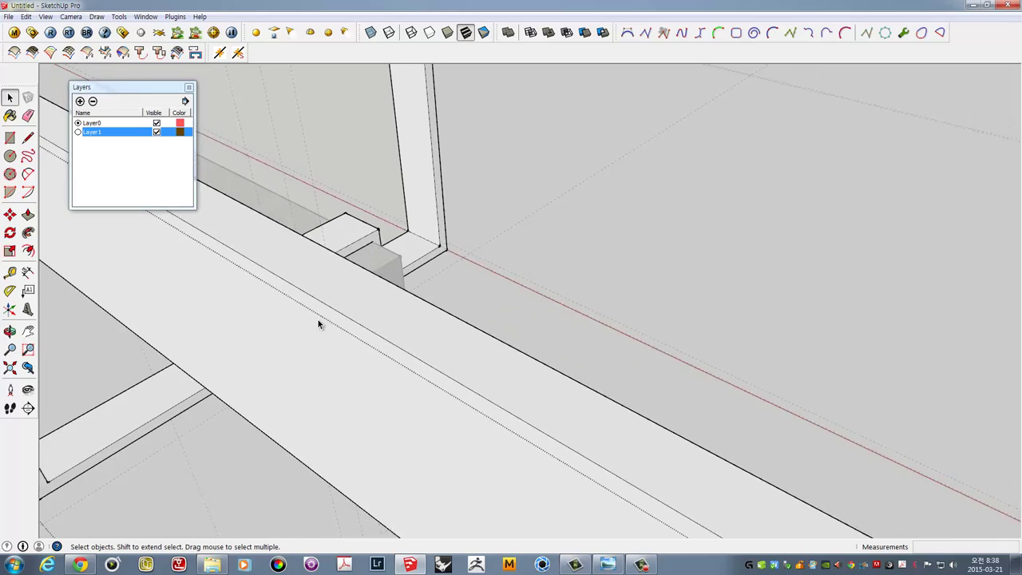
pyautogui.scroll(-2, 317, 319)
pyautogui.scroll(-2, 321, 322)
pyautogui.moveTo(333, 327)
pyautogui.mouseDown(button='middle')
pyautogui.moveTo(676, 328)
pyautogui.moveTo(395, 296)
pyautogui.moveTo(634, 347)
pyautogui.moveTo(527, 299)
pyautogui.moveTo(561, 323)
pyautogui.moveTo(556, 305)
pyautogui.moveTo(545, 335)
pyautogui.moveTo(570, 369)
pyautogui.moveTo(634, 244)
pyautogui.moveTo(568, 426)
pyautogui.moveTo(612, 235)
pyautogui.moveTo(575, 352)
pyautogui.mouseUp(button='middle')
pyautogui.scroll(2, 556, 306)
pyautogui.scroll(1, 555, 309)
pyautogui.press('e')
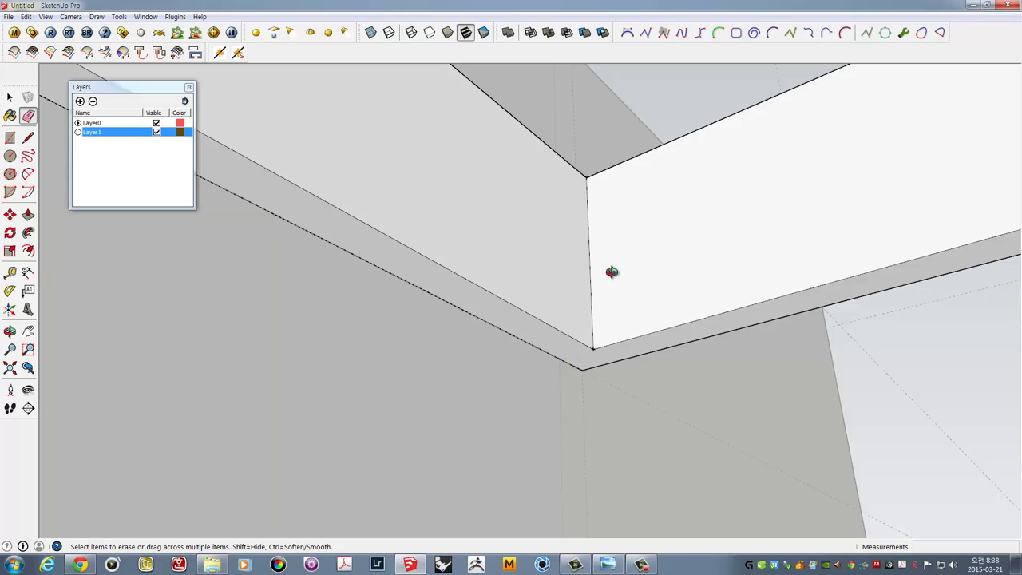
pyautogui.moveTo(610, 272)
pyautogui.mouseDown(button='middle')
pyautogui.moveTo(575, 424)
pyautogui.moveTo(547, 360)
pyautogui.moveTo(614, 265)
pyautogui.moveTo(579, 319)
pyautogui.moveTo(554, 319)
pyautogui.moveTo(660, 299)
pyautogui.mouseUp(button='middle')
pyautogui.press('space')
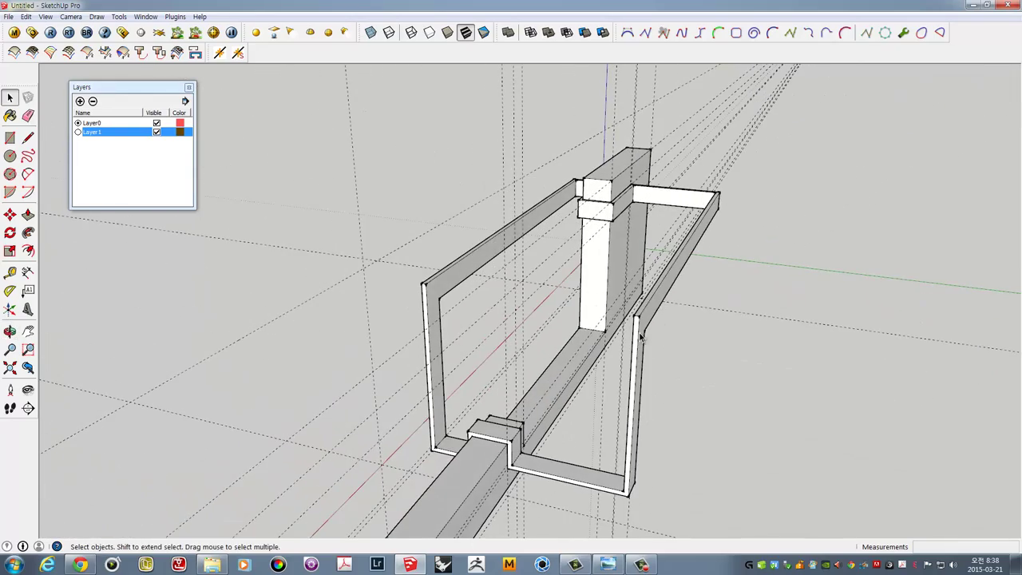
pyautogui.moveTo(641, 337)
pyautogui.mouseDown(button='middle')
pyautogui.moveTo(769, 303)
pyautogui.moveTo(594, 306)
pyautogui.moveTo(783, 308)
pyautogui.moveTo(786, 324)
pyautogui.moveTo(775, 329)
pyautogui.moveTo(662, 243)
pyautogui.moveTo(650, 255)
pyautogui.moveTo(360, 238)
pyautogui.moveTo(540, 247)
pyautogui.moveTo(321, 269)
pyautogui.moveTo(514, 269)
pyautogui.moveTo(615, 292)
pyautogui.moveTo(342, 319)
pyautogui.moveTo(586, 385)
pyautogui.moveTo(525, 297)
pyautogui.moveTo(518, 224)
pyautogui.moveTo(535, 200)
pyautogui.moveTo(497, 257)
pyautogui.moveTo(564, 206)
pyautogui.moveTo(689, 169)
pyautogui.moveTo(732, 210)
pyautogui.moveTo(503, 281)
pyautogui.moveTo(541, 242)
pyautogui.moveTo(445, 257)
pyautogui.mouseUp(button='middle')
pyautogui.scroll(3, 663, 243)
pyautogui.scroll(2, 520, 268)
pyautogui.scroll(2, 519, 268)
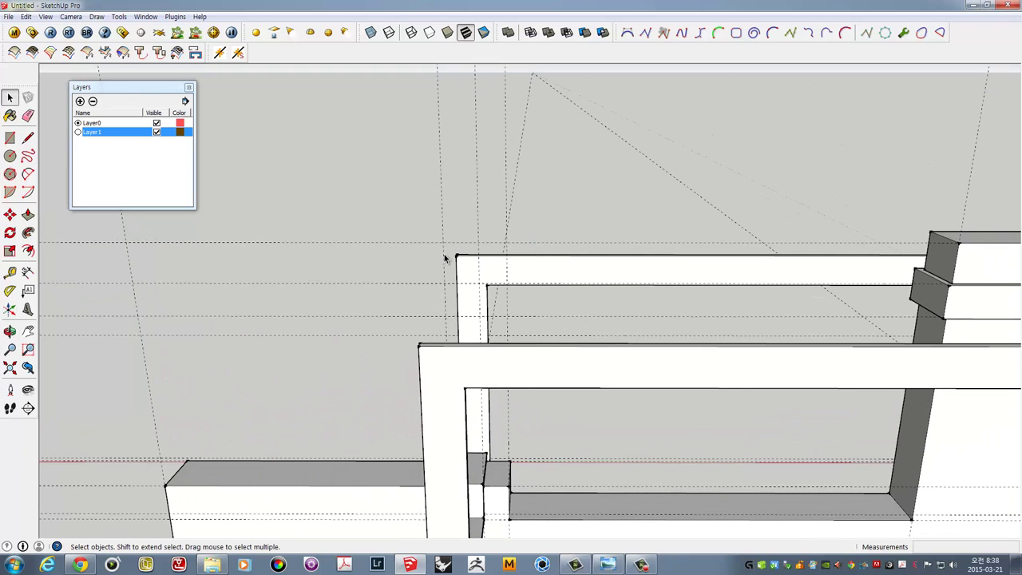
# Turn on Hidden Geometry and unhide the elevation image plane behind the canopy frames
pyautogui.click(45, 16)
pyautogui.click(33, 58)
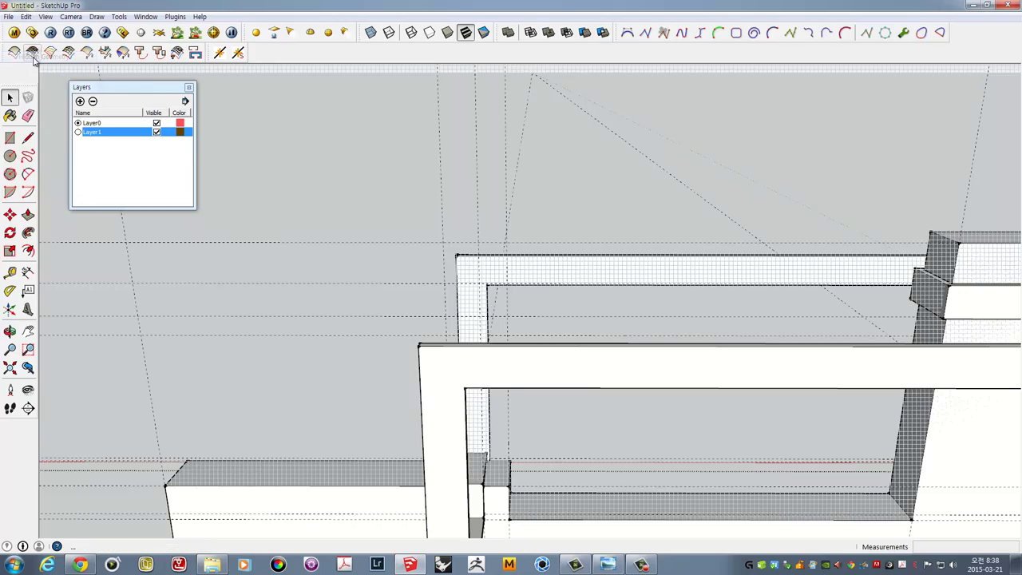
pyautogui.moveTo(383, 224); pyautogui.dragTo(310, 152, button='middle')
pyautogui.rightClick(310, 156)
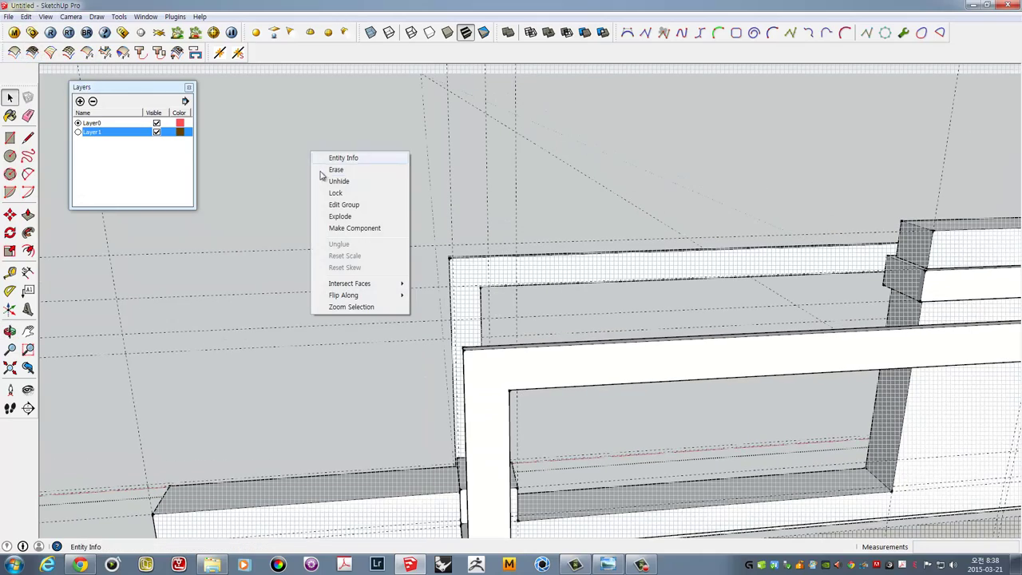
pyautogui.click(329, 184)
pyautogui.moveTo(333, 196); pyautogui.dragTo(971, 250, button='middle')
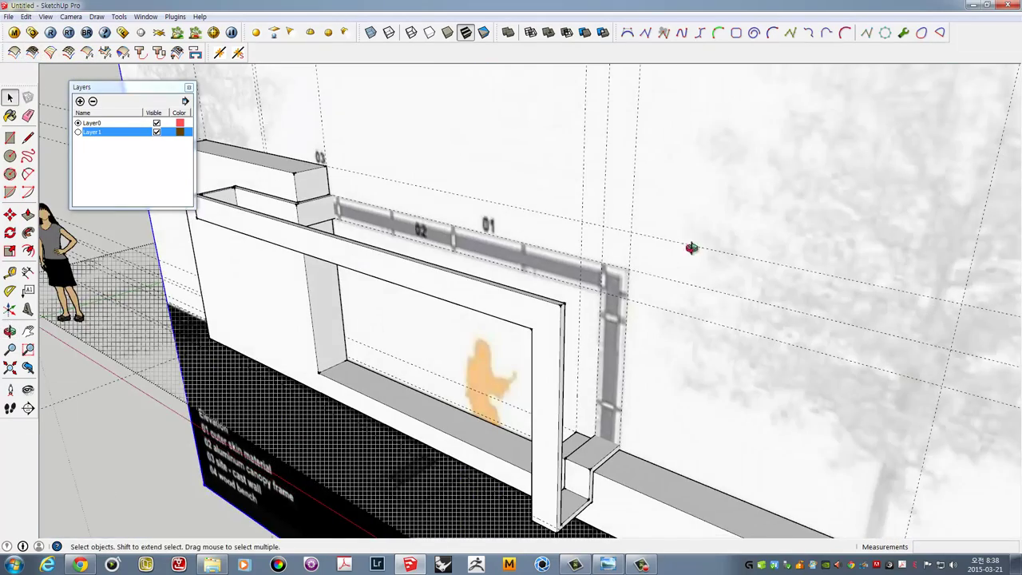
pyautogui.moveTo(591, 280)
pyautogui.mouseDown(button='middle')
pyautogui.moveTo(612, 299)
pyautogui.moveTo(562, 299)
pyautogui.mouseUp(button='middle')
pyautogui.scroll(2, 562, 299)
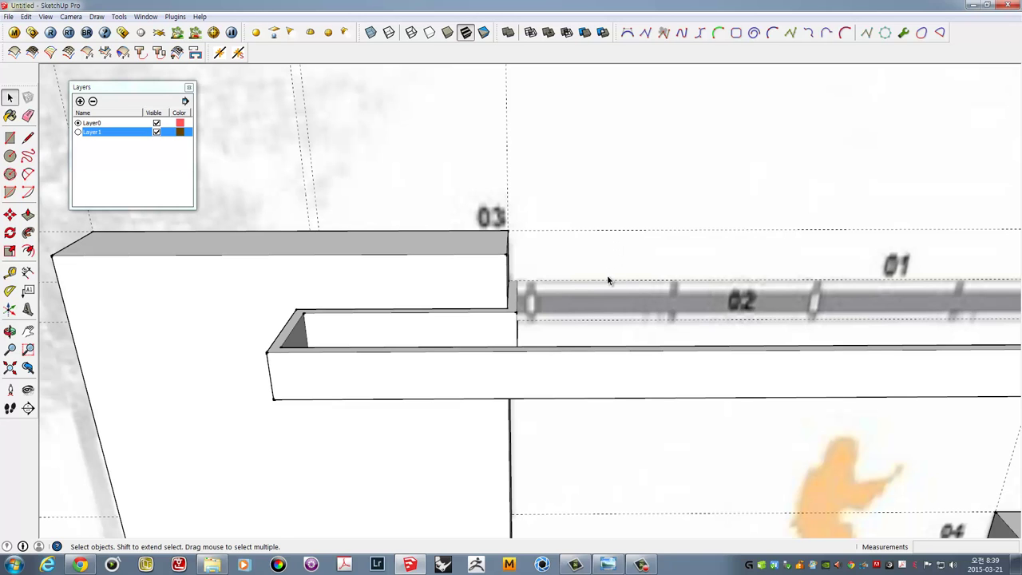
# Place vertical guides 50 mm, 50 mm and 40 mm out from the box corner beside the rail
pyautogui.moveTo(606, 279); pyautogui.dragTo(523, 288, button='middle')
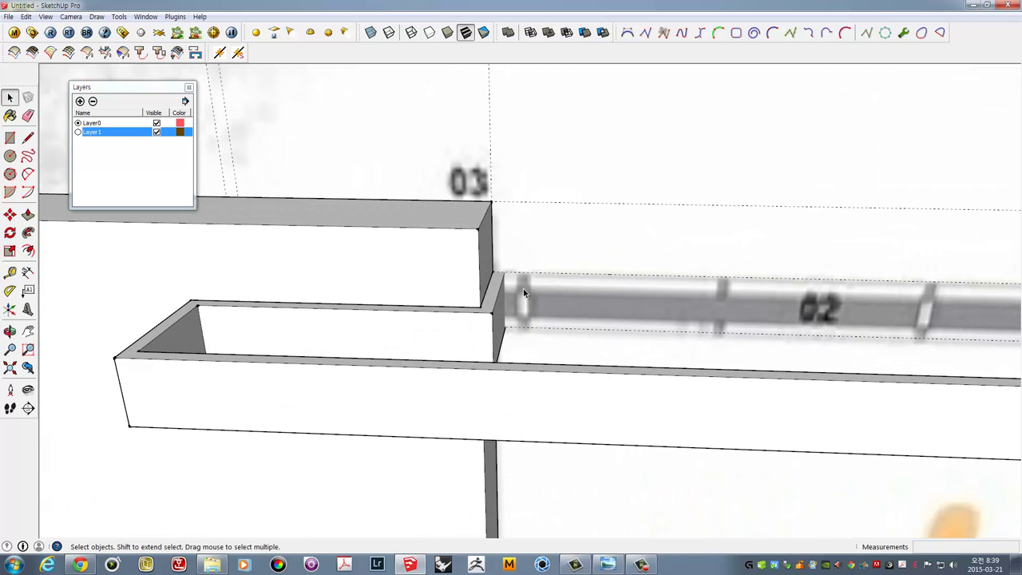
pyautogui.scroll(2, 511, 284)
pyautogui.click(9, 137)
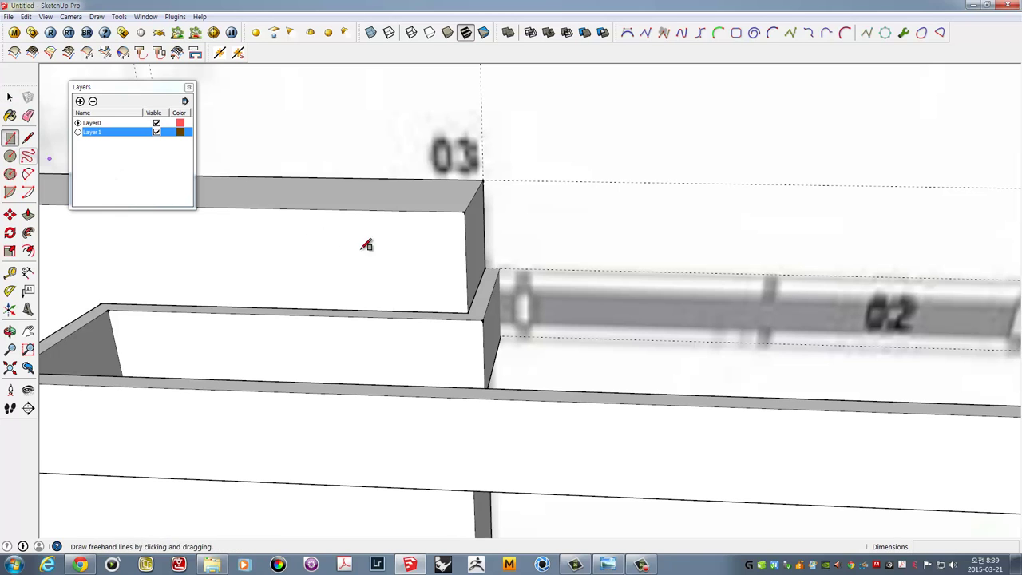
pyautogui.scroll(2, 534, 275)
pyautogui.scroll(2, 540, 251)
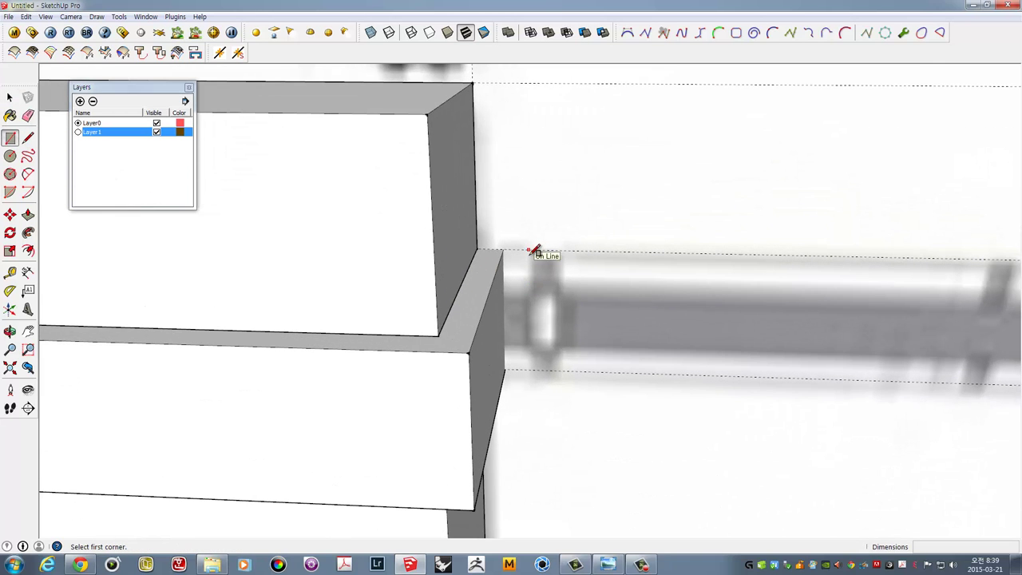
pyautogui.moveTo(535, 254)
pyautogui.keyDown('shift'); pyautogui.mouseDown(button='middle')
pyautogui.moveTo(534, 279)
pyautogui.moveTo(506, 283)
pyautogui.mouseUp(button='middle'); pyautogui.keyUp('shift')
pyautogui.press('t')
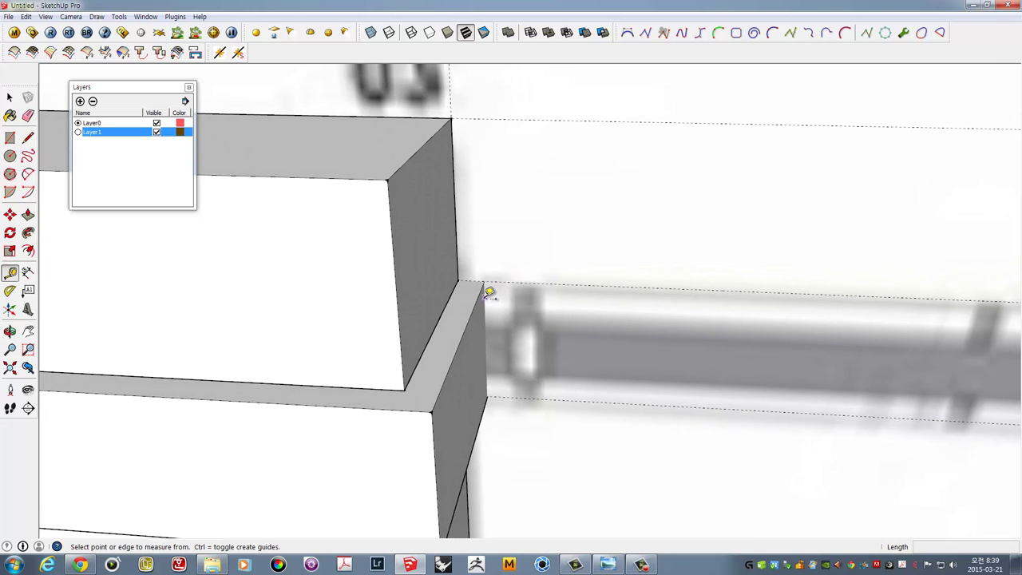
pyautogui.click(458, 247)
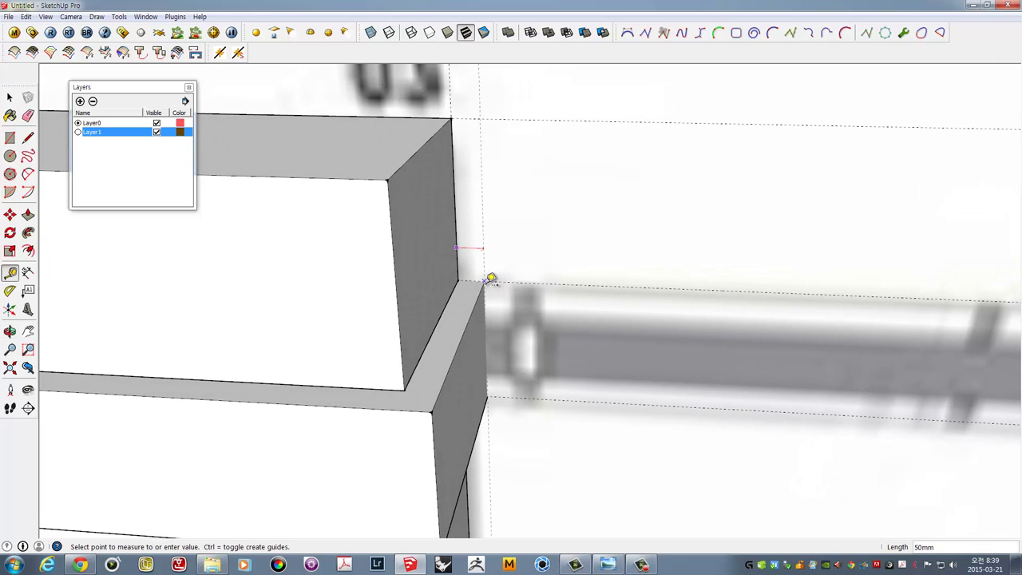
pyautogui.click(491, 278)
pyautogui.click(484, 262)
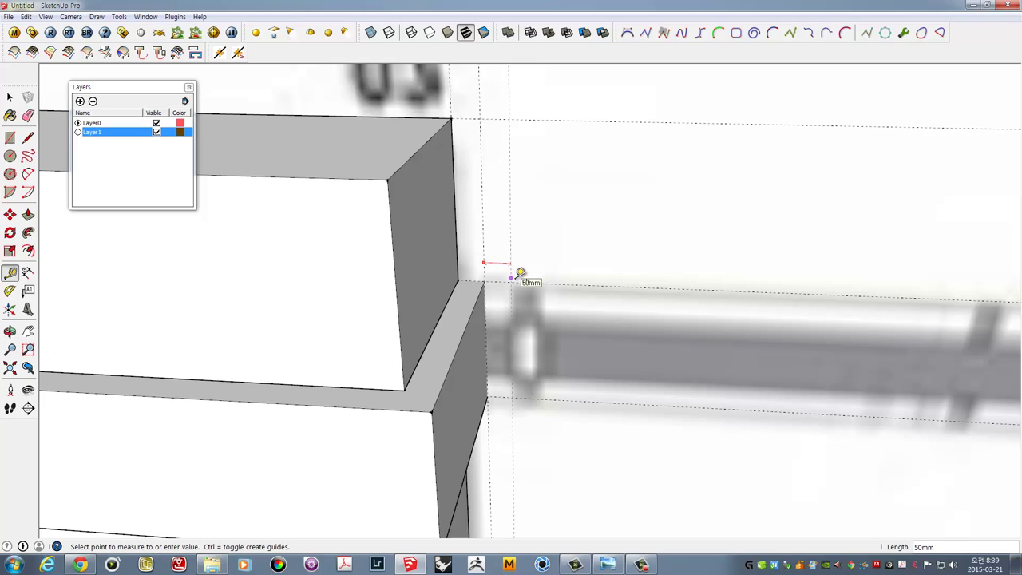
pyautogui.click(511, 277)
pyautogui.click(510, 268)
pyautogui.write('40')
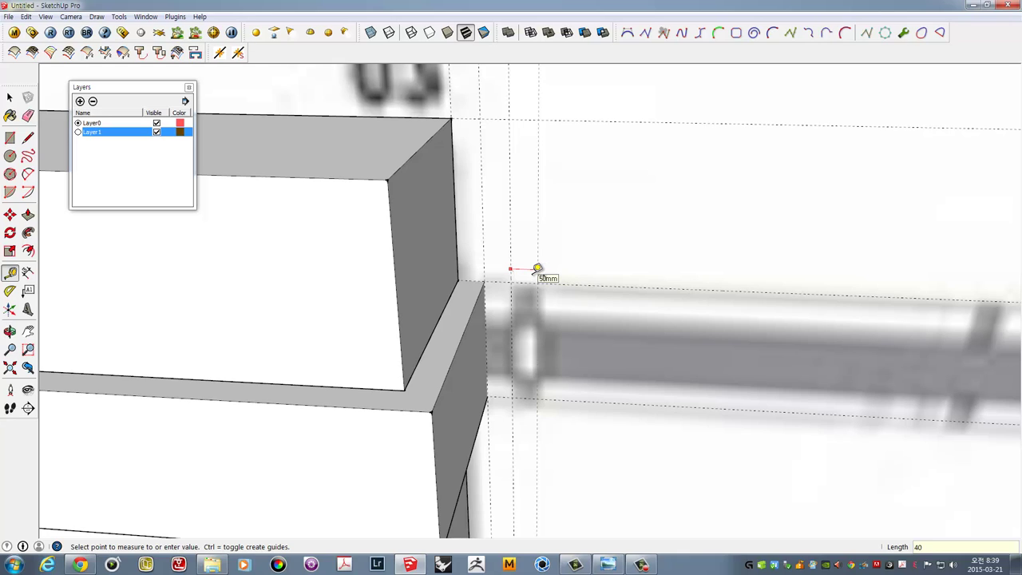
pyautogui.press('Return')
# Draw a 40 mm by 250 mm rectangle between the guides on the rail
pyautogui.click(9, 137)
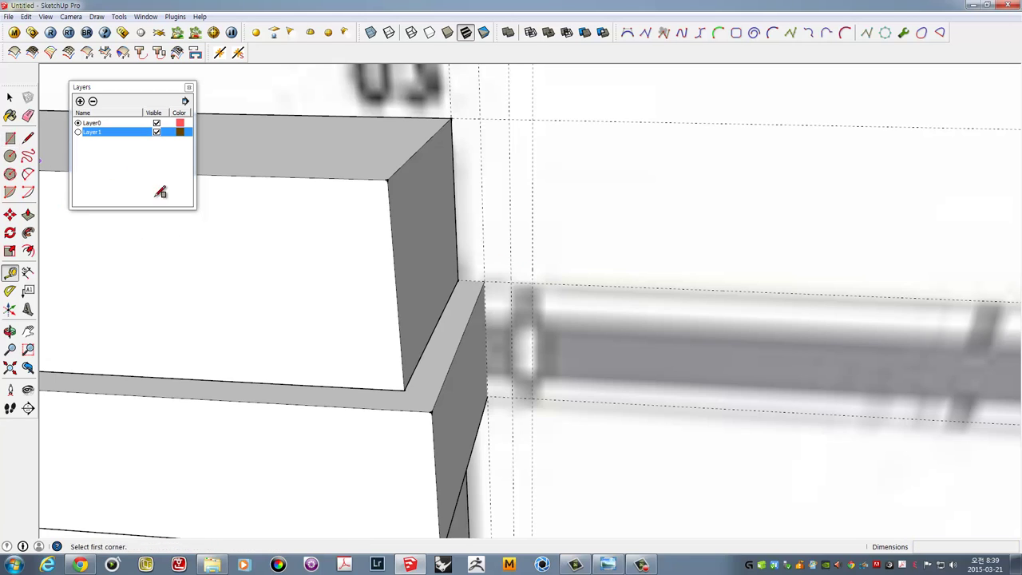
pyautogui.click(512, 282)
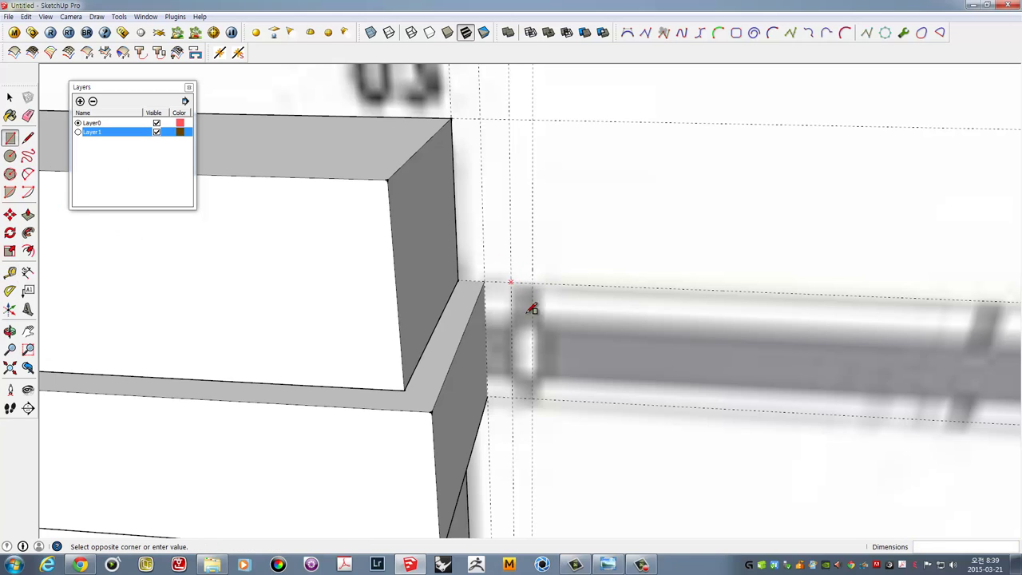
pyautogui.click(533, 397)
pyautogui.scroll(-3, 543, 371)
pyautogui.moveTo(543, 372)
pyautogui.mouseDown(button='middle')
pyautogui.moveTo(521, 375)
pyautogui.moveTo(543, 307)
pyautogui.mouseUp(button='middle')
pyautogui.scroll(2, 533, 361)
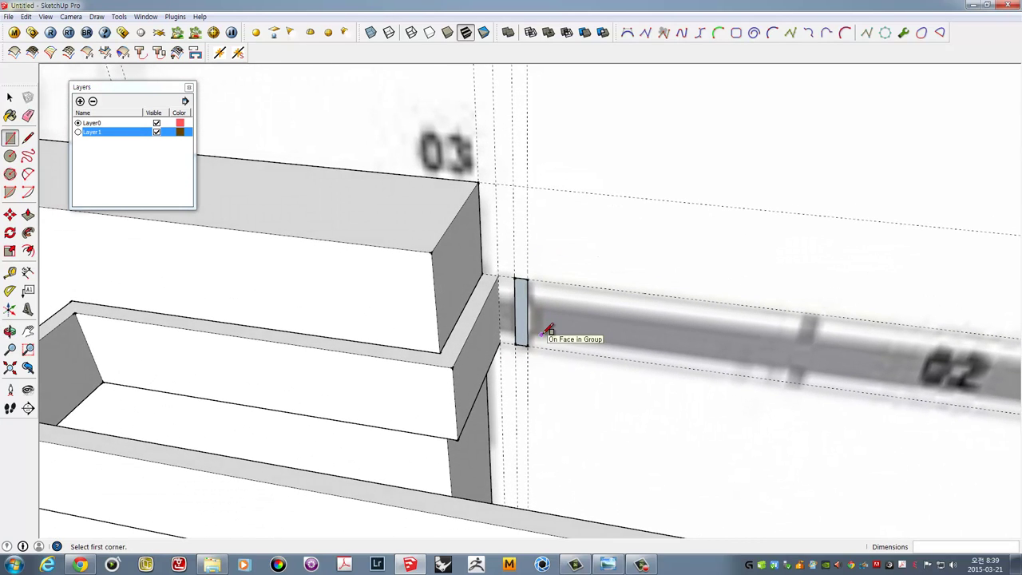
# Push/Pull the rectangle into a board, extend its end to the front wall, and select it
pyautogui.press('p')
pyautogui.click(524, 341)
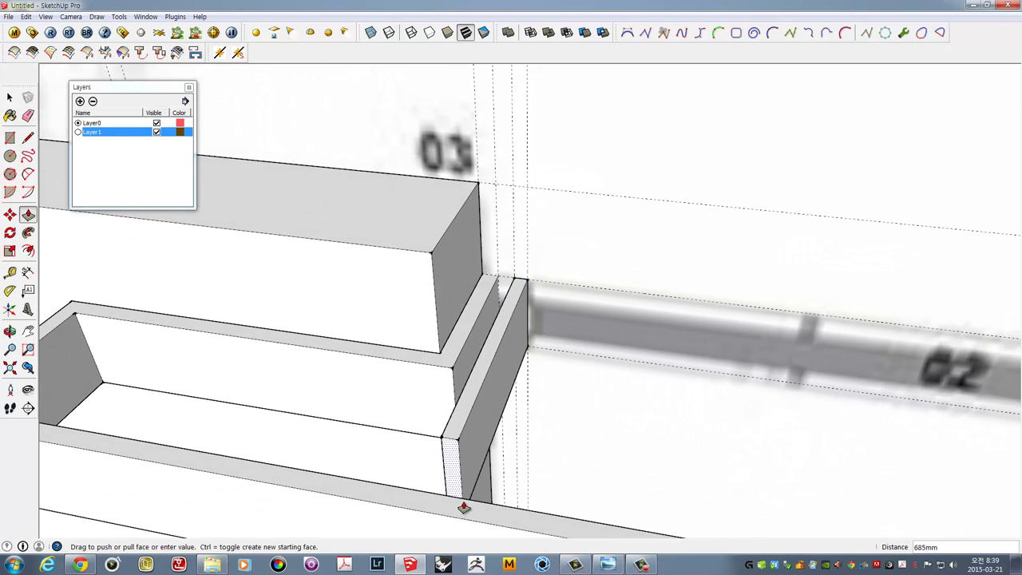
pyautogui.write('850')
pyautogui.click(467, 504)
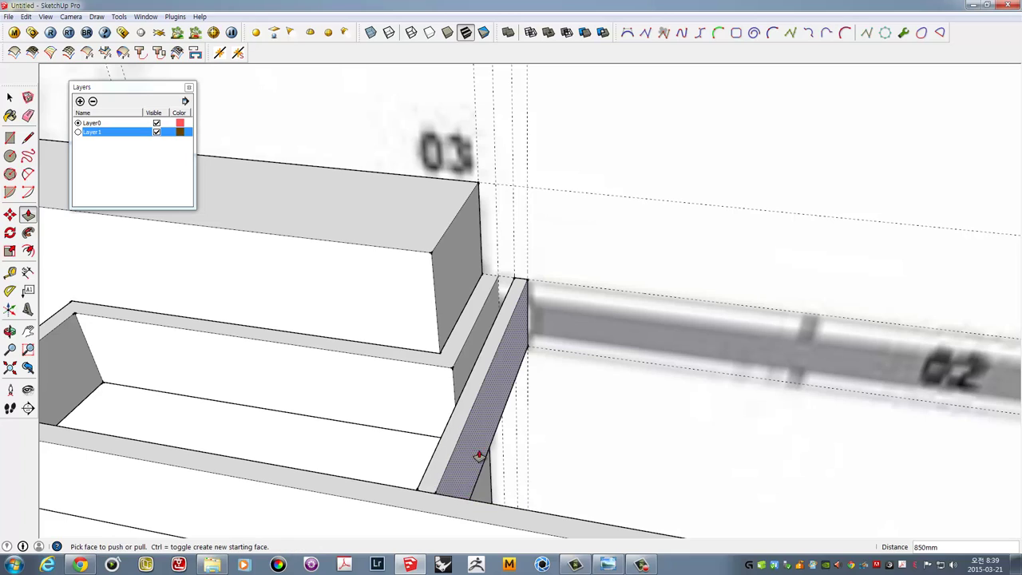
pyautogui.press('space')
pyautogui.moveTo(543, 324)
pyautogui.mouseDown(button='middle')
pyautogui.moveTo(562, 337)
pyautogui.moveTo(263, 380)
pyautogui.moveTo(440, 359)
pyautogui.moveTo(369, 199)
pyautogui.mouseUp(button='middle')
pyautogui.press('p')
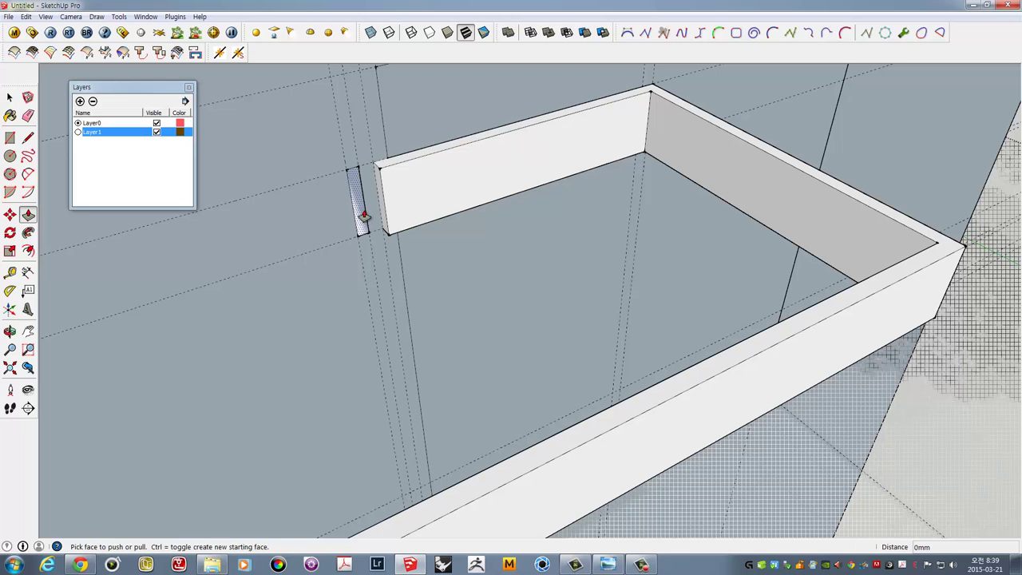
pyautogui.click(361, 219)
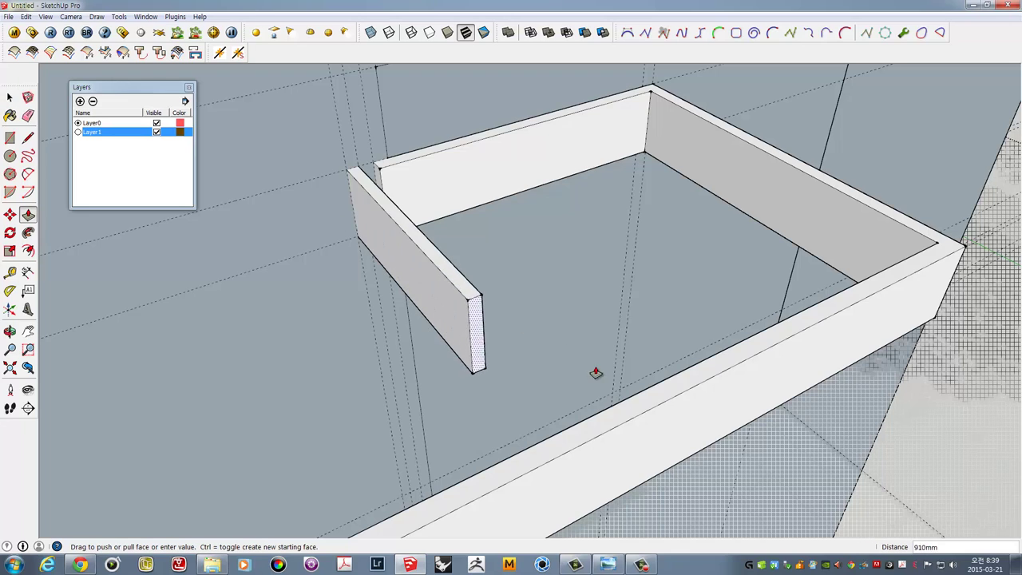
pyautogui.click(611, 413)
pyautogui.press('space')
pyautogui.doubleClick(497, 350)
pyautogui.rightClick(496, 349)
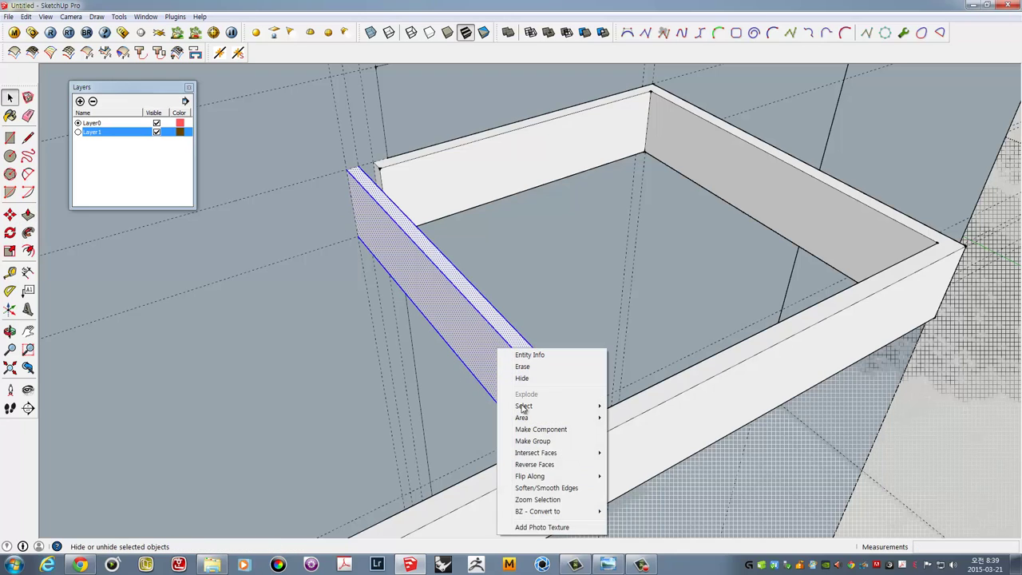
# Group the board and copy it 830 mm along the rail, arrayed four times
pyautogui.click(530, 441)
pyautogui.moveTo(376, 327)
pyautogui.mouseDown(button='middle')
pyautogui.moveTo(568, 269)
pyautogui.moveTo(920, 299)
pyautogui.moveTo(699, 317)
pyautogui.moveTo(532, 293)
pyautogui.moveTo(686, 302)
pyautogui.moveTo(496, 284)
pyautogui.mouseUp(button='middle')
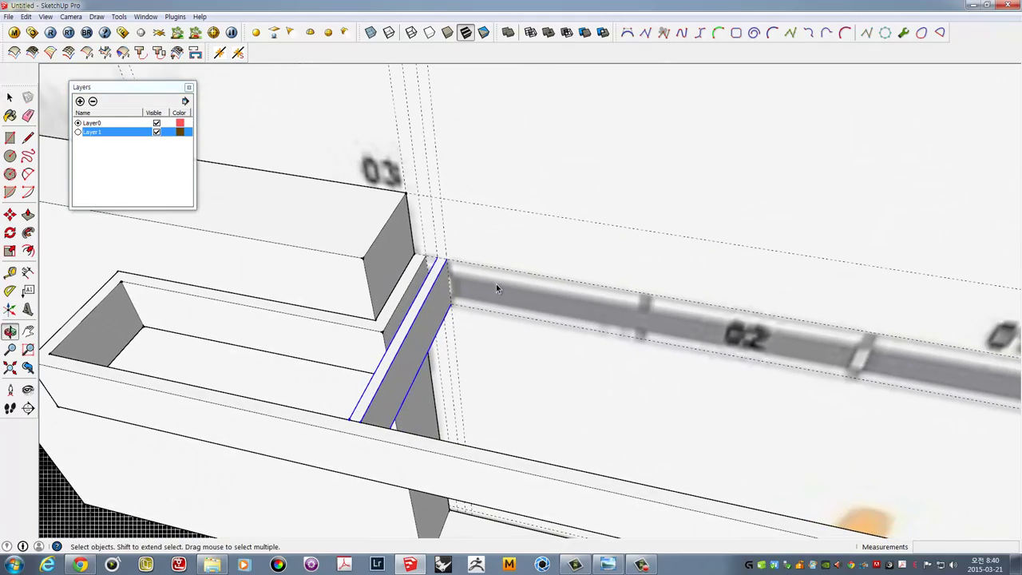
pyautogui.scroll(1, 505, 304)
pyautogui.press('m')
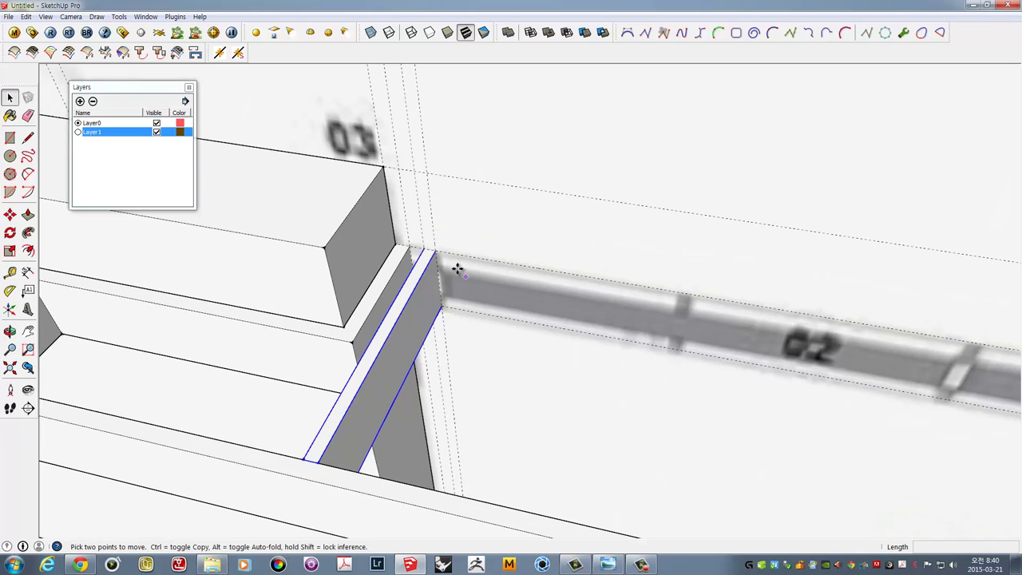
pyautogui.click(435, 250)
pyautogui.press('ctrl')
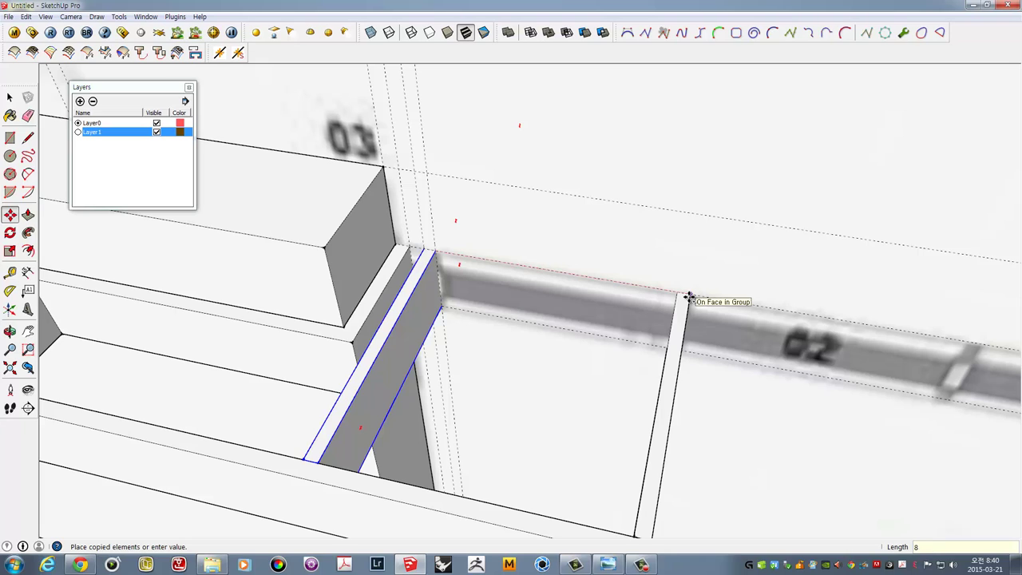
pyautogui.write('30')
pyautogui.press('Return')
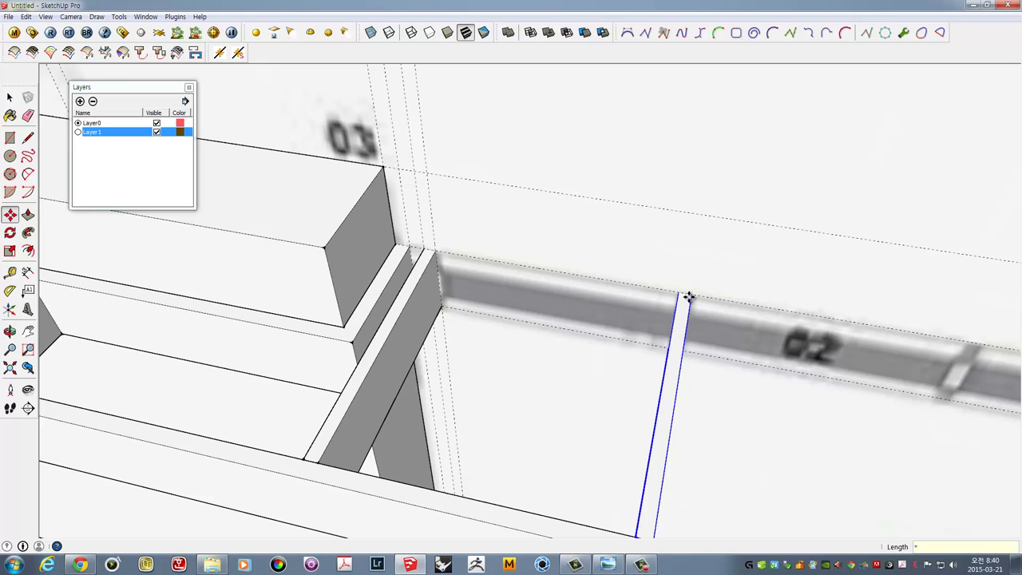
pyautogui.write('4')
pyautogui.press('Return')
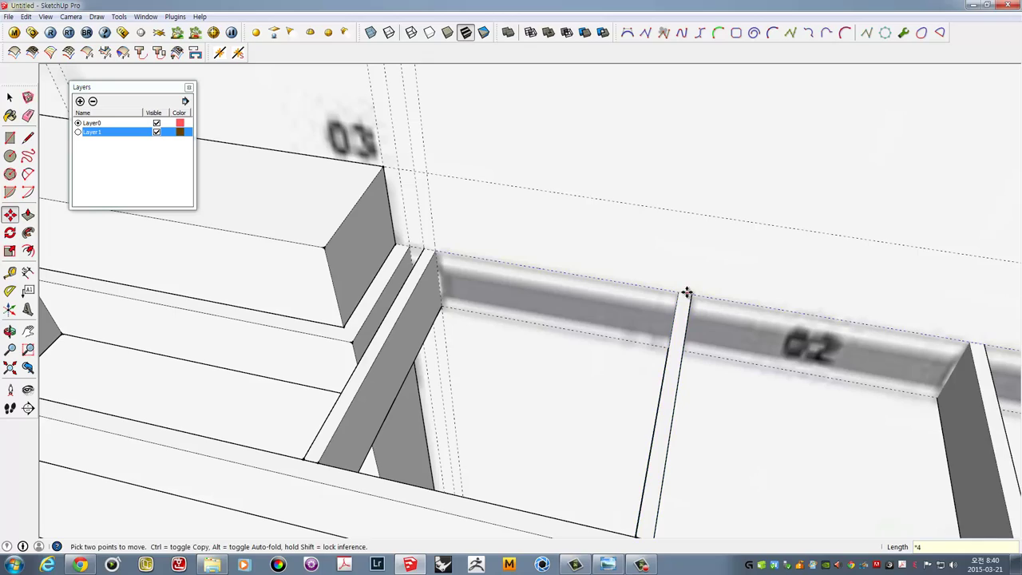
pyautogui.moveTo(684, 292)
pyautogui.mouseDown(button='middle')
pyautogui.moveTo(848, 369)
pyautogui.moveTo(547, 360)
pyautogui.moveTo(615, 354)
pyautogui.moveTo(654, 285)
pyautogui.moveTo(628, 285)
pyautogui.moveTo(602, 308)
pyautogui.mouseUp(button='middle')
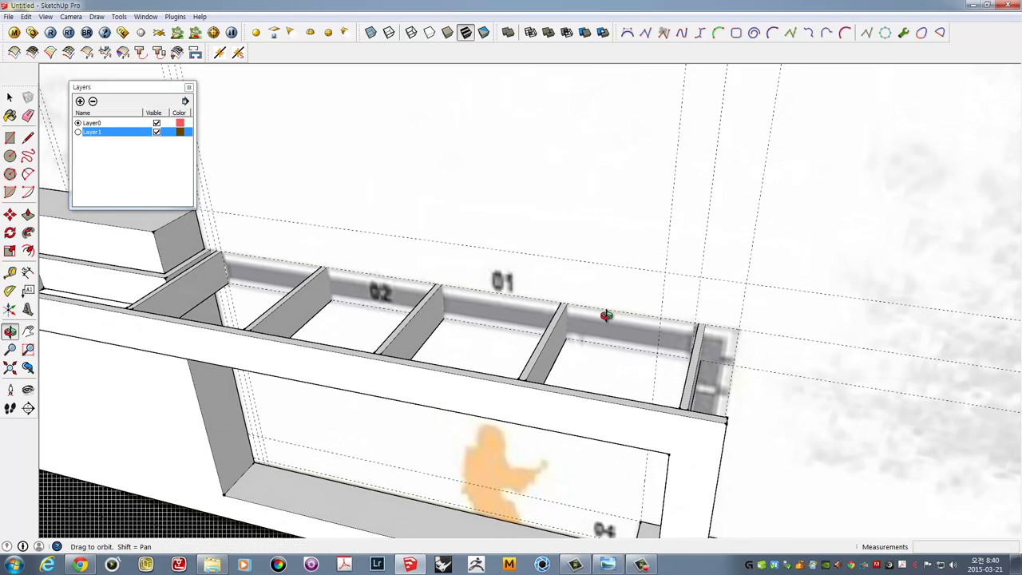
# Select the partition at the far end of the rail
pyautogui.scroll(3, 584, 346)
pyautogui.scroll(1, 575, 340)
pyautogui.scroll(-2, 695, 362)
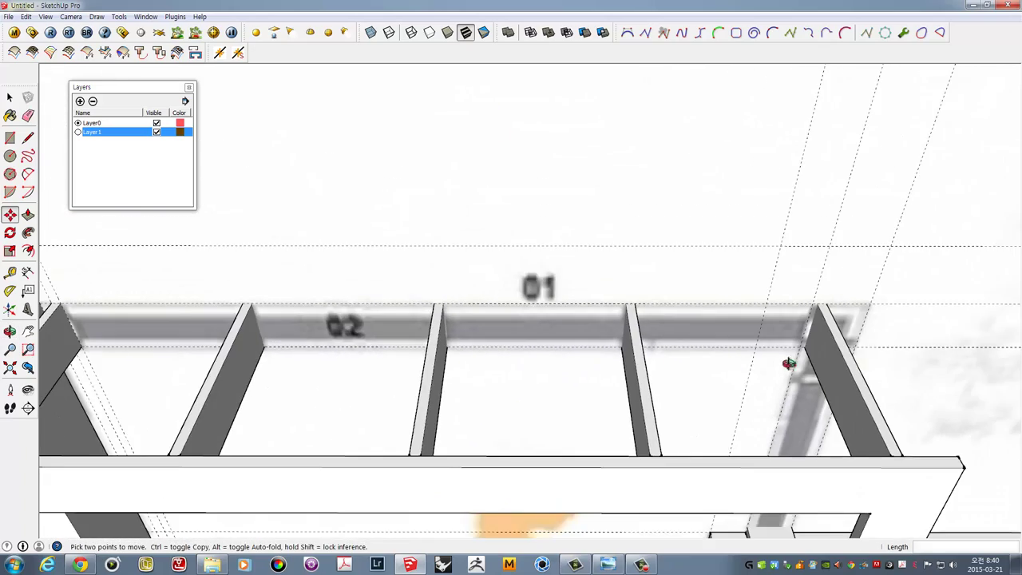
pyautogui.moveTo(788, 360)
pyautogui.mouseDown(button='middle')
pyautogui.moveTo(734, 353)
pyautogui.moveTo(758, 342)
pyautogui.mouseUp(button='middle')
pyautogui.press('space')
pyautogui.click(758, 341)
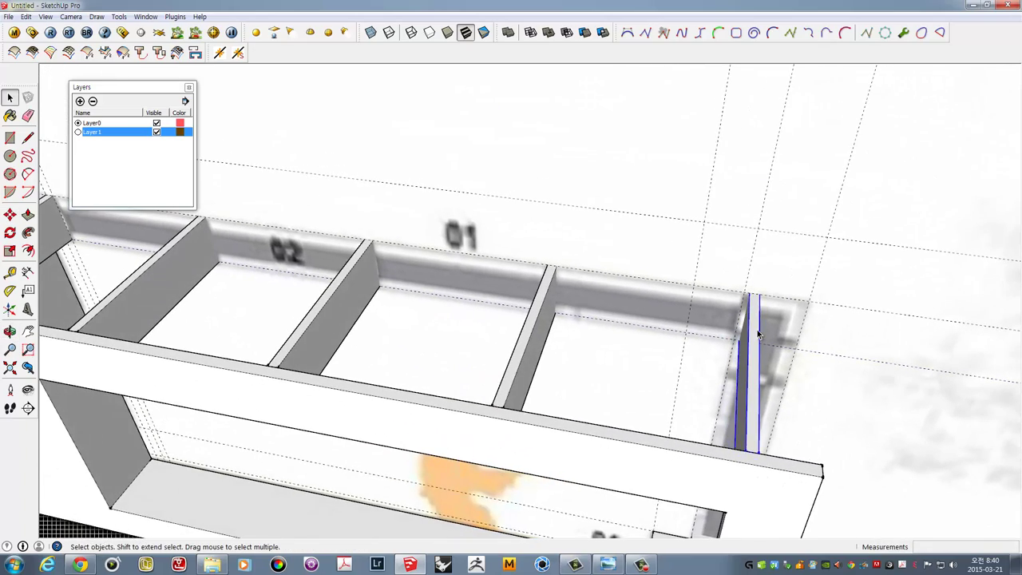
pyautogui.scroll(1, 751, 319)
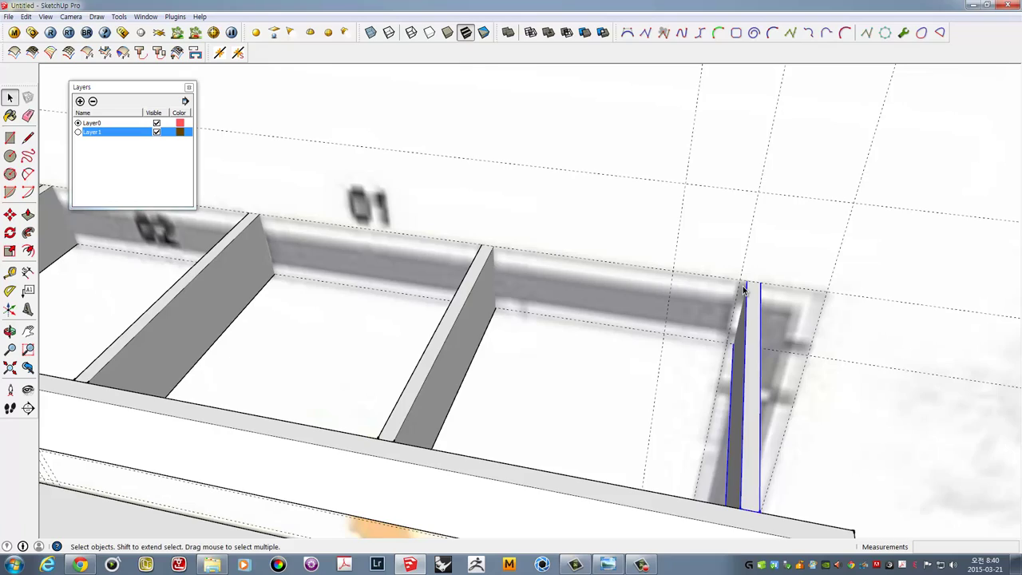
pyautogui.scroll(-3, 743, 291)
pyautogui.moveTo(638, 312); pyautogui.dragTo(538, 330, button='middle')
# Add the remaining partitions along the row to the selection
pyautogui.keyDown('shift'); pyautogui.click(538, 331); pyautogui.keyUp('shift')
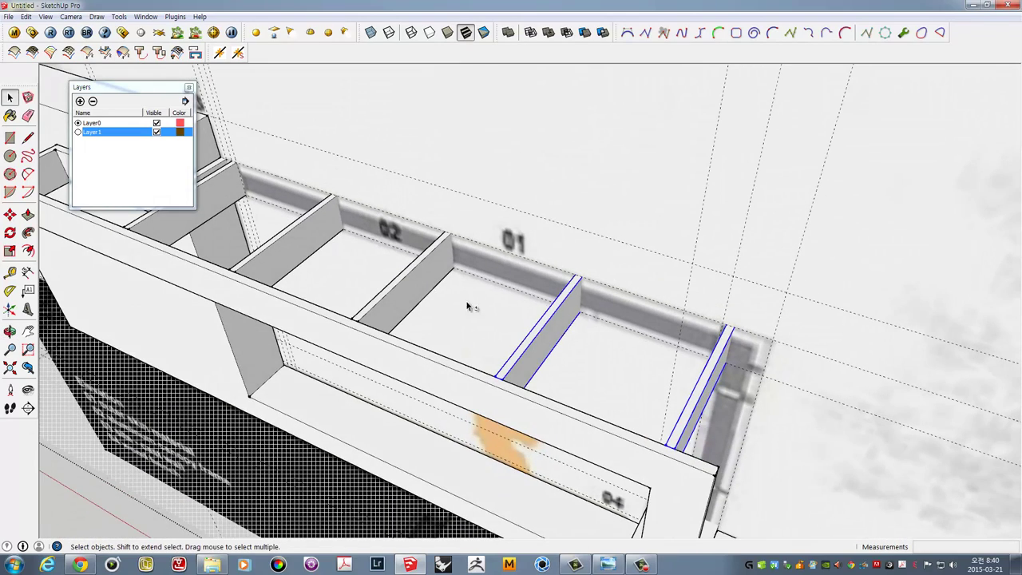
pyautogui.keyDown('shift'); pyautogui.click(405, 283); pyautogui.keyUp('shift')
pyautogui.keyDown('shift'); pyautogui.click(298, 245); pyautogui.keyUp('shift')
pyautogui.moveTo(298, 244)
pyautogui.mouseDown(button='middle')
pyautogui.moveTo(360, 240)
pyautogui.moveTo(331, 237)
pyautogui.mouseUp(button='middle')
pyautogui.keyDown('shift'); pyautogui.click(332, 237); pyautogui.keyUp('shift')
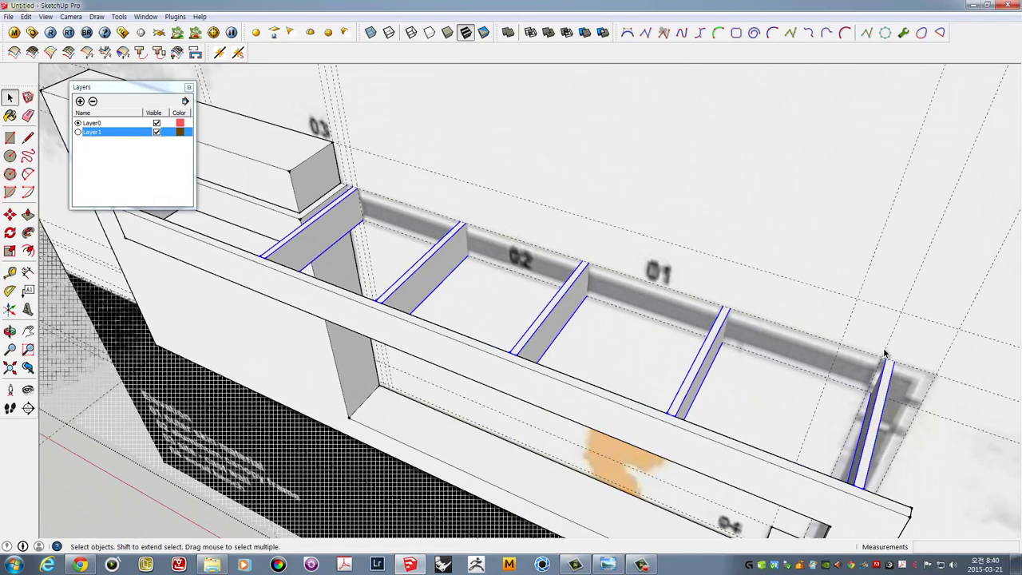
pyautogui.scroll(2, 885, 354)
pyautogui.scroll(2, 835, 342)
pyautogui.scroll(2, 796, 335)
pyautogui.moveTo(797, 331); pyautogui.dragTo(814, 336, button='middle')
# Move the far corner partition so it sits at the shelf's corner
pyautogui.press('m')
pyautogui.click(812, 333)
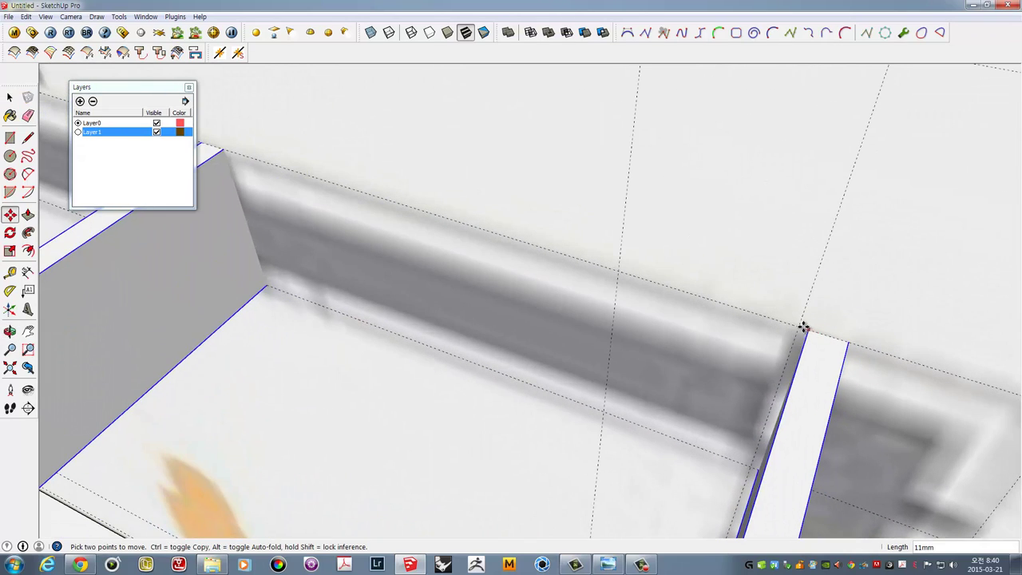
pyautogui.scroll(-3, 799, 326)
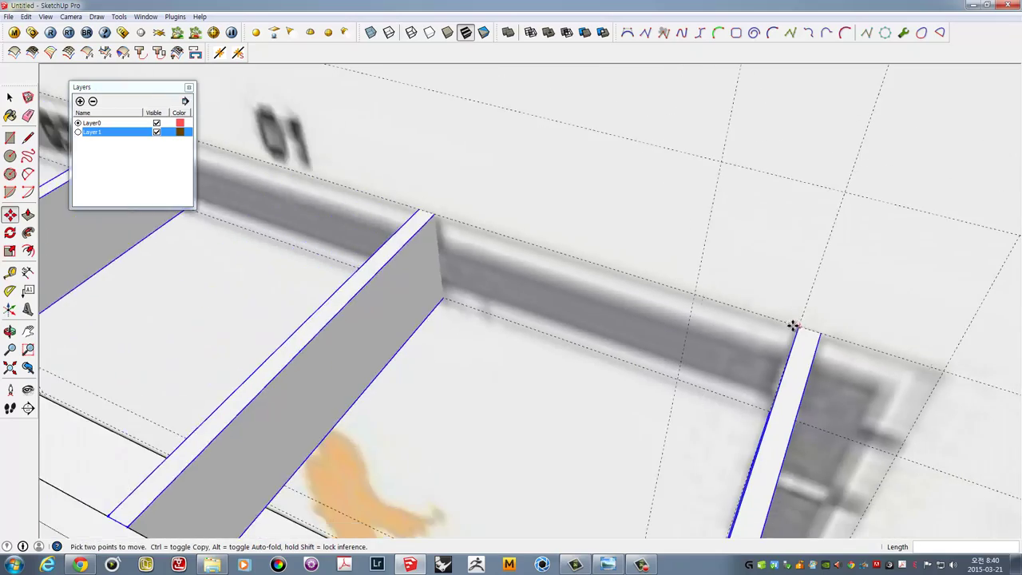
pyautogui.scroll(-3, 796, 352)
pyautogui.moveTo(799, 372)
pyautogui.mouseDown(button='middle')
pyautogui.moveTo(726, 303)
pyautogui.moveTo(639, 318)
pyautogui.moveTo(673, 298)
pyautogui.moveTo(702, 305)
pyautogui.moveTo(674, 287)
pyautogui.moveTo(715, 322)
pyautogui.moveTo(701, 284)
pyautogui.mouseUp(button='middle')
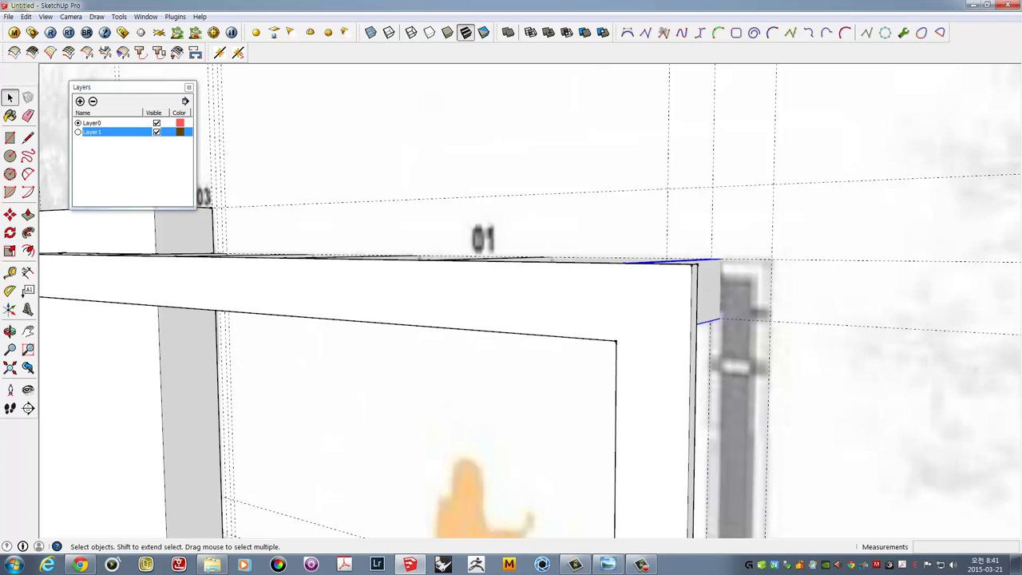
# Copy a board to a spot beside the end frame
pyautogui.moveTo(653, 314); pyautogui.dragTo(541, 354, button='middle')
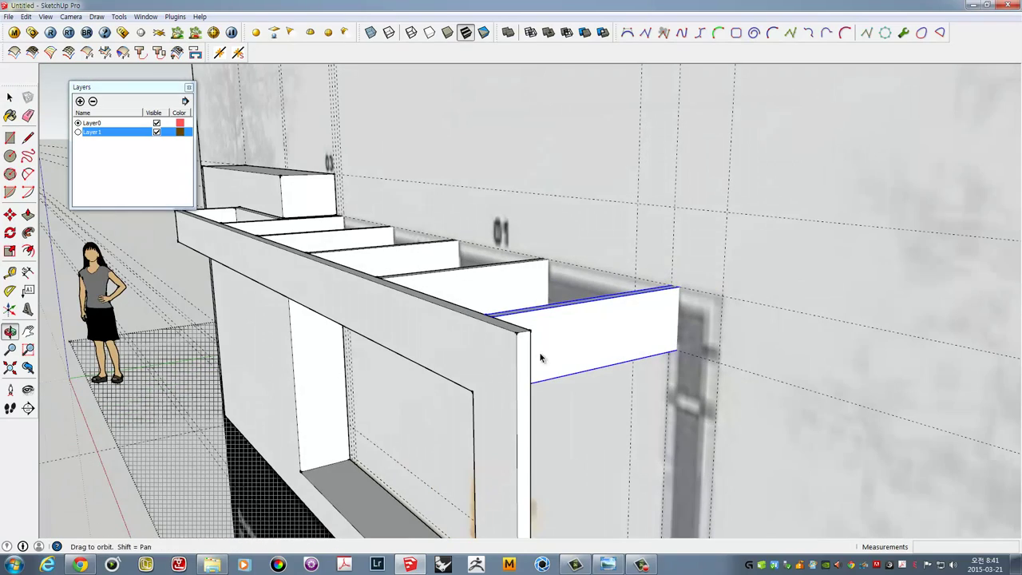
pyautogui.moveTo(634, 312)
pyautogui.mouseDown(button='middle')
pyautogui.moveTo(721, 353)
pyautogui.moveTo(671, 305)
pyautogui.mouseUp(button='middle')
pyautogui.press('m')
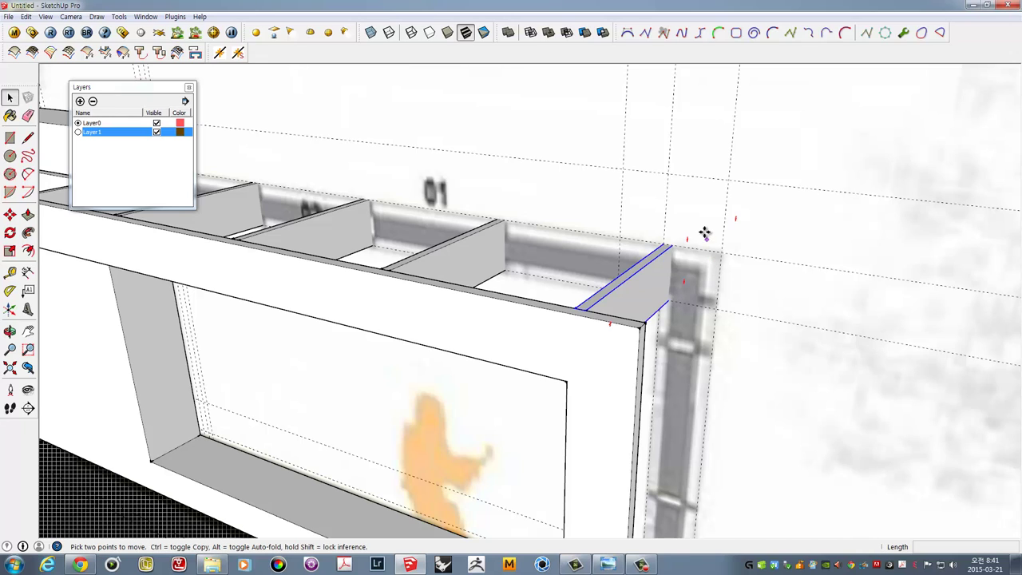
pyautogui.click(703, 228)
pyautogui.press('ctrl')
pyautogui.click(809, 250)
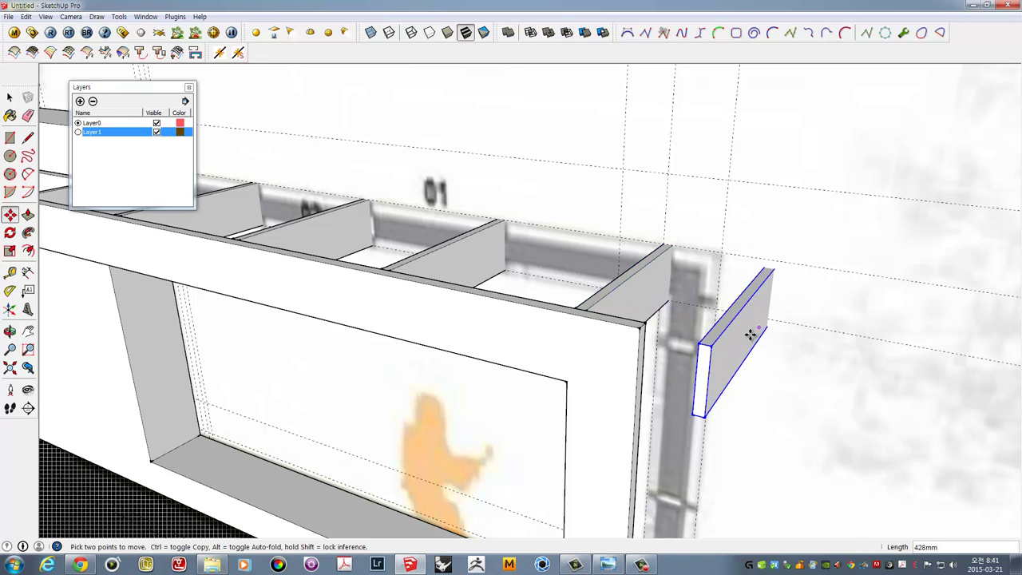
# Rotate the copied board 90° about its lower corner so it lies flat
pyautogui.press('q')
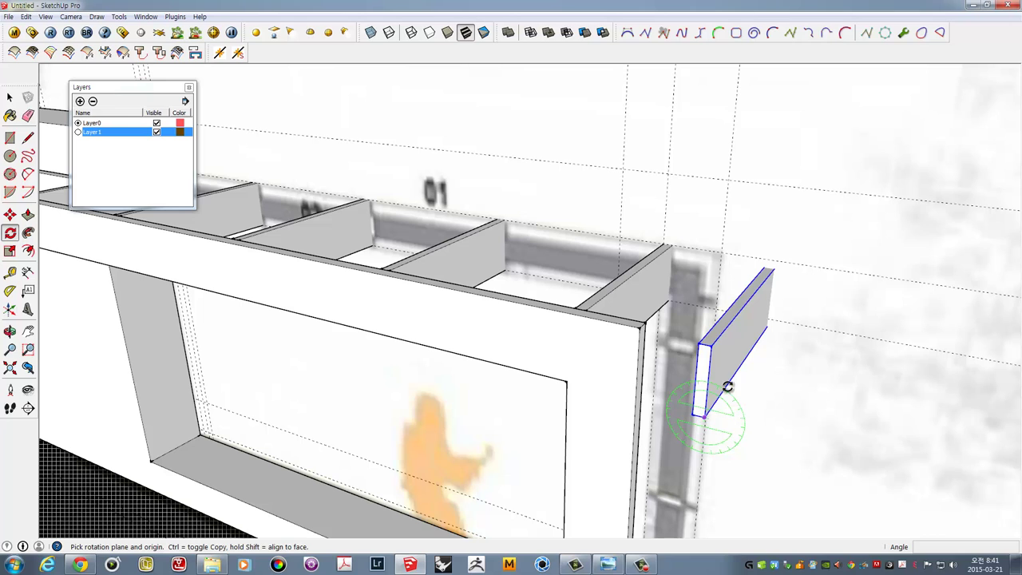
pyautogui.click(697, 417)
pyautogui.click(703, 375)
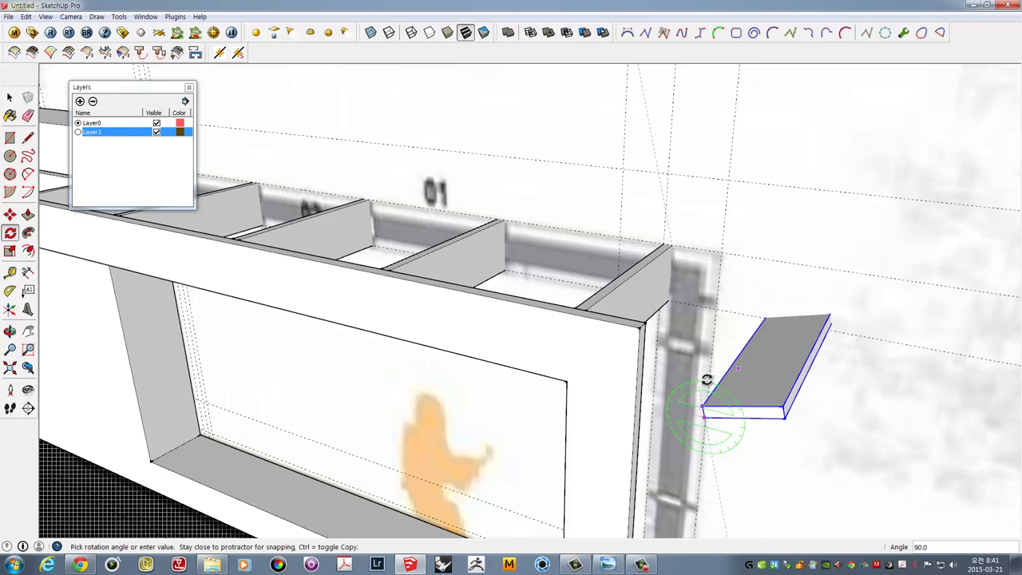
pyautogui.click(739, 403)
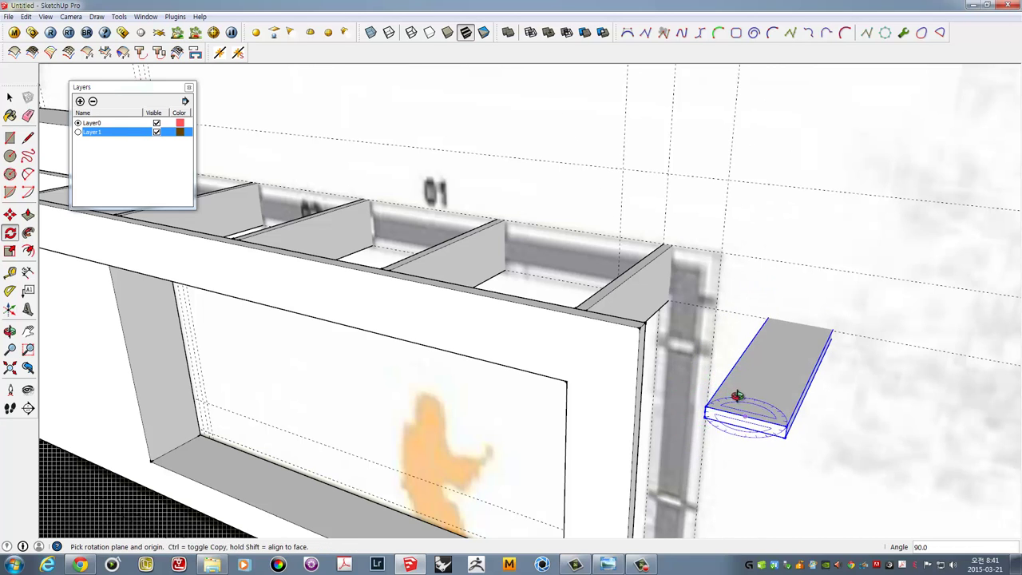
pyautogui.moveTo(739, 403)
pyautogui.mouseDown(button='middle')
pyautogui.moveTo(747, 409)
pyautogui.moveTo(733, 393)
pyautogui.moveTo(711, 423)
pyautogui.mouseUp(button='middle')
pyautogui.scroll(2, 722, 343)
pyautogui.moveTo(751, 322); pyautogui.dragTo(772, 341, button='middle')
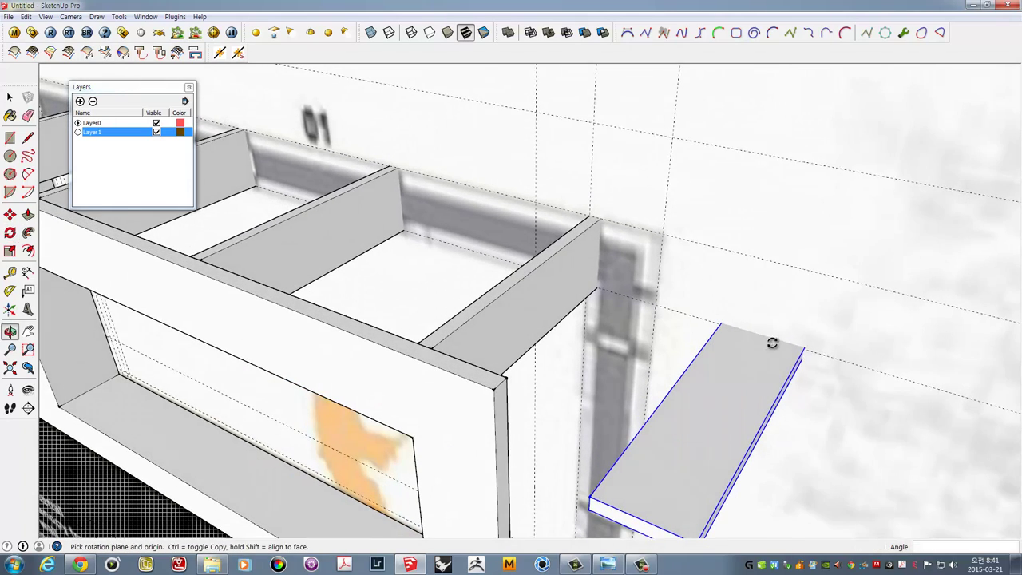
# Move the flat board onto the cabinet's end edge and raise it 40 mm
pyautogui.press('m')
pyautogui.click(803, 349)
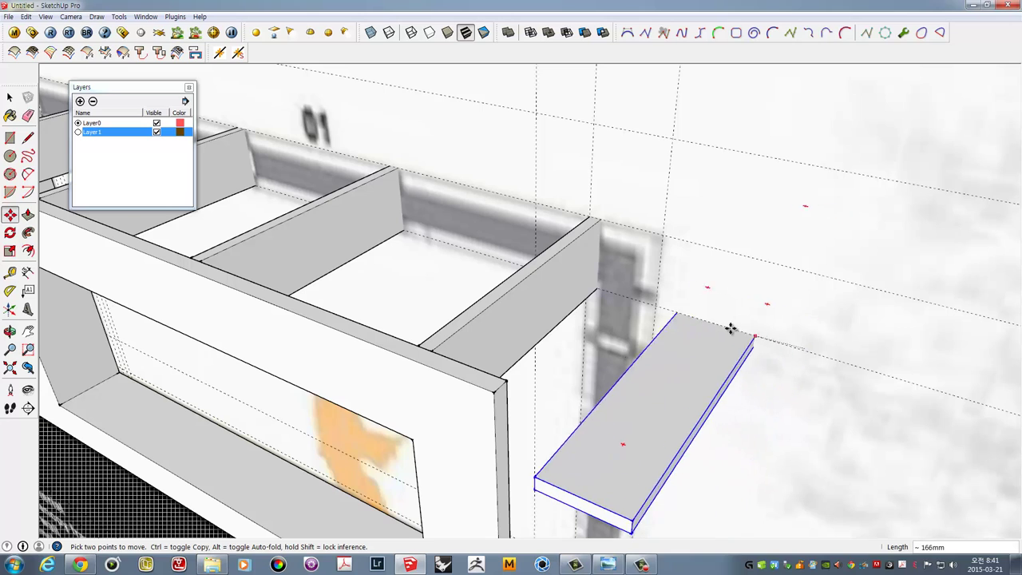
pyautogui.click(657, 306)
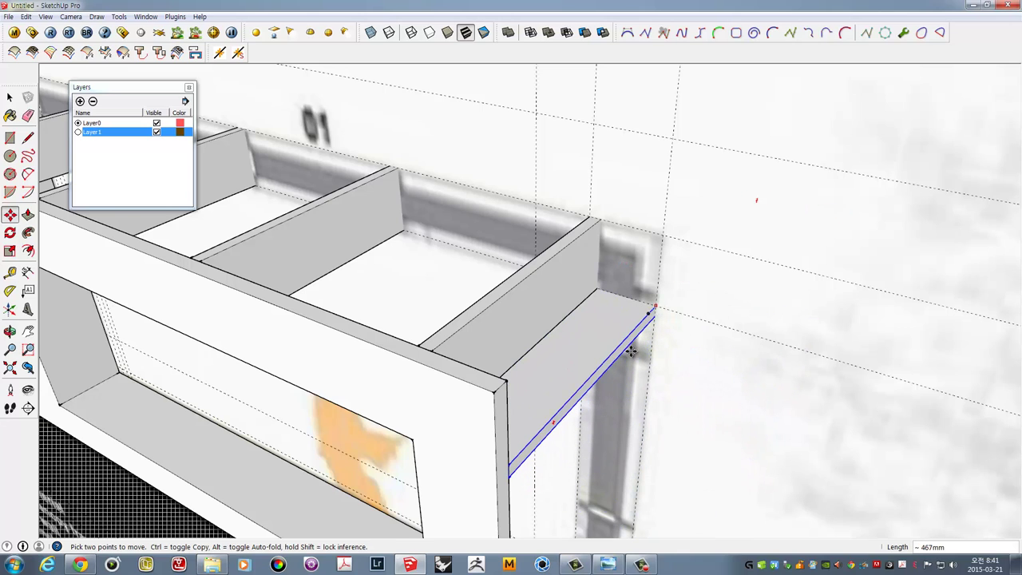
pyautogui.moveTo(657, 306); pyautogui.dragTo(664, 293, button='middle')
pyautogui.scroll(3, 702, 218)
pyautogui.moveTo(701, 218)
pyautogui.mouseDown(button='middle')
pyautogui.moveTo(513, 346)
pyautogui.moveTo(703, 271)
pyautogui.moveTo(681, 304)
pyautogui.moveTo(330, 388)
pyautogui.mouseUp(button='middle')
pyautogui.scroll(3, 330, 388)
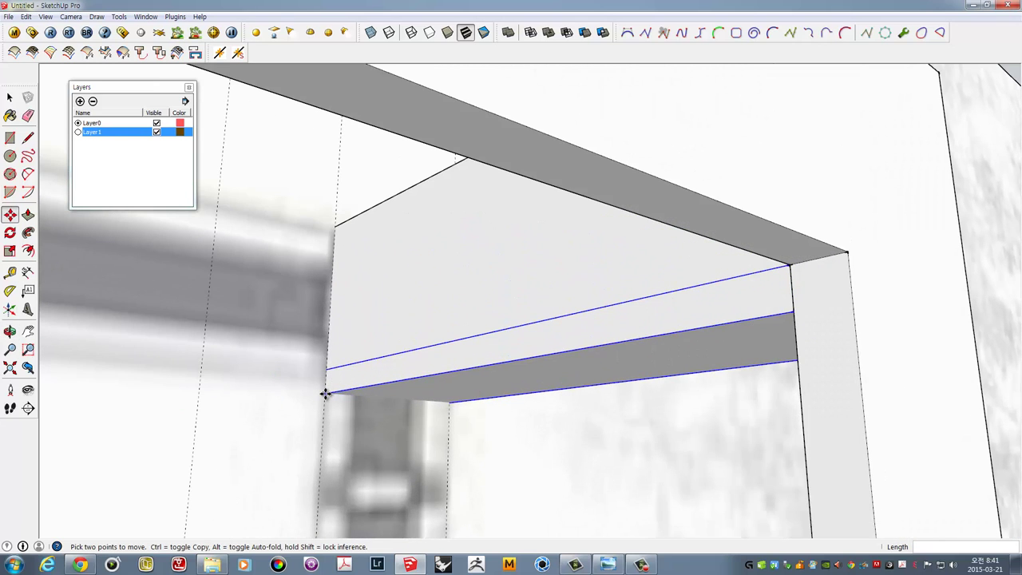
pyautogui.click(326, 393)
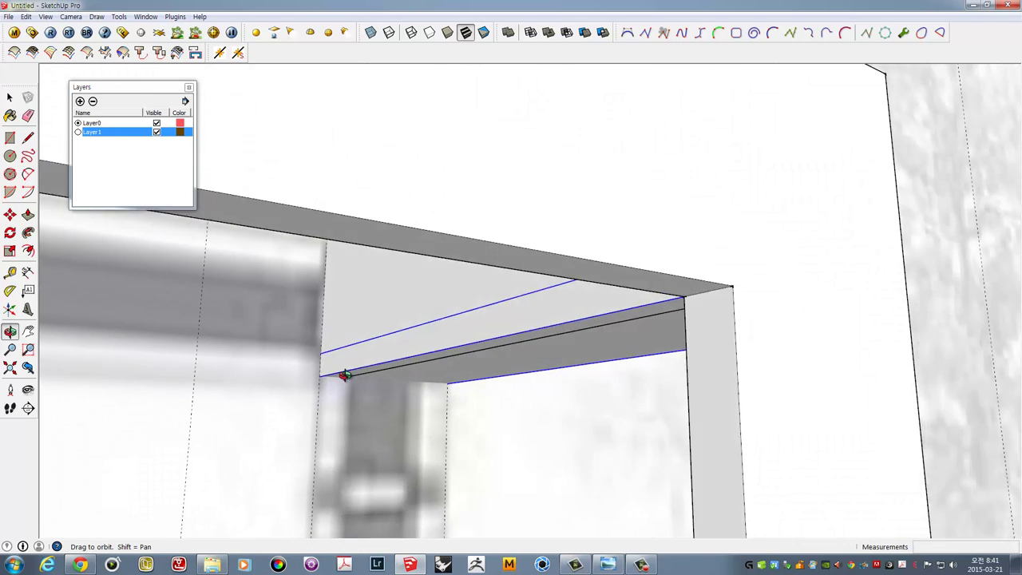
pyautogui.moveTo(369, 366); pyautogui.dragTo(399, 354, button='middle')
pyautogui.press('space')
# Recess the new rail's thin strip face by 40 mm
pyautogui.click(421, 363)
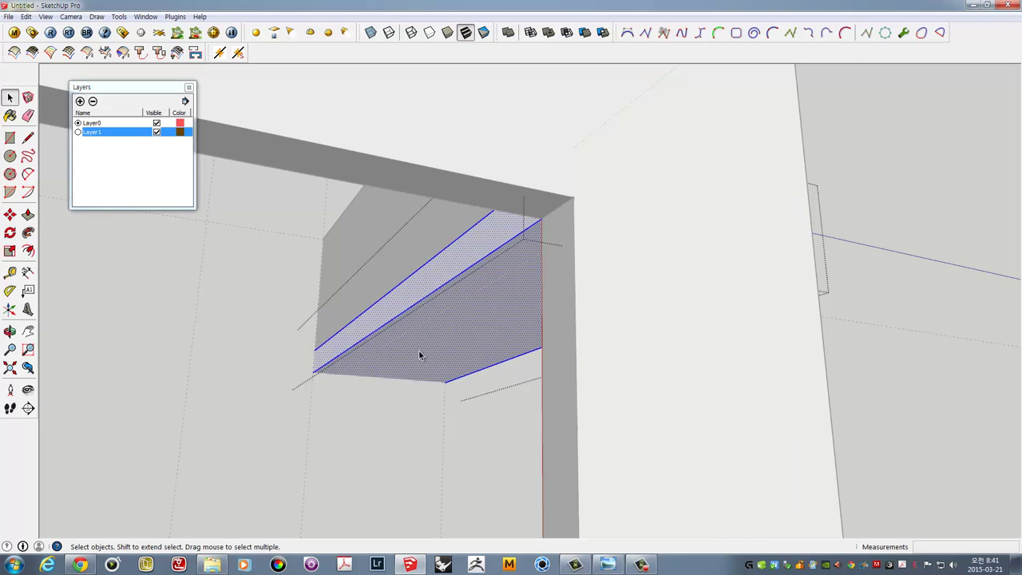
pyautogui.click(399, 309)
pyautogui.press('p')
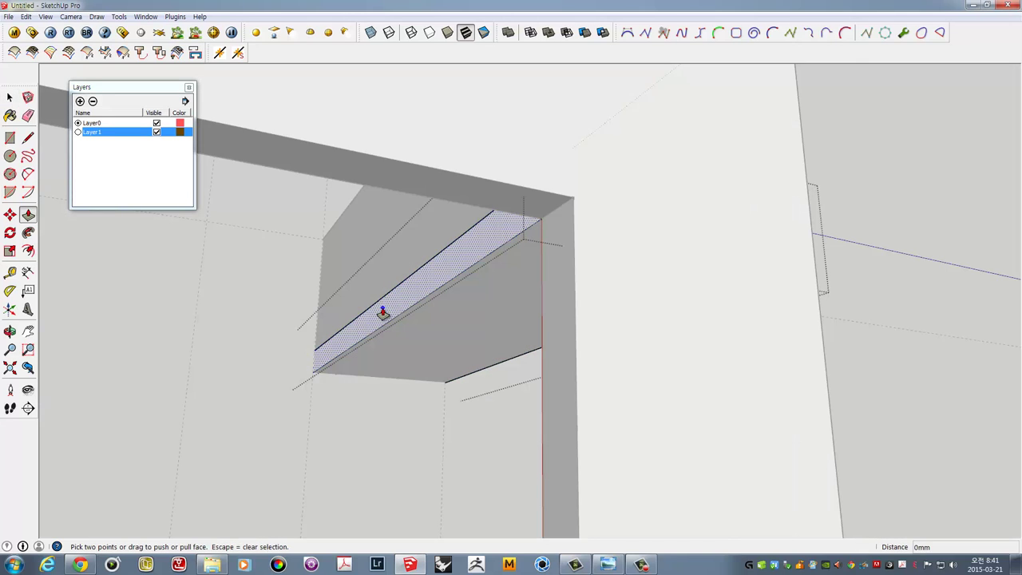
pyautogui.click(381, 308)
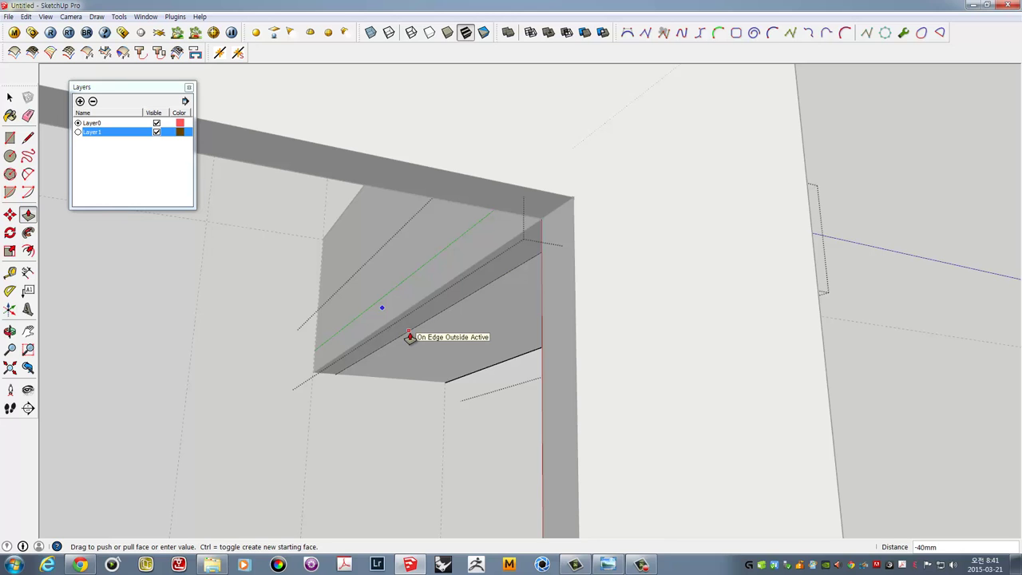
pyautogui.click(410, 337)
pyautogui.scroll(-3, 410, 338)
pyautogui.press('space')
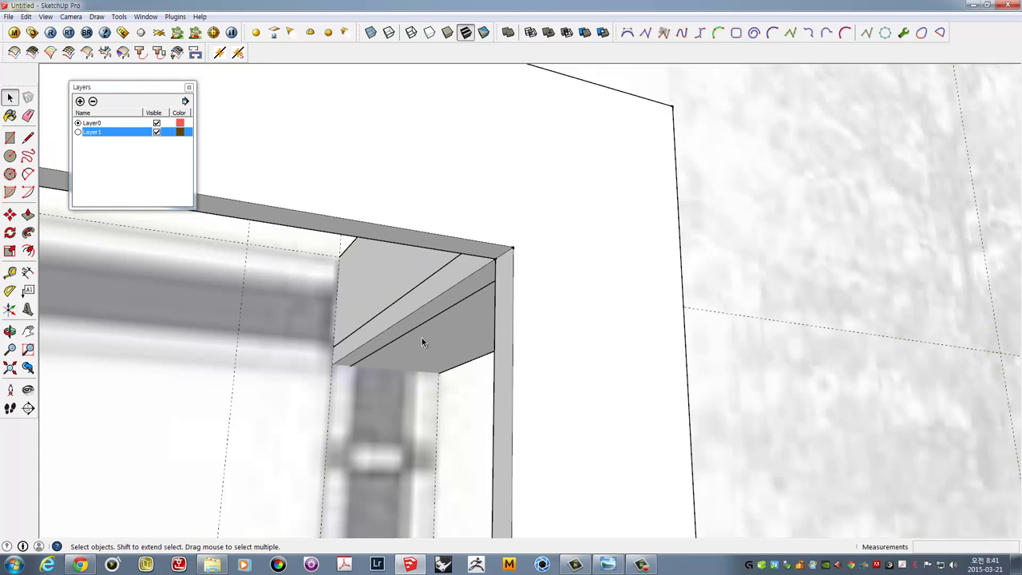
pyautogui.scroll(-4, 422, 338)
# Copy the rail 220 mm lower in the end frame
pyautogui.click(440, 345)
pyautogui.moveTo(424, 356)
pyautogui.mouseDown(button='middle')
pyautogui.moveTo(474, 392)
pyautogui.moveTo(542, 296)
pyautogui.moveTo(410, 324)
pyautogui.moveTo(490, 280)
pyautogui.moveTo(490, 208)
pyautogui.mouseUp(button='middle')
pyautogui.press('m')
pyautogui.press('ctrl')
pyautogui.click(484, 205)
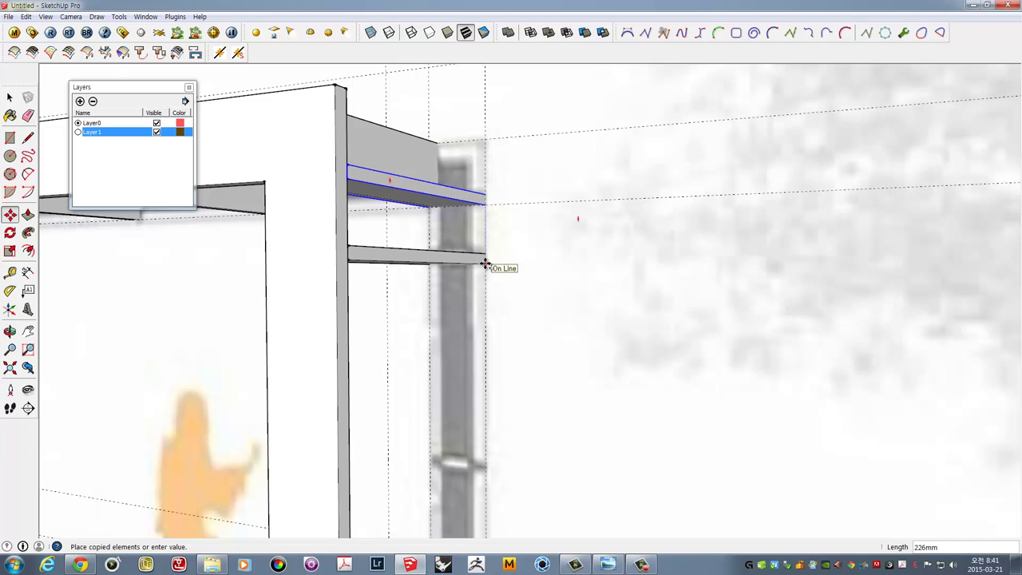
pyautogui.click(486, 263)
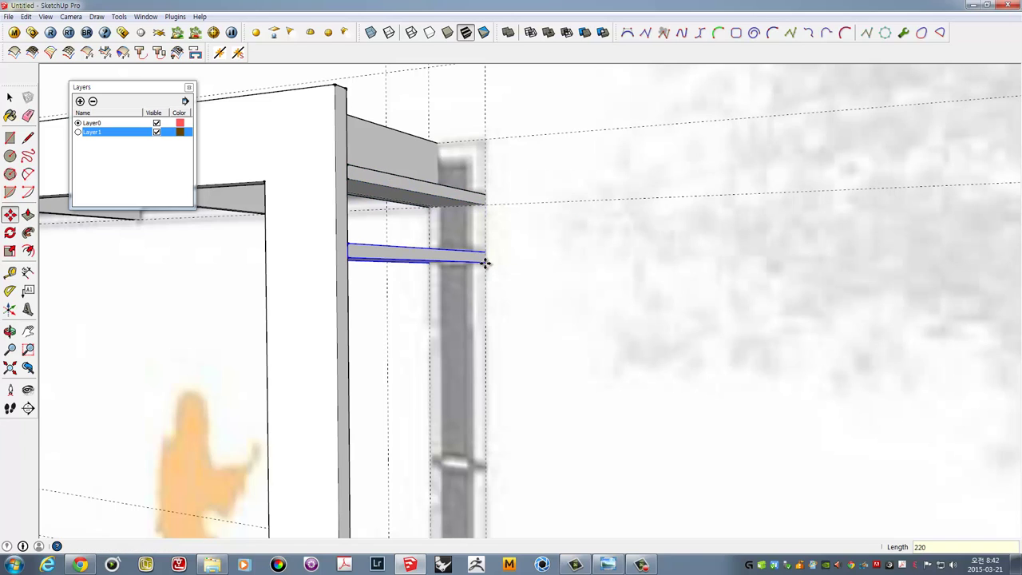
# Copy the rail again to the bottom of the end frame at 830 mm
pyautogui.click(486, 264)
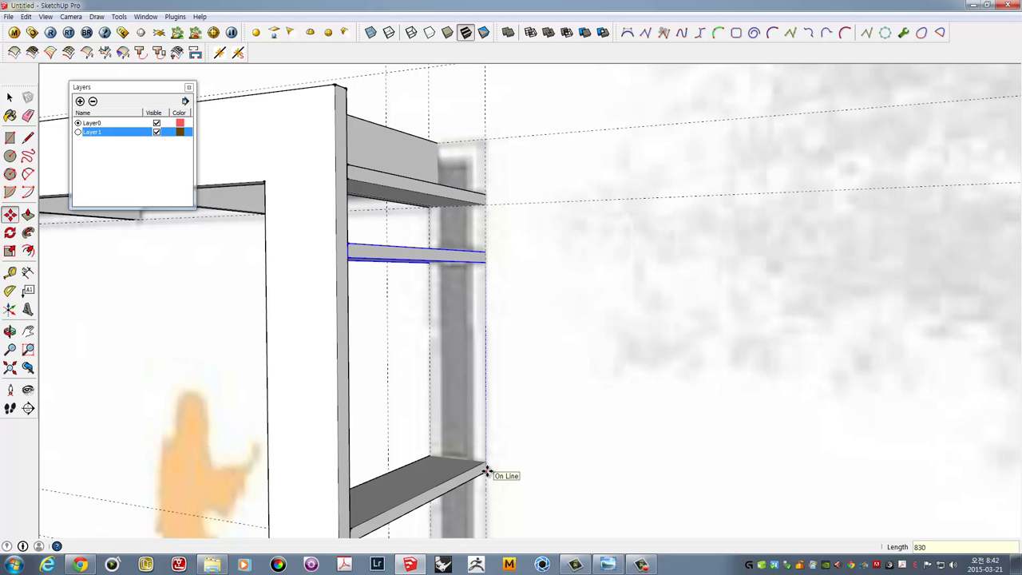
pyautogui.click(485, 471)
pyautogui.moveTo(486, 471)
pyautogui.mouseDown(button='middle')
pyautogui.moveTo(498, 356)
pyautogui.moveTo(540, 296)
pyautogui.mouseUp(button='middle')
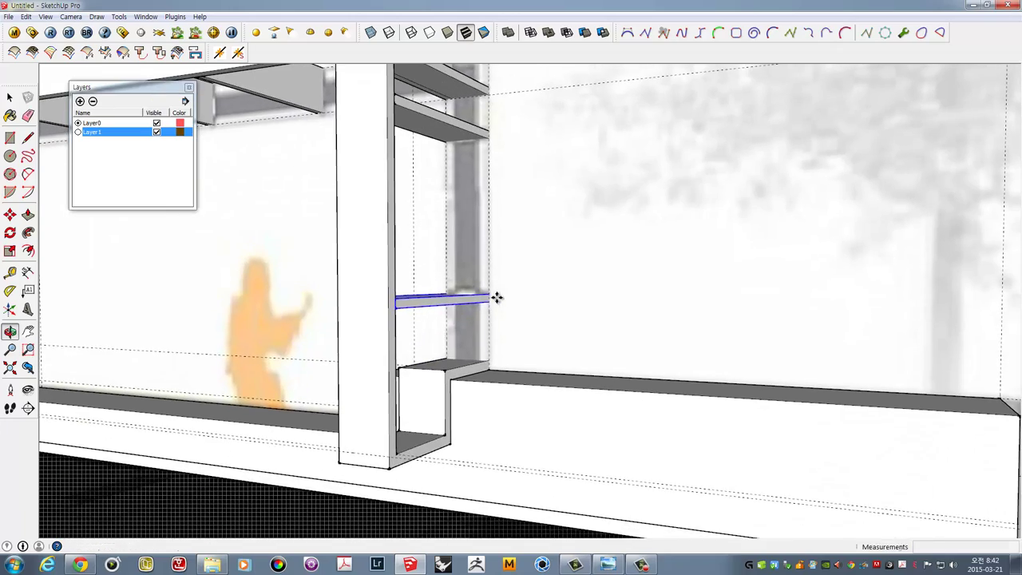
pyautogui.scroll(3, 607, 303)
pyautogui.press('m')
pyautogui.moveTo(638, 333); pyautogui.dragTo(342, 331, button='middle')
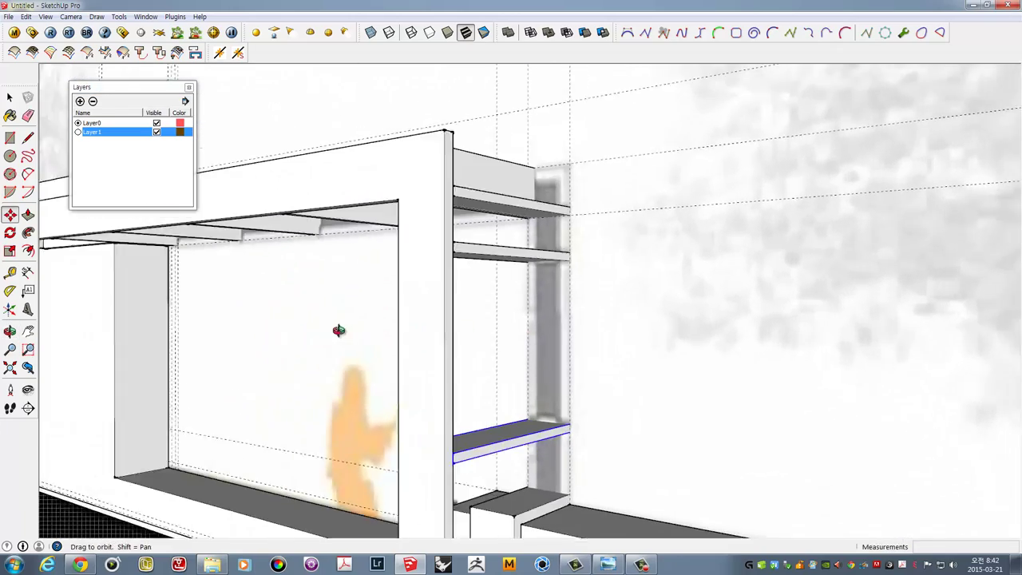
pyautogui.scroll(3, 726, 235)
pyautogui.scroll(2, 730, 218)
pyautogui.press('space')
pyautogui.scroll(2, 731, 218)
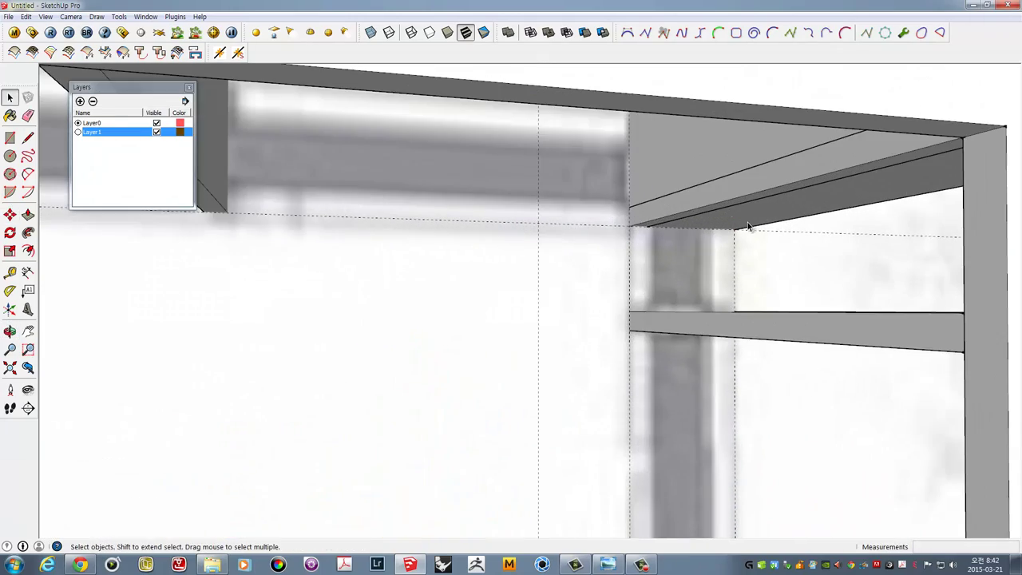
# Pull the corner beam's face out by 15 mm
pyautogui.click(750, 221)
pyautogui.moveTo(751, 221)
pyautogui.mouseDown(button='middle')
pyautogui.moveTo(712, 198)
pyautogui.moveTo(573, 285)
pyautogui.moveTo(311, 293)
pyautogui.moveTo(867, 244)
pyautogui.moveTo(867, 292)
pyautogui.moveTo(750, 391)
pyautogui.mouseUp(button='middle')
pyautogui.press('p')
pyautogui.click(711, 199)
pyautogui.press('space')
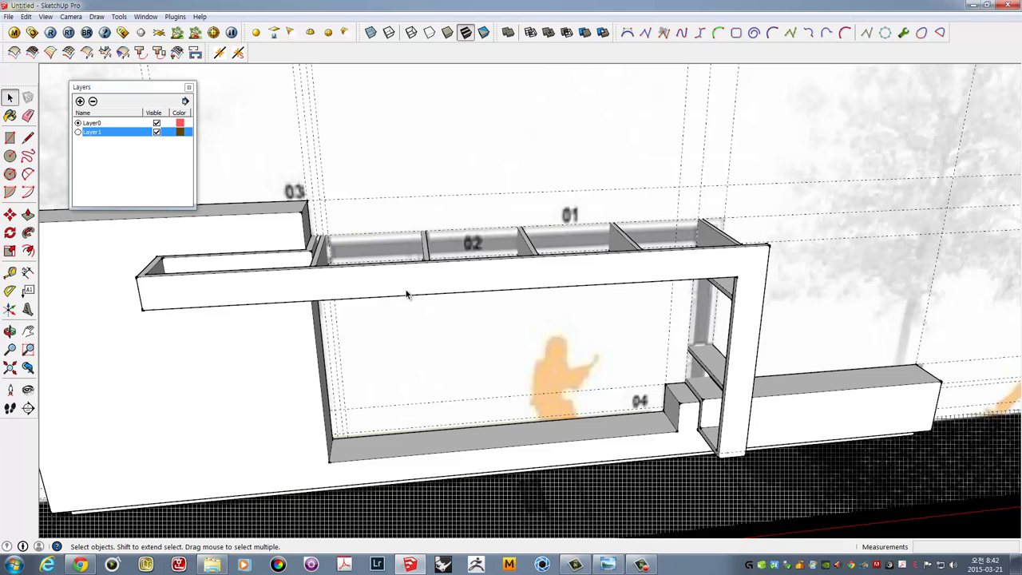
# Look over the whole frame and shelves, then bring up the reference photo viewer
pyautogui.moveTo(403, 274); pyautogui.dragTo(392, 278, button='middle')
pyautogui.moveTo(251, 263); pyautogui.dragTo(390, 290, button='middle')
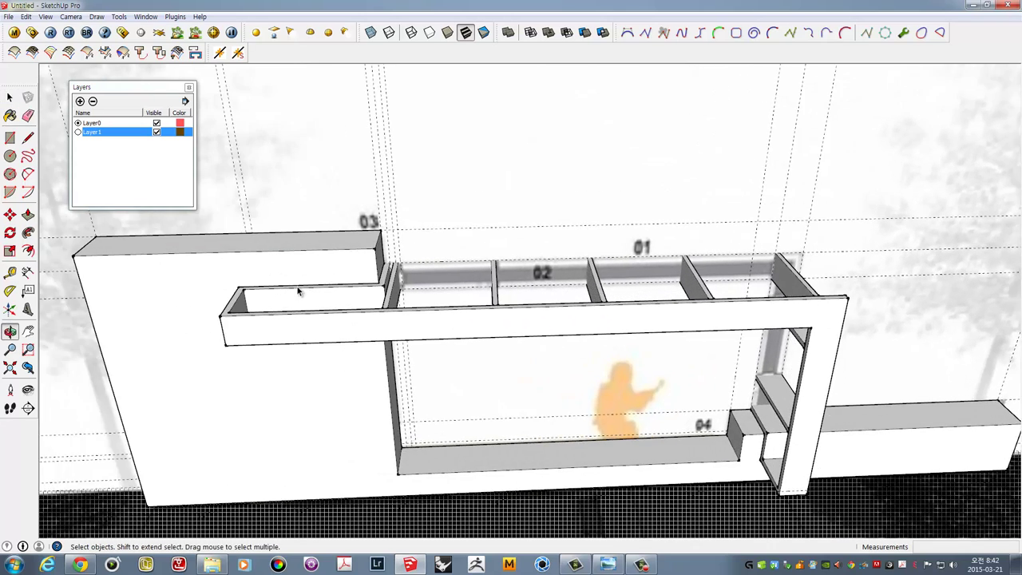
pyautogui.scroll(2, 390, 290)
pyautogui.scroll(1, 390, 290)
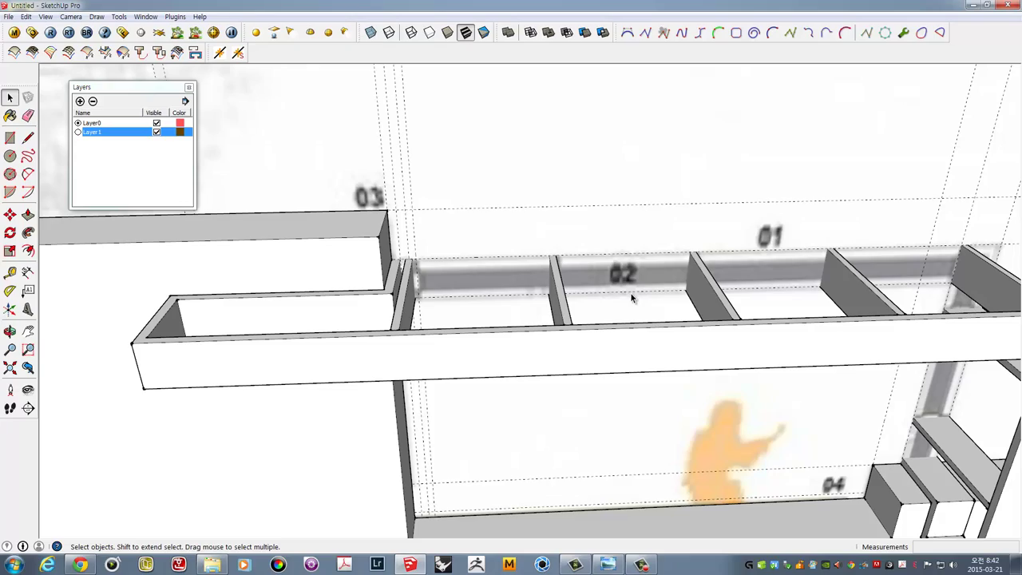
pyautogui.moveTo(631, 296)
pyautogui.mouseDown(button='middle')
pyautogui.moveTo(359, 267)
pyautogui.moveTo(308, 211)
pyautogui.moveTo(704, 365)
pyautogui.mouseUp(button='middle')
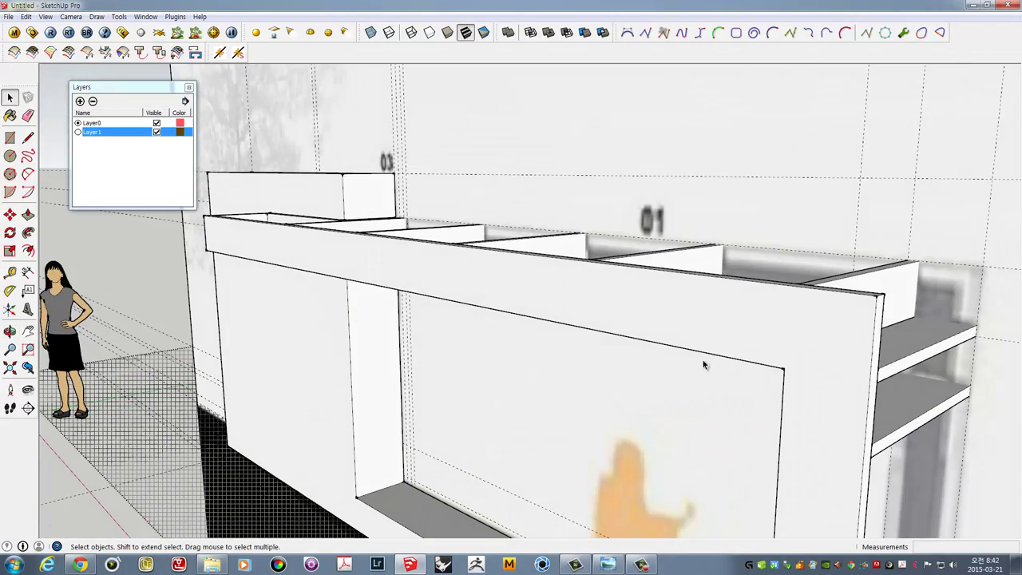
pyautogui.click(605, 567)
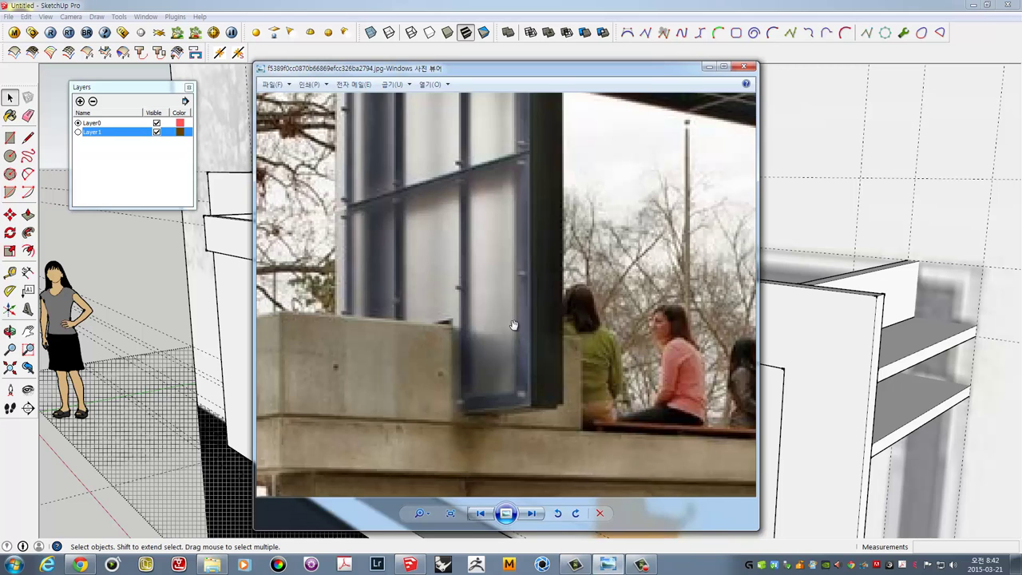
# Advance three images to the bus-shelter photo, zoom on its canopy, and return to SketchUp
pyautogui.scroll(-3, 513, 325)
pyautogui.click(534, 513)
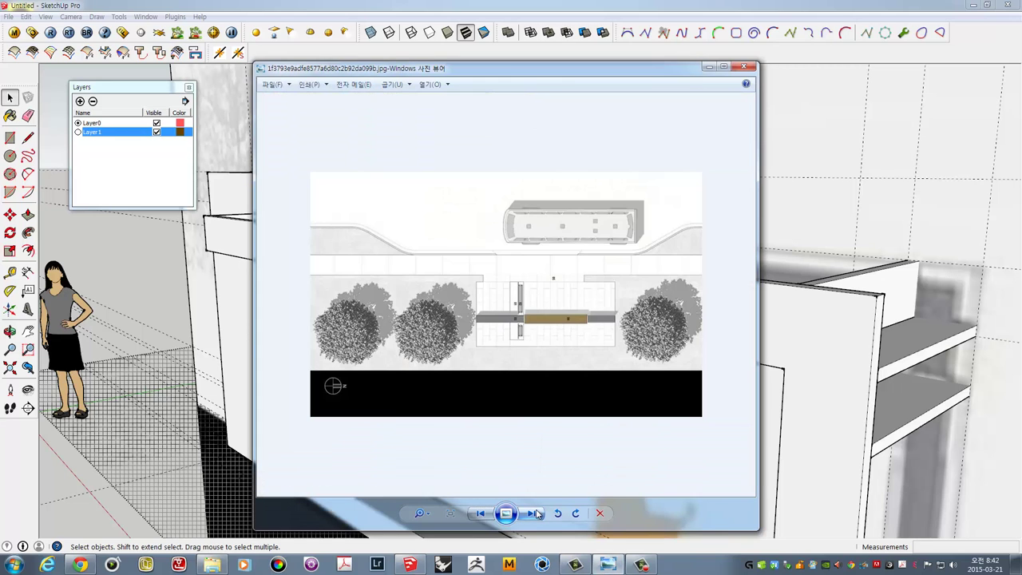
pyautogui.click(534, 514)
pyautogui.click(534, 513)
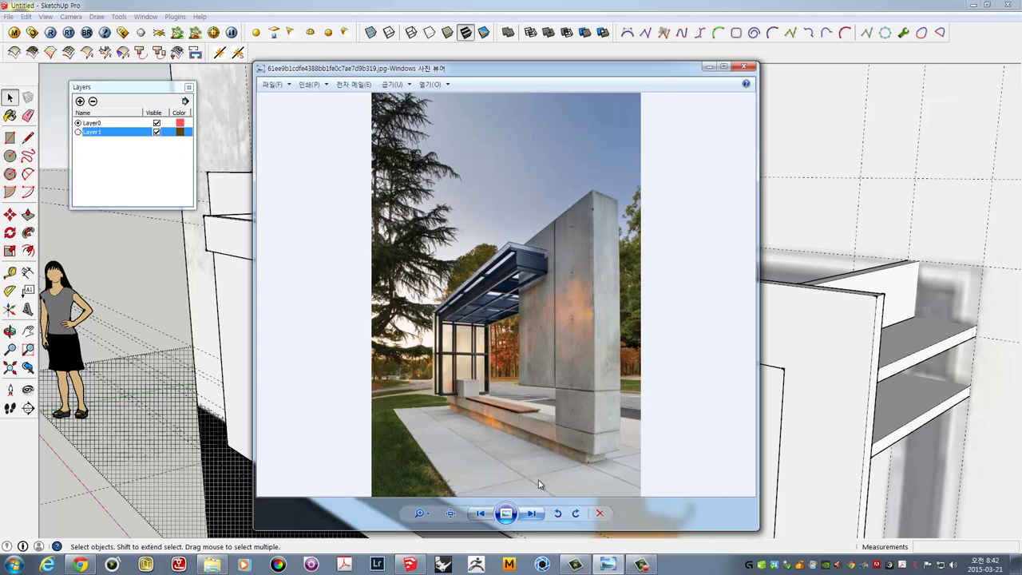
pyautogui.scroll(2, 529, 316)
pyautogui.scroll(3, 529, 316)
pyautogui.scroll(-2, 529, 315)
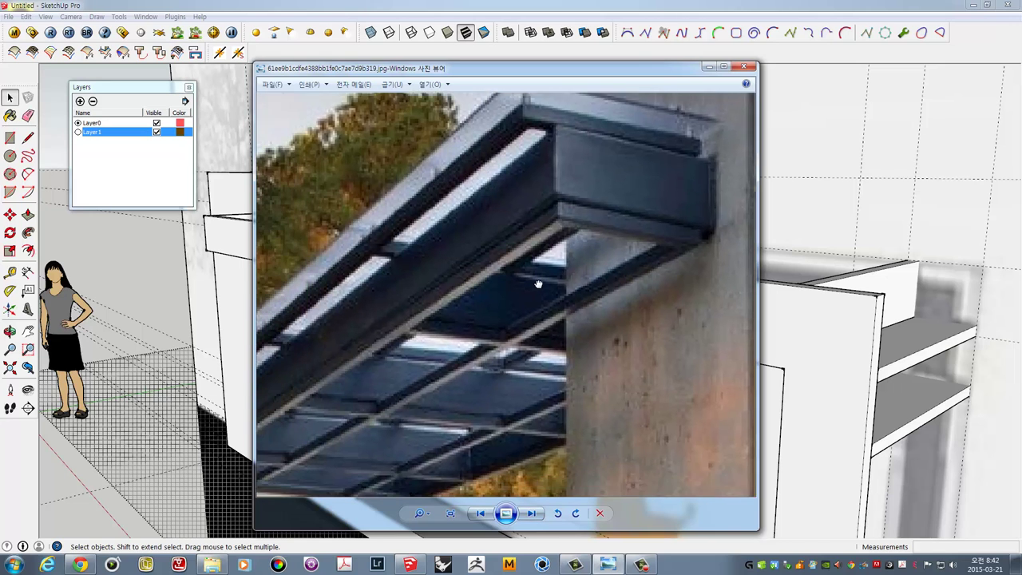
pyautogui.scroll(-2, 588, 264)
pyautogui.scroll(-1, 575, 282)
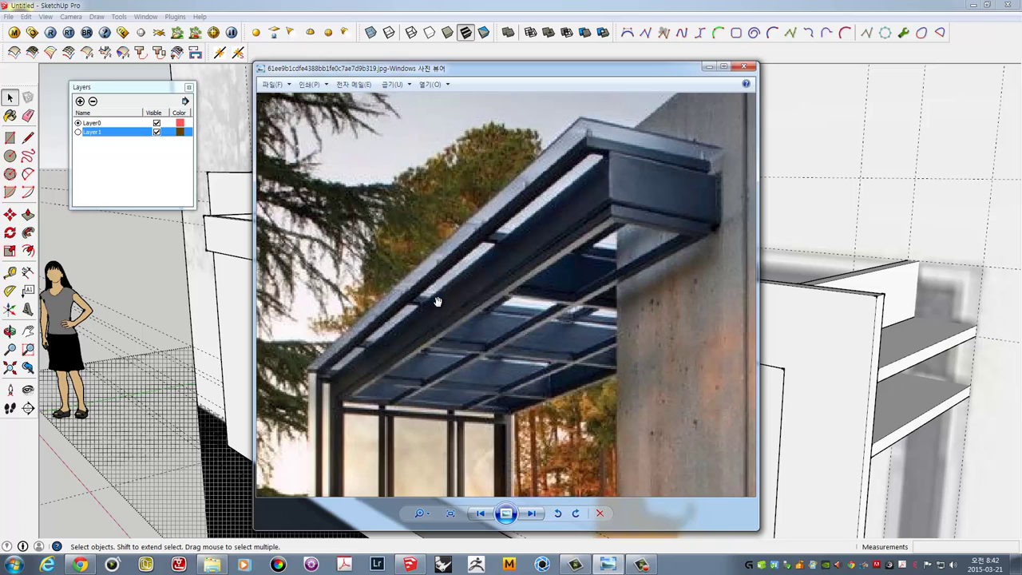
pyautogui.hotkey('alt', 'Tab')
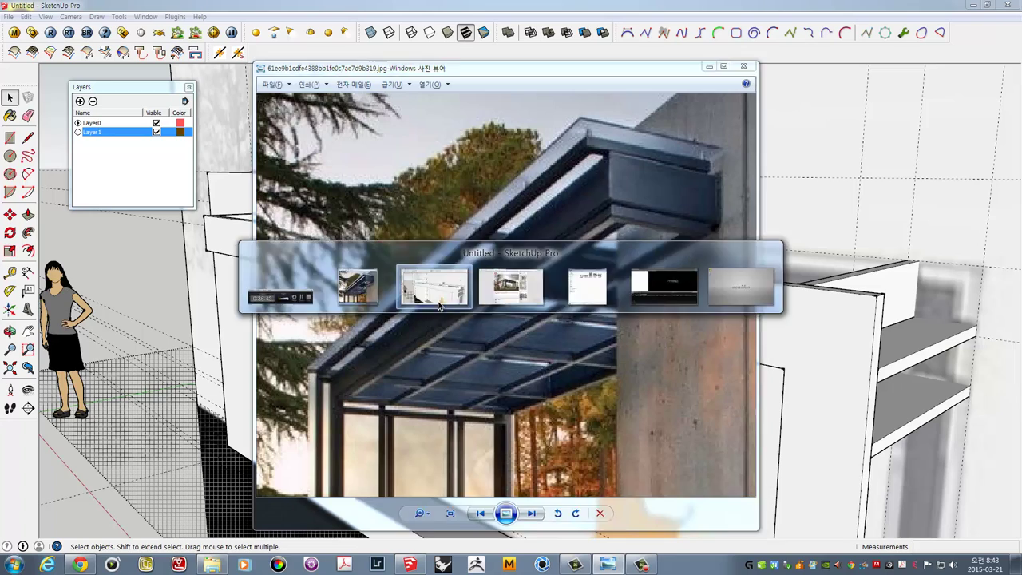
# Explode the photo elevation backdrop image into plain geometry
pyautogui.moveTo(378, 309); pyautogui.dragTo(400, 301, button='middle')
pyautogui.scroll(-3, 399, 302)
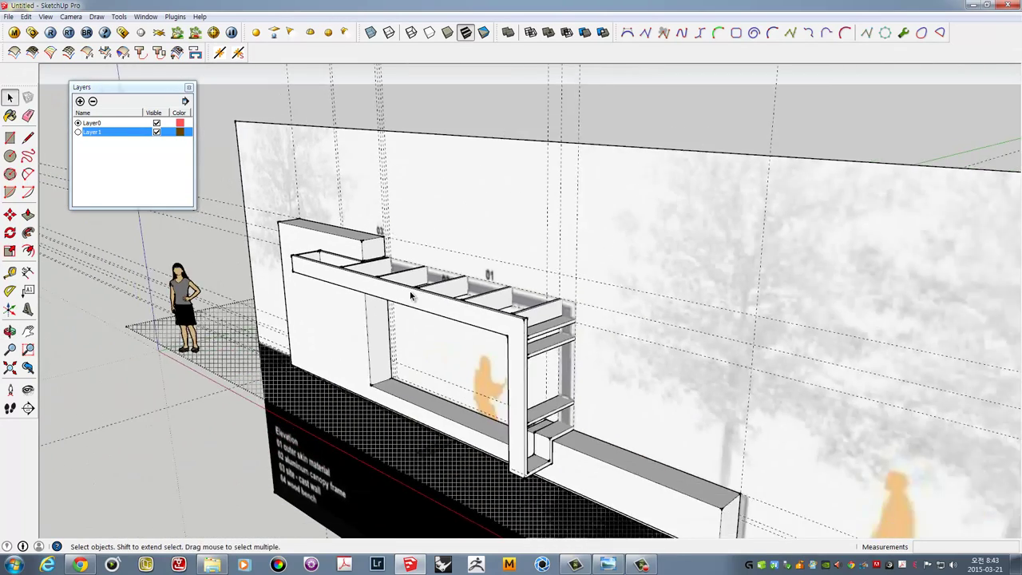
pyautogui.scroll(-2, 402, 229)
pyautogui.scroll(2, 445, 245)
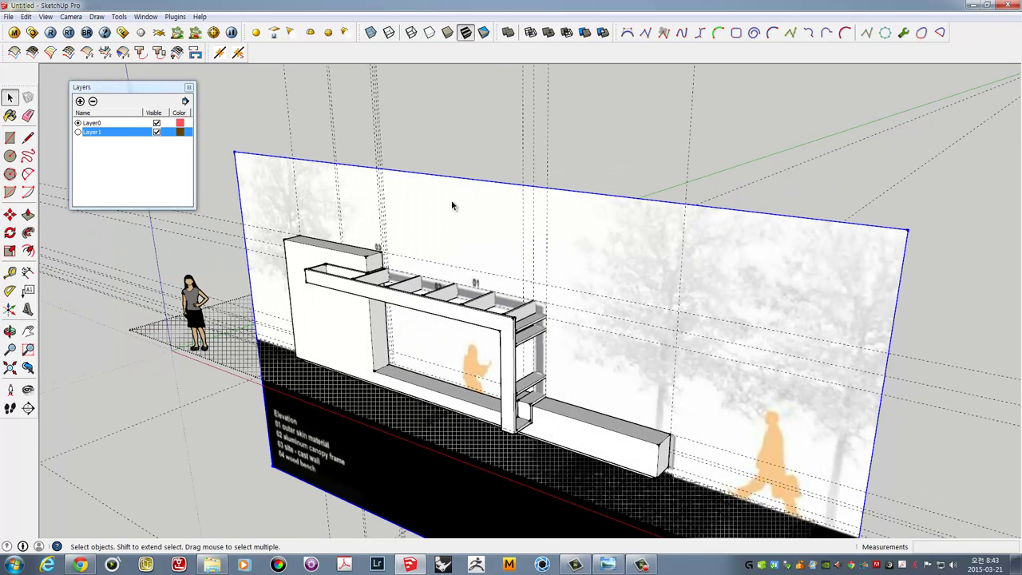
pyautogui.rightClick(452, 206)
pyautogui.click(453, 259)
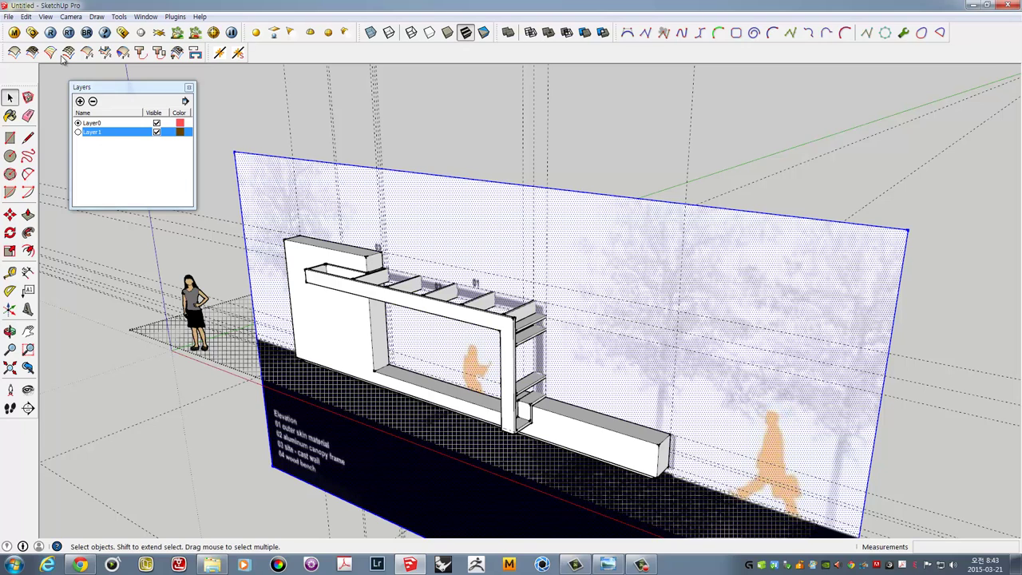
pyautogui.click(27, 17)
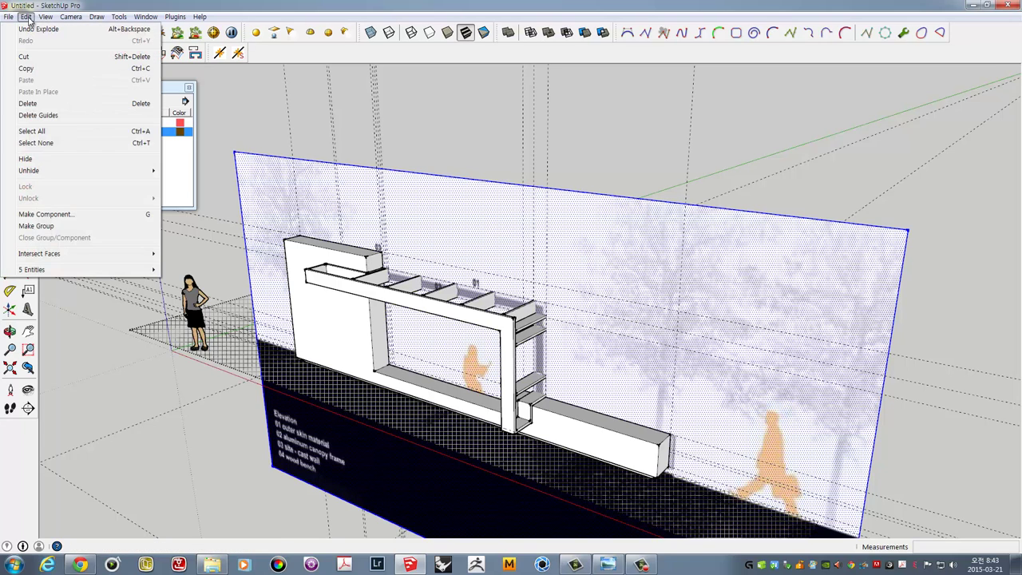
# Hide the photo-textured backdrop face and turn off Hidden Geometry display
pyautogui.rightClick(403, 196)
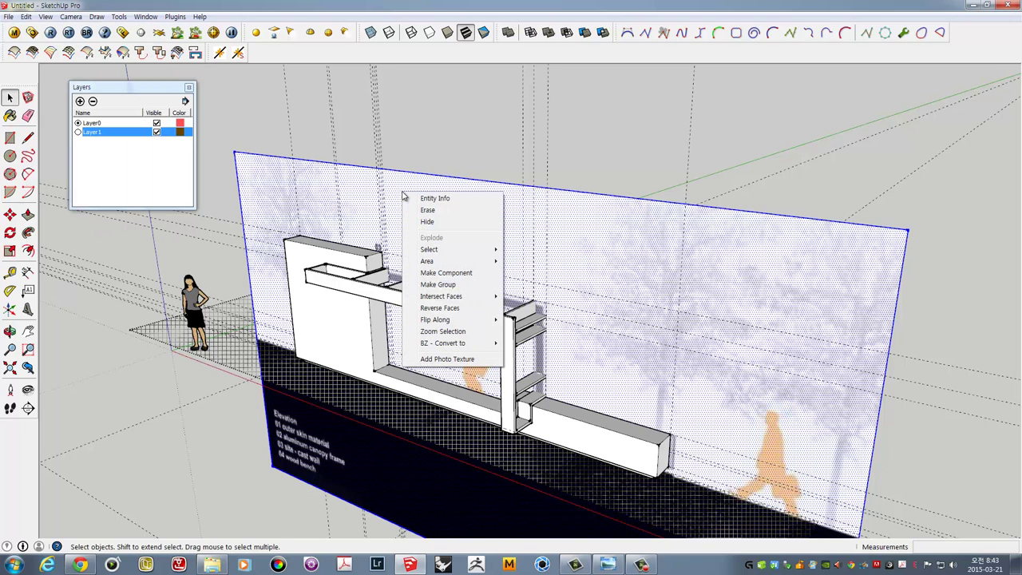
pyautogui.click(417, 221)
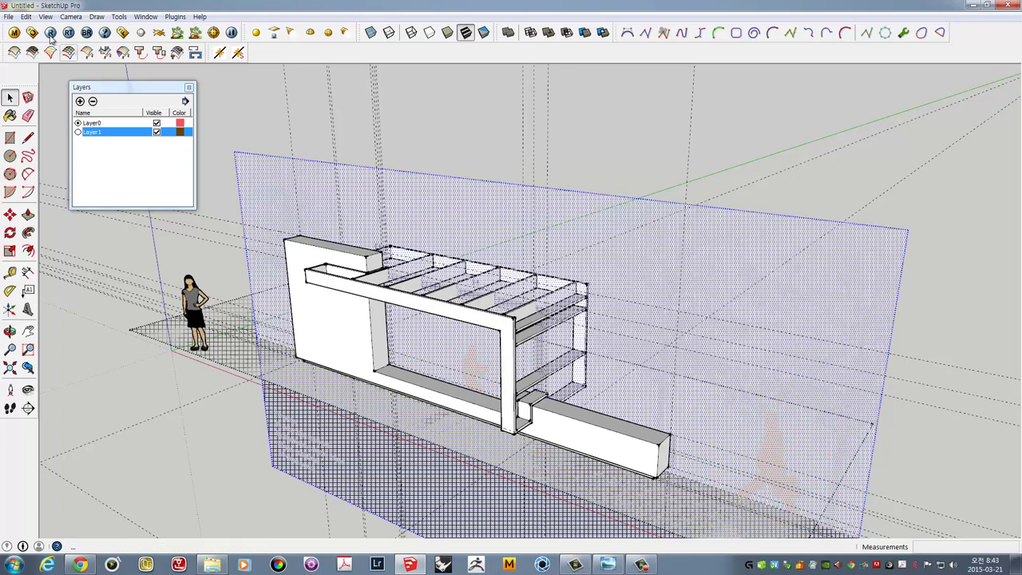
pyautogui.click(45, 17)
pyautogui.click(48, 56)
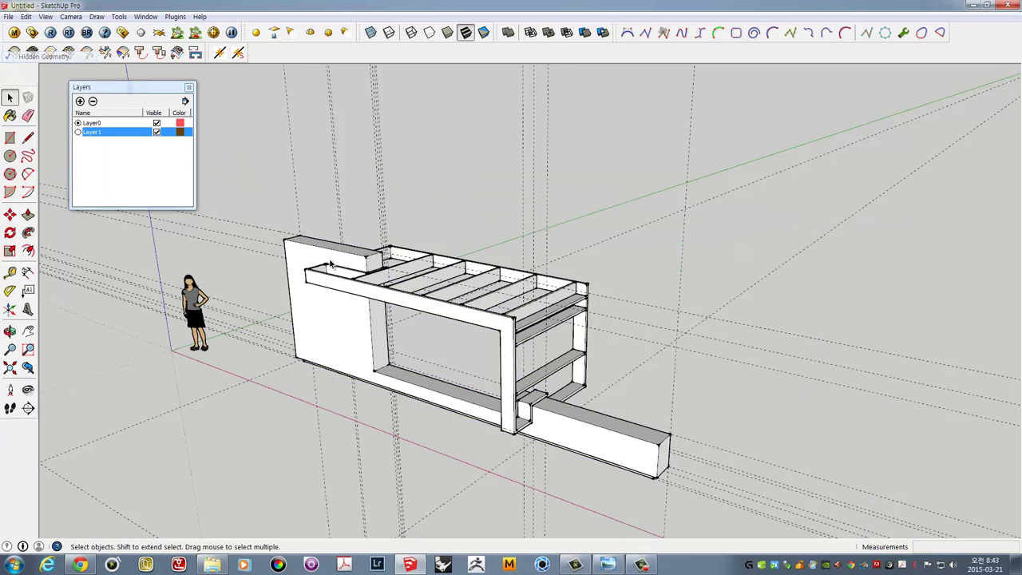
pyautogui.moveTo(331, 265)
pyautogui.mouseDown(button='middle')
pyautogui.moveTo(436, 410)
pyautogui.moveTo(388, 232)
pyautogui.mouseUp(button='middle')
# Zoom and orbit to a steep top-down view of the frame box
pyautogui.scroll(3, 359, 232)
pyautogui.scroll(3, 311, 251)
pyautogui.scroll(3, 310, 250)
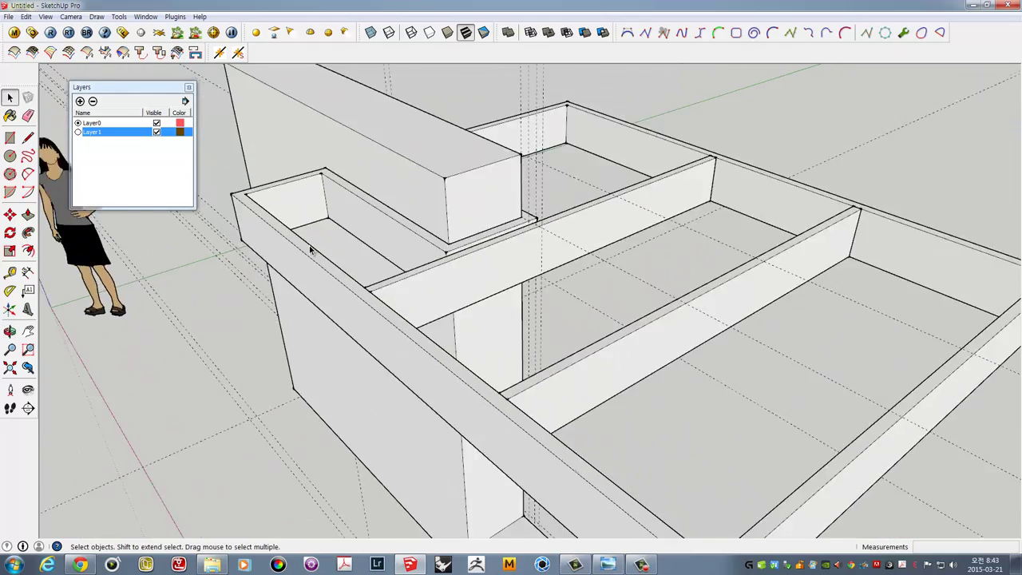
pyautogui.moveTo(311, 251)
pyautogui.mouseDown(button='middle')
pyautogui.moveTo(325, 269)
pyautogui.moveTo(313, 302)
pyautogui.mouseUp(button='middle')
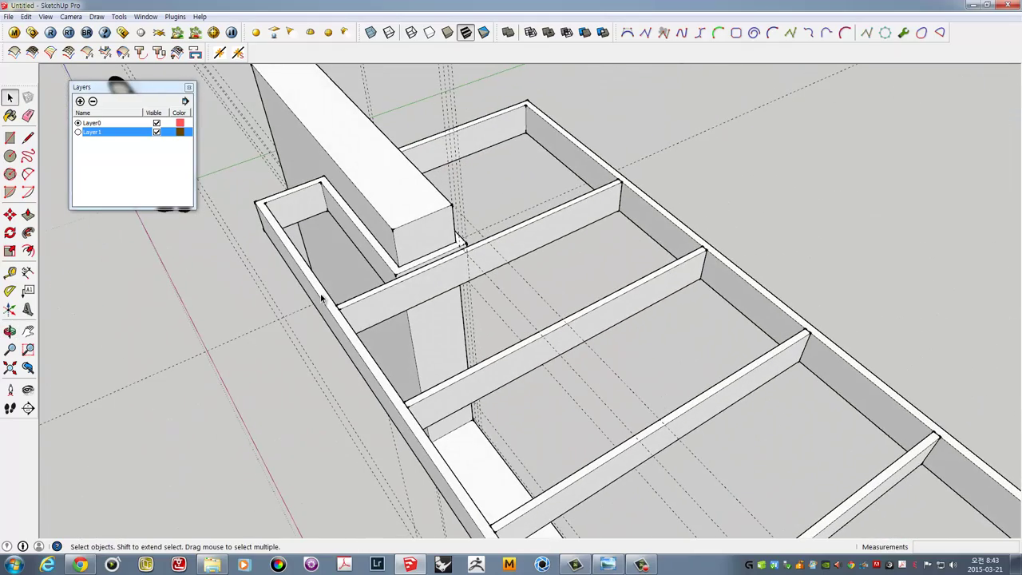
pyautogui.scroll(-3, 322, 298)
pyautogui.scroll(2, 236, 216)
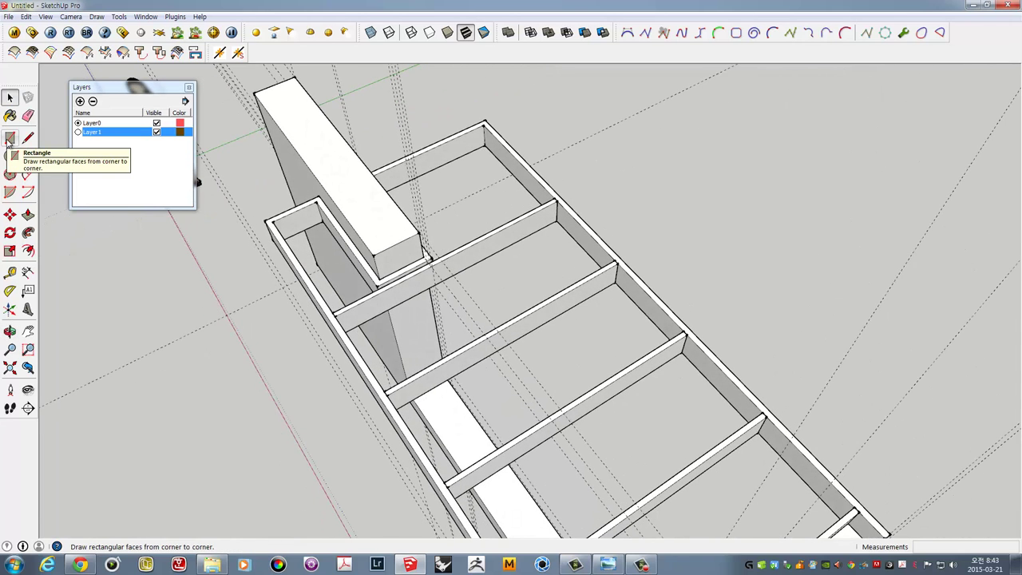
pyautogui.click(9, 139)
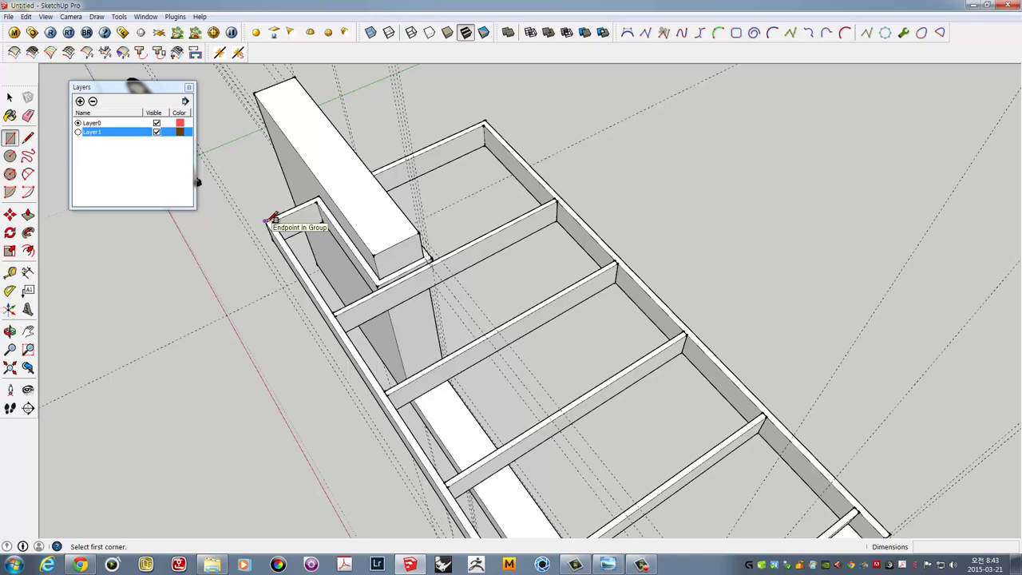
pyautogui.scroll(-3, 272, 219)
pyautogui.scroll(6, 359, 212)
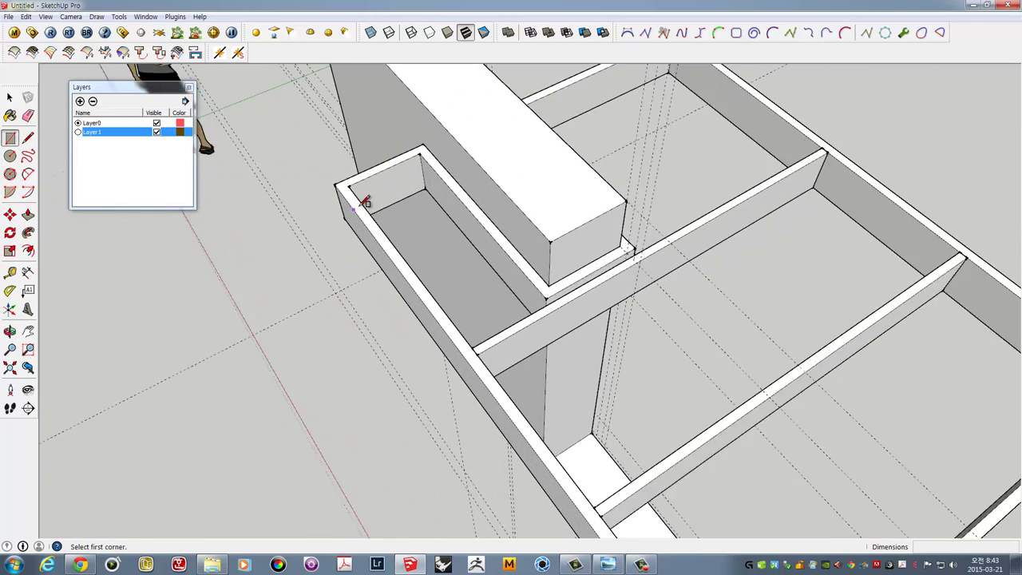
pyautogui.press('space')
# Select the frame box's top rim geometry, exit editing, and paste the rim outline
pyautogui.tripleClick(359, 212)
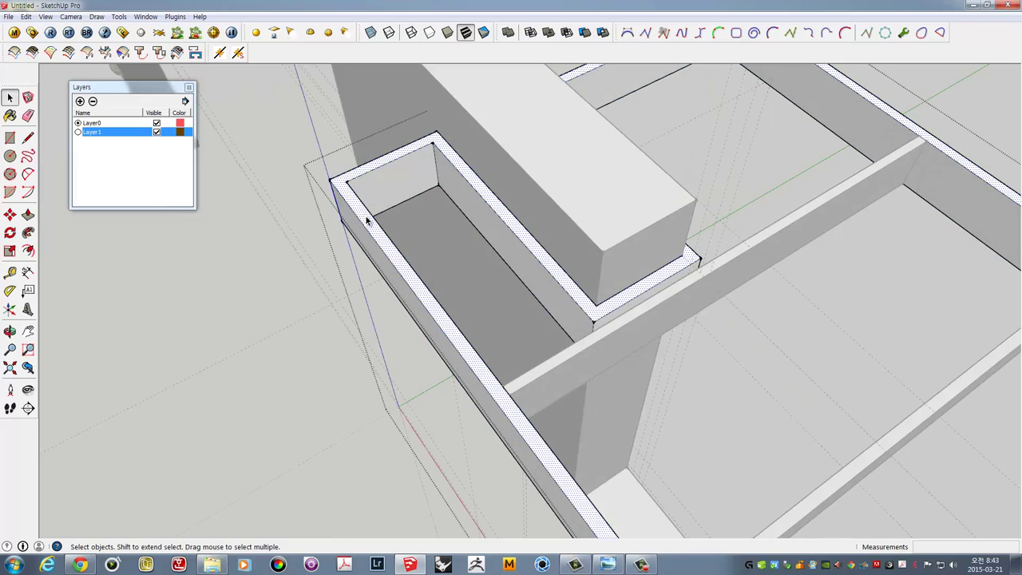
pyautogui.moveTo(364, 217); pyautogui.dragTo(443, 209, button='middle')
pyautogui.scroll(3, 443, 209)
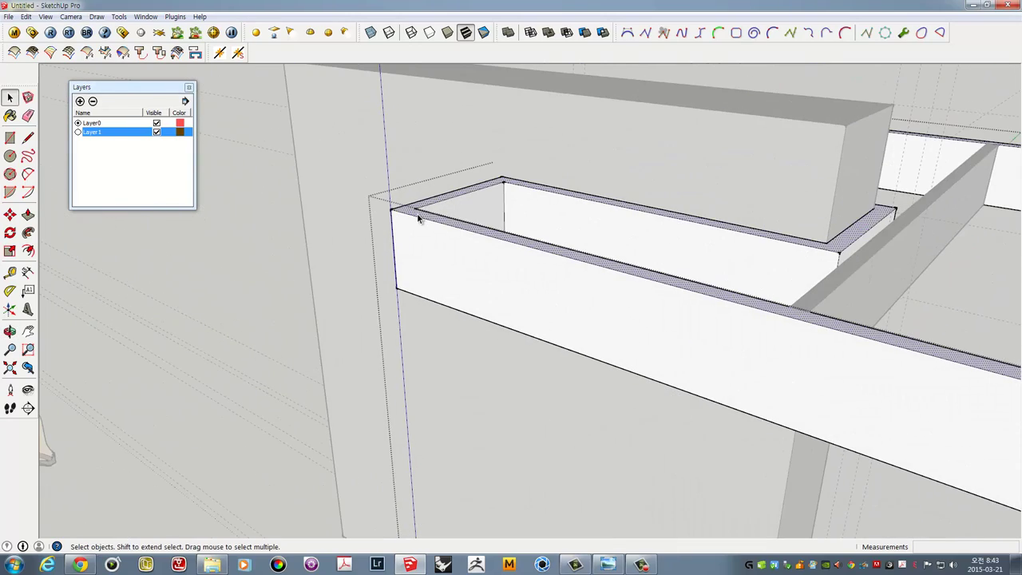
pyautogui.scroll(-3, 354, 230)
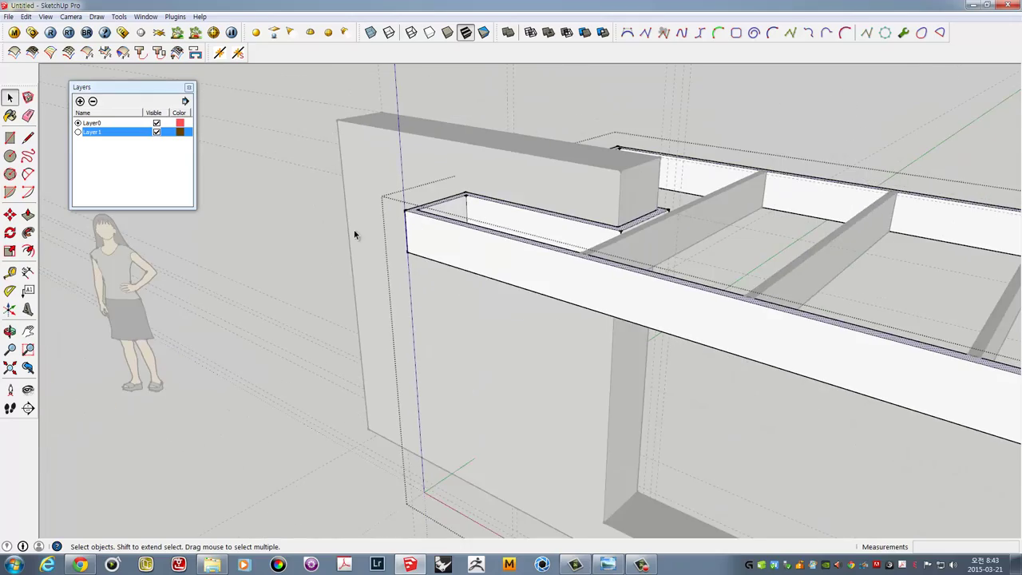
pyautogui.click(327, 217)
pyautogui.moveTo(327, 217)
pyautogui.mouseDown(button='middle')
pyautogui.moveTo(426, 285)
pyautogui.moveTo(415, 259)
pyautogui.moveTo(251, 376)
pyautogui.moveTo(364, 301)
pyautogui.mouseUp(button='middle')
pyautogui.hotkey('ctrl', 'v')
# Place the pasted rim outline on the ground beside the frame
pyautogui.scroll(-3, 415, 260)
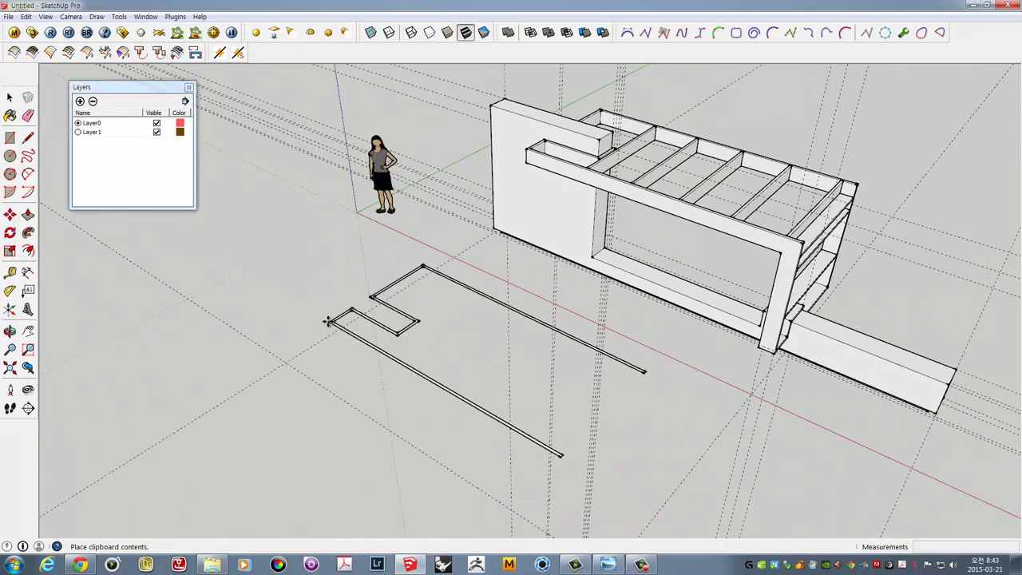
pyautogui.click(329, 307)
pyautogui.scroll(2, 329, 306)
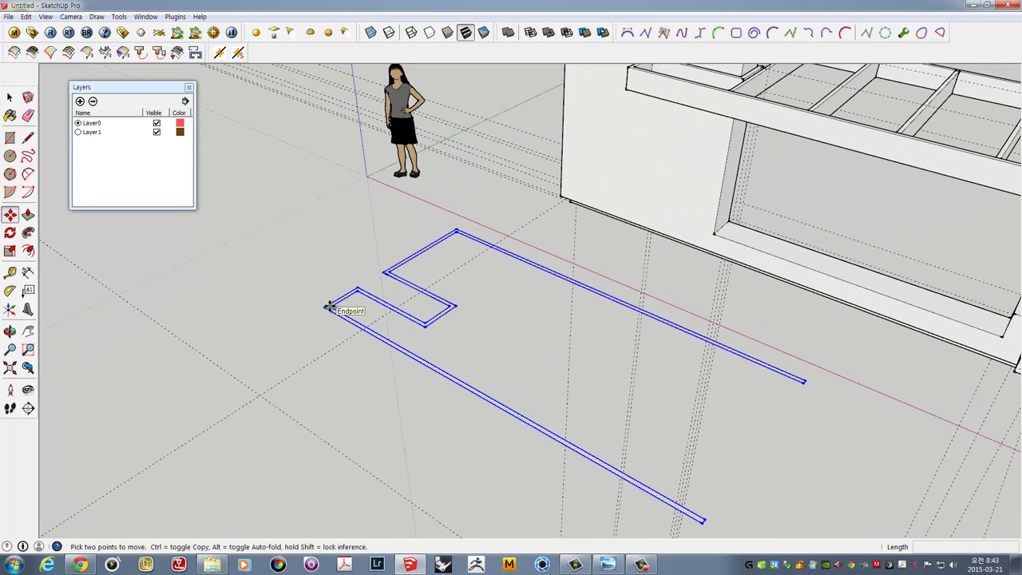
pyautogui.scroll(1, 330, 307)
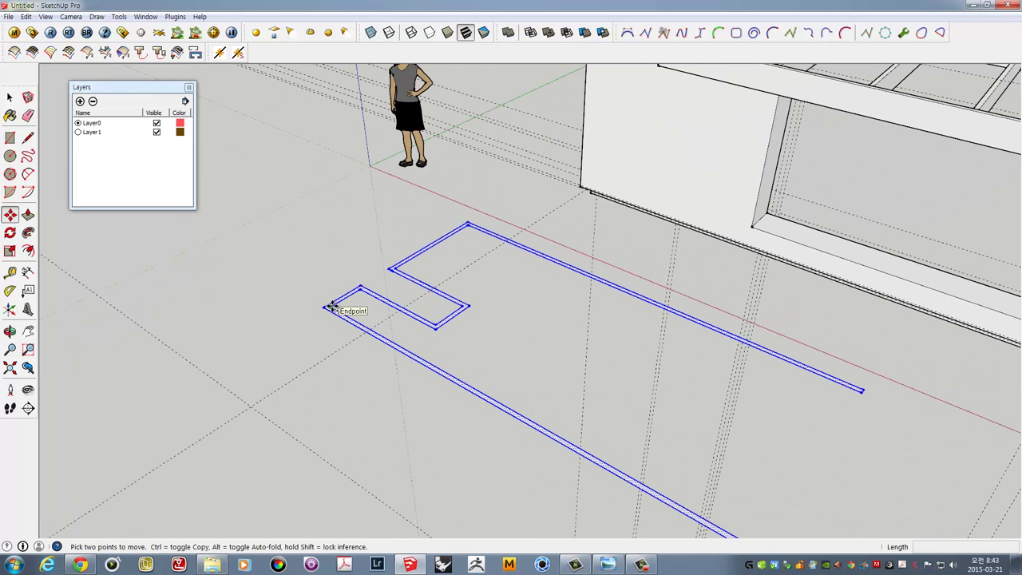
pyautogui.moveTo(335, 310)
pyautogui.mouseDown(button='middle')
pyautogui.moveTo(395, 314)
pyautogui.moveTo(393, 345)
pyautogui.mouseUp(button='middle')
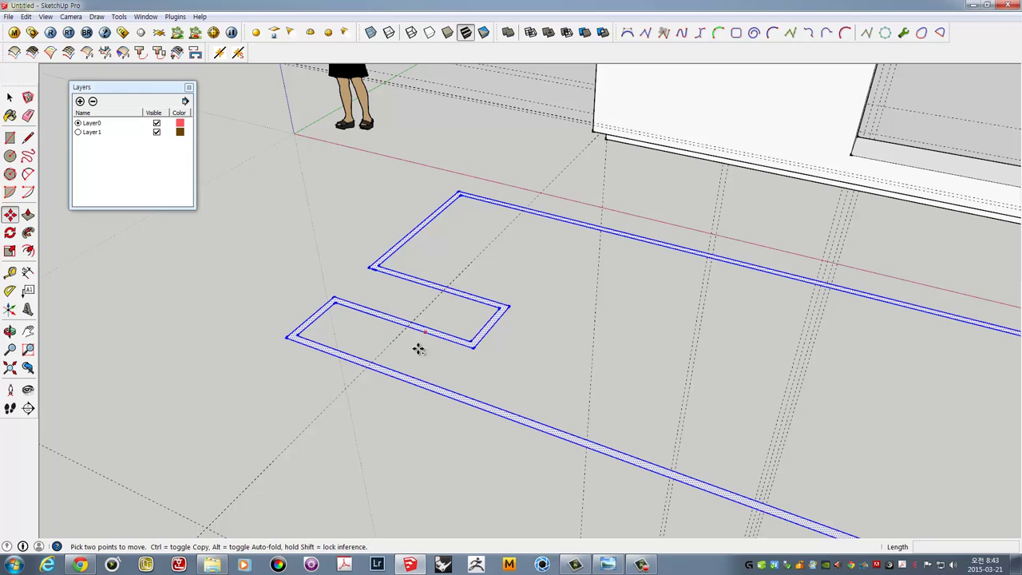
# Extrude the outline into a thin rail and make it a group
pyautogui.press('p')
pyautogui.moveTo(418, 390); pyautogui.dragTo(418, 382)
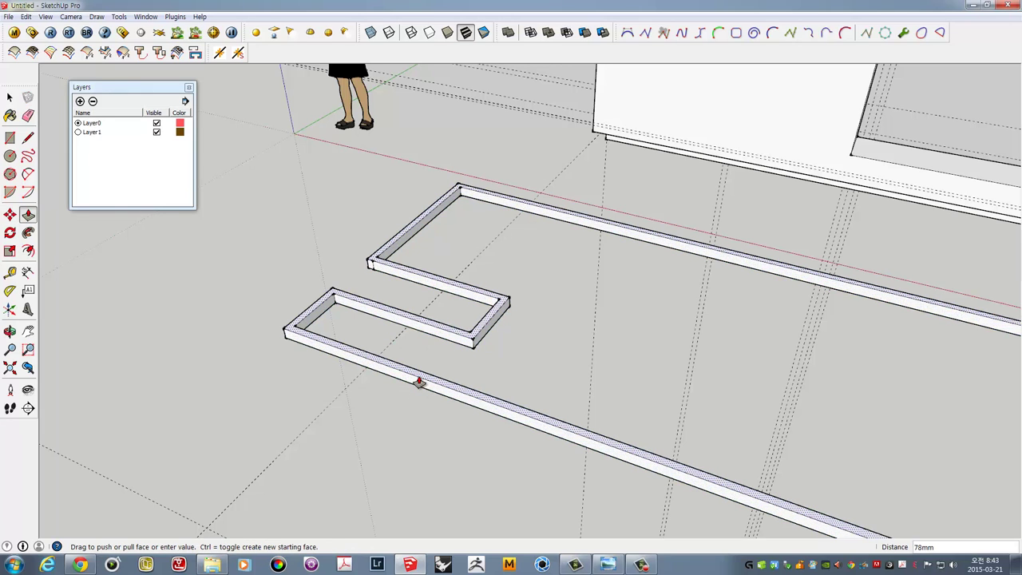
pyautogui.press('space')
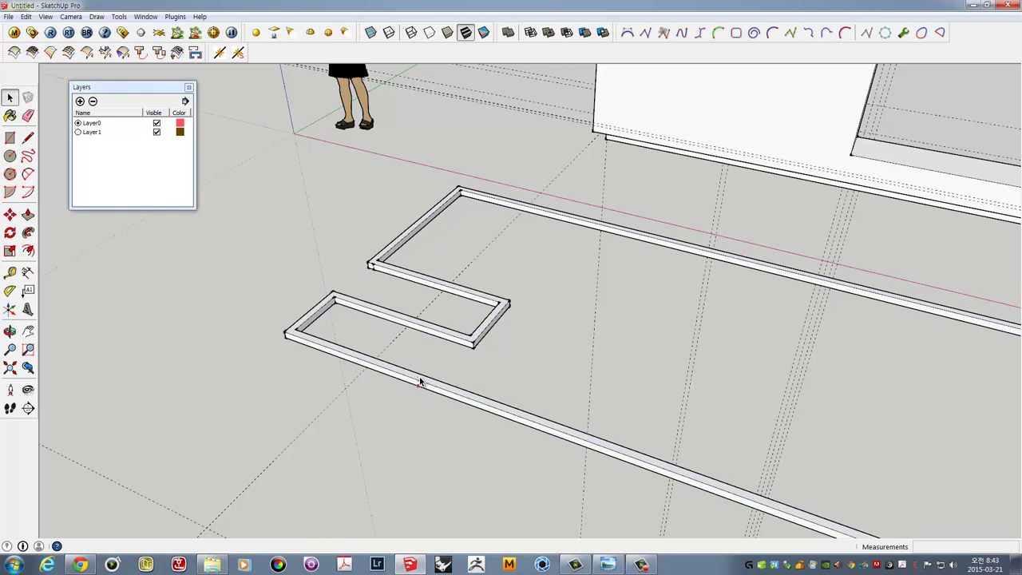
pyautogui.tripleClick(416, 379)
pyautogui.rightClick(416, 379)
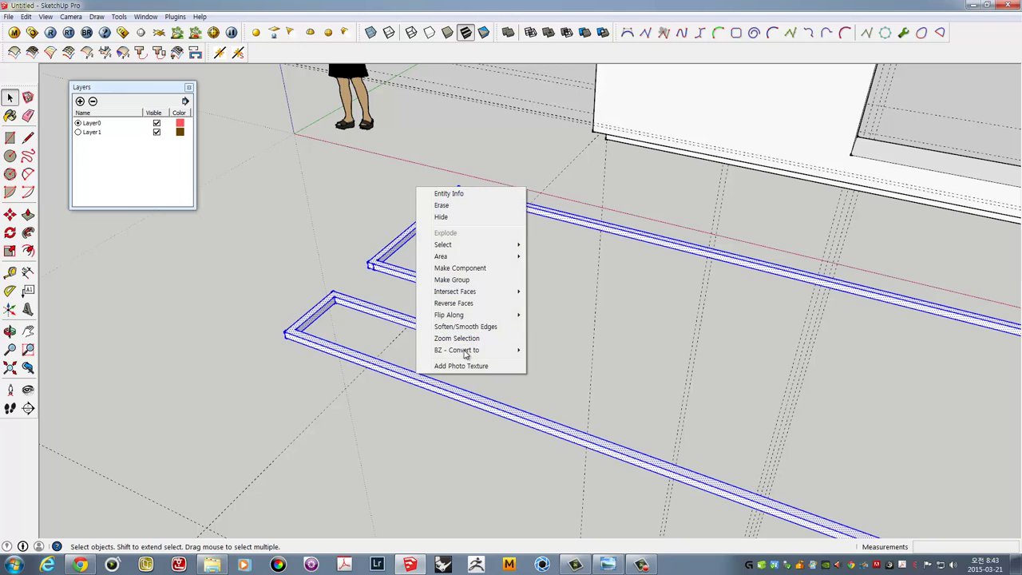
pyautogui.click(462, 291)
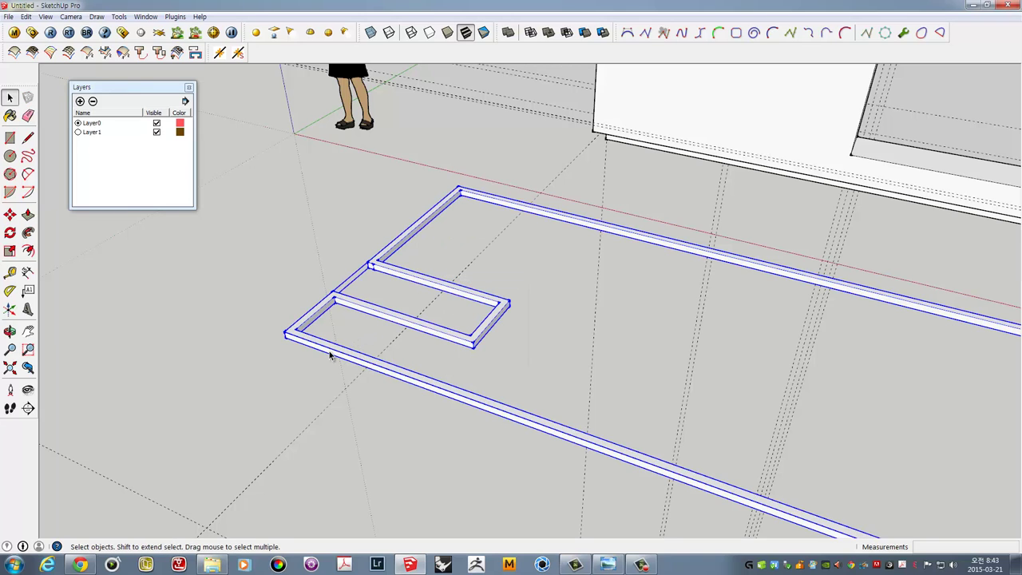
# Move the rail onto the frame box corner, raised exactly 50 mm
pyautogui.press('m')
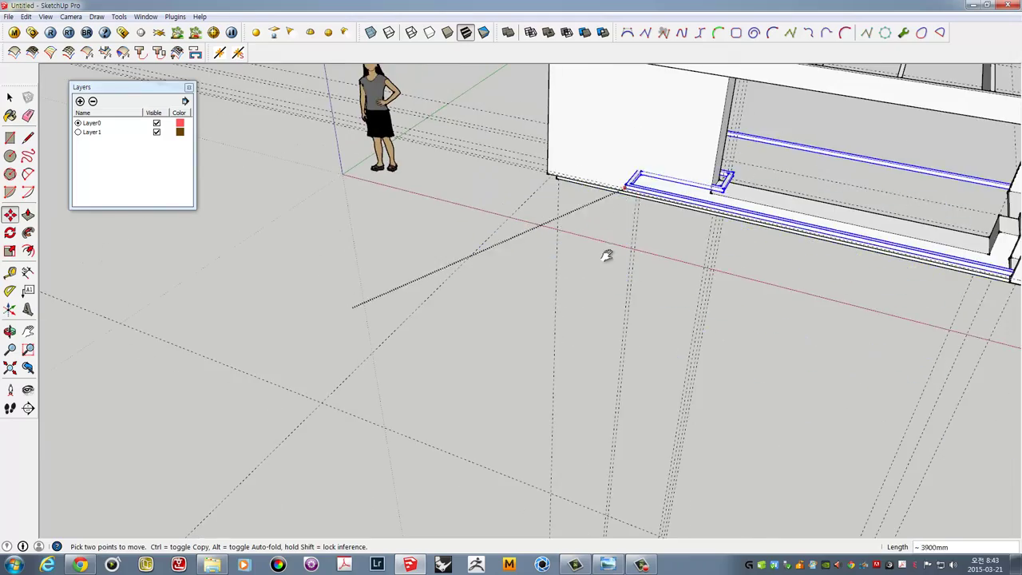
pyautogui.moveTo(285, 342); pyautogui.dragTo(445, 358, button='middle')
pyautogui.scroll(3, 445, 359)
pyautogui.scroll(3, 449, 388)
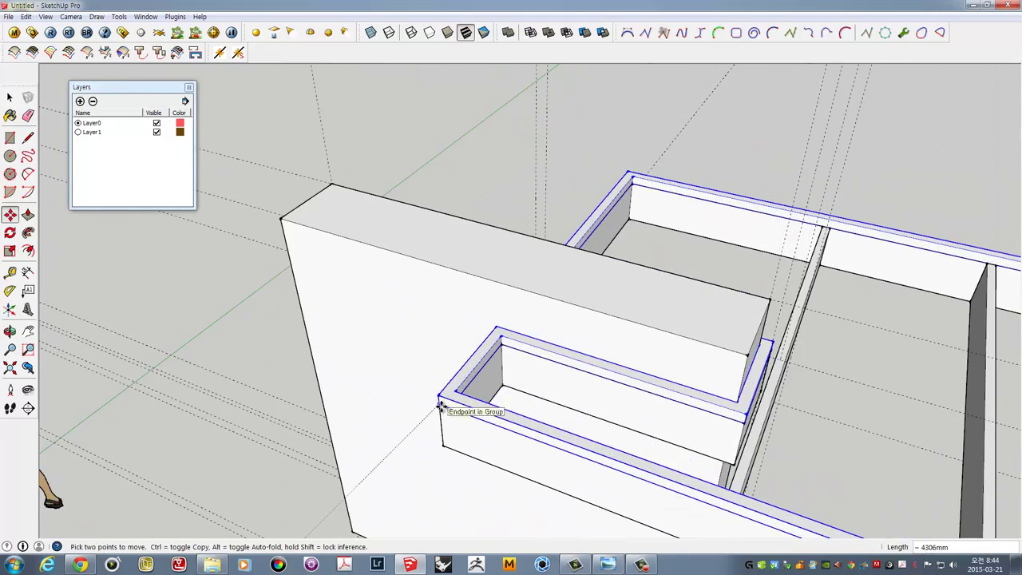
pyautogui.moveTo(442, 409)
pyautogui.mouseDown(button='middle')
pyautogui.moveTo(479, 278)
pyautogui.moveTo(490, 354)
pyautogui.mouseUp(button='middle')
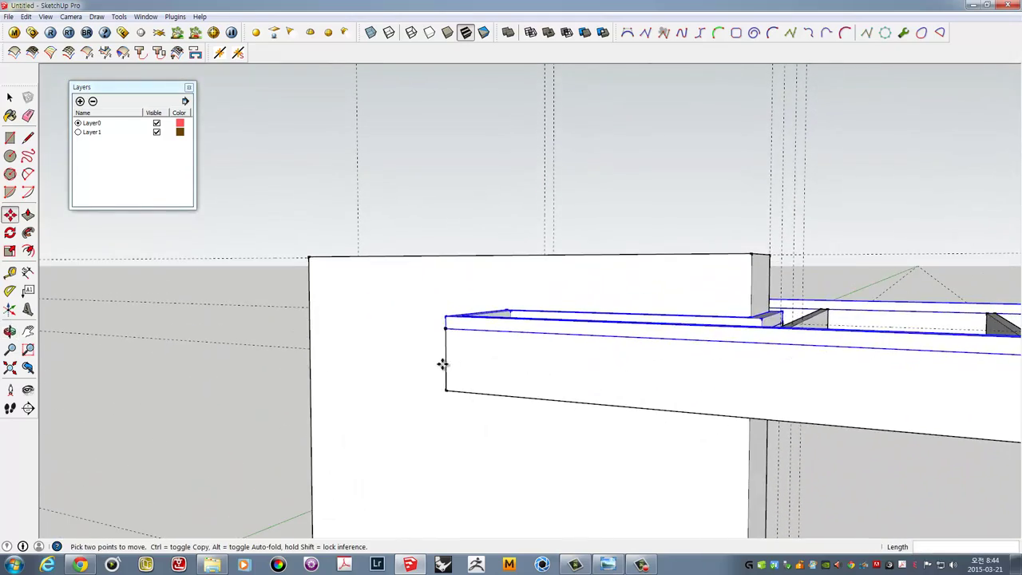
pyautogui.click(423, 364)
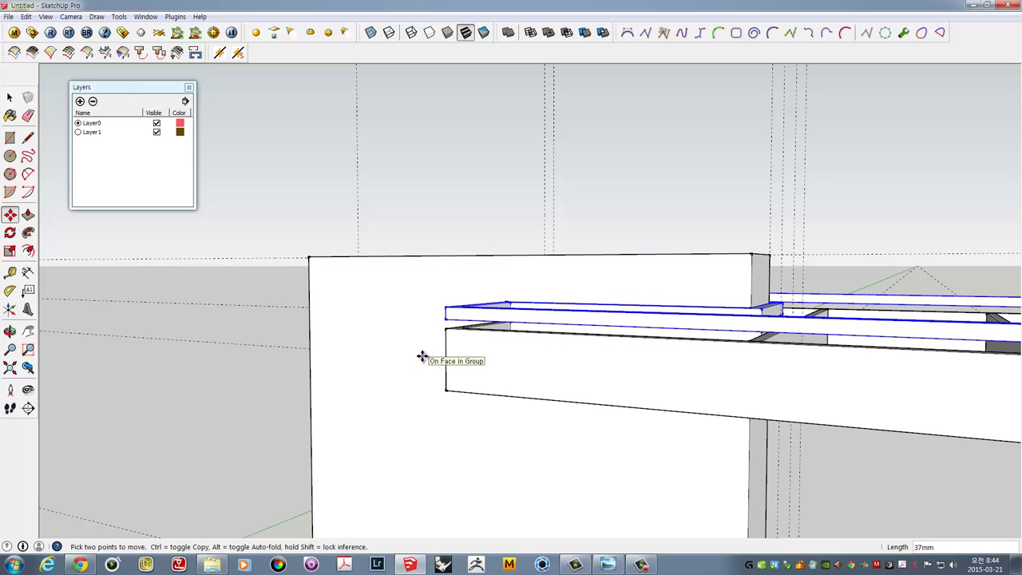
pyautogui.write('50')
pyautogui.press('Return')
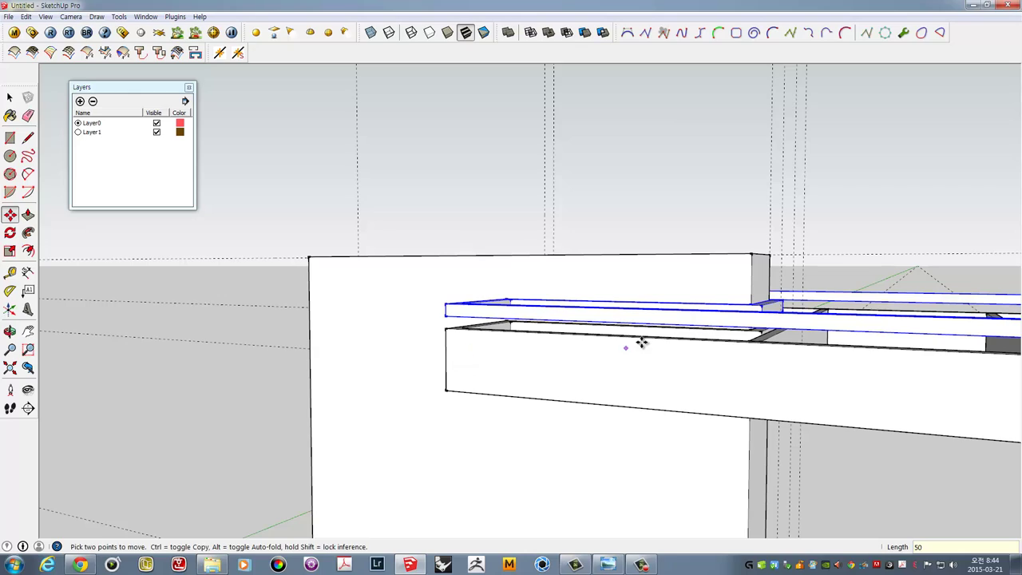
# Compare the beams from the side against the canopy reference photo
pyautogui.moveTo(729, 335)
pyautogui.mouseDown(button='middle')
pyautogui.moveTo(529, 343)
pyautogui.moveTo(639, 292)
pyautogui.moveTo(673, 296)
pyautogui.mouseUp(button='middle')
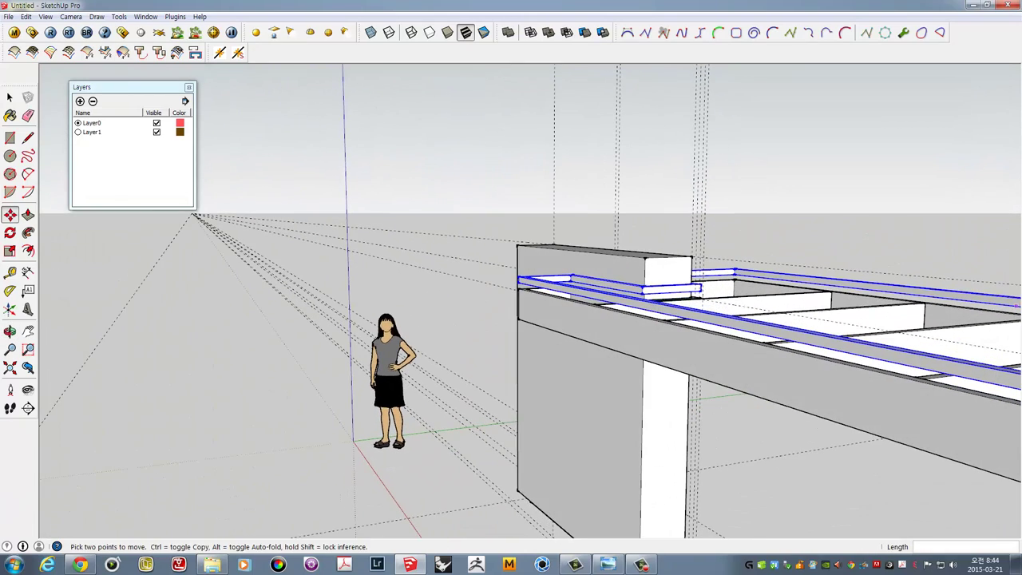
pyautogui.click(608, 565)
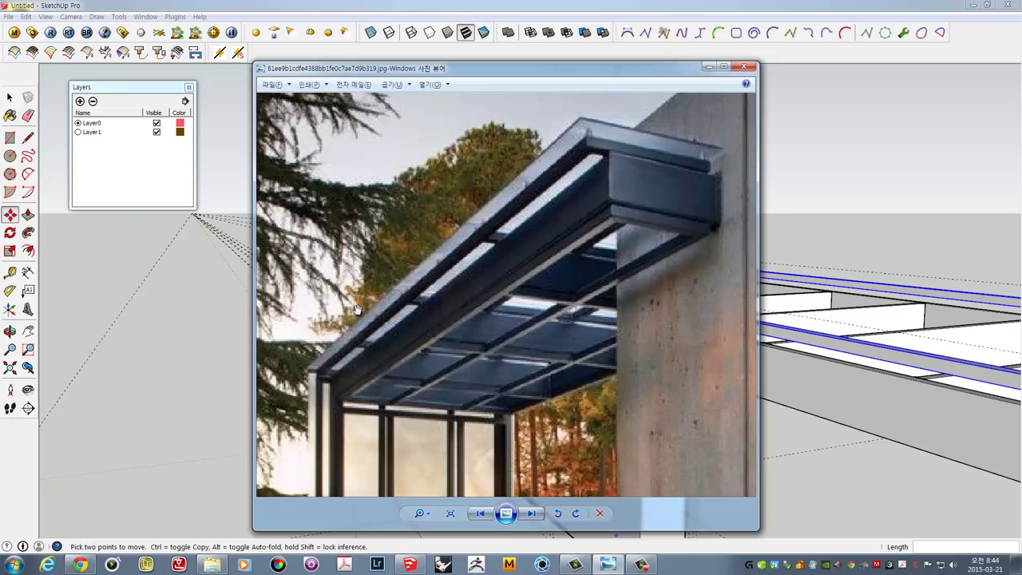
pyautogui.hotkey('alt', 'Tab')
pyautogui.moveTo(549, 274); pyautogui.dragTo(883, 418, button='middle')
# Shift a top frame piece 50 mm along the red axis
pyautogui.scroll(3, 543, 312)
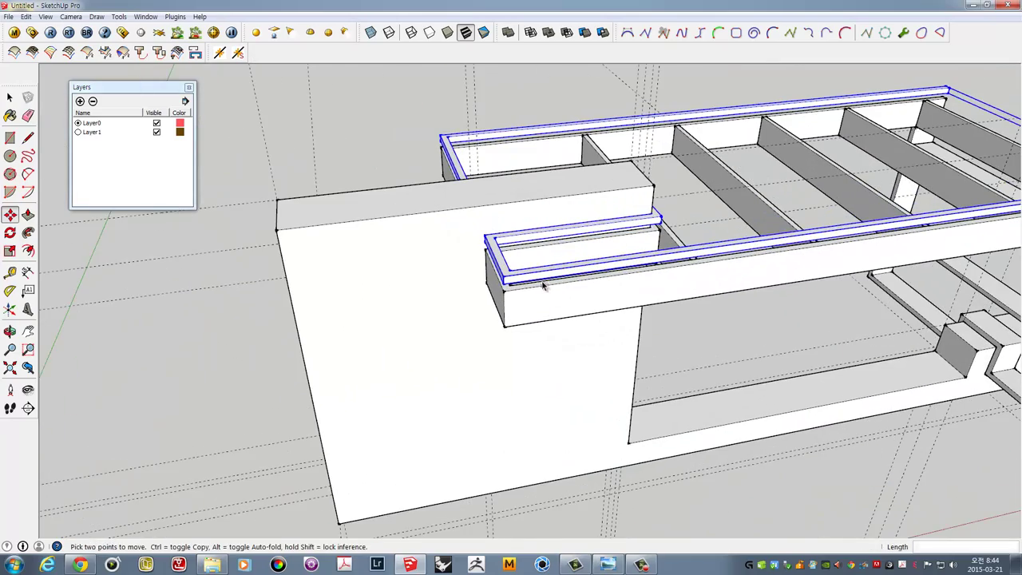
pyautogui.press('space')
pyautogui.moveTo(543, 286)
pyautogui.mouseDown(button='middle')
pyautogui.moveTo(483, 313)
pyautogui.moveTo(415, 263)
pyautogui.mouseUp(button='middle')
pyautogui.click(415, 263)
pyautogui.scroll(3, 475, 386)
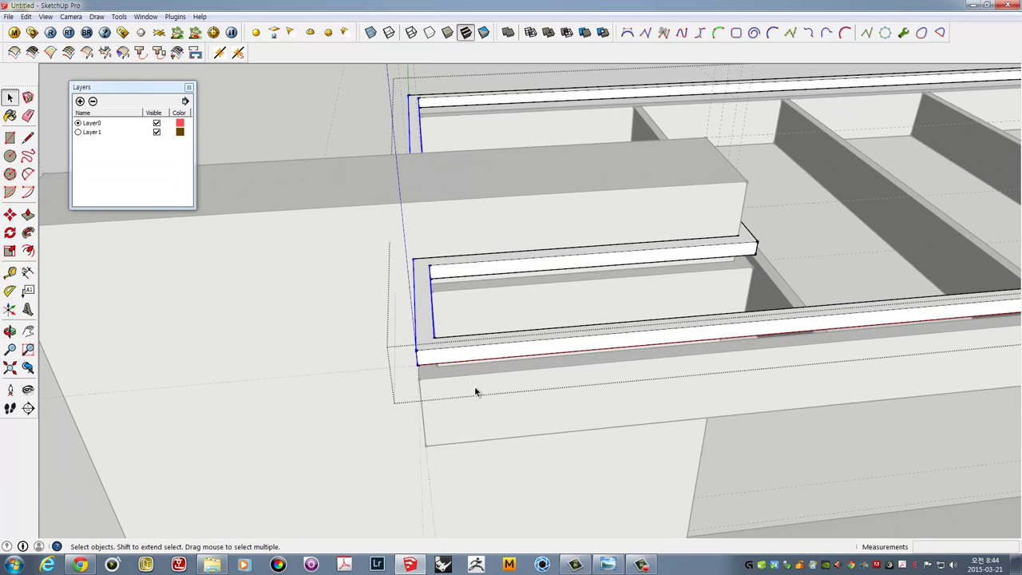
pyautogui.press('m')
pyautogui.click(476, 405)
pyautogui.write('50')
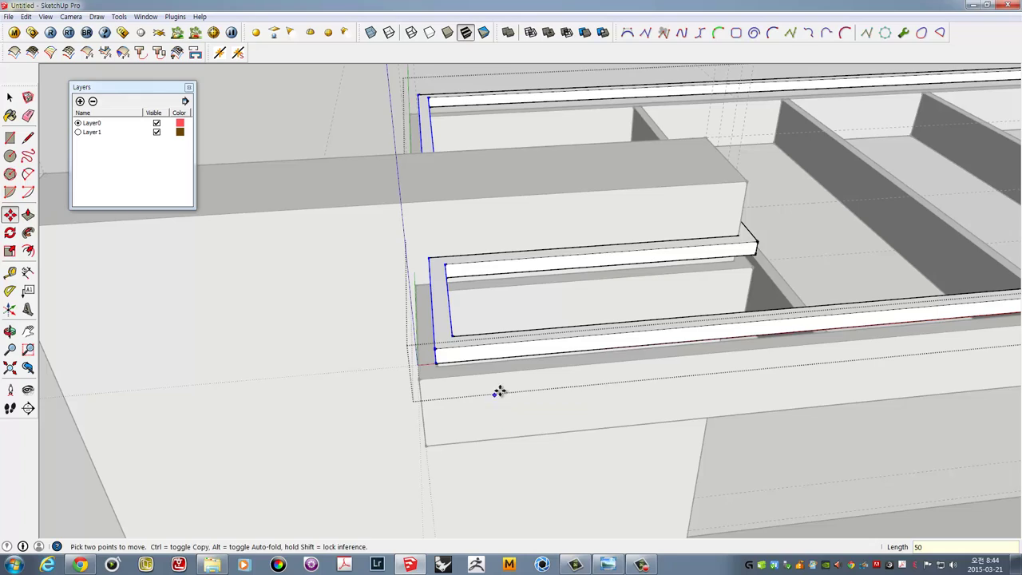
# Shift the next frame piece 50 mm outward
pyautogui.moveTo(497, 388)
pyautogui.mouseDown(button='middle')
pyautogui.moveTo(837, 332)
pyautogui.moveTo(710, 320)
pyautogui.mouseUp(button='middle')
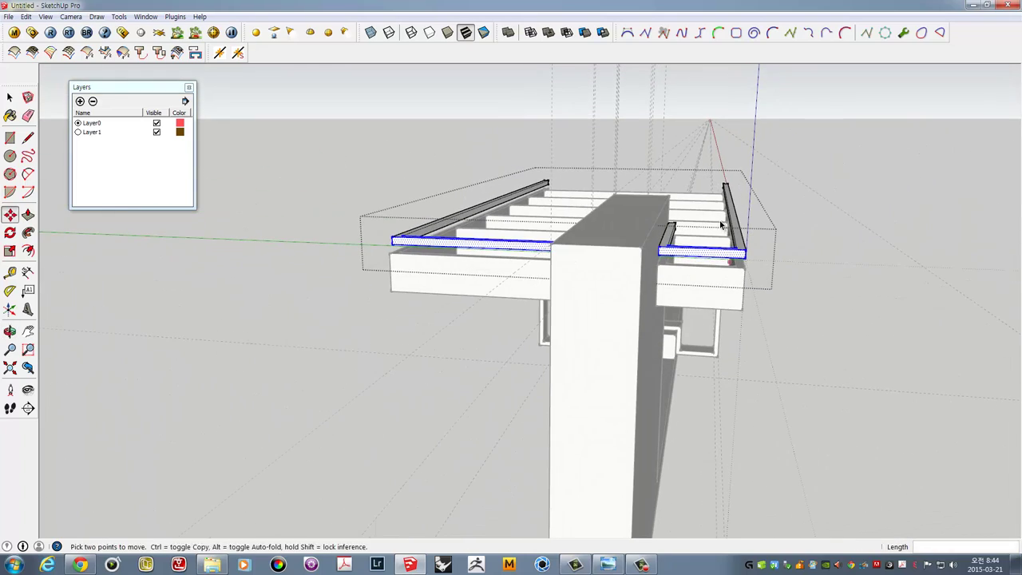
pyautogui.press('space')
pyautogui.scroll(5, 748, 316)
pyautogui.scroll(2, 623, 408)
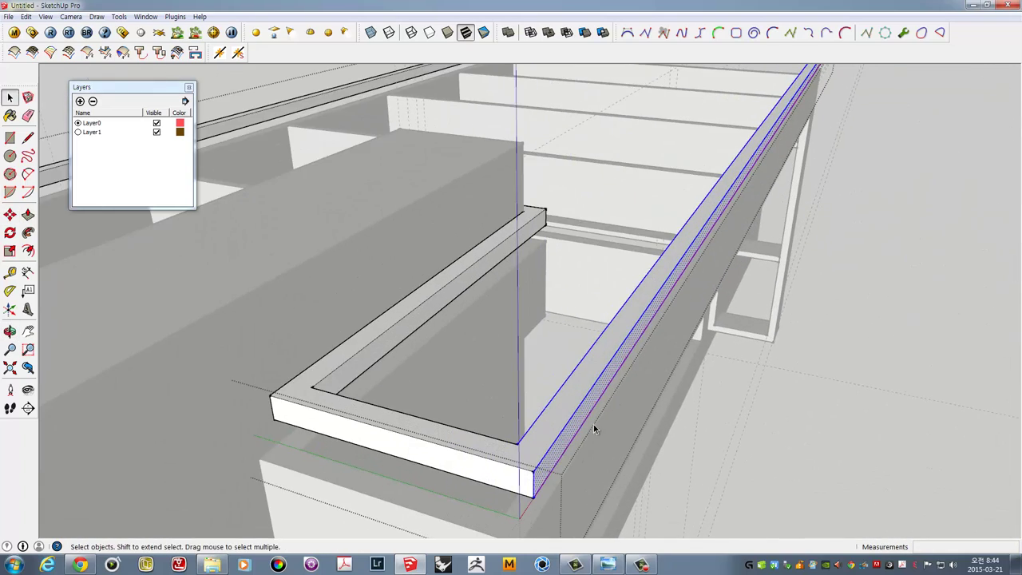
pyautogui.press('m')
pyautogui.click(460, 446)
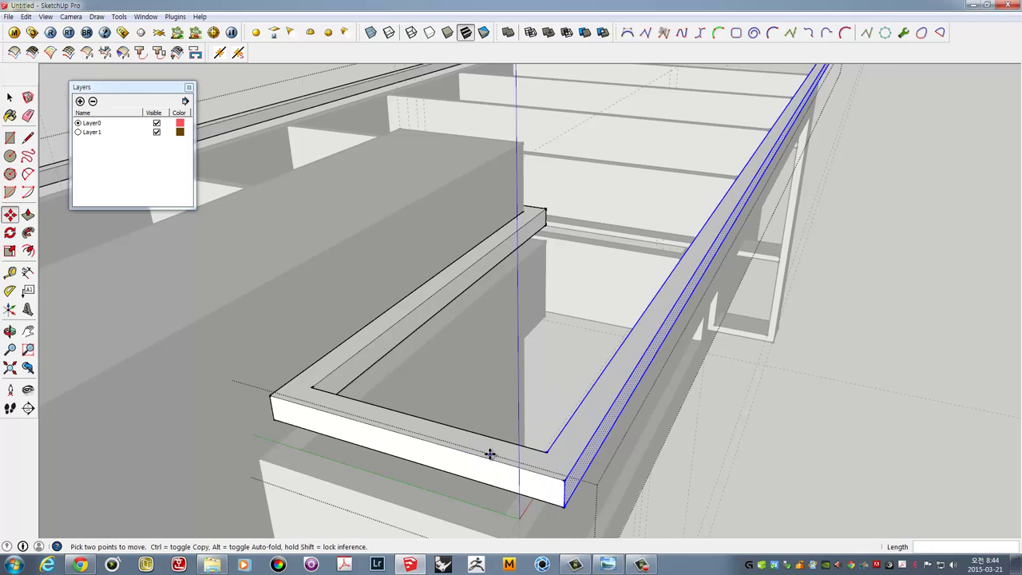
# Move the right rail of the top frame 50 mm
pyautogui.moveTo(490, 454)
pyautogui.mouseDown(button='middle')
pyautogui.moveTo(655, 342)
pyautogui.moveTo(658, 422)
pyautogui.moveTo(475, 336)
pyautogui.moveTo(605, 459)
pyautogui.moveTo(486, 440)
pyautogui.moveTo(484, 258)
pyautogui.mouseUp(button='middle')
pyautogui.press('space')
pyautogui.click(567, 439)
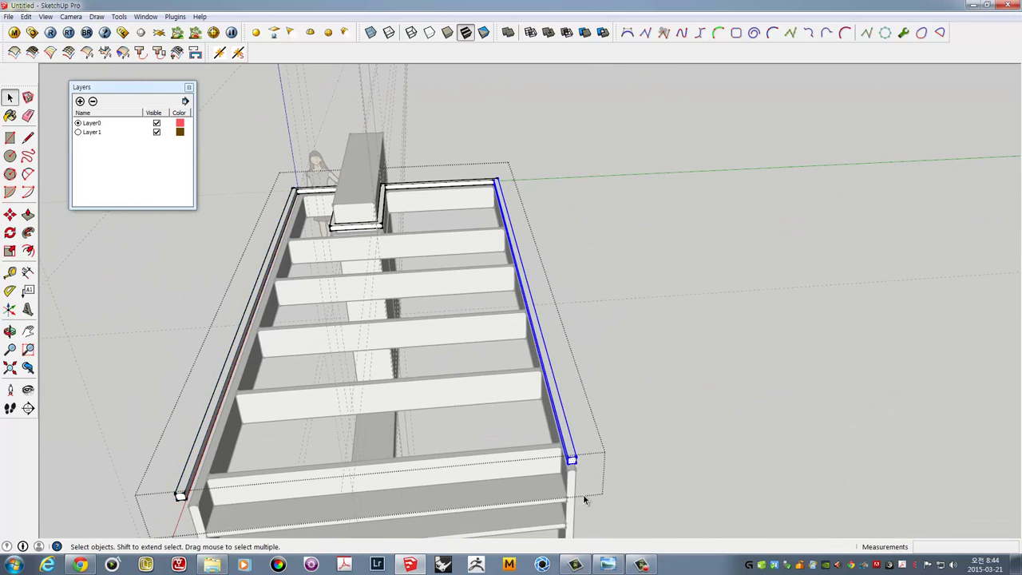
pyautogui.scroll(3, 556, 453)
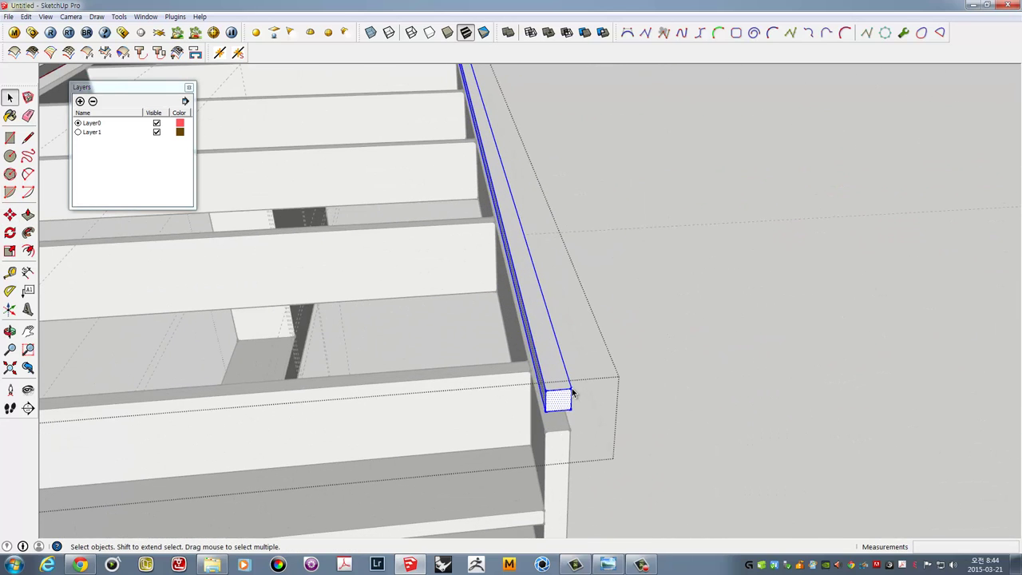
pyautogui.moveTo(569, 393); pyautogui.dragTo(565, 397, button='middle')
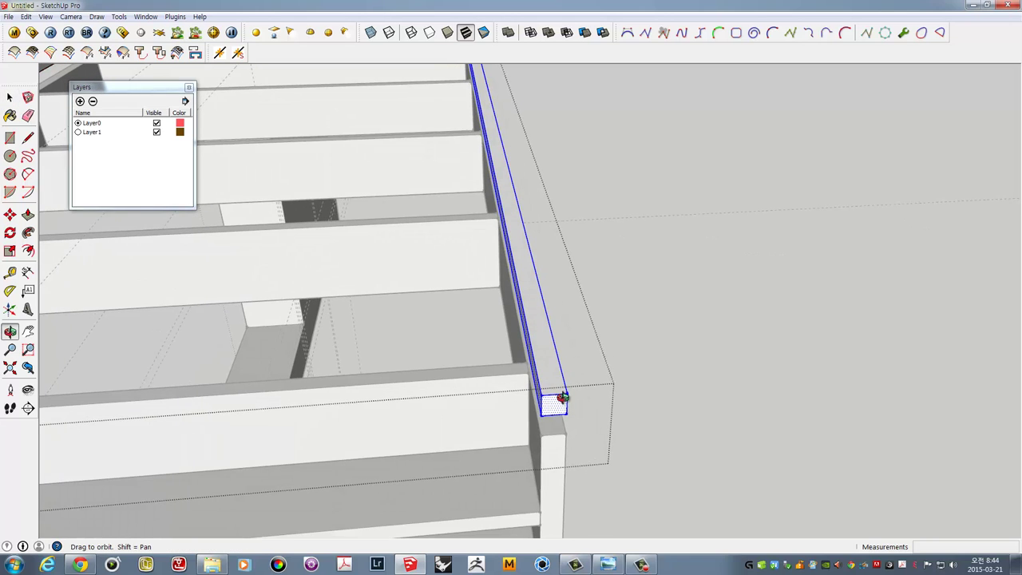
pyautogui.press('m')
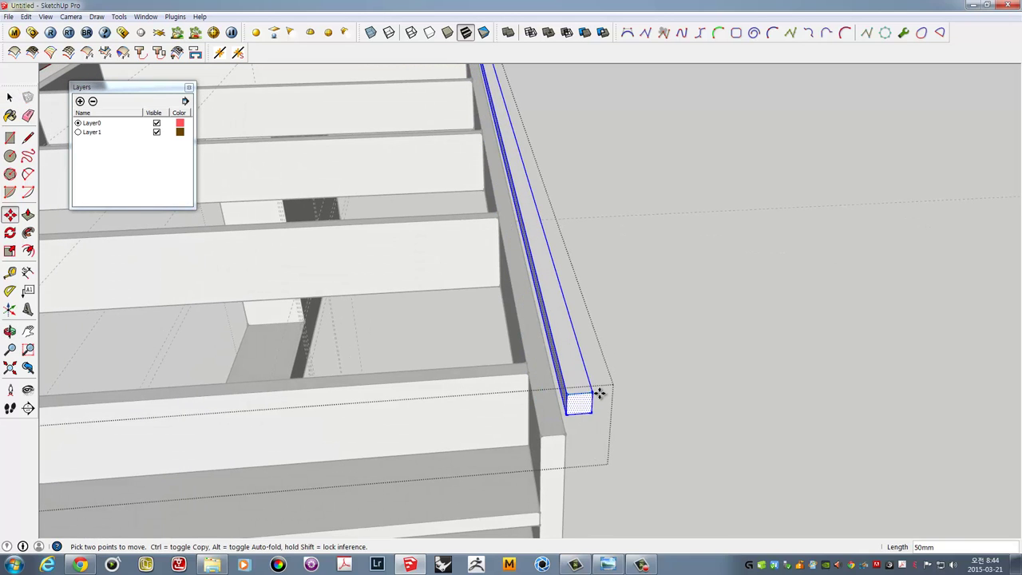
pyautogui.write('50')
pyautogui.press('Return')
# Select the front rail's end face
pyautogui.scroll(-3, 592, 391)
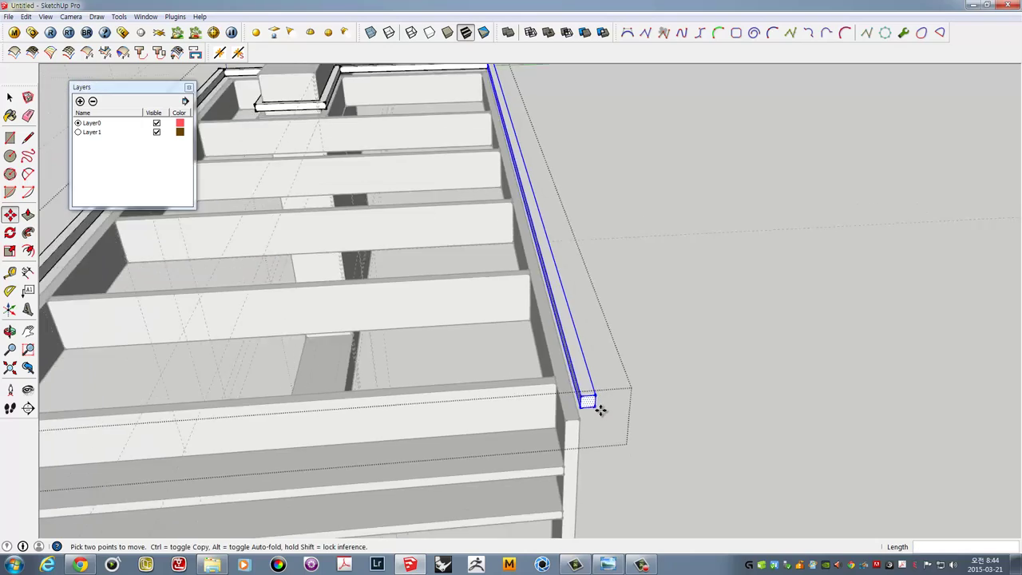
pyautogui.moveTo(597, 406)
pyautogui.mouseDown(button='middle')
pyautogui.moveTo(533, 428)
pyautogui.moveTo(709, 404)
pyautogui.mouseUp(button='middle')
pyautogui.scroll(-3, 690, 411)
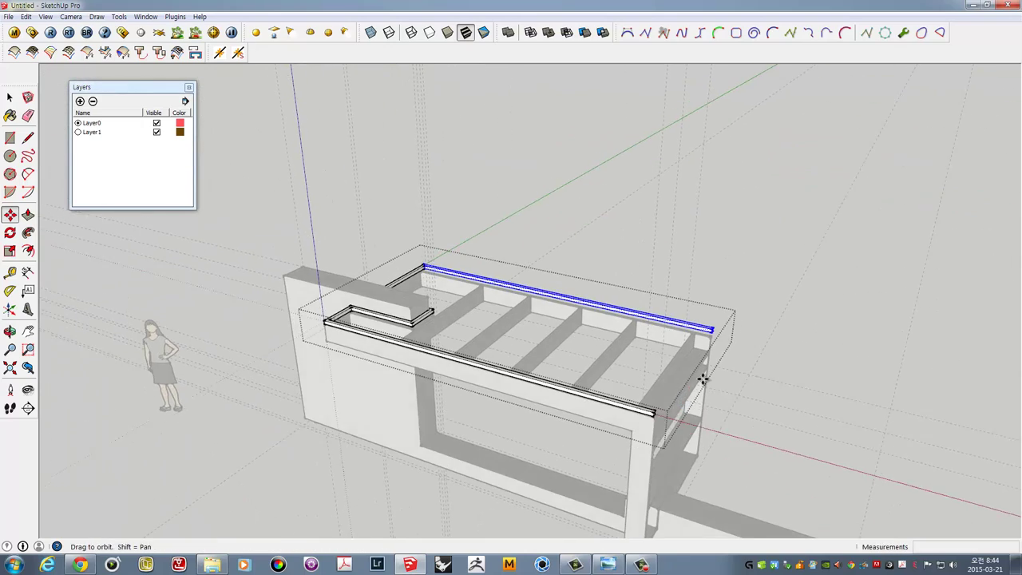
pyautogui.scroll(2, 709, 380)
pyautogui.scroll(2, 695, 387)
pyautogui.moveTo(641, 401)
pyautogui.mouseDown(button='middle')
pyautogui.moveTo(614, 351)
pyautogui.moveTo(594, 366)
pyautogui.mouseUp(button='middle')
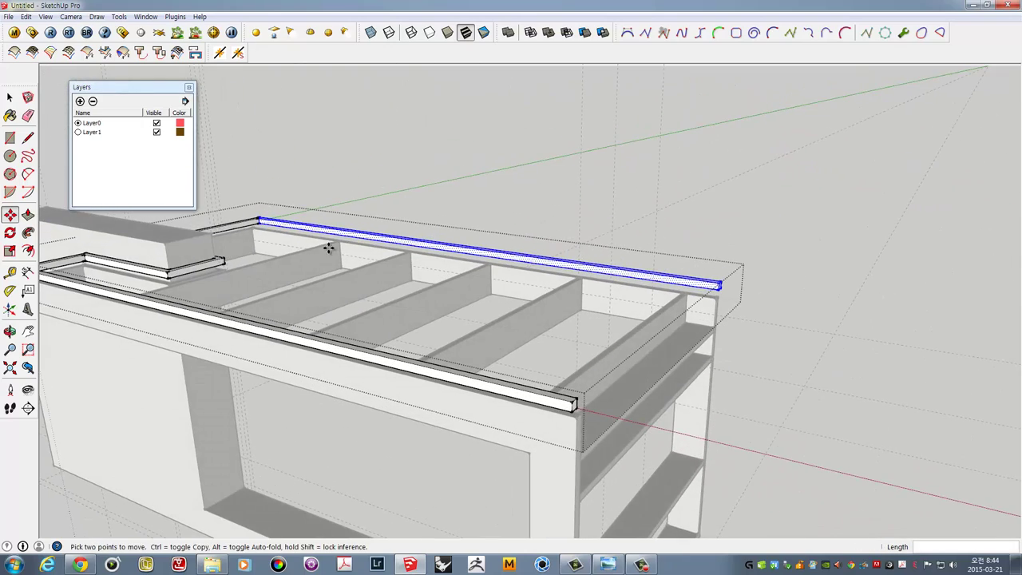
pyautogui.moveTo(479, 343)
pyautogui.mouseDown(button='middle')
pyautogui.moveTo(548, 372)
pyautogui.moveTo(559, 412)
pyautogui.moveTo(577, 392)
pyautogui.moveTo(569, 428)
pyautogui.mouseUp(button='middle')
pyautogui.scroll(2, 570, 406)
pyautogui.press('space')
pyautogui.click(569, 392)
pyautogui.scroll(2, 569, 392)
pyautogui.scroll(1, 566, 391)
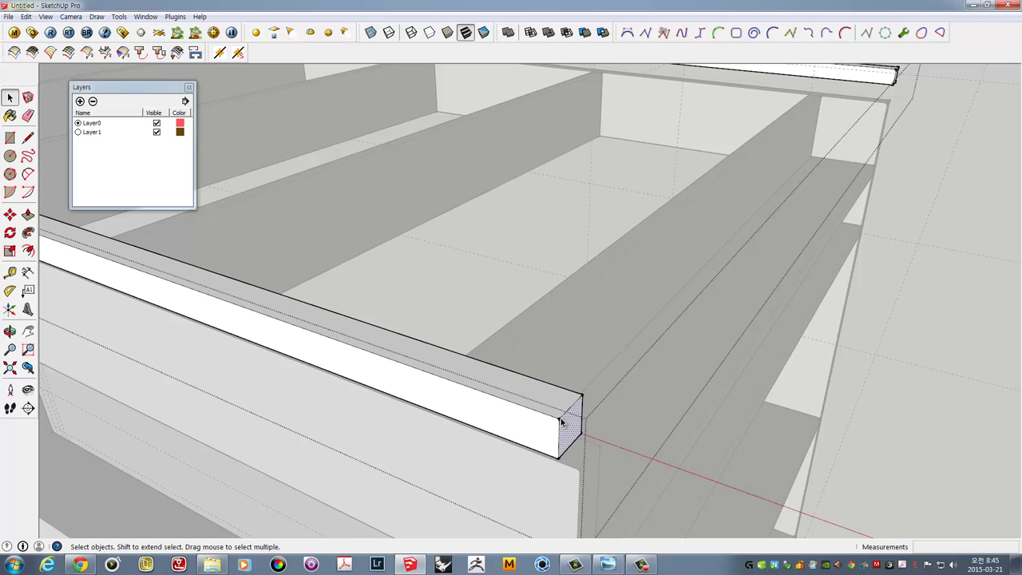
# Push the front rail's end face in 50 mm
pyautogui.press('p')
pyautogui.click(562, 421)
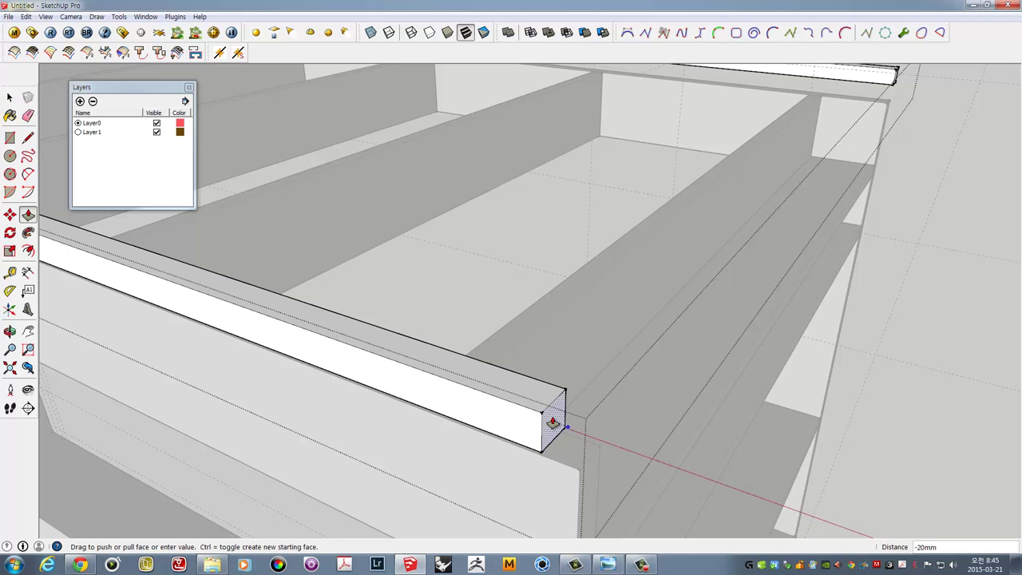
pyautogui.write('50')
pyautogui.press('Return')
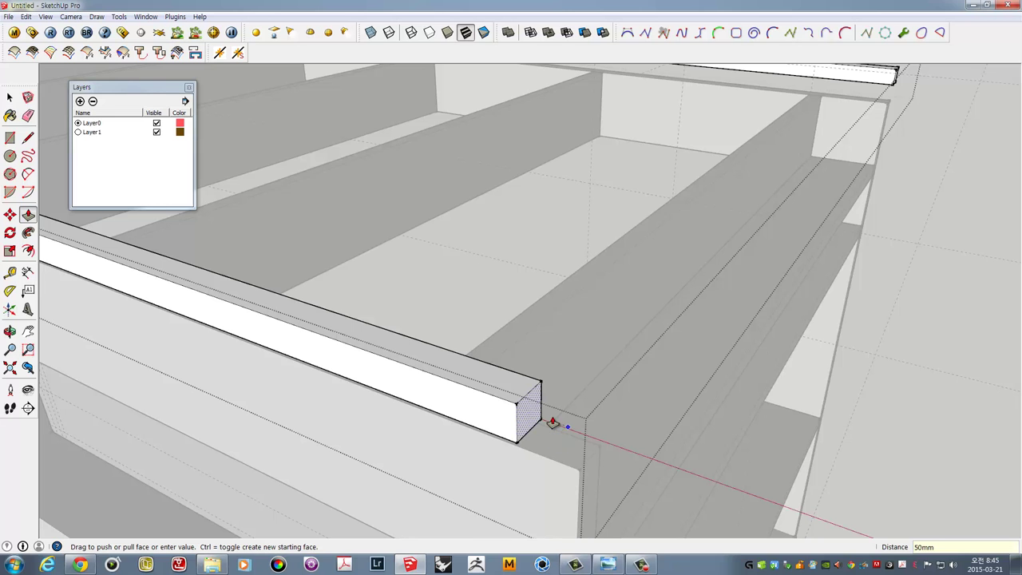
pyautogui.moveTo(831, 205)
pyautogui.mouseDown(button='middle')
pyautogui.moveTo(814, 312)
pyautogui.moveTo(688, 302)
pyautogui.mouseUp(button='middle')
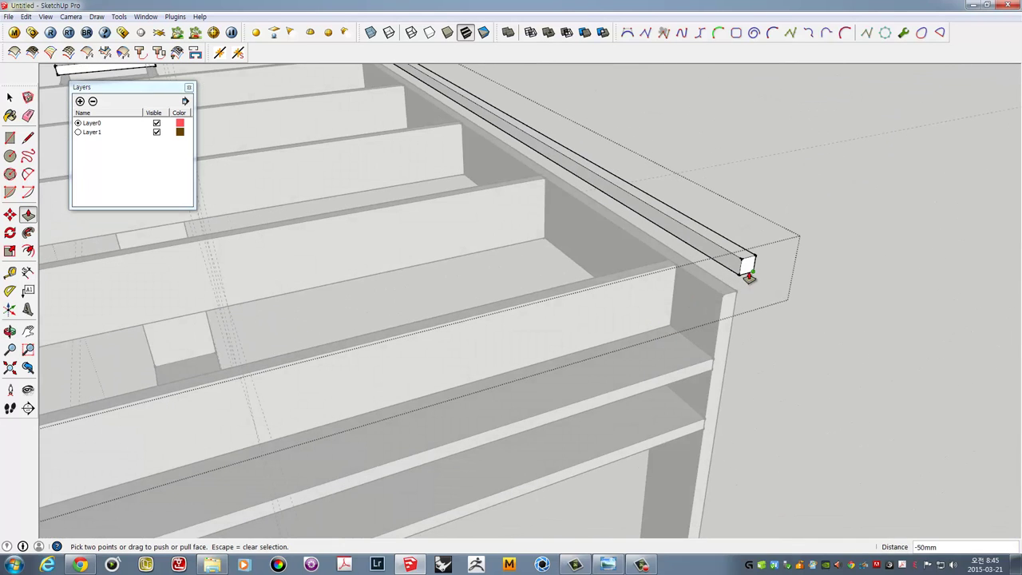
pyautogui.press('space')
pyautogui.scroll(3, 751, 272)
pyautogui.scroll(1, 738, 265)
# Copy the rail's end edge 50 mm along the rail
pyautogui.press('p')
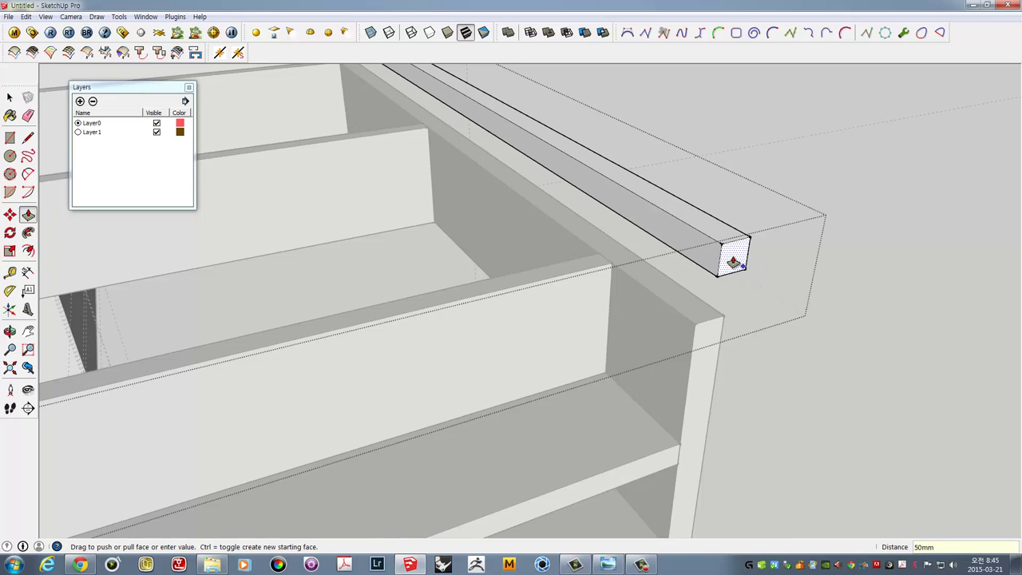
pyautogui.moveTo(733, 262)
pyautogui.mouseDown(button='middle')
pyautogui.moveTo(714, 265)
pyautogui.moveTo(768, 270)
pyautogui.mouseUp(button='middle')
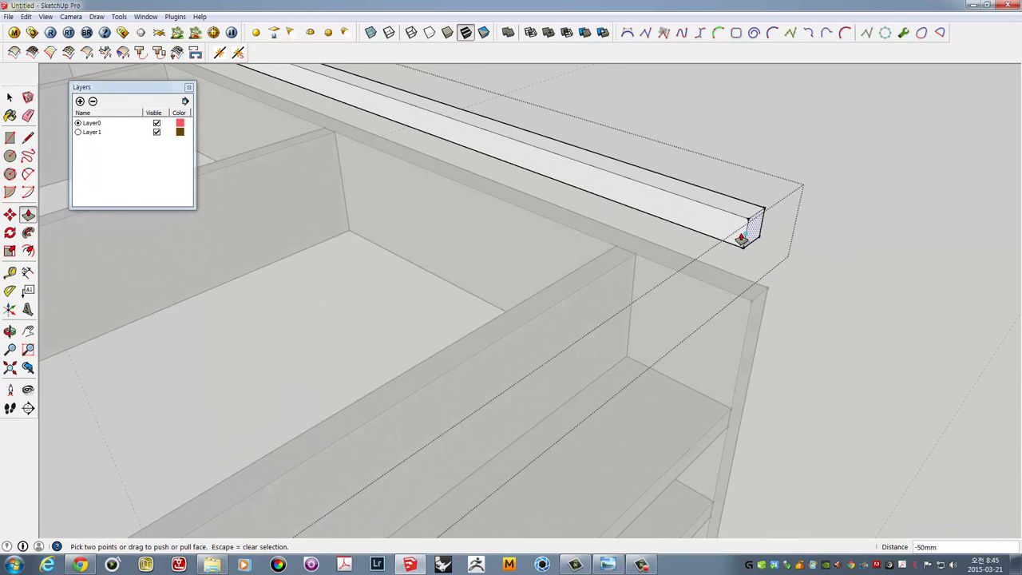
pyautogui.press('space')
pyautogui.scroll(2, 747, 230)
pyautogui.scroll(2, 747, 229)
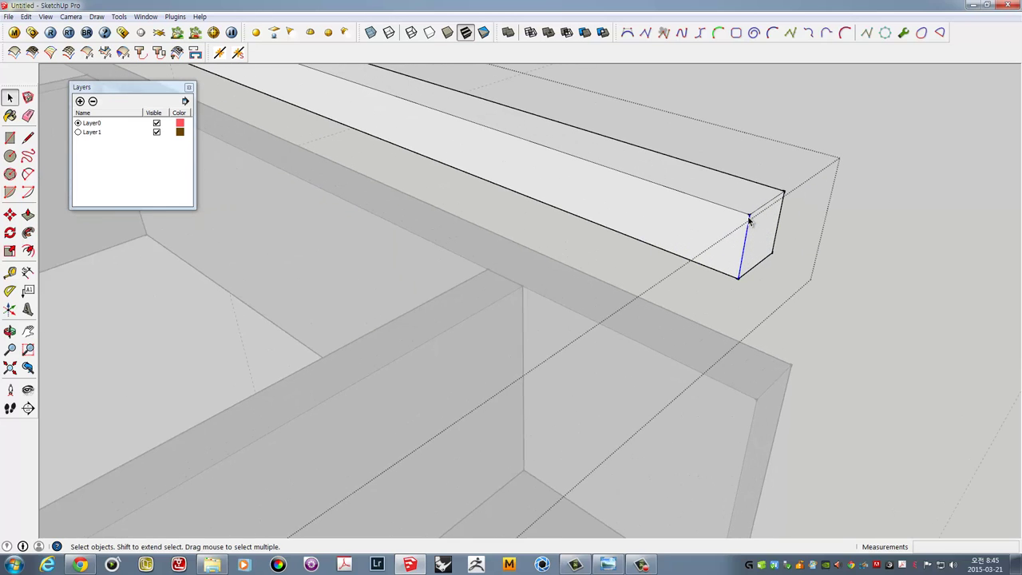
pyautogui.moveTo(747, 229); pyautogui.dragTo(755, 227, button='middle')
pyautogui.press('m')
pyautogui.click(751, 226)
pyautogui.press('ctrl')
pyautogui.write('50')
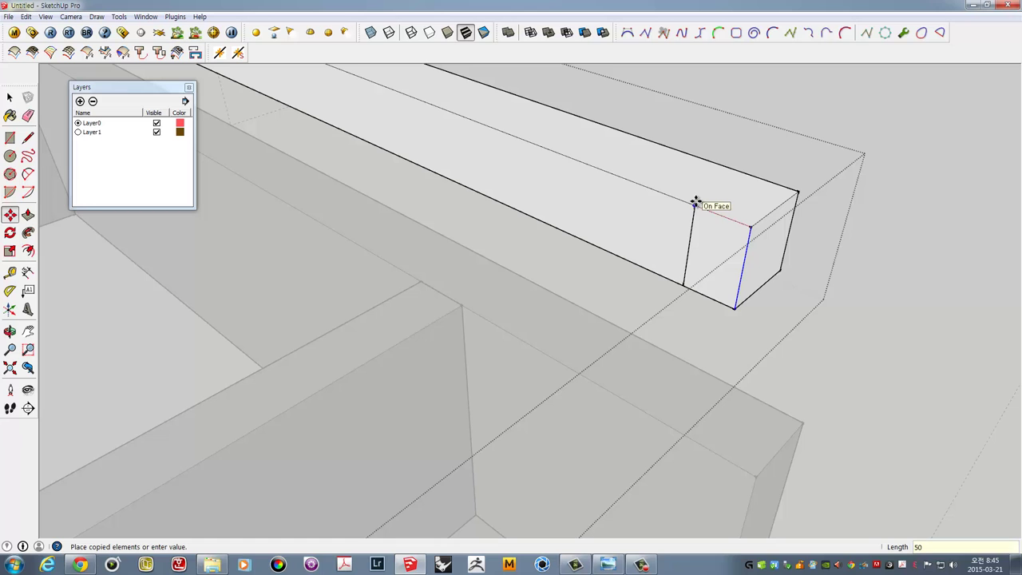
pyautogui.press('Return')
# Pull the new end section 2200 mm along the side to close the corner
pyautogui.press('p')
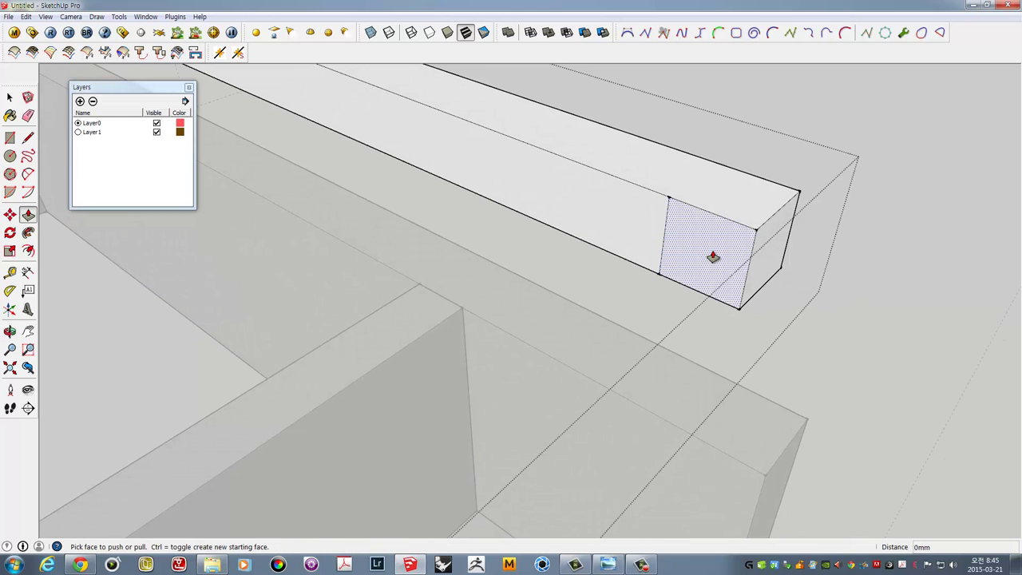
pyautogui.click(714, 258)
pyautogui.scroll(-2, 479, 379)
pyautogui.scroll(-3, 472, 389)
pyautogui.moveTo(415, 472)
pyautogui.mouseDown(button='middle')
pyautogui.moveTo(645, 224)
pyautogui.moveTo(483, 333)
pyautogui.moveTo(661, 198)
pyautogui.moveTo(649, 210)
pyautogui.mouseUp(button='middle')
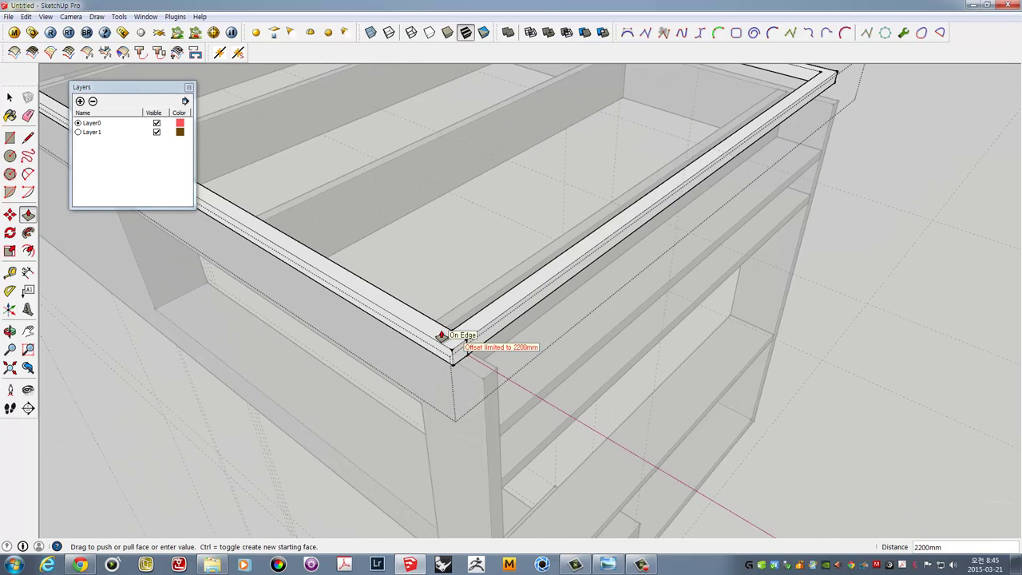
pyautogui.click(442, 335)
pyautogui.scroll(2, 451, 335)
pyautogui.scroll(1, 461, 349)
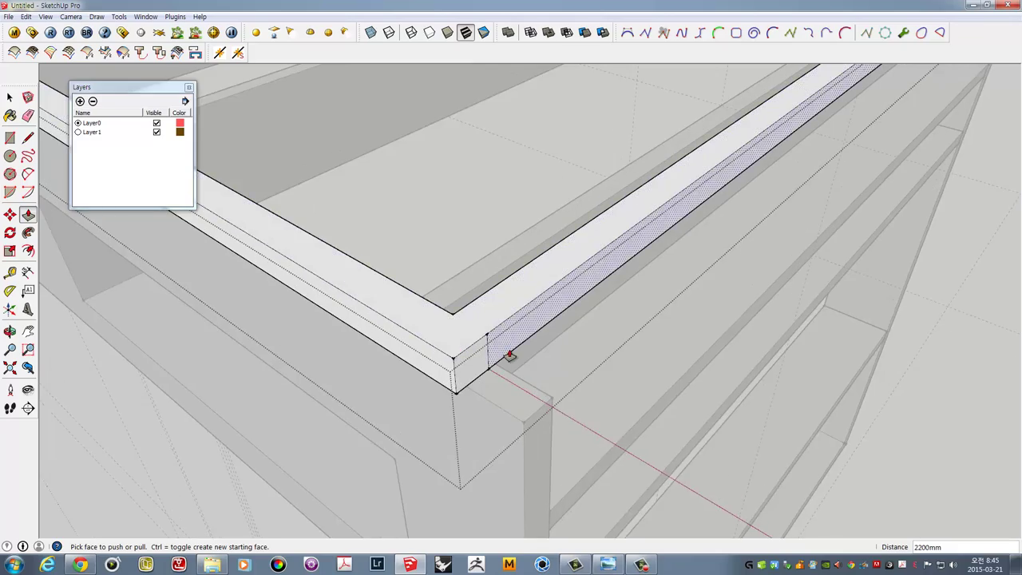
pyautogui.scroll(2, 506, 354)
pyautogui.scroll(-2, 508, 357)
# Erase the leftover seam edge at the frame corner
pyautogui.moveTo(449, 317)
pyautogui.mouseDown(button='middle')
pyautogui.moveTo(450, 326)
pyautogui.moveTo(504, 313)
pyautogui.moveTo(676, 153)
pyautogui.moveTo(463, 422)
pyautogui.moveTo(544, 362)
pyautogui.mouseUp(button='middle')
pyautogui.press('e')
pyautogui.scroll(-3, 544, 362)
pyautogui.scroll(-2, 543, 361)
# Draw a rectangle along the top of the new slat and select its face
pyautogui.scroll(-2, 544, 362)
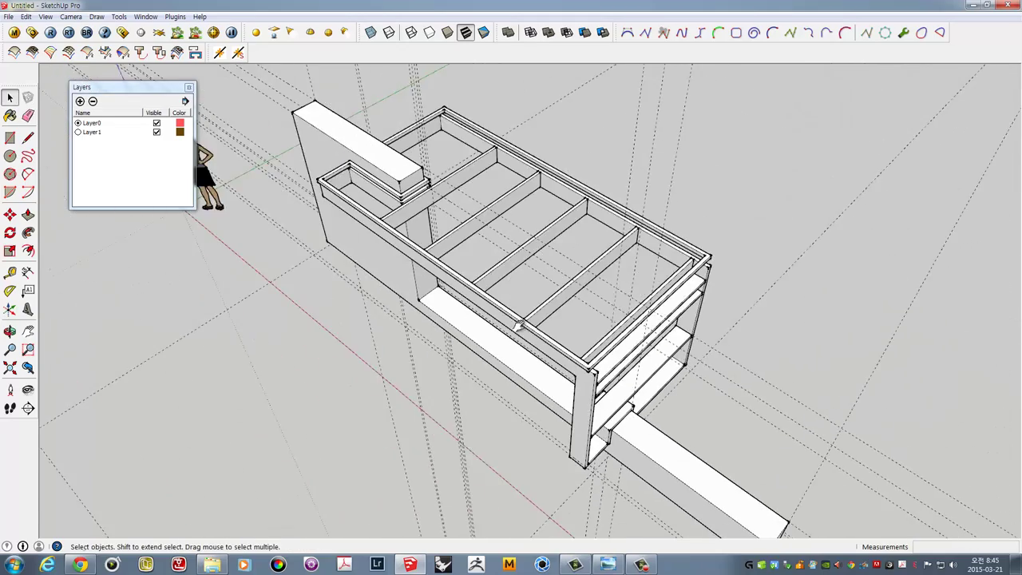
pyautogui.moveTo(607, 328)
pyautogui.mouseDown(button='middle')
pyautogui.moveTo(817, 215)
pyautogui.moveTo(817, 227)
pyautogui.moveTo(479, 272)
pyautogui.mouseUp(button='middle')
pyautogui.scroll(3, 447, 262)
pyautogui.scroll(2, 448, 263)
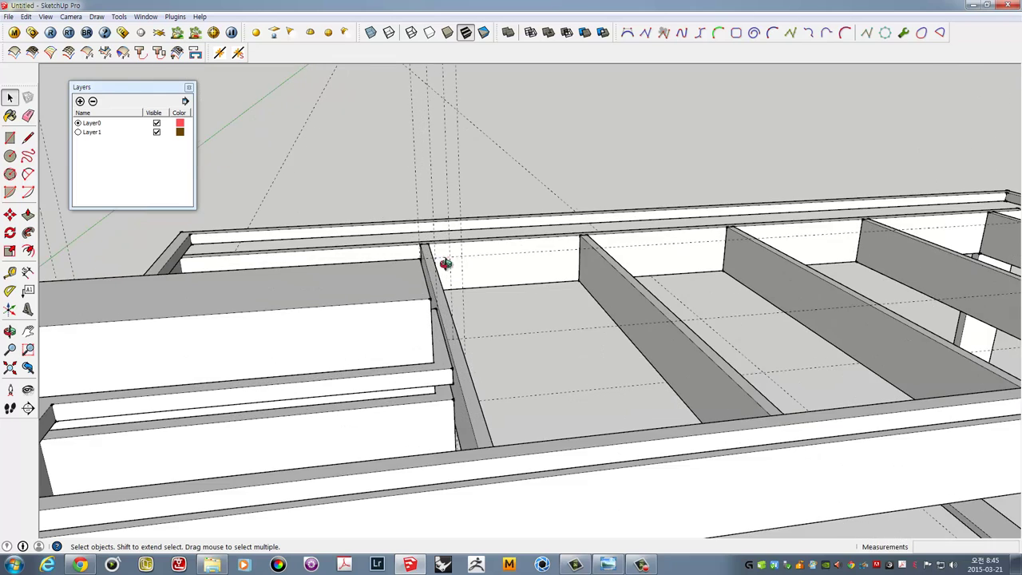
pyautogui.scroll(2, 415, 320)
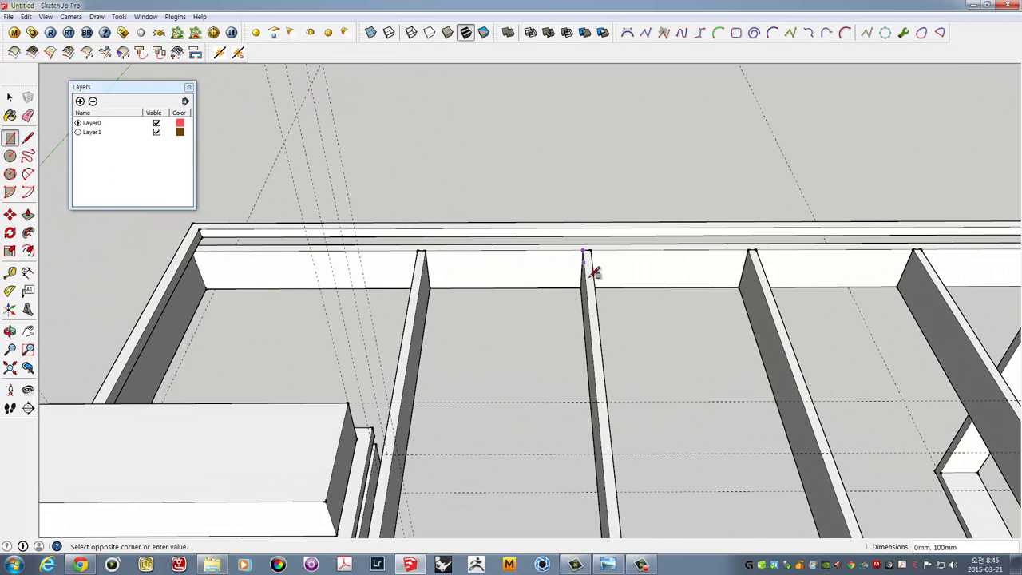
pyautogui.scroll(-3, 595, 274)
pyautogui.moveTo(604, 217); pyautogui.dragTo(607, 372, button='middle')
pyautogui.scroll(3, 625, 452)
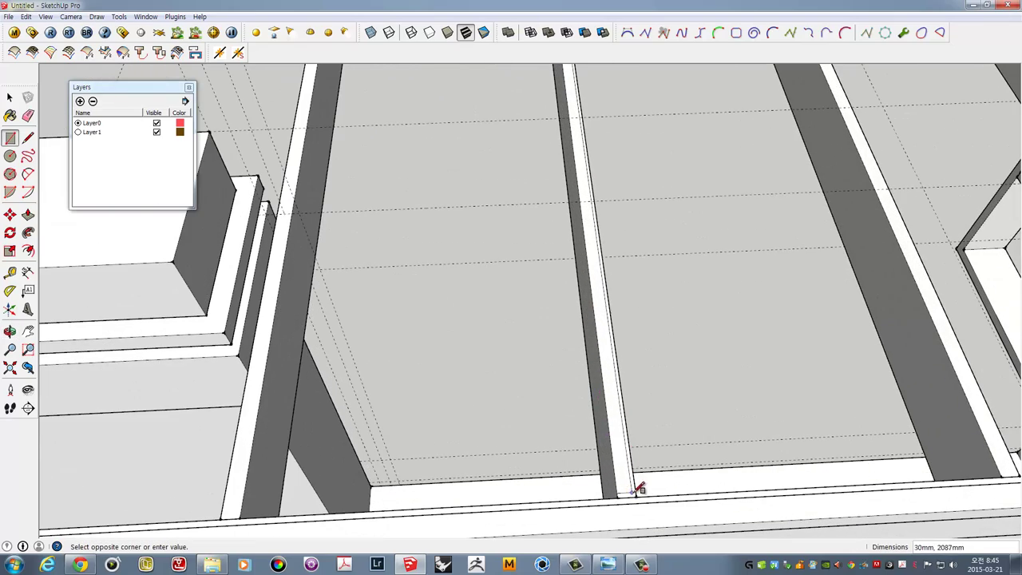
pyautogui.click(642, 492)
pyautogui.press('space')
pyautogui.click(613, 392)
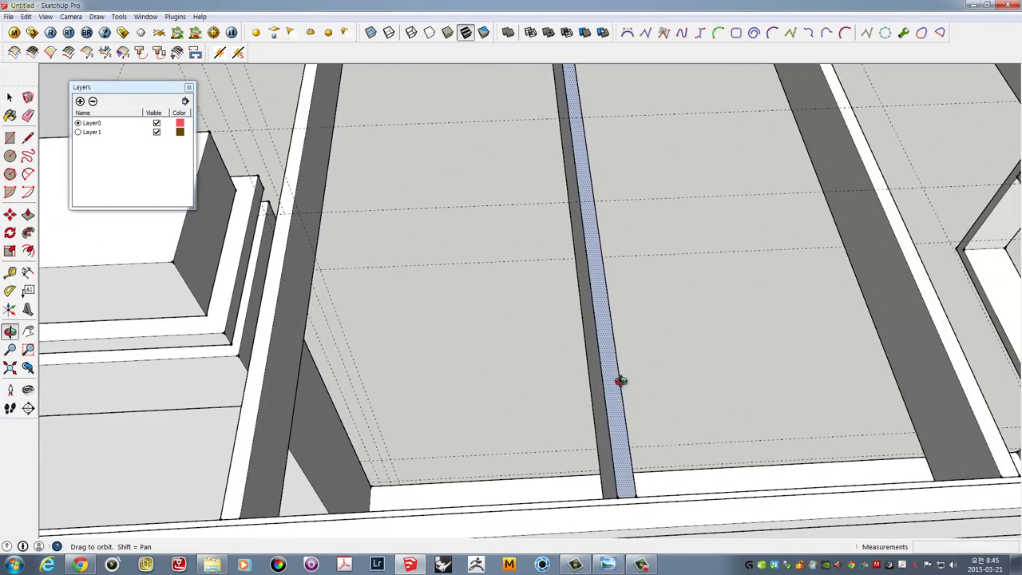
# Raise the slat's top face 50 mm with Move
pyautogui.moveTo(613, 393)
pyautogui.mouseDown(button='middle')
pyautogui.moveTo(608, 237)
pyautogui.moveTo(506, 191)
pyautogui.mouseUp(button='middle')
pyautogui.scroll(2, 509, 226)
pyautogui.scroll(2, 508, 224)
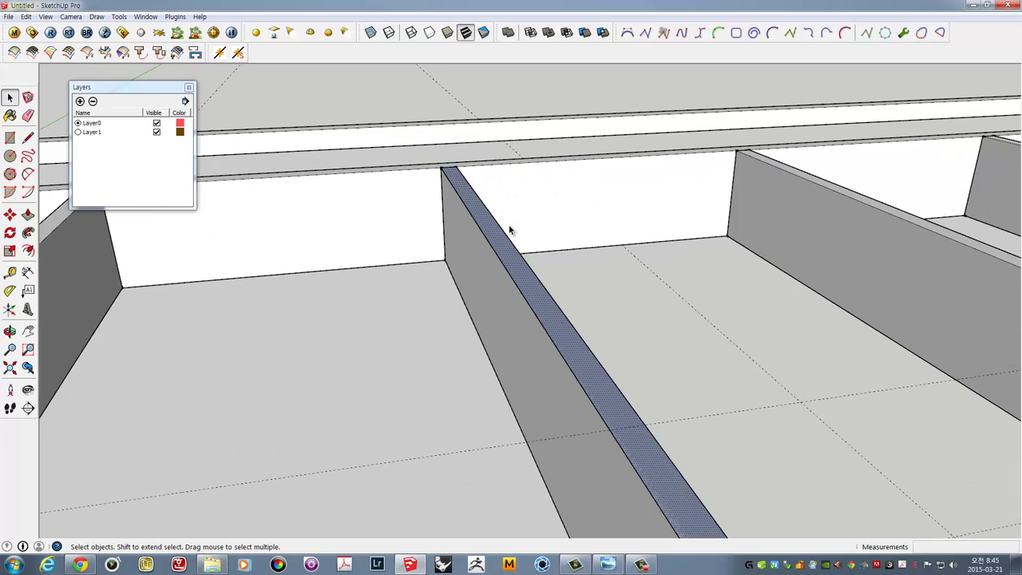
pyautogui.scroll(2, 508, 224)
pyautogui.doubleClick(515, 276)
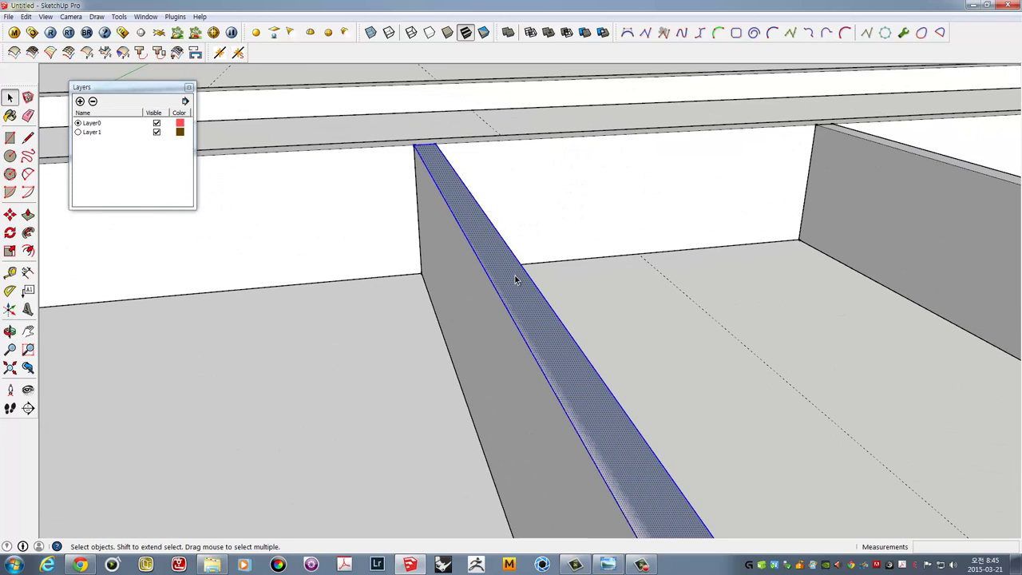
pyautogui.scroll(1, 437, 154)
pyautogui.press('m')
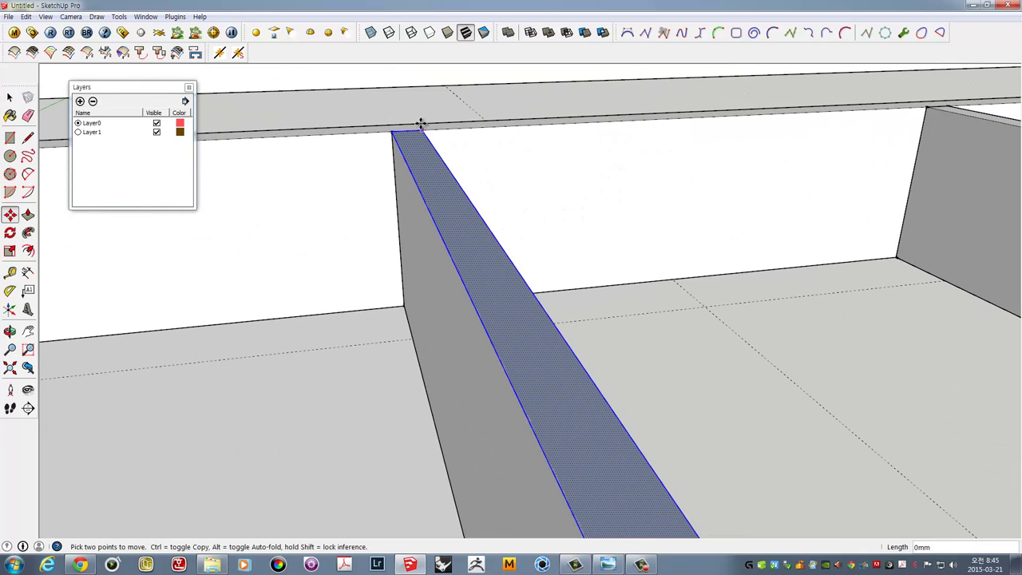
pyautogui.moveTo(421, 123); pyautogui.dragTo(425, 86)
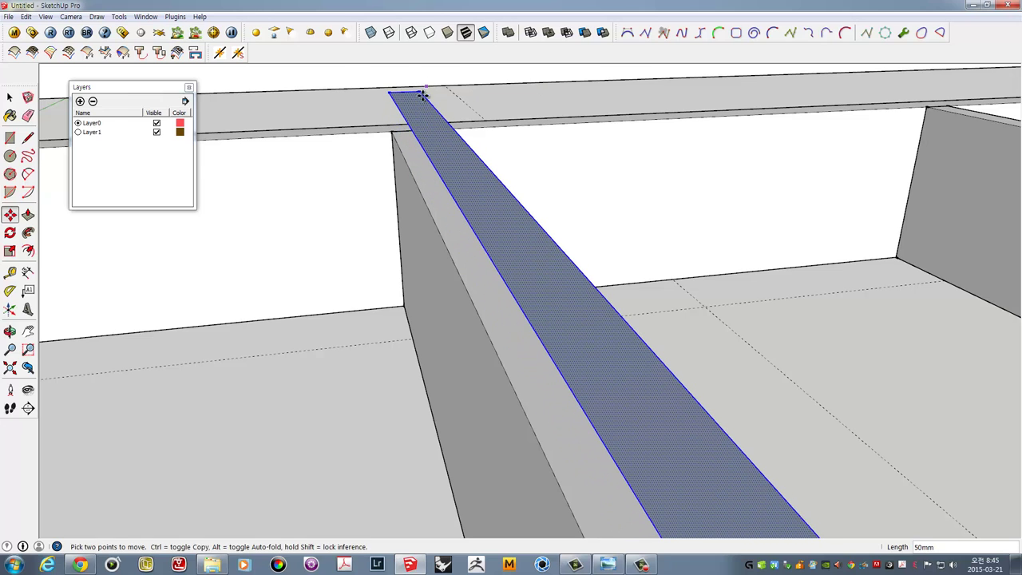
# Shorten the slat by 50 mm with Push/Pull
pyautogui.moveTo(422, 96)
pyautogui.mouseDown(button='middle')
pyautogui.moveTo(434, 256)
pyautogui.moveTo(538, 301)
pyautogui.moveTo(535, 287)
pyautogui.mouseUp(button='middle')
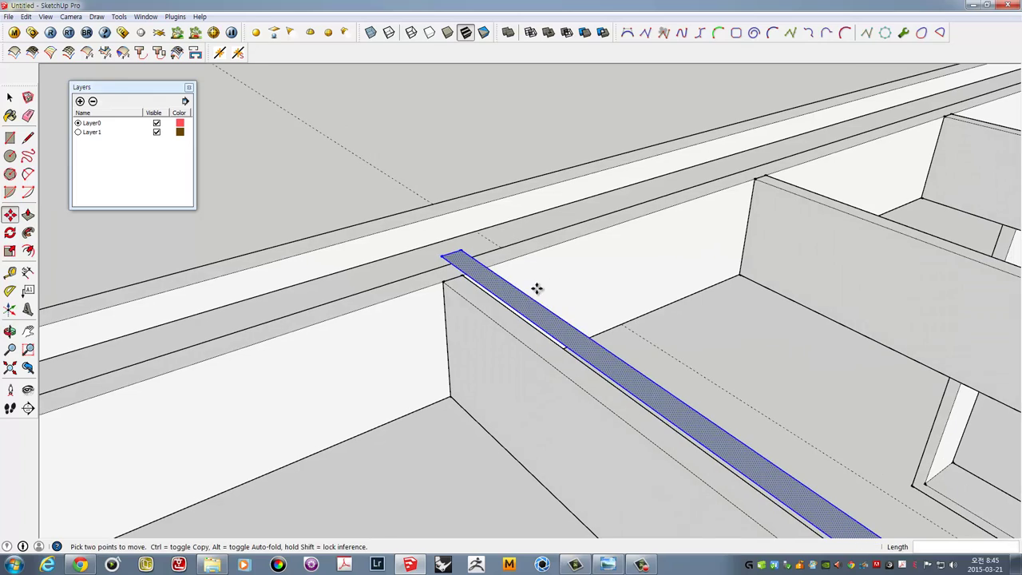
pyautogui.press('p')
pyautogui.moveTo(501, 289); pyautogui.dragTo(390, 231)
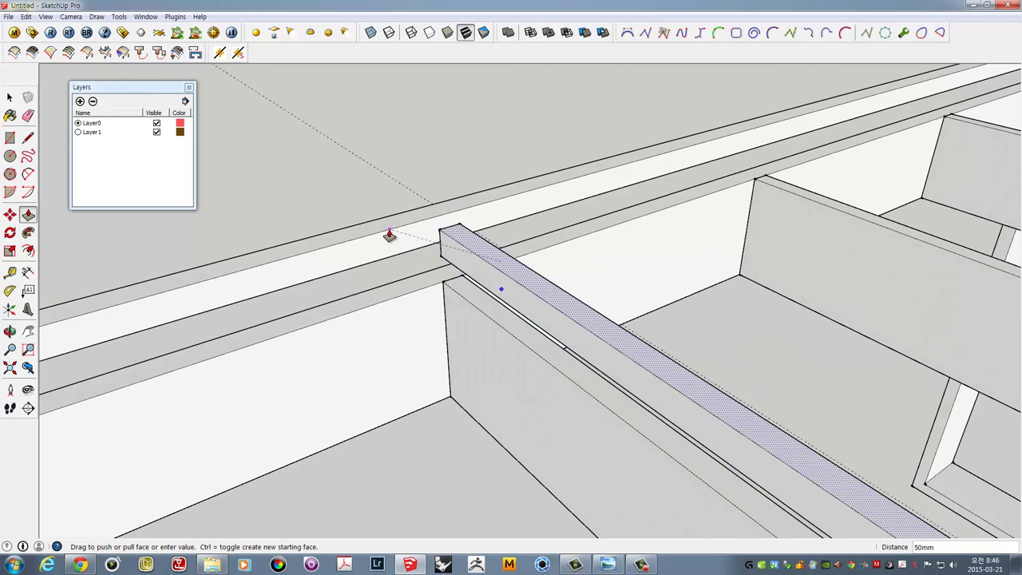
pyautogui.moveTo(513, 276); pyautogui.dragTo(589, 267, button='middle')
pyautogui.scroll(2, 669, 244)
# Pull out the slat's end face with Push/Pull
pyautogui.press('space')
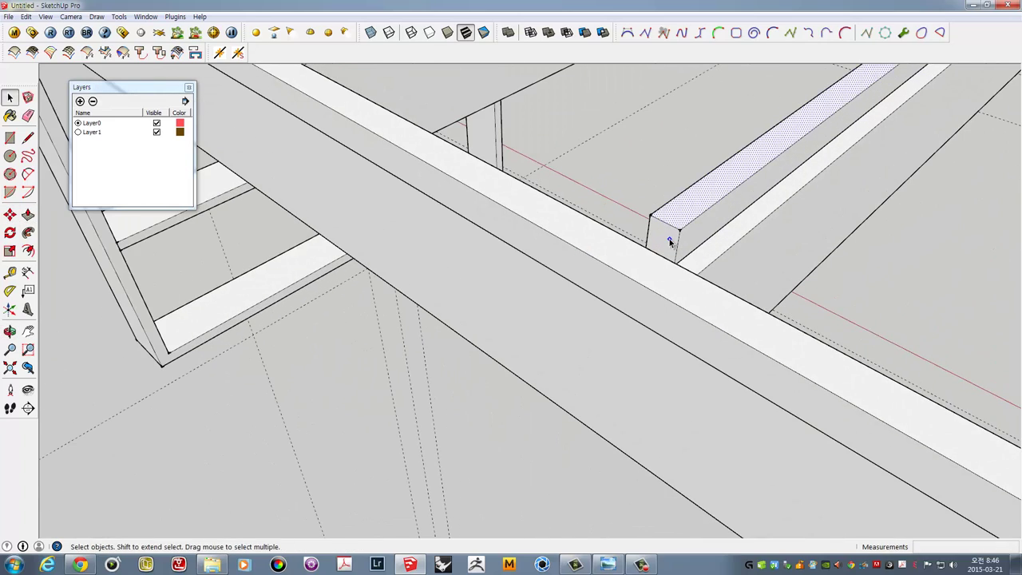
pyautogui.click(670, 243)
pyautogui.press('p')
pyautogui.moveTo(669, 243); pyautogui.dragTo(659, 250)
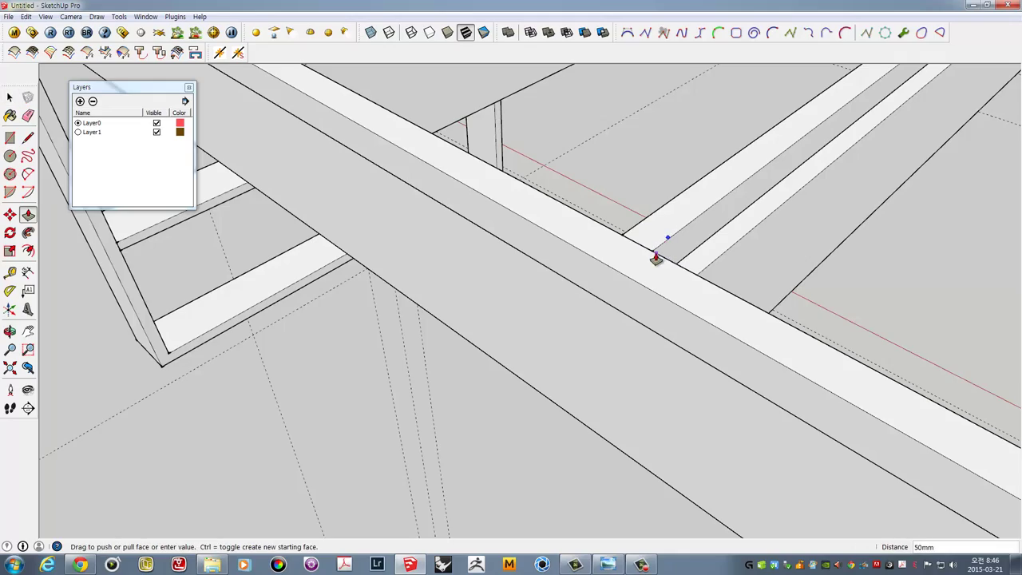
pyautogui.scroll(-5, 662, 262)
pyautogui.moveTo(775, 205)
pyautogui.mouseDown(button='middle')
pyautogui.moveTo(782, 274)
pyautogui.moveTo(844, 359)
pyautogui.mouseUp(button='middle')
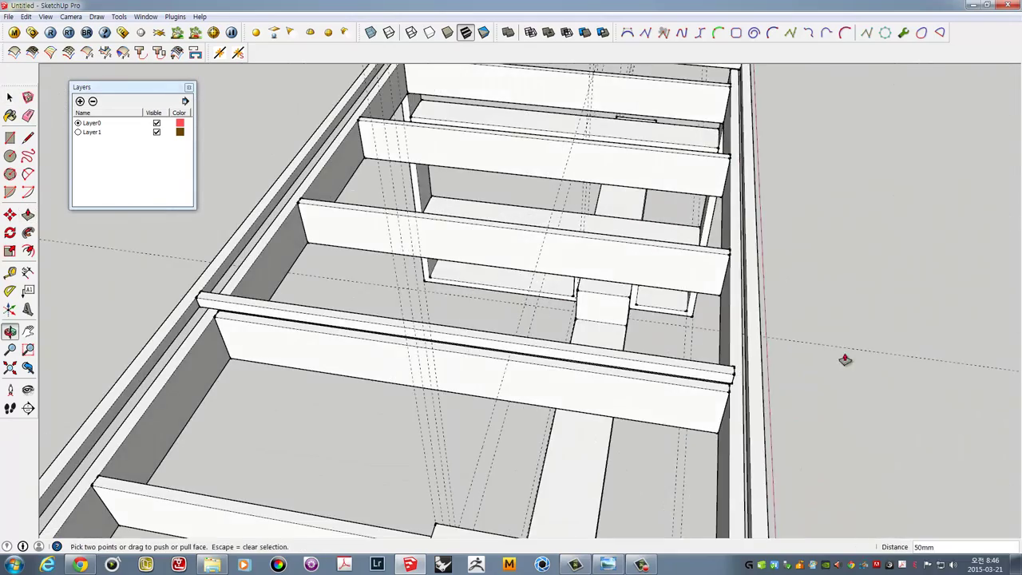
pyautogui.scroll(2, 590, 402)
# Push the slat's end face back 48 mm
pyautogui.press('space')
pyautogui.scroll(3, 457, 406)
pyautogui.scroll(2, 459, 409)
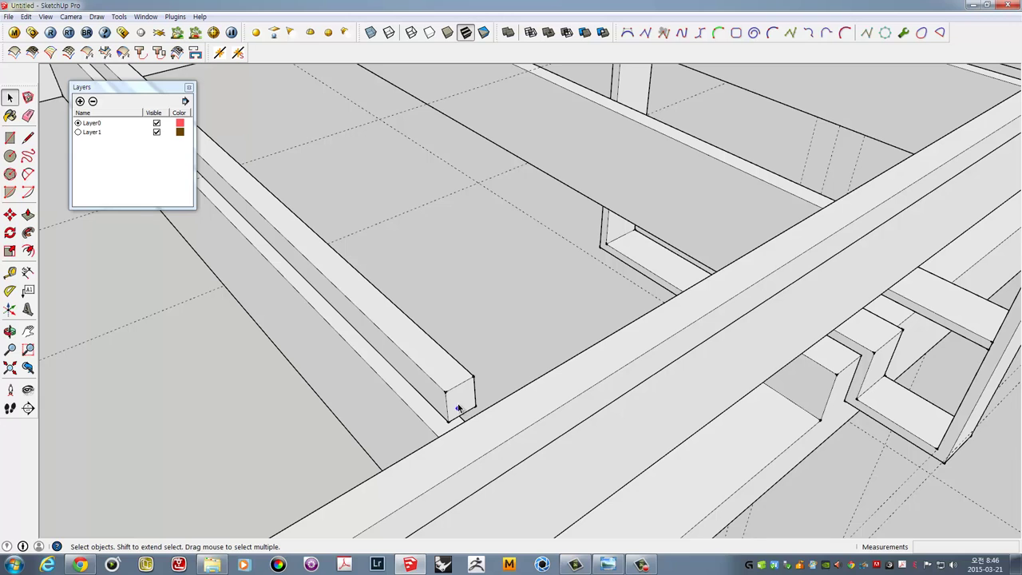
pyautogui.click(459, 408)
pyautogui.scroll(1, 459, 408)
pyautogui.scroll(2, 467, 394)
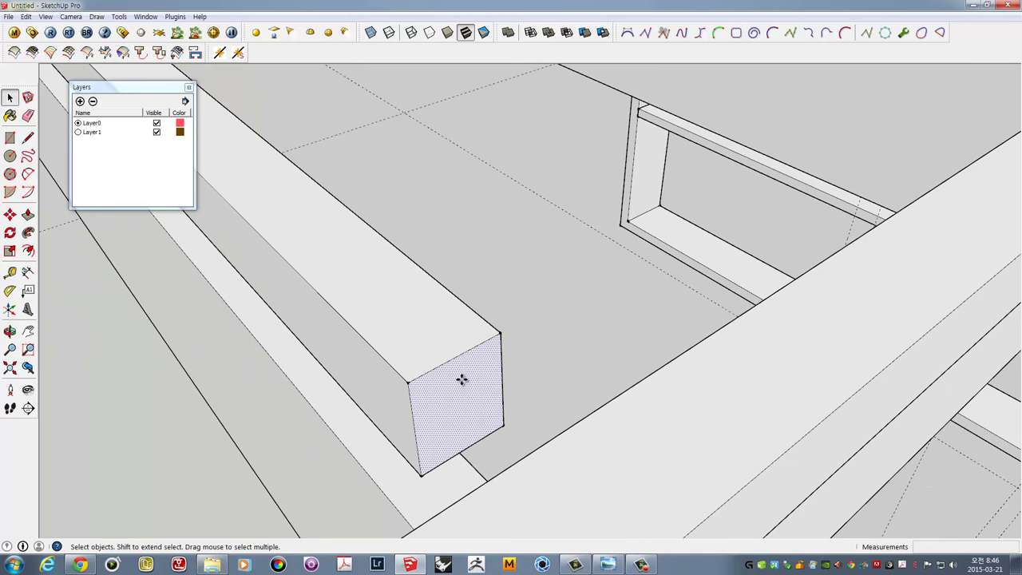
pyautogui.press('m')
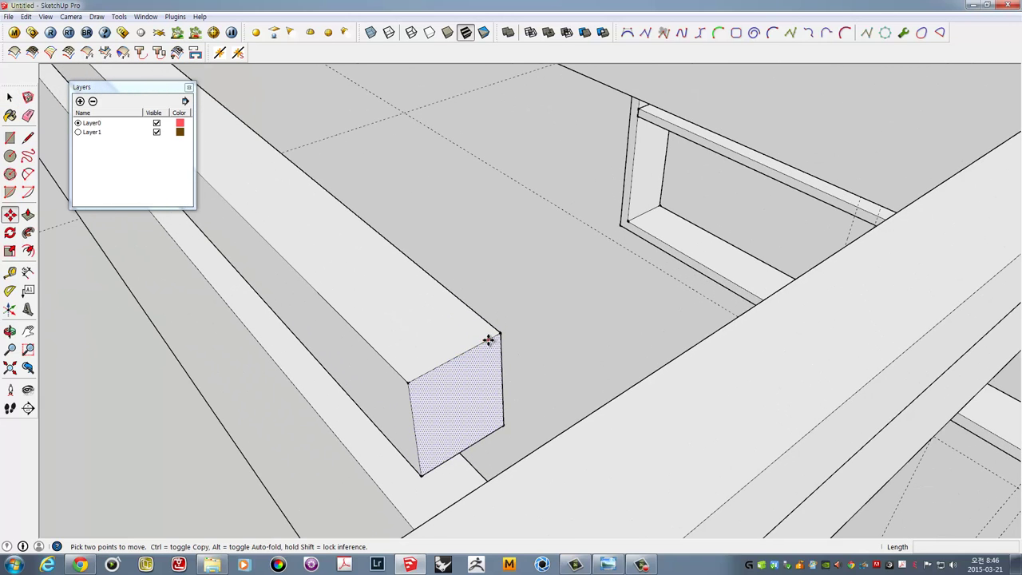
pyautogui.press('p')
pyautogui.moveTo(468, 373); pyautogui.dragTo(596, 408)
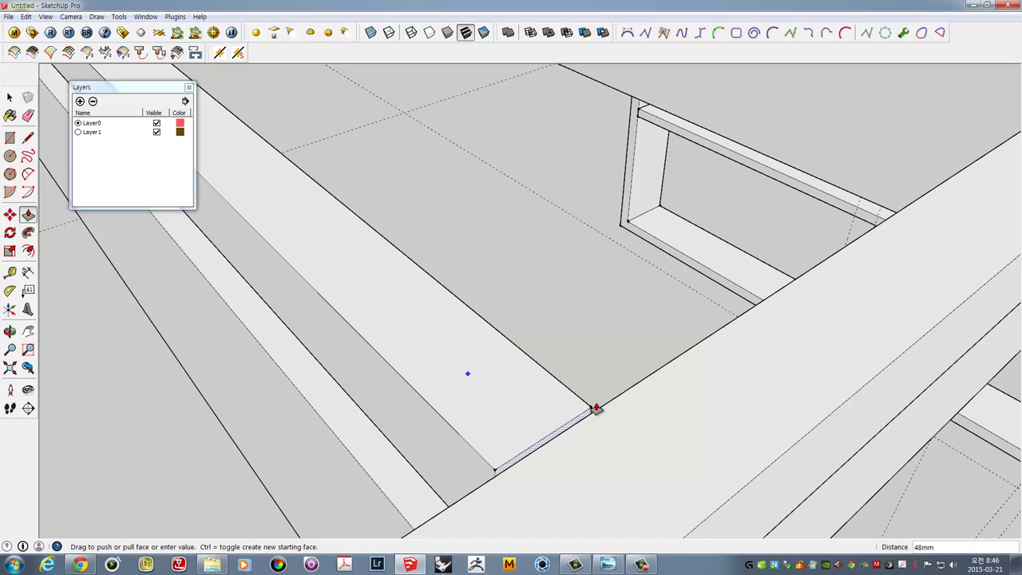
# Select the whole trimmed slat and make it a group
pyautogui.press('space')
pyautogui.click(500, 390)
pyautogui.rightClick(500, 391)
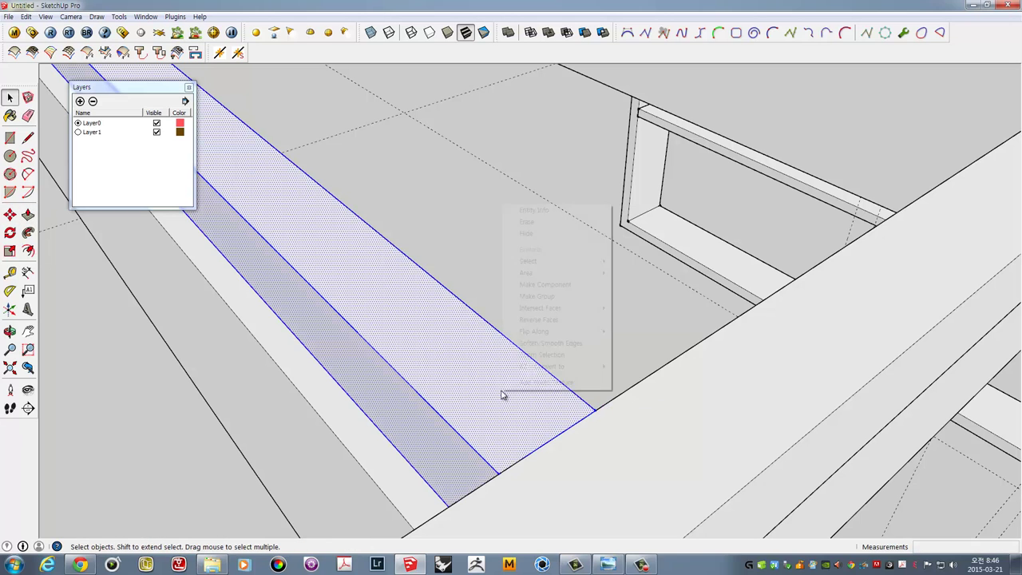
pyautogui.click(547, 297)
pyautogui.scroll(-3, 540, 320)
# Copy the grouped slat 830 mm along the red axis with Ctrl-Move
pyautogui.moveTo(541, 319)
pyautogui.mouseDown(button='middle')
pyautogui.moveTo(503, 322)
pyautogui.moveTo(594, 315)
pyautogui.moveTo(486, 214)
pyautogui.moveTo(543, 152)
pyautogui.mouseUp(button='middle')
pyautogui.scroll(3, 486, 214)
pyautogui.press('m')
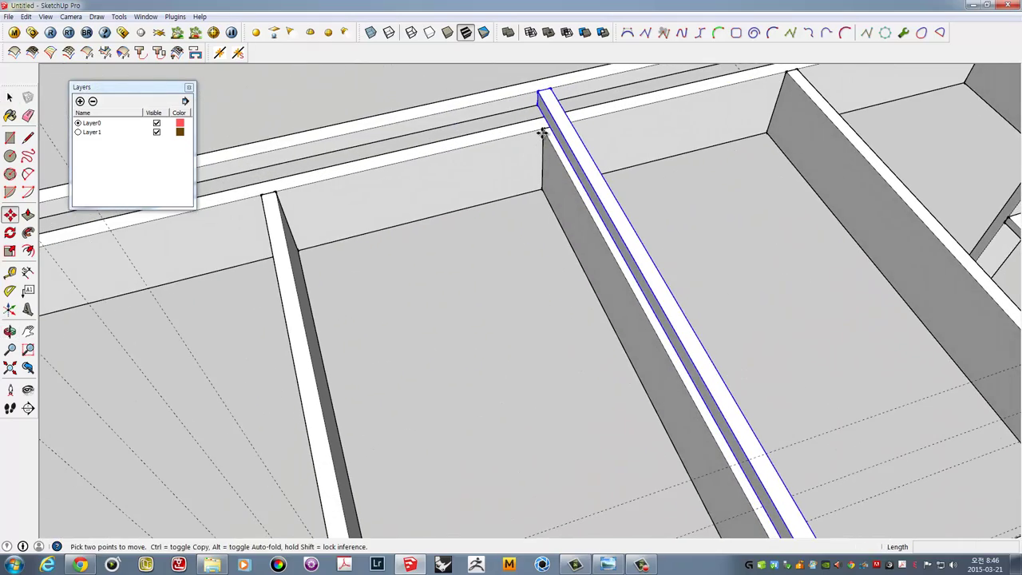
pyautogui.click(543, 129)
pyautogui.press('ctrl')
pyautogui.scroll(-3, 480, 131)
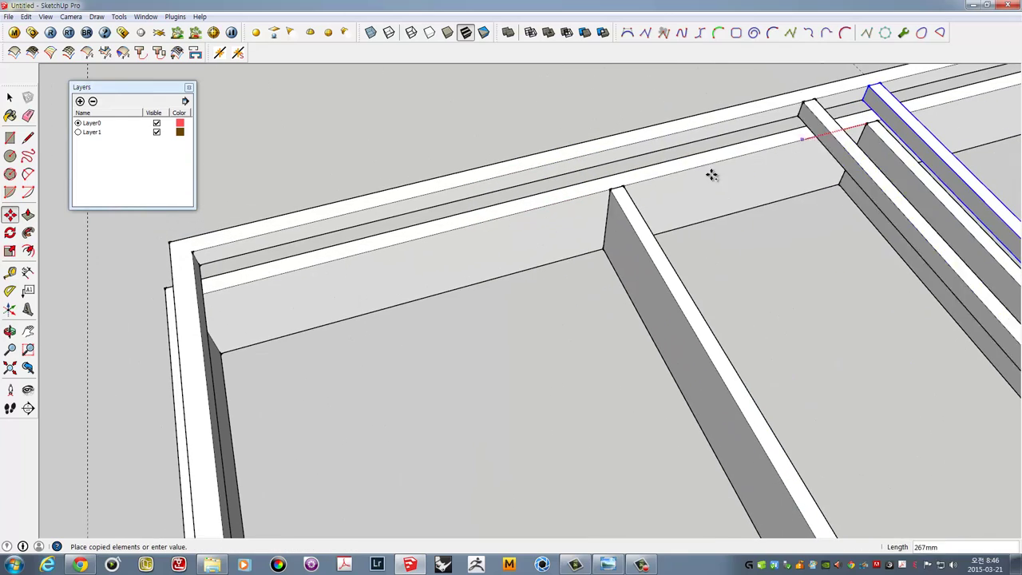
pyautogui.click(609, 193)
pyautogui.moveTo(655, 210)
pyautogui.mouseDown(button='middle')
pyautogui.moveTo(700, 281)
pyautogui.moveTo(672, 293)
pyautogui.mouseUp(button='middle')
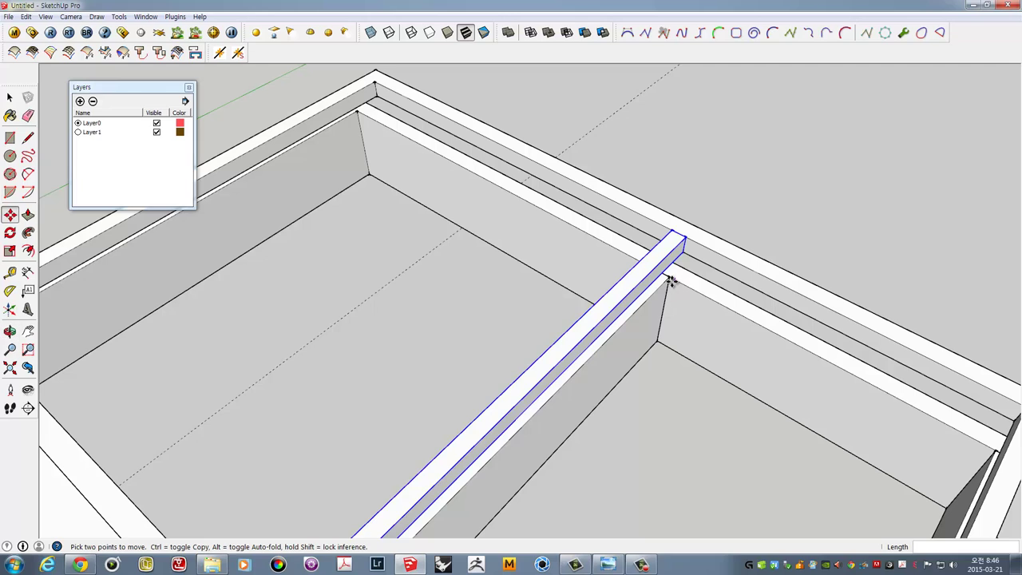
# Add two more slat copies at 830 mm spacing along the frame
pyautogui.click(686, 292)
pyautogui.press('ctrl')
pyautogui.moveTo(746, 330)
pyautogui.mouseDown(button='middle')
pyautogui.moveTo(602, 227)
pyautogui.moveTo(590, 267)
pyautogui.moveTo(600, 223)
pyautogui.mouseUp(button='middle')
pyautogui.click(603, 204)
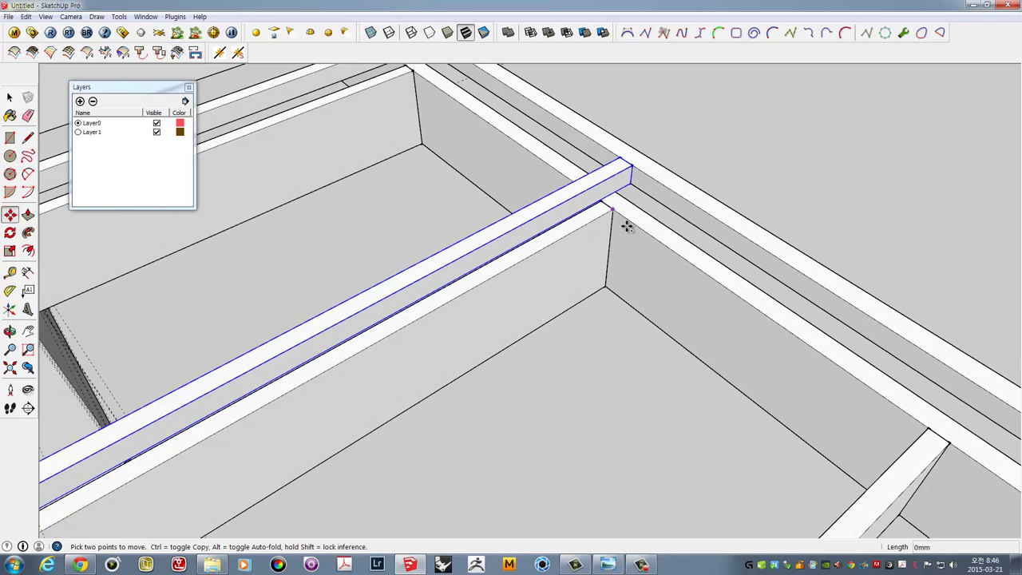
pyautogui.click(628, 227)
pyautogui.press('ctrl')
pyautogui.moveTo(807, 347); pyautogui.dragTo(669, 245, button='middle')
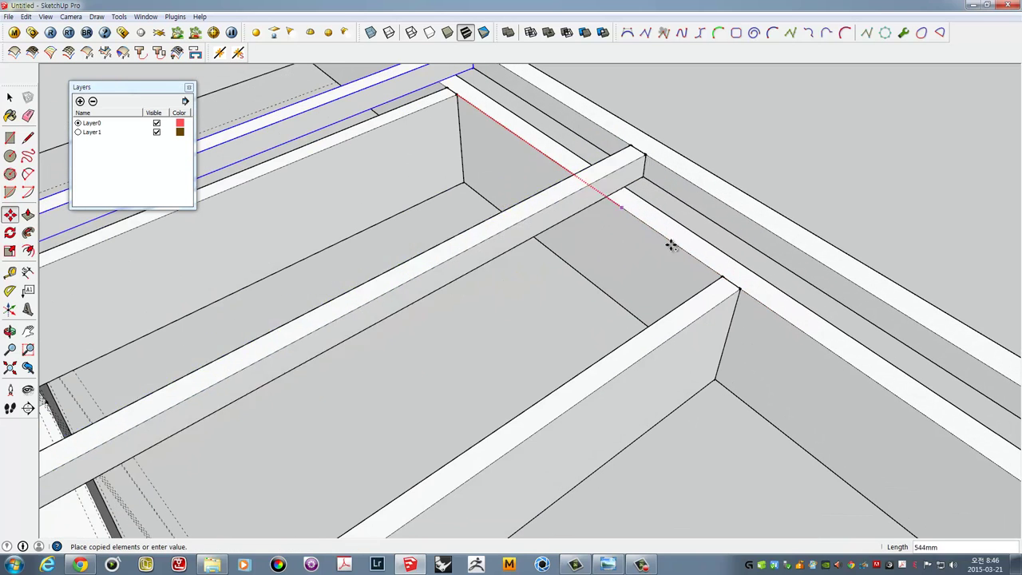
pyautogui.click(742, 292)
# Place the last slat copy at the frame's far end and check the spacing
pyautogui.moveTo(742, 293)
pyautogui.mouseDown(button='middle')
pyautogui.moveTo(769, 338)
pyautogui.moveTo(615, 234)
pyautogui.moveTo(605, 214)
pyautogui.mouseUp(button='middle')
pyautogui.press('ctrl')
pyautogui.click(600, 207)
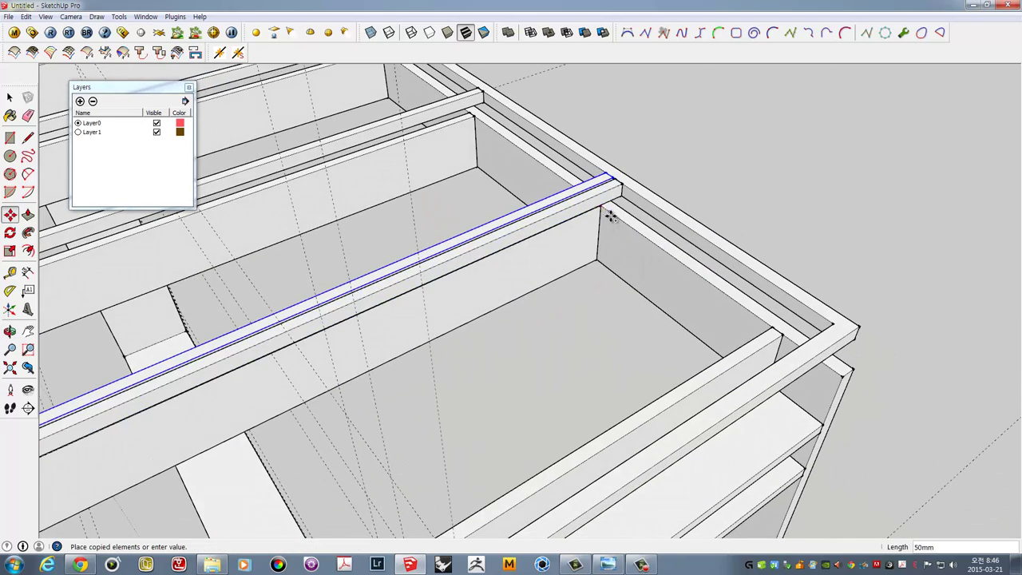
pyautogui.click(781, 338)
pyautogui.moveTo(771, 335)
pyautogui.mouseDown(button='middle')
pyautogui.moveTo(559, 299)
pyautogui.moveTo(471, 318)
pyautogui.moveTo(498, 324)
pyautogui.moveTo(557, 293)
pyautogui.mouseUp(button='middle')
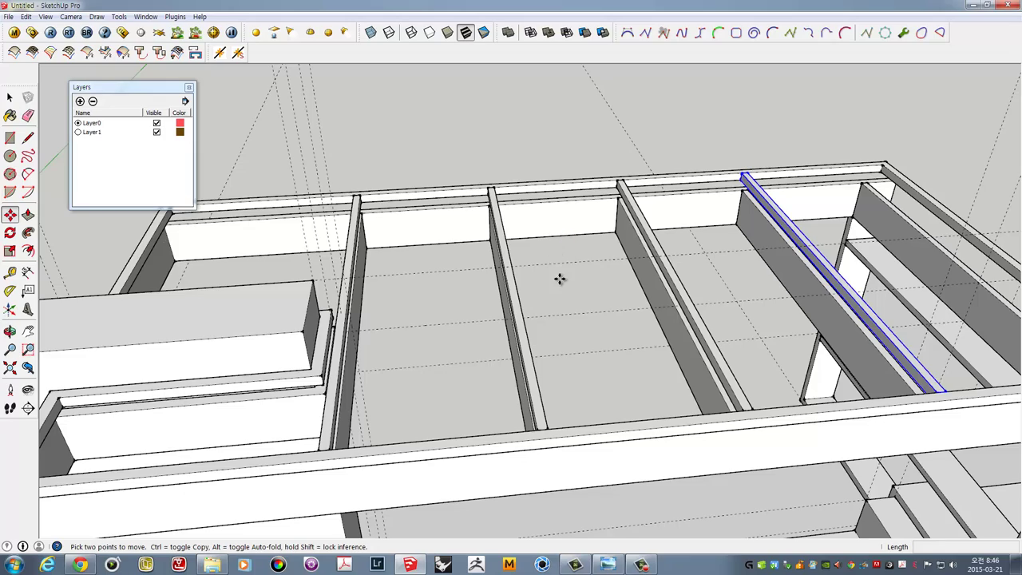
pyautogui.moveTo(554, 268)
pyautogui.mouseDown(button='middle')
pyautogui.moveTo(696, 221)
pyautogui.moveTo(691, 168)
pyautogui.mouseUp(button='middle')
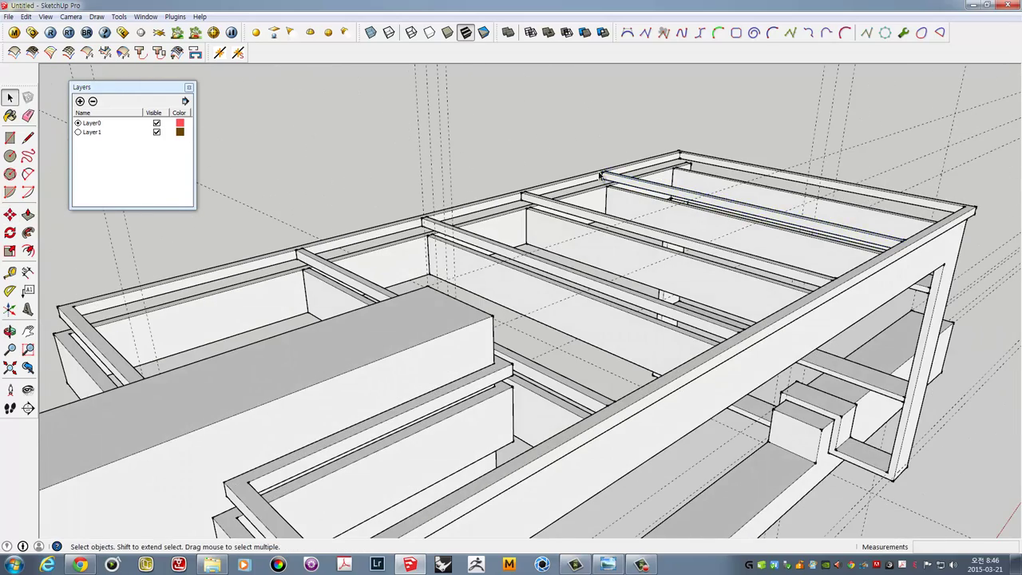
pyautogui.moveTo(600, 175)
pyautogui.mouseDown(button='middle')
pyautogui.moveTo(634, 165)
pyautogui.moveTo(655, 130)
pyautogui.moveTo(432, 271)
pyautogui.mouseUp(button='middle')
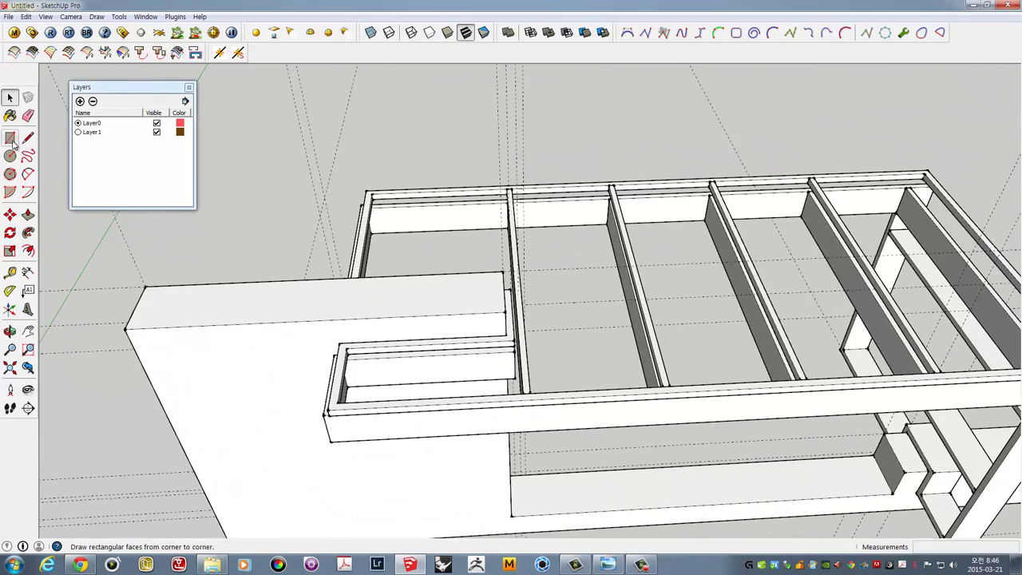
# Draw a rectangle covering the top of the slatted frame
pyautogui.click(372, 187)
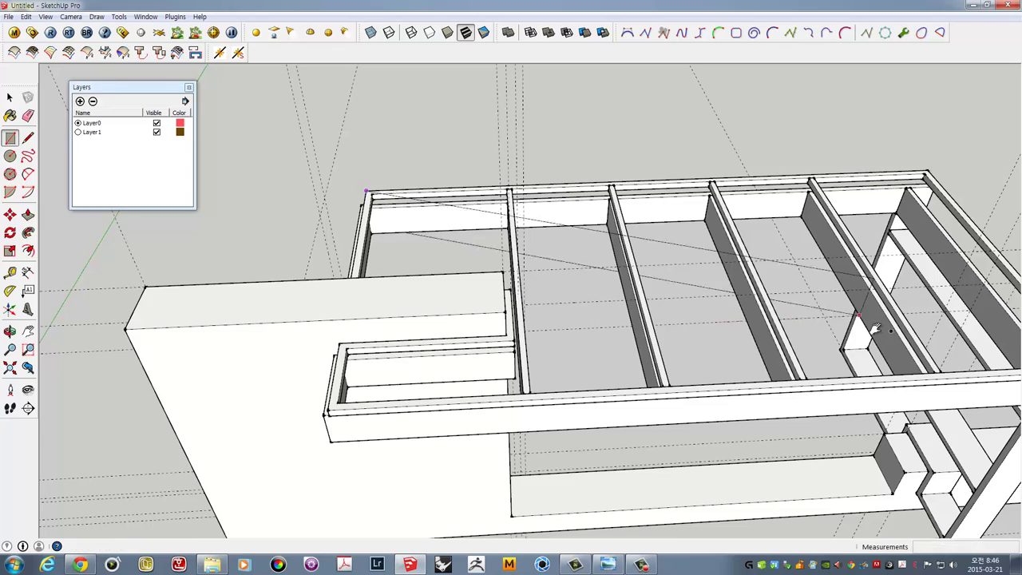
pyautogui.moveTo(798, 287)
pyautogui.mouseDown(button='middle')
pyautogui.moveTo(780, 360)
pyautogui.moveTo(855, 331)
pyautogui.moveTo(599, 269)
pyautogui.mouseUp(button='middle')
pyautogui.click(732, 342)
pyautogui.press('space')
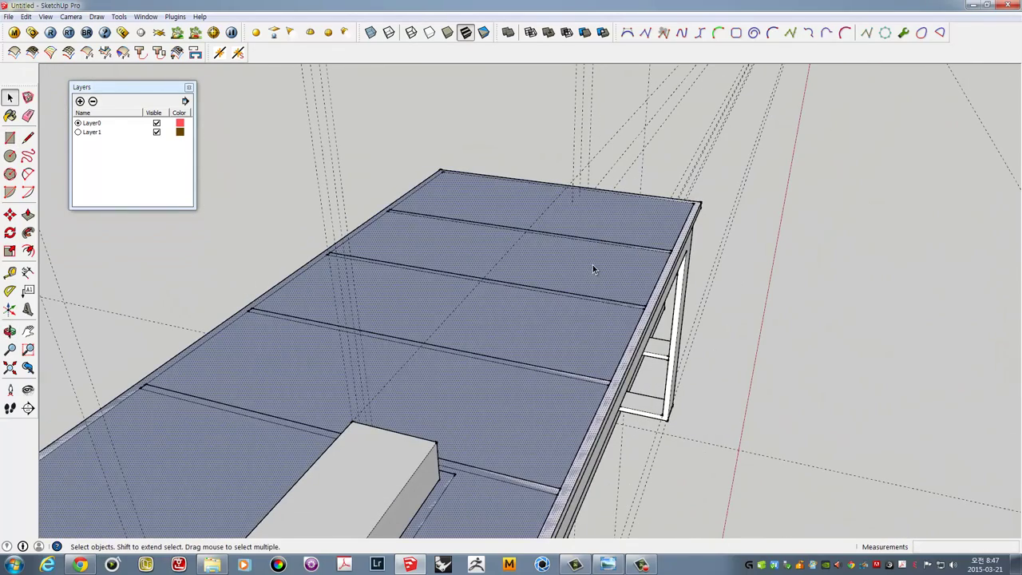
pyautogui.moveTo(640, 226)
pyautogui.mouseDown(button='middle')
pyautogui.moveTo(602, 272)
pyautogui.moveTo(633, 202)
pyautogui.moveTo(743, 190)
pyautogui.mouseUp(button='middle')
pyautogui.scroll(2, 632, 228)
pyautogui.scroll(2, 641, 238)
pyautogui.scroll(2, 727, 210)
pyautogui.scroll(2, 739, 227)
pyautogui.scroll(1, 747, 234)
pyautogui.scroll(1, 747, 232)
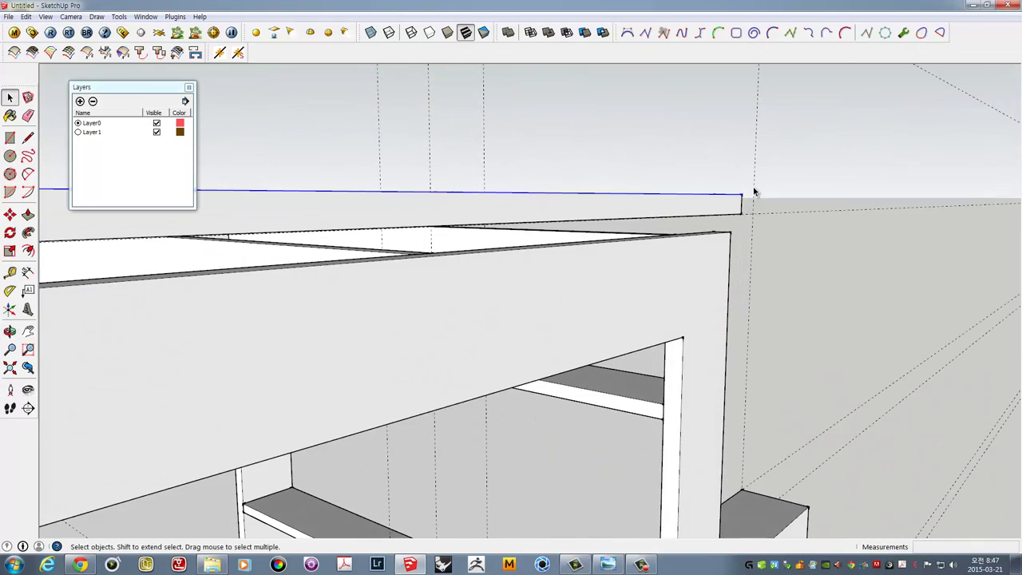
# Raise one edge of the top rectangle by 50 mm
pyautogui.press('m')
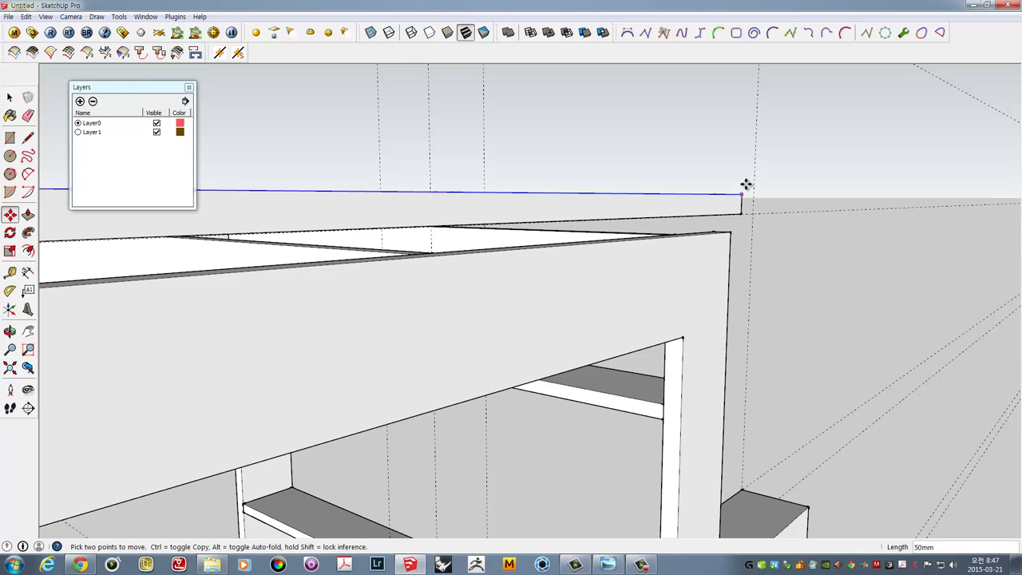
pyautogui.click(744, 190)
pyautogui.click(744, 177)
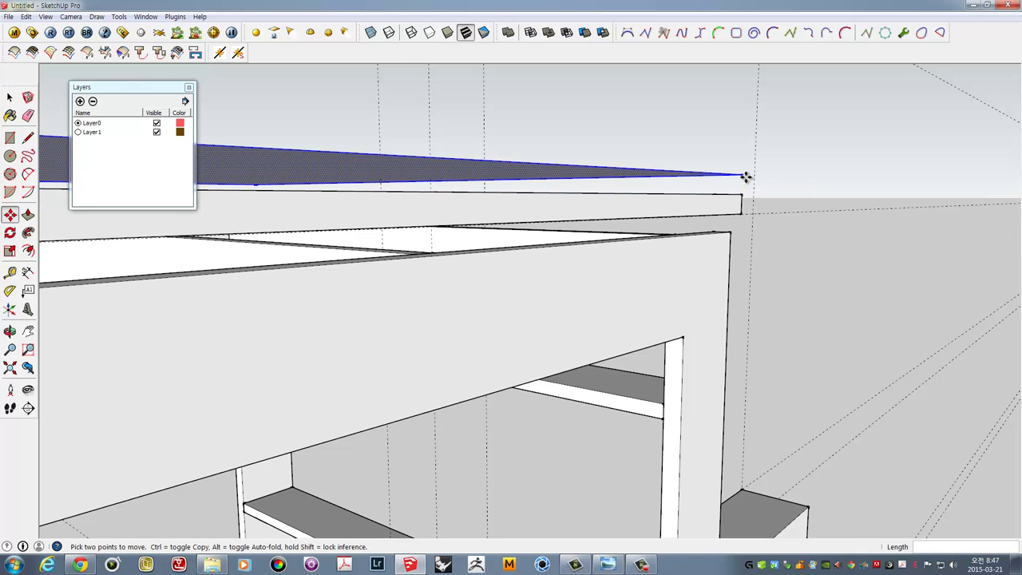
pyautogui.moveTo(743, 177)
pyautogui.mouseDown(button='middle')
pyautogui.moveTo(691, 222)
pyautogui.moveTo(601, 197)
pyautogui.moveTo(662, 205)
pyautogui.moveTo(673, 234)
pyautogui.mouseUp(button='middle')
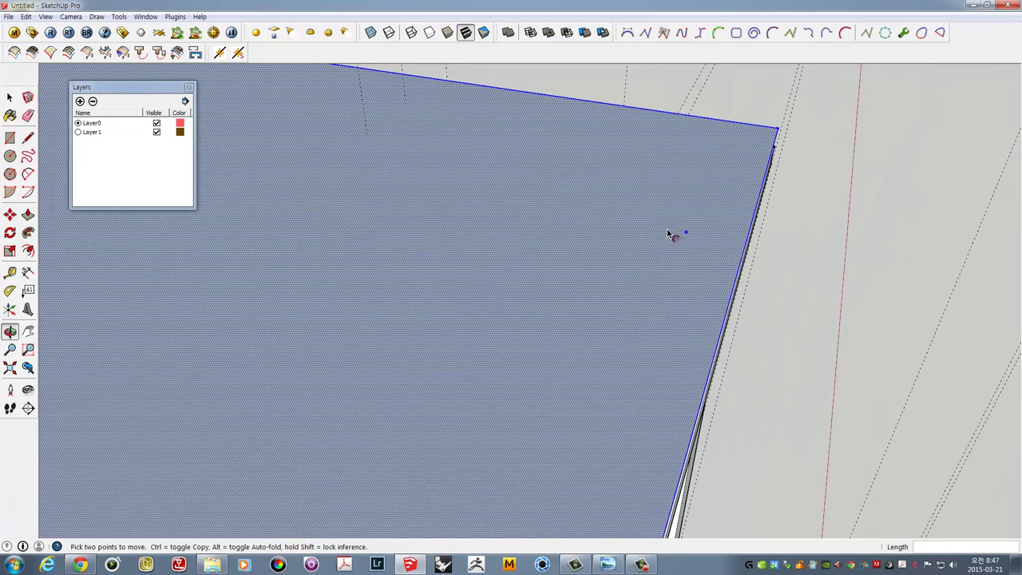
# Offset the top face outline 50 mm outward
pyautogui.press('f')
pyautogui.click(693, 215)
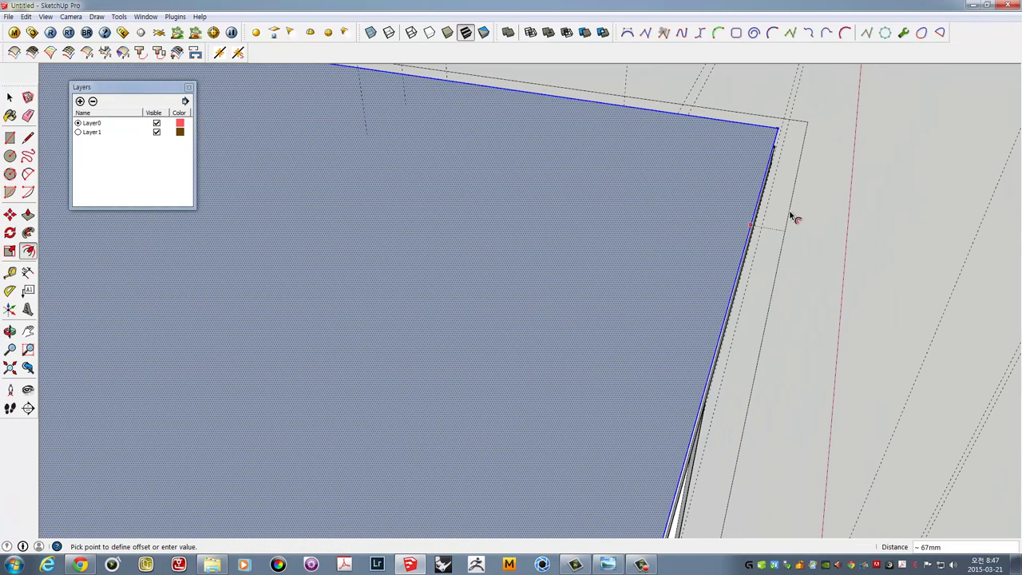
pyautogui.write('50')
pyautogui.press('Return')
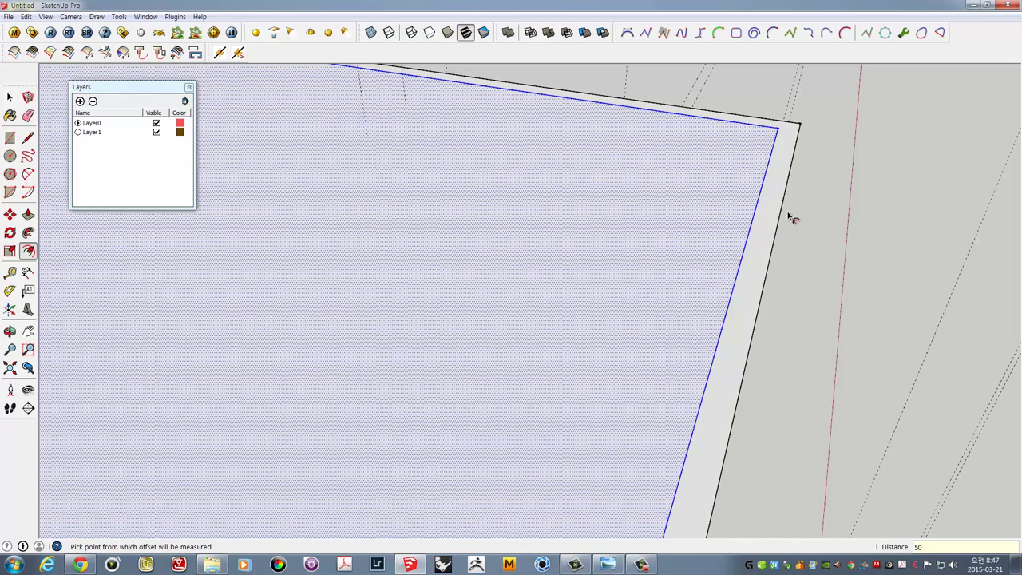
pyautogui.moveTo(769, 212); pyautogui.dragTo(773, 218, button='middle')
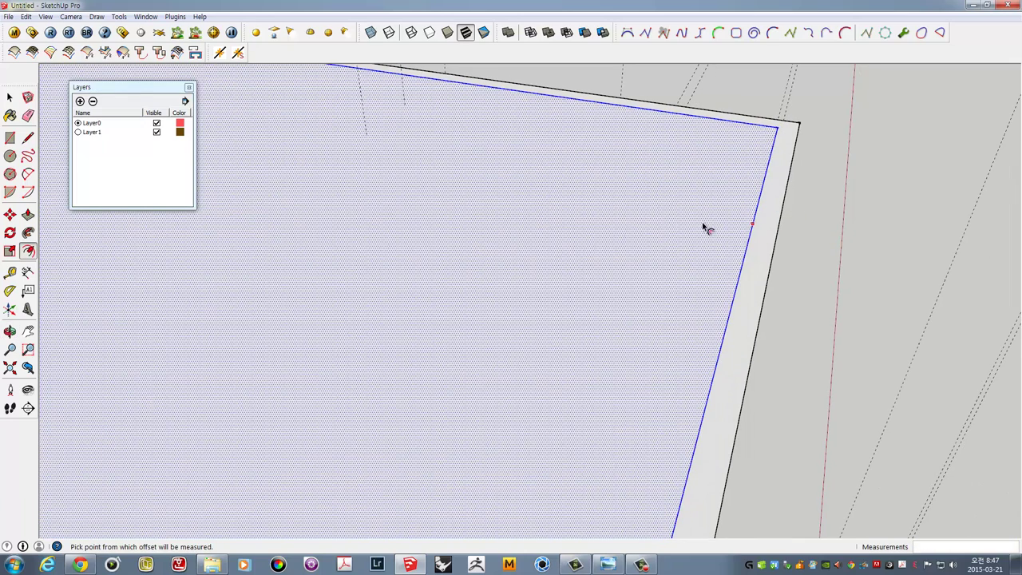
pyautogui.press('space')
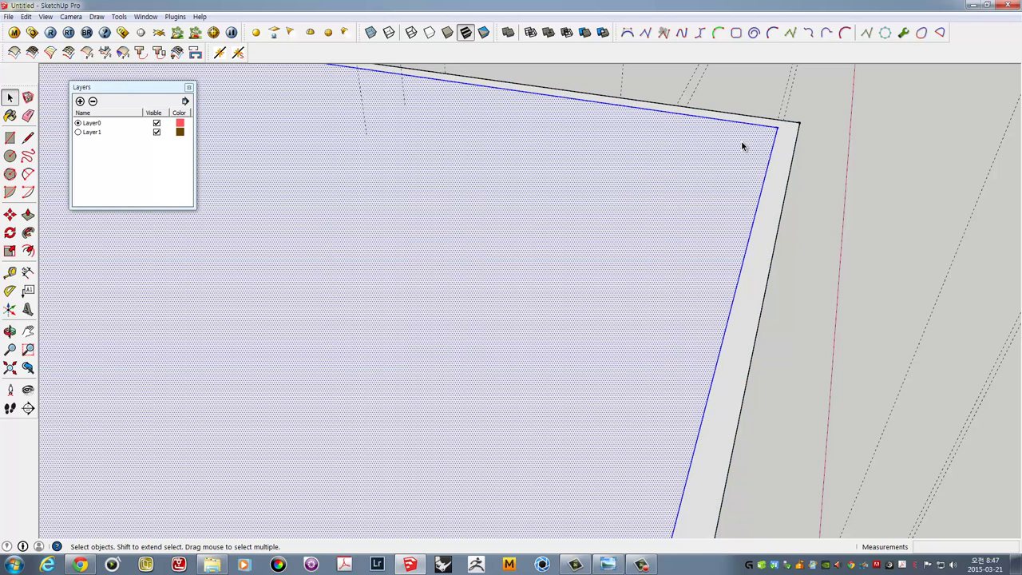
pyautogui.moveTo(774, 139)
pyautogui.mouseDown(button='middle')
pyautogui.moveTo(651, 188)
pyautogui.moveTo(641, 242)
pyautogui.mouseUp(button='middle')
pyautogui.scroll(3, 682, 237)
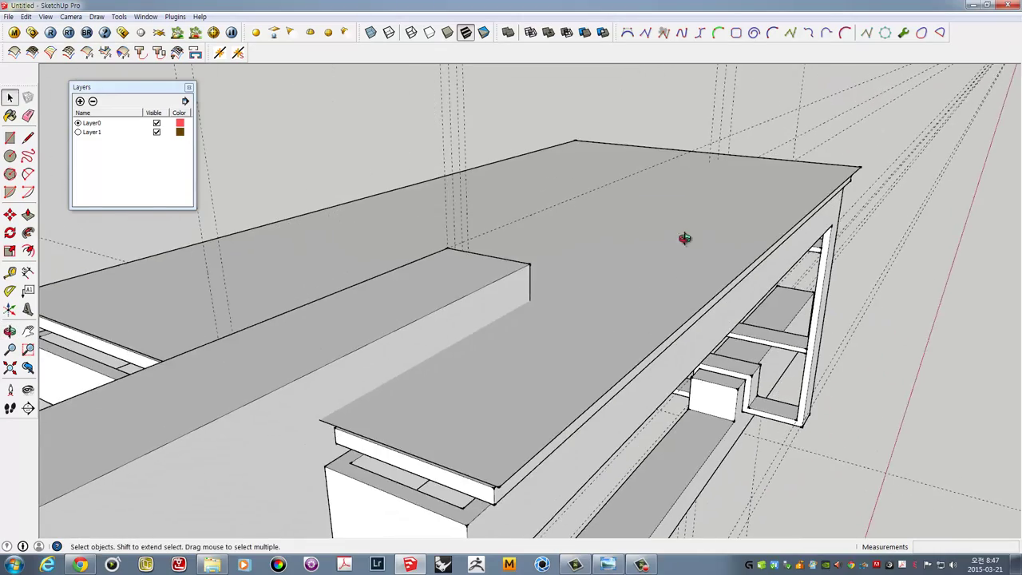
pyautogui.moveTo(475, 370)
pyautogui.keyDown('shift'); pyautogui.mouseDown(button='middle')
pyautogui.moveTo(687, 264)
pyautogui.moveTo(628, 376)
pyautogui.moveTo(513, 384)
pyautogui.mouseUp(button='middle'); pyautogui.keyUp('shift')
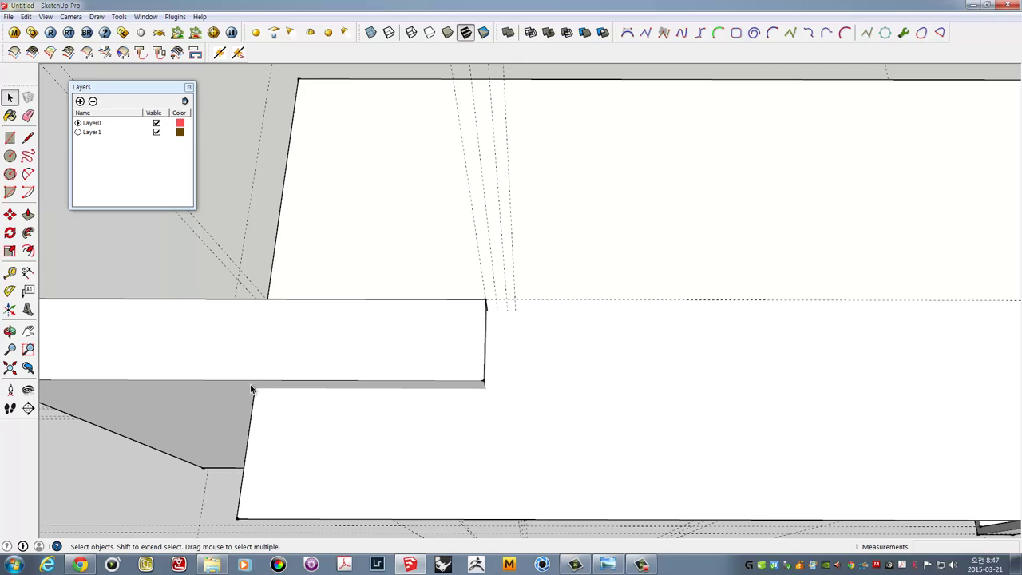
# Draw a line starting from the box's face corner
pyautogui.click(28, 138)
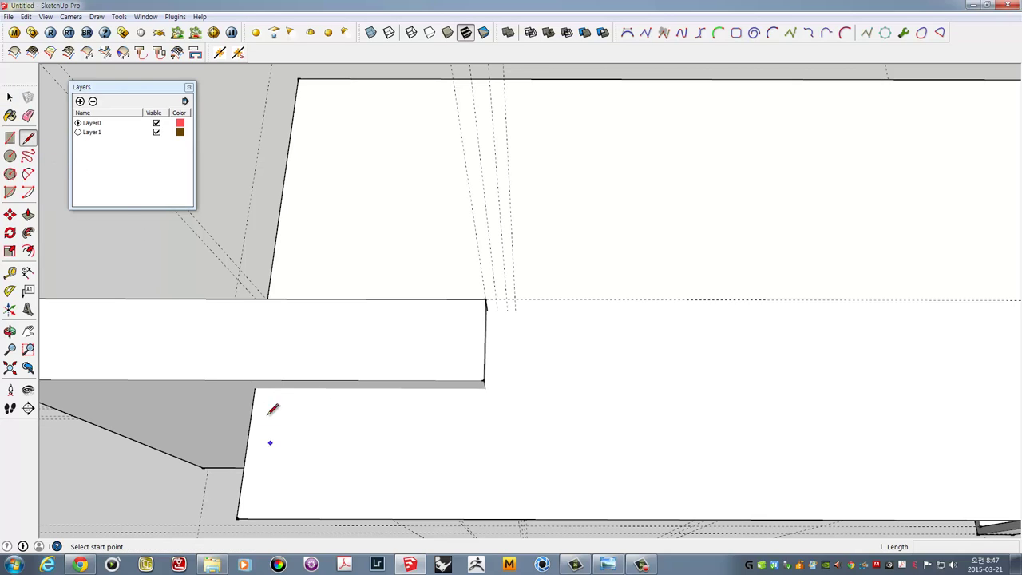
pyautogui.click(255, 388)
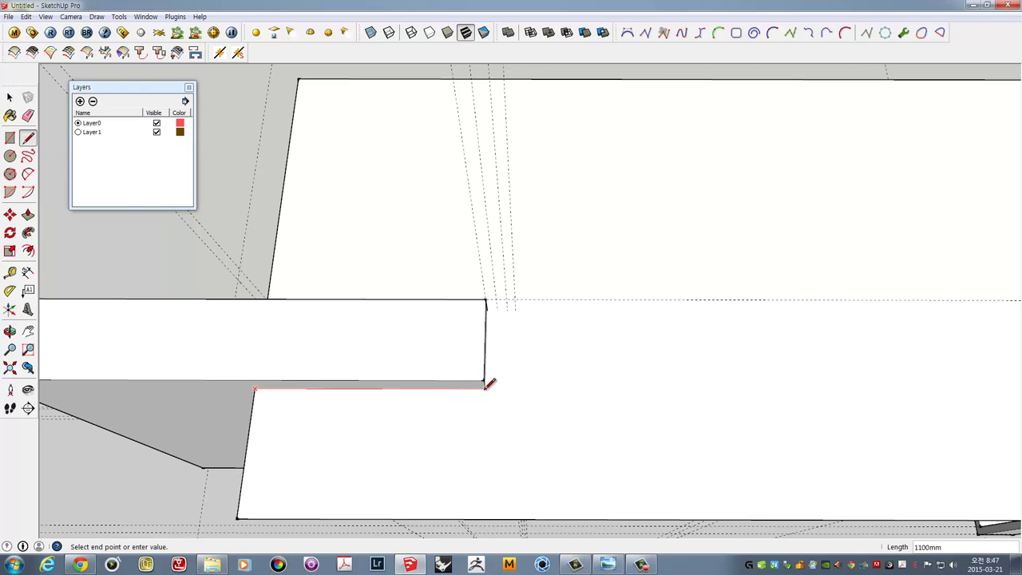
pyautogui.moveTo(502, 354); pyautogui.dragTo(347, 349, button='middle')
pyautogui.scroll(3, 482, 306)
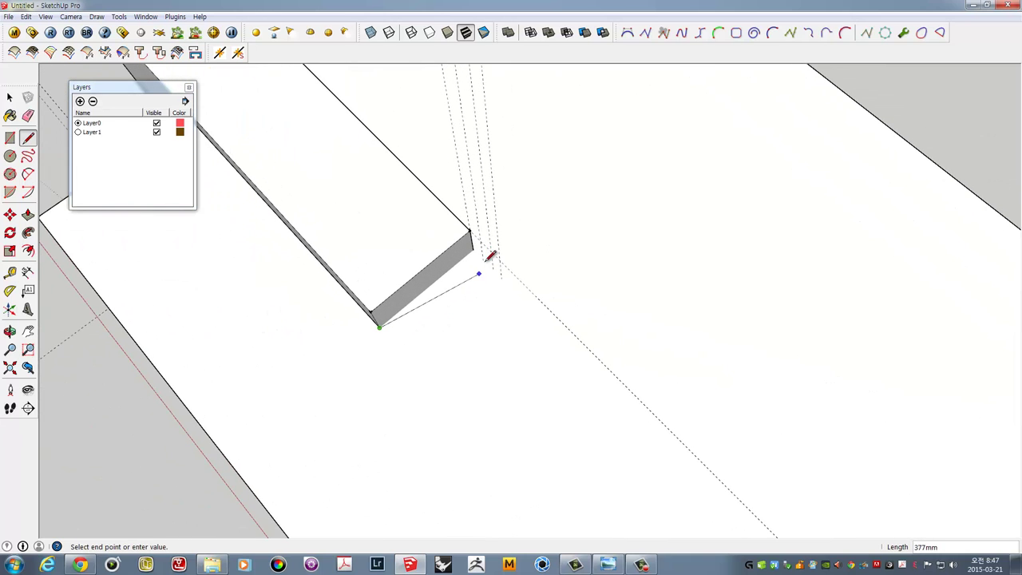
pyautogui.moveTo(480, 243); pyautogui.dragTo(153, 326, button='middle')
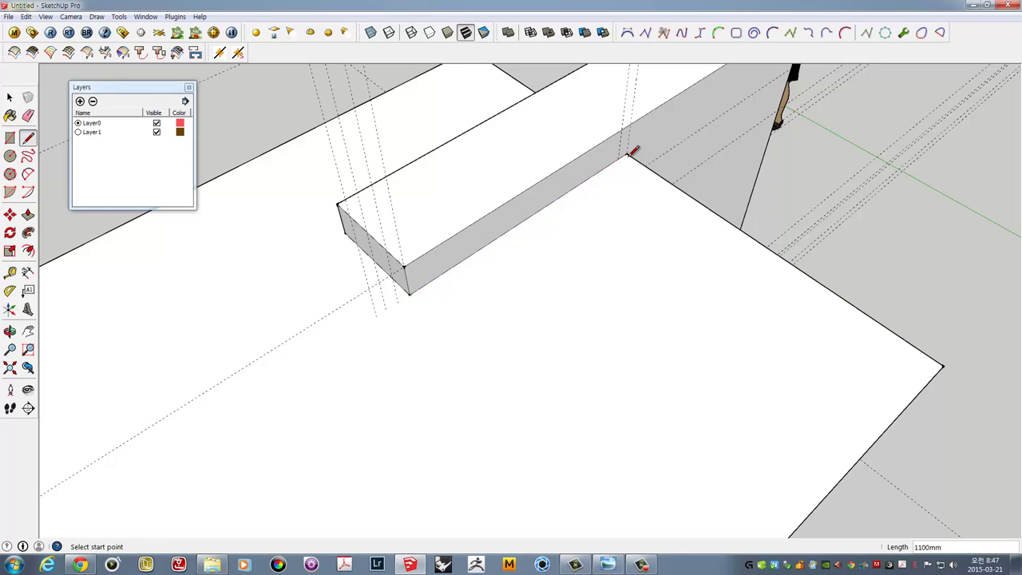
pyautogui.moveTo(524, 308); pyautogui.dragTo(372, 193, button='middle')
# Select the floor face and display hidden back edges as dashed lines
pyautogui.press('space')
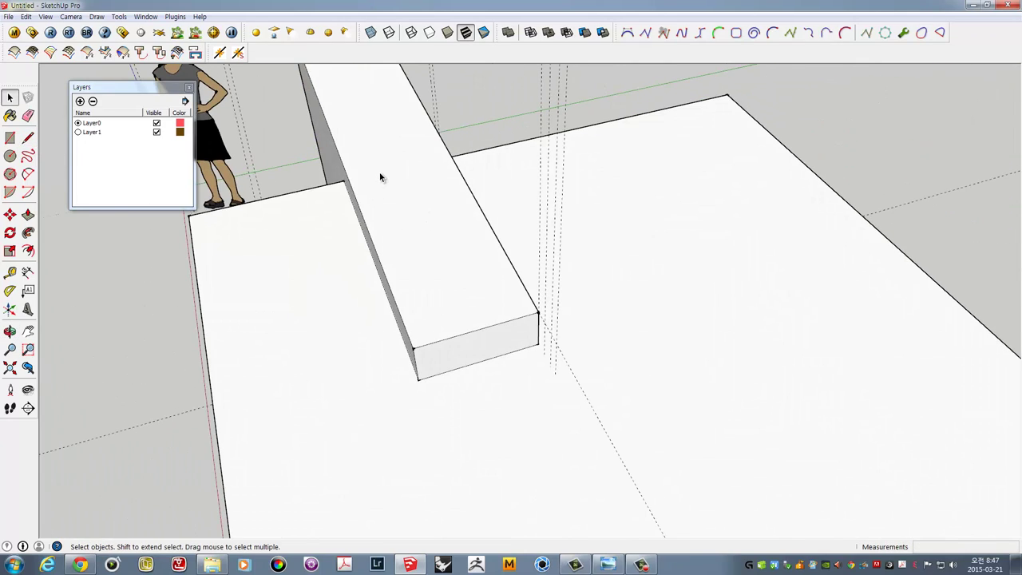
pyautogui.click(312, 303)
pyautogui.moveTo(543, 319)
pyautogui.mouseDown(button='middle')
pyautogui.moveTo(563, 317)
pyautogui.moveTo(466, 352)
pyautogui.moveTo(591, 372)
pyautogui.mouseUp(button='middle')
pyautogui.scroll(5, 308, 385)
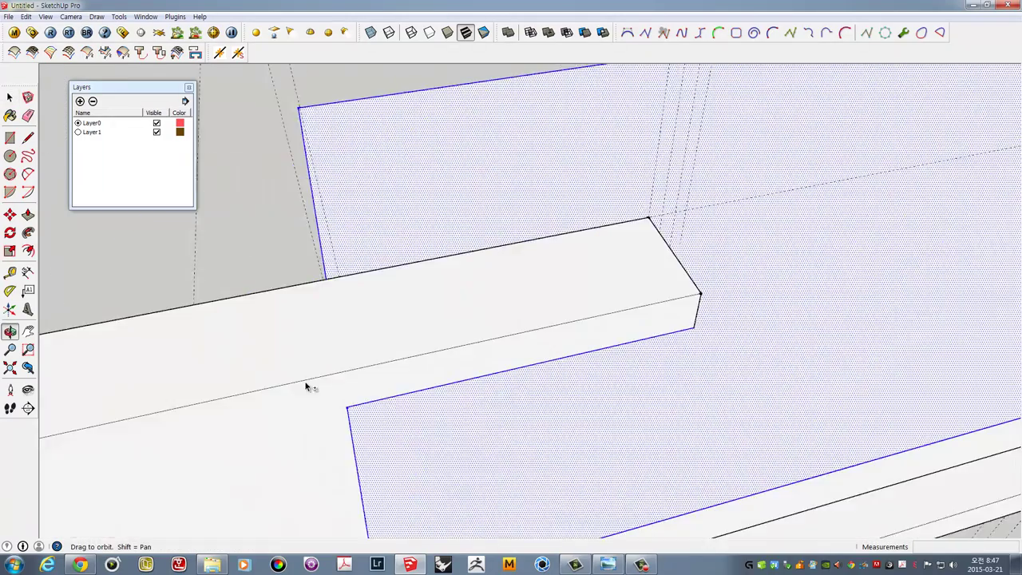
pyautogui.scroll(3, 546, 351)
pyautogui.scroll(3, 293, 334)
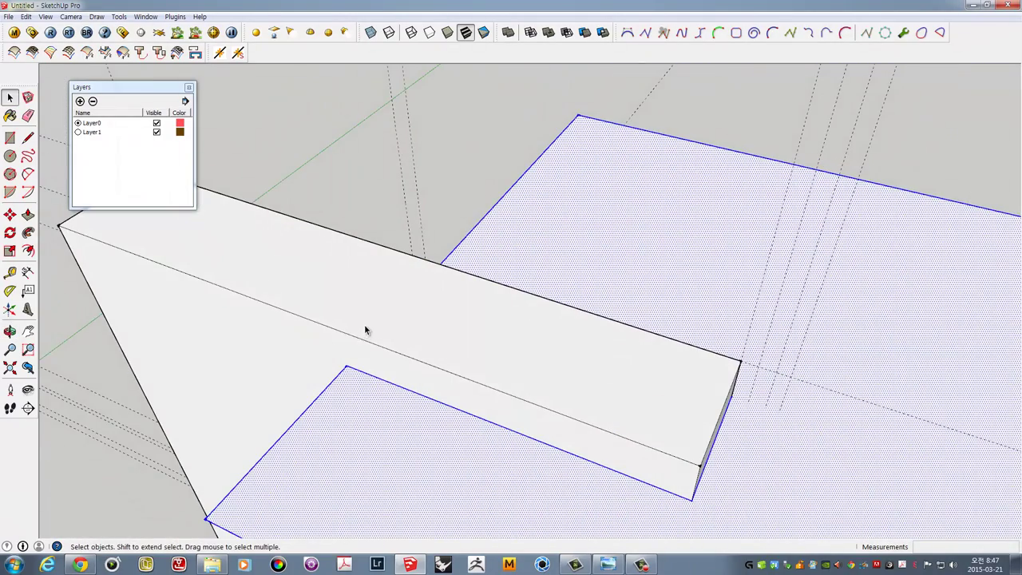
pyautogui.press('k')
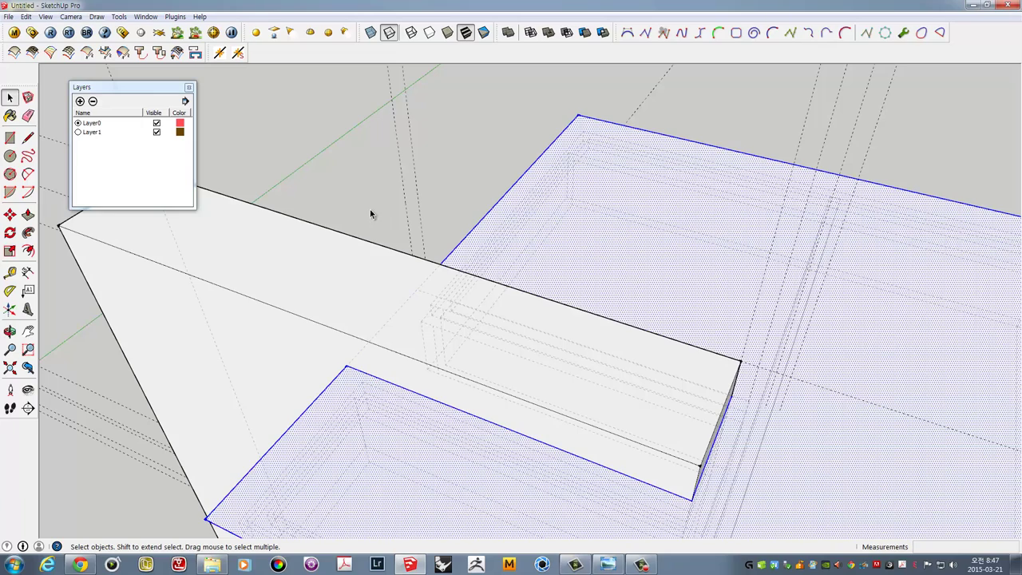
pyautogui.scroll(3, 377, 299)
pyautogui.scroll(2, 378, 301)
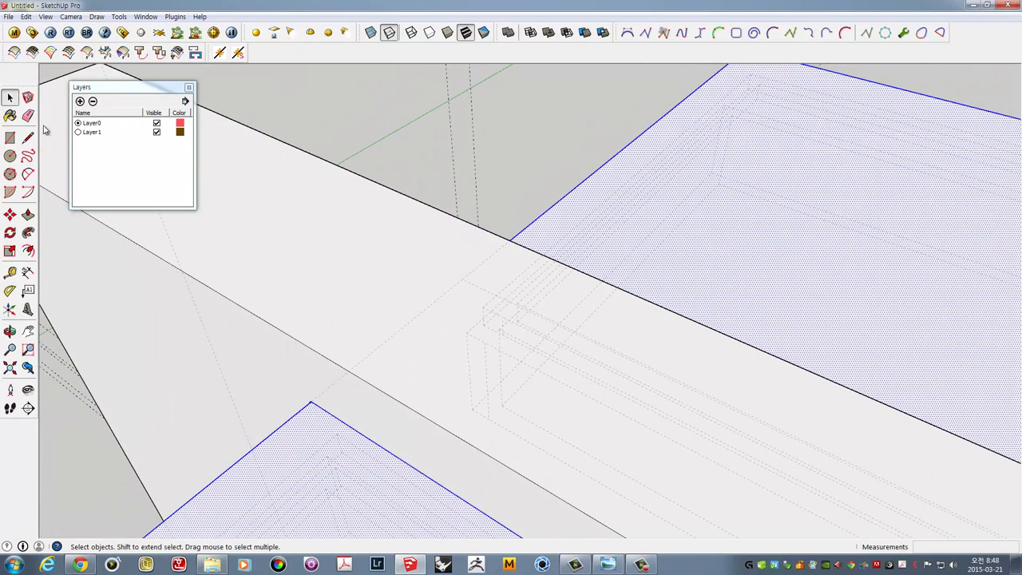
pyautogui.click(28, 116)
# Move the large top face 347 mm up the blue axis
pyautogui.press('Escape')
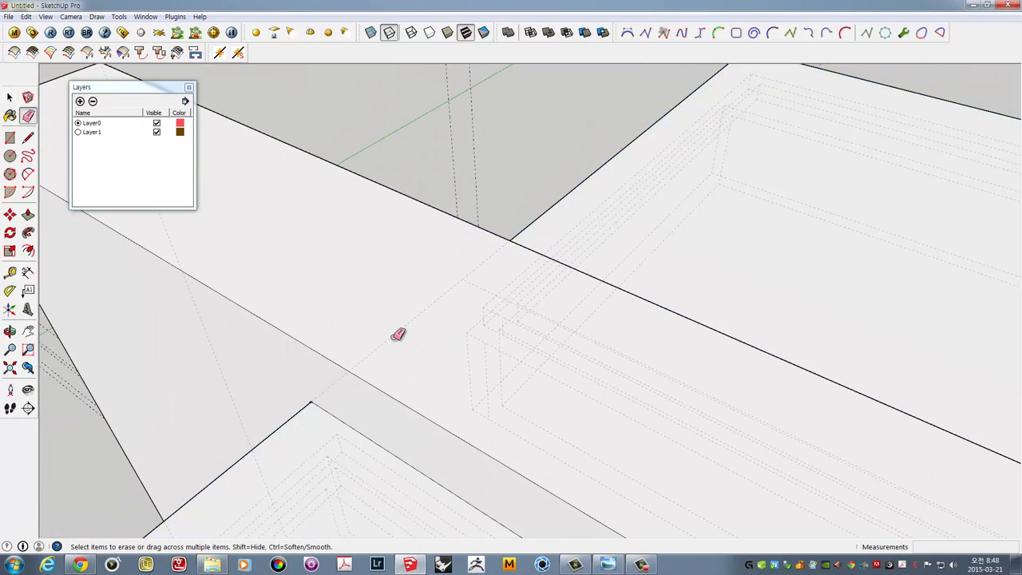
pyautogui.scroll(-3, 400, 334)
pyautogui.moveTo(406, 341); pyautogui.dragTo(420, 308, button='middle')
pyautogui.press('space')
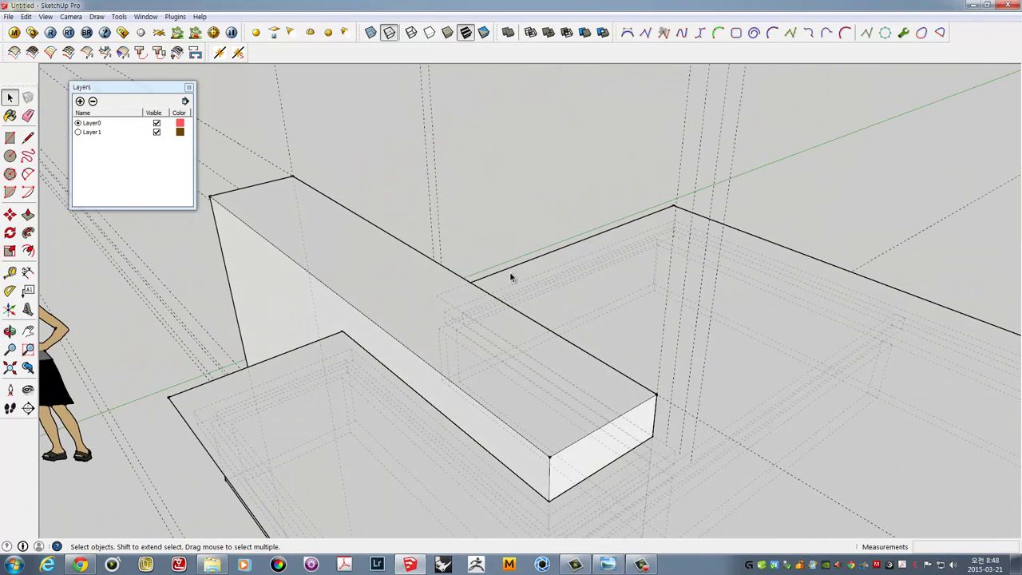
pyautogui.moveTo(522, 314)
pyautogui.mouseDown(button='middle')
pyautogui.moveTo(577, 285)
pyautogui.moveTo(628, 292)
pyautogui.moveTo(631, 257)
pyautogui.mouseUp(button='middle')
pyautogui.doubleClick(631, 256)
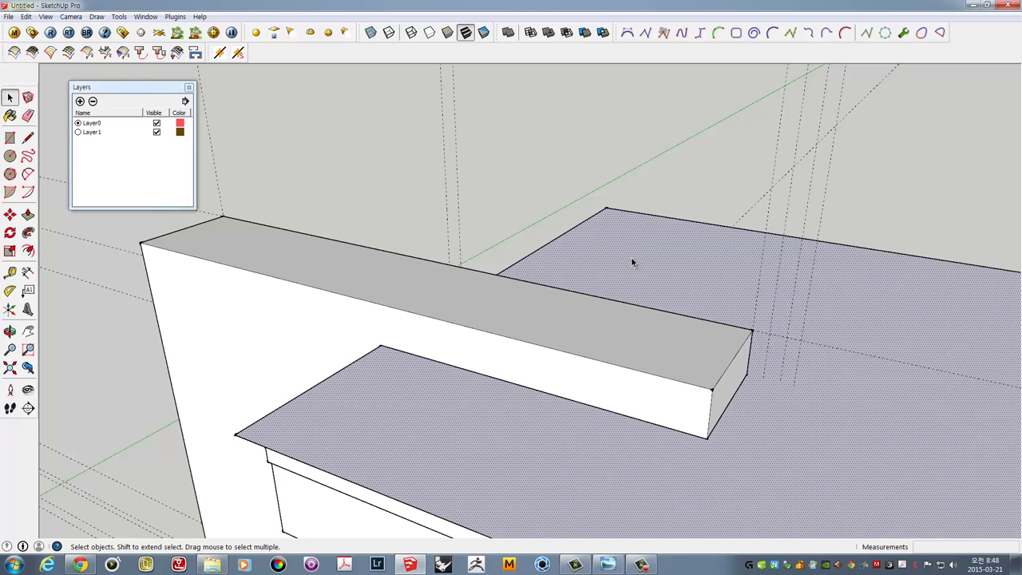
pyautogui.press('m')
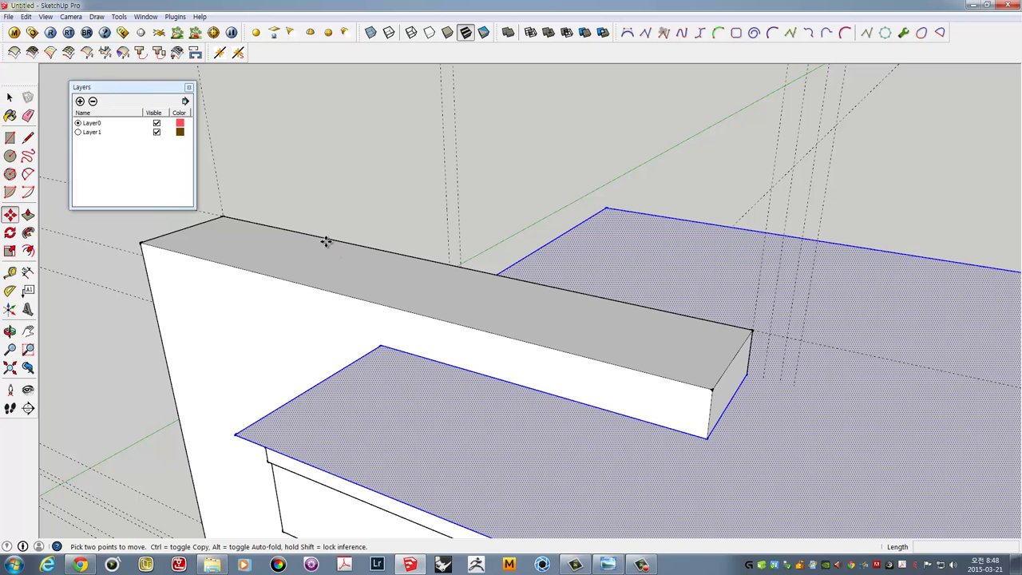
pyautogui.click(326, 242)
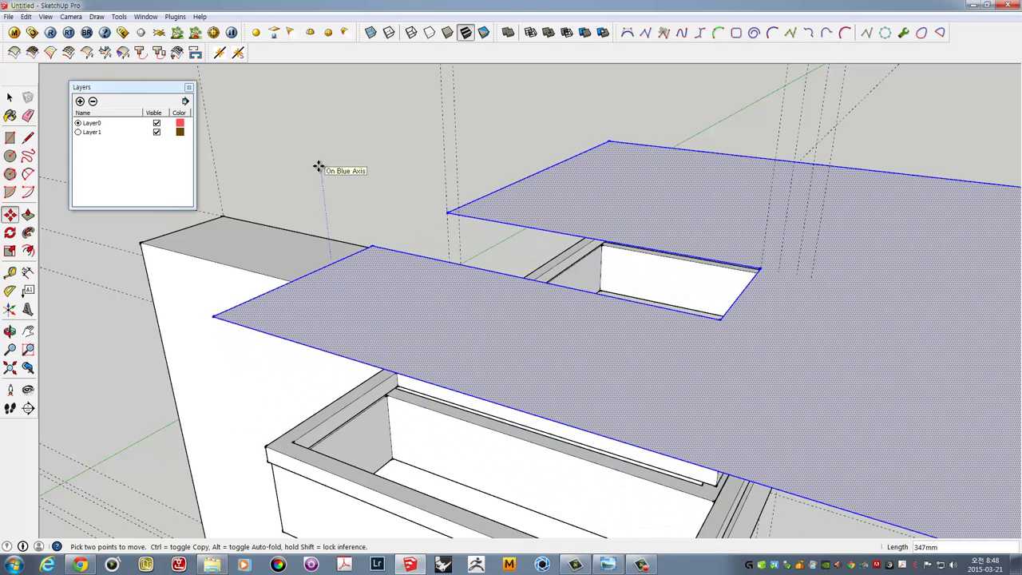
pyautogui.click(319, 167)
# Push/Pull the raised top face 10 mm into a board and select it
pyautogui.moveTo(374, 237)
pyautogui.mouseDown(button='middle')
pyautogui.moveTo(554, 306)
pyautogui.moveTo(96, 196)
pyautogui.mouseUp(button='middle')
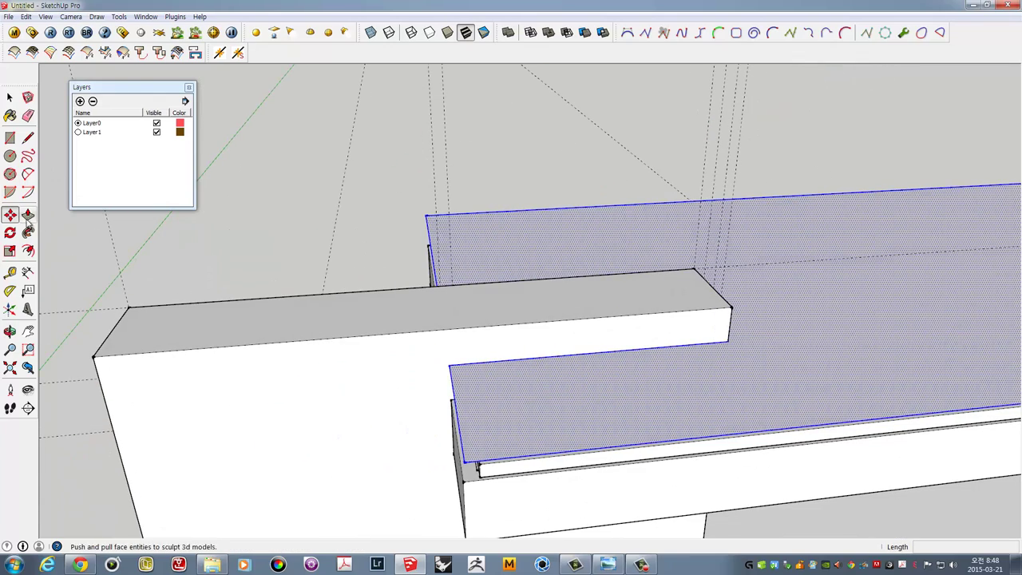
pyautogui.moveTo(654, 360)
pyautogui.mouseDown(button='middle')
pyautogui.moveTo(764, 319)
pyautogui.moveTo(728, 296)
pyautogui.moveTo(734, 292)
pyautogui.moveTo(707, 320)
pyautogui.mouseUp(button='middle')
pyautogui.scroll(3, 765, 322)
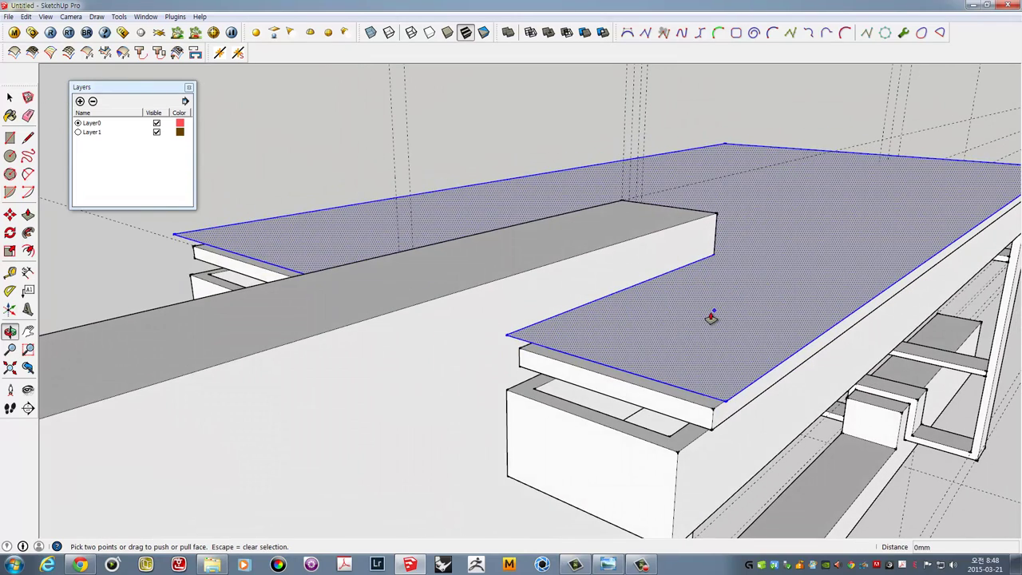
pyautogui.scroll(2, 673, 331)
pyautogui.click(641, 351)
pyautogui.write('10')
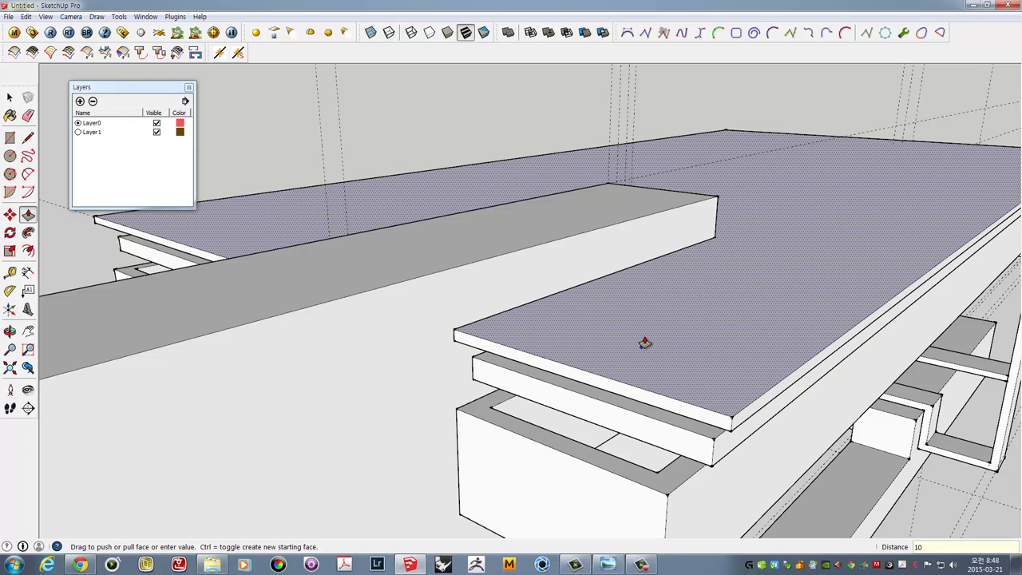
pyautogui.click(644, 342)
pyautogui.press('space')
pyautogui.click(645, 340)
# Make the top board a group
pyautogui.rightClick(646, 341)
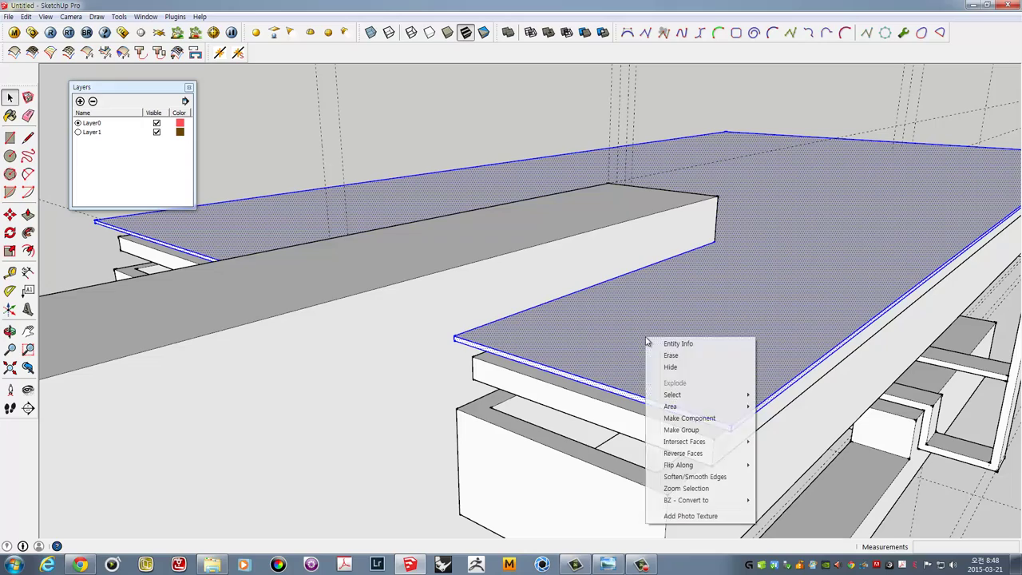
pyautogui.click(676, 430)
pyautogui.moveTo(729, 256)
pyautogui.mouseDown(button='middle')
pyautogui.moveTo(444, 317)
pyautogui.moveTo(668, 385)
pyautogui.moveTo(456, 234)
pyautogui.moveTo(567, 221)
pyautogui.moveTo(472, 237)
pyautogui.moveTo(548, 231)
pyautogui.moveTo(616, 262)
pyautogui.moveTo(522, 292)
pyautogui.moveTo(588, 288)
pyautogui.moveTo(620, 333)
pyautogui.moveTo(604, 343)
pyautogui.moveTo(655, 344)
pyautogui.mouseUp(button='middle')
pyautogui.scroll(-2, 444, 317)
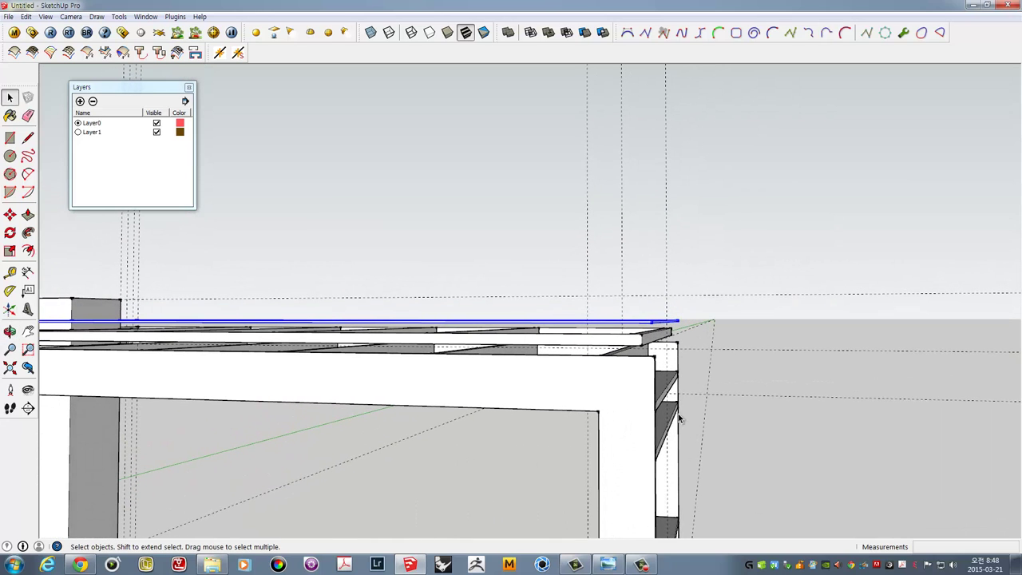
# Open the end panel group and select its front face with edges
pyautogui.moveTo(515, 348)
pyautogui.mouseDown(button='middle')
pyautogui.moveTo(548, 401)
pyautogui.moveTo(444, 347)
pyautogui.moveTo(448, 274)
pyautogui.moveTo(456, 296)
pyautogui.moveTo(669, 319)
pyautogui.moveTo(600, 253)
pyautogui.moveTo(570, 256)
pyautogui.moveTo(604, 231)
pyautogui.mouseUp(button='middle')
pyautogui.scroll(5, 439, 324)
pyautogui.scroll(-5, 459, 283)
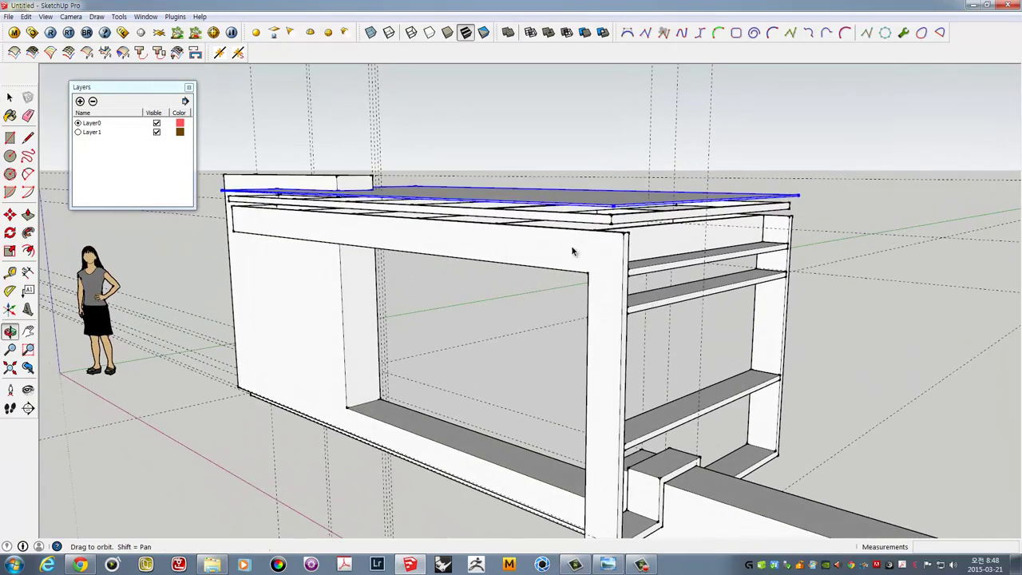
pyautogui.moveTo(622, 377)
pyautogui.mouseDown(button='middle')
pyautogui.moveTo(534, 338)
pyautogui.moveTo(502, 251)
pyautogui.mouseUp(button='middle')
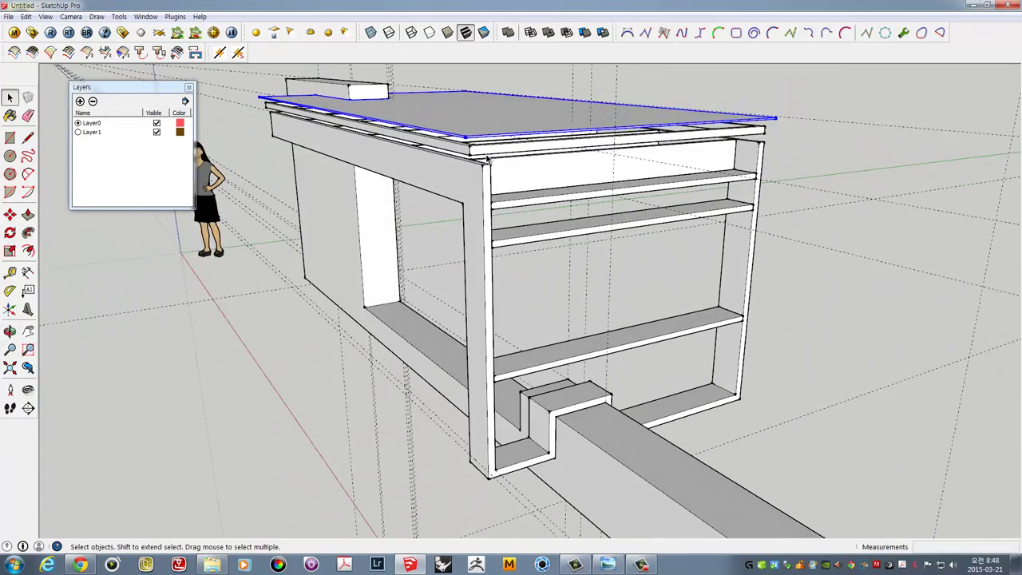
pyautogui.scroll(3, 494, 182)
pyautogui.scroll(2, 494, 181)
pyautogui.doubleClick(479, 182)
pyautogui.click(478, 192)
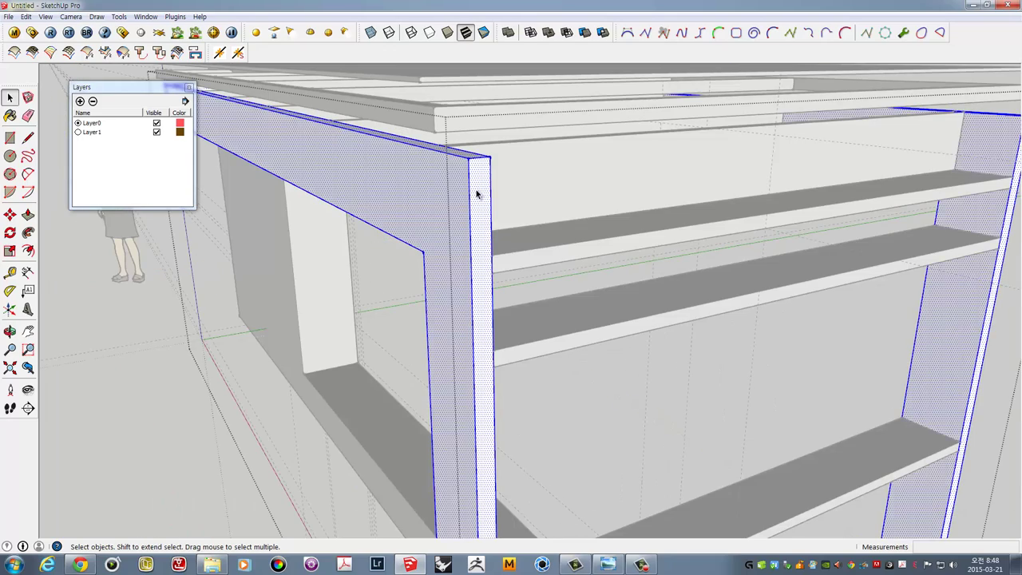
pyautogui.doubleClick(477, 193)
pyautogui.scroll(-3, 477, 194)
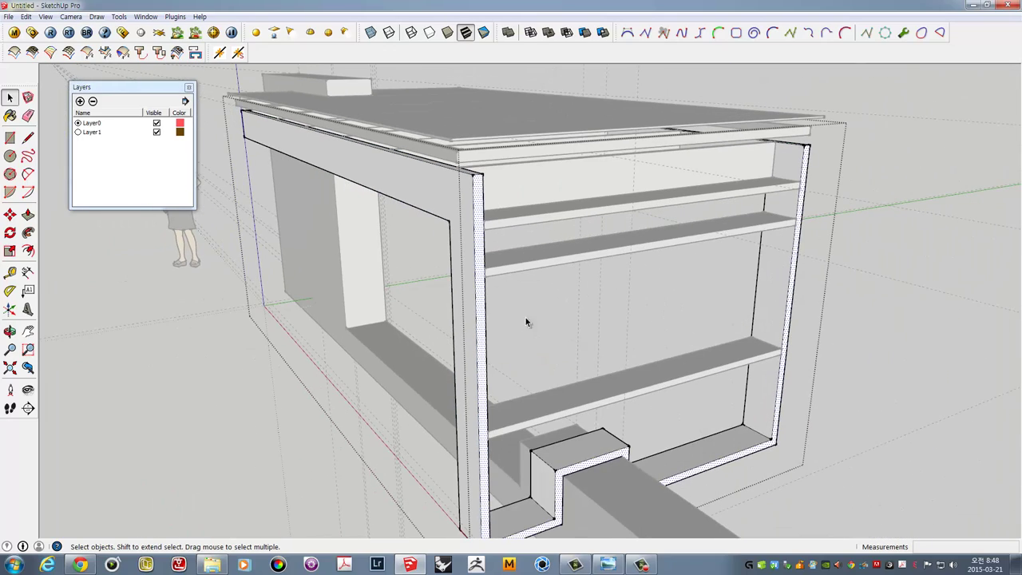
pyautogui.moveTo(526, 319)
pyautogui.mouseDown(button='middle')
pyautogui.moveTo(607, 403)
pyautogui.moveTo(627, 335)
pyautogui.mouseUp(button='middle')
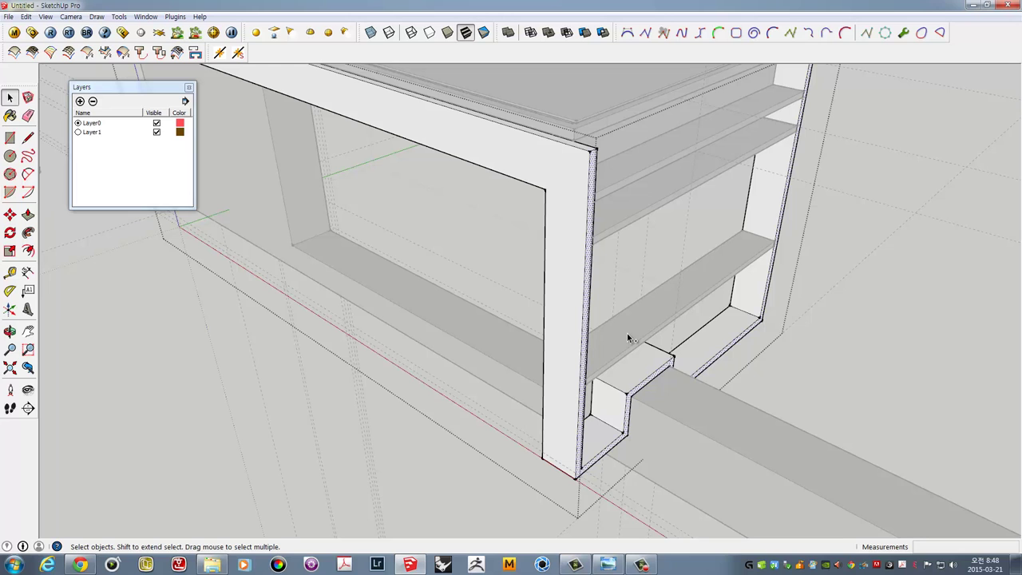
pyautogui.click(460, 470)
# Paste the panel outline at the cabinet corner, offset it 50 mm and extrude it about 46 mm thick
pyautogui.hotkey('ctrl', 'v')
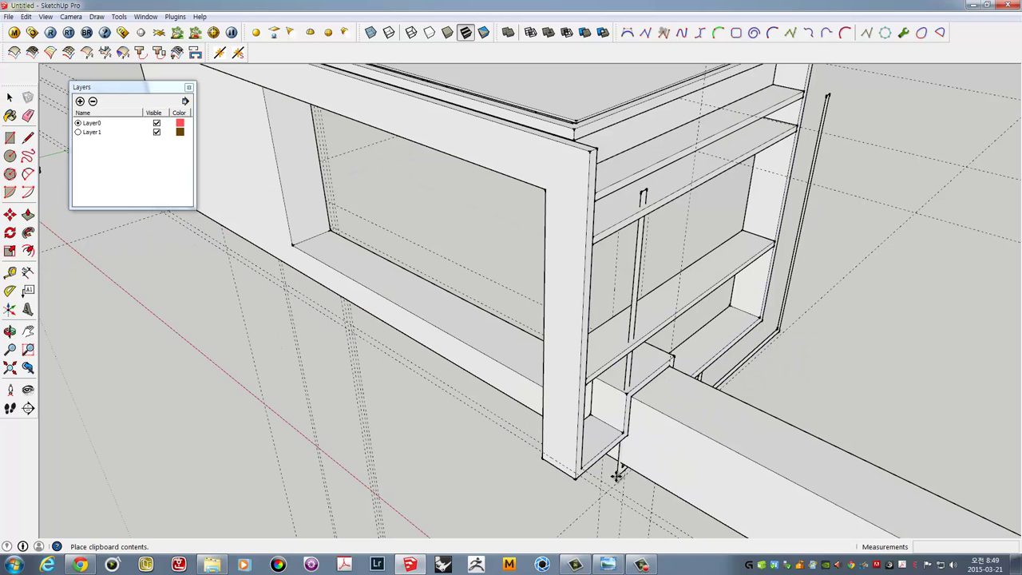
pyautogui.click(573, 477)
pyautogui.scroll(2, 575, 478)
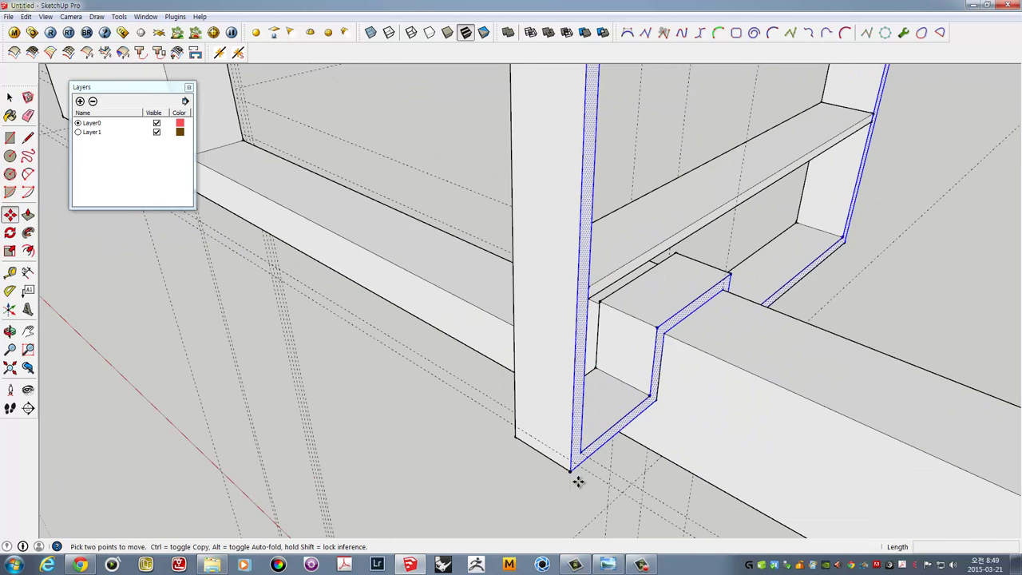
pyautogui.click(572, 471)
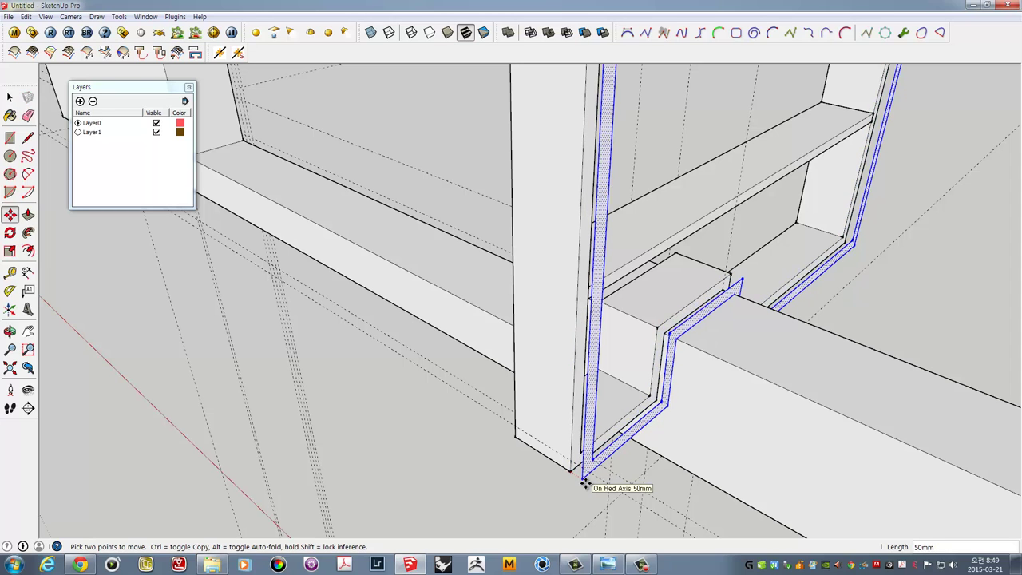
pyautogui.moveTo(586, 479)
pyautogui.mouseDown(button='middle')
pyautogui.moveTo(591, 463)
pyautogui.moveTo(581, 474)
pyautogui.mouseUp(button='middle')
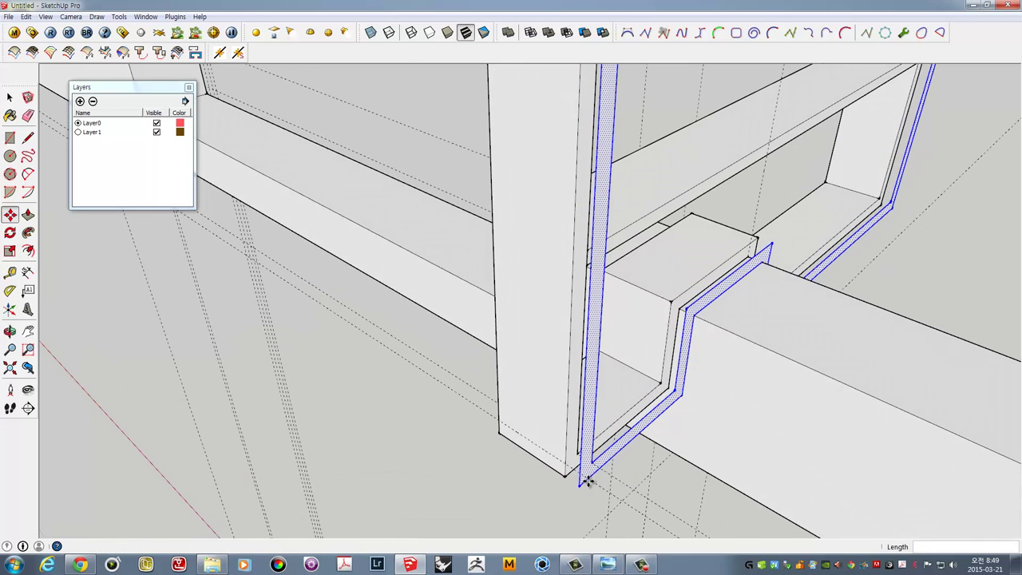
pyautogui.press('p')
pyautogui.moveTo(583, 483); pyautogui.dragTo(595, 500)
pyautogui.press('space')
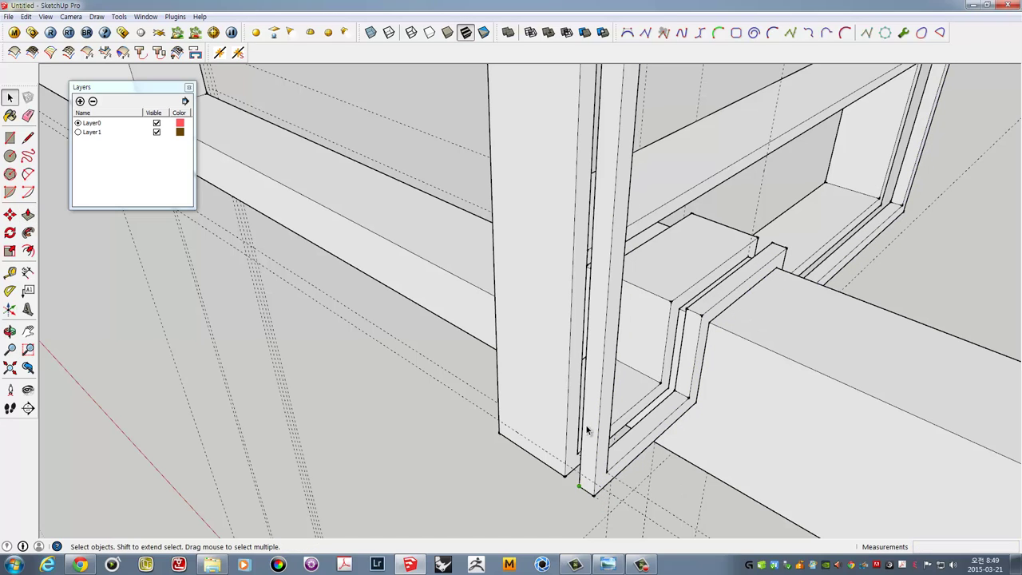
# Group the new offset frame panel's connected geometry
pyautogui.click(592, 429)
pyautogui.tripleClick(592, 429)
pyautogui.rightClick(593, 430)
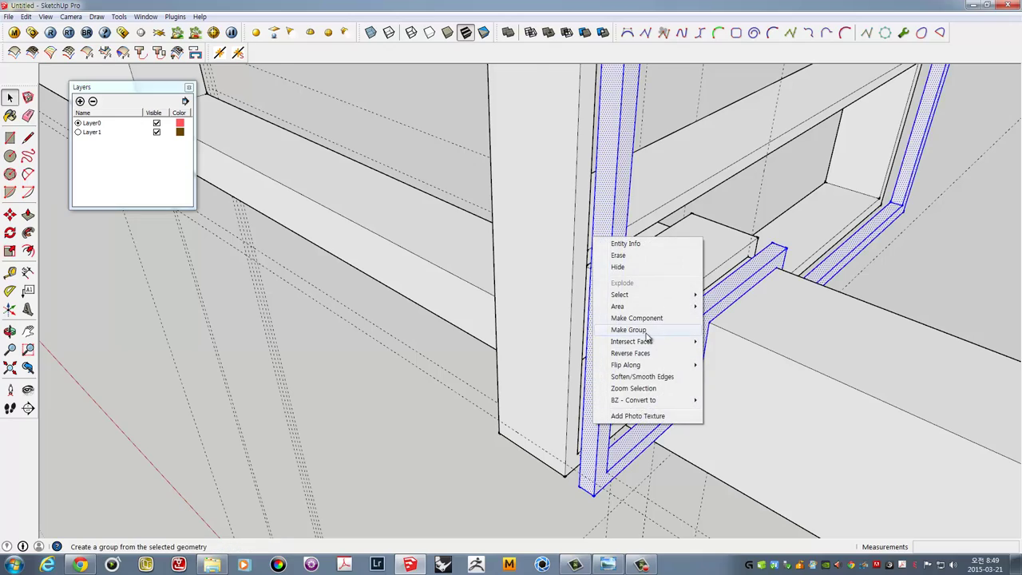
pyautogui.click(628, 329)
# Inside the corner post's group, move its top edge down 50 mm
pyautogui.moveTo(646, 338)
pyautogui.mouseDown(button='middle')
pyautogui.moveTo(631, 299)
pyautogui.moveTo(772, 256)
pyautogui.moveTo(694, 206)
pyautogui.mouseUp(button='middle')
pyautogui.scroll(2, 630, 297)
pyautogui.doubleClick(652, 297)
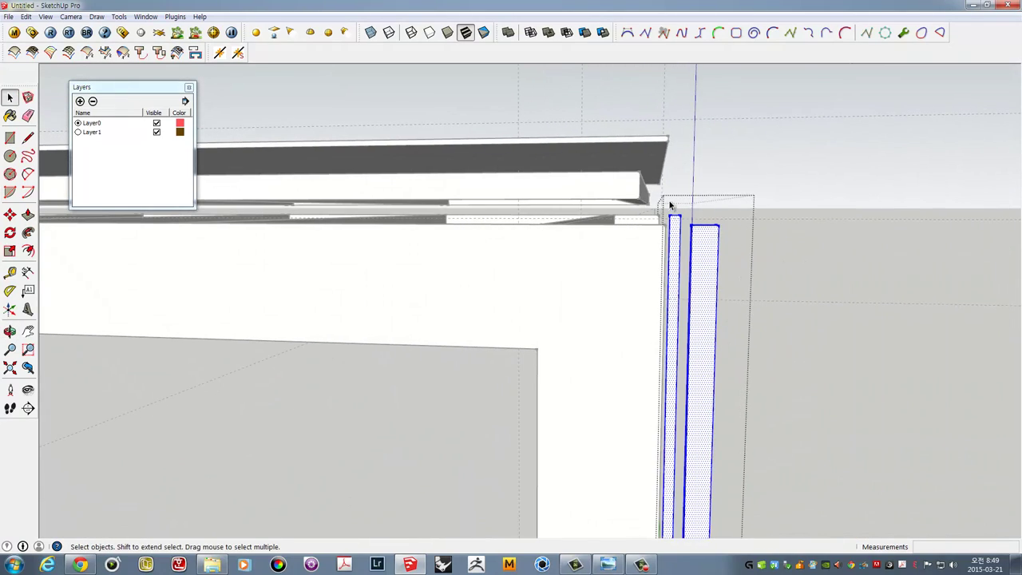
pyautogui.click(759, 261)
pyautogui.moveTo(730, 235); pyautogui.dragTo(717, 248, button='middle')
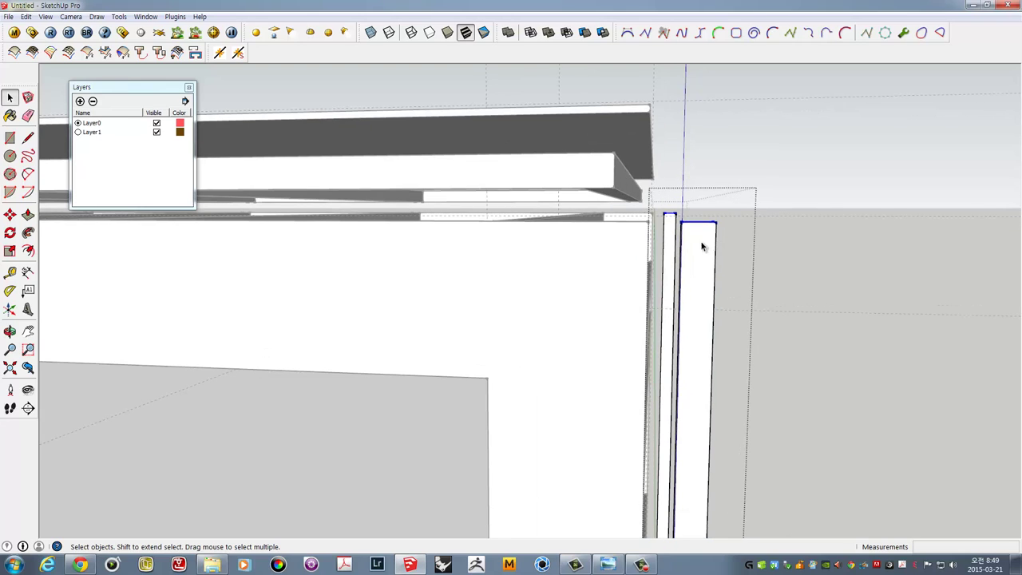
pyautogui.press('m')
pyautogui.click(695, 232)
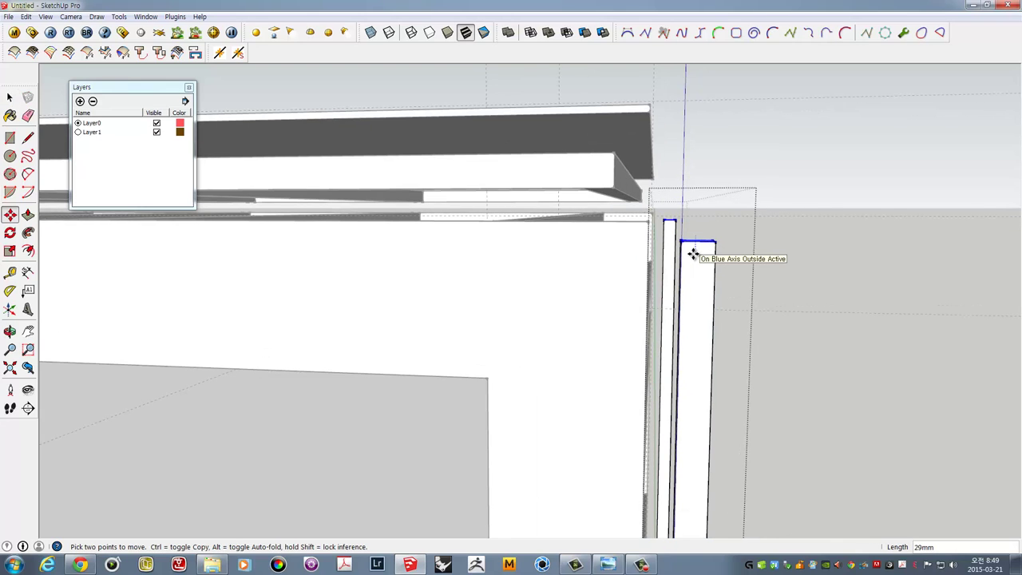
pyautogui.write('0')
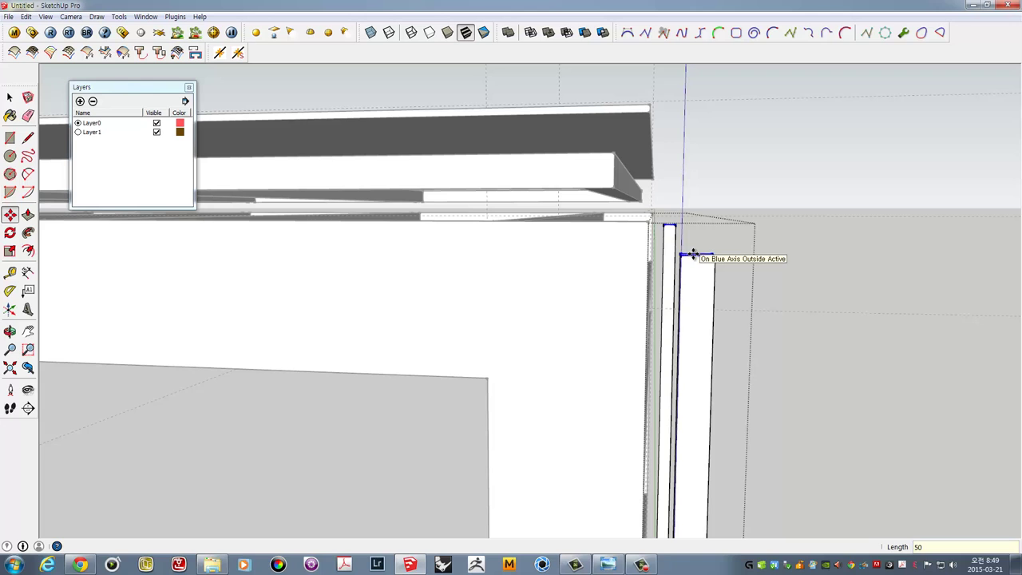
pyautogui.press('Return')
pyautogui.moveTo(693, 253)
pyautogui.mouseDown(button='middle')
pyautogui.moveTo(668, 278)
pyautogui.moveTo(479, 338)
pyautogui.moveTo(657, 331)
pyautogui.moveTo(566, 299)
pyautogui.moveTo(346, 298)
pyautogui.mouseUp(button='middle')
pyautogui.press('space')
pyautogui.scroll(2, 651, 311)
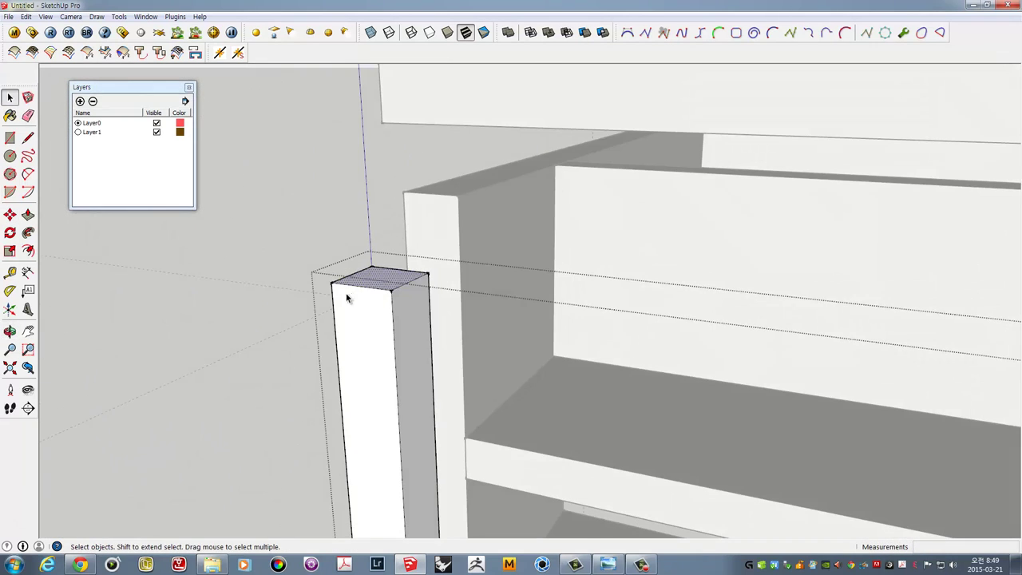
# Copy the post's top edge 50 mm down its face
pyautogui.scroll(2, 396, 291)
pyautogui.scroll(1, 392, 290)
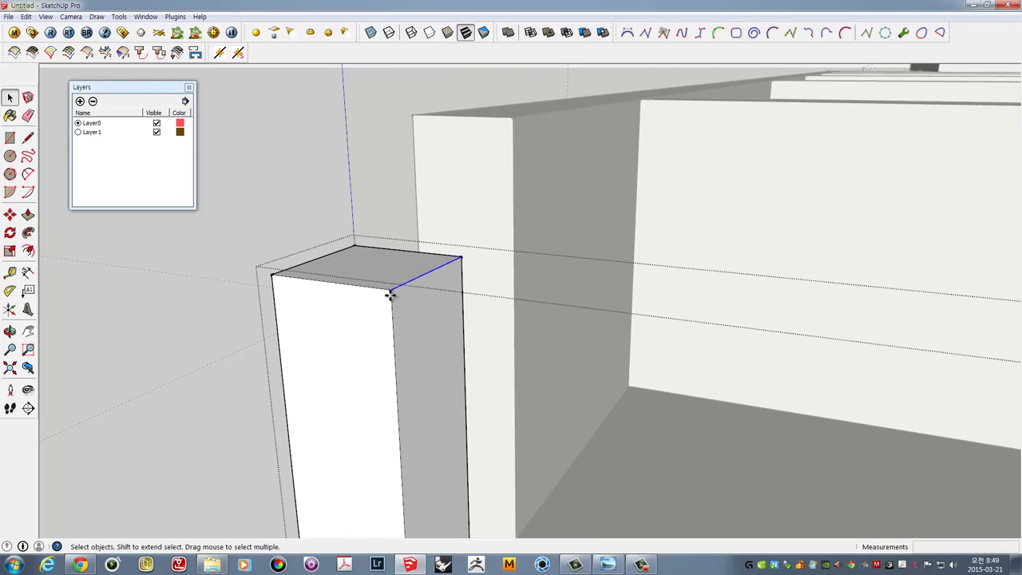
pyautogui.press('m')
pyautogui.click(392, 291)
pyautogui.press('ctrl')
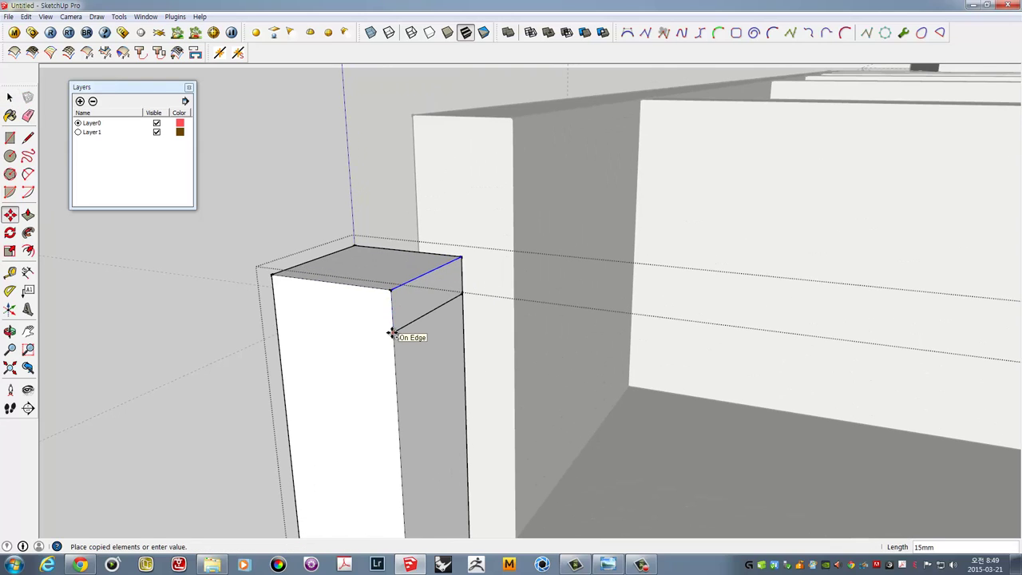
pyautogui.press('Return')
# Pull the post's upper side face out into a 2100 mm rail reaching the far end post
pyautogui.press('p')
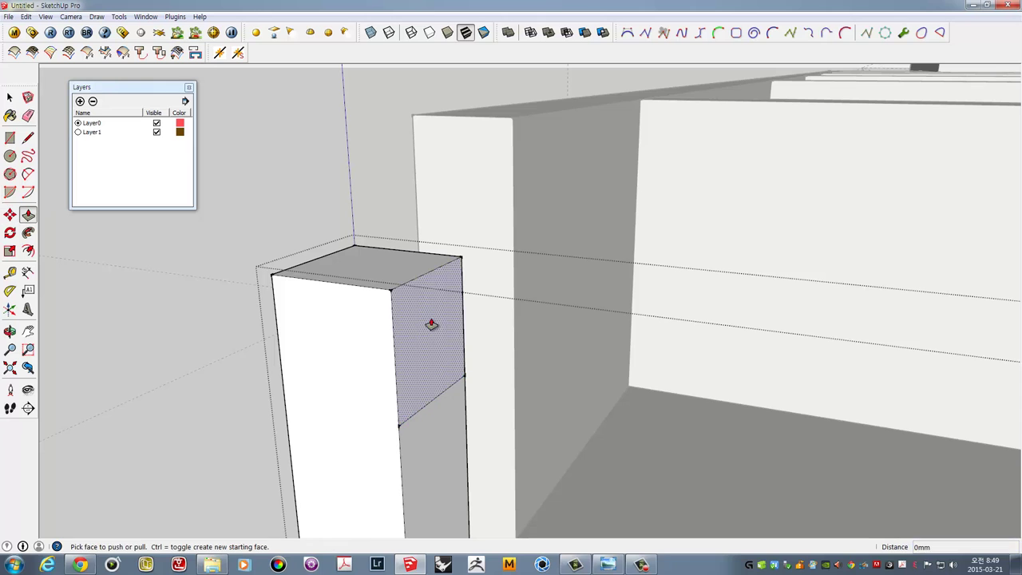
pyautogui.moveTo(427, 324); pyautogui.dragTo(682, 349)
pyautogui.moveTo(682, 349)
pyautogui.mouseDown(button='middle')
pyautogui.moveTo(589, 301)
pyautogui.moveTo(565, 303)
pyautogui.mouseUp(button='middle')
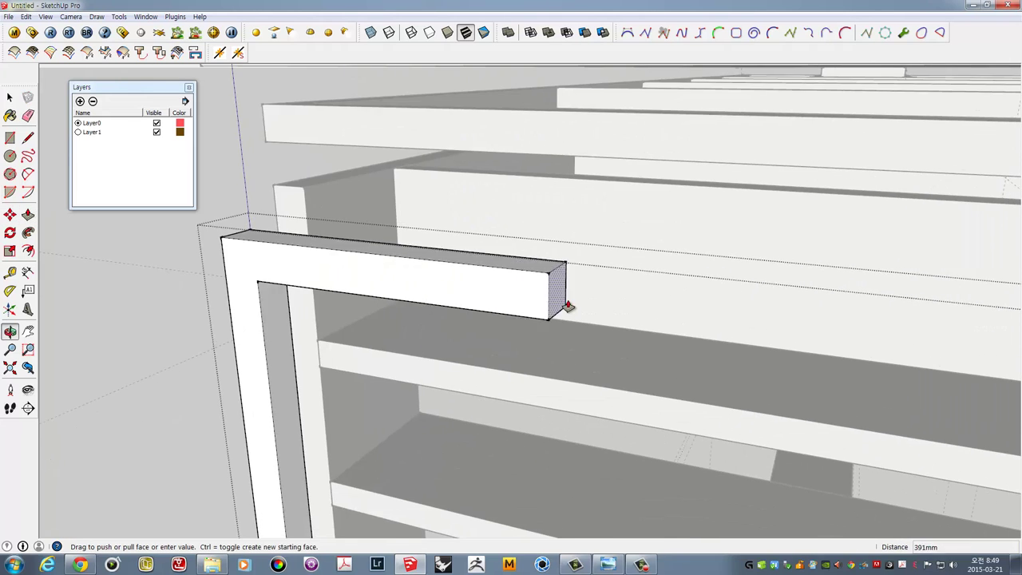
pyautogui.scroll(-3, 778, 320)
pyautogui.moveTo(778, 320); pyautogui.dragTo(320, 292, button='middle')
pyautogui.moveTo(320, 292); pyautogui.dragTo(748, 338)
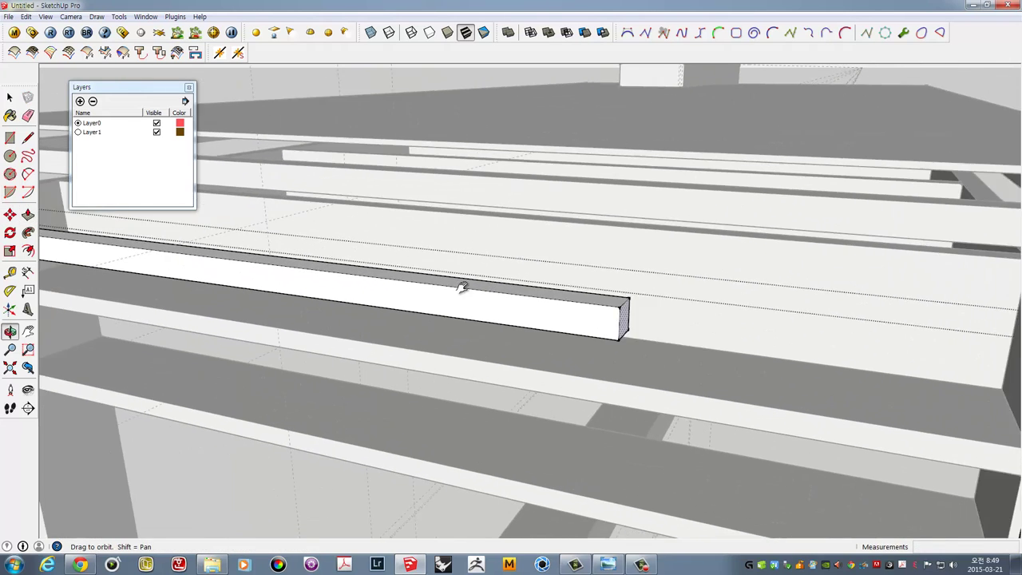
pyautogui.moveTo(749, 339); pyautogui.dragTo(349, 293, button='middle')
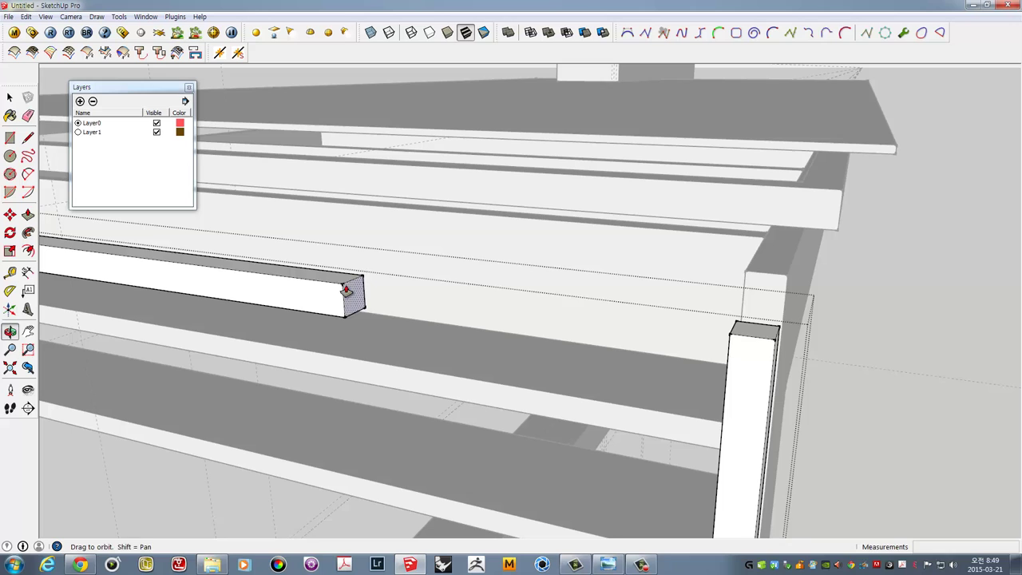
pyautogui.click(726, 338)
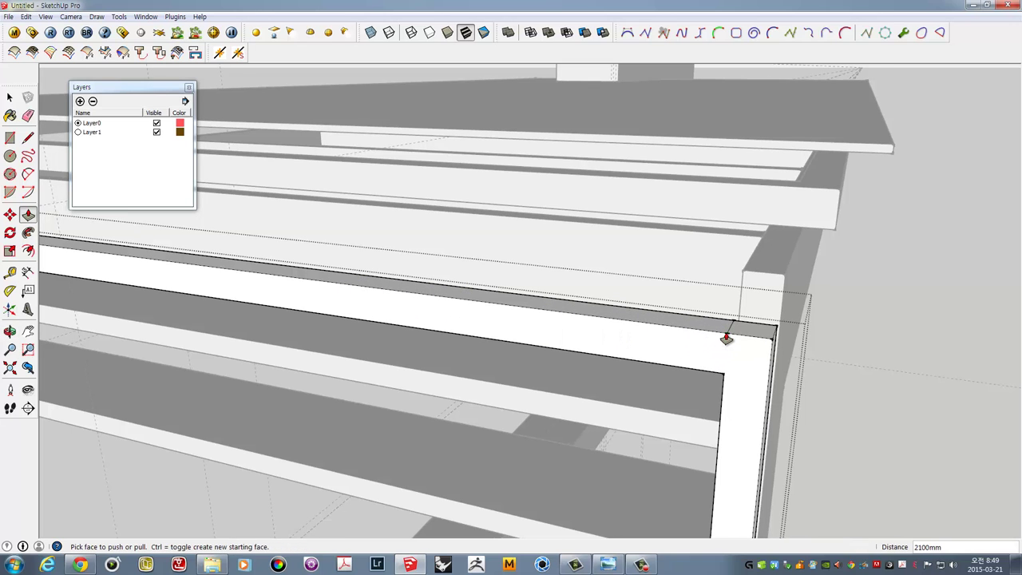
pyautogui.moveTo(726, 339)
pyautogui.mouseDown(button='middle')
pyautogui.moveTo(780, 334)
pyautogui.moveTo(801, 351)
pyautogui.moveTo(732, 388)
pyautogui.moveTo(839, 383)
pyautogui.moveTo(839, 317)
pyautogui.moveTo(592, 366)
pyautogui.moveTo(782, 292)
pyautogui.moveTo(748, 210)
pyautogui.moveTo(676, 256)
pyautogui.moveTo(678, 242)
pyautogui.moveTo(704, 241)
pyautogui.moveTo(668, 198)
pyautogui.mouseUp(button='middle')
# Select the front beam, then the overhanging top board
pyautogui.press('e')
pyautogui.press('space')
pyautogui.click(826, 311)
pyautogui.click(669, 195)
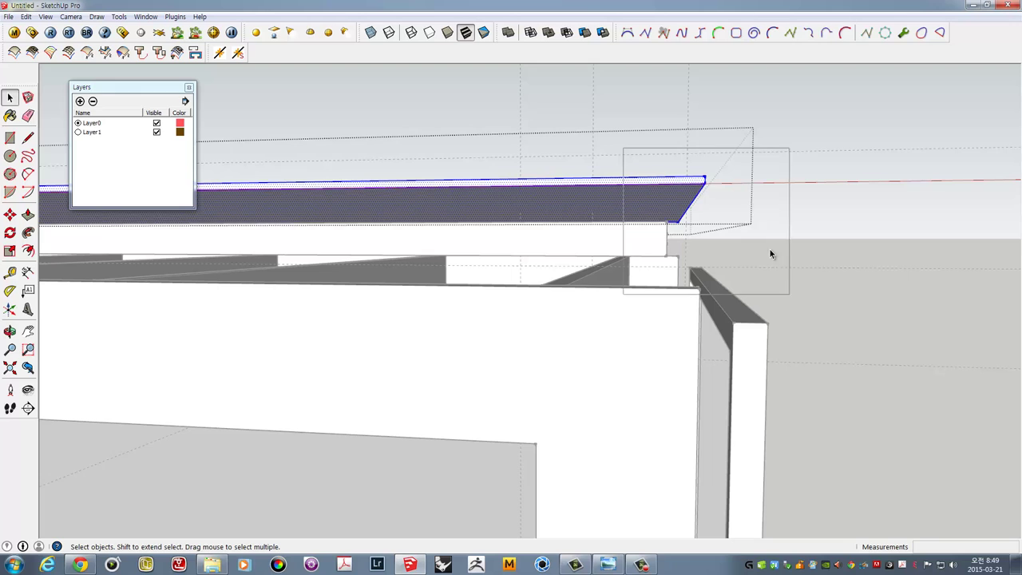
# Slide the top board 50 mm along its length from its end corner, dismissing the Sticky Keys prompt
pyautogui.moveTo(770, 254)
pyautogui.mouseDown(button='middle')
pyautogui.moveTo(746, 267)
pyautogui.moveTo(739, 244)
pyautogui.mouseUp(button='middle')
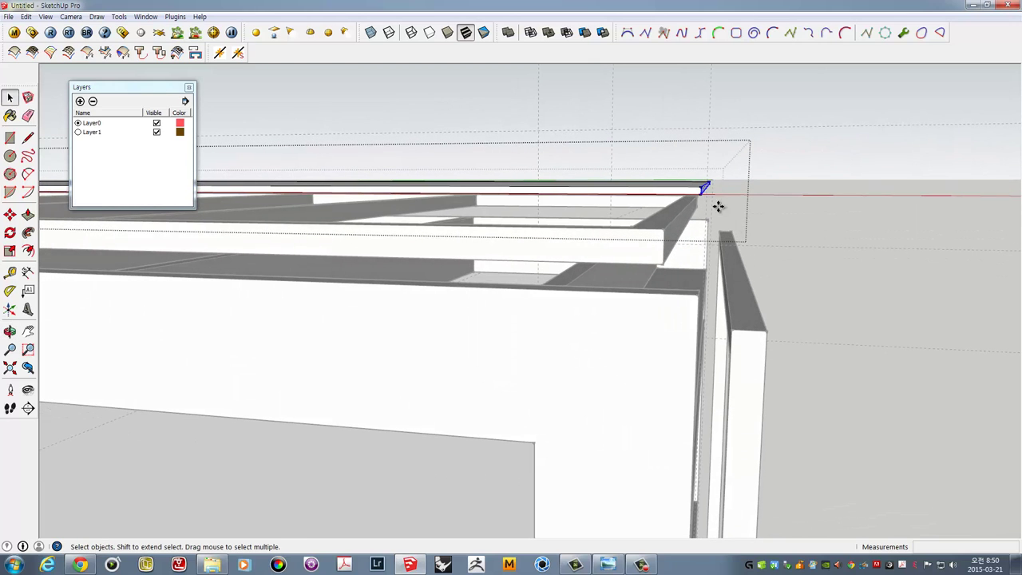
pyautogui.press('m')
pyautogui.click(701, 189)
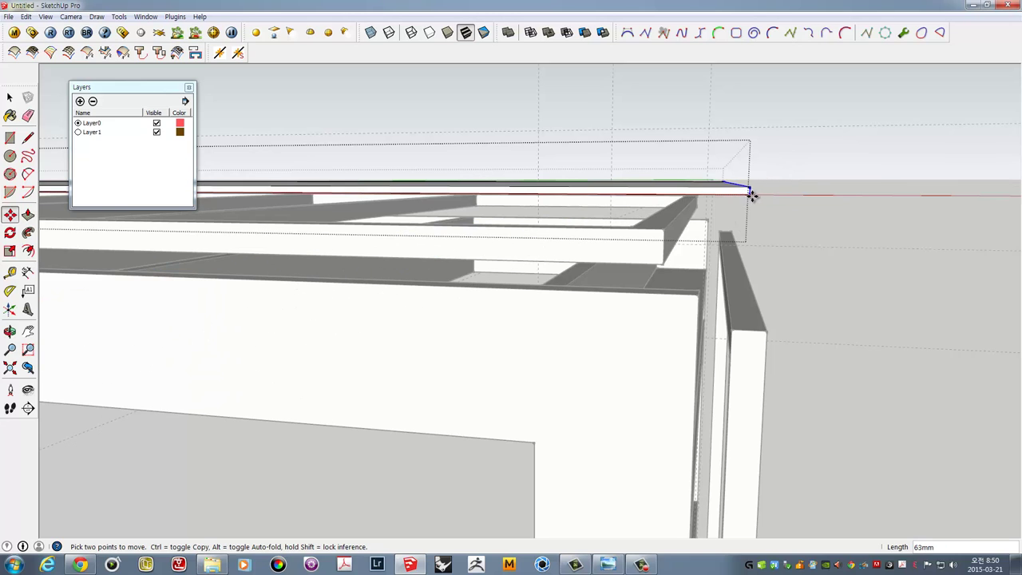
pyautogui.moveTo(755, 194); pyautogui.dragTo(758, 184, button='middle')
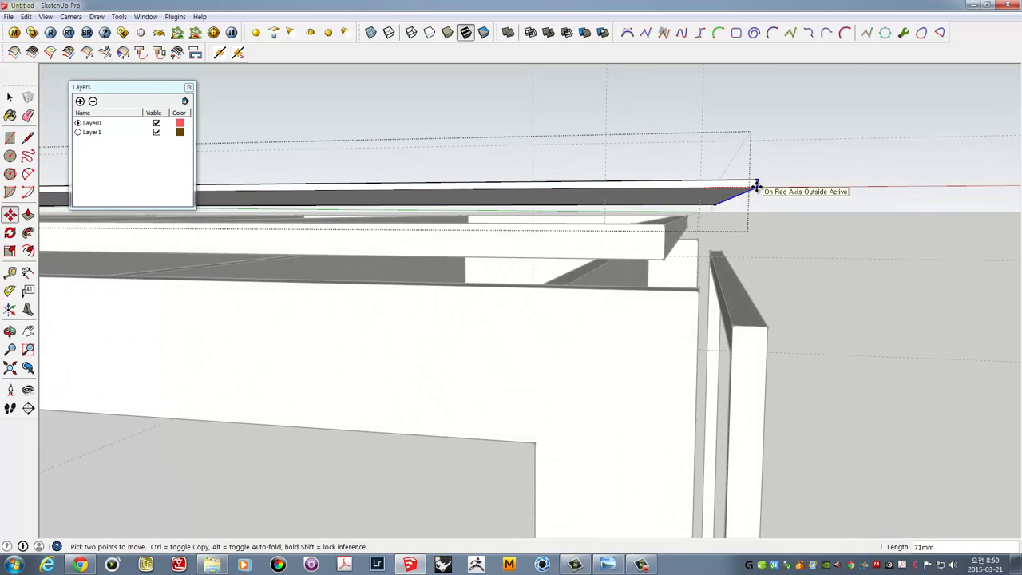
pyautogui.press('shift')
pyautogui.press('shift')
pyautogui.press('shift')
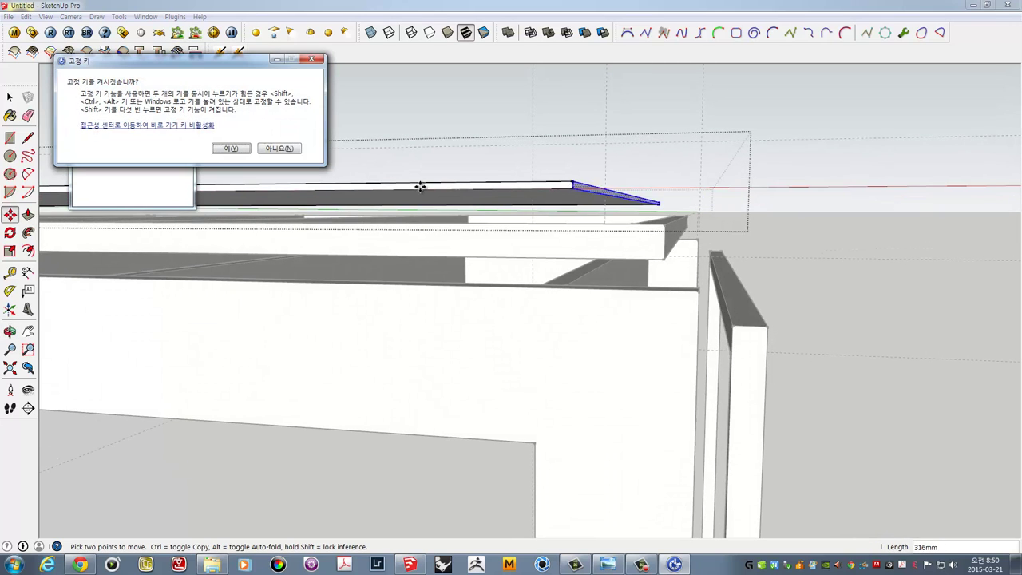
pyautogui.click(279, 149)
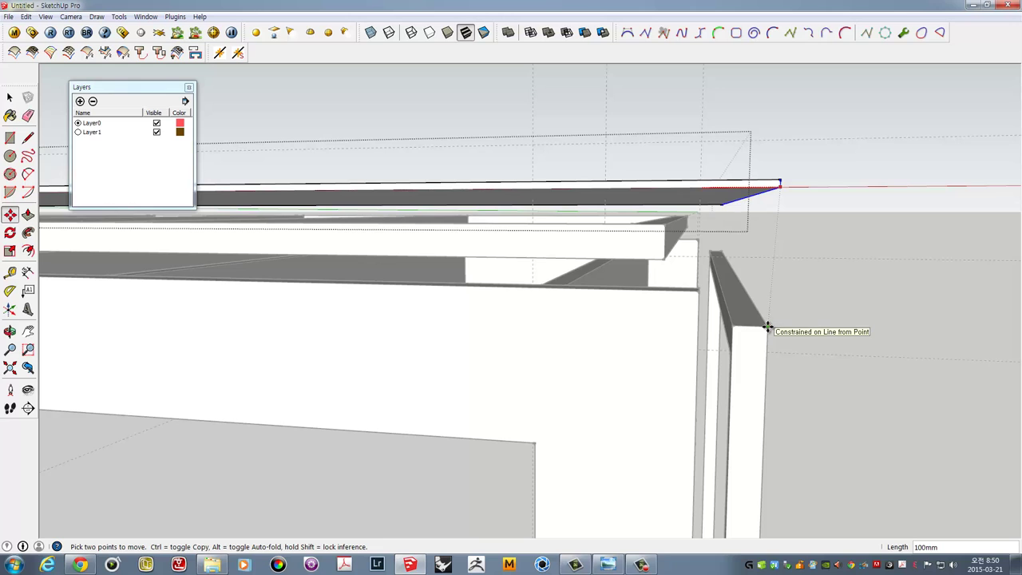
pyautogui.moveTo(803, 231); pyautogui.dragTo(774, 194, button='middle')
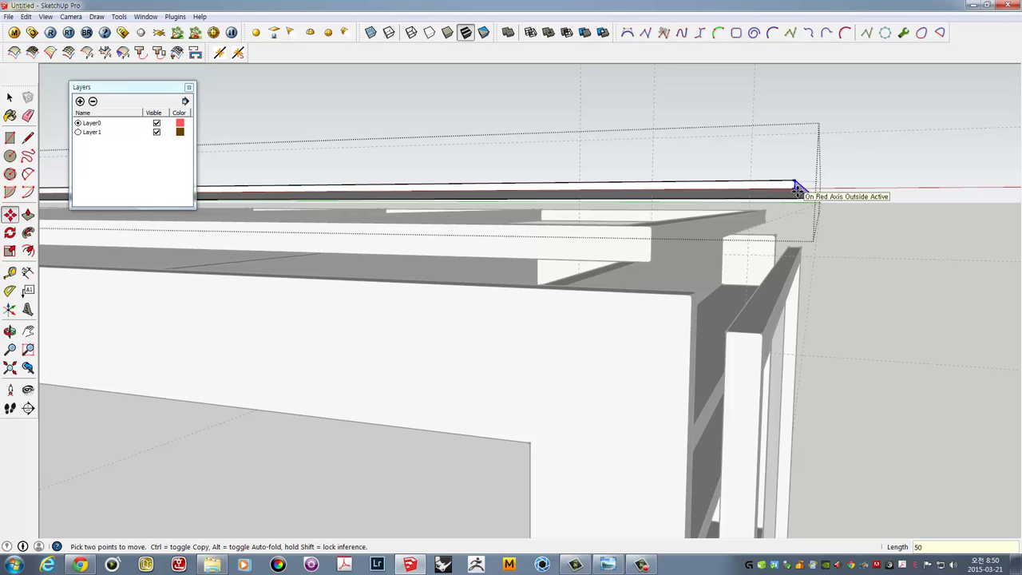
pyautogui.moveTo(860, 231)
pyautogui.mouseDown(button='middle')
pyautogui.moveTo(802, 206)
pyautogui.moveTo(832, 226)
pyautogui.moveTo(825, 248)
pyautogui.moveTo(576, 270)
pyautogui.moveTo(617, 238)
pyautogui.mouseUp(button='middle')
pyautogui.press('space')
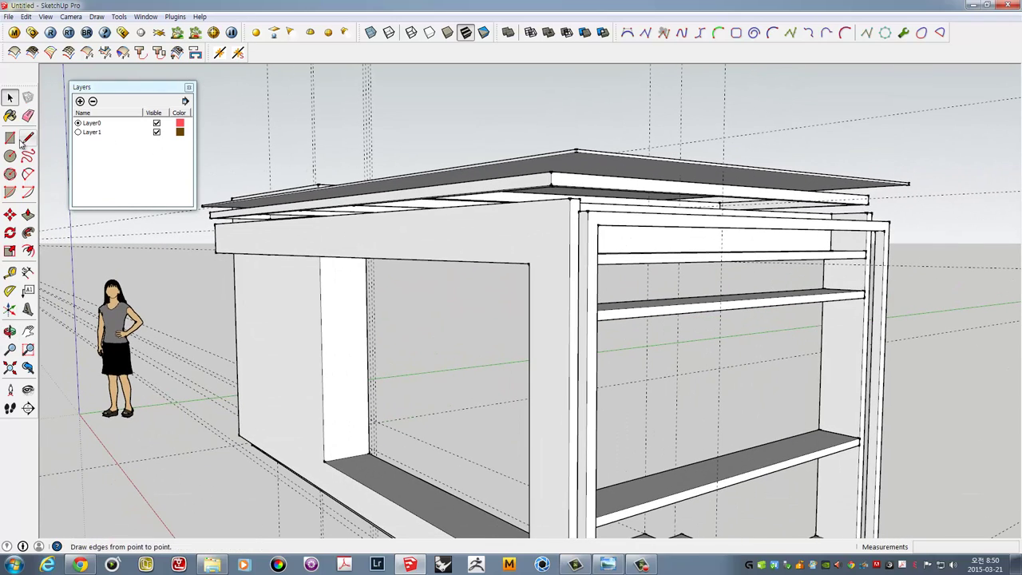
pyautogui.click(10, 137)
# Draw a rectangle across the frame's end and select the new face with its edges
pyautogui.click(590, 210)
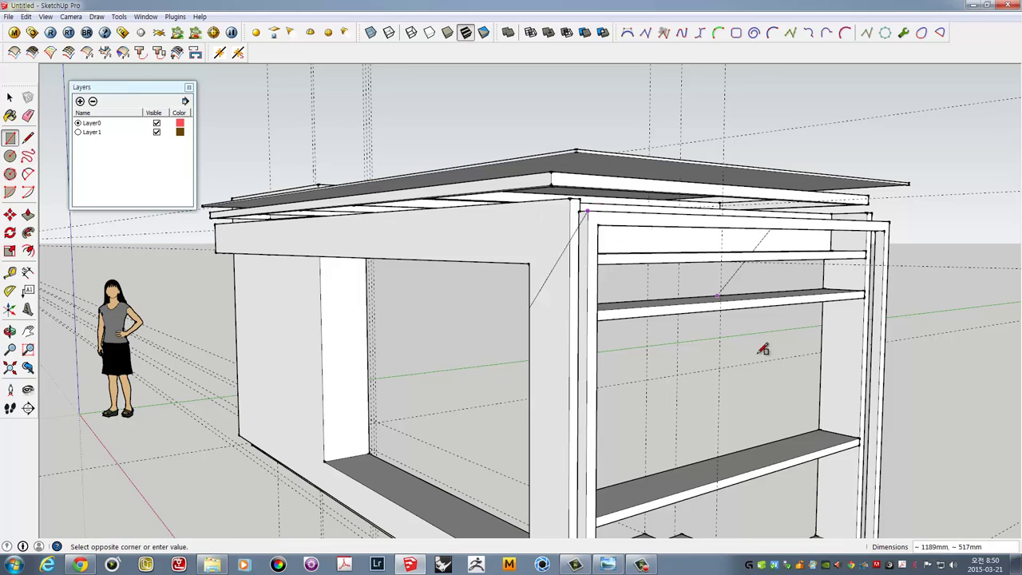
pyautogui.moveTo(764, 349)
pyautogui.mouseDown(button='middle')
pyautogui.moveTo(734, 175)
pyautogui.moveTo(711, 304)
pyautogui.moveTo(737, 406)
pyautogui.moveTo(610, 303)
pyautogui.moveTo(543, 433)
pyautogui.moveTo(520, 294)
pyautogui.moveTo(593, 256)
pyautogui.moveTo(742, 353)
pyautogui.mouseUp(button='middle')
pyautogui.click(745, 391)
pyautogui.press('space')
pyautogui.doubleClick(513, 295)
# Move the end face 50 mm outward and thicken it to 10 mm
pyautogui.press('m')
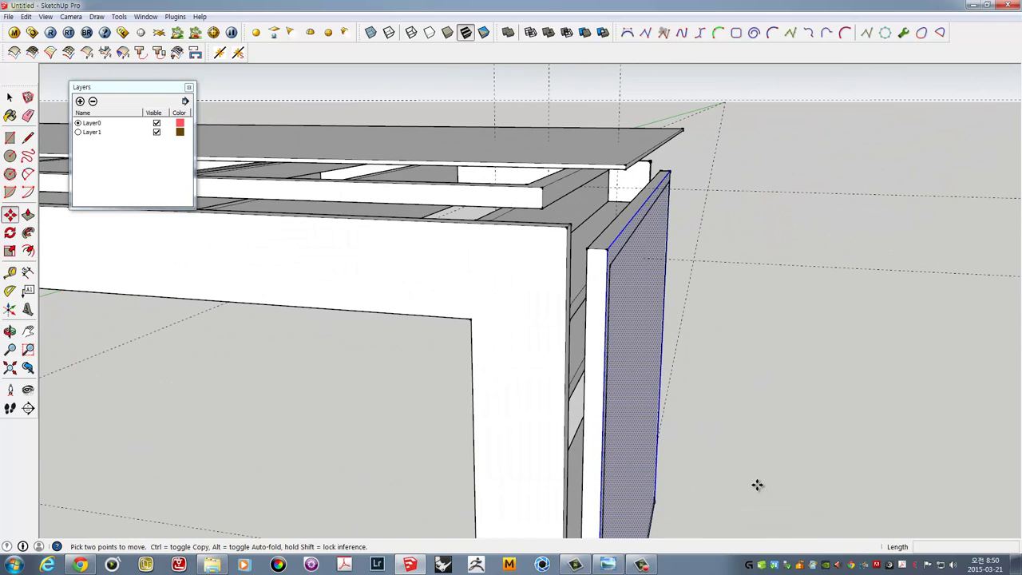
pyautogui.click(756, 484)
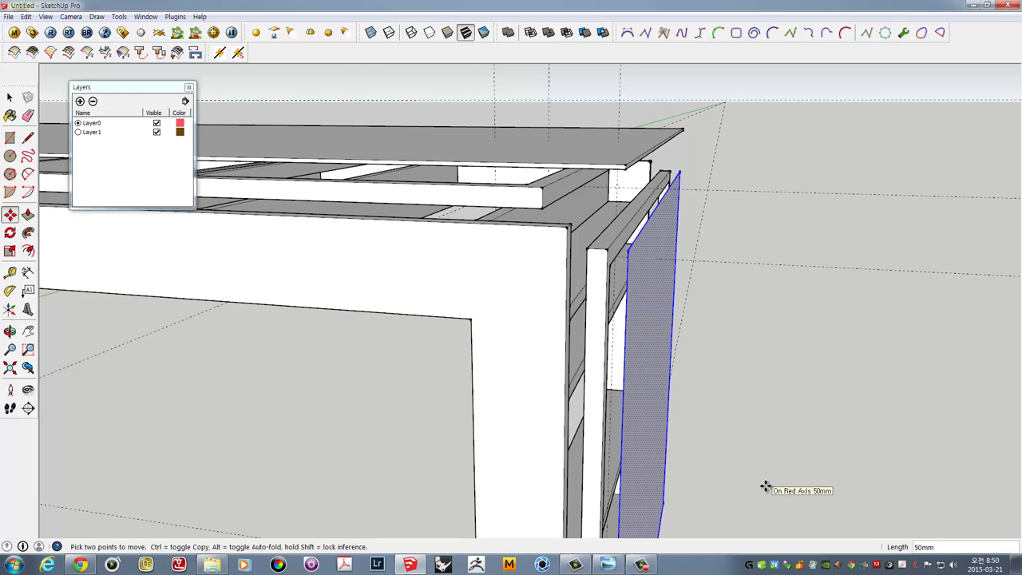
pyautogui.moveTo(650, 353); pyautogui.dragTo(650, 358, button='middle')
pyautogui.press('p')
pyautogui.click(652, 361)
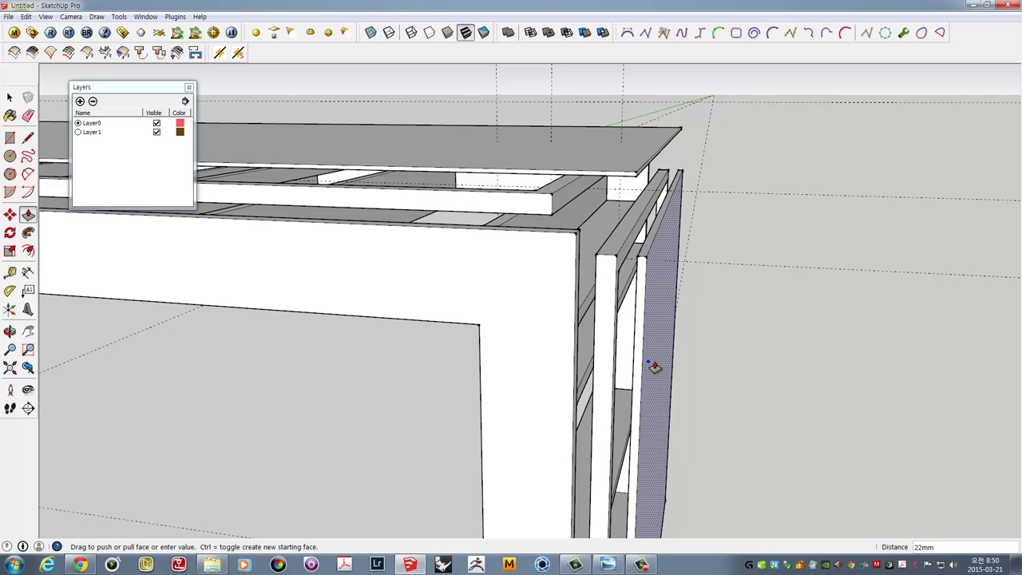
pyautogui.click(653, 367)
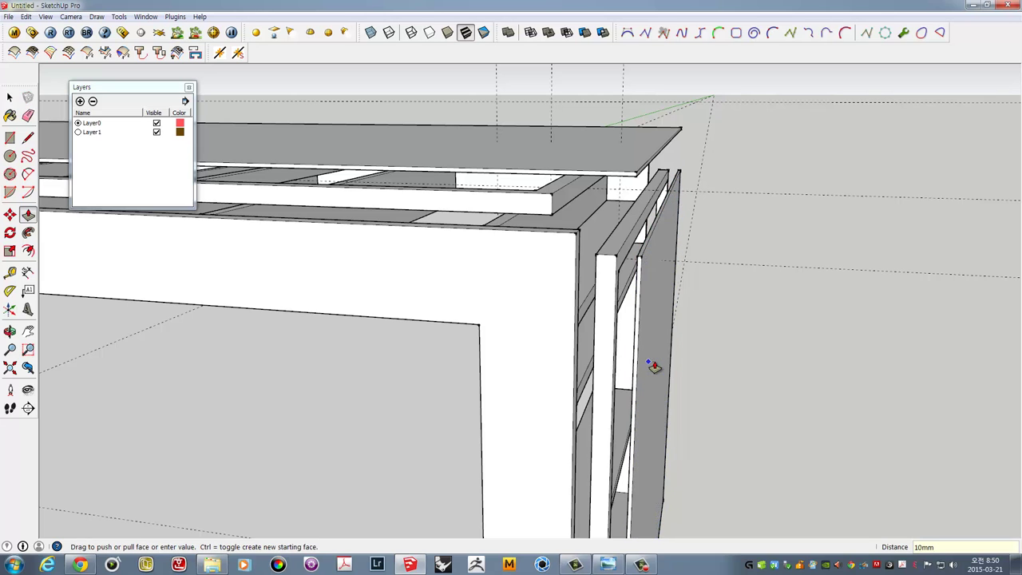
pyautogui.moveTo(667, 339); pyautogui.dragTo(423, 345, button='middle')
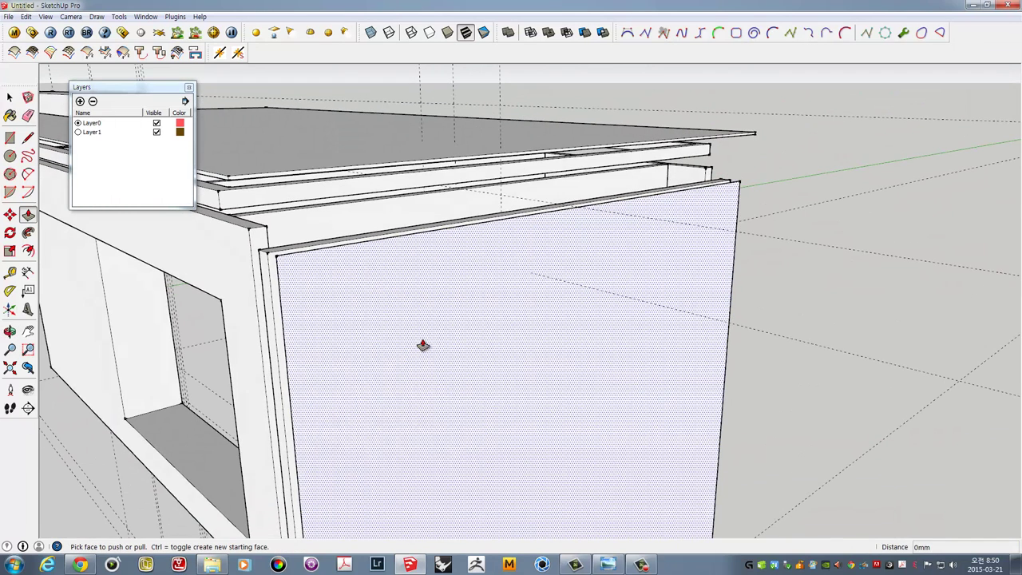
pyautogui.moveTo(360, 329); pyautogui.dragTo(392, 308, button='middle')
# Offset the panel outline 50 mm inward and select the inner face
pyautogui.press('f')
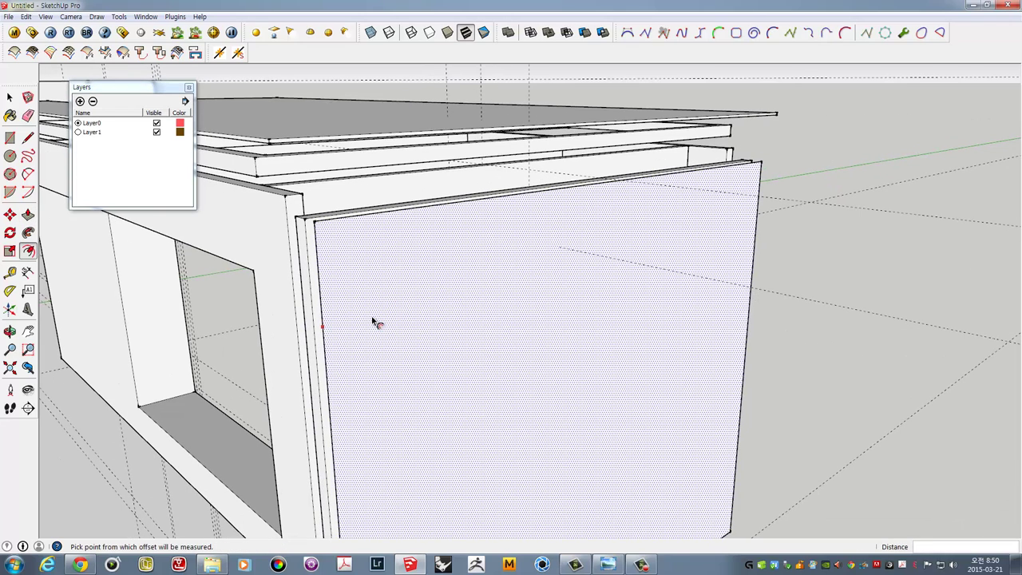
pyautogui.click(372, 321)
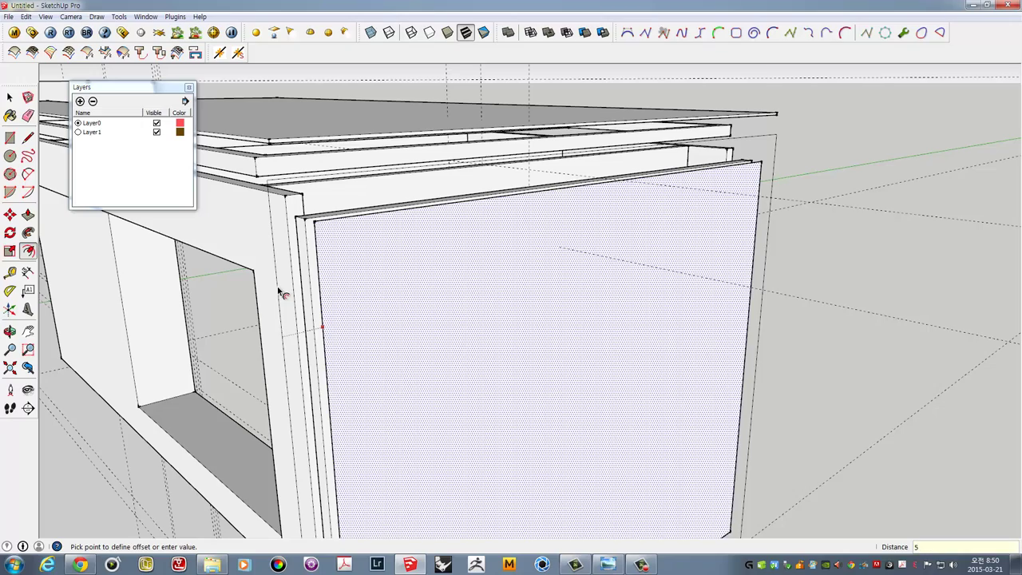
pyautogui.write('0')
pyautogui.press('Return')
pyautogui.moveTo(280, 292)
pyautogui.mouseDown(button='middle')
pyautogui.moveTo(322, 258)
pyautogui.moveTo(305, 252)
pyautogui.moveTo(340, 247)
pyautogui.moveTo(344, 302)
pyautogui.moveTo(359, 292)
pyautogui.moveTo(342, 258)
pyautogui.moveTo(389, 248)
pyautogui.mouseUp(button='middle')
pyautogui.press('f')
pyautogui.press('Escape')
pyautogui.click(327, 281)
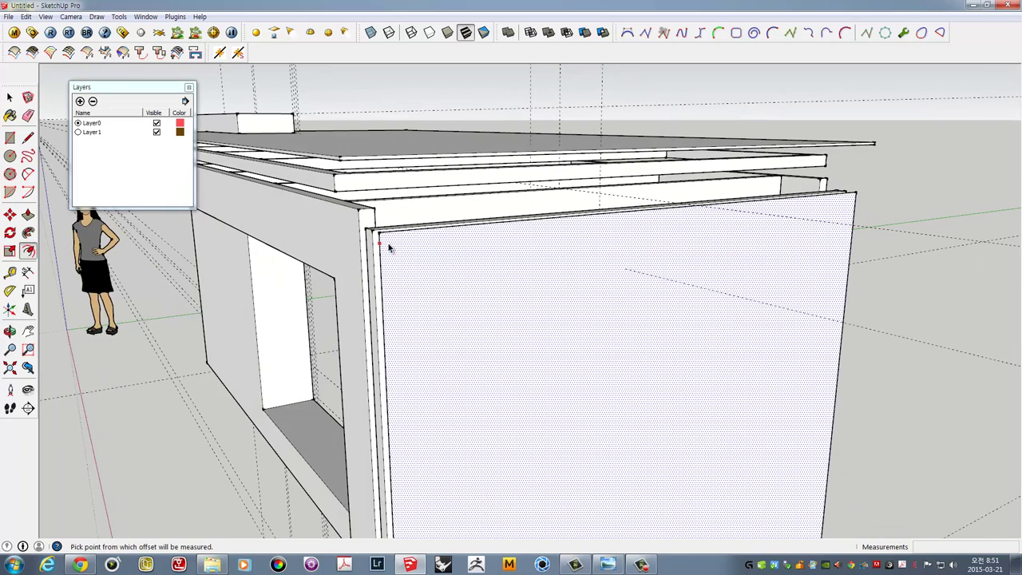
pyautogui.click(373, 249)
# Delete the panel's inner face, leaving an open end frame ring
pyautogui.click(417, 257)
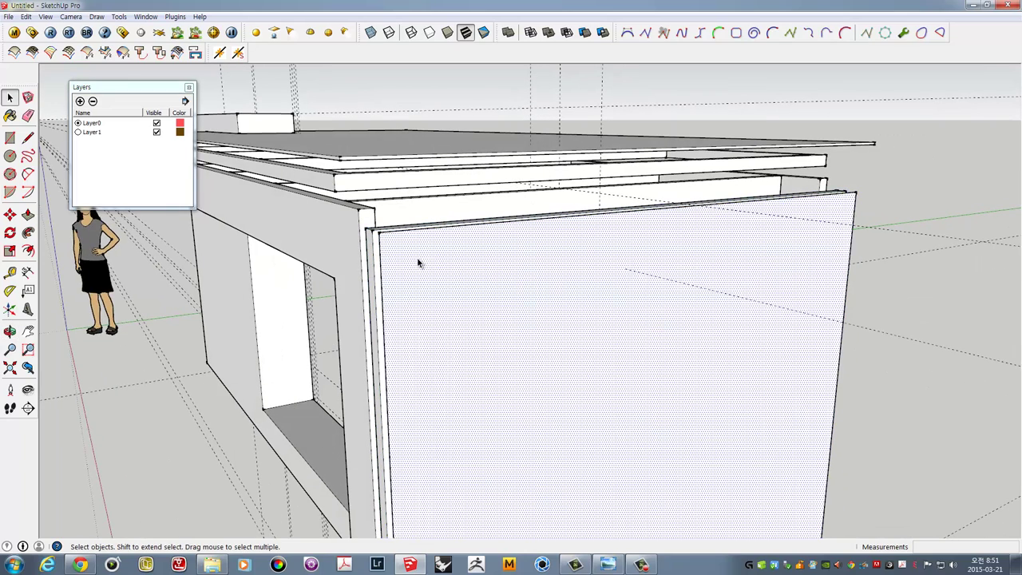
pyautogui.press('Delete')
pyautogui.click(403, 247)
pyautogui.click(406, 244)
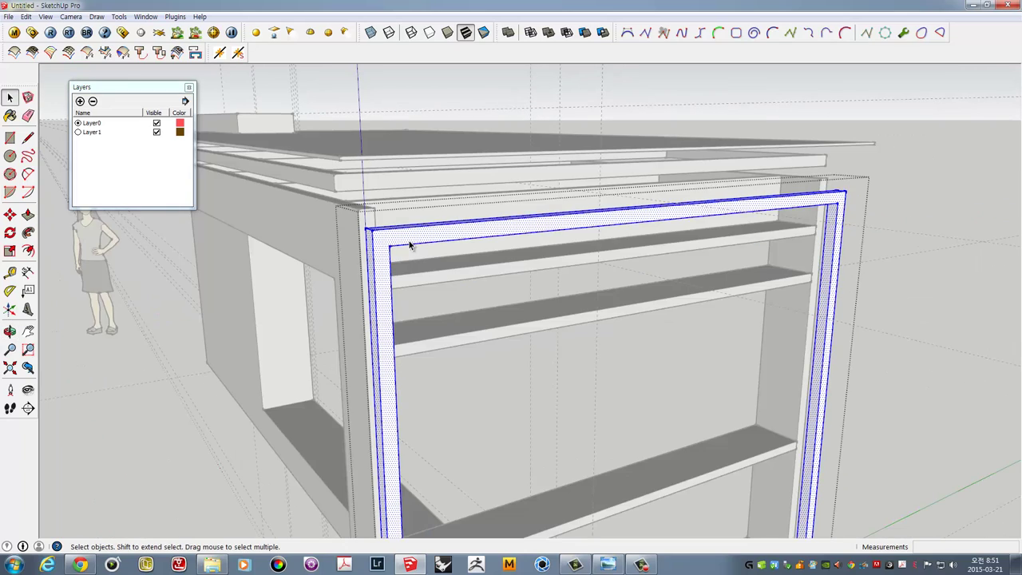
pyautogui.moveTo(407, 244)
pyautogui.mouseDown(button='middle')
pyautogui.moveTo(338, 320)
pyautogui.moveTo(429, 236)
pyautogui.moveTo(460, 236)
pyautogui.moveTo(452, 247)
pyautogui.mouseUp(button='middle')
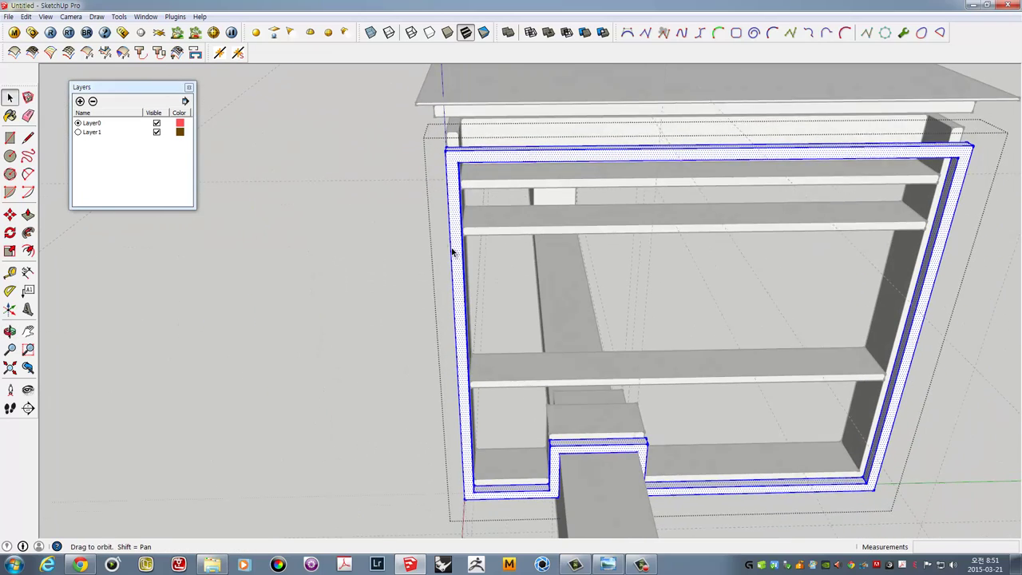
# Move the end frame's left side outward
pyautogui.moveTo(388, 136); pyautogui.dragTo(484, 511)
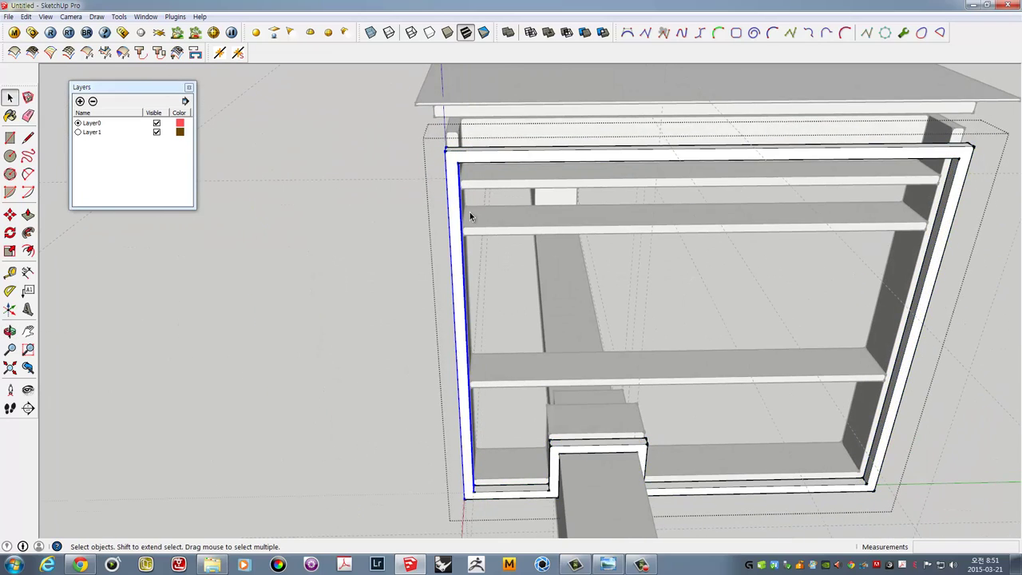
pyautogui.scroll(2, 484, 187)
pyautogui.scroll(2, 511, 160)
pyautogui.press('m')
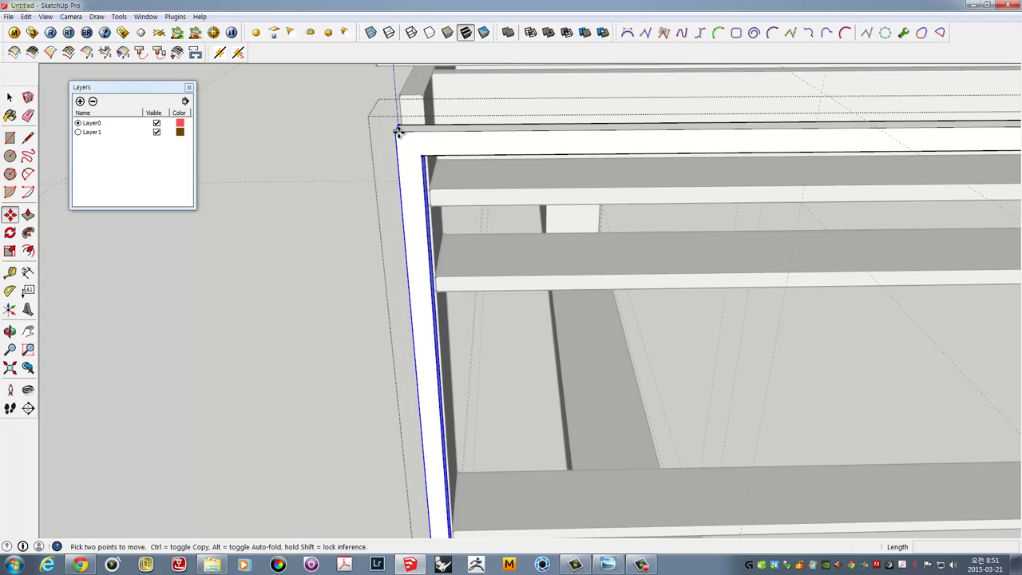
pyautogui.click(396, 132)
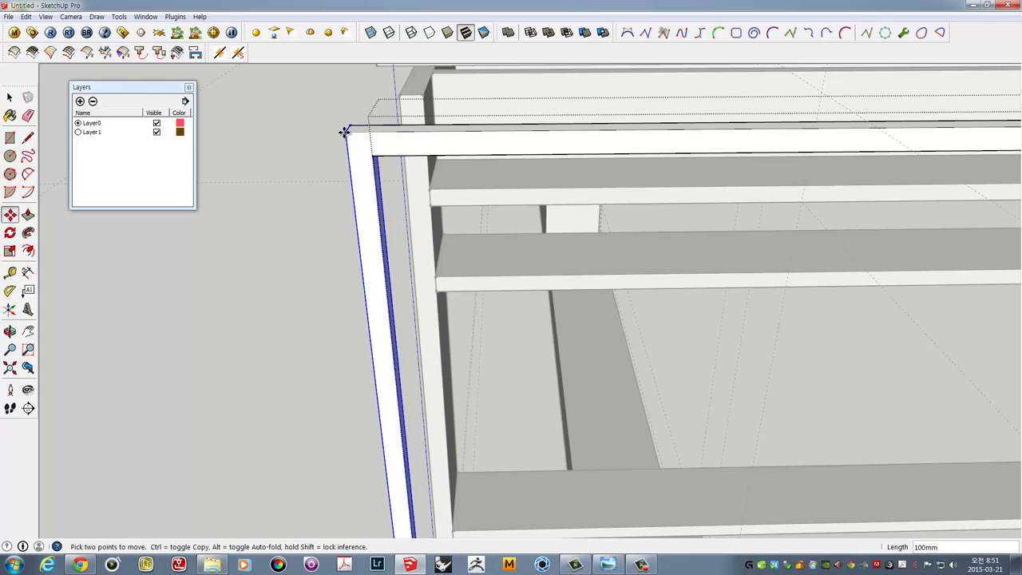
pyautogui.moveTo(372, 157); pyautogui.dragTo(399, 109, button='middle')
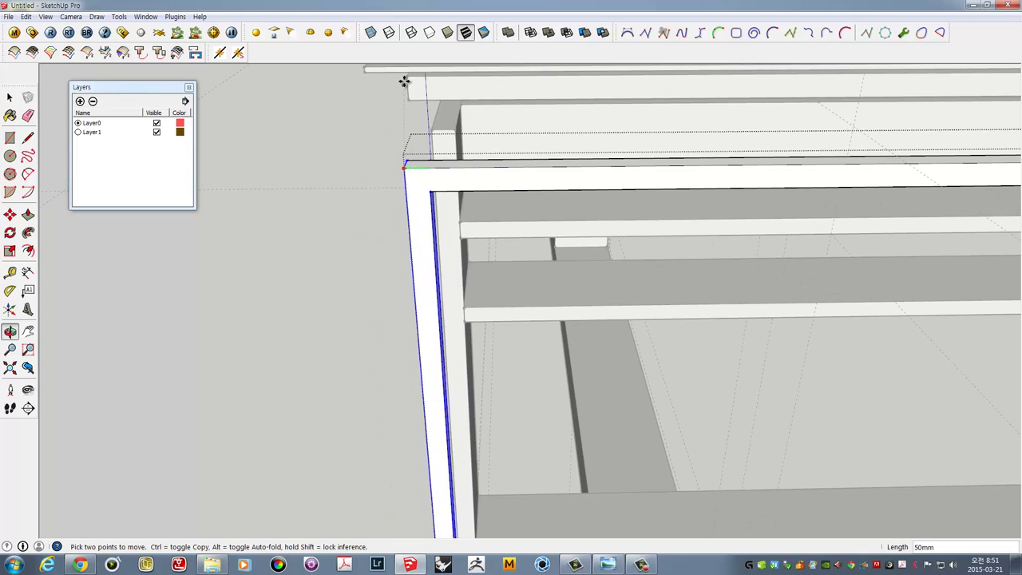
pyautogui.scroll(-5, 434, 189)
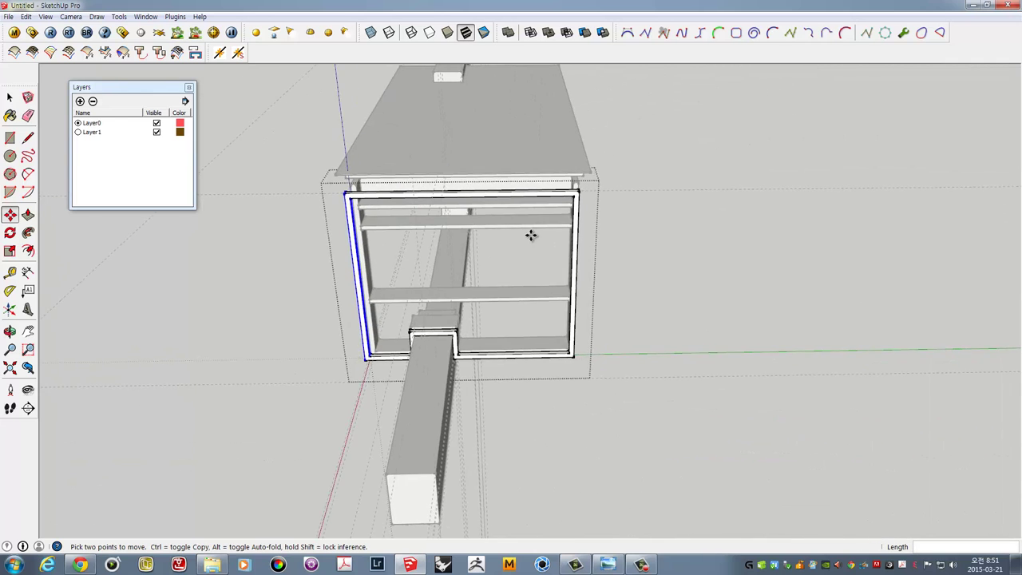
pyautogui.press('space')
# Move the whole end frame outline 50 mm outward
pyautogui.click(603, 184)
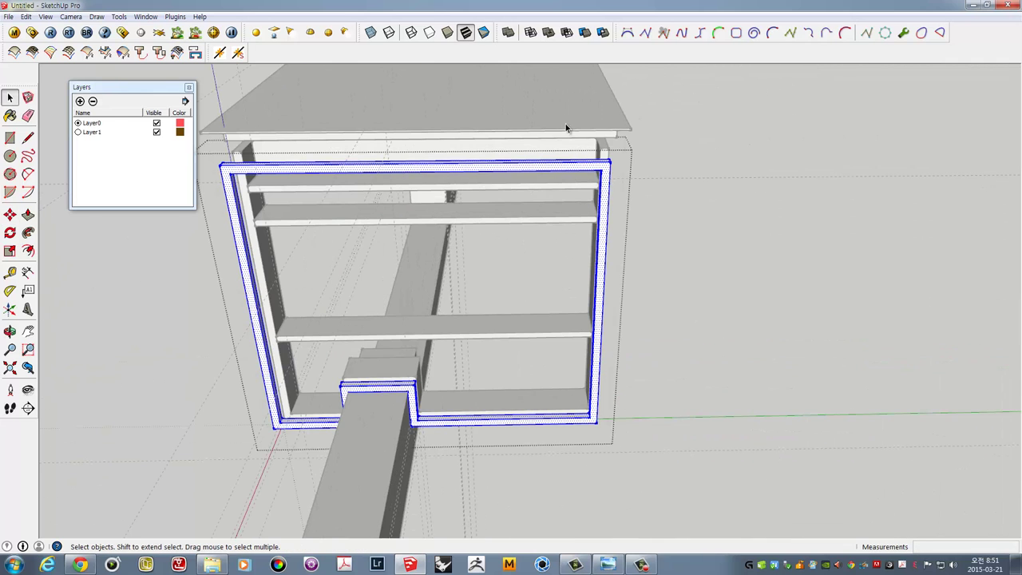
pyautogui.scroll(2, 619, 179)
pyautogui.scroll(3, 619, 179)
pyautogui.scroll(2, 619, 179)
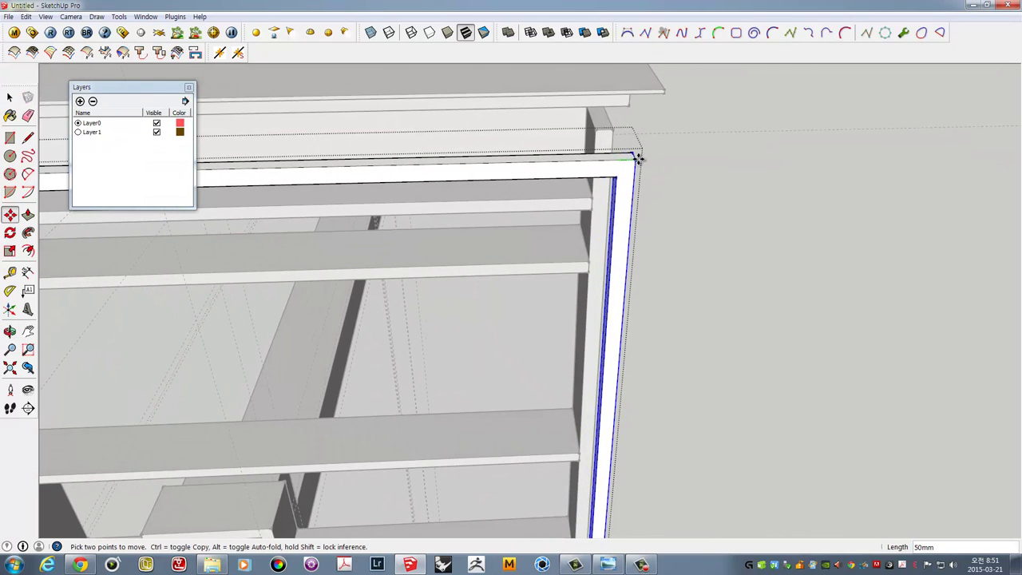
pyautogui.write('50')
pyautogui.press('Return')
pyautogui.scroll(-5, 655, 245)
pyautogui.press('space')
pyautogui.scroll(-3, 619, 283)
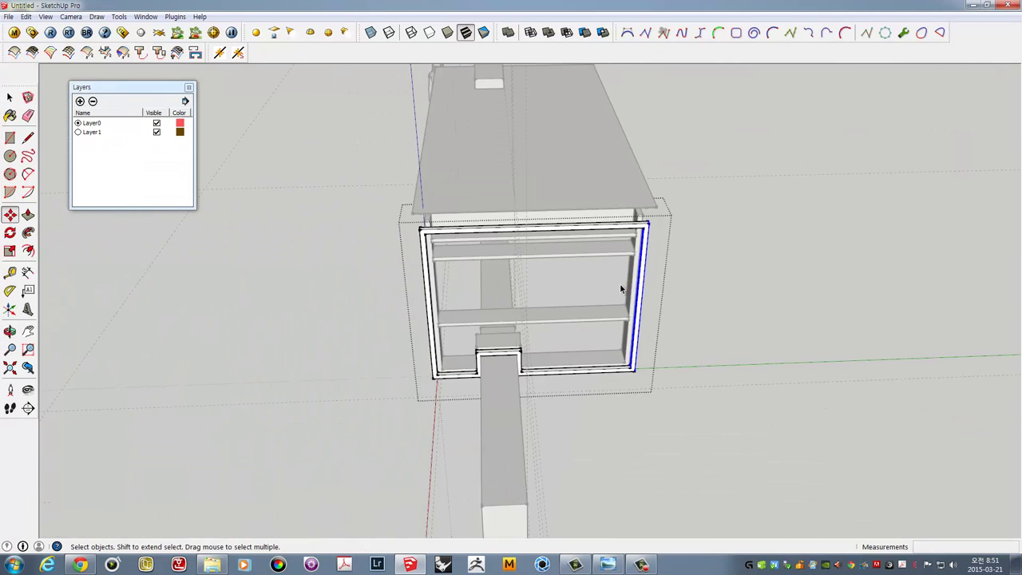
pyautogui.moveTo(620, 284)
pyautogui.mouseDown(button='middle')
pyautogui.moveTo(692, 253)
pyautogui.moveTo(609, 278)
pyautogui.moveTo(593, 330)
pyautogui.moveTo(645, 344)
pyautogui.moveTo(625, 366)
pyautogui.mouseUp(button='middle')
pyautogui.scroll(2, 625, 366)
pyautogui.scroll(2, 626, 360)
pyautogui.scroll(-3, 554, 347)
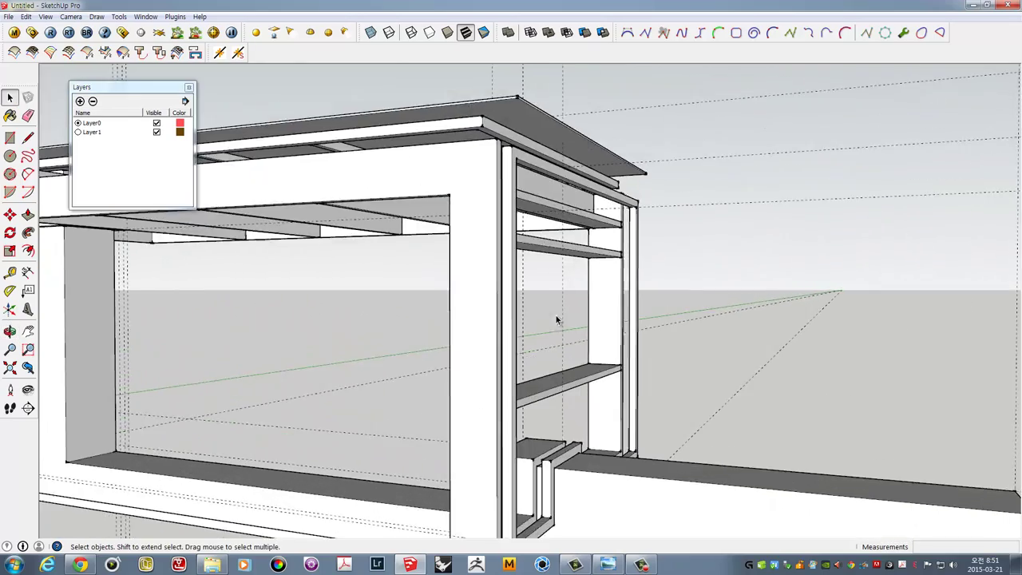
pyautogui.moveTo(555, 347)
pyautogui.mouseDown(button='middle')
pyautogui.moveTo(326, 381)
pyautogui.moveTo(313, 343)
pyautogui.mouseUp(button='middle')
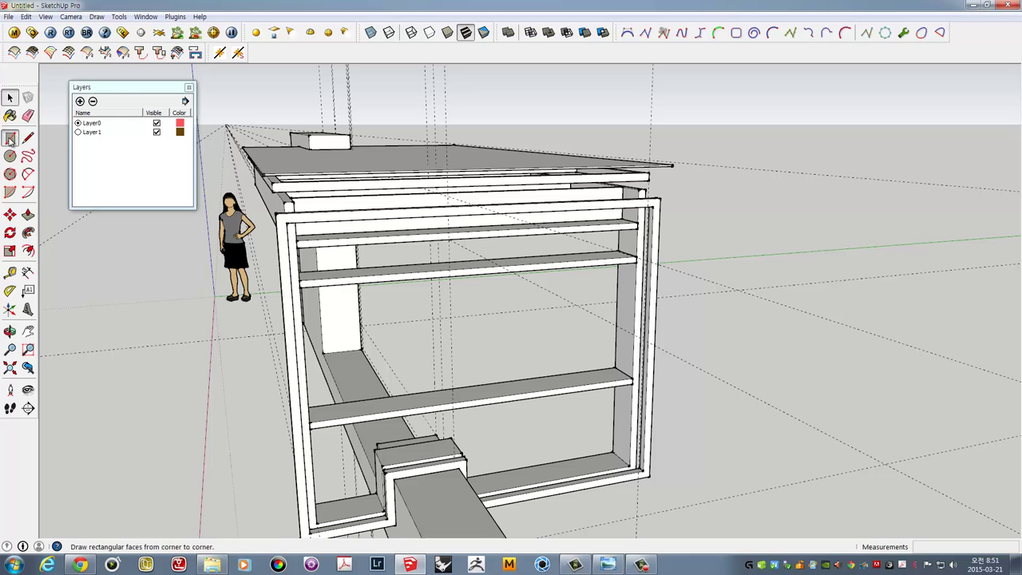
# Draw a rectangular face across the cabinet end and check the canopy reference photo
pyautogui.click(284, 209)
pyautogui.moveTo(283, 209); pyautogui.dragTo(662, 486, button='middle')
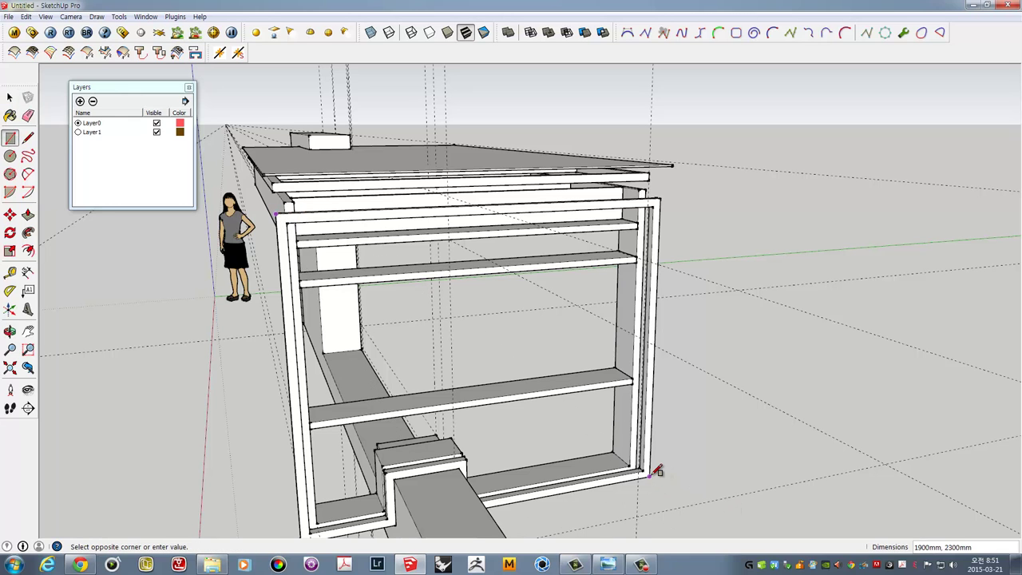
pyautogui.click(657, 473)
pyautogui.moveTo(657, 429)
pyautogui.mouseDown(button='middle')
pyautogui.moveTo(667, 338)
pyautogui.moveTo(640, 320)
pyautogui.mouseUp(button='middle')
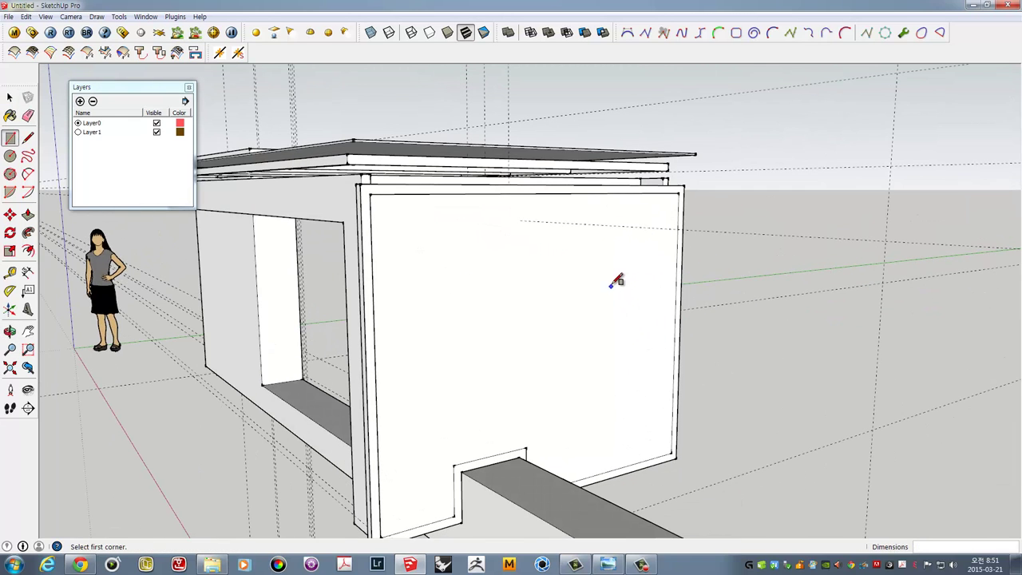
pyautogui.moveTo(621, 264)
pyautogui.mouseDown(button='middle')
pyautogui.moveTo(612, 251)
pyautogui.moveTo(486, 235)
pyautogui.moveTo(588, 226)
pyautogui.mouseUp(button='middle')
pyautogui.click(604, 567)
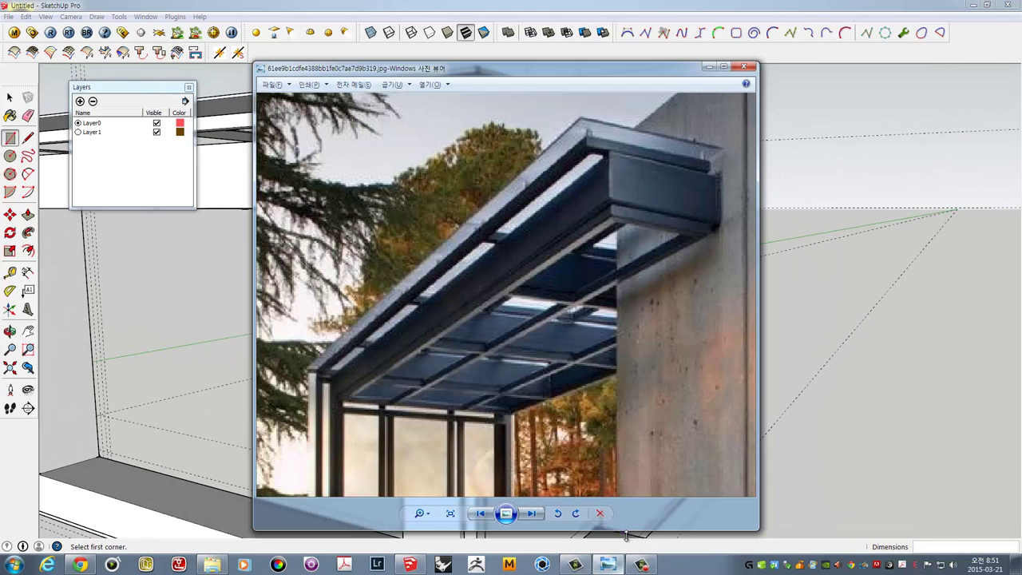
pyautogui.moveTo(597, 430); pyautogui.dragTo(293, 349)
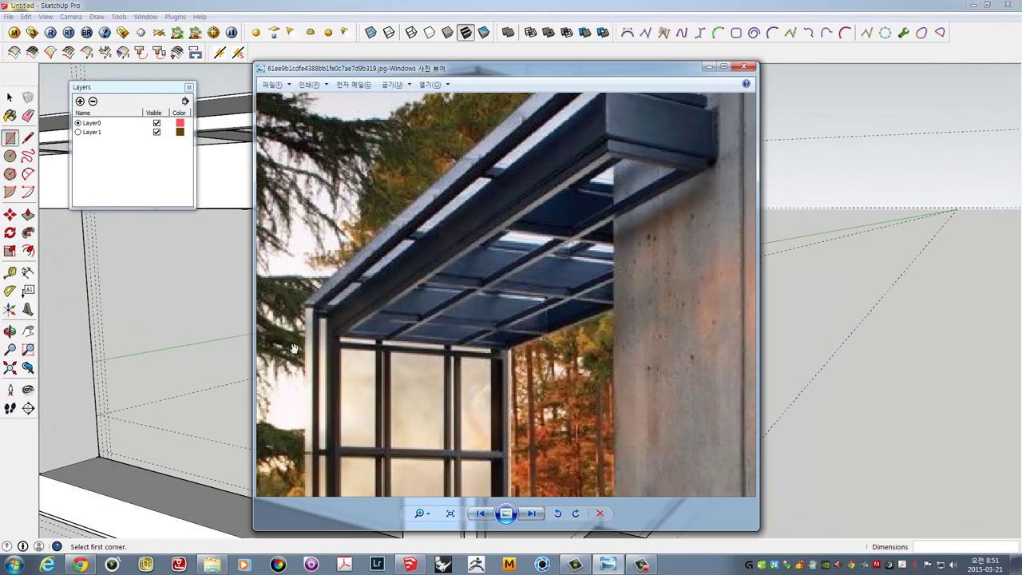
# Back in the model, select the end panel face
pyautogui.click(183, 304)
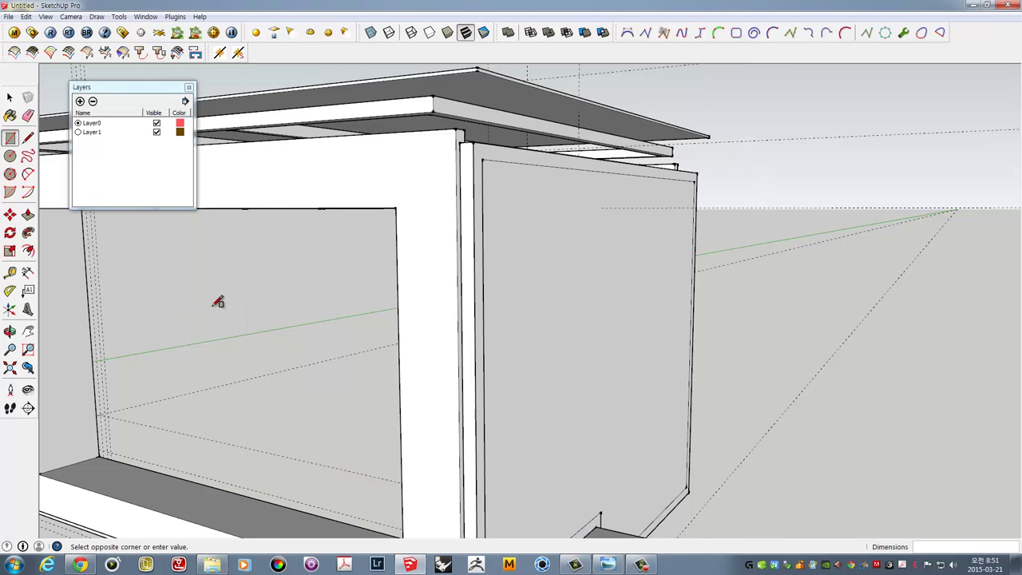
pyautogui.moveTo(362, 318)
pyautogui.mouseDown(button='middle')
pyautogui.moveTo(428, 341)
pyautogui.moveTo(475, 315)
pyautogui.mouseUp(button='middle')
pyautogui.press('space')
pyautogui.click(458, 296)
# Inset the end panel's outline by 50 mm with Offset
pyautogui.press('f')
pyautogui.scroll(2, 482, 314)
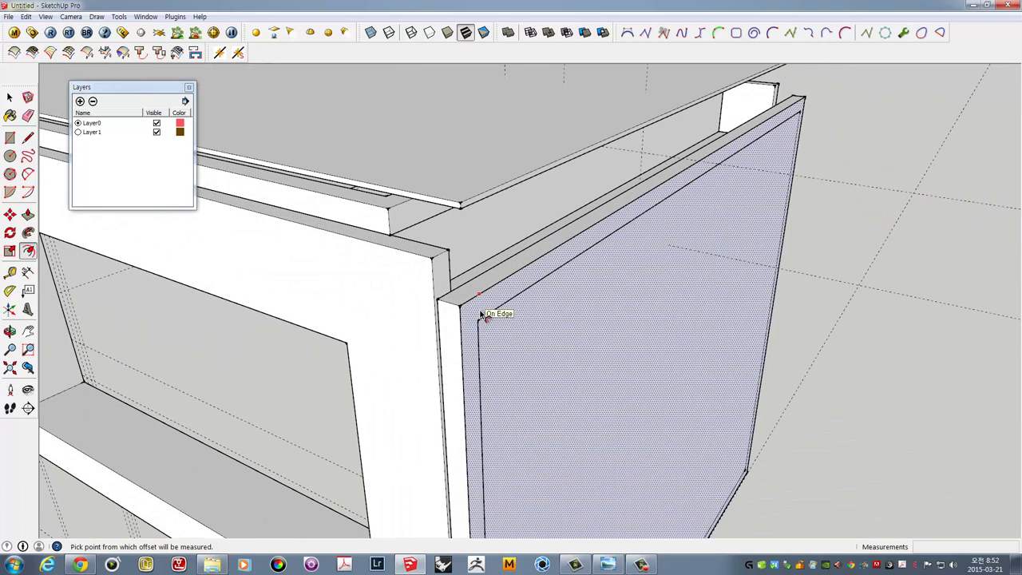
pyautogui.scroll(2, 492, 317)
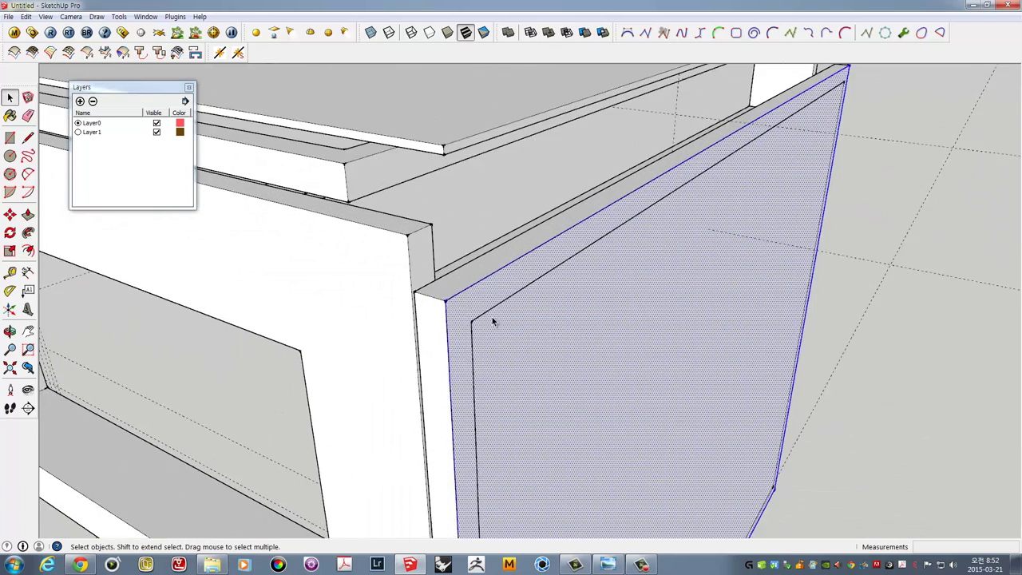
pyautogui.scroll(2, 492, 317)
pyautogui.press('m')
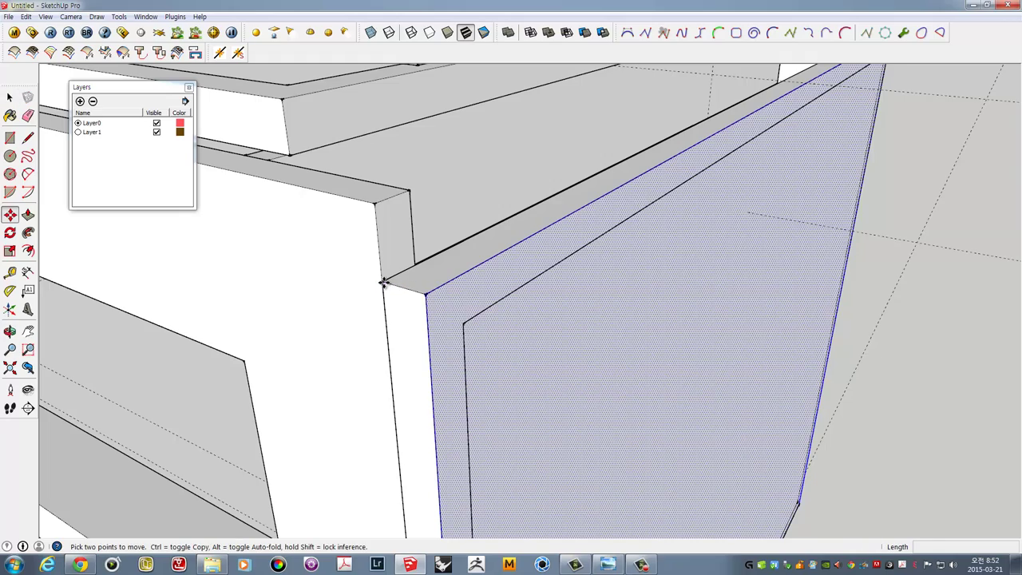
pyautogui.click(384, 283)
pyautogui.scroll(-3, 449, 317)
pyautogui.moveTo(450, 317)
pyautogui.mouseDown(button='middle')
pyautogui.moveTo(519, 369)
pyautogui.moveTo(456, 358)
pyautogui.mouseUp(button='middle')
pyautogui.press('f')
pyautogui.click(431, 373)
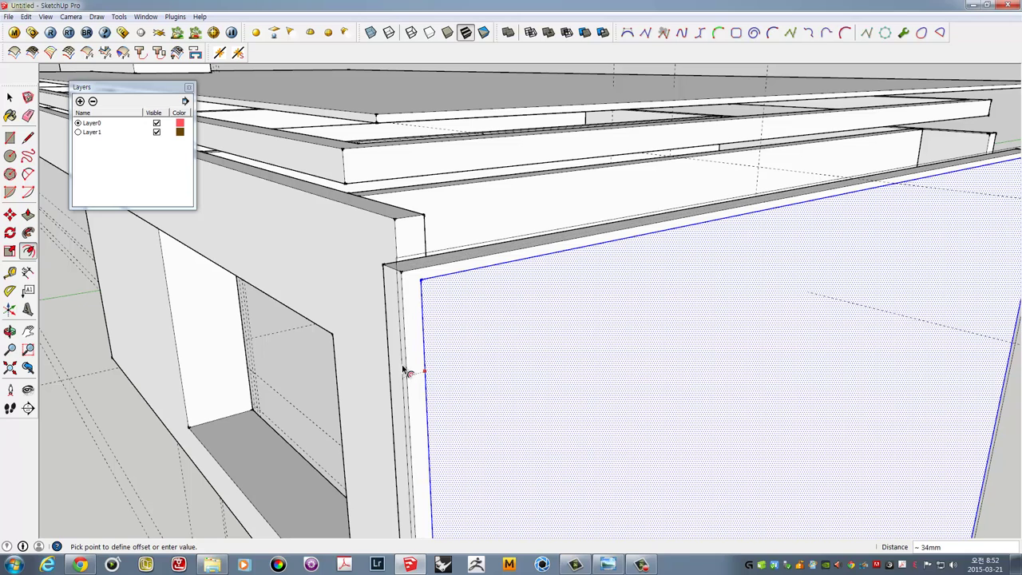
pyautogui.write('50')
pyautogui.press('Return')
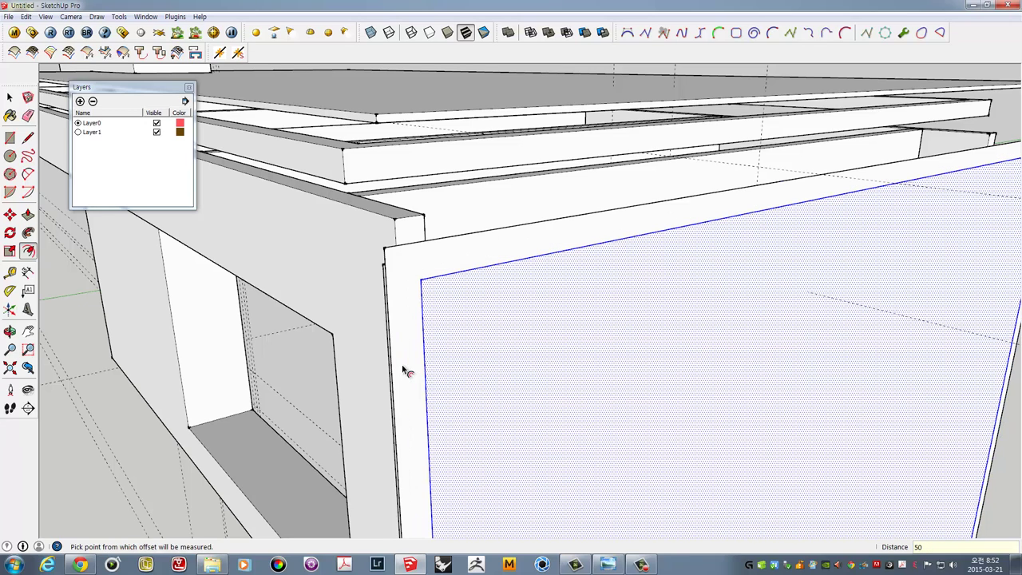
# Push/Pull the end panel face 10 mm thick
pyautogui.scroll(-3, 422, 364)
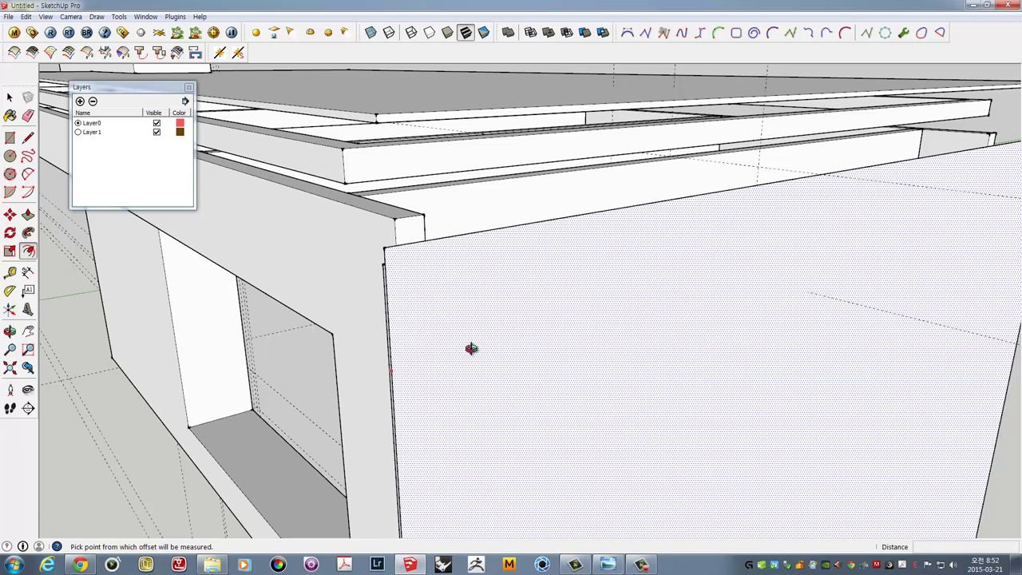
pyautogui.moveTo(468, 349)
pyautogui.mouseDown(button='middle')
pyautogui.moveTo(572, 300)
pyautogui.moveTo(596, 335)
pyautogui.mouseUp(button='middle')
pyautogui.press('p')
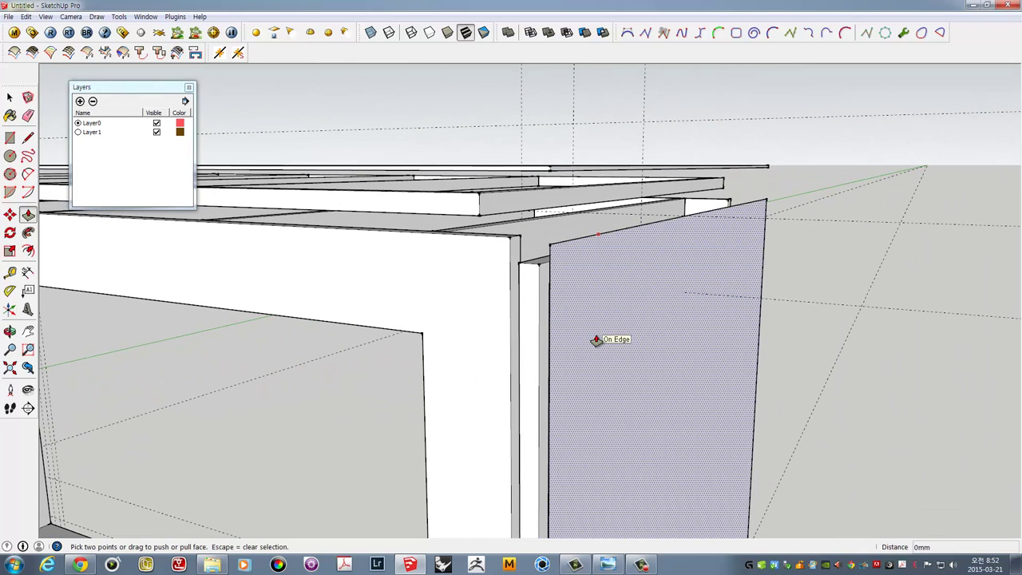
pyautogui.click(600, 342)
pyautogui.write('10')
pyautogui.press('Return')
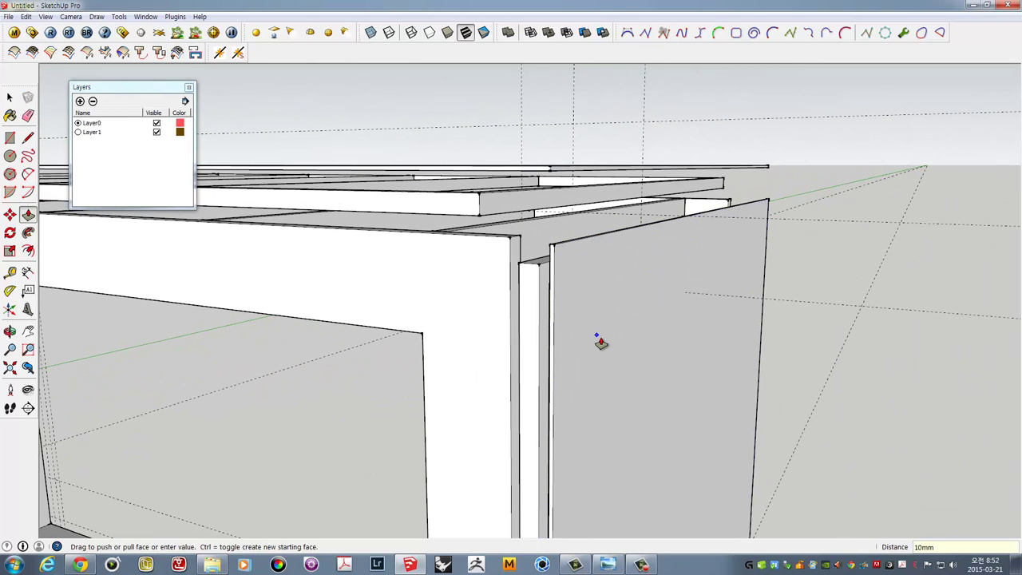
pyautogui.moveTo(639, 303)
pyautogui.mouseDown(button='middle')
pyautogui.moveTo(695, 274)
pyautogui.moveTo(725, 278)
pyautogui.moveTo(730, 237)
pyautogui.mouseUp(button='middle')
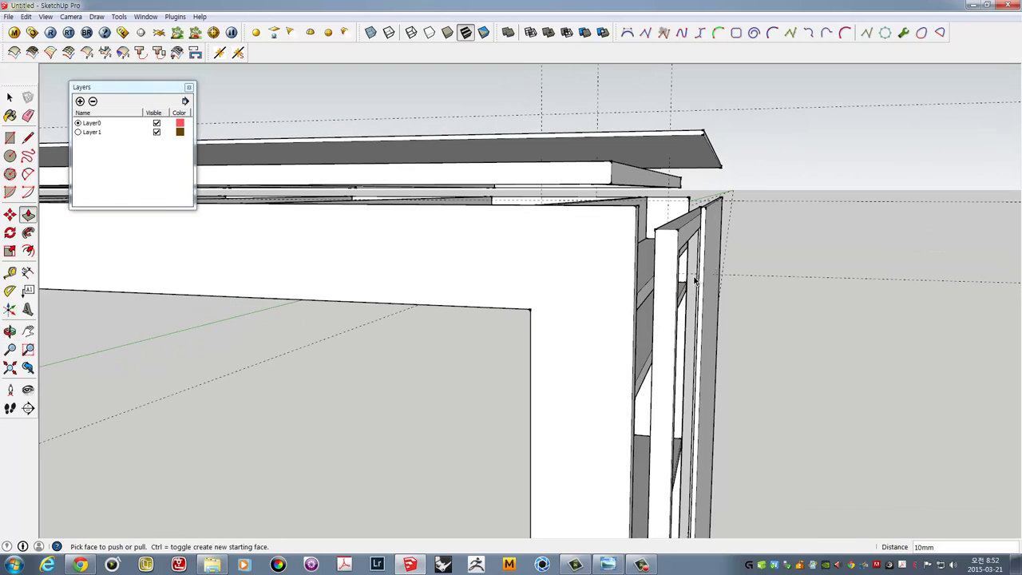
# Make the thickened end panel a group
pyautogui.press('space')
pyautogui.click(711, 241)
pyautogui.rightClick(710, 244)
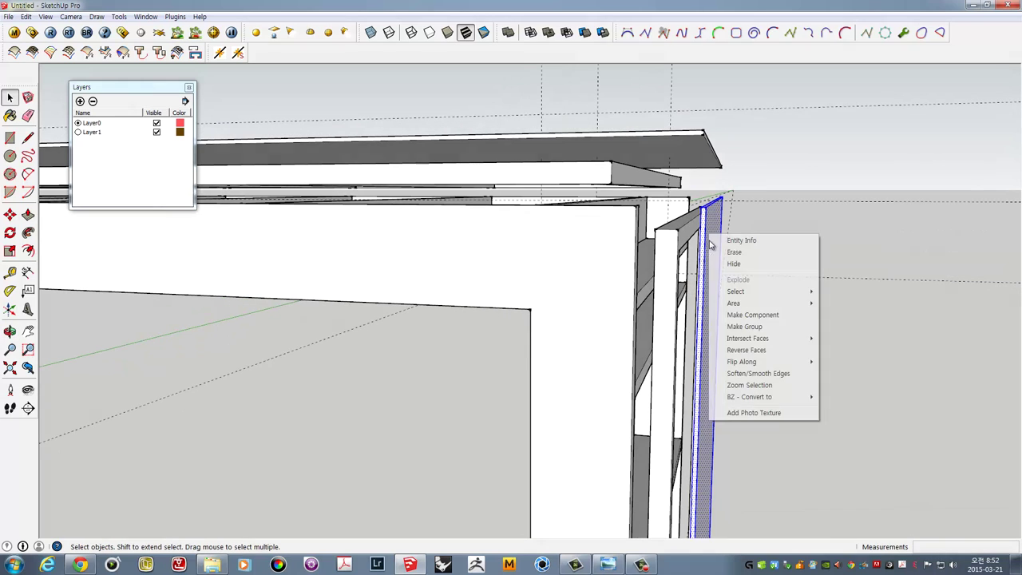
pyautogui.click(744, 325)
pyautogui.moveTo(725, 293)
pyautogui.mouseDown(button='middle')
pyautogui.moveTo(652, 349)
pyautogui.moveTo(615, 363)
pyautogui.moveTo(640, 366)
pyautogui.mouseUp(button='middle')
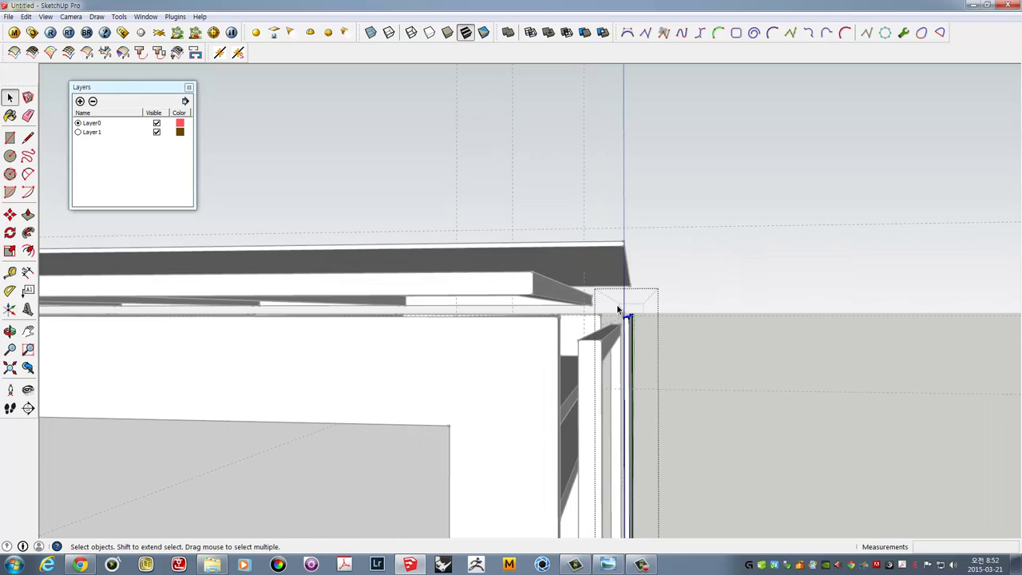
pyautogui.moveTo(616, 304); pyautogui.dragTo(636, 341, button='middle')
pyautogui.press('m')
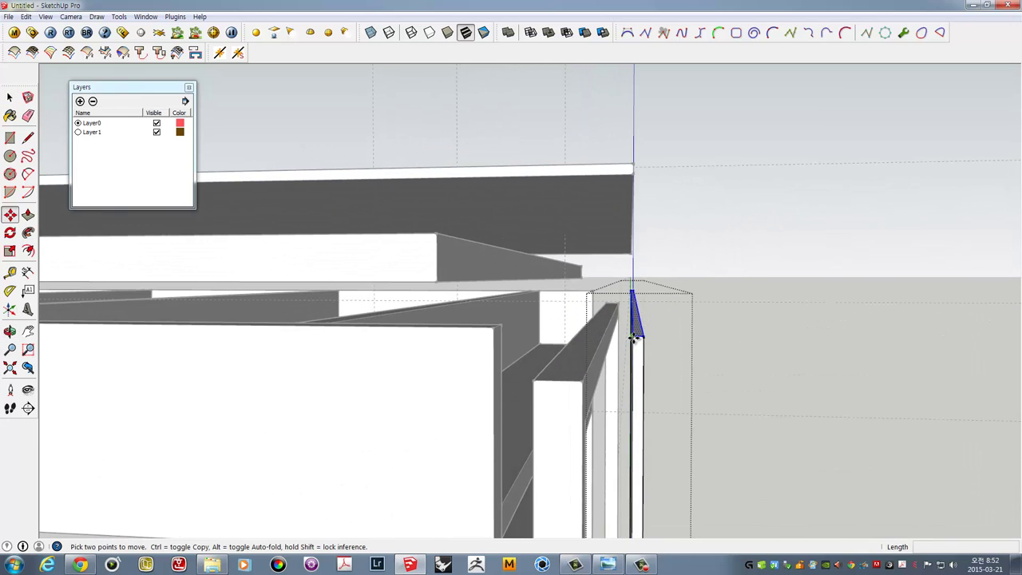
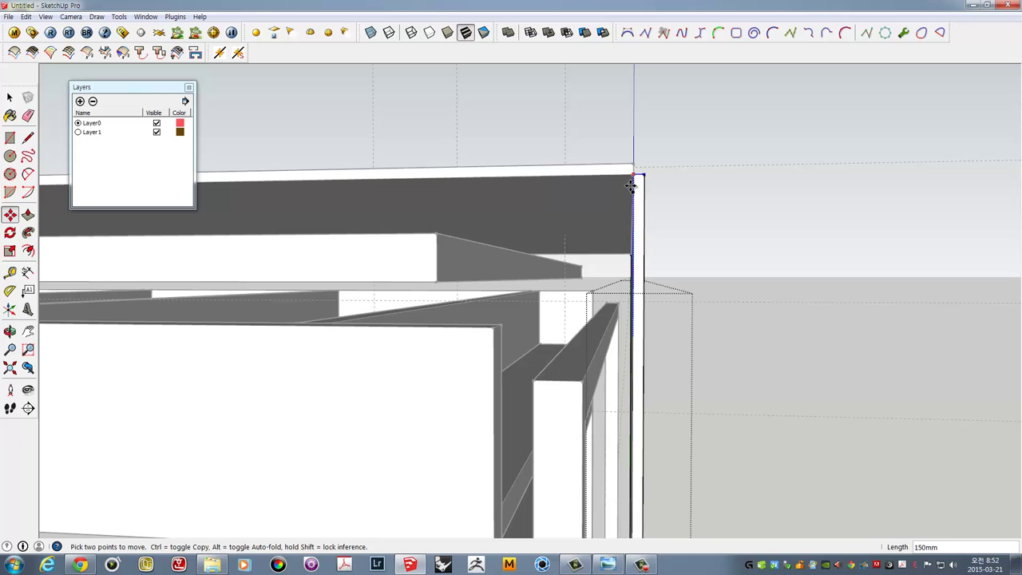
# Draw a small rectangle at the lower corner of the side wall face
pyautogui.press('space')
pyautogui.moveTo(684, 223)
pyautogui.mouseDown(button='middle')
pyautogui.moveTo(695, 235)
pyautogui.moveTo(692, 277)
pyautogui.moveTo(537, 347)
pyautogui.moveTo(539, 390)
pyautogui.moveTo(615, 322)
pyautogui.moveTo(536, 426)
pyautogui.mouseUp(button='middle')
pyautogui.scroll(-3, 693, 287)
pyautogui.scroll(3, 553, 381)
pyautogui.scroll(2, 545, 343)
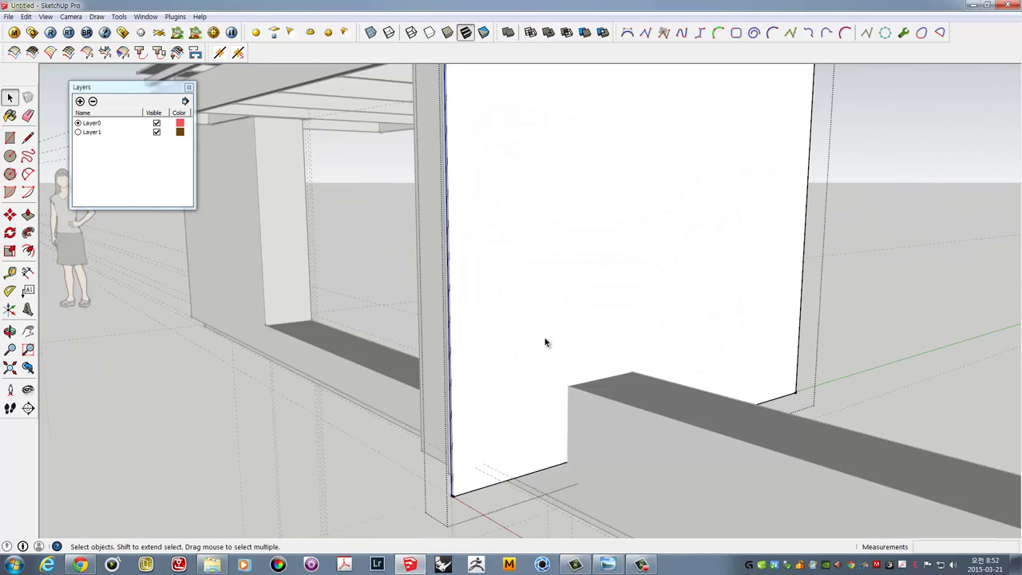
pyautogui.click(545, 342)
pyautogui.scroll(1, 582, 401)
pyautogui.scroll(2, 581, 390)
pyautogui.scroll(2, 581, 390)
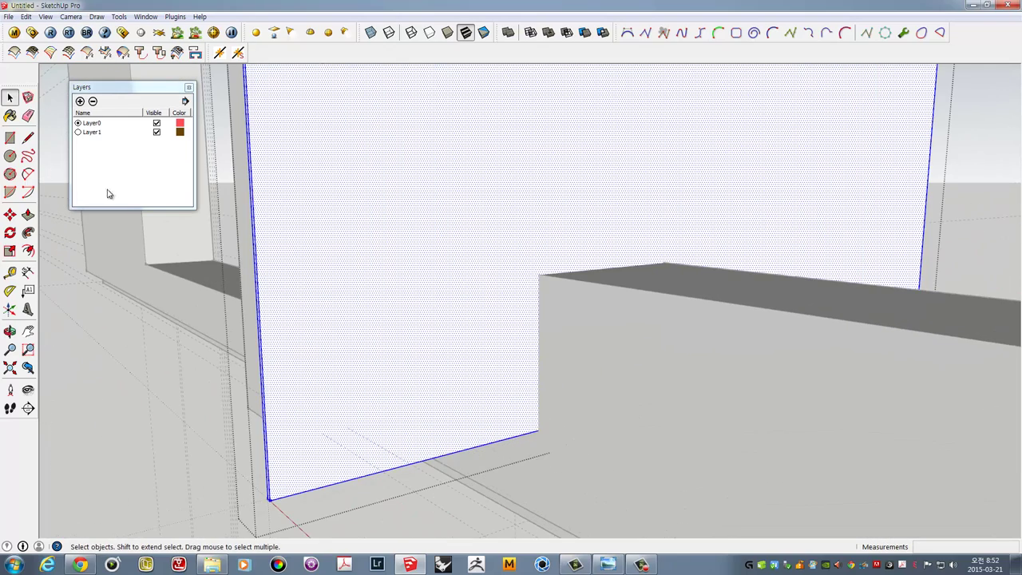
pyautogui.click(537, 431)
pyautogui.click(664, 262)
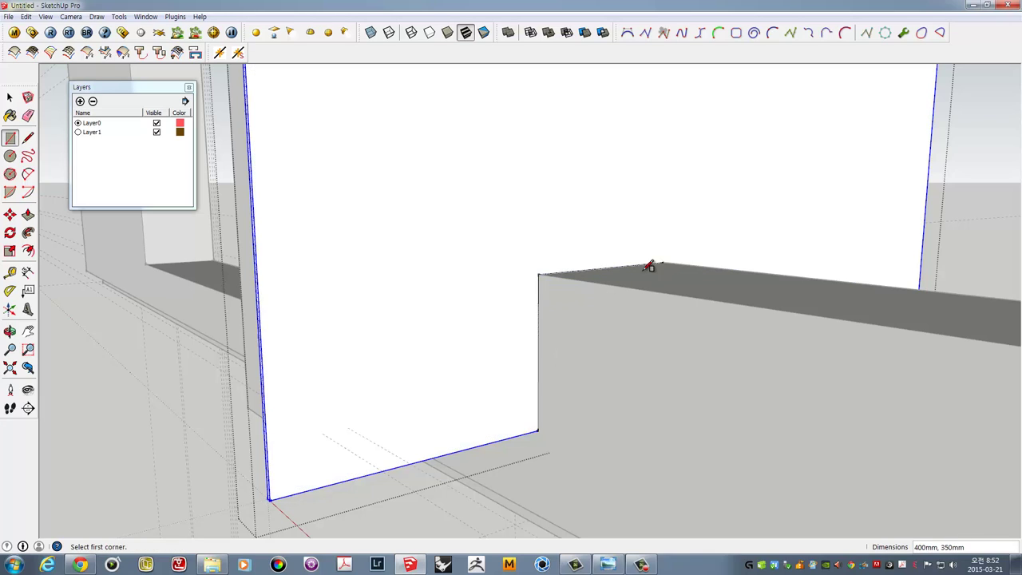
# Move the wall panel 3000 mm out beside the frame
pyautogui.moveTo(650, 267); pyautogui.dragTo(503, 420, button='middle')
pyautogui.press('space')
pyautogui.click(747, 364)
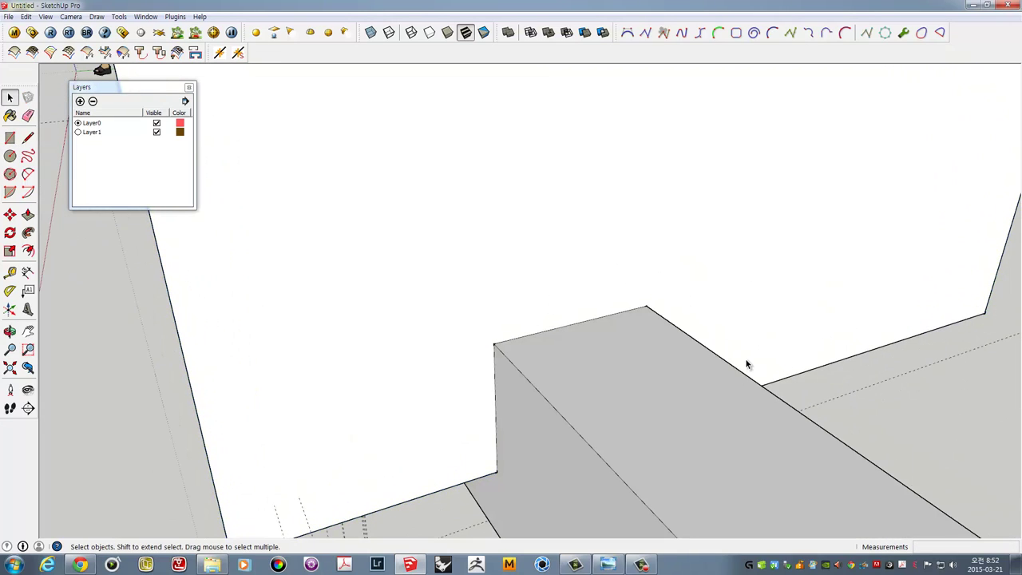
pyautogui.scroll(-5, 705, 292)
pyautogui.scroll(-2, 687, 311)
pyautogui.moveTo(623, 338)
pyautogui.mouseDown(button='middle')
pyautogui.moveTo(774, 397)
pyautogui.moveTo(528, 342)
pyautogui.moveTo(497, 386)
pyautogui.mouseUp(button='middle')
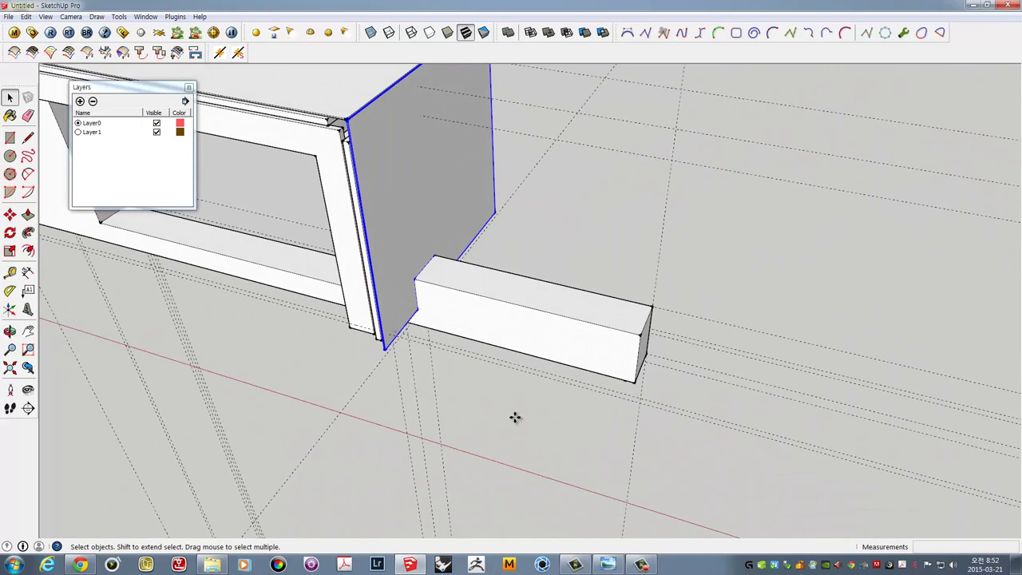
pyautogui.press('m')
pyautogui.click(491, 403)
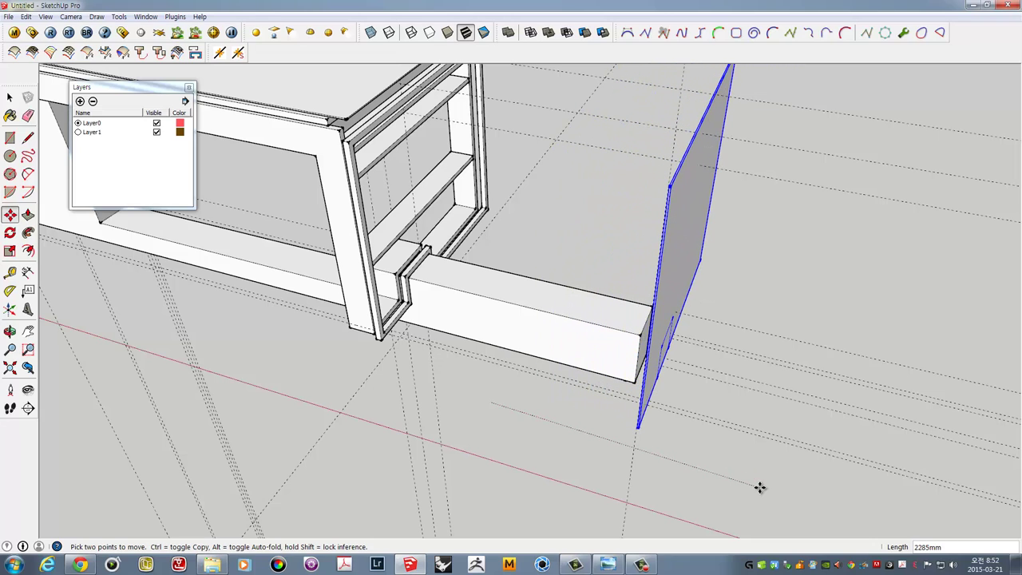
pyautogui.write('00')
pyautogui.press('Return')
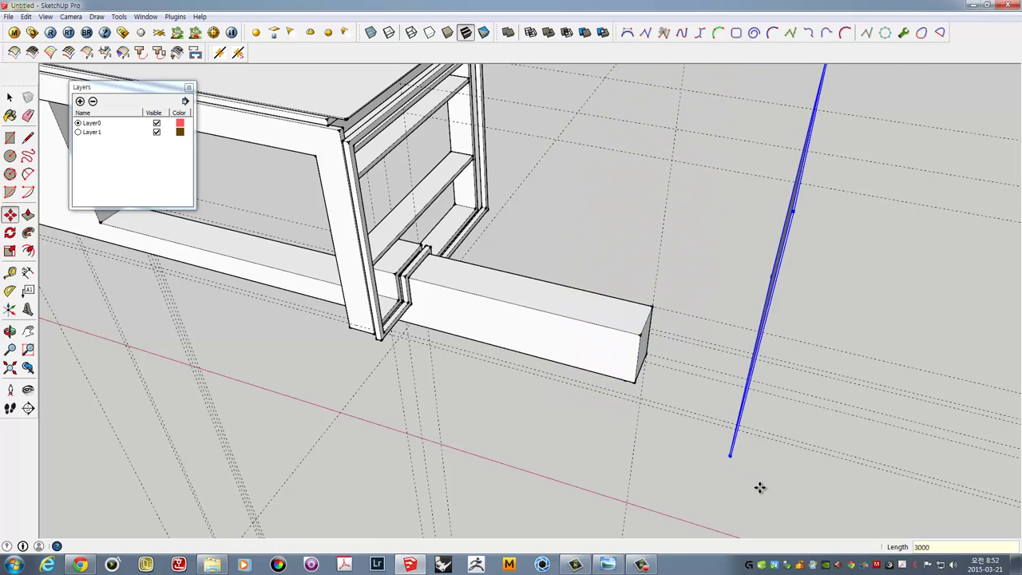
pyautogui.moveTo(760, 488); pyautogui.dragTo(655, 390, button='middle')
# Inside the panel group, push the small rectangle through to cut the bottom notch
pyautogui.press('space')
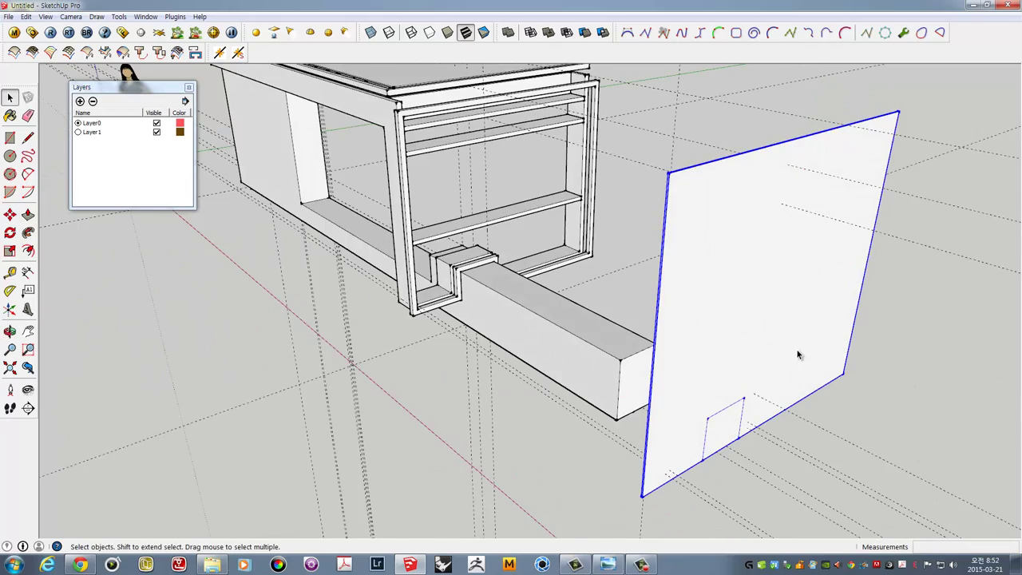
pyautogui.doubleClick(797, 350)
pyautogui.click(787, 403)
pyautogui.scroll(3, 675, 359)
pyautogui.scroll(3, 623, 347)
pyautogui.moveTo(623, 346); pyautogui.dragTo(646, 361, button='middle')
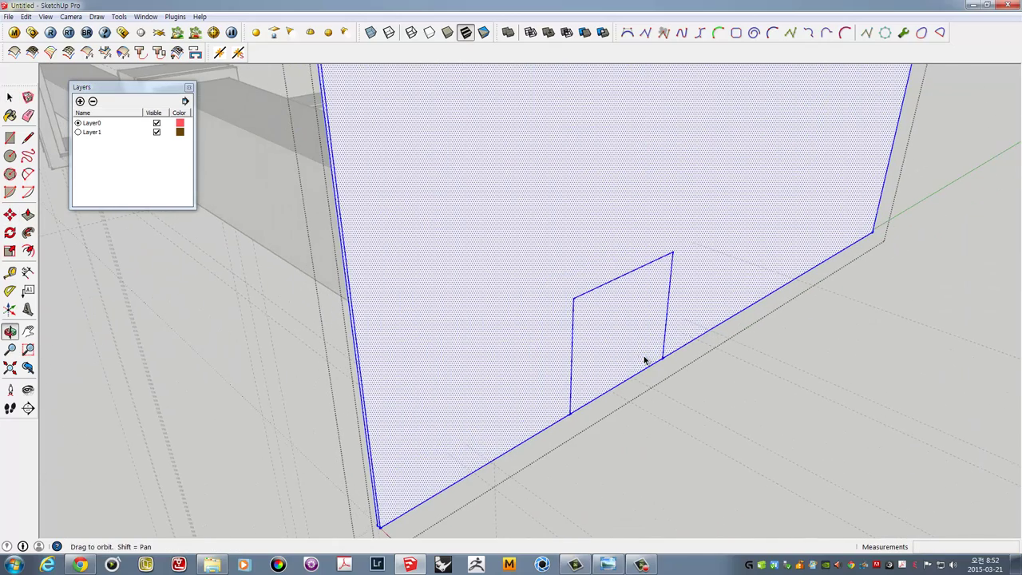
pyautogui.press('p')
pyautogui.click(617, 329)
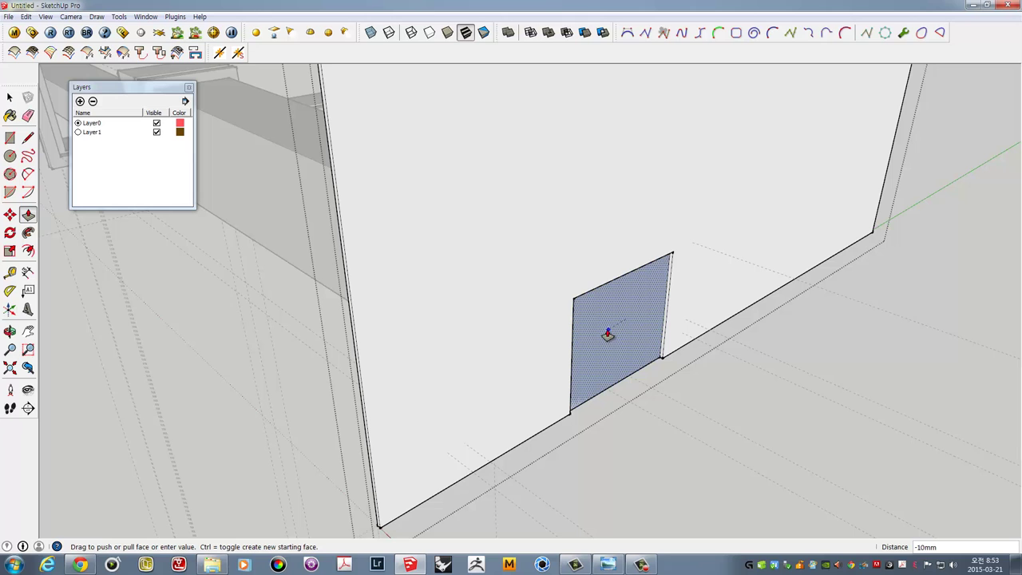
pyautogui.click(597, 337)
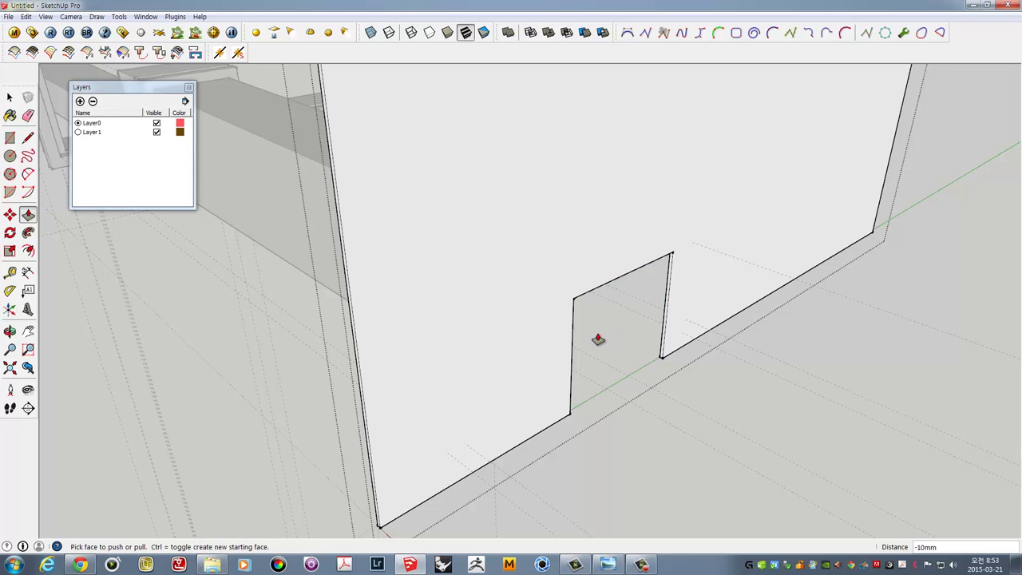
pyautogui.scroll(-5, 598, 340)
pyautogui.press('space')
pyautogui.moveTo(605, 342)
pyautogui.mouseDown(button='middle')
pyautogui.moveTo(648, 402)
pyautogui.moveTo(601, 439)
pyautogui.moveTo(603, 457)
pyautogui.mouseUp(button='middle')
# Move the notched panel 300 mm, undoing an accidental 3000 mm move first
pyautogui.click(564, 436)
pyautogui.click(664, 499)
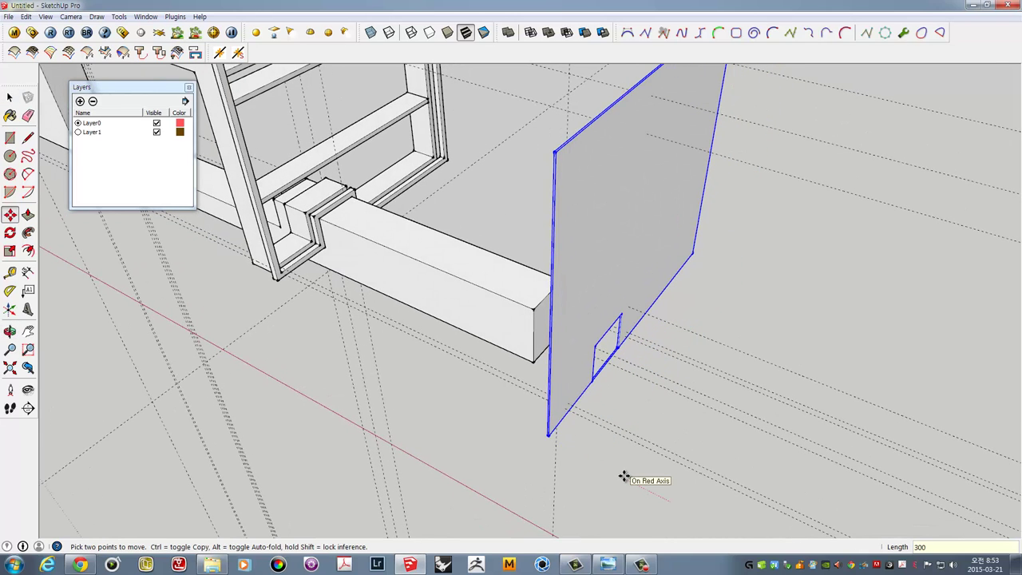
pyautogui.write('0')
pyautogui.press('Return')
pyautogui.hotkey('ctrl', 'z')
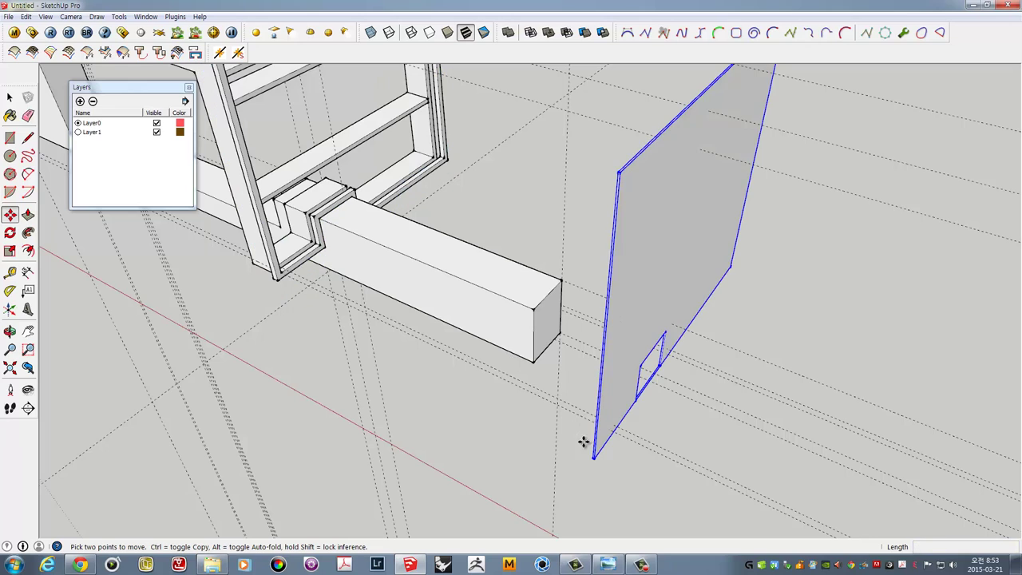
pyautogui.click(662, 496)
pyautogui.write('3')
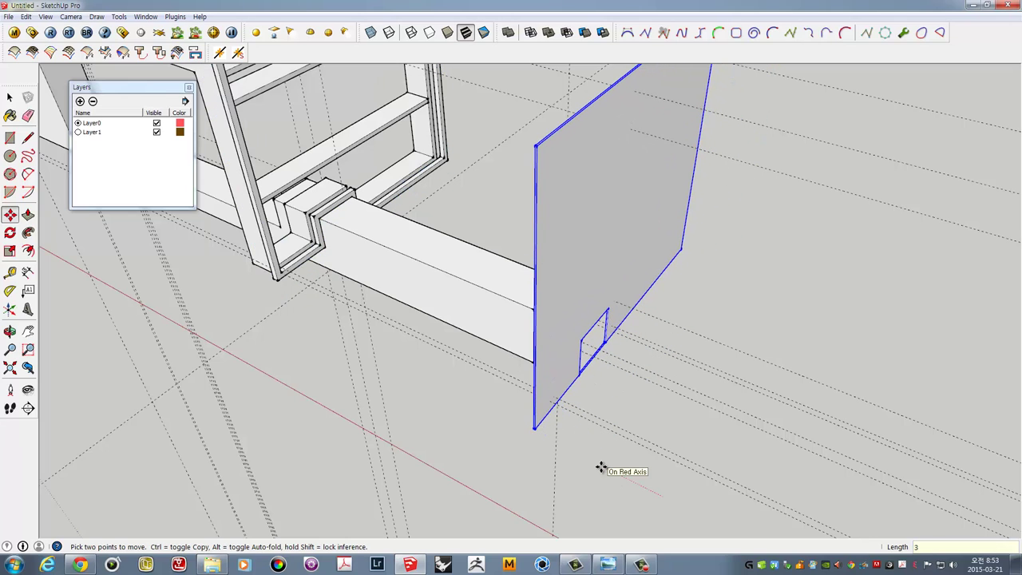
pyautogui.write('00')
pyautogui.press('Return')
pyautogui.press('Return')
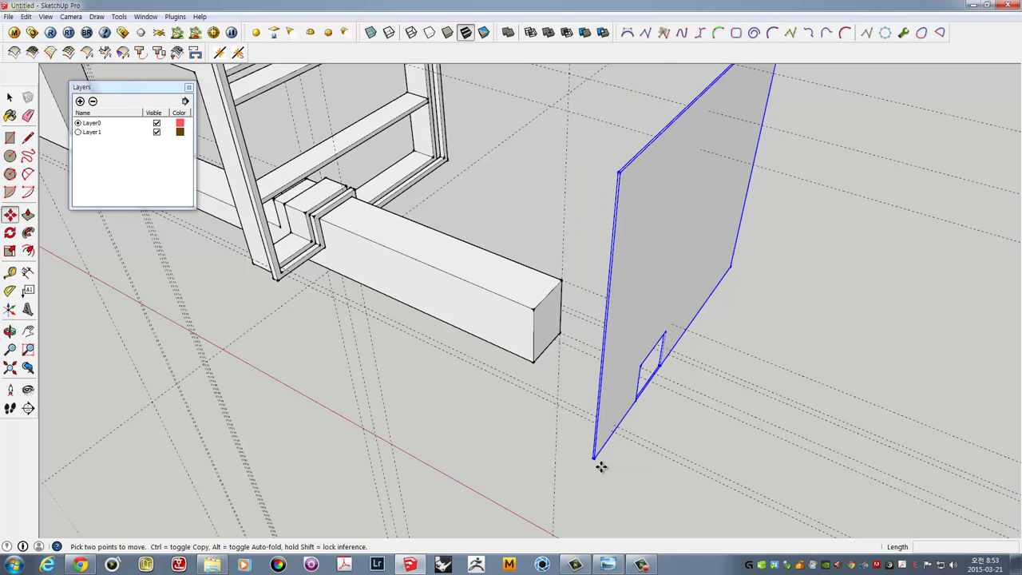
# Snap the panel's notch corner onto the low beam against the frame's end
pyautogui.click(629, 487)
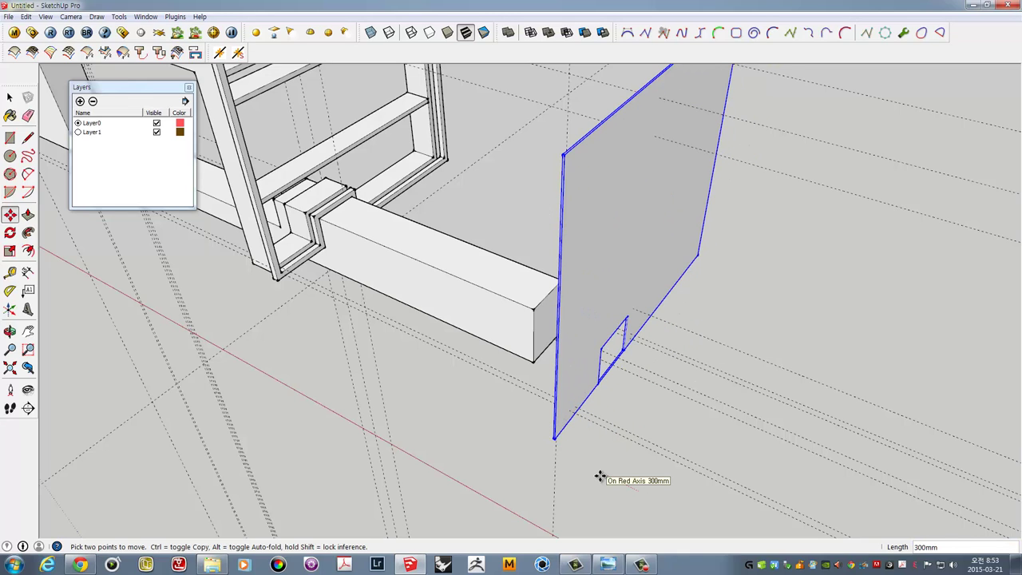
pyautogui.write('3000')
pyautogui.press('Return')
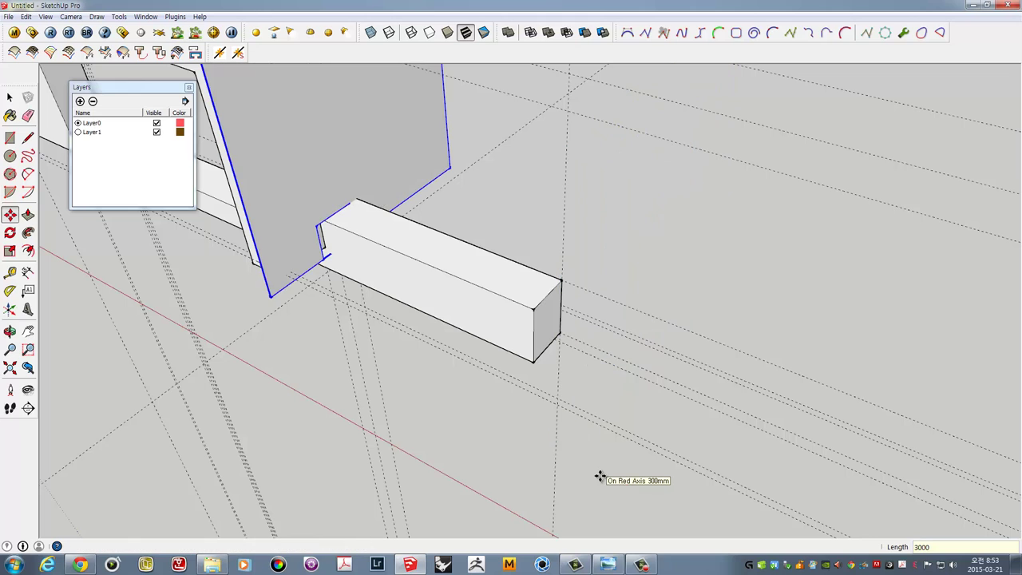
pyautogui.moveTo(267, 221); pyautogui.dragTo(424, 287, button='middle')
pyautogui.scroll(3, 431, 280)
pyautogui.scroll(2, 431, 281)
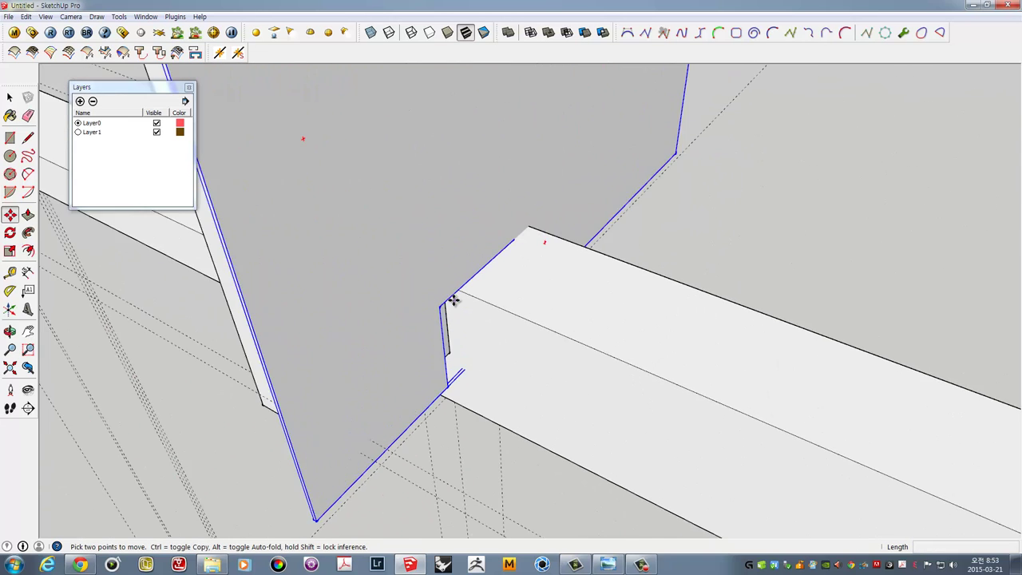
pyautogui.scroll(3, 447, 295)
pyautogui.click(431, 308)
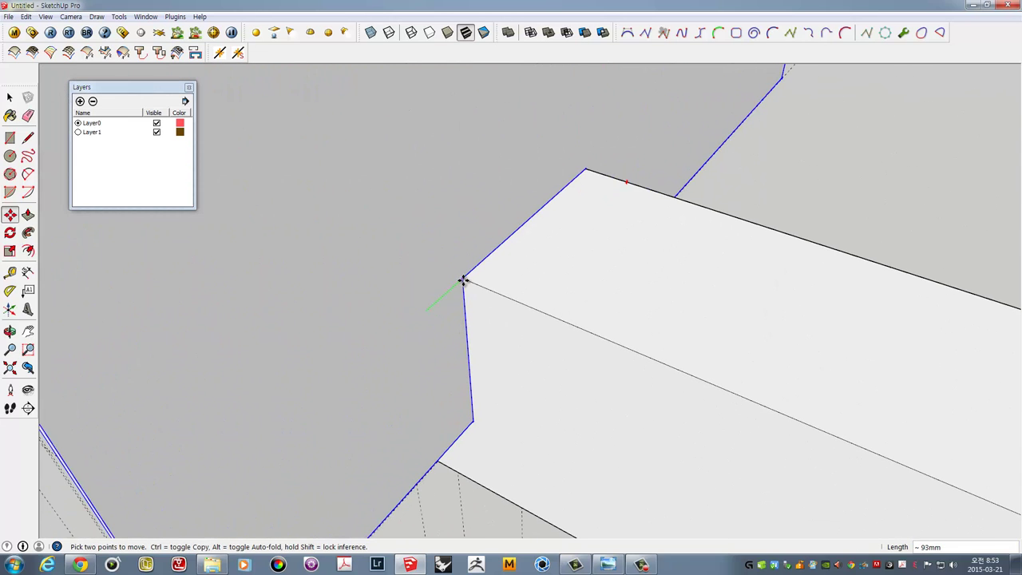
pyautogui.scroll(-5, 467, 280)
pyautogui.press('space')
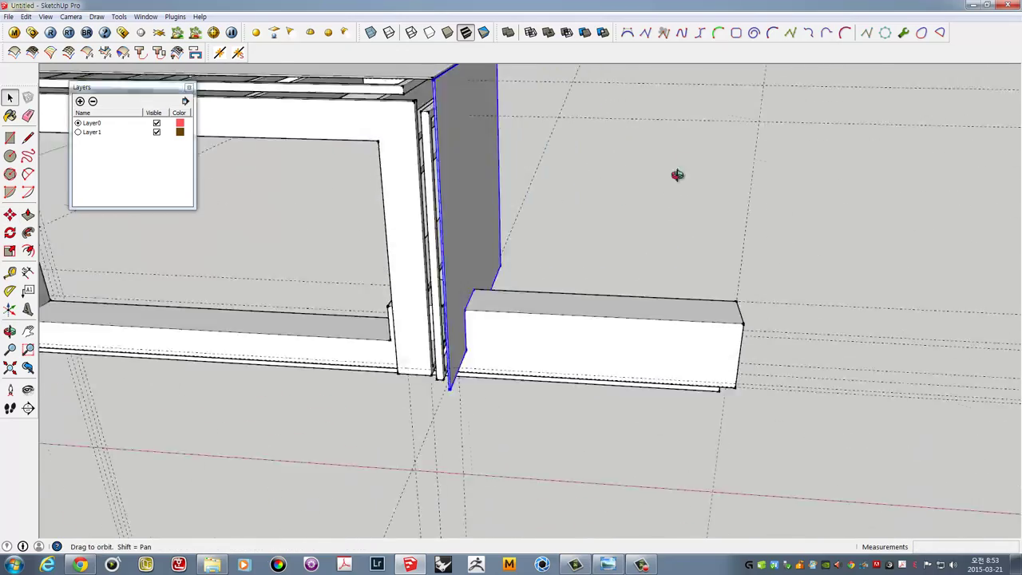
pyautogui.moveTo(678, 174)
pyautogui.mouseDown(button='middle')
pyautogui.moveTo(539, 366)
pyautogui.moveTo(597, 365)
pyautogui.moveTo(564, 331)
pyautogui.mouseUp(button='middle')
pyautogui.click(733, 269)
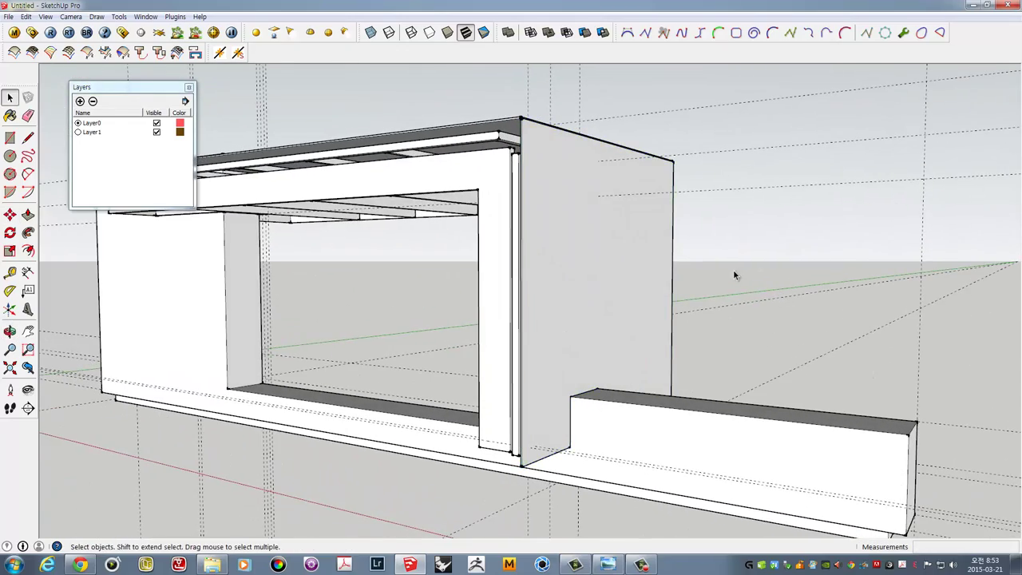
pyautogui.moveTo(646, 362)
pyautogui.mouseDown(button='middle')
pyautogui.moveTo(734, 310)
pyautogui.moveTo(698, 292)
pyautogui.moveTo(666, 319)
pyautogui.moveTo(648, 486)
pyautogui.mouseUp(button='middle')
pyautogui.scroll(3, 497, 427)
pyautogui.moveTo(498, 426); pyautogui.dragTo(484, 360, button='middle')
pyautogui.scroll(3, 319, 346)
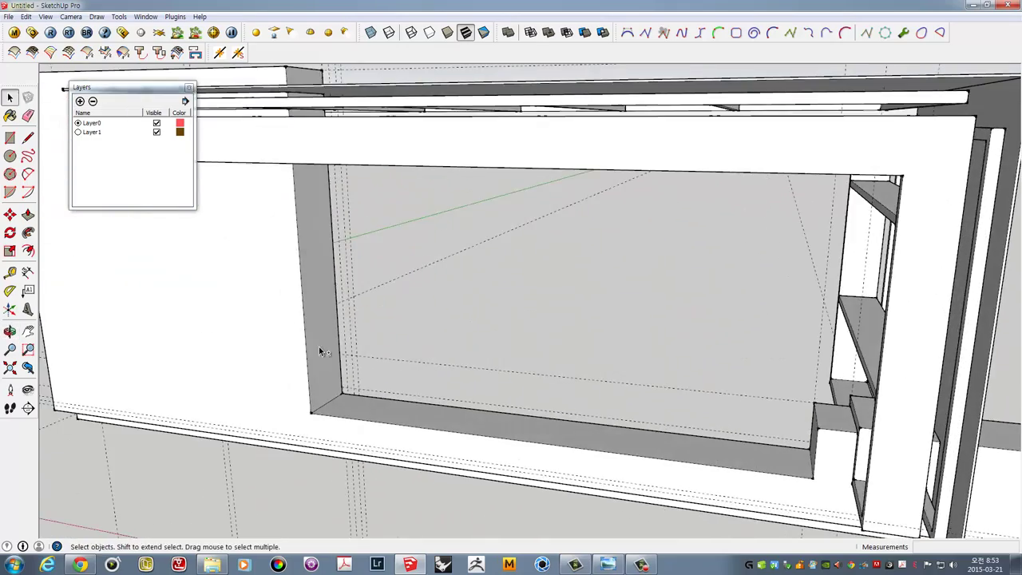
pyautogui.scroll(2, 461, 393)
pyautogui.moveTo(461, 392)
pyautogui.mouseDown(button='middle')
pyautogui.moveTo(453, 348)
pyautogui.moveTo(421, 369)
pyautogui.mouseUp(button='middle')
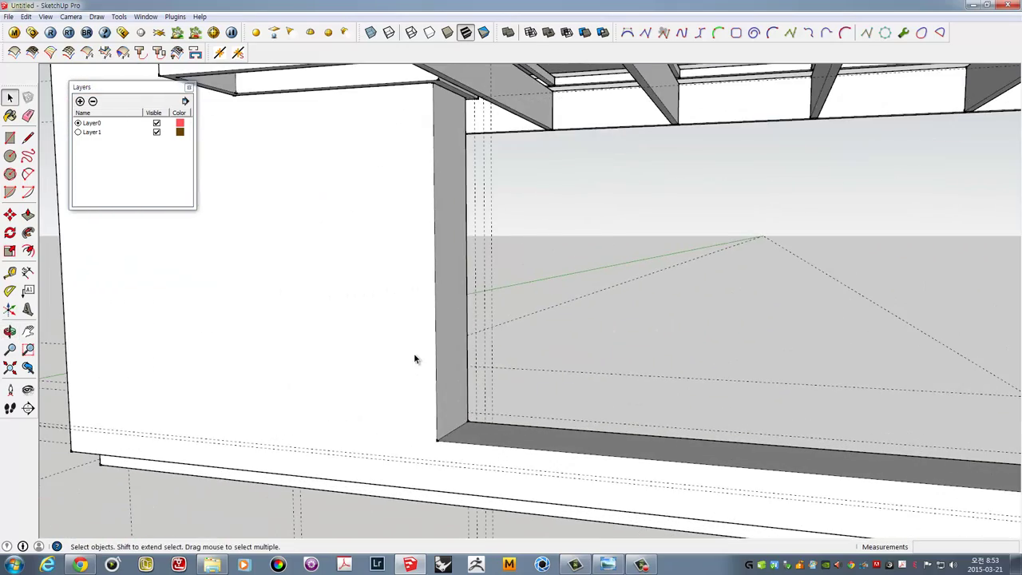
pyautogui.moveTo(724, 284); pyautogui.dragTo(231, 308, button='middle')
pyautogui.scroll(-3, 550, 311)
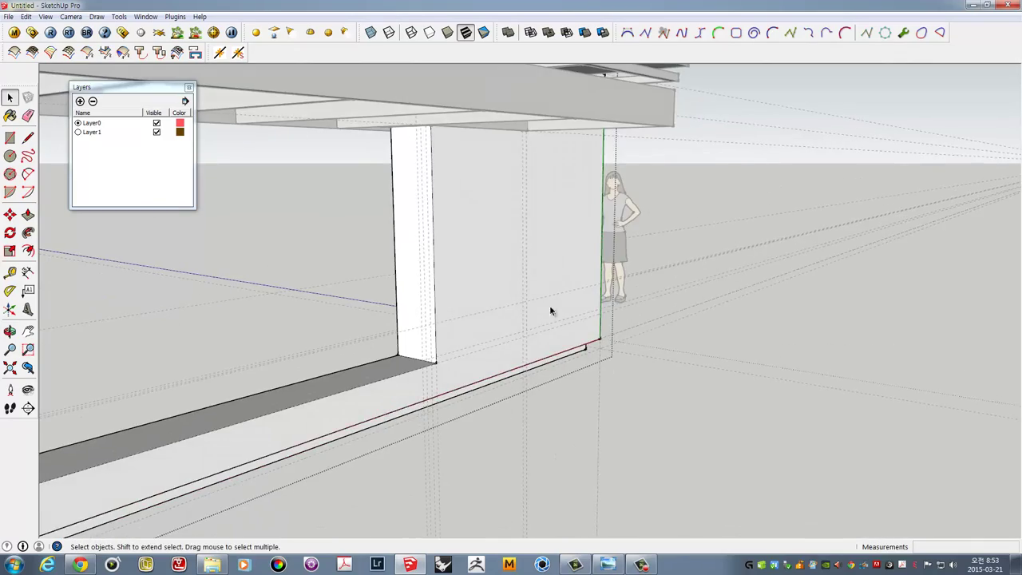
pyautogui.scroll(2, 458, 314)
pyautogui.moveTo(458, 315)
pyautogui.mouseDown(button='middle')
pyautogui.moveTo(366, 335)
pyautogui.moveTo(331, 291)
pyautogui.moveTo(552, 338)
pyautogui.moveTo(558, 349)
pyautogui.moveTo(492, 331)
pyautogui.moveTo(895, 298)
pyautogui.moveTo(842, 330)
pyautogui.moveTo(775, 320)
pyautogui.moveTo(634, 330)
pyautogui.moveTo(783, 319)
pyautogui.moveTo(640, 320)
pyautogui.mouseUp(button='middle')
pyautogui.hotkey('ctrl', 'a')
# Split the opening's face with a line and push the small notch face through the panel
pyautogui.scroll(3, 640, 325)
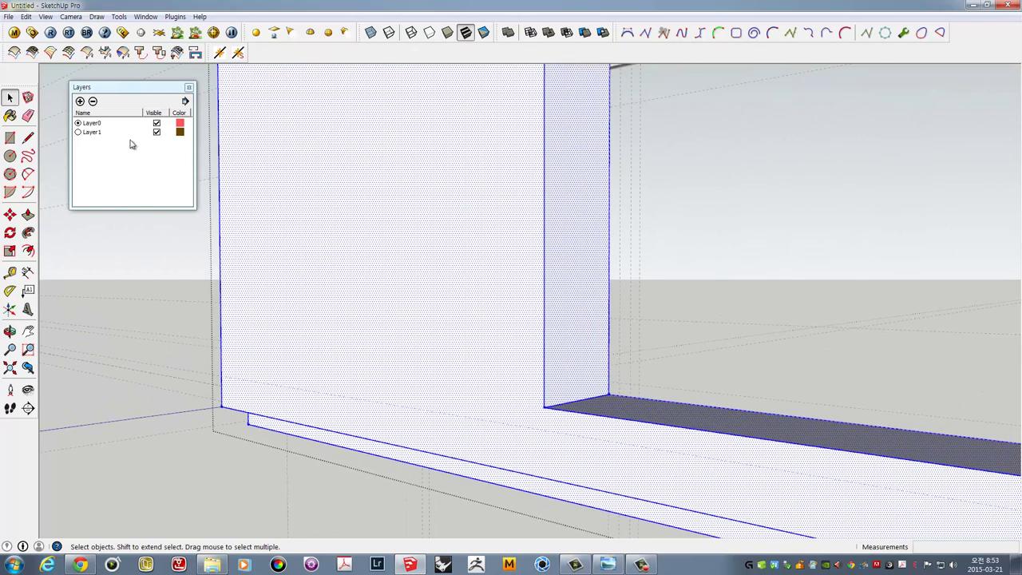
pyautogui.scroll(2, 599, 315)
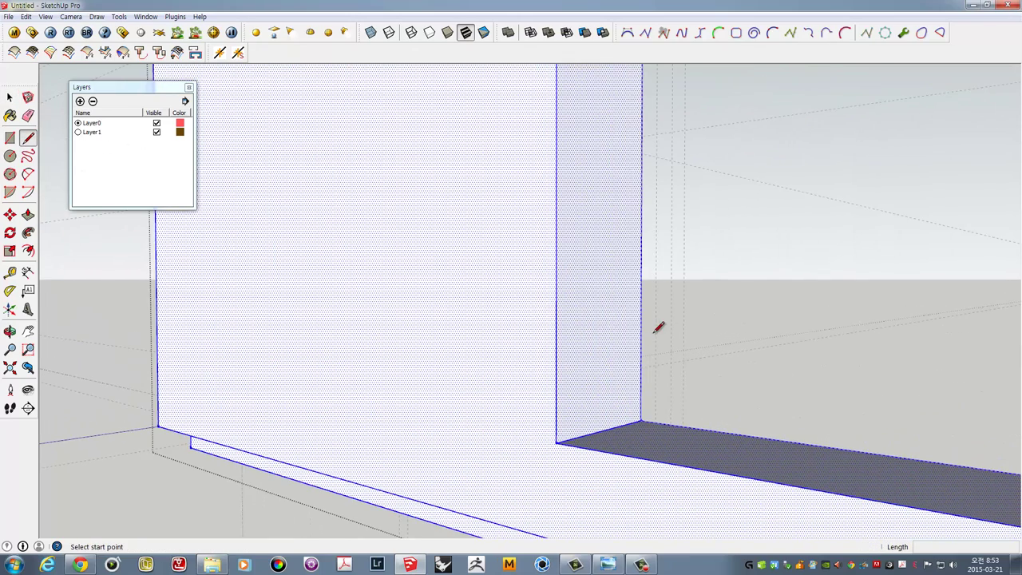
pyautogui.moveTo(658, 327)
pyautogui.mouseDown(button='middle')
pyautogui.moveTo(622, 359)
pyautogui.moveTo(652, 303)
pyautogui.moveTo(676, 320)
pyautogui.moveTo(663, 320)
pyautogui.moveTo(683, 320)
pyautogui.mouseUp(button='middle')
pyautogui.scroll(-1, 654, 303)
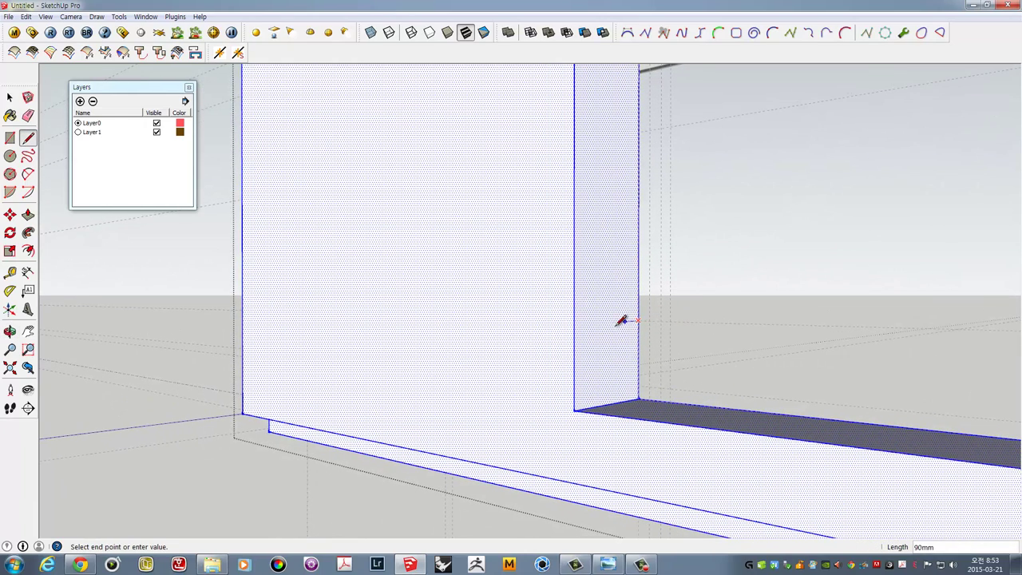
pyautogui.click(574, 323)
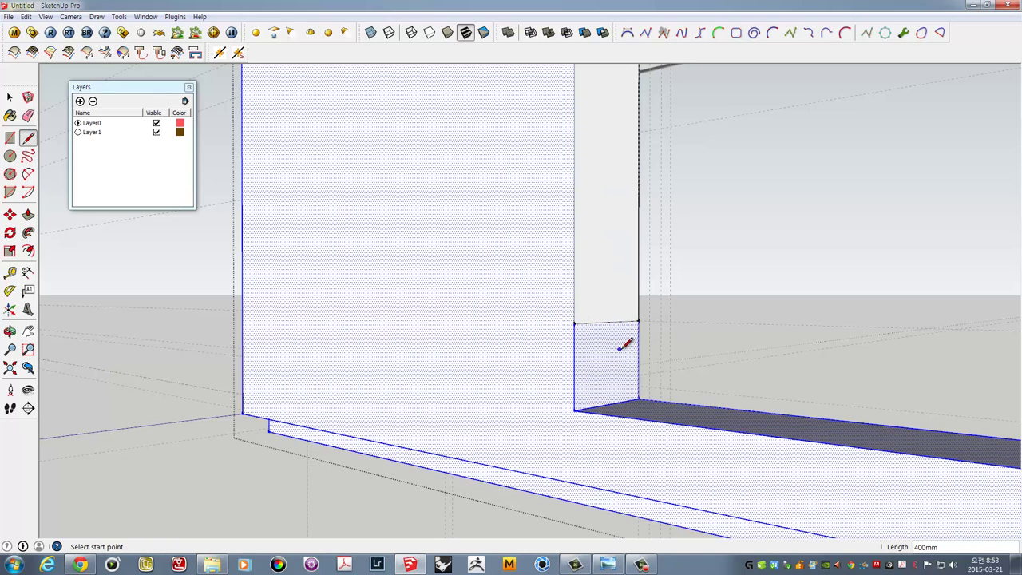
pyautogui.press('p')
pyautogui.click(607, 375)
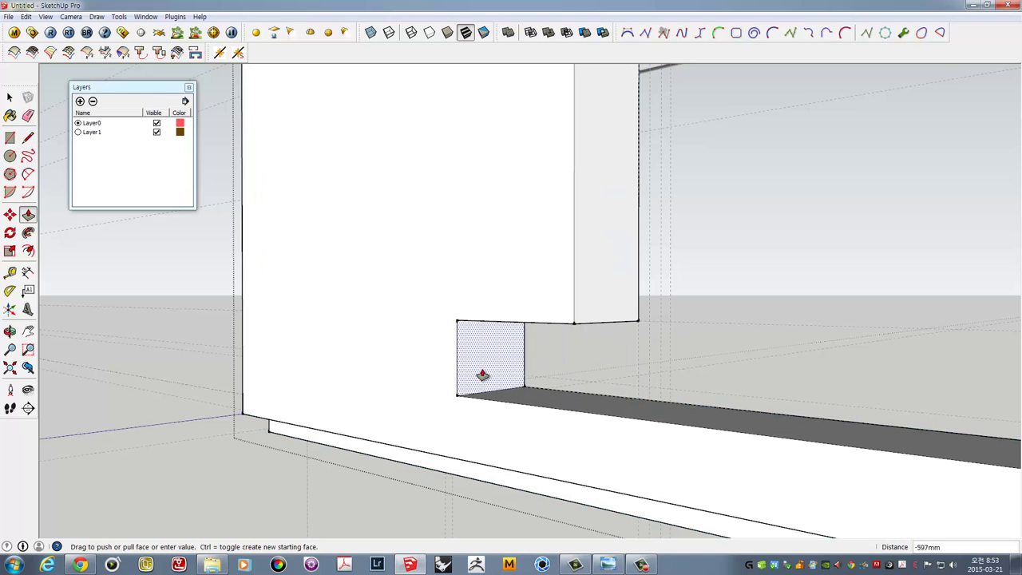
pyautogui.write('00')
pyautogui.press('Return')
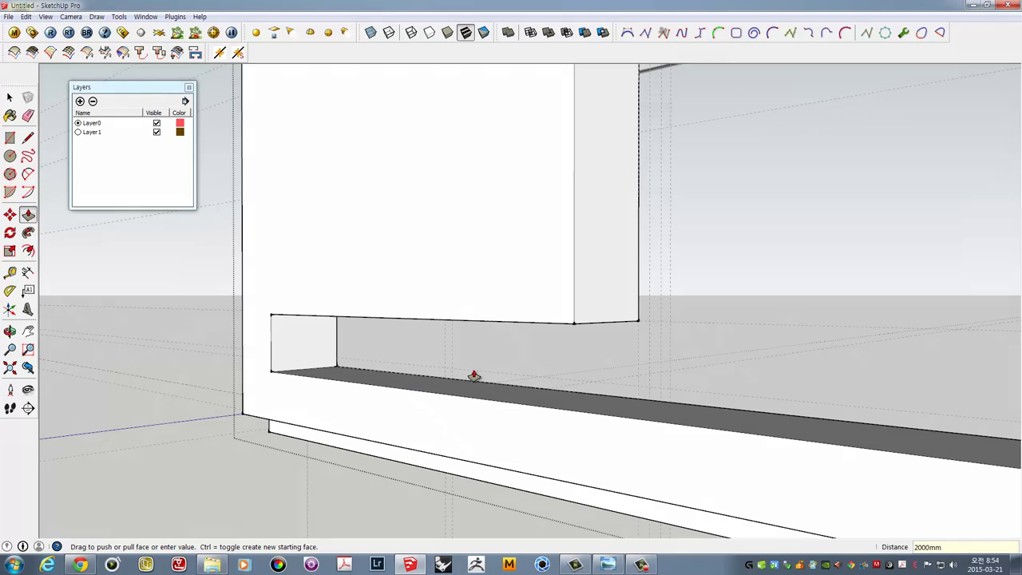
pyautogui.press('Escape')
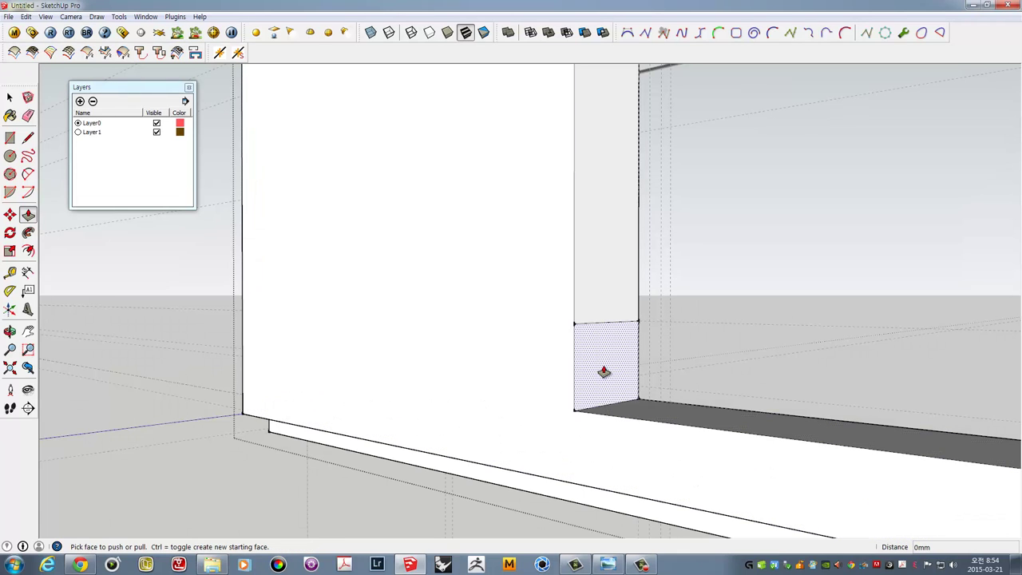
pyautogui.click(603, 371)
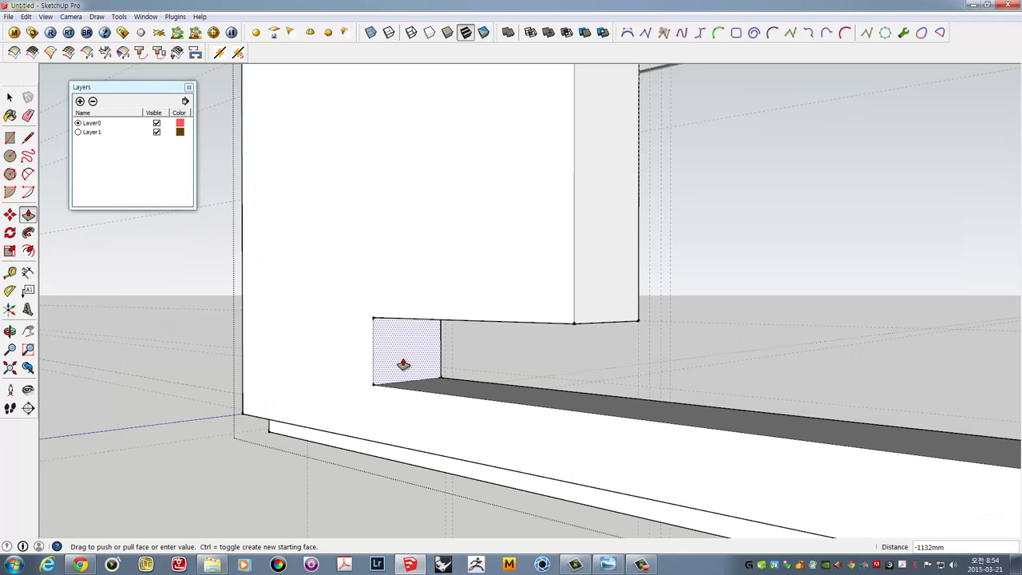
pyautogui.click(403, 364)
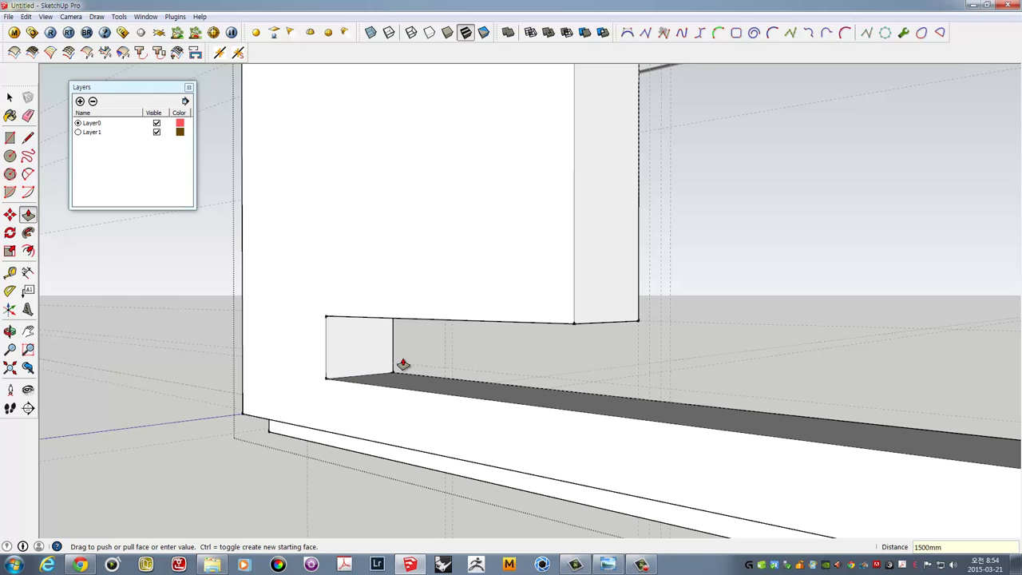
# Push the notch's opposite end face back 450 mm
pyautogui.moveTo(468, 341)
pyautogui.mouseDown(button='middle')
pyautogui.moveTo(274, 338)
pyautogui.moveTo(653, 402)
pyautogui.moveTo(823, 388)
pyautogui.mouseUp(button='middle')
pyautogui.scroll(-3, 274, 338)
pyautogui.scroll(5, 699, 408)
pyautogui.scroll(3, 732, 370)
pyautogui.tripleClick(731, 370)
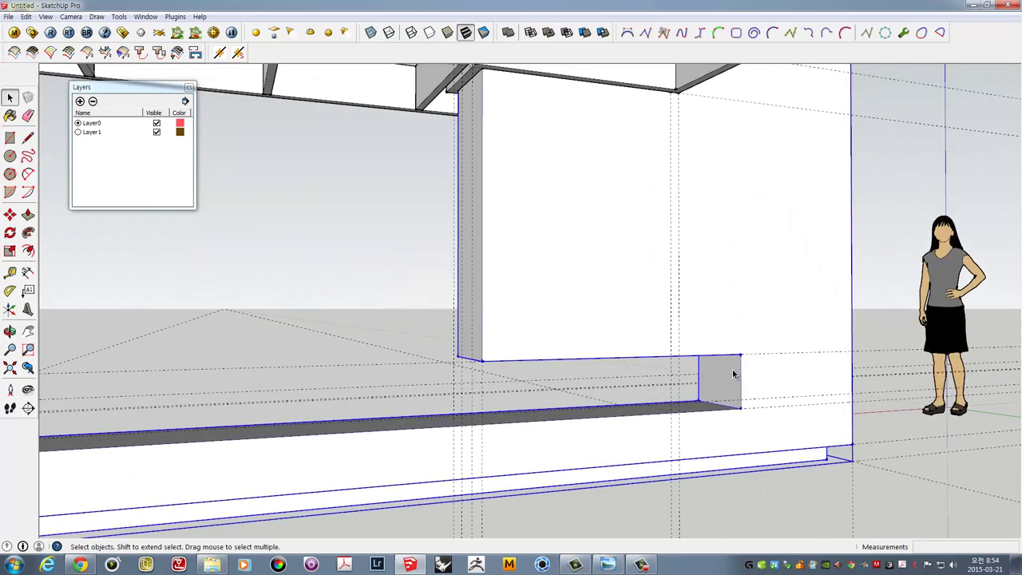
pyautogui.press('p')
pyautogui.moveTo(725, 378); pyautogui.dragTo(677, 97)
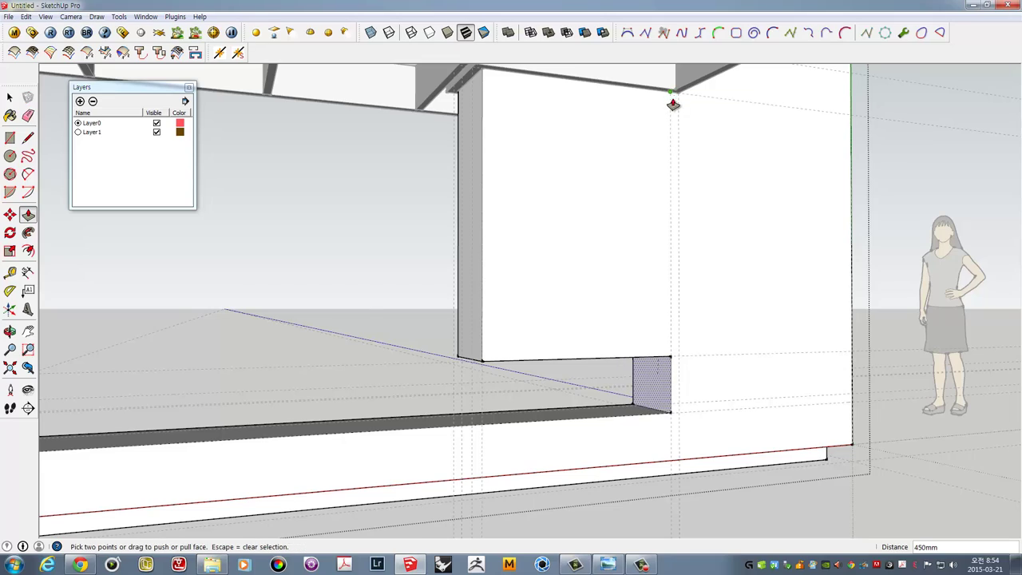
pyautogui.scroll(-3, 570, 303)
pyautogui.press('space')
pyautogui.scroll(-3, 381, 338)
pyautogui.moveTo(381, 338)
pyautogui.mouseDown(button='middle')
pyautogui.moveTo(683, 380)
pyautogui.moveTo(472, 367)
pyautogui.moveTo(529, 374)
pyautogui.mouseUp(button='middle')
pyautogui.moveTo(468, 379)
pyautogui.mouseDown()
pyautogui.moveTo(645, 383)
pyautogui.moveTo(453, 385)
pyautogui.moveTo(563, 386)
pyautogui.mouseUp()
# Paint the box's top and side faces with the light cyan Color_H05 from Colors
pyautogui.press('space')
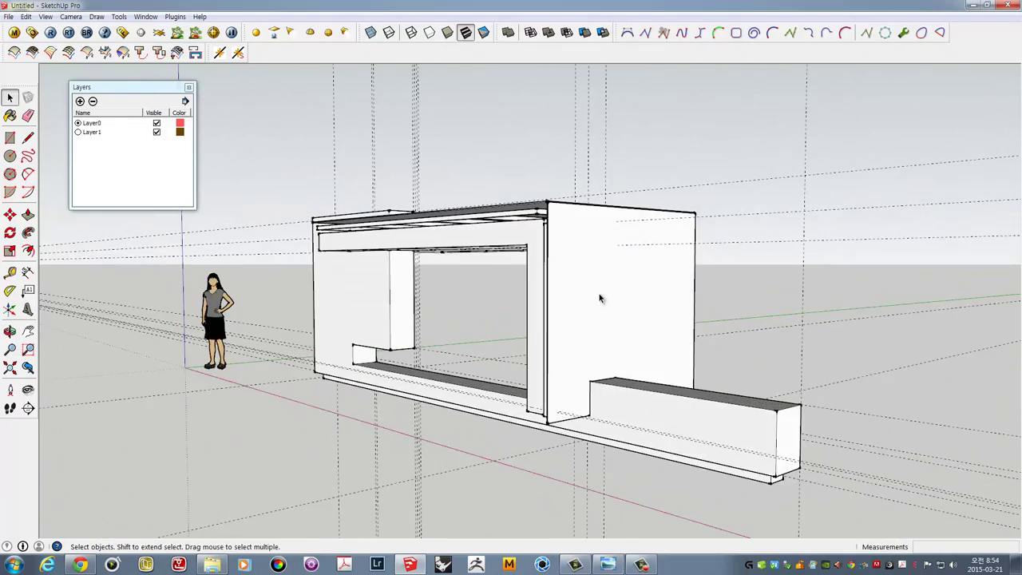
pyautogui.scroll(1, 600, 296)
pyautogui.click(540, 251)
pyautogui.moveTo(540, 251); pyautogui.dragTo(505, 192, button='middle')
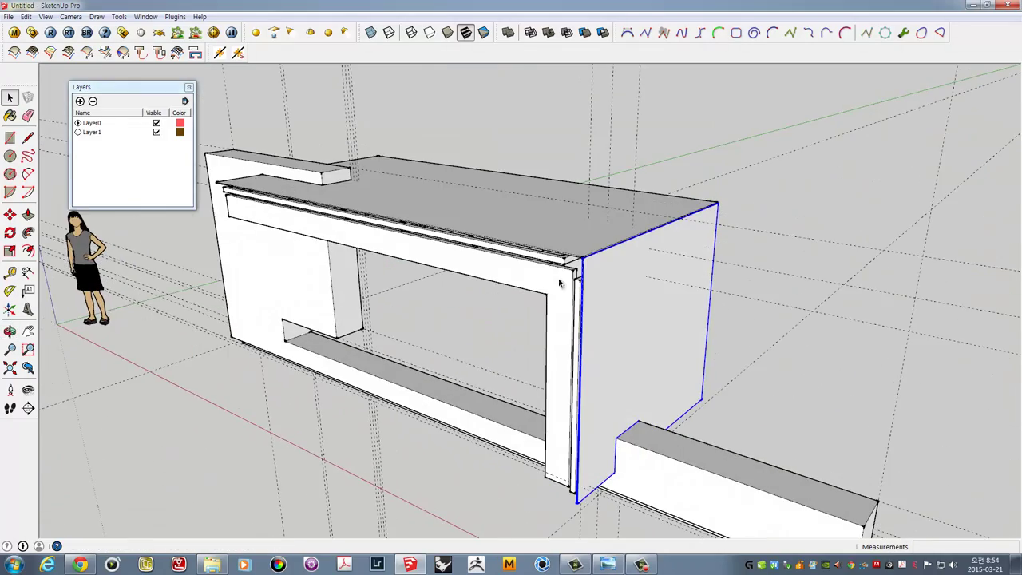
pyautogui.keyDown('shift'); pyautogui.click(452, 197); pyautogui.keyUp('shift')
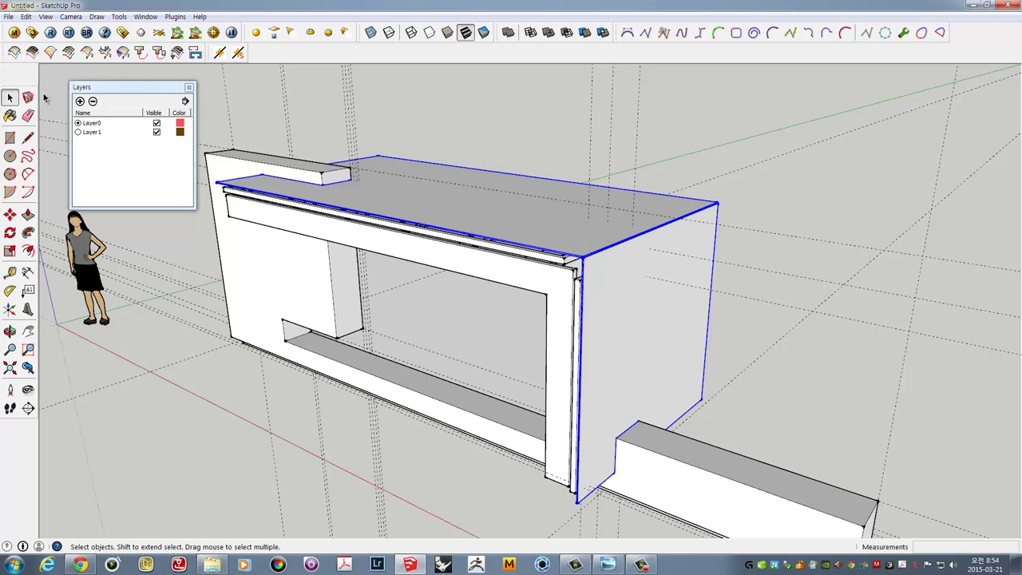
pyautogui.click(10, 116)
pyautogui.click(154, 141)
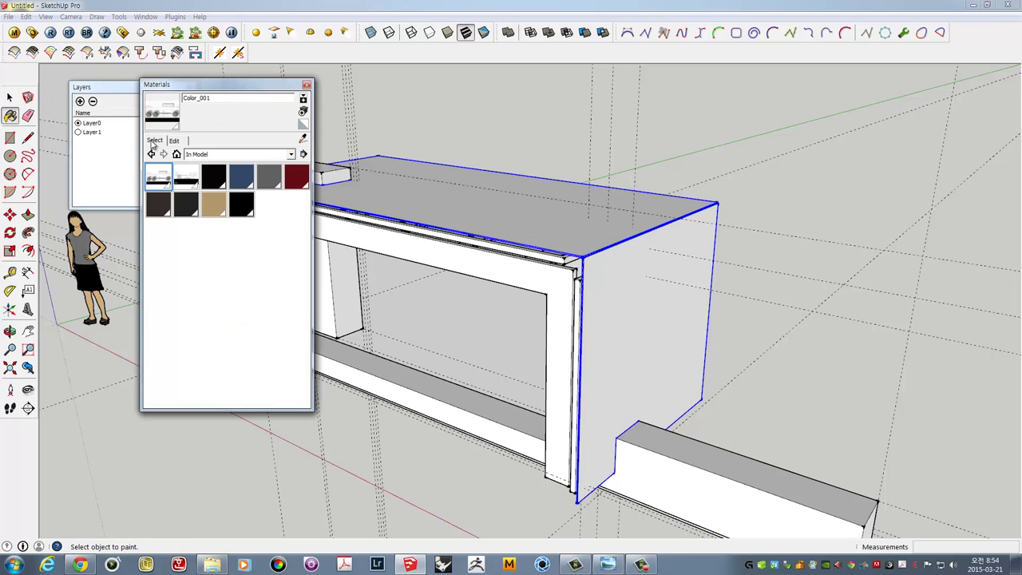
pyautogui.click(188, 154)
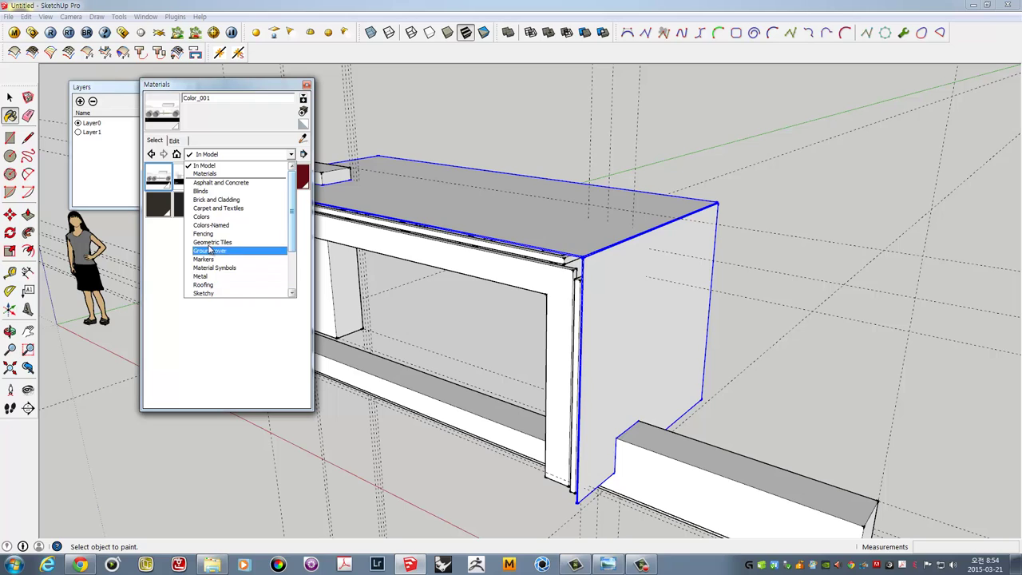
pyautogui.click(207, 217)
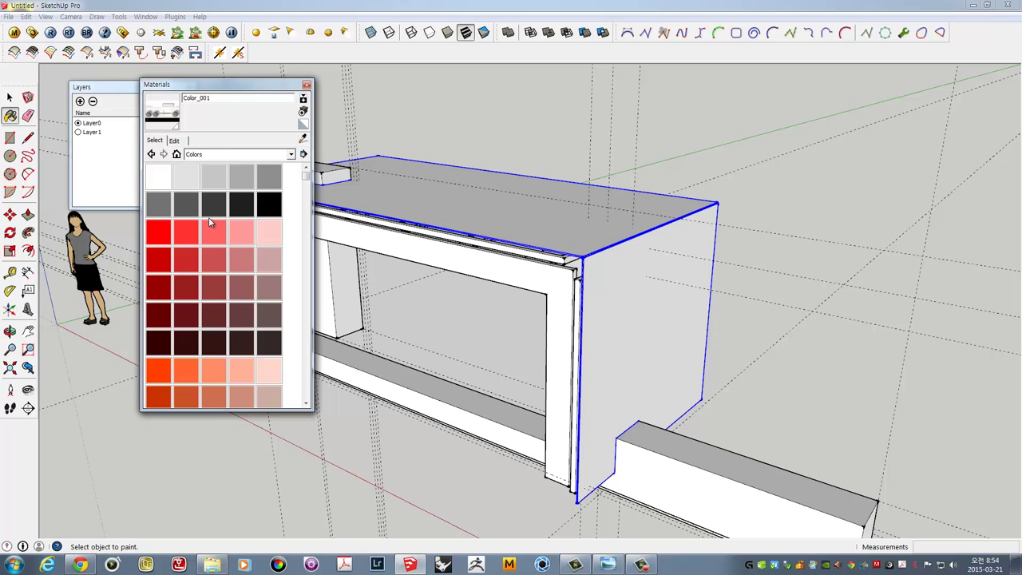
pyautogui.moveTo(305, 180); pyautogui.dragTo(305, 300)
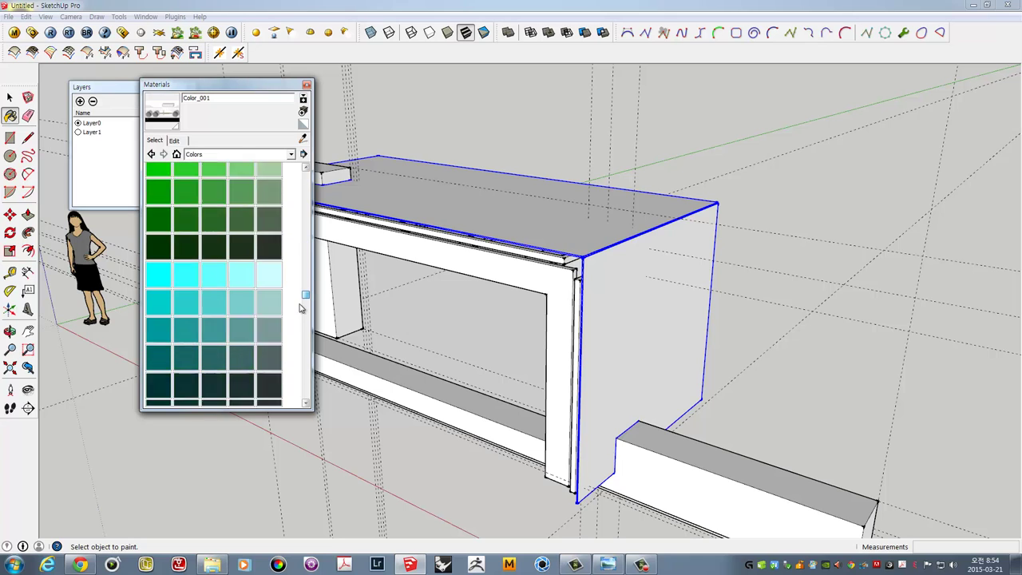
pyautogui.click(269, 238)
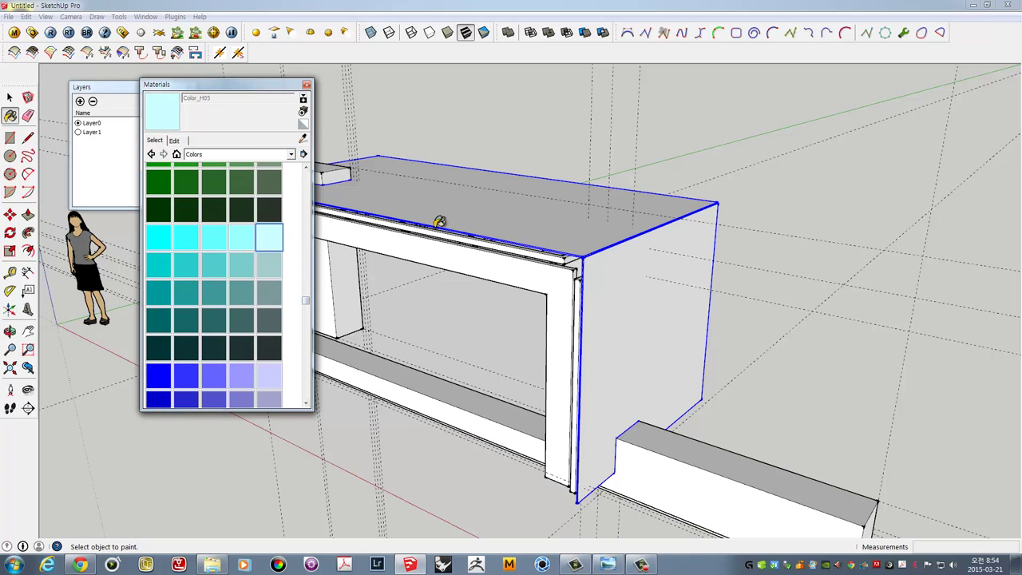
pyautogui.click(579, 218)
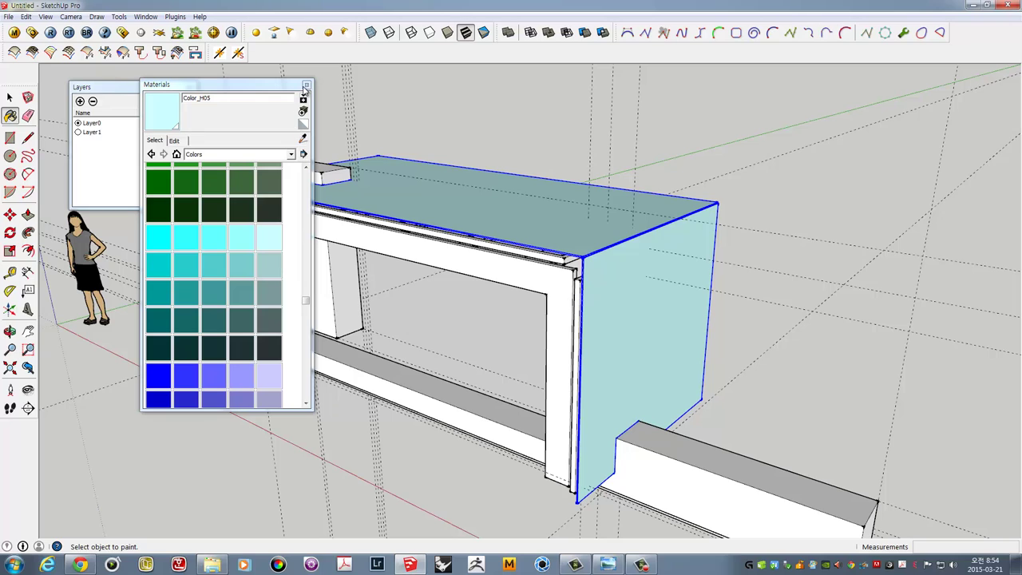
# Set the Color_H05 material's opacity to 29
pyautogui.click(206, 156)
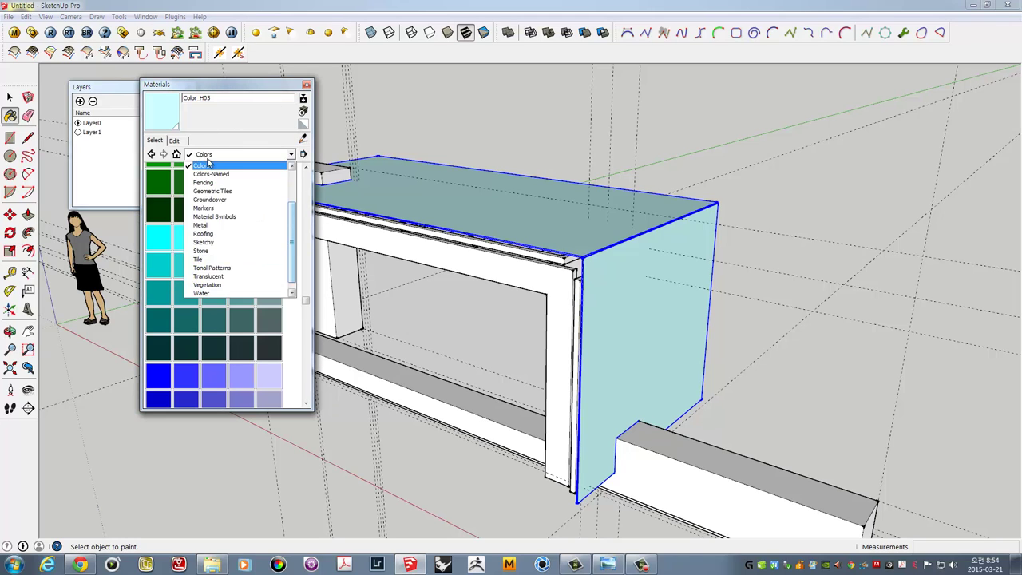
pyautogui.click(206, 167)
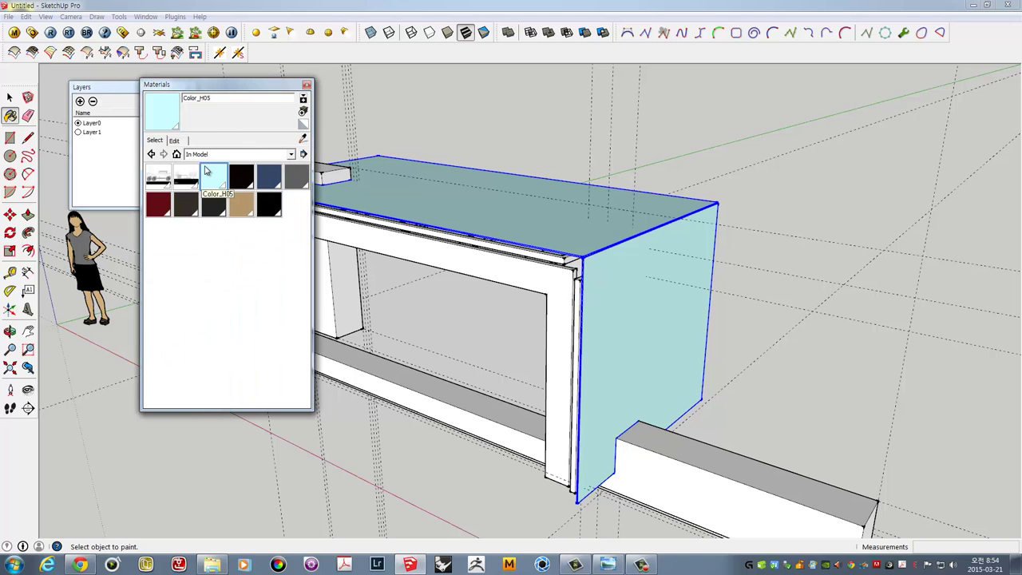
pyautogui.click(175, 142)
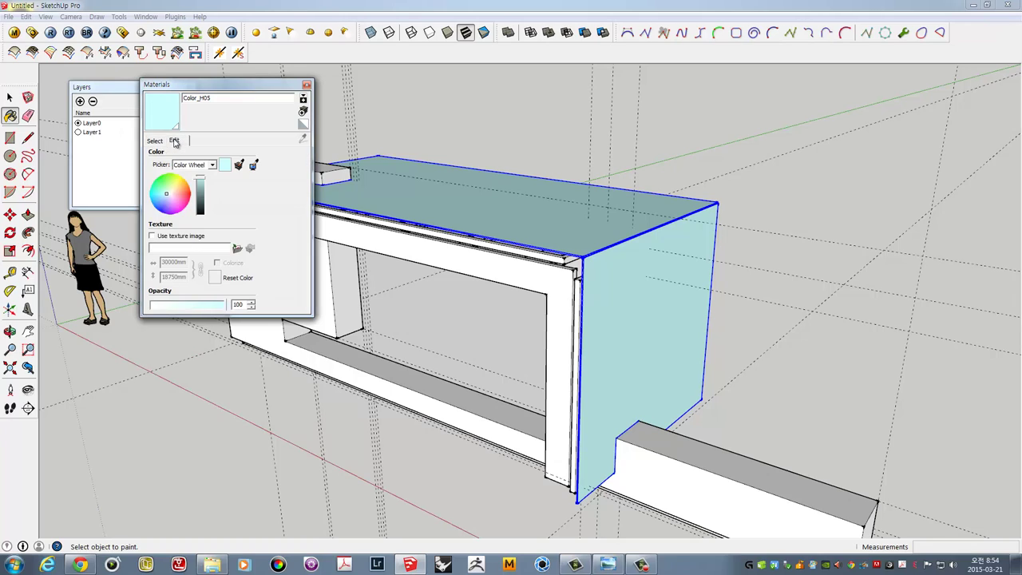
pyautogui.click(175, 309)
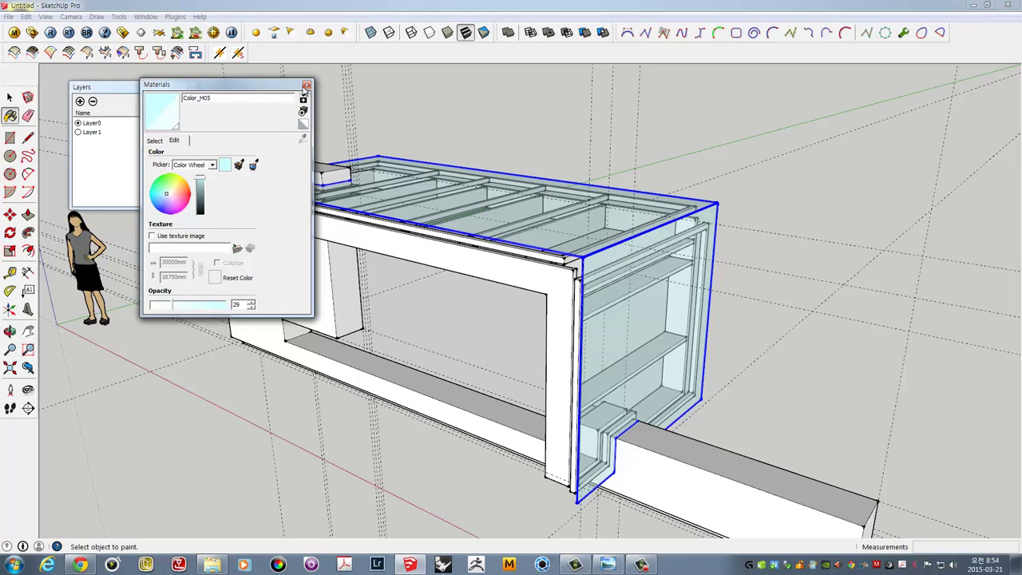
pyautogui.click(307, 84)
pyautogui.moveTo(321, 96); pyautogui.dragTo(474, 151, button='middle')
# Draw a rectangle spanning the floor of the bottom notch
pyautogui.press('space')
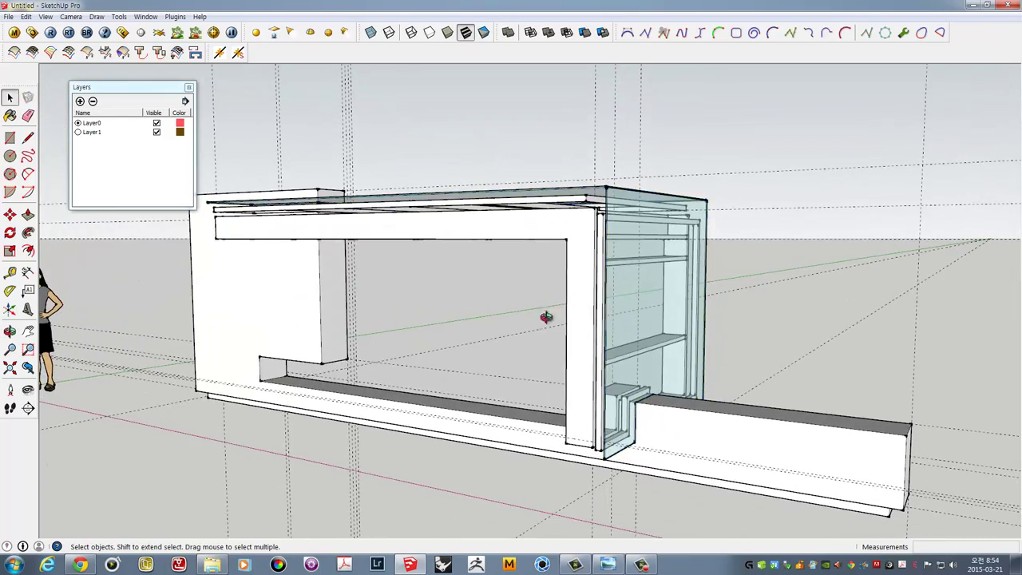
pyautogui.moveTo(548, 315)
pyautogui.mouseDown(button='middle')
pyautogui.moveTo(835, 289)
pyautogui.moveTo(543, 343)
pyautogui.mouseUp(button='middle')
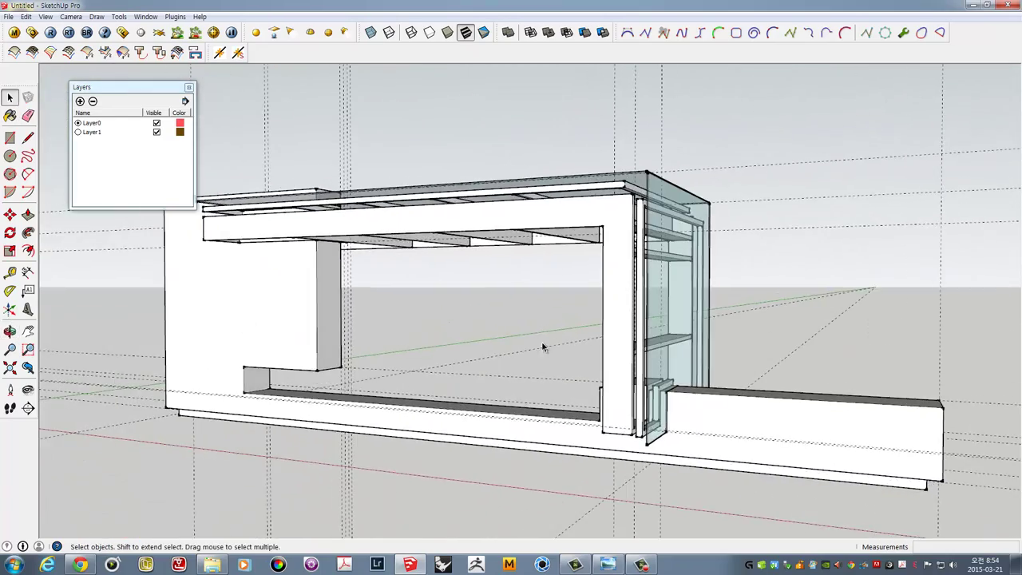
pyautogui.scroll(2, 547, 342)
pyautogui.scroll(2, 546, 342)
pyautogui.scroll(2, 500, 344)
pyautogui.moveTo(506, 330)
pyautogui.mouseDown(button='middle')
pyautogui.moveTo(474, 372)
pyautogui.moveTo(169, 411)
pyautogui.mouseUp(button='middle')
pyautogui.click(10, 137)
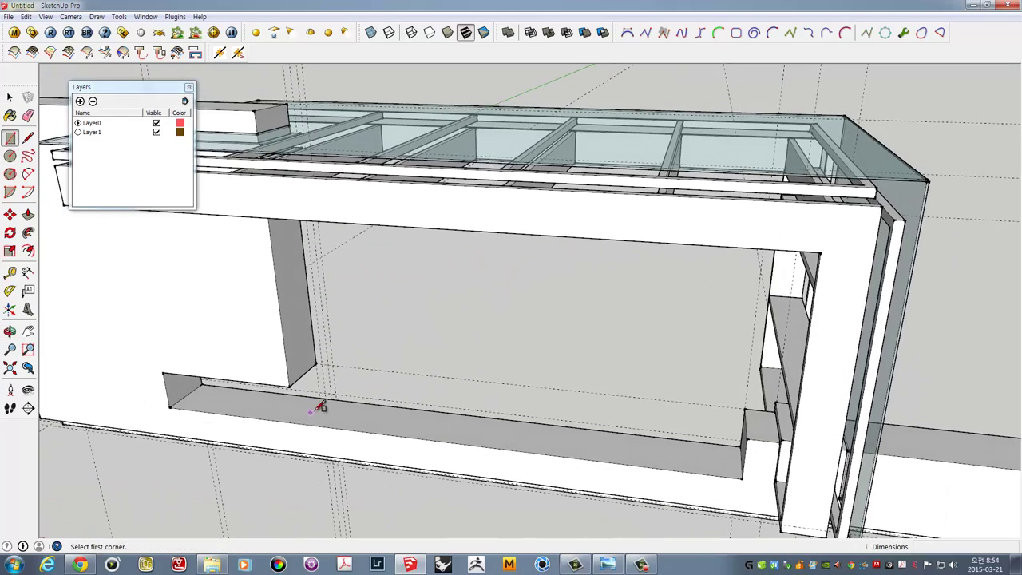
pyautogui.moveTo(320, 411)
pyautogui.mouseDown(button='middle')
pyautogui.moveTo(396, 418)
pyautogui.moveTo(360, 433)
pyautogui.moveTo(370, 410)
pyautogui.moveTo(214, 396)
pyautogui.mouseUp(button='middle')
pyautogui.click(207, 394)
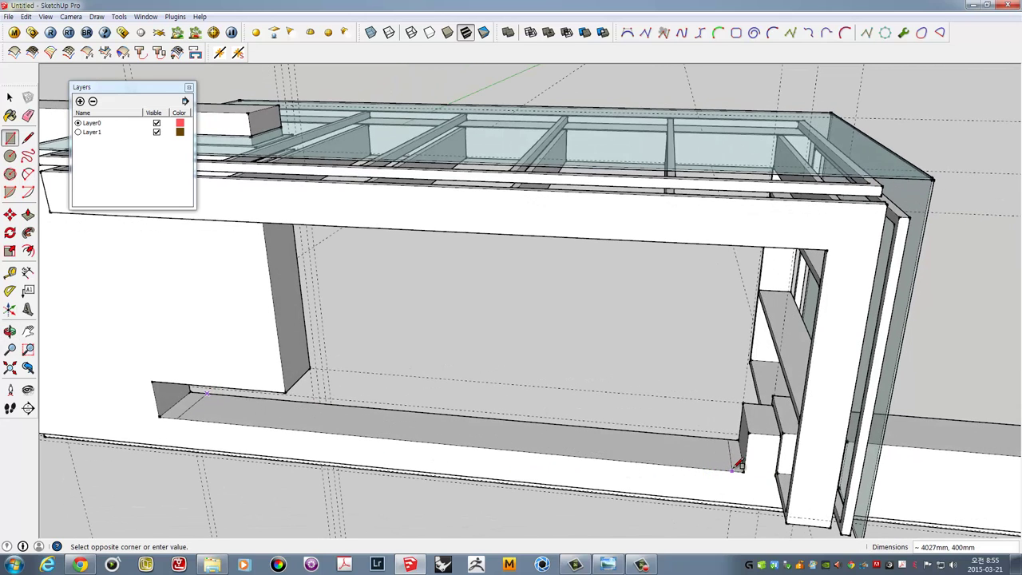
pyautogui.click(740, 467)
pyautogui.scroll(3, 566, 424)
pyautogui.scroll(3, 577, 429)
pyautogui.scroll(1, 614, 455)
# Pull the rectangle up 50 mm into a ledge strip and make it a group
pyautogui.press('p')
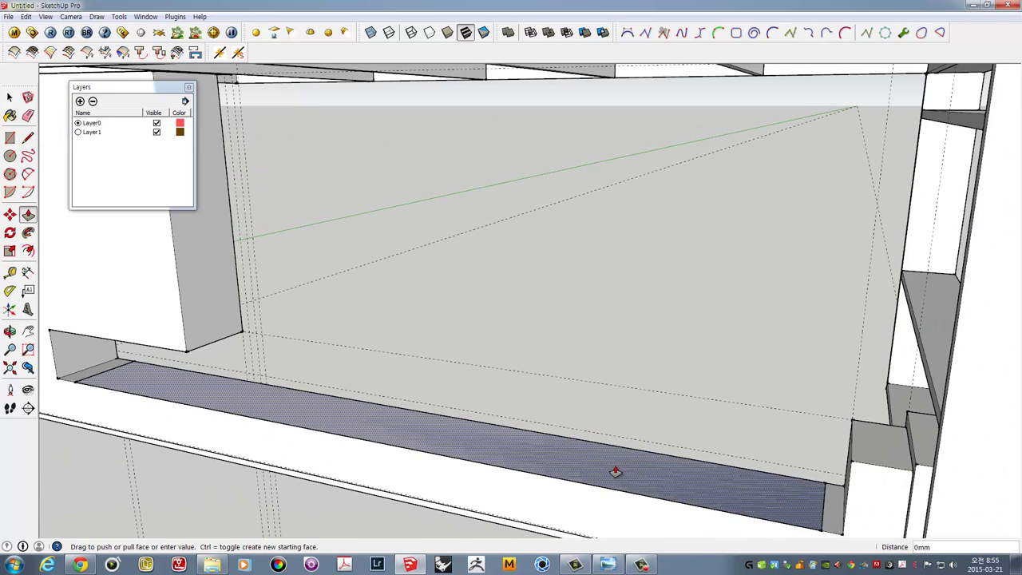
pyautogui.moveTo(616, 472); pyautogui.dragTo(616, 467)
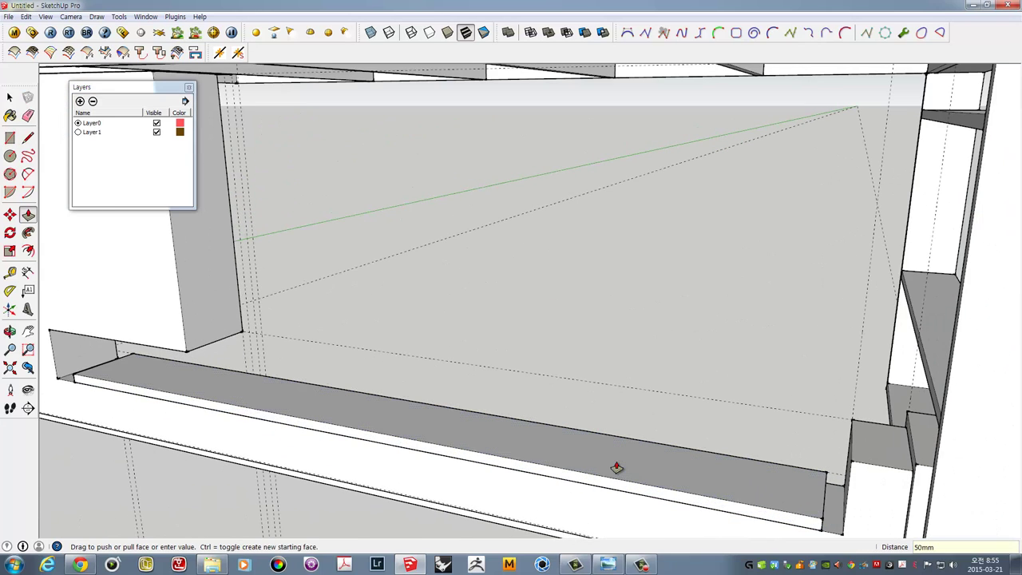
pyautogui.press('space')
pyautogui.click(616, 461)
pyautogui.rightClick(617, 461)
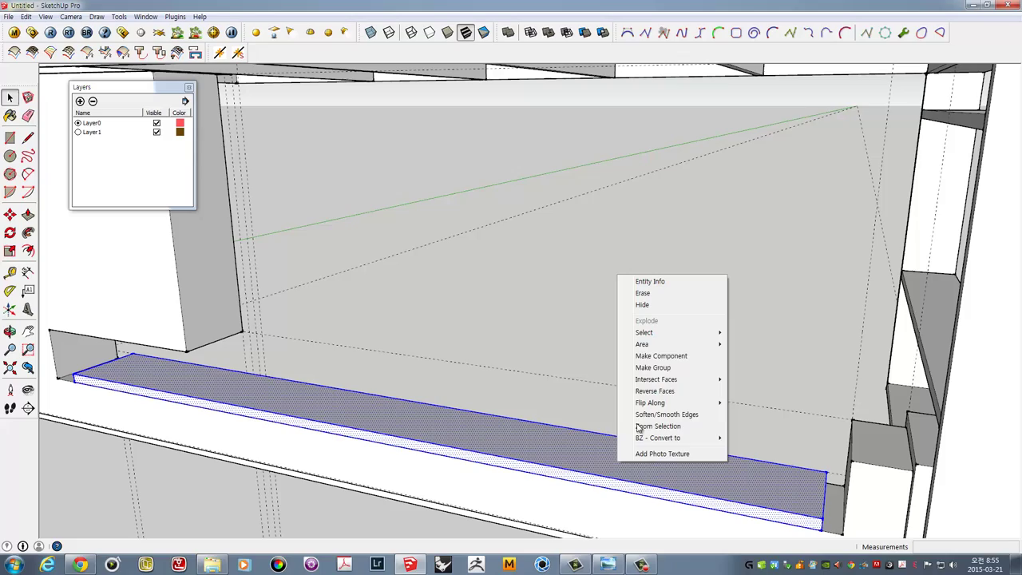
pyautogui.click(651, 367)
pyautogui.moveTo(650, 380); pyautogui.dragTo(606, 398, button='middle')
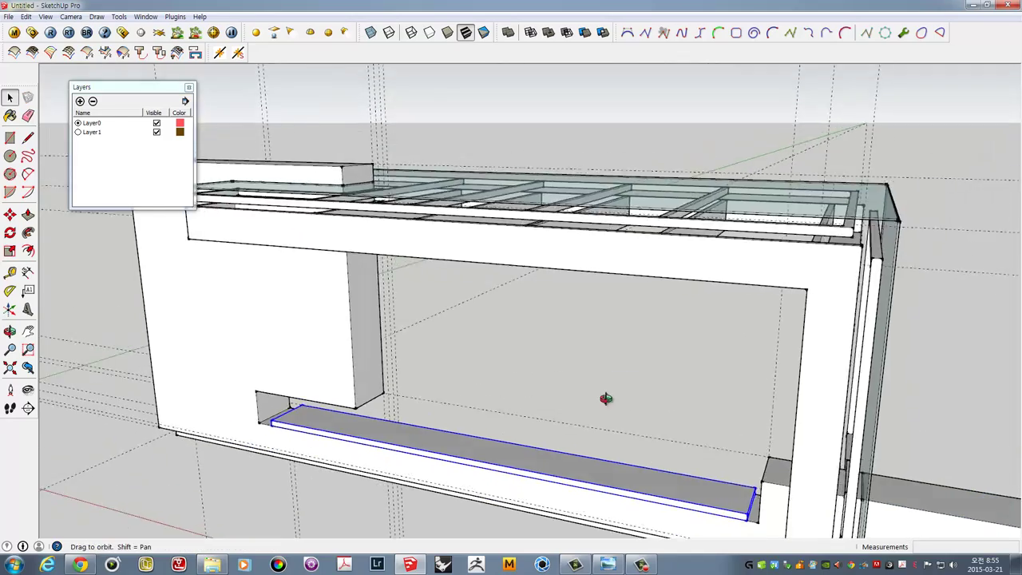
pyautogui.scroll(-5, 606, 399)
pyautogui.moveTo(532, 381)
pyautogui.mouseDown(button='middle')
pyautogui.moveTo(637, 393)
pyautogui.moveTo(474, 372)
pyautogui.moveTo(647, 179)
pyautogui.mouseUp(button='middle')
pyautogui.moveTo(377, 210); pyautogui.dragTo(449, 224, button='middle')
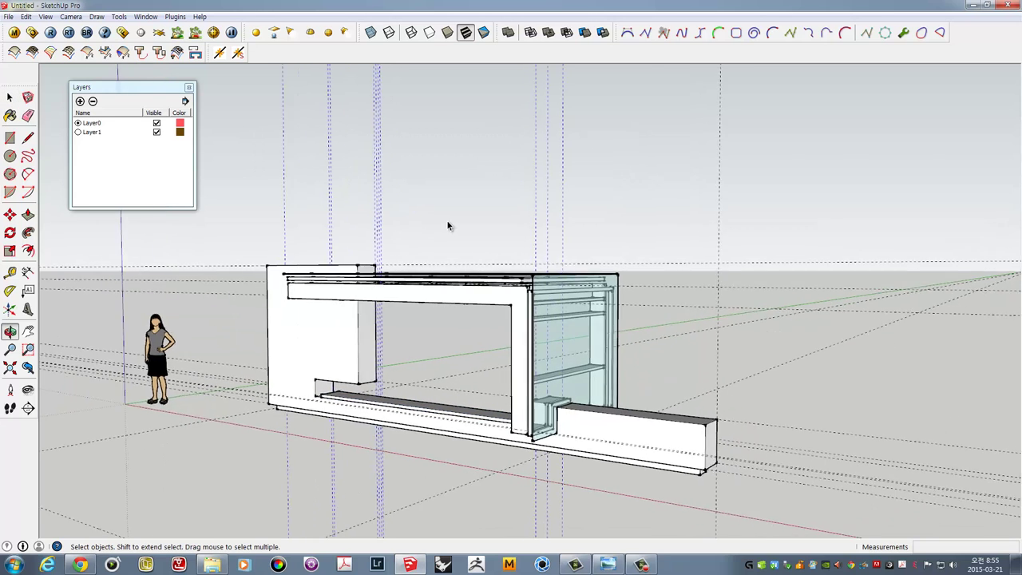
pyautogui.scroll(-2, 450, 224)
pyautogui.scroll(-2, 459, 238)
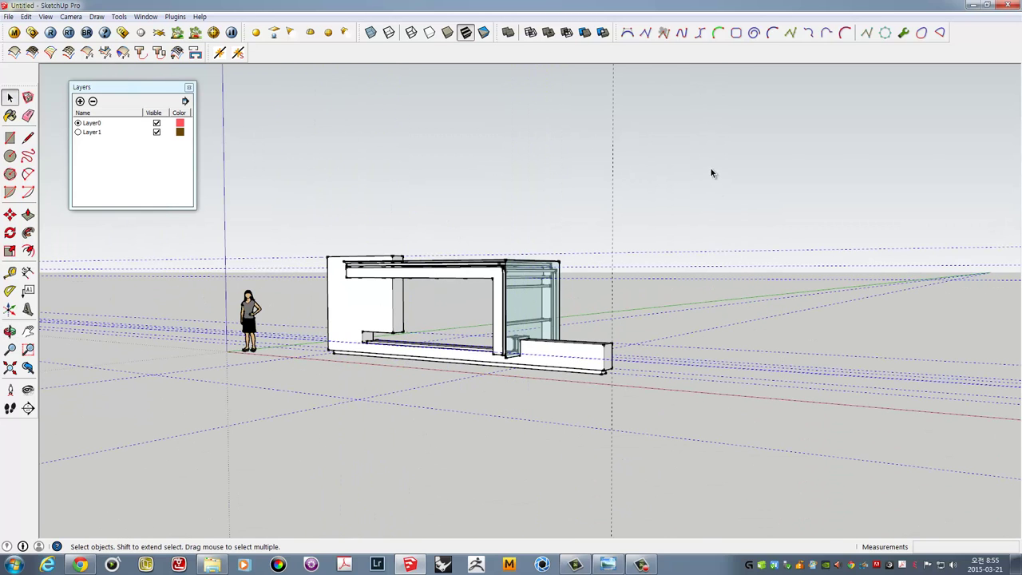
pyautogui.scroll(2, 444, 282)
pyautogui.scroll(3, 484, 316)
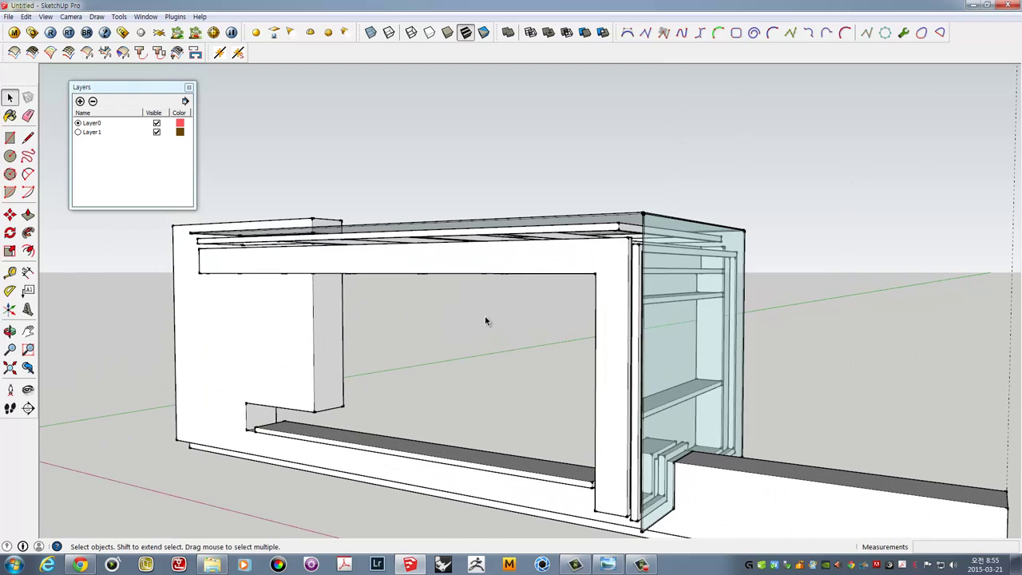
pyautogui.scroll(1, 504, 321)
pyautogui.moveTo(504, 321)
pyautogui.mouseDown(button='middle')
pyautogui.moveTo(548, 292)
pyautogui.moveTo(780, 320)
pyautogui.mouseUp(button='middle')
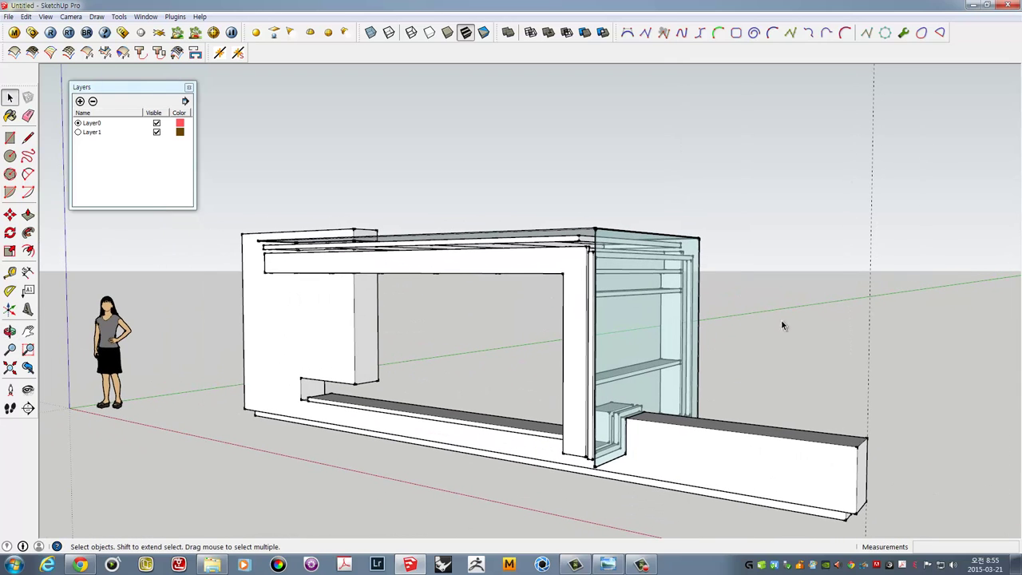